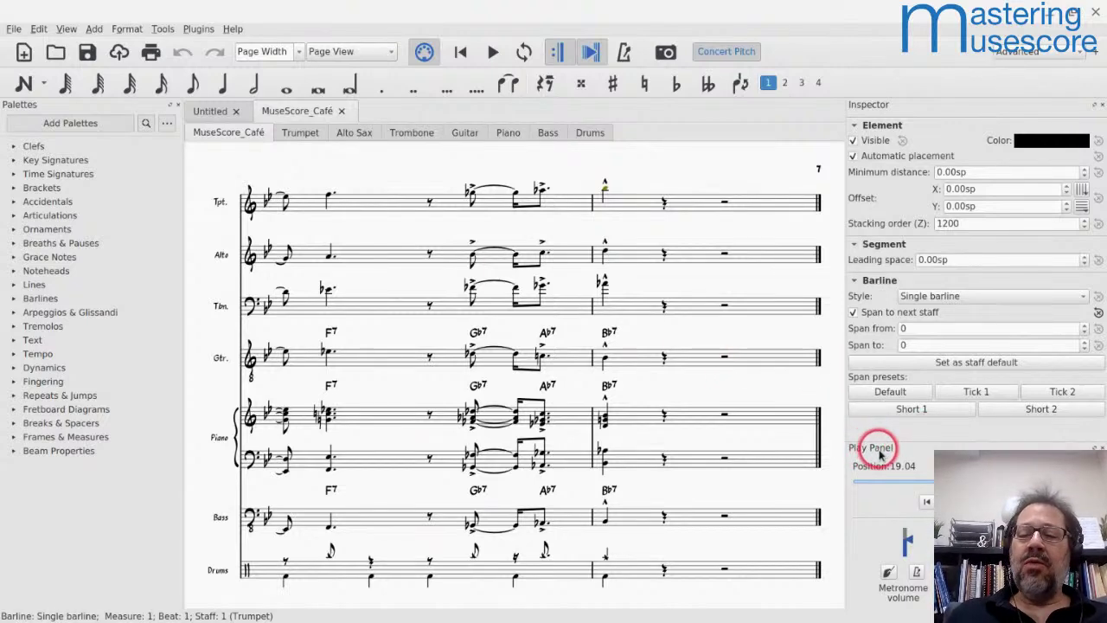
Step: Undock the Play Panel from below the Inspector and float it over the score
drag(881, 453, 365, 221)
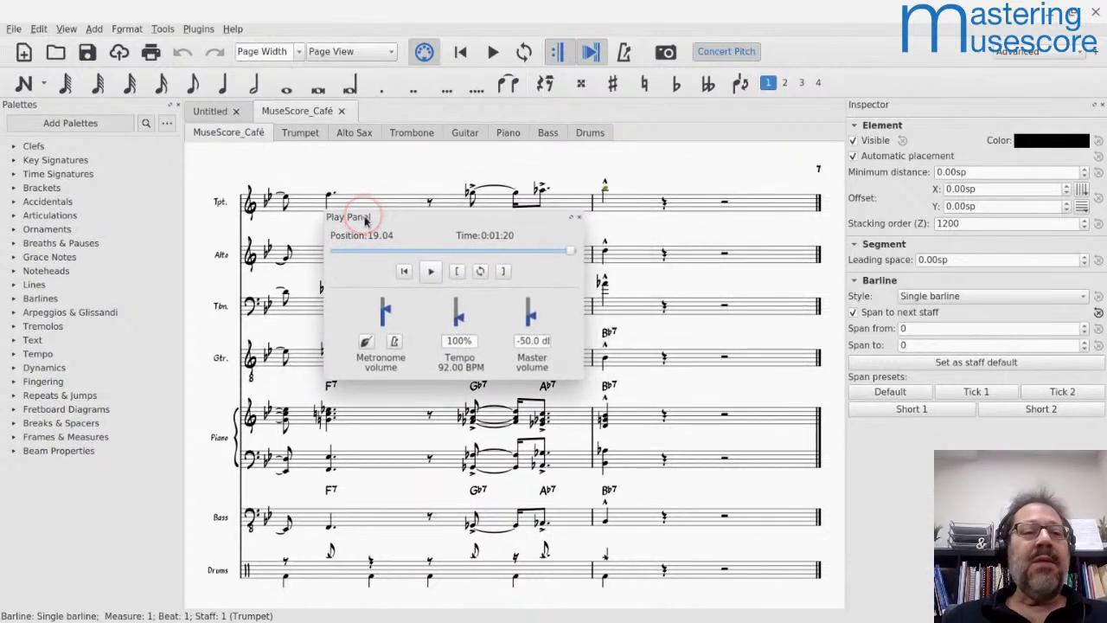
click(61, 32)
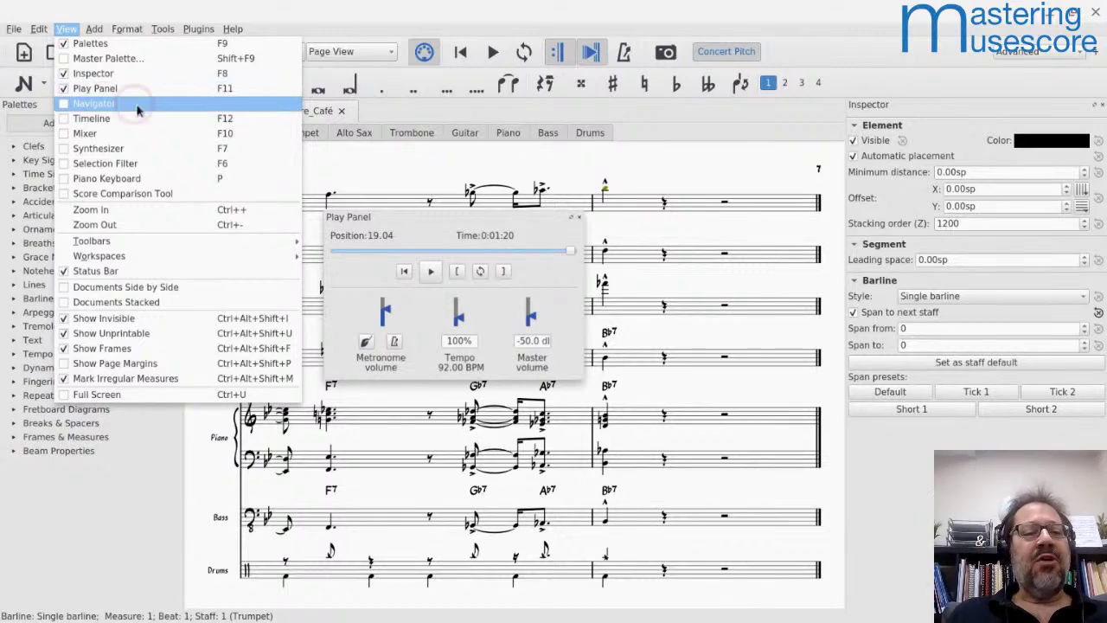
click(348, 223)
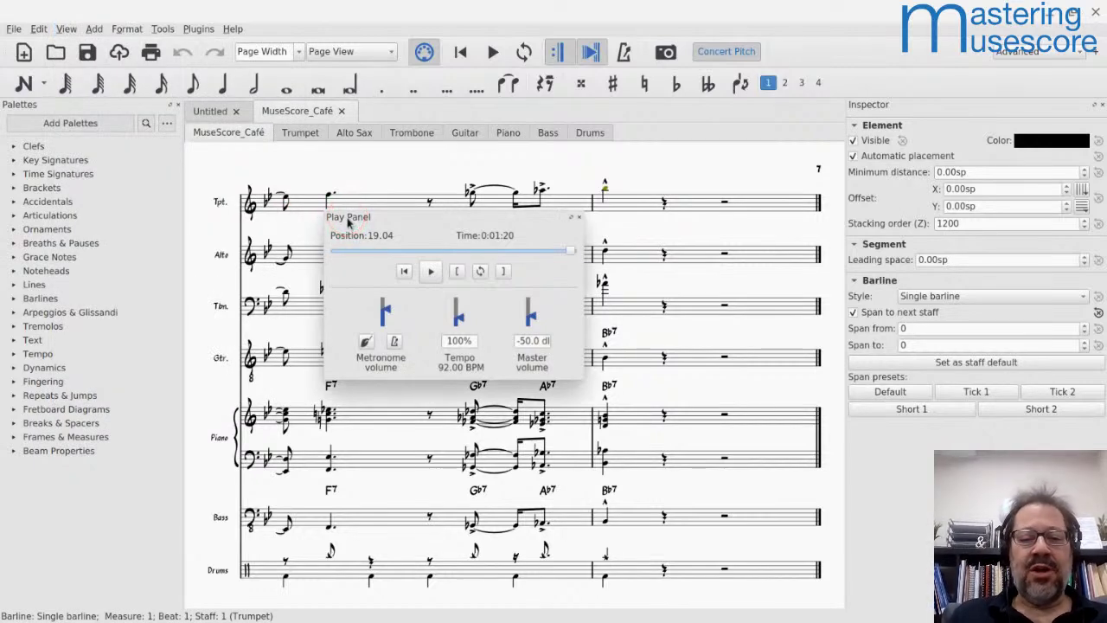
drag(349, 223, 217, 171)
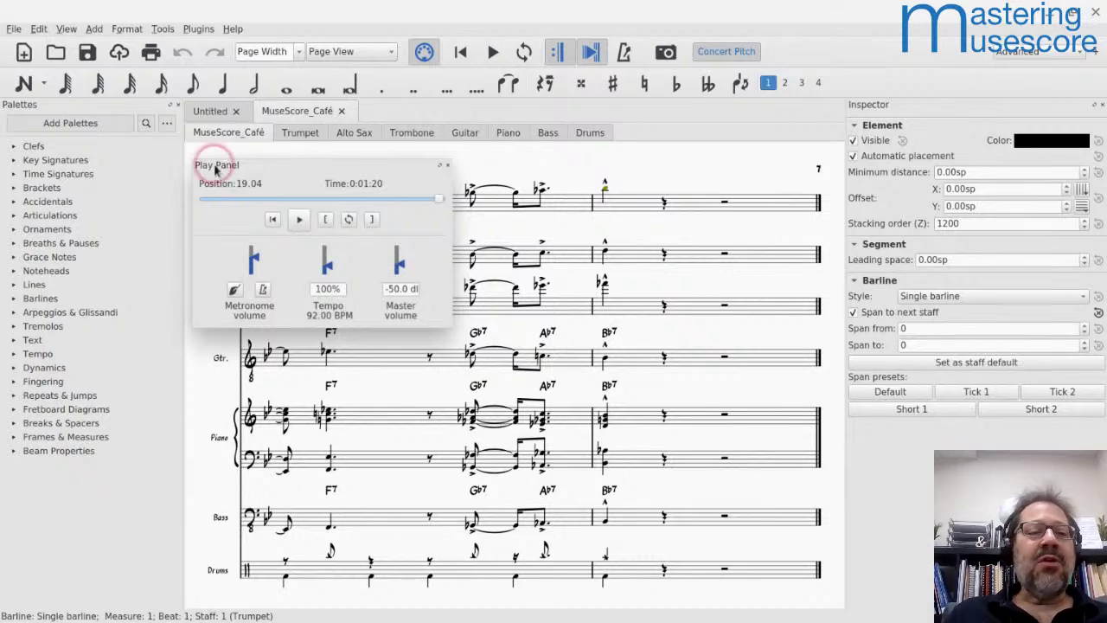
Step: Dock the Play Panel above the Palettes, float it over the score and redock it there
drag(216, 169, 26, 145)
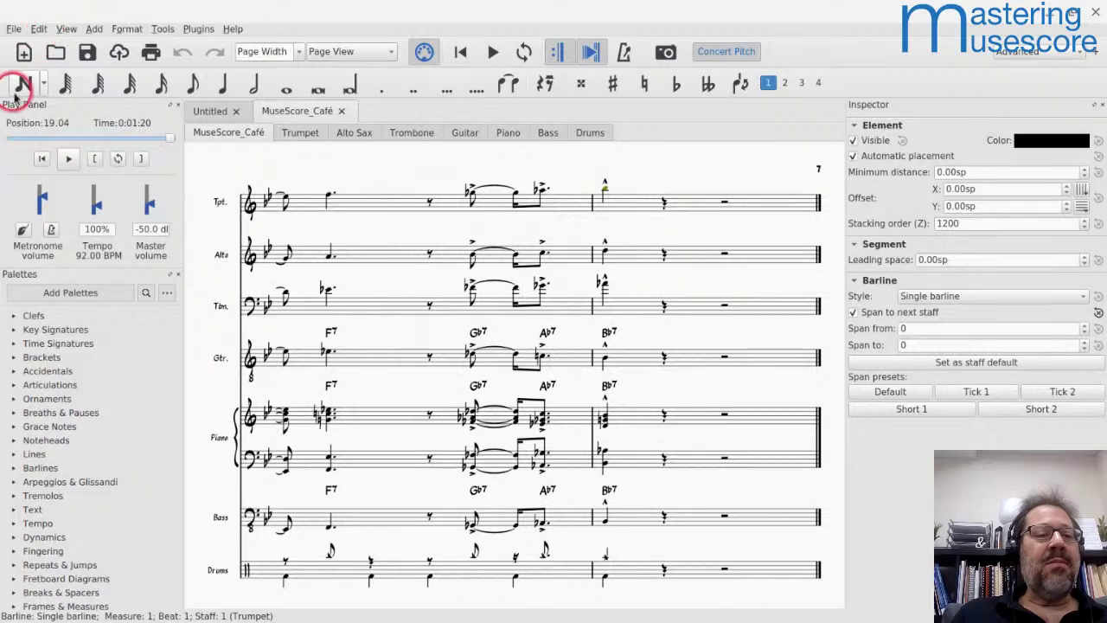
drag(15, 108, 249, 169)
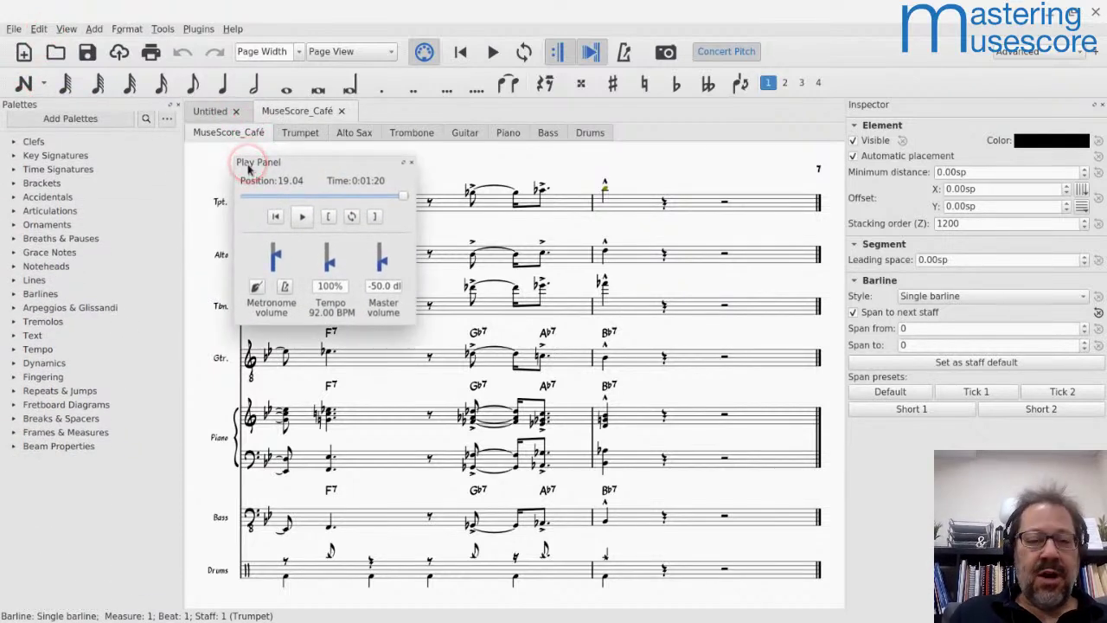
double_click(249, 166)
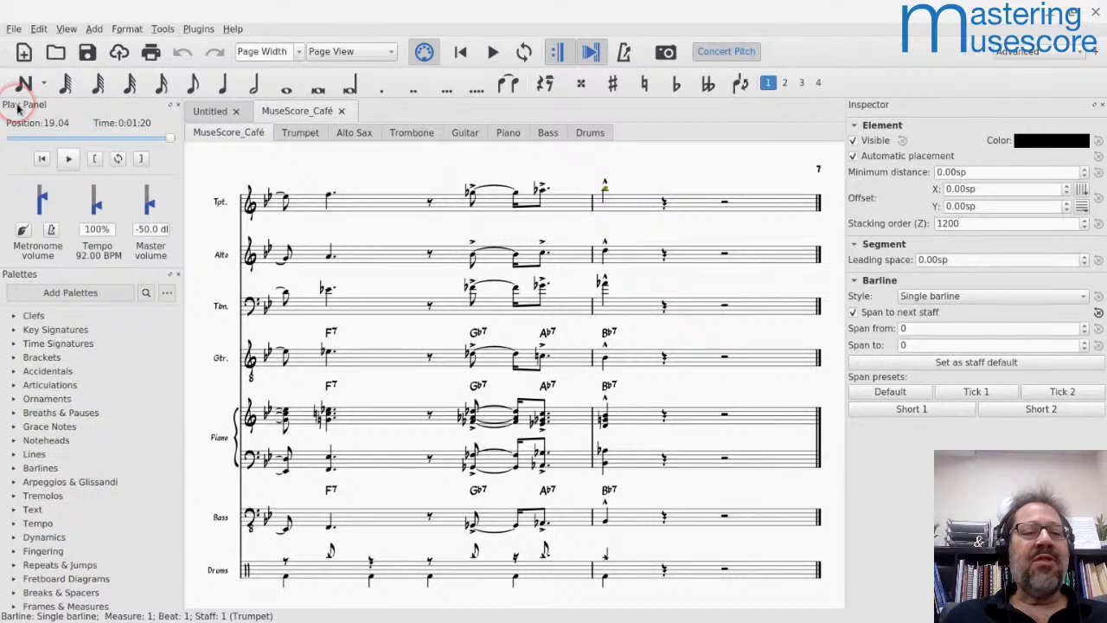
Step: Dock the Play Panel as a tab together with the Inspector and switch between the two panels
mouse_move(18, 108)
mouse_down()
mouse_move(865, 462)
mouse_move(936, 481)
mouse_move(878, 487)
mouse_move(732, 410)
mouse_move(890, 522)
mouse_move(770, 434)
mouse_up()
mouse_move(833, 467)
mouse_down()
mouse_move(470, 317)
mouse_move(638, 257)
mouse_move(885, 201)
mouse_up()
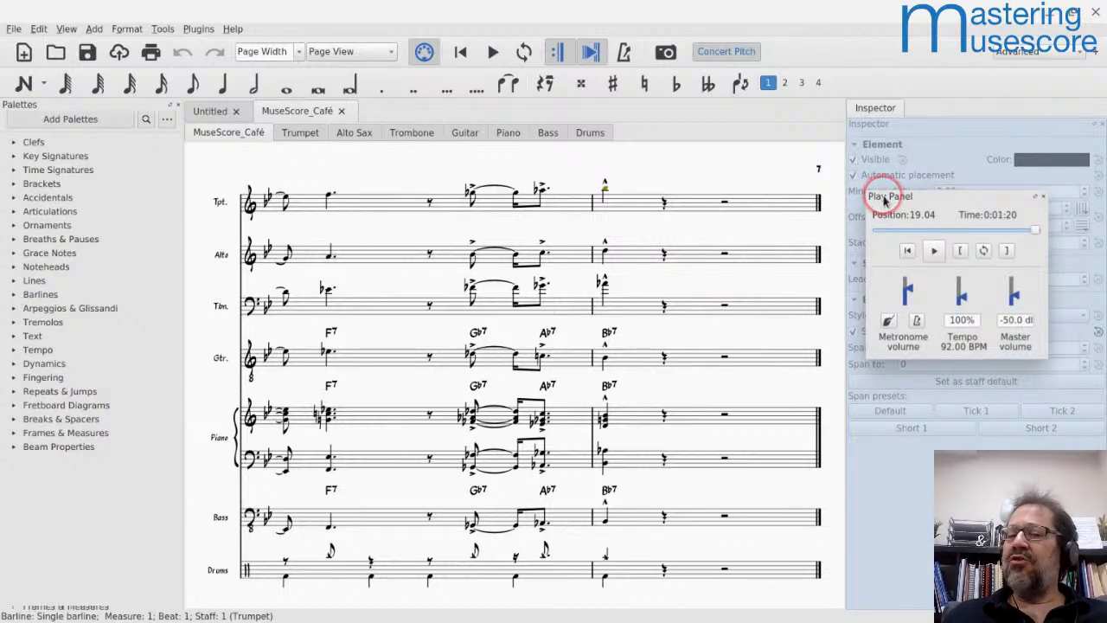
drag(884, 201, 883, 193)
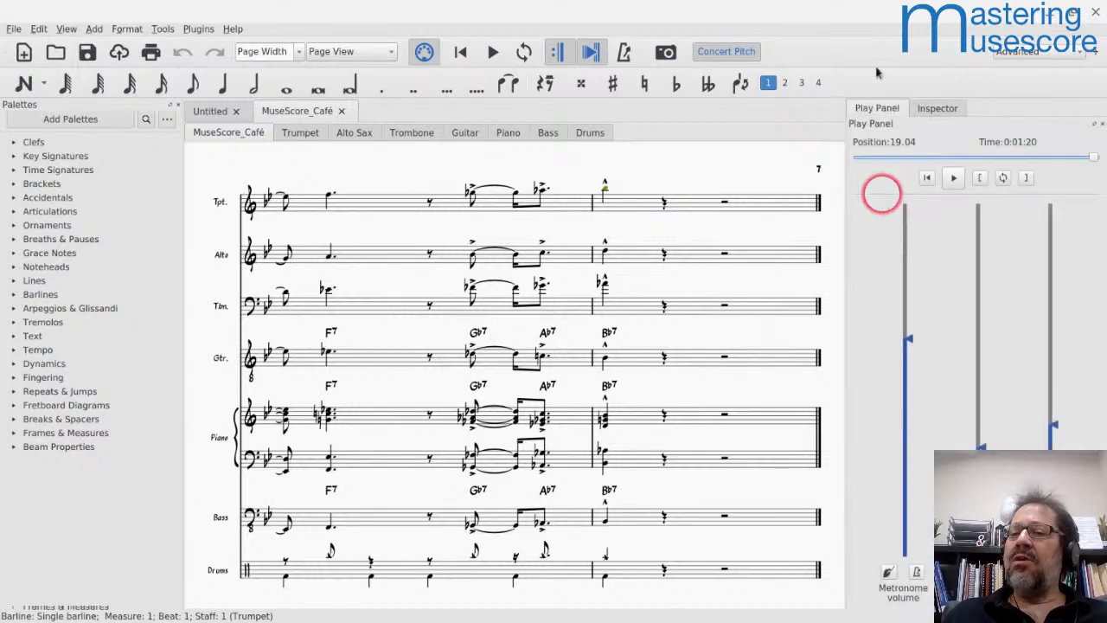
click(935, 111)
click(878, 109)
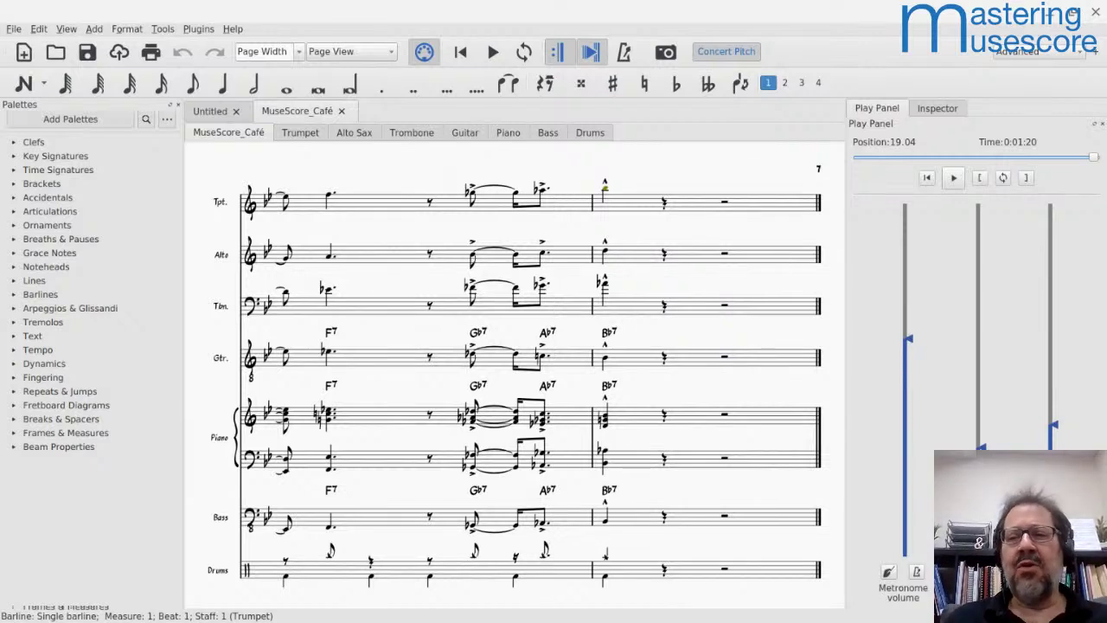
click(874, 105)
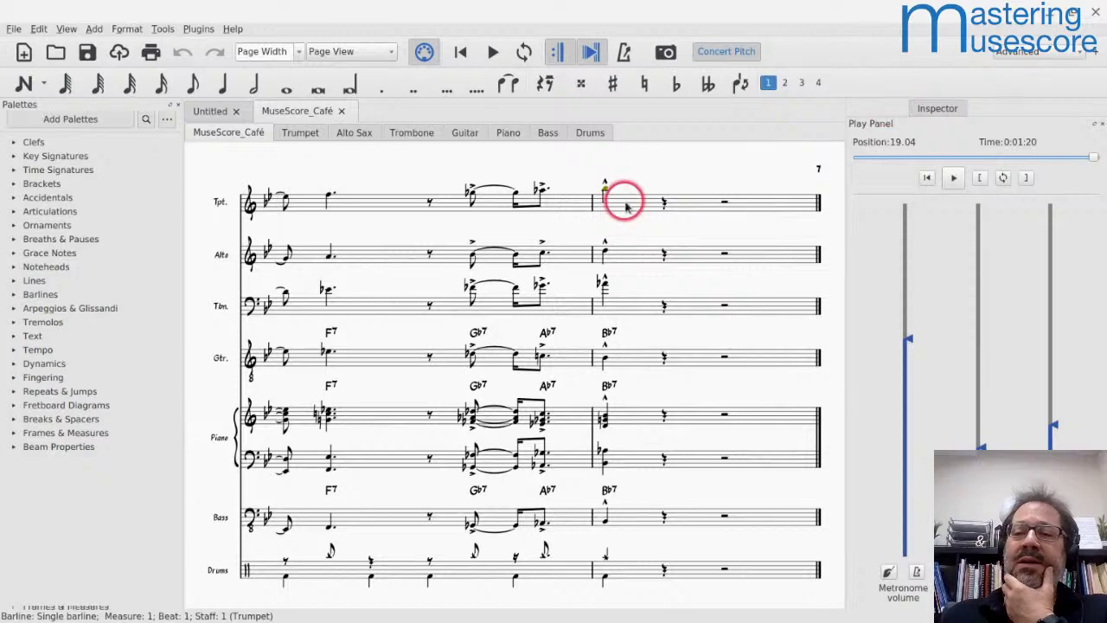
Step: Detach the Play Panel from the Inspector's tab group and float it over the beginning of the score's upper staves
drag(882, 128, 319, 575)
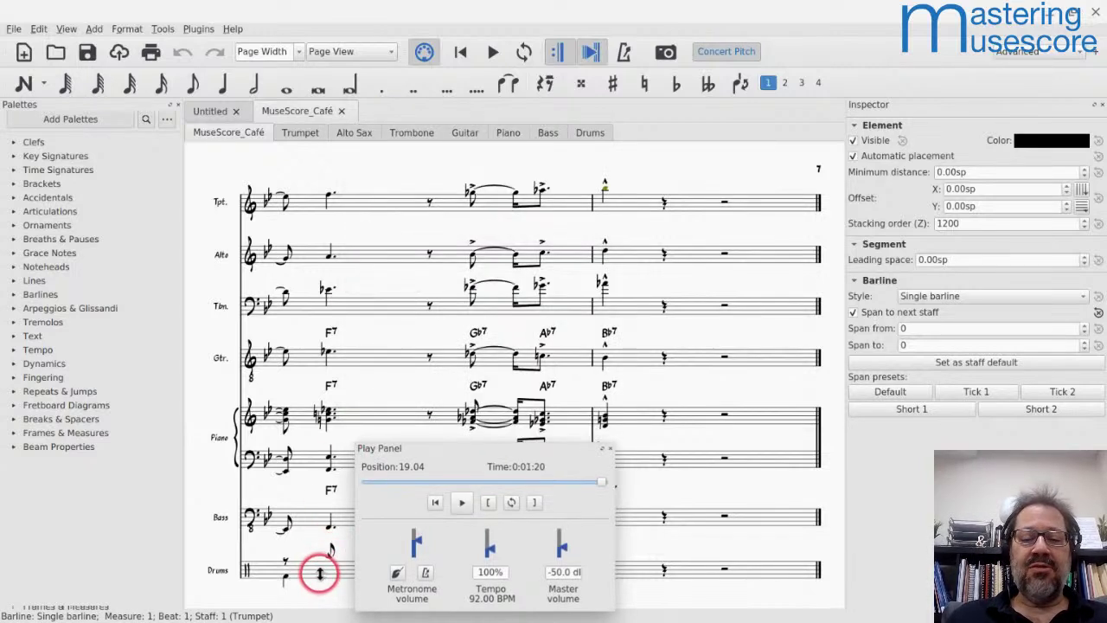
drag(420, 453, 391, 198)
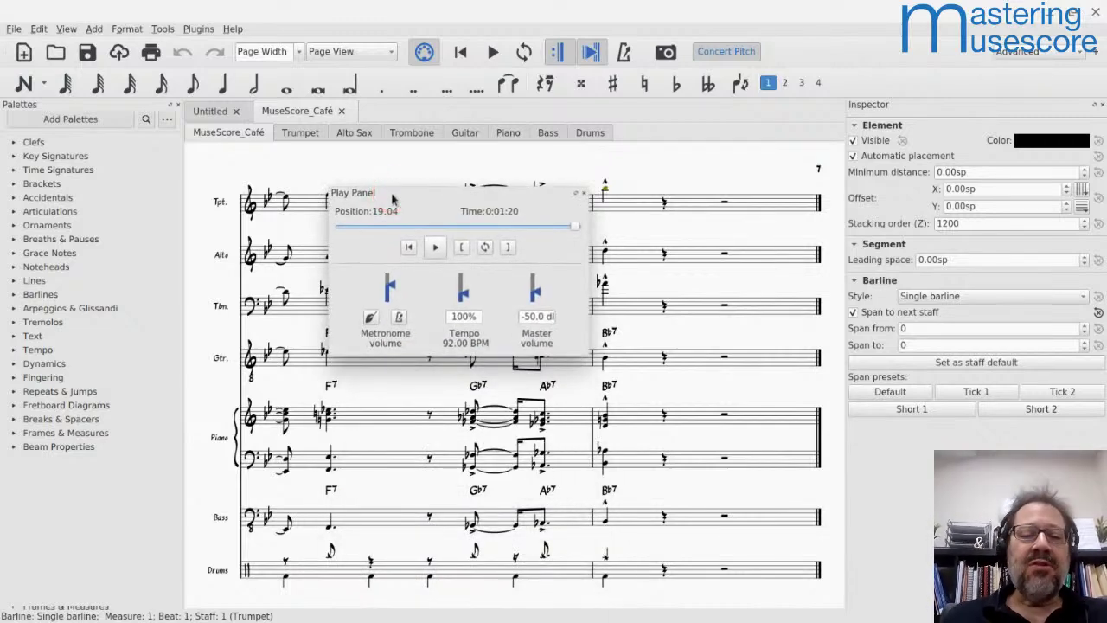
click(435, 247)
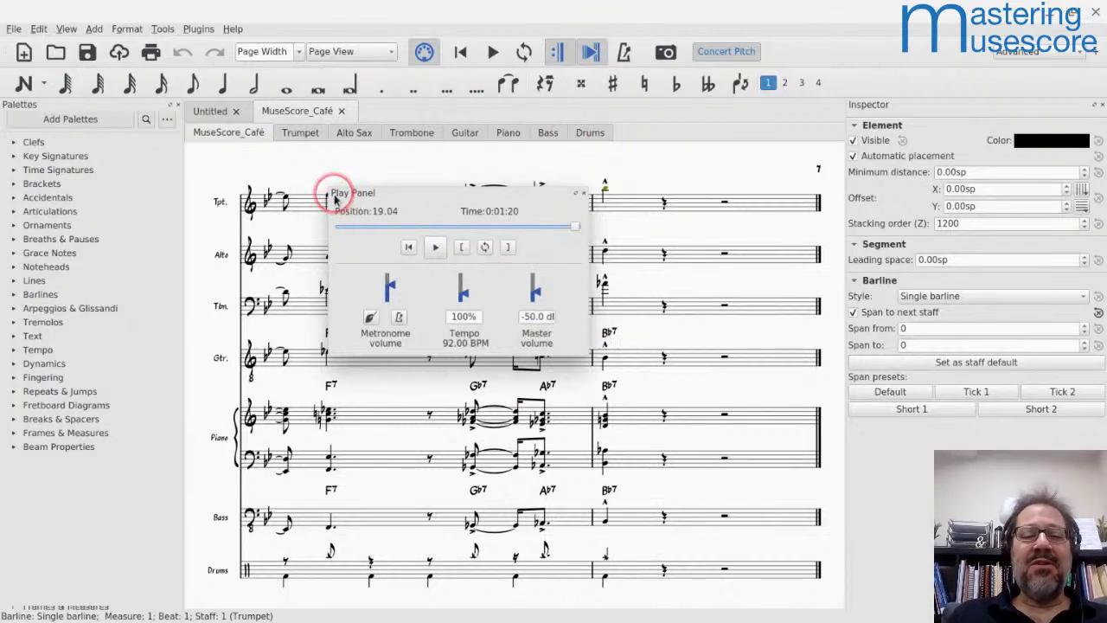
drag(336, 196, 209, 111)
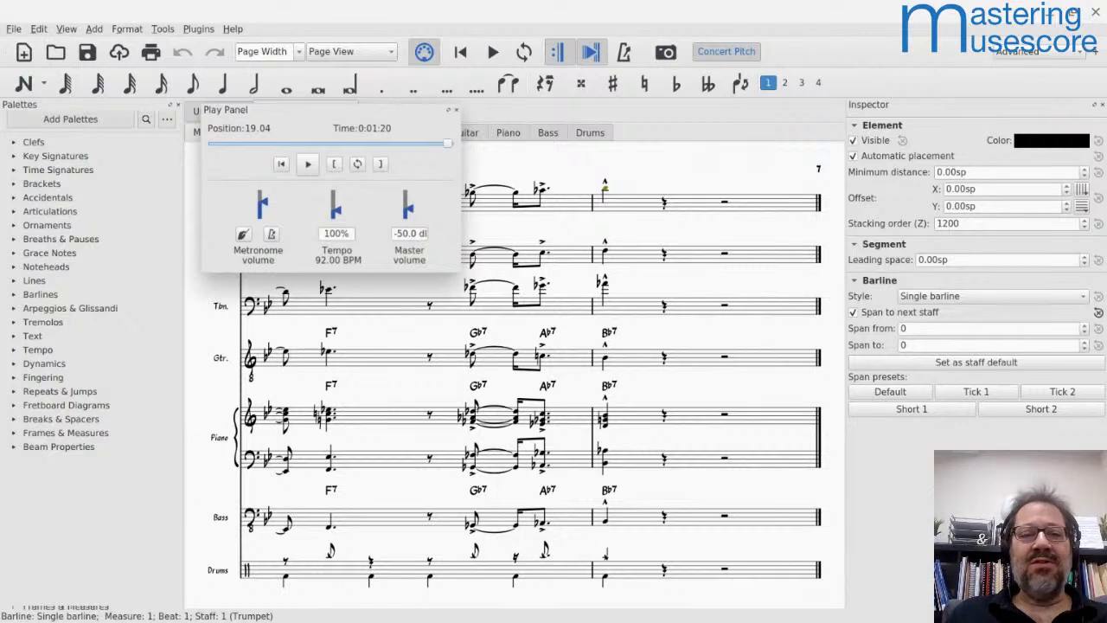
Step: Set the master volume to -40.0 dB and dock the Play Panel below the Inspector
click(405, 206)
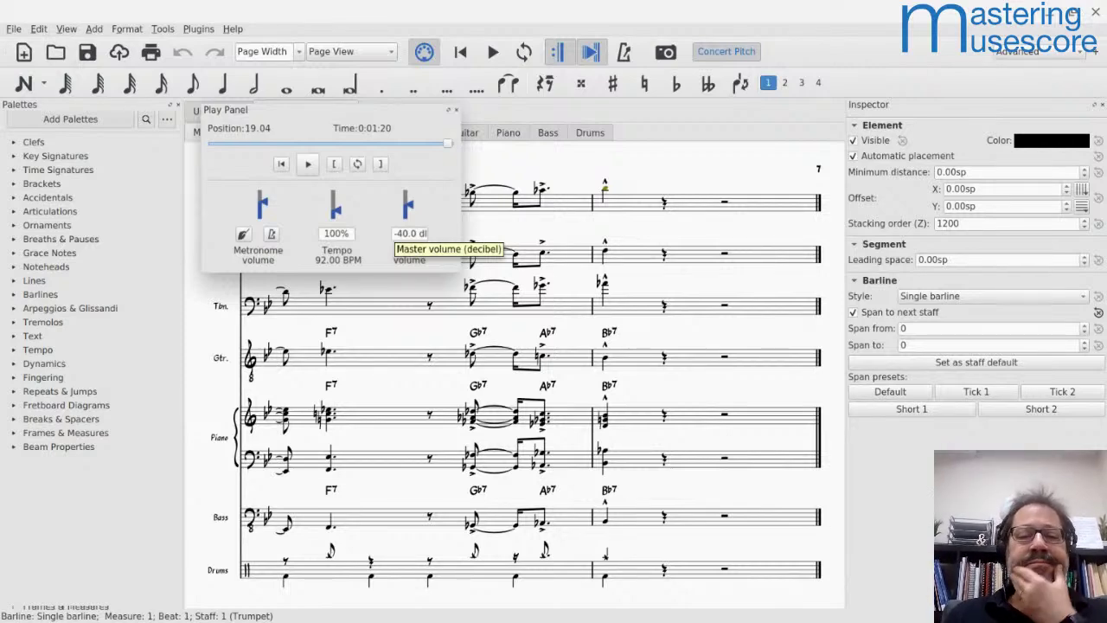
drag(229, 119, 365, 194)
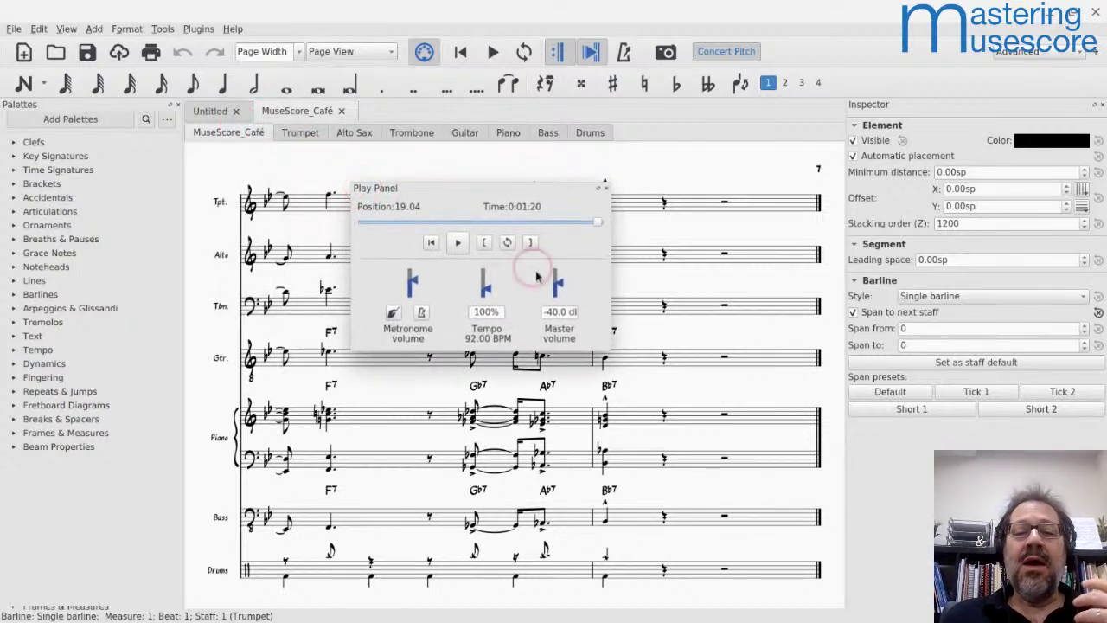
drag(563, 286, 564, 298)
double_click(565, 297)
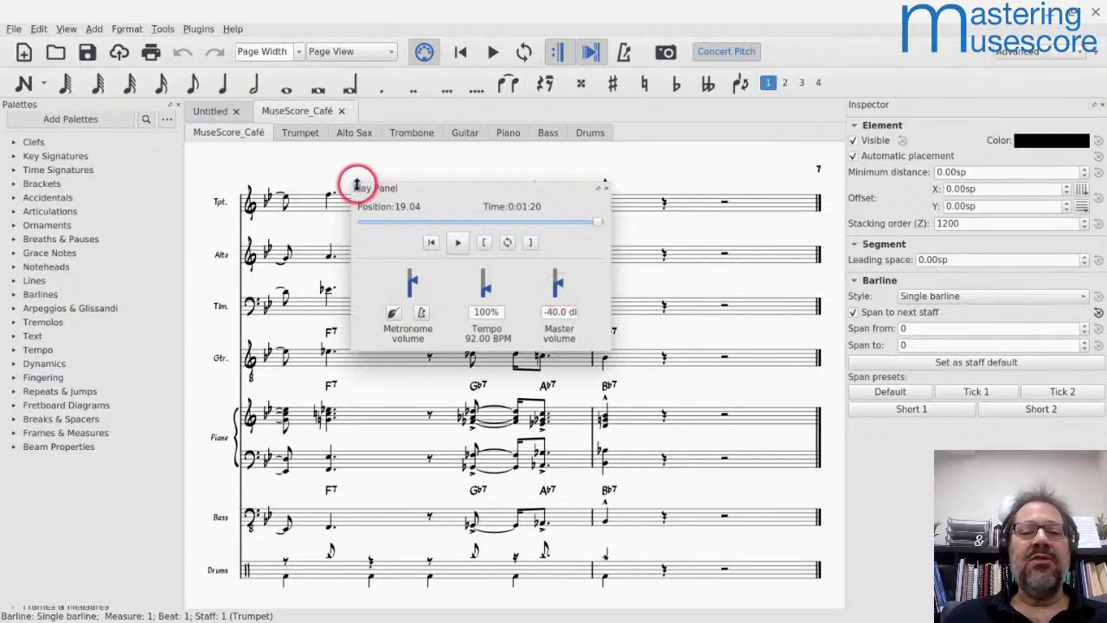
drag(358, 186, 888, 467)
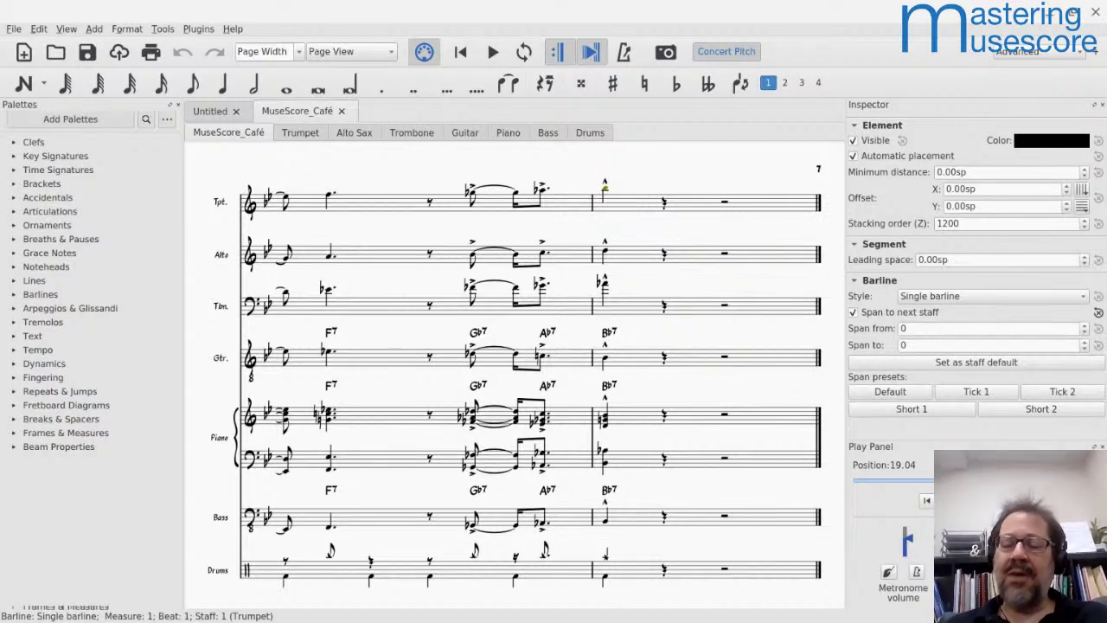
click(126, 28)
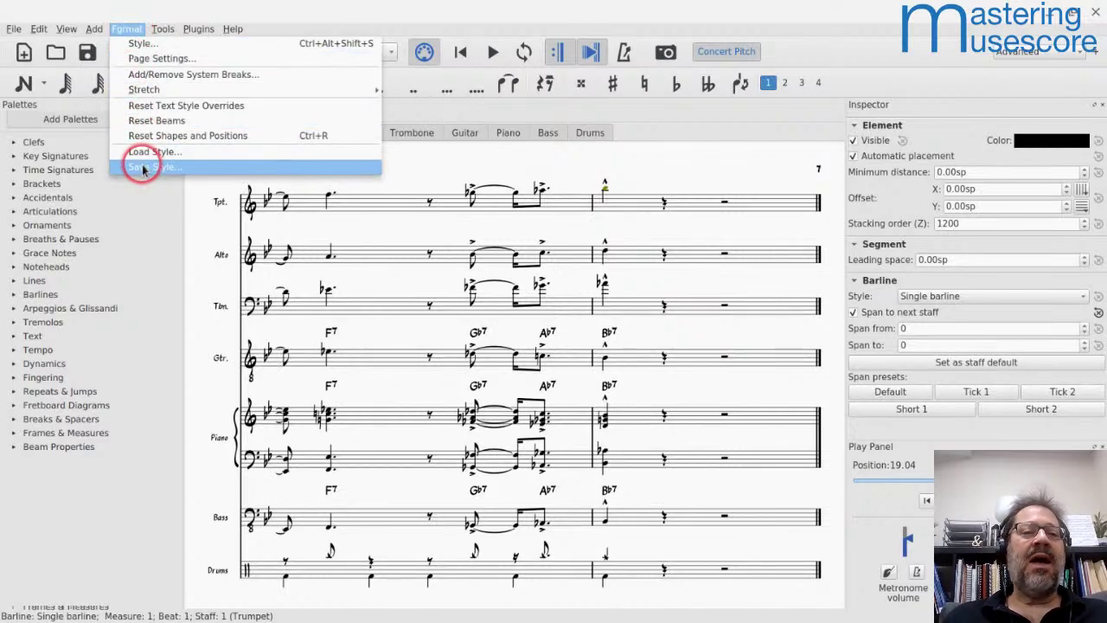
mouse_move(162, 29)
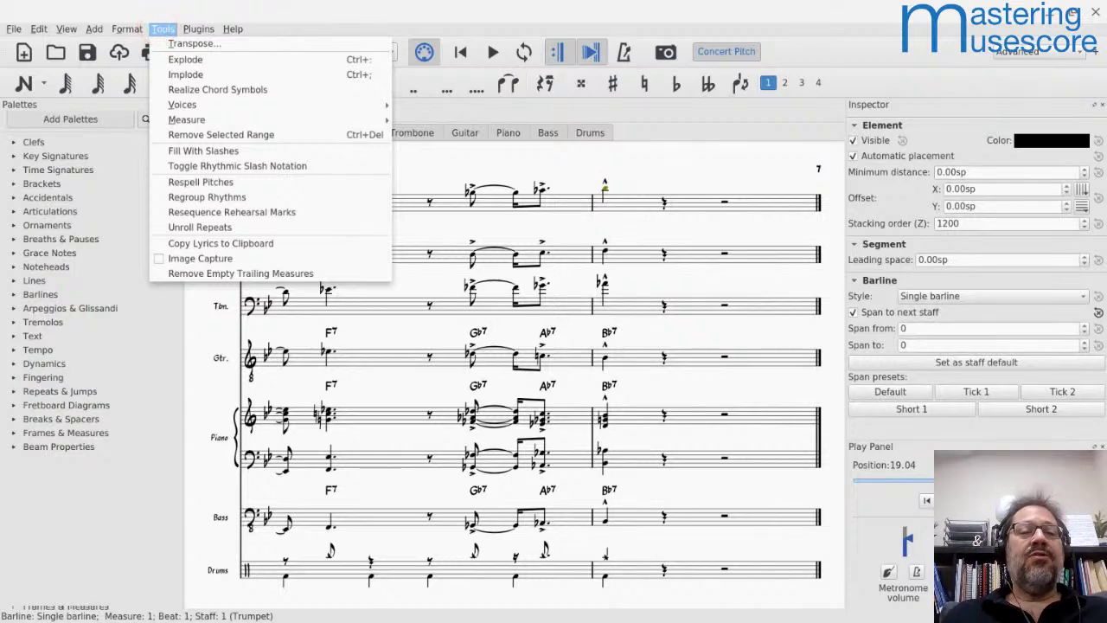
click(395, 104)
Step: Open the score Ukrainian_Rhapsody_op._4.mscz
click(292, 132)
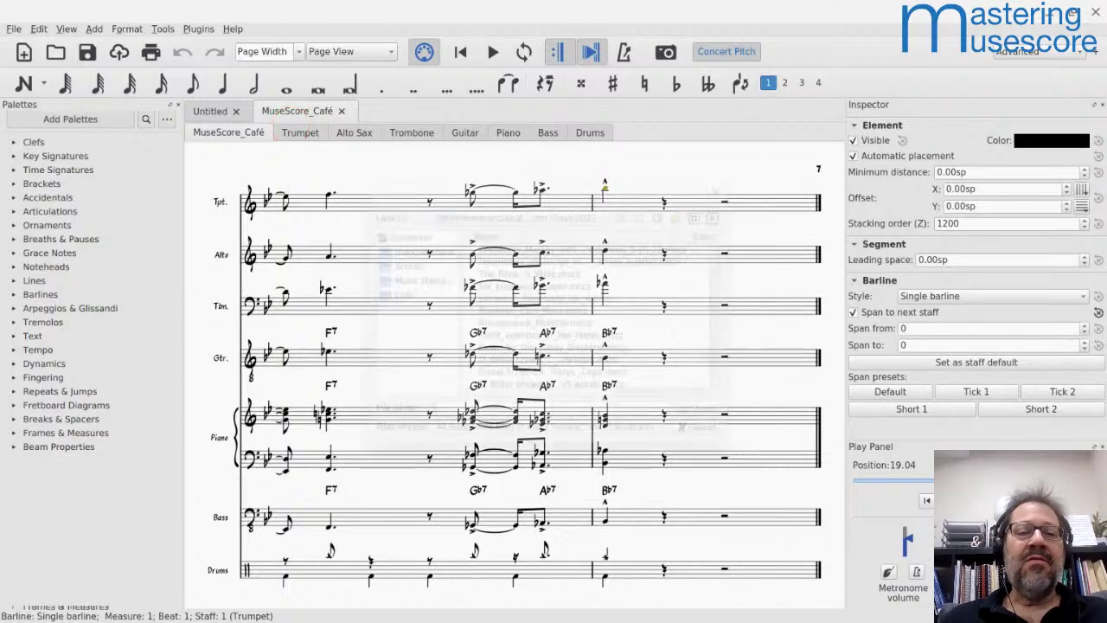
click(480, 289)
click(669, 176)
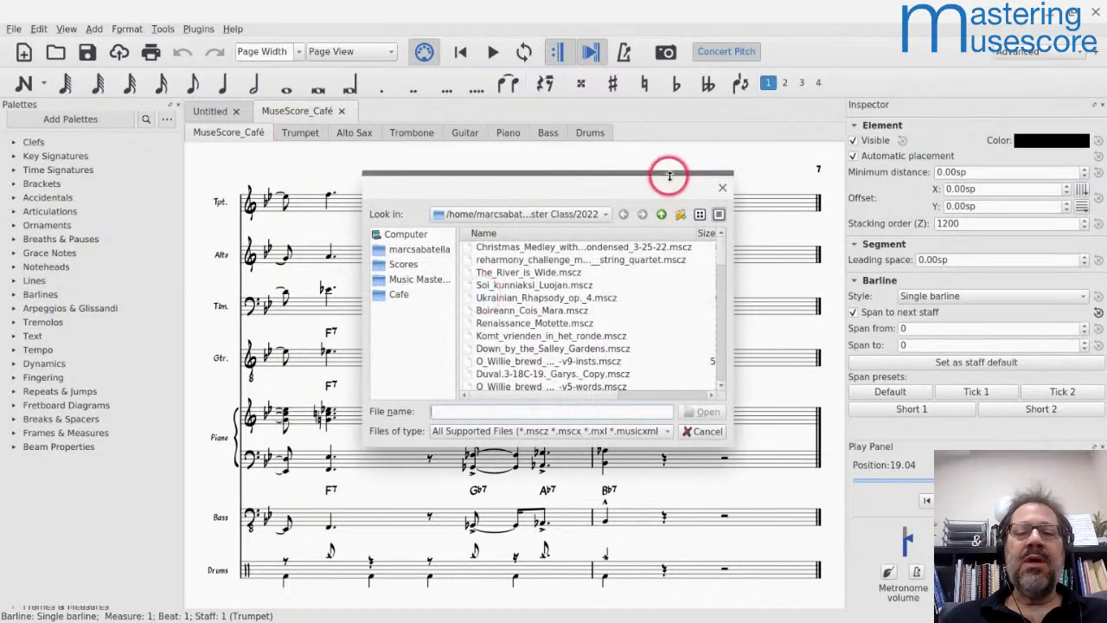
click(513, 299)
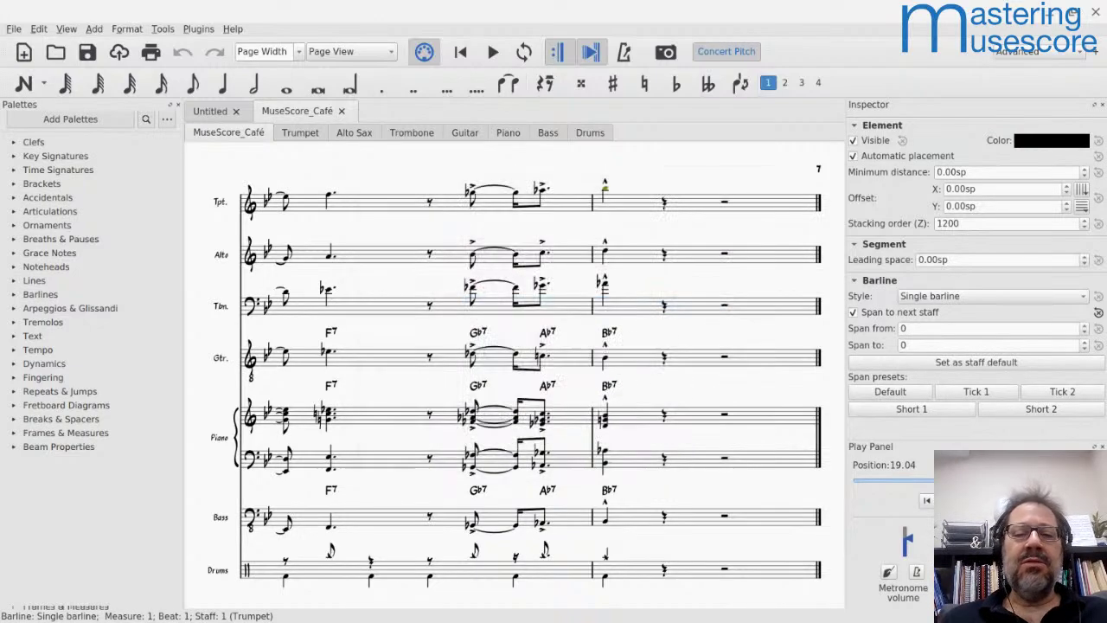
Step: Zoom the score to 95%, select measure 1 of the bass staff, play the opening measures and stop playback
scroll(343, 298, down, 1)
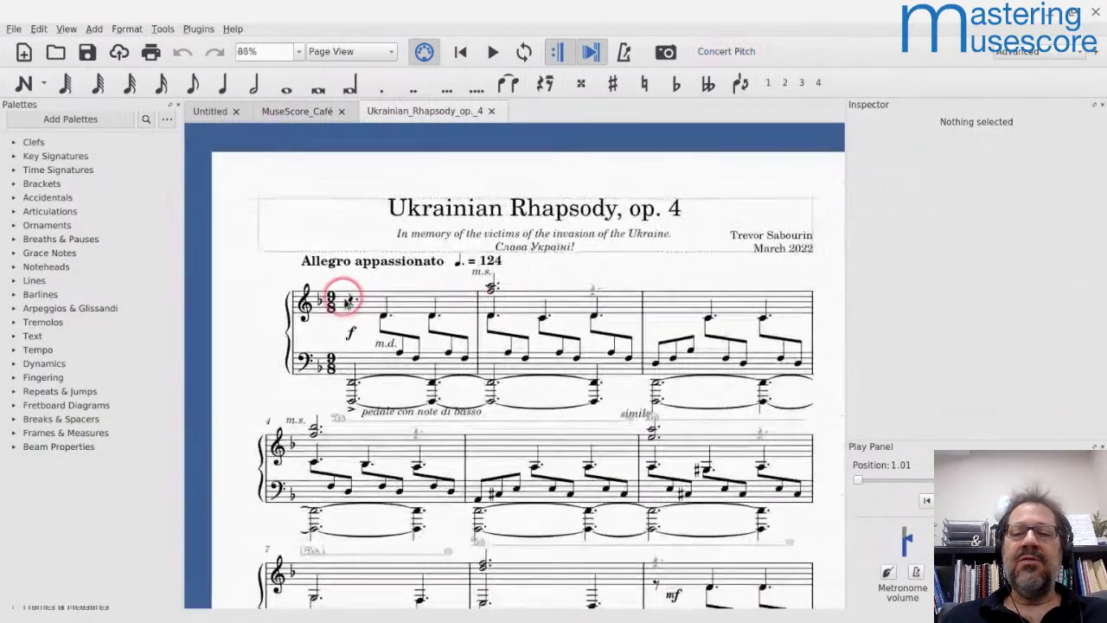
scroll(343, 299, up, 2)
scroll(343, 299, down, 1)
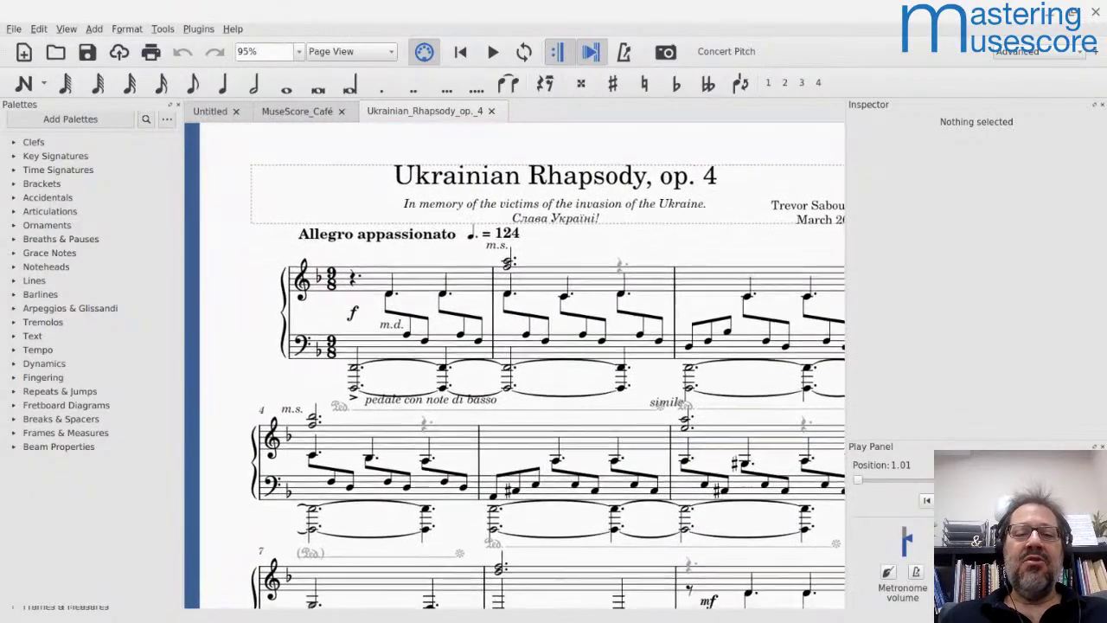
drag(344, 299, 253, 261)
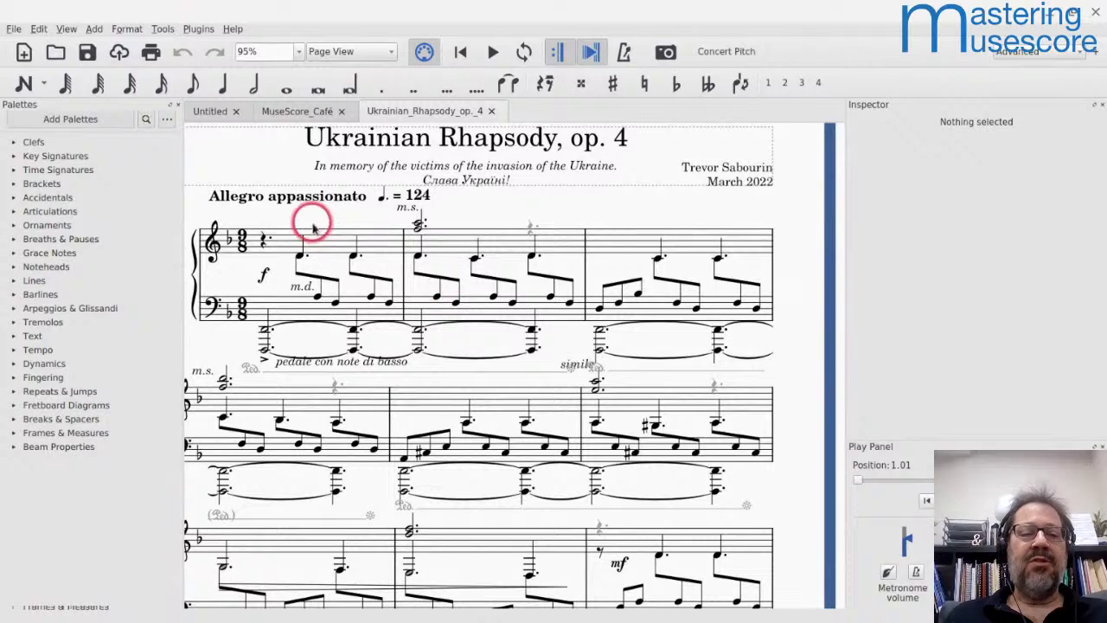
click(282, 316)
key(space)
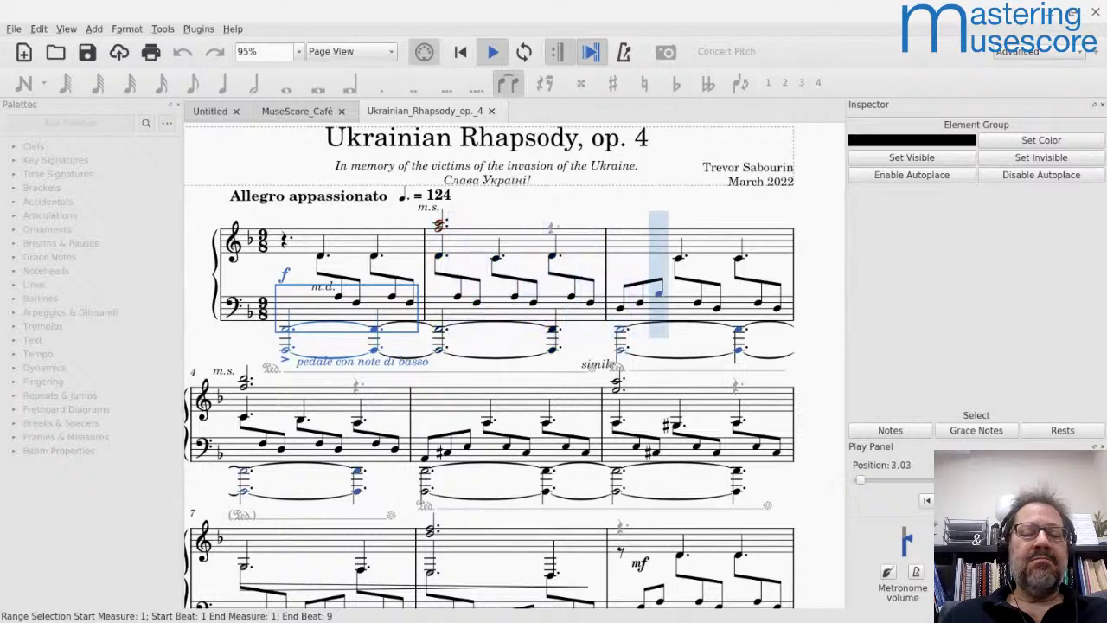
key(space)
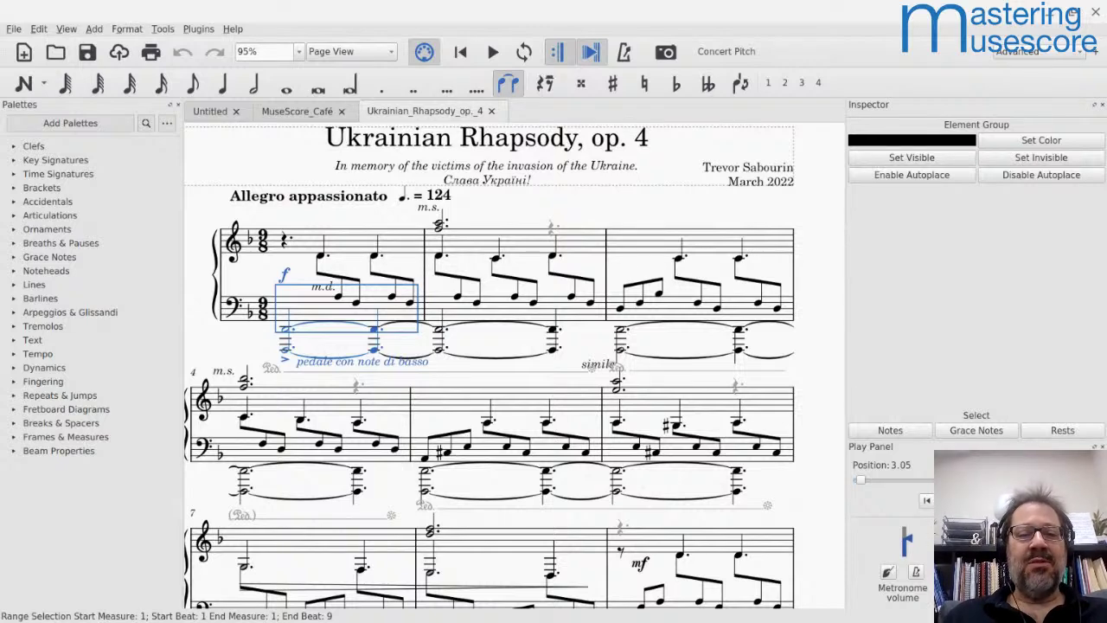
Step: Select the entire score and examine the chromatic transposition options and target keys, leaving the score untransposed
click(129, 83)
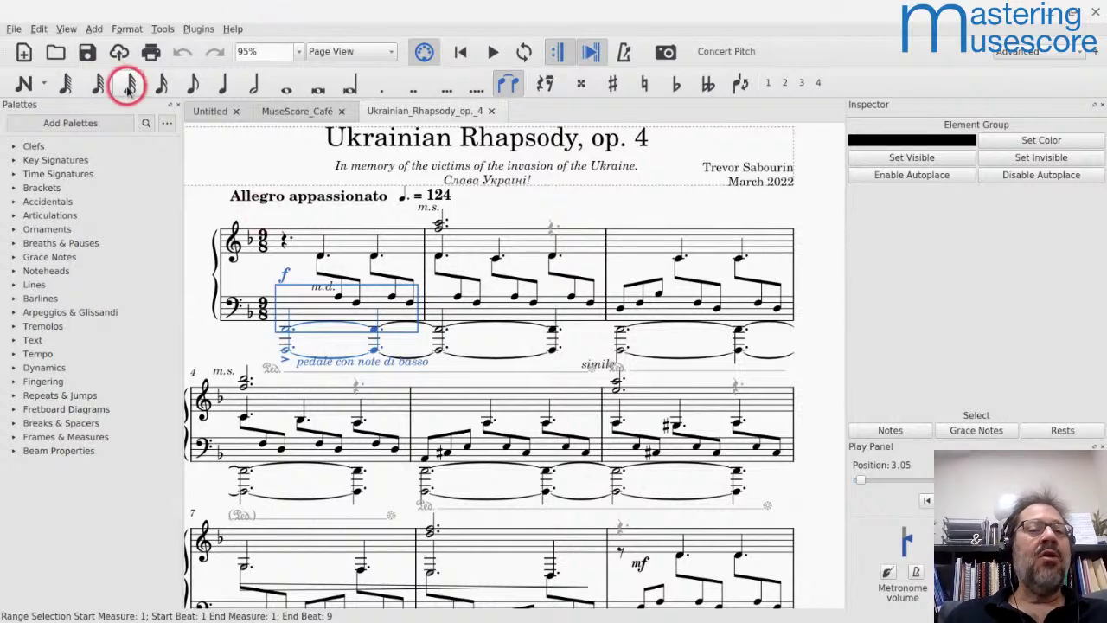
click(230, 230)
key(ctrl+a)
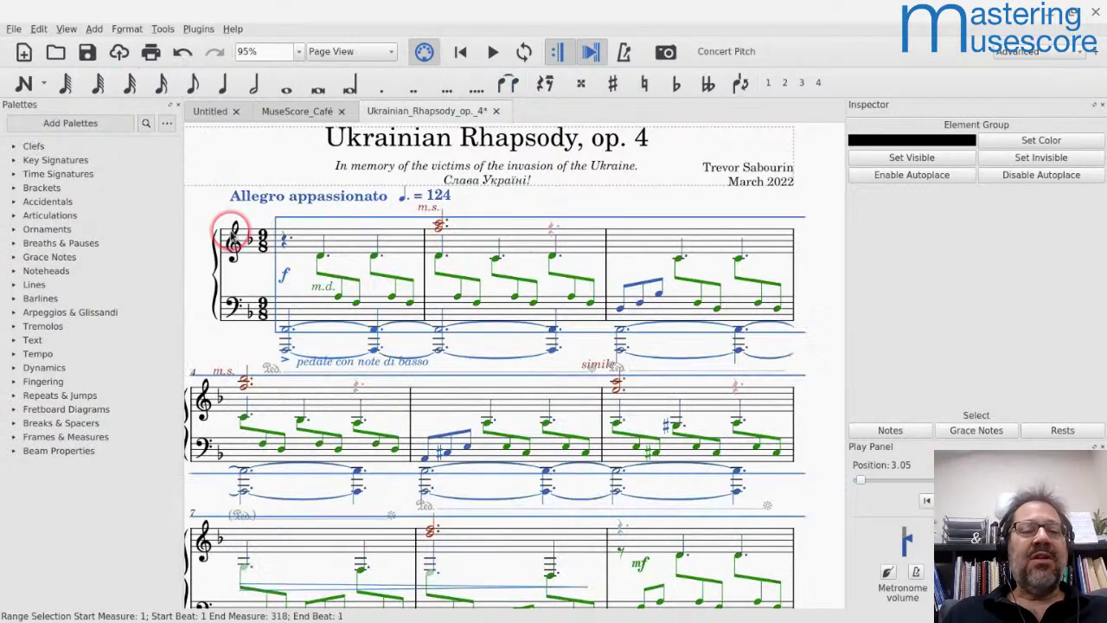
click(132, 87)
click(165, 29)
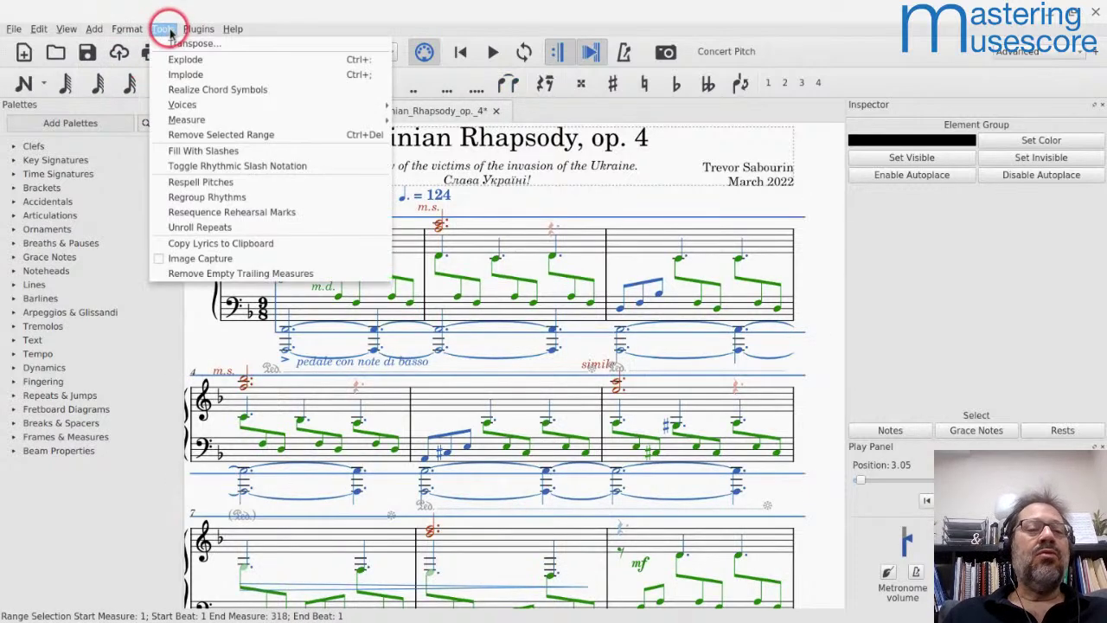
click(176, 44)
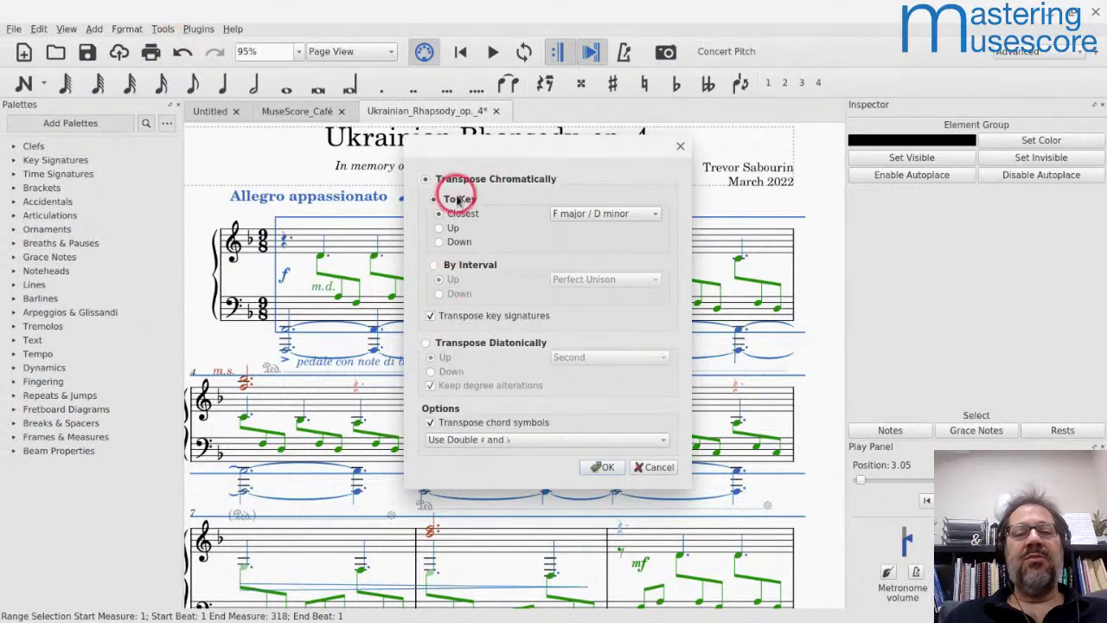
click(594, 219)
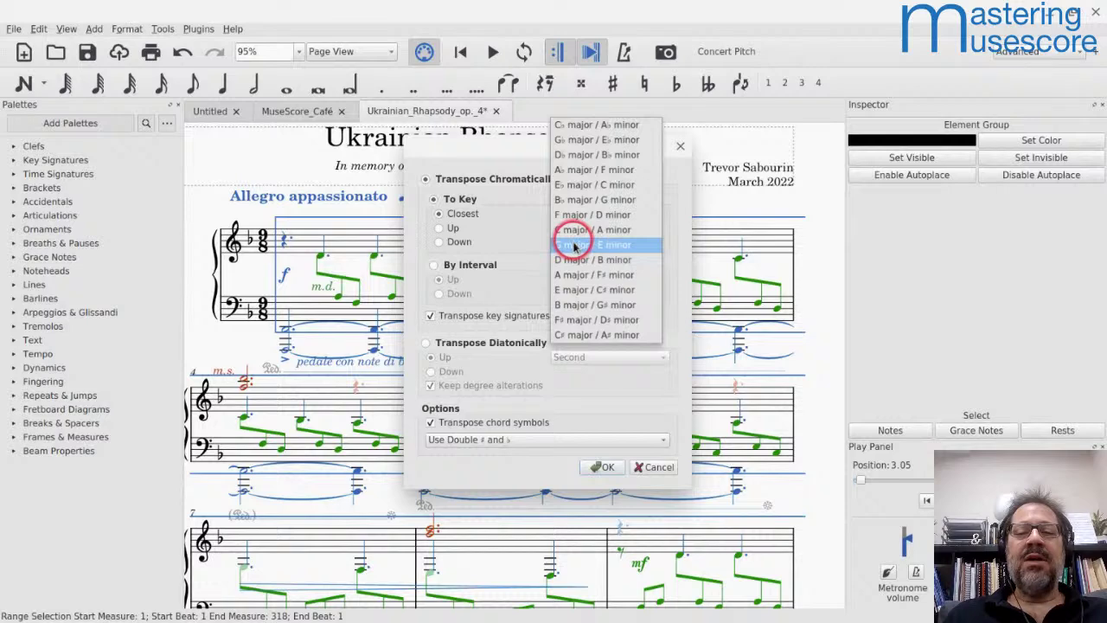
click(405, 245)
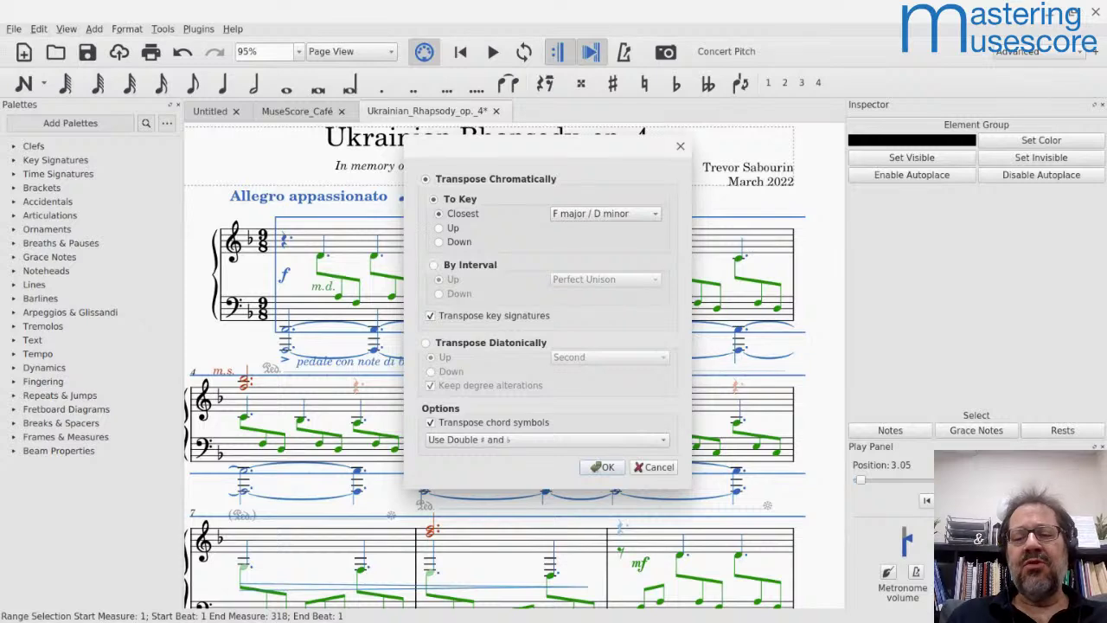
click(654, 467)
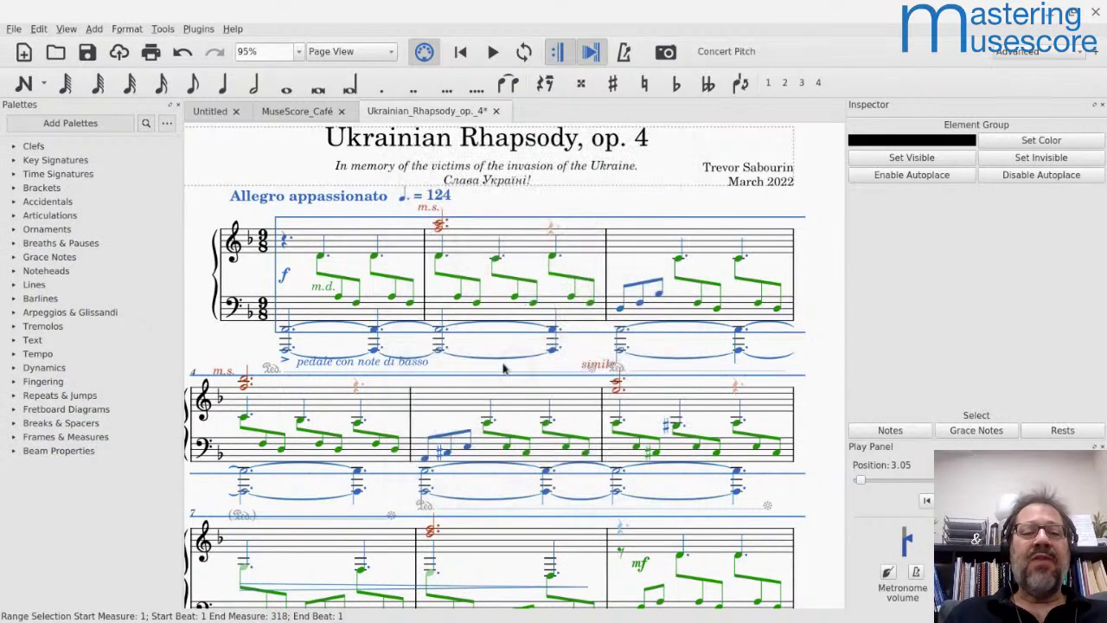
Step: Transpose only the treble staff of measures 1 to 4 to the closest G major / E minor, and undo the transposition
click(338, 244)
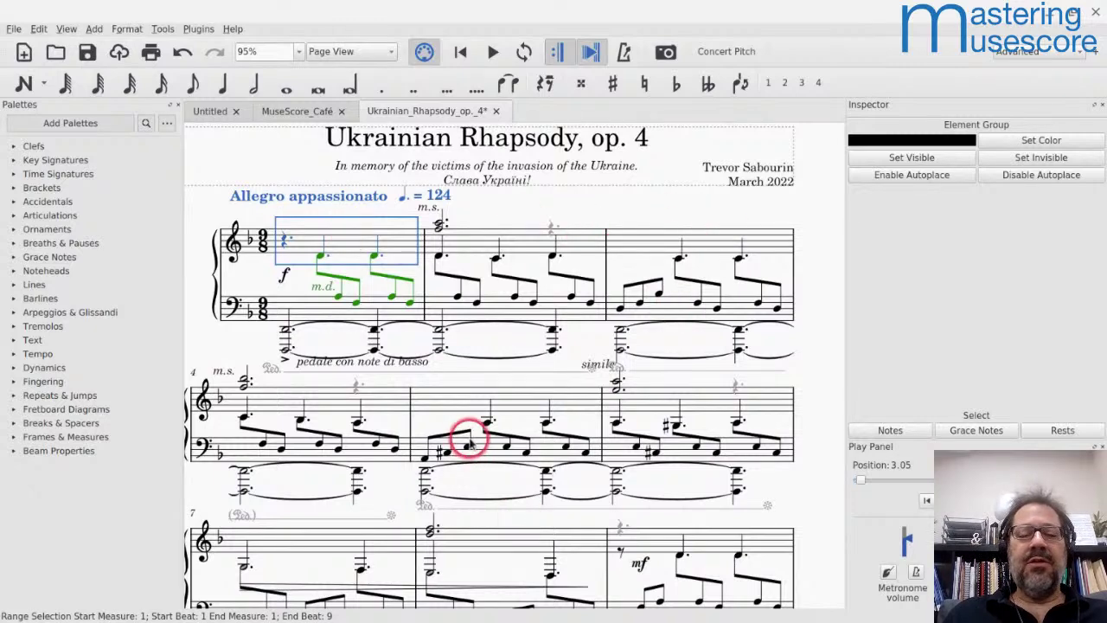
shift+click(391, 398)
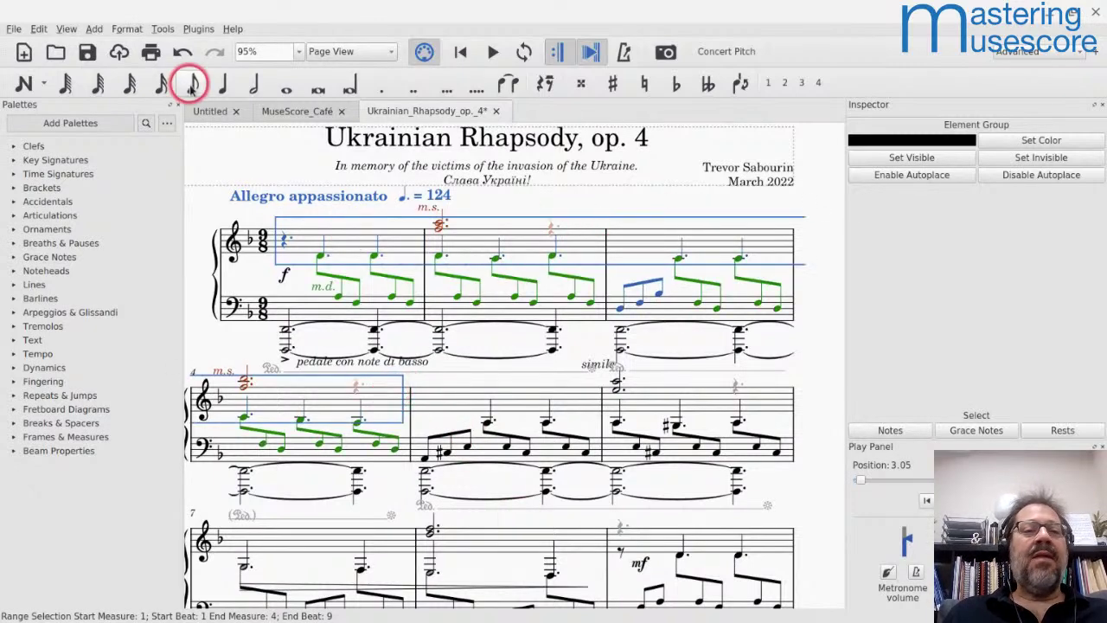
click(162, 28)
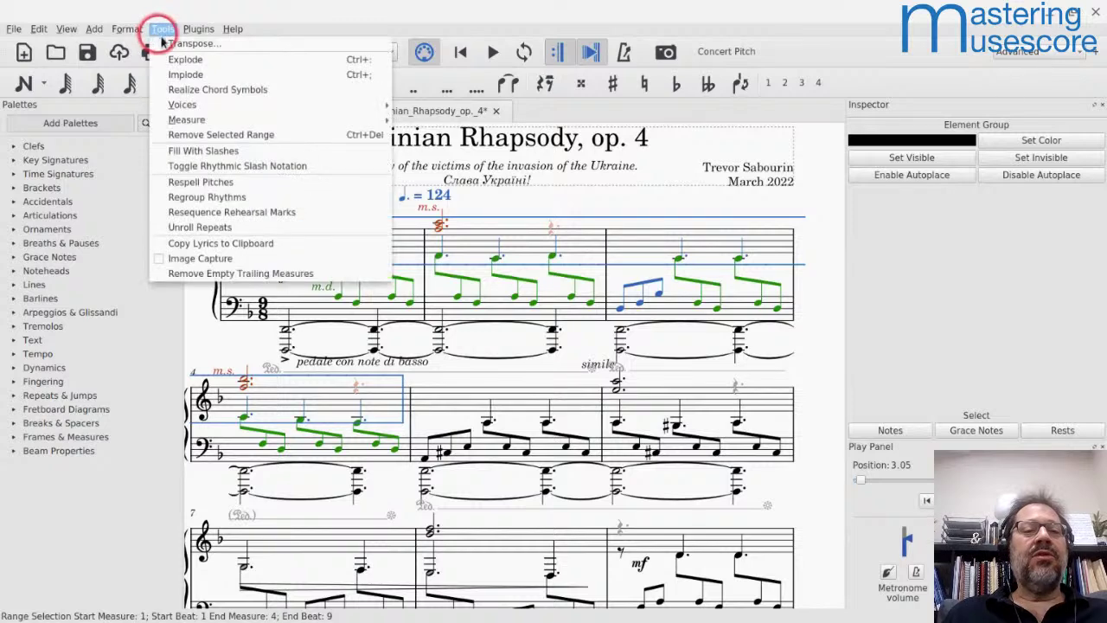
click(173, 42)
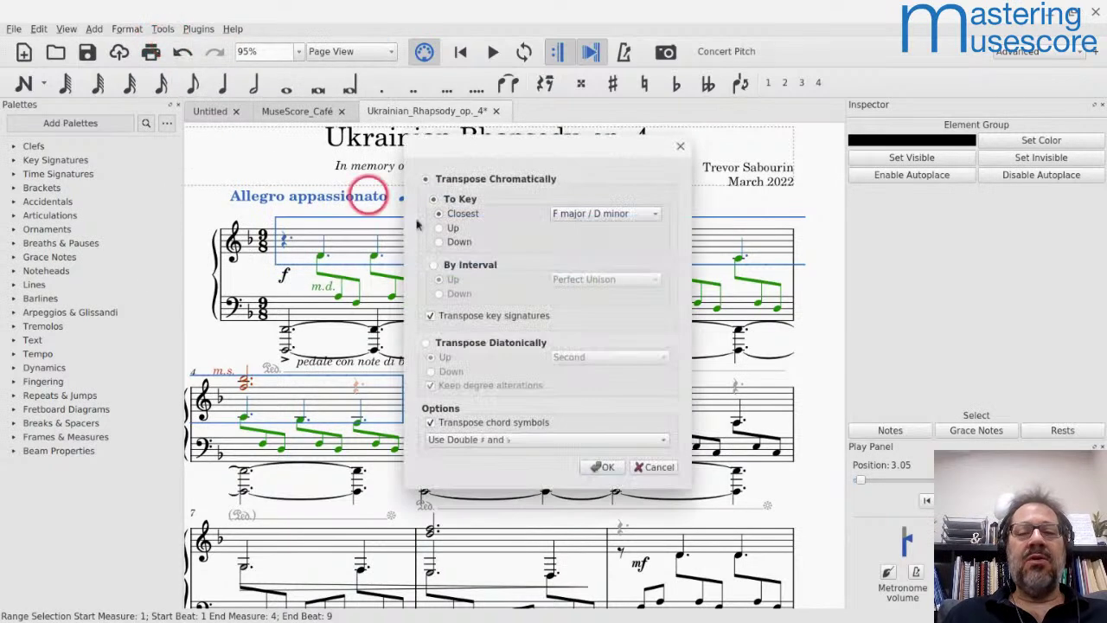
click(596, 218)
click(589, 246)
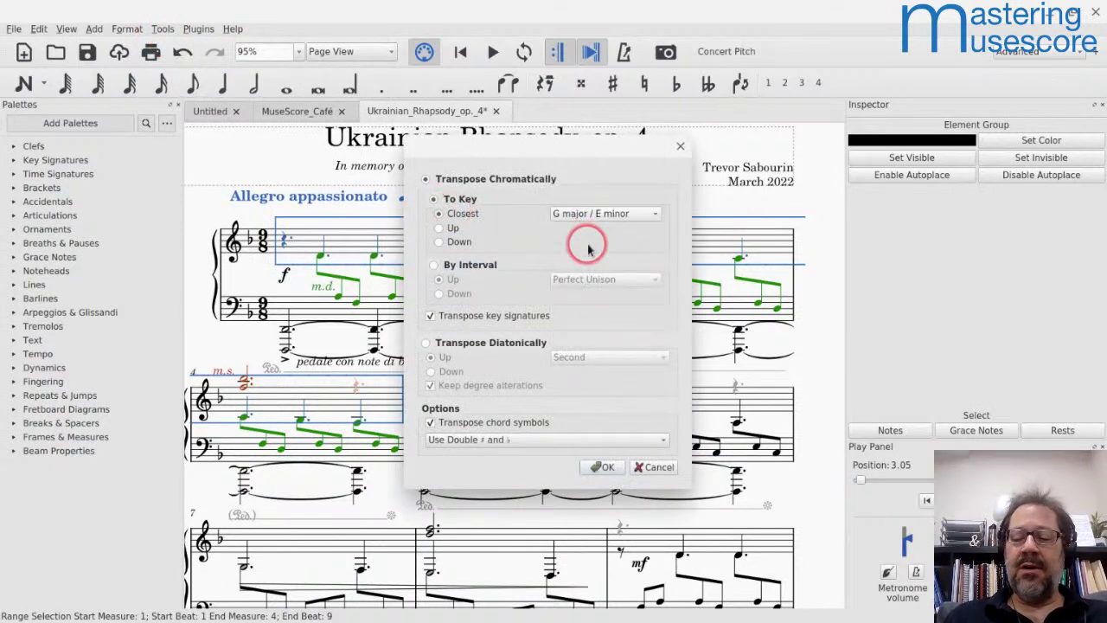
key(Return)
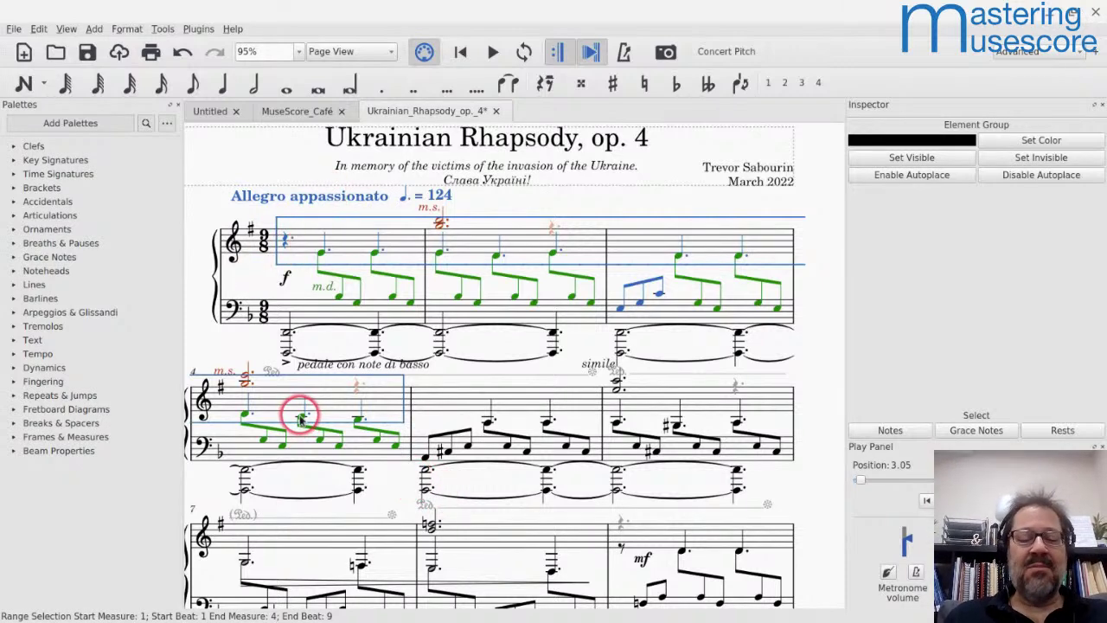
key(ctrl+z)
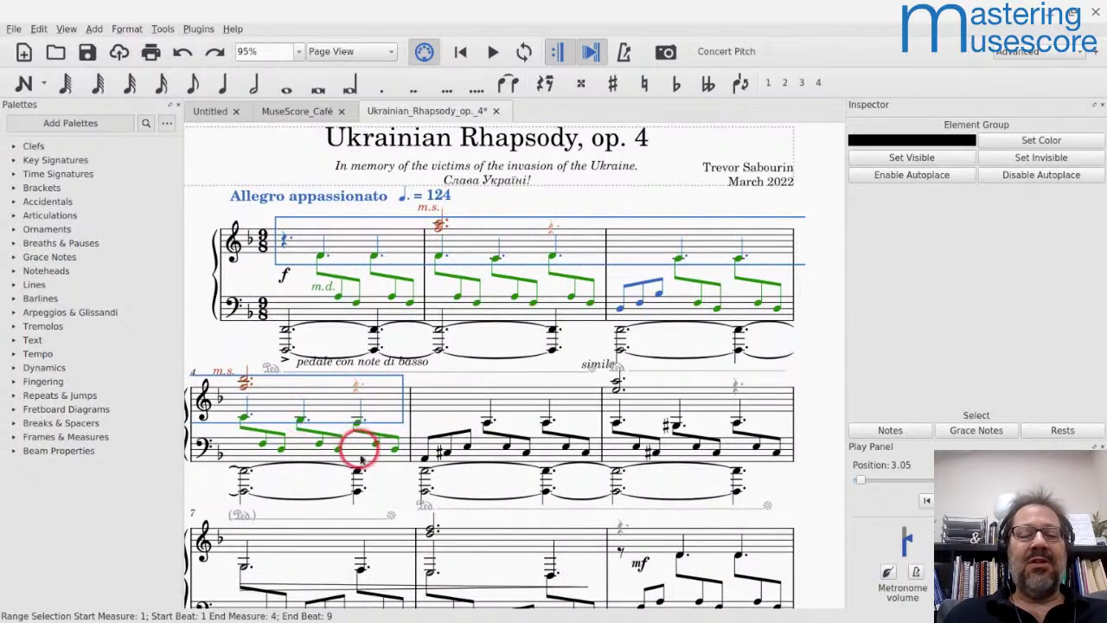
Step: Extend the selection to the bass staff and transpose measures 1 to 4 of both staves to the closest G major / E minor
shift+click(362, 462)
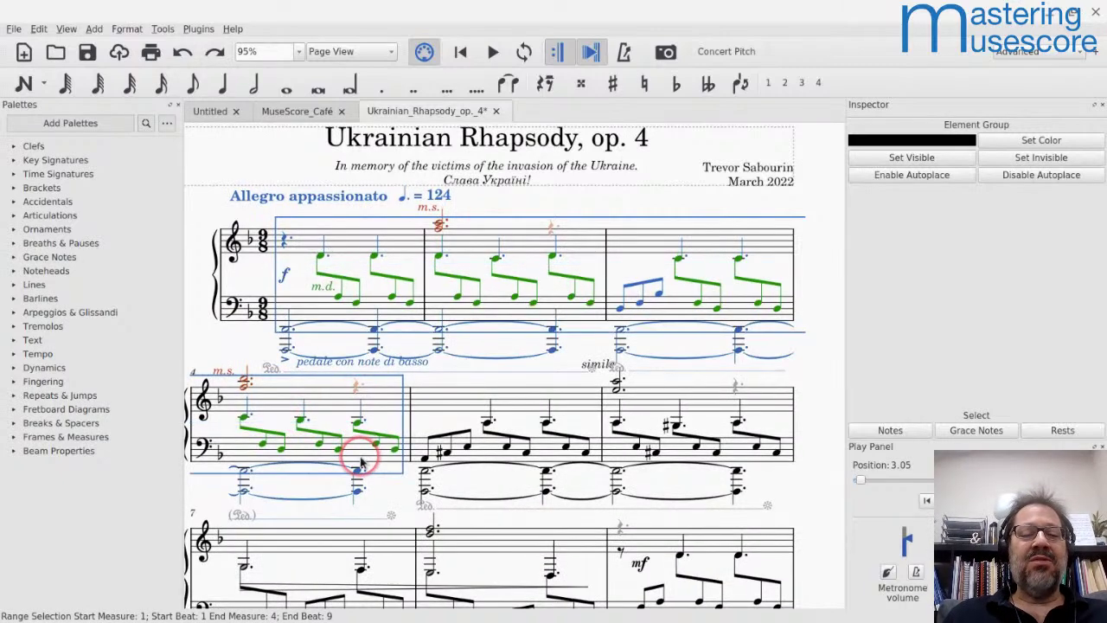
click(161, 29)
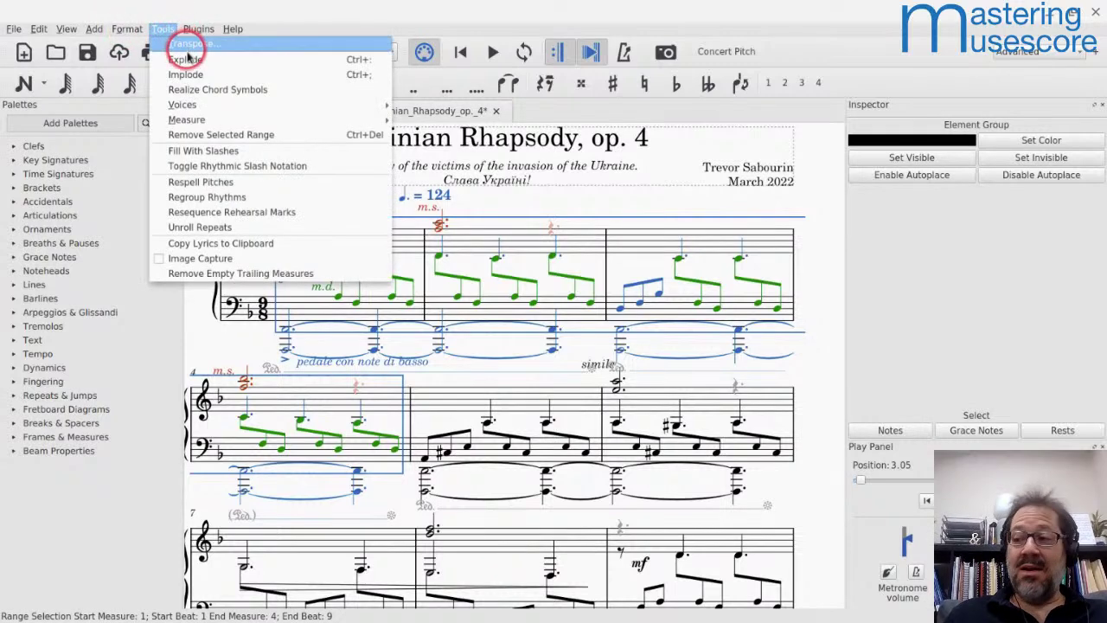
click(186, 45)
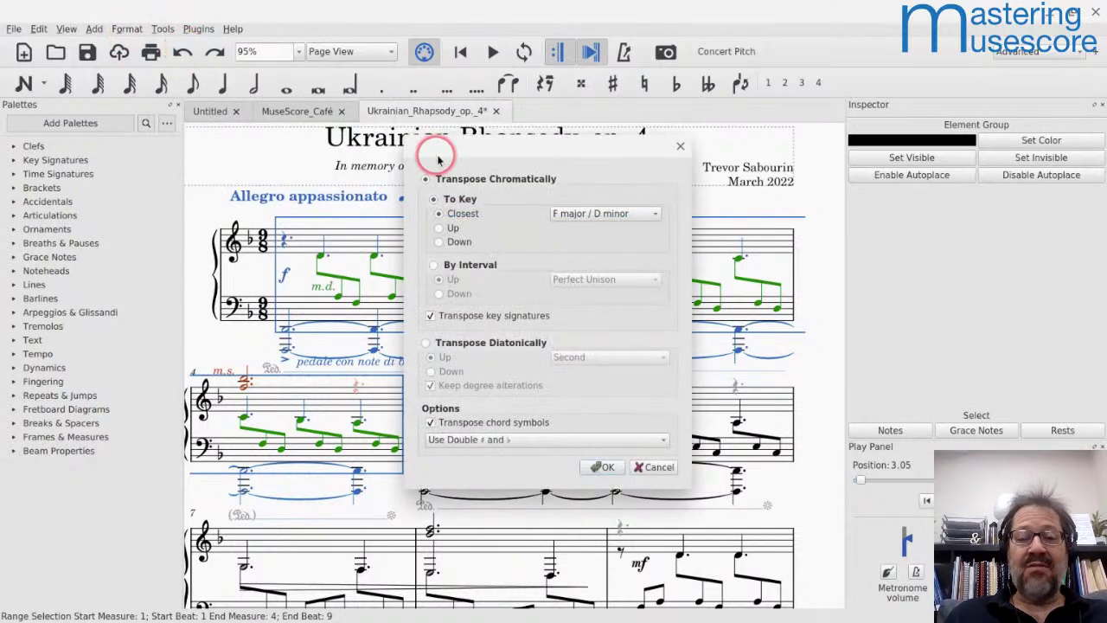
click(605, 213)
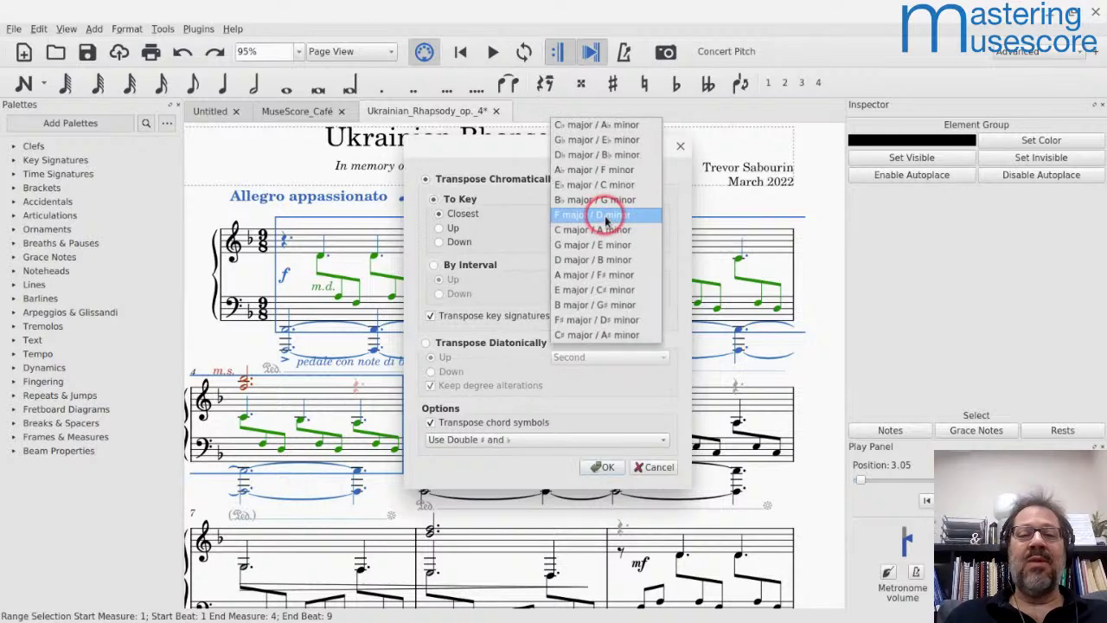
click(590, 247)
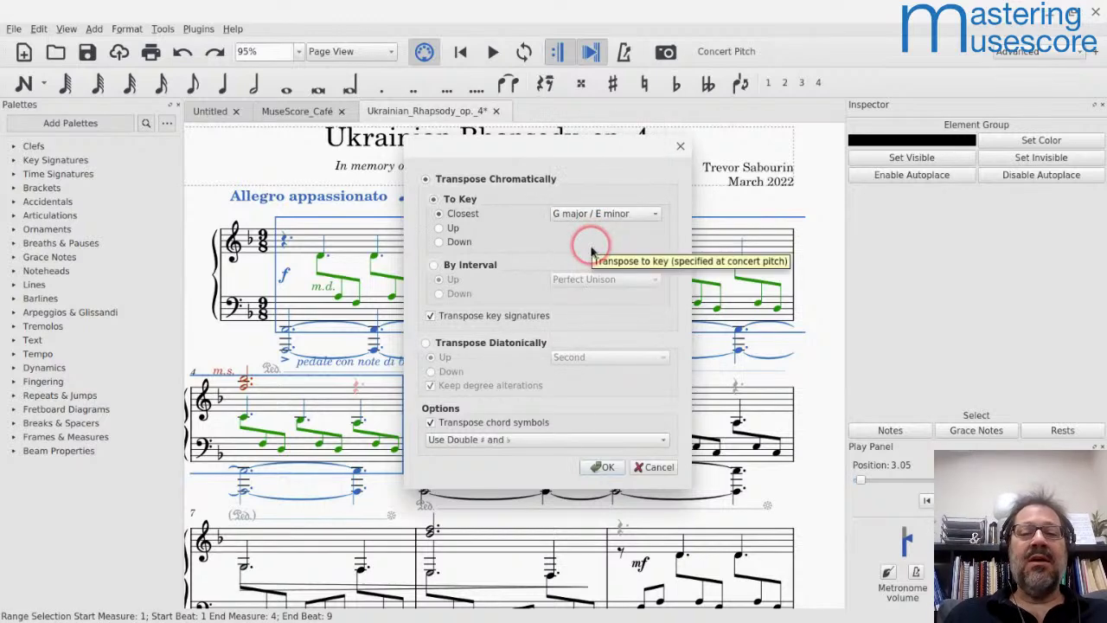
click(602, 466)
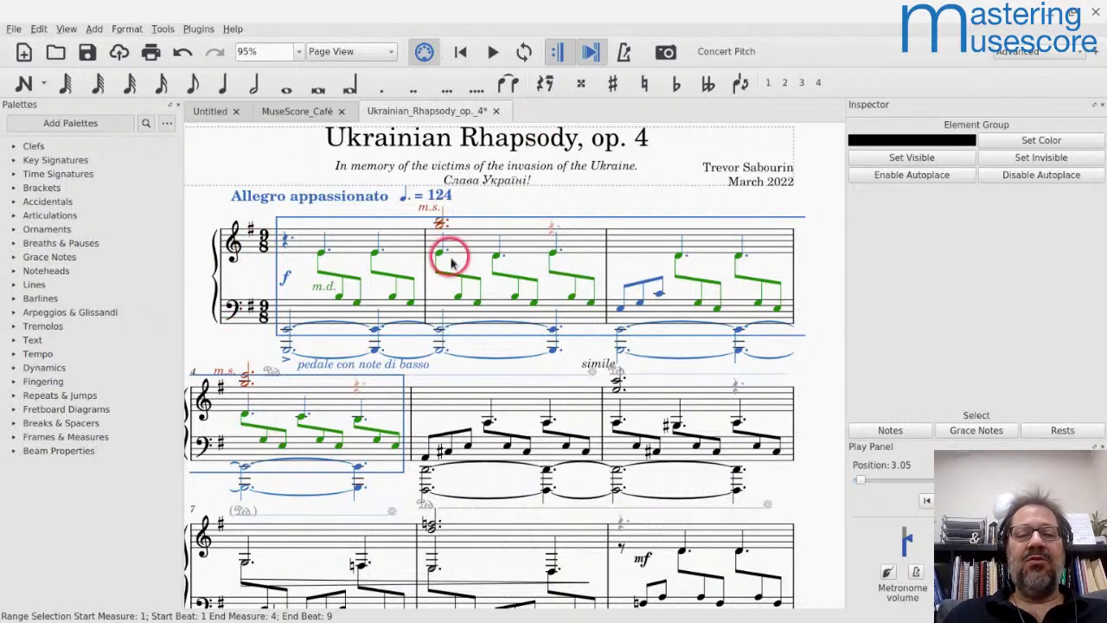
Step: Play the score from the first bass note of measure 1 and from the first bass note of measure 5, stopping playback each time
click(284, 337)
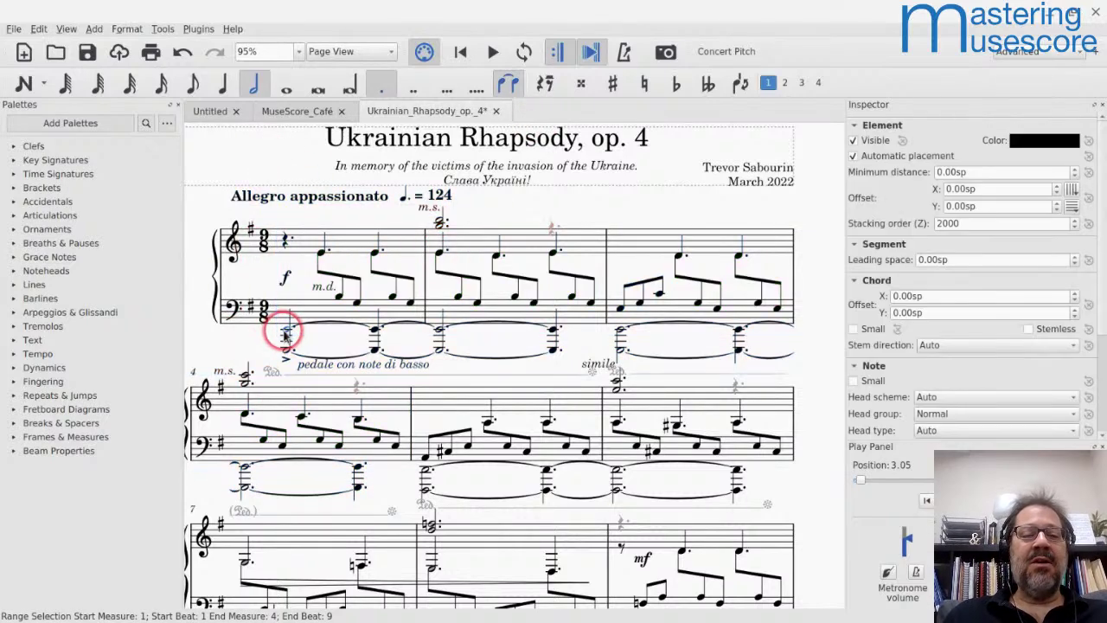
key(space)
key(space)
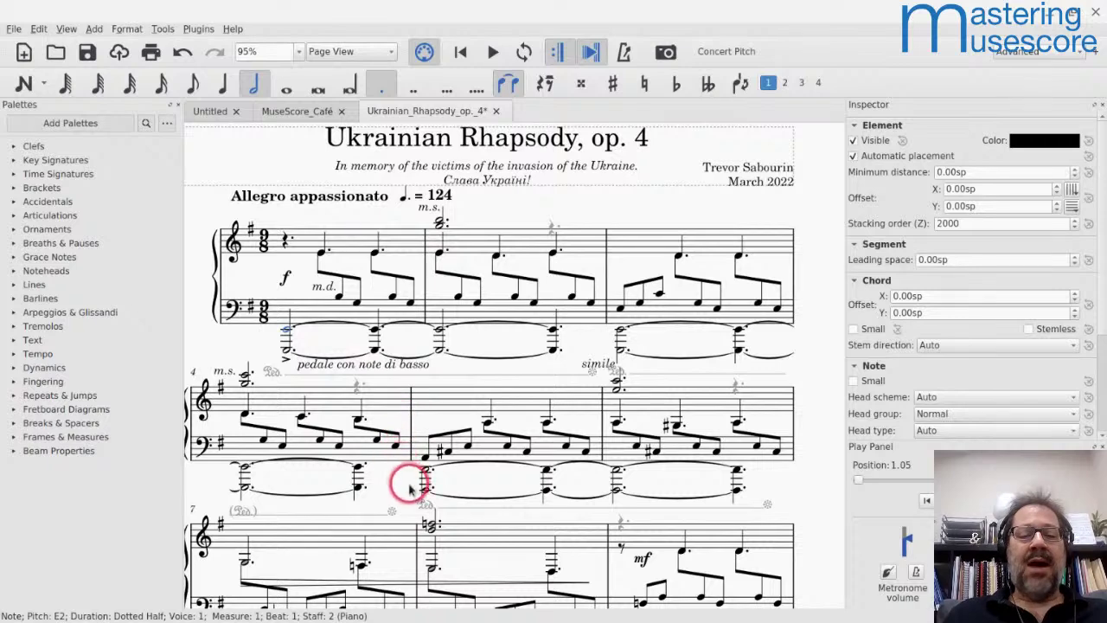
click(425, 467)
key(space)
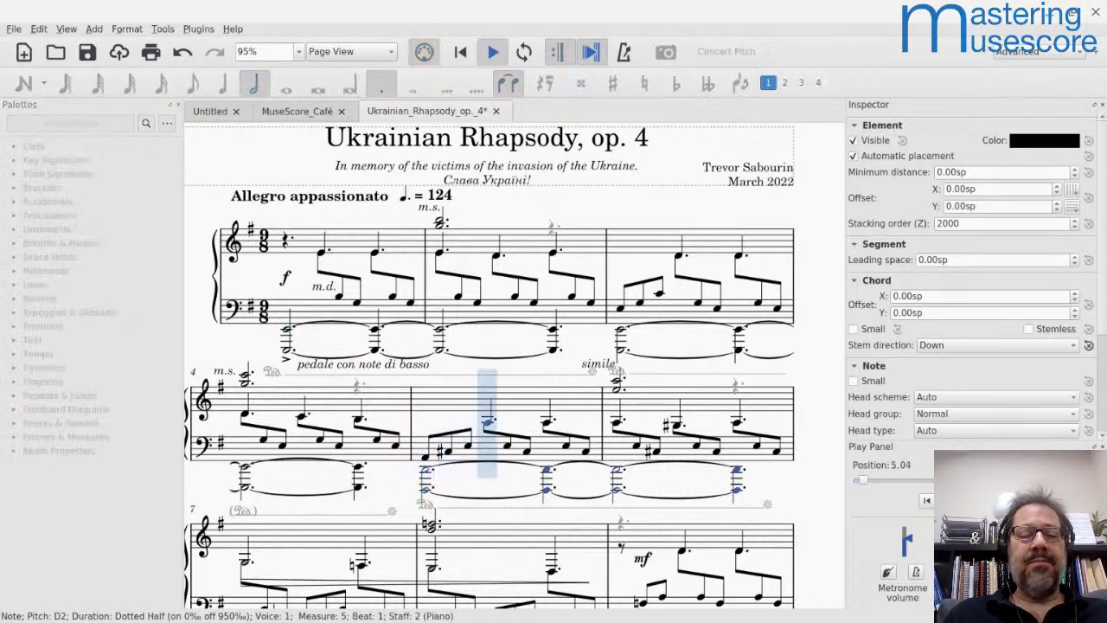
key(space)
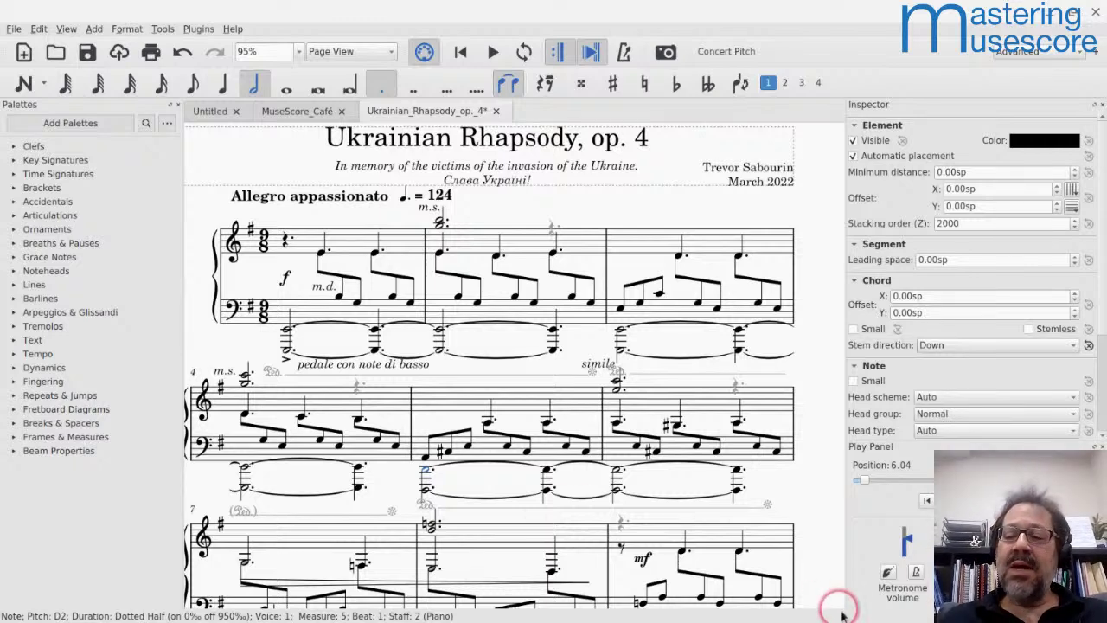
Step: Undock the Play Panel and dock it below the Inspector again
drag(887, 456, 906, 567)
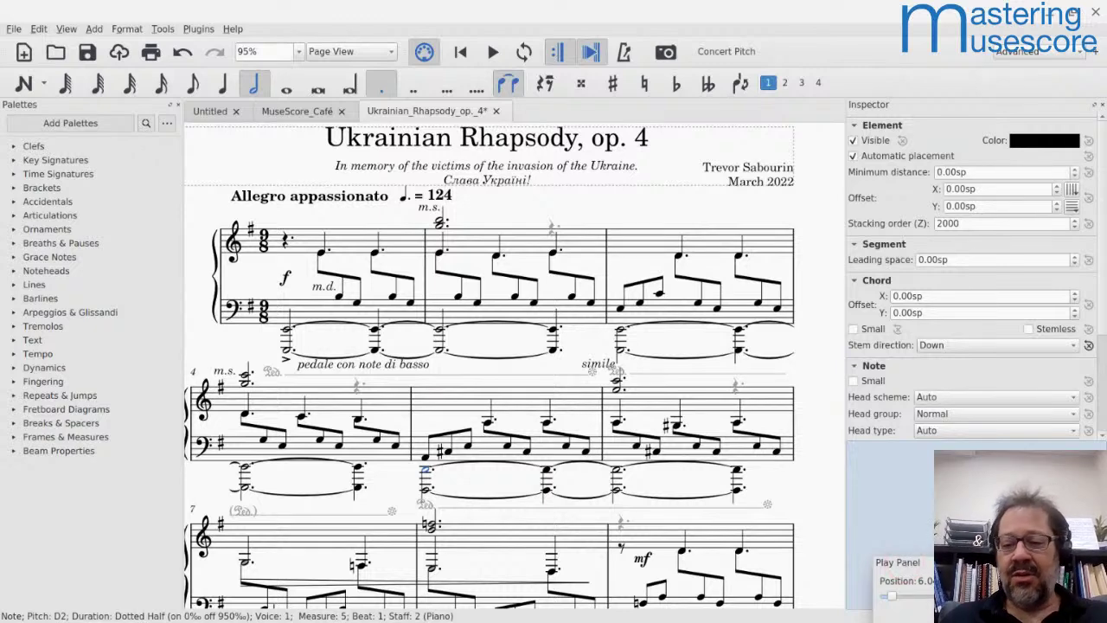
drag(906, 567, 904, 538)
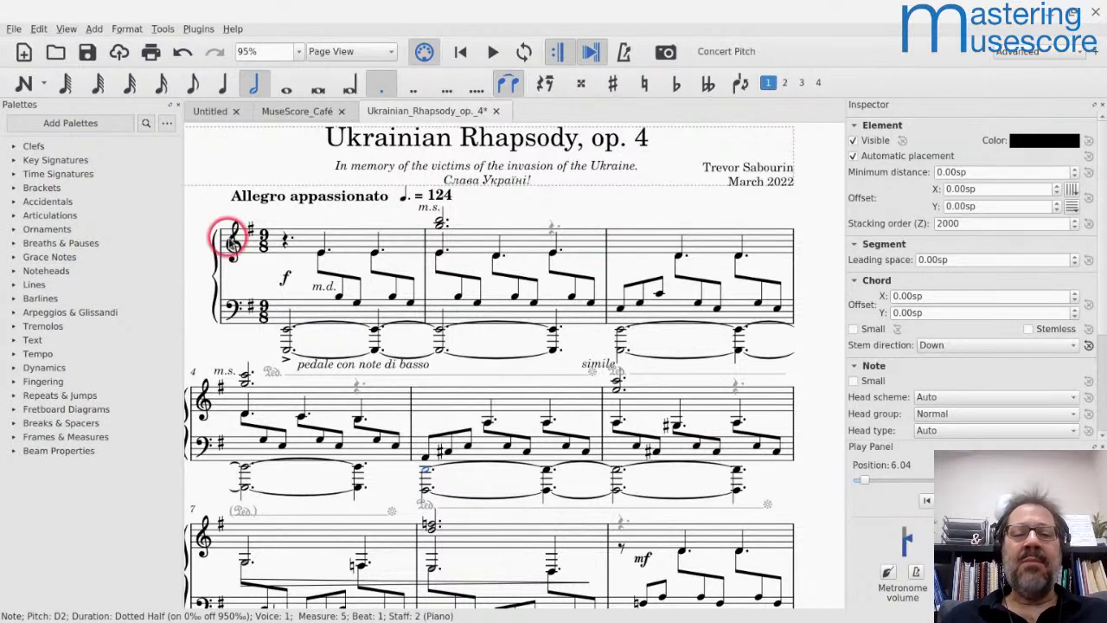
Step: Turn on Image Capture and fit the capture frame around the first two measures of both staves, about 120 mm wide and 44 mm high
click(161, 29)
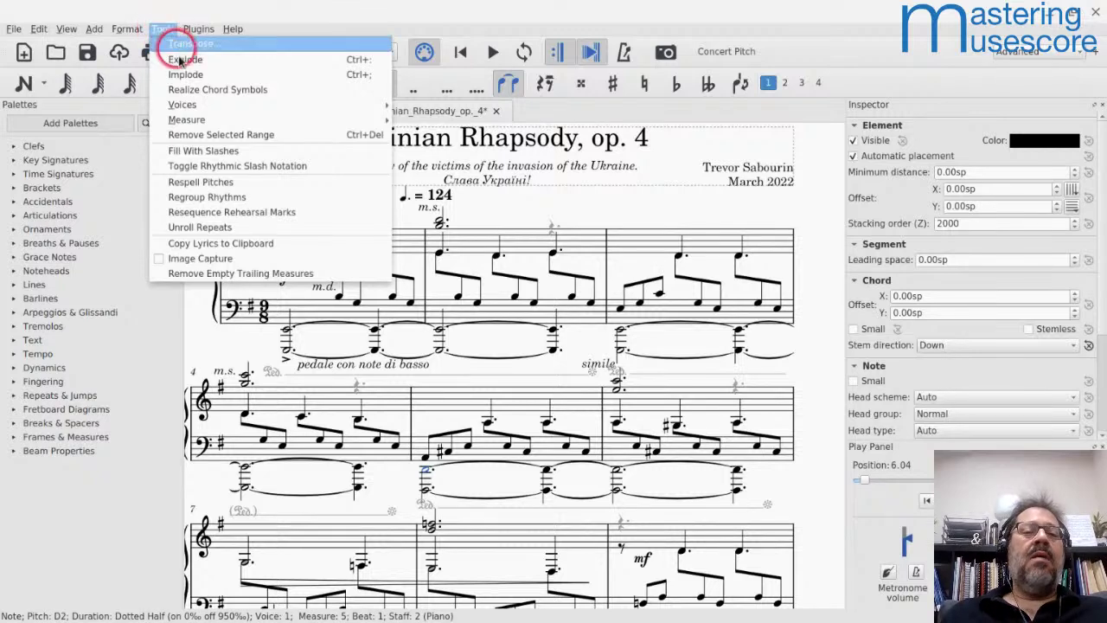
click(183, 120)
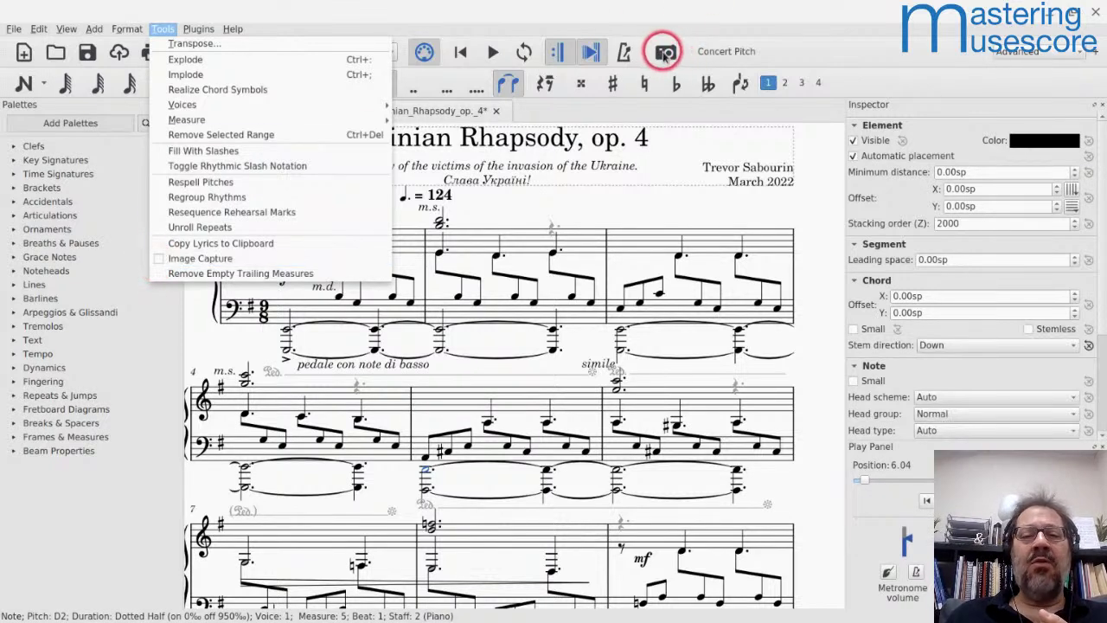
click(158, 262)
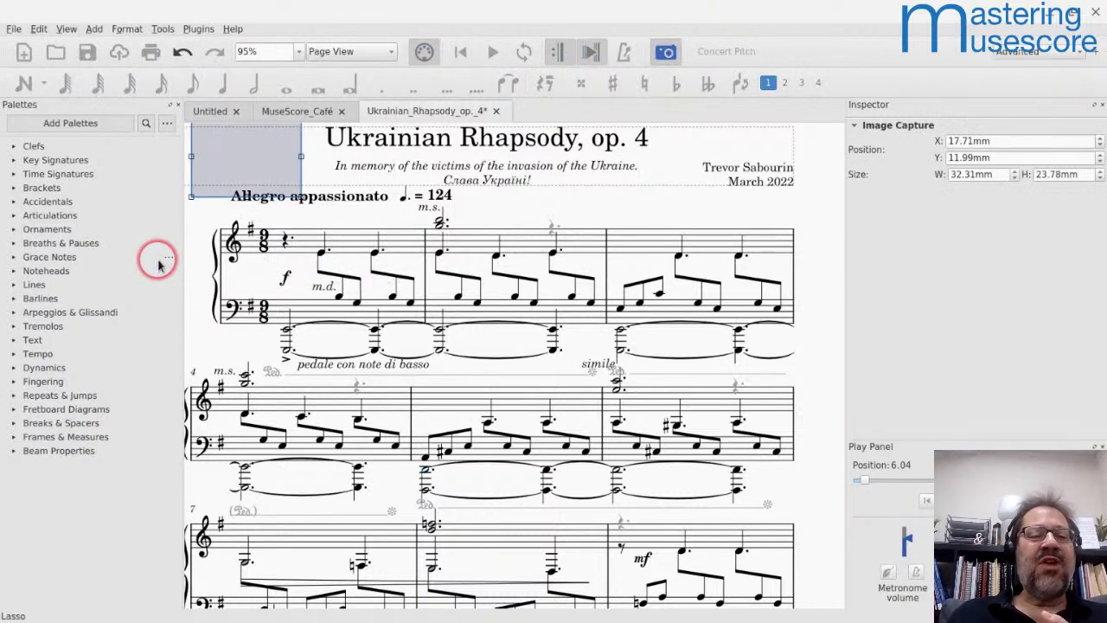
mouse_move(265, 169)
mouse_down()
mouse_move(316, 220)
mouse_move(315, 276)
mouse_move(284, 239)
mouse_move(291, 287)
mouse_move(245, 245)
mouse_move(279, 175)
mouse_move(238, 191)
mouse_move(249, 200)
mouse_up()
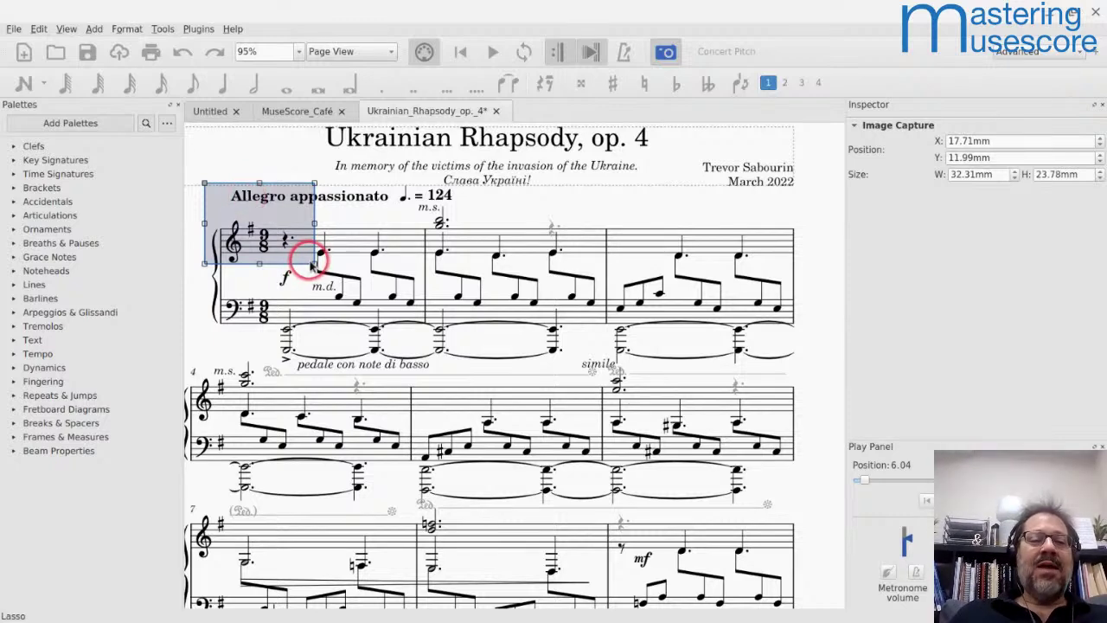
mouse_move(309, 259)
mouse_down()
mouse_move(504, 385)
mouse_move(279, 301)
mouse_move(296, 271)
mouse_move(309, 296)
mouse_up()
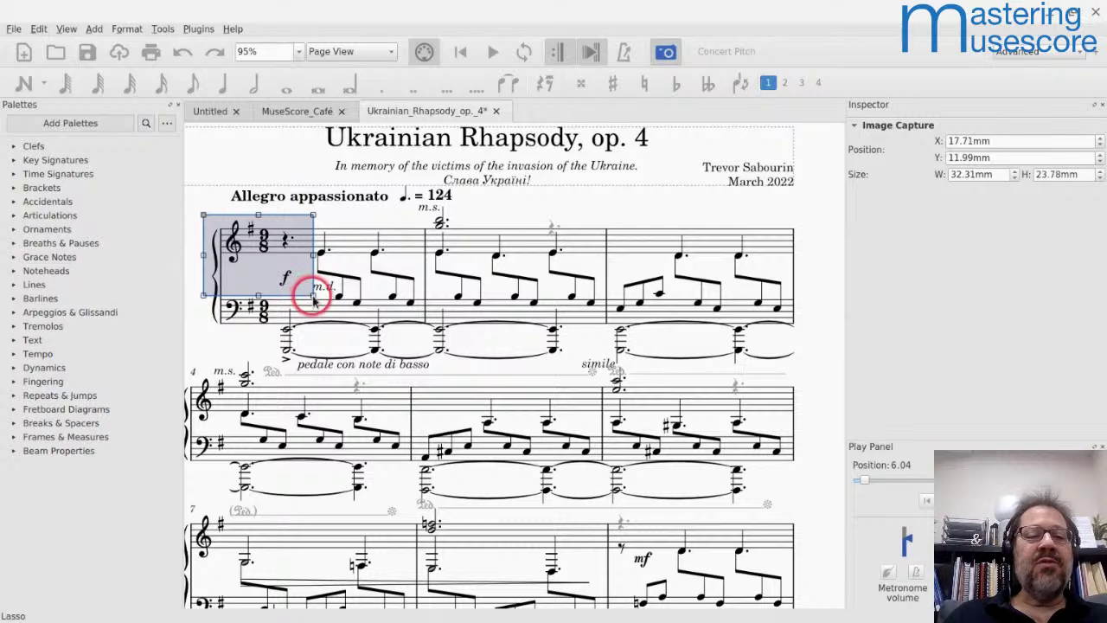
drag(314, 296, 613, 365)
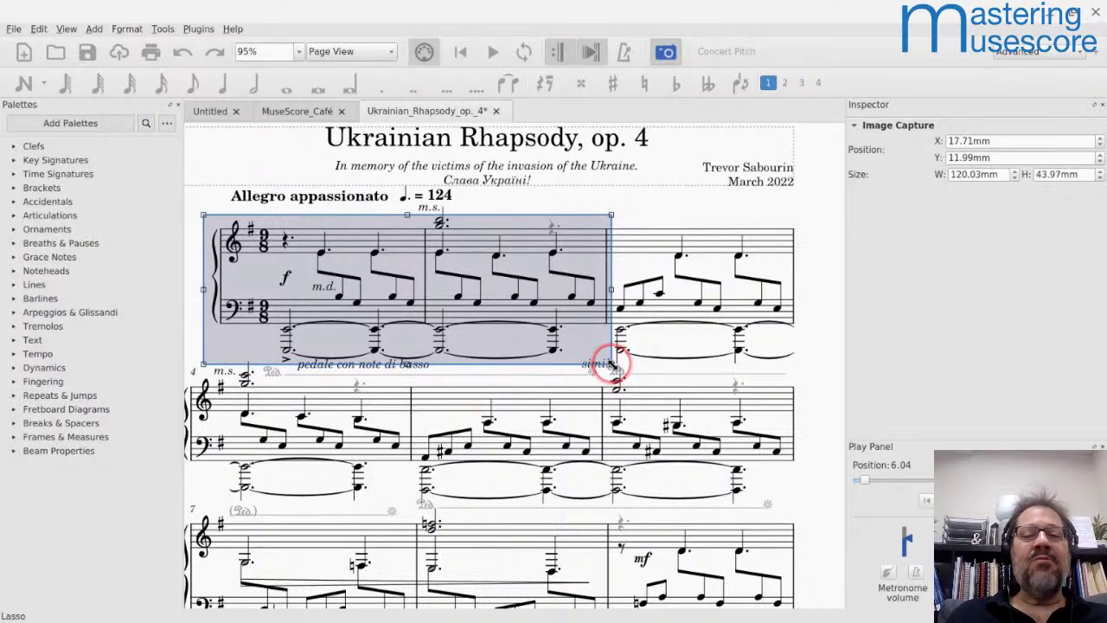
Step: Examine the Image Capture options for the framed excerpt, including the PNG output resolution setting
right_click(363, 265)
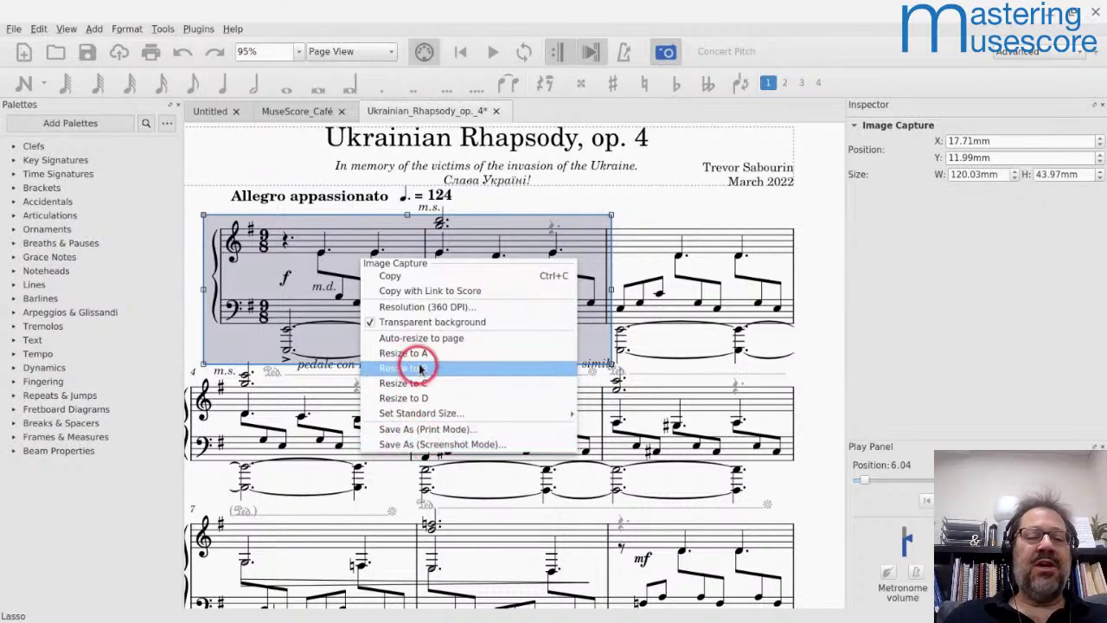
click(386, 429)
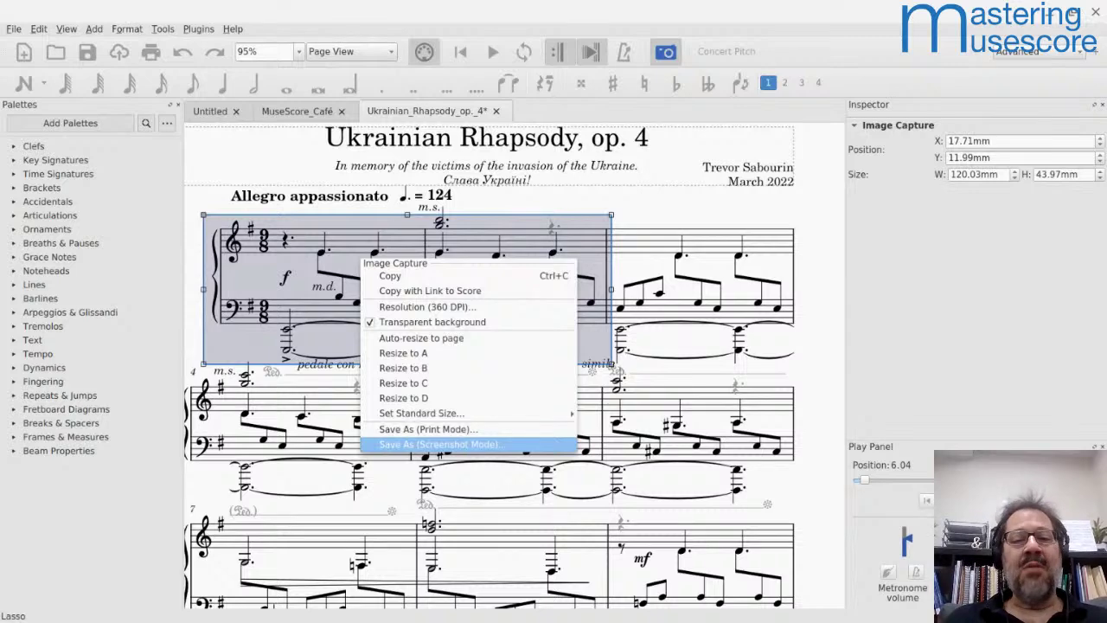
click(400, 313)
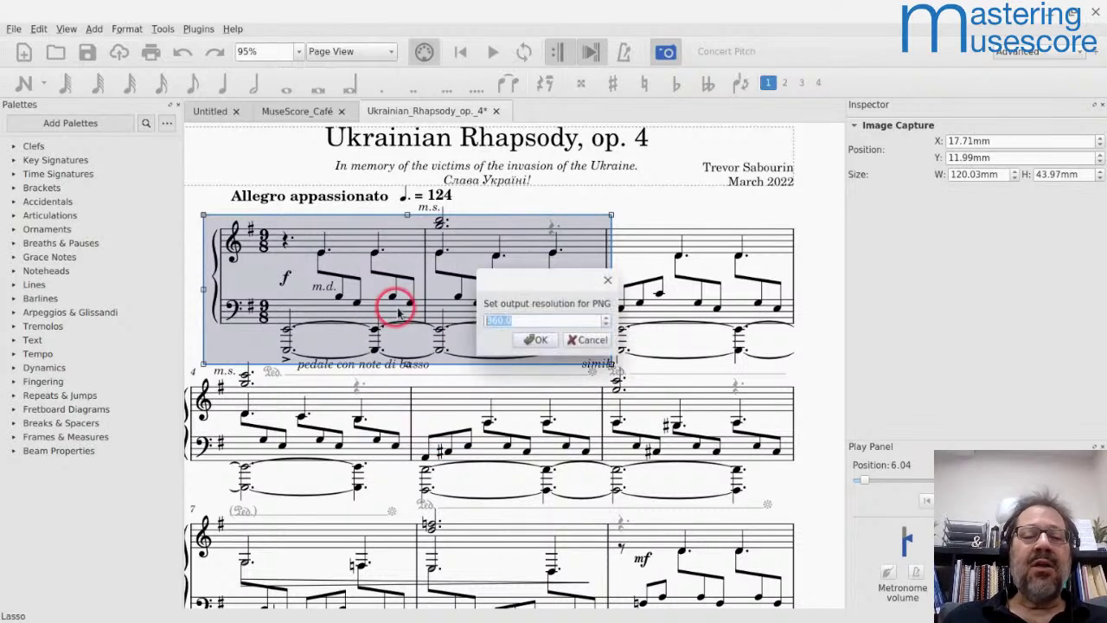
click(577, 340)
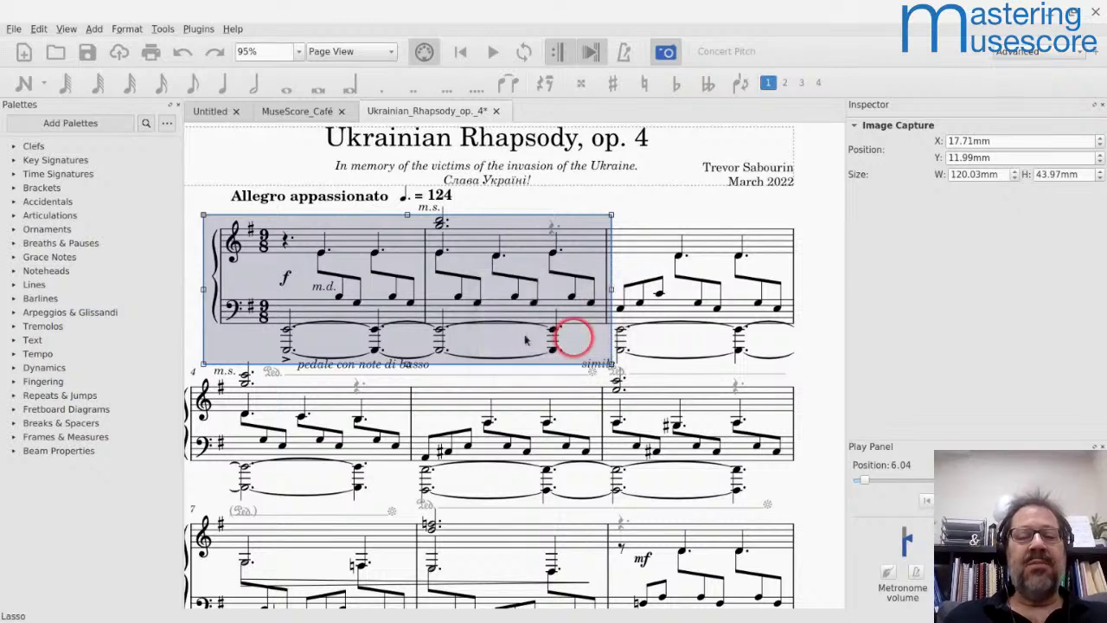
Step: Copy the framed excerpt of measures 1 and 2 as an image and leave Image Capture mode
right_click(385, 332)
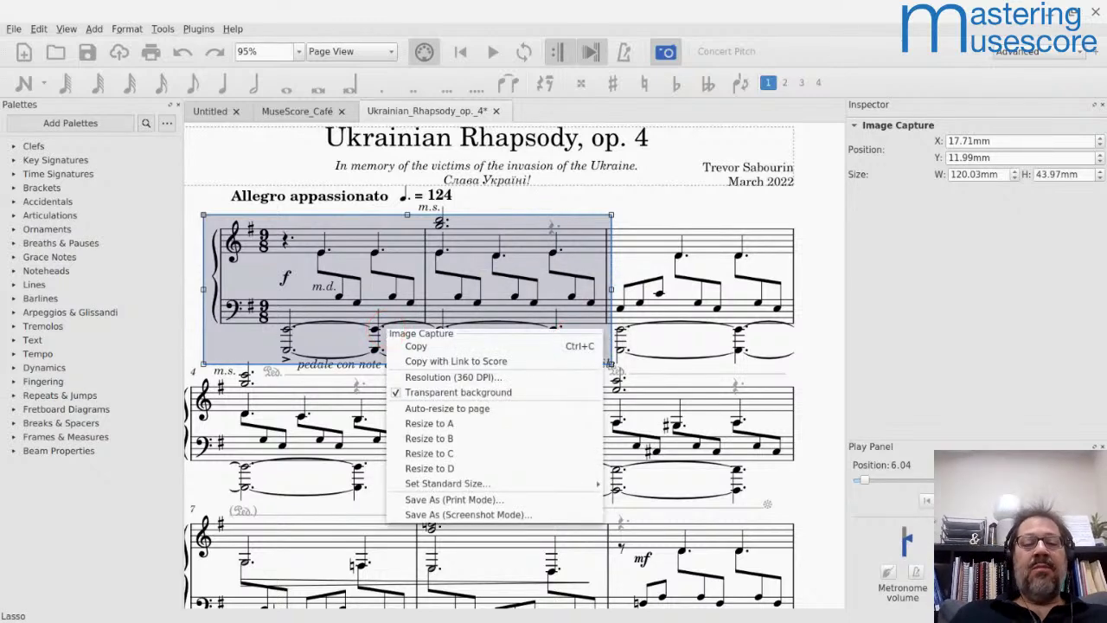
click(444, 349)
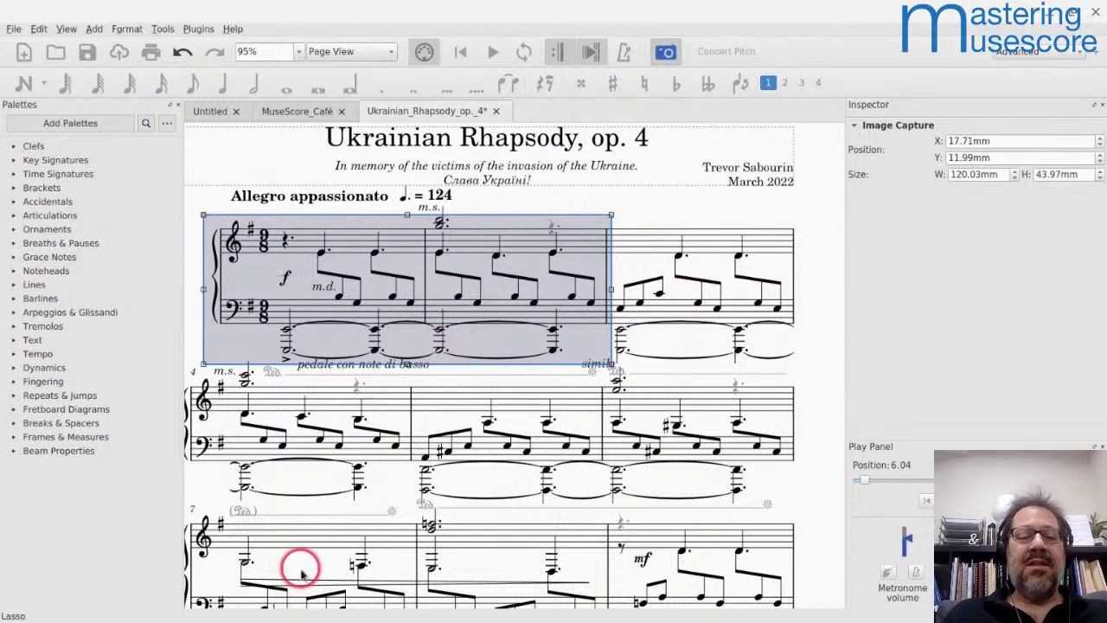
scroll(277, 552, down, 5)
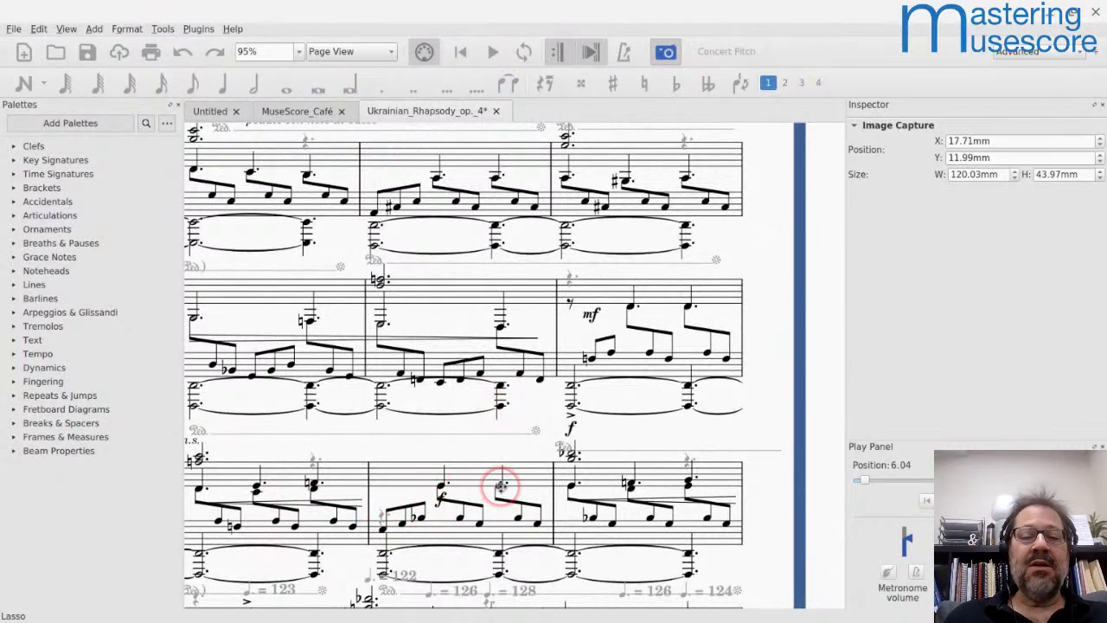
scroll(351, 279, up, 3)
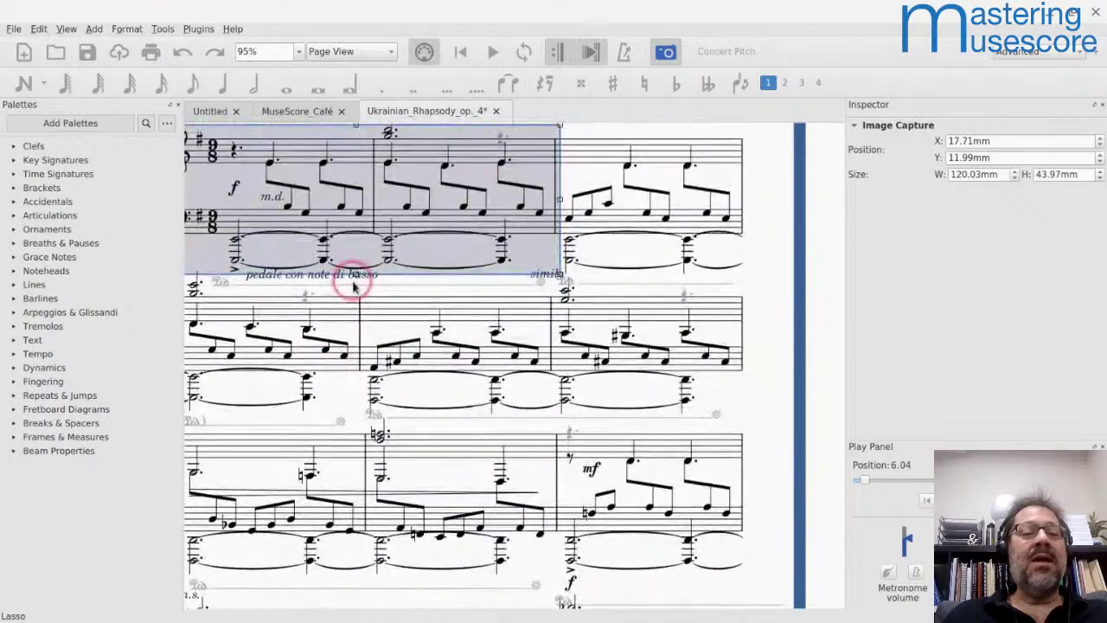
key(Escape)
Step: Paste the image onto the upper-staff E4 at beat 4 of measure 11 and move it to an offset of about X -9.60 sp, Y -3.01 sp
scroll(358, 334, down, 3)
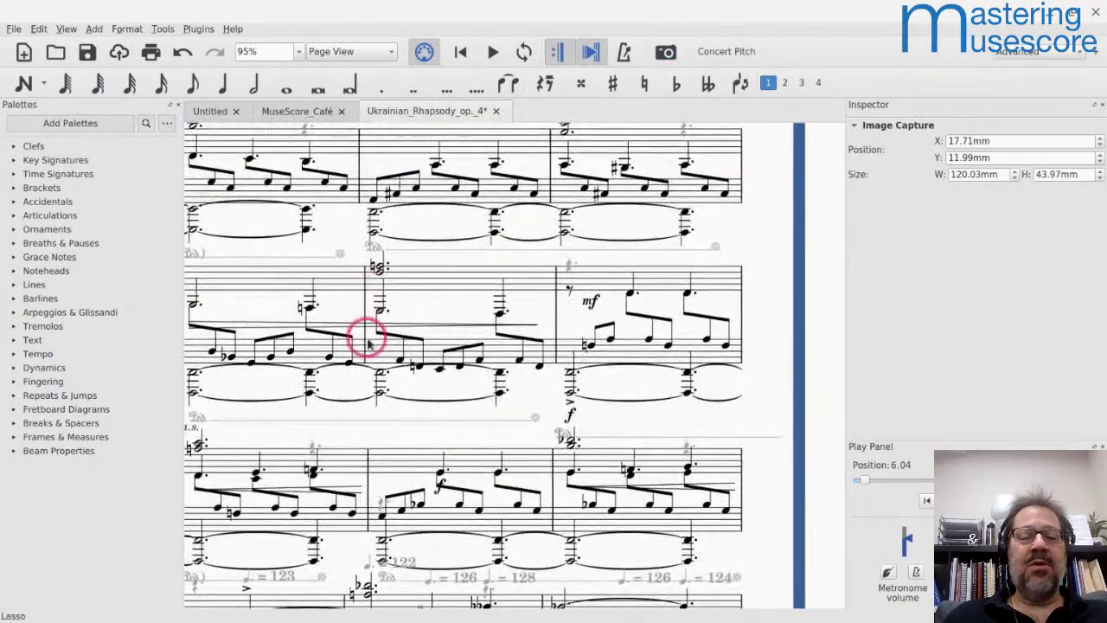
click(442, 475)
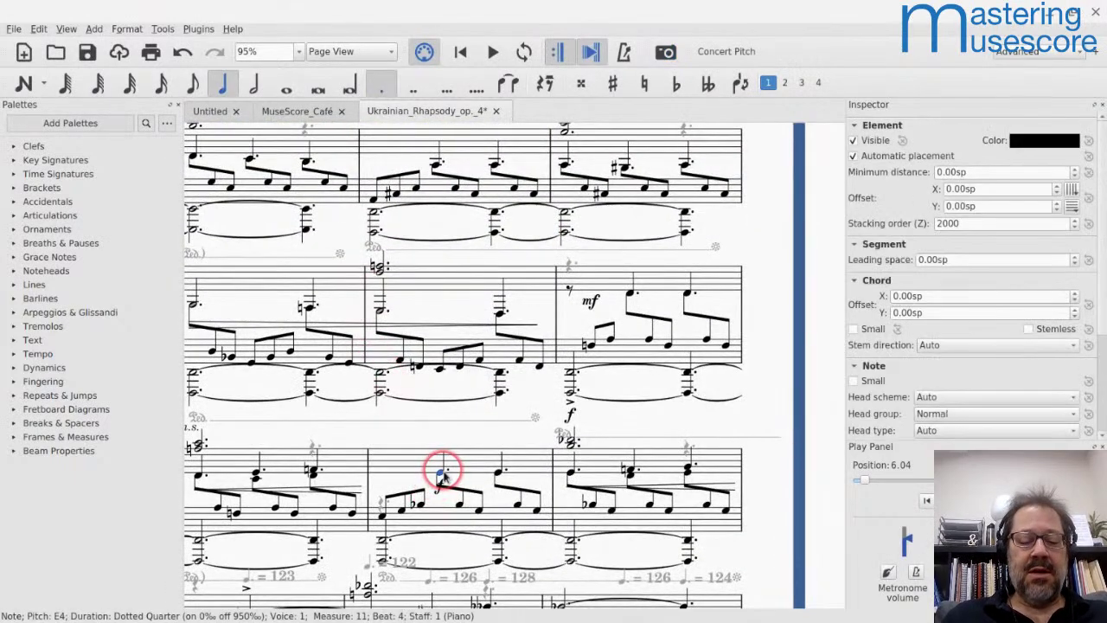
key(ctrl+v)
drag(398, 299, 358, 267)
scroll(358, 266, up, 7)
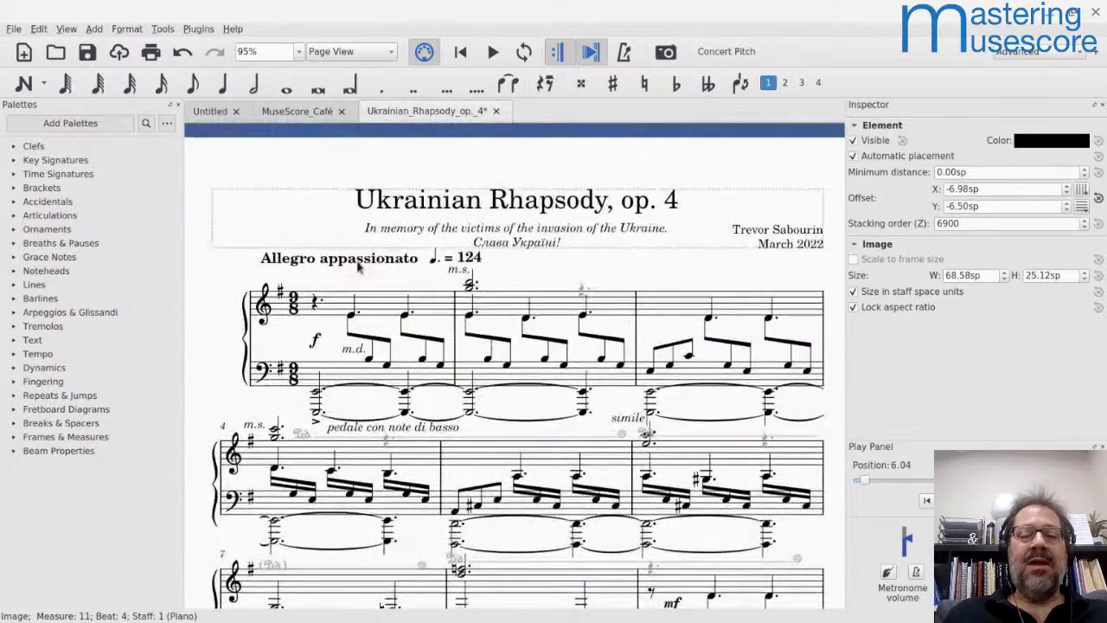
scroll(358, 267, down, 6)
scroll(358, 266, down, 3)
drag(433, 423, 420, 440)
scroll(420, 440, down, 3)
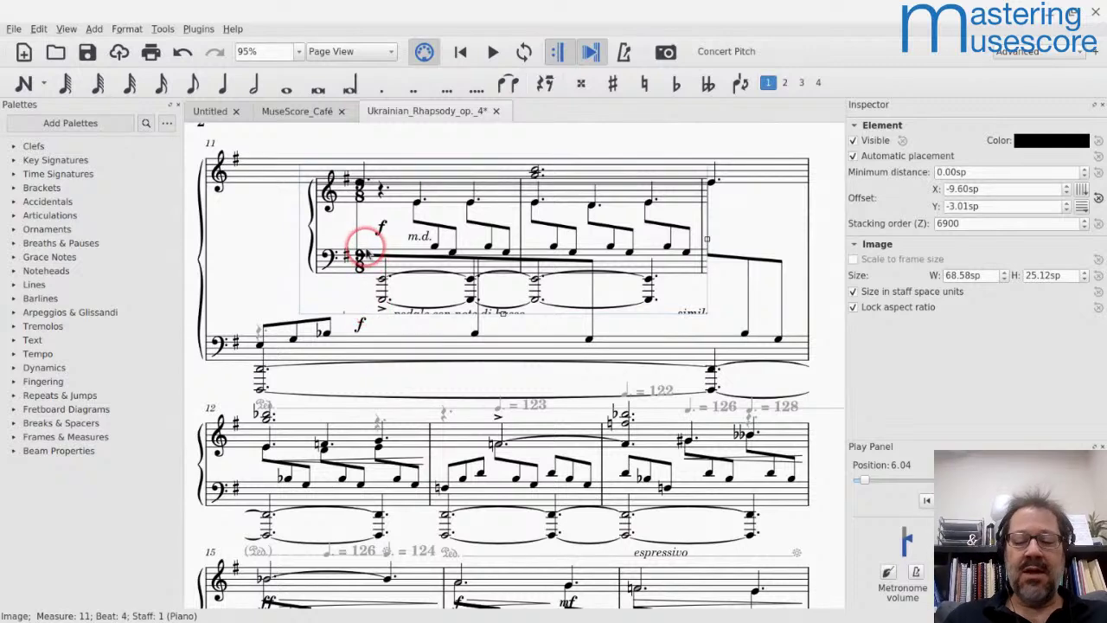
Step: Turn off automatic placement for the pasted image and move it to an offset of about X -28.31 sp, Y -16.68 sp
click(852, 158)
scroll(548, 272, up, 4)
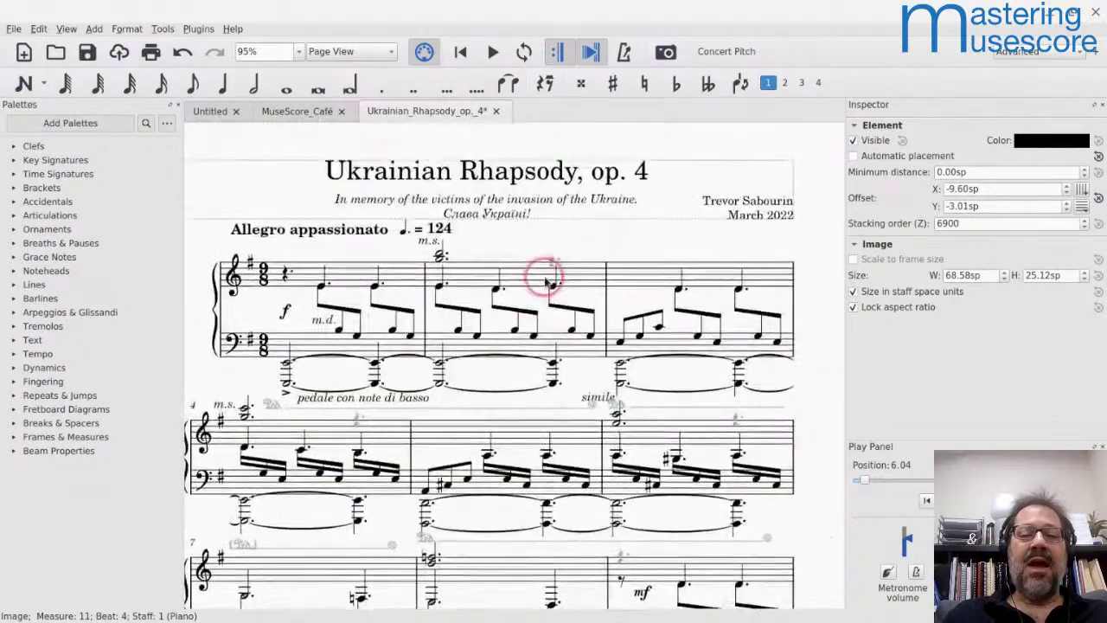
scroll(545, 282, down, 3)
scroll(545, 282, down, 3)
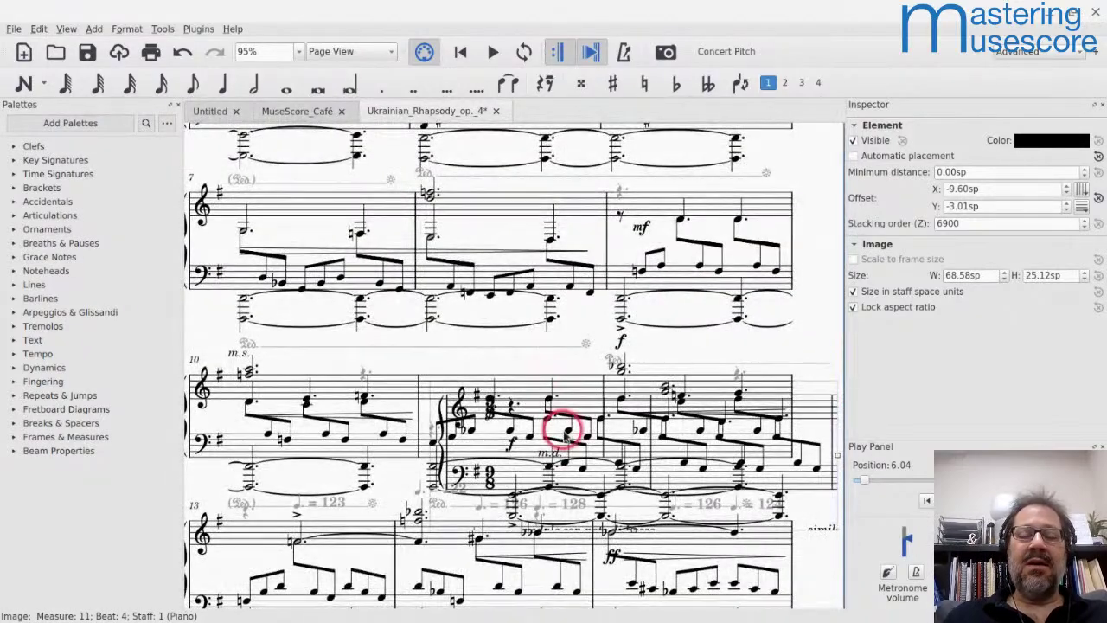
drag(547, 396, 524, 378)
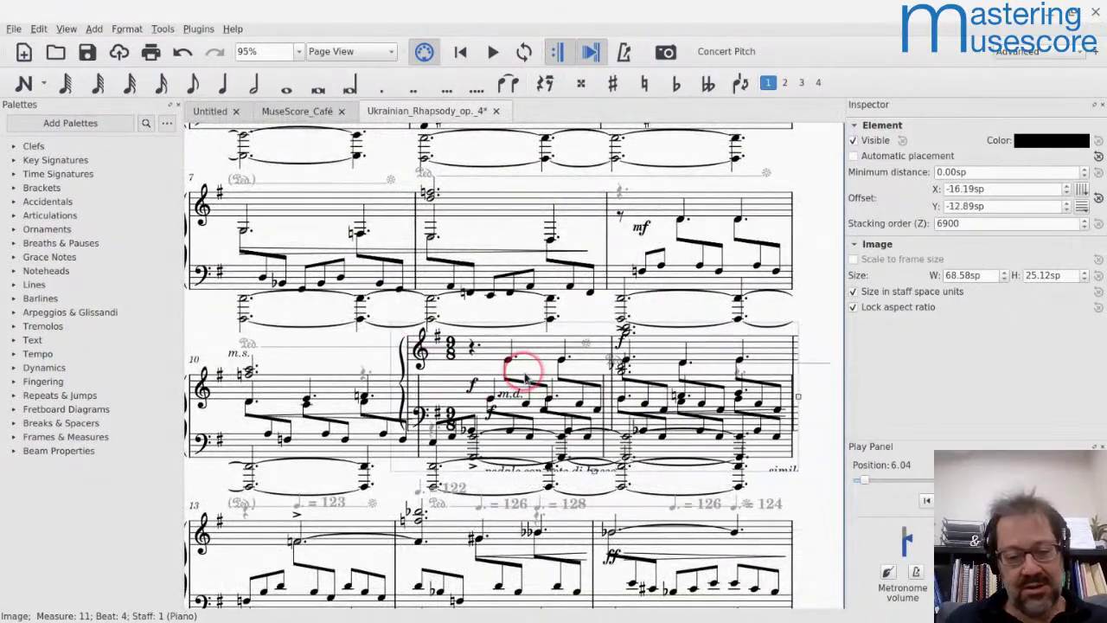
click(528, 381)
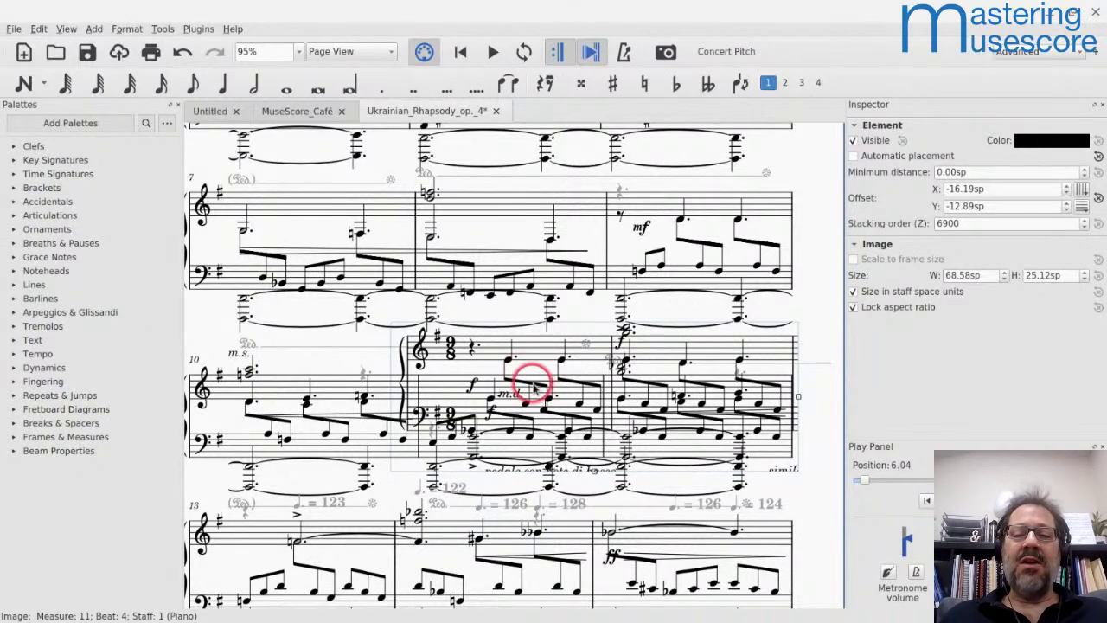
drag(511, 367, 448, 348)
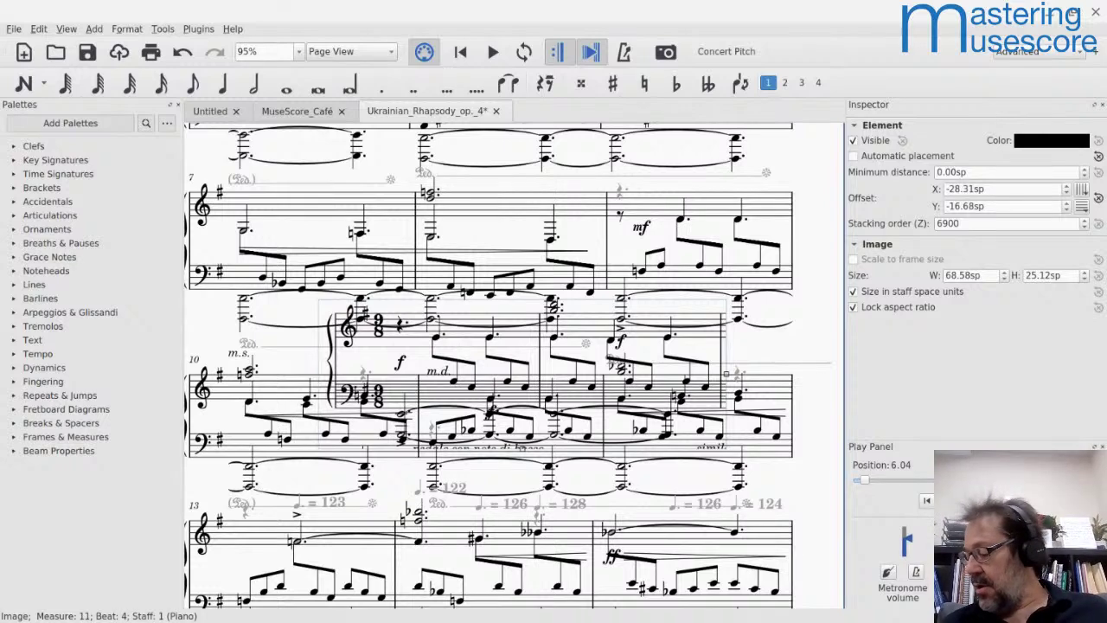
click(163, 29)
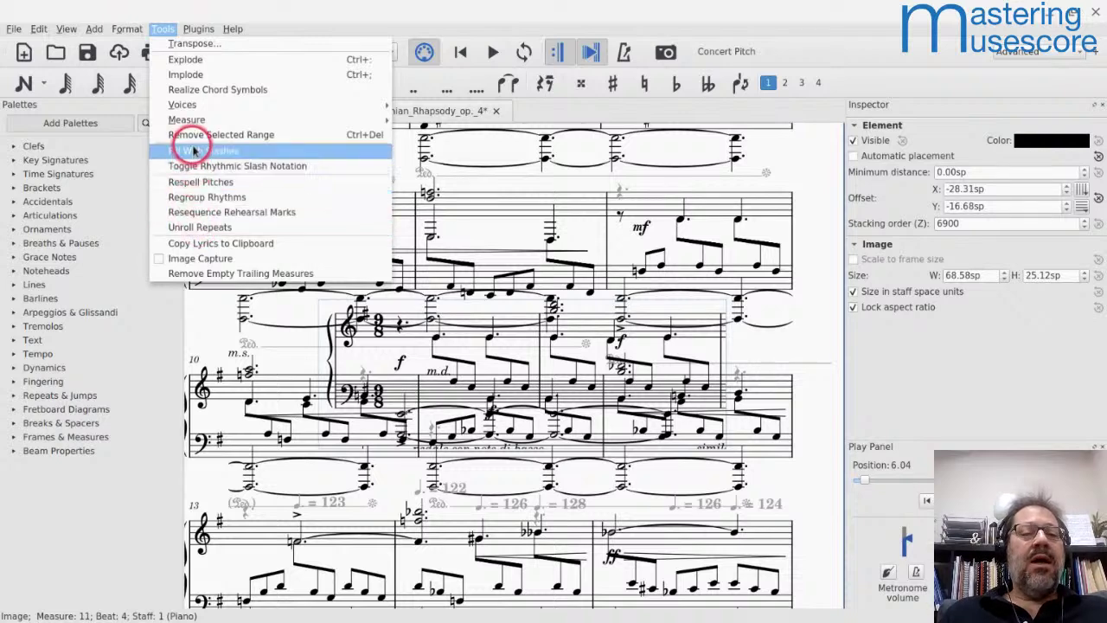
mouse_move(209, 31)
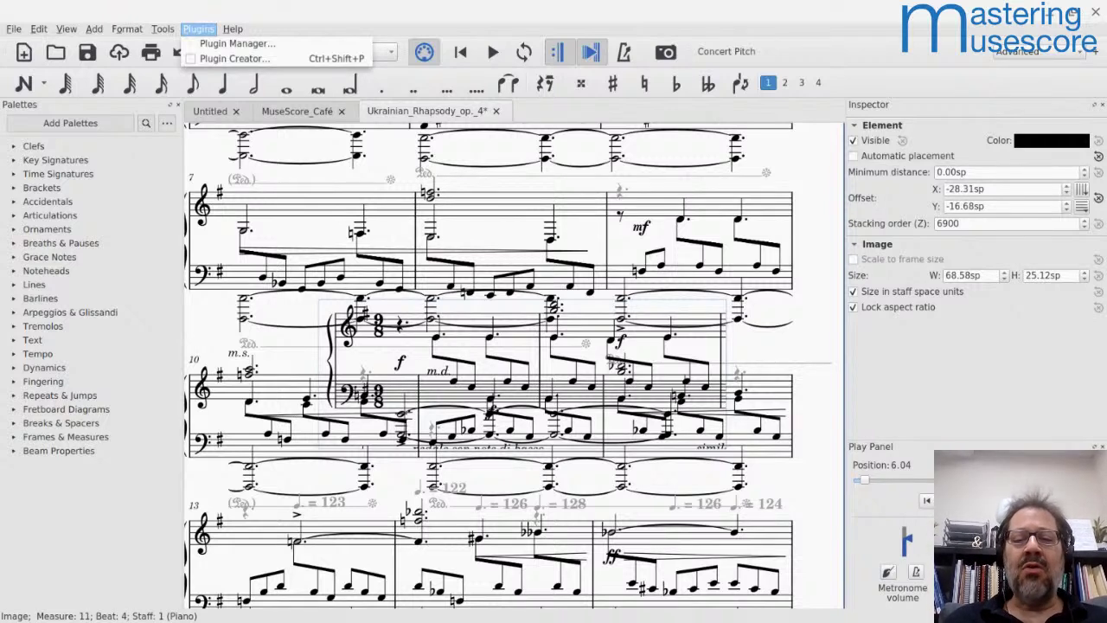
click(554, 344)
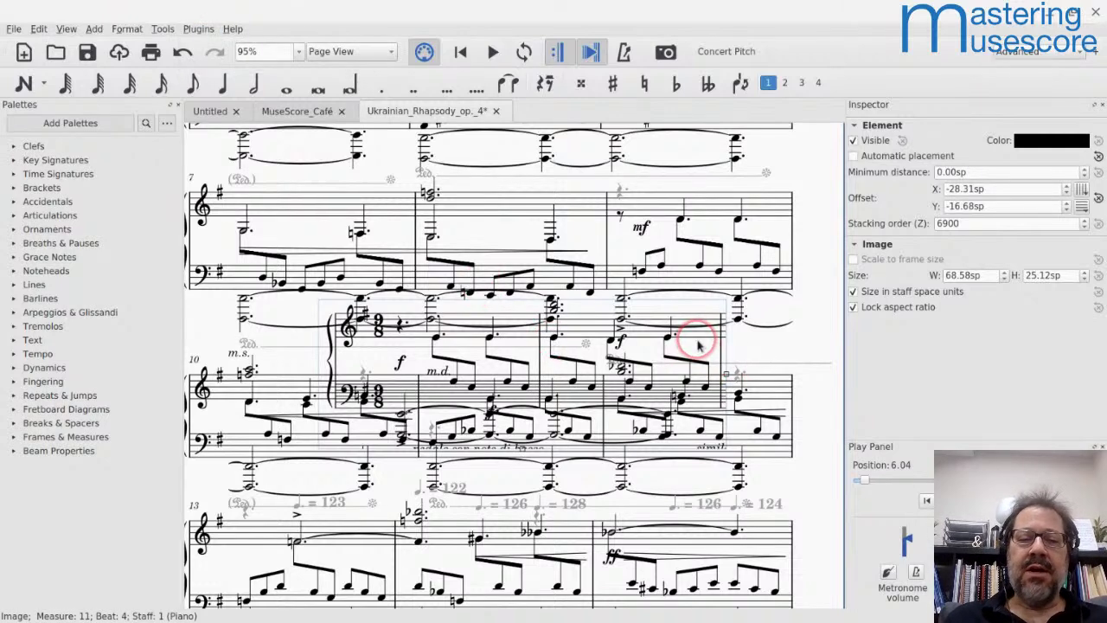
Step: Open the Plugin Manager and bring its dialog in front of the score
click(194, 30)
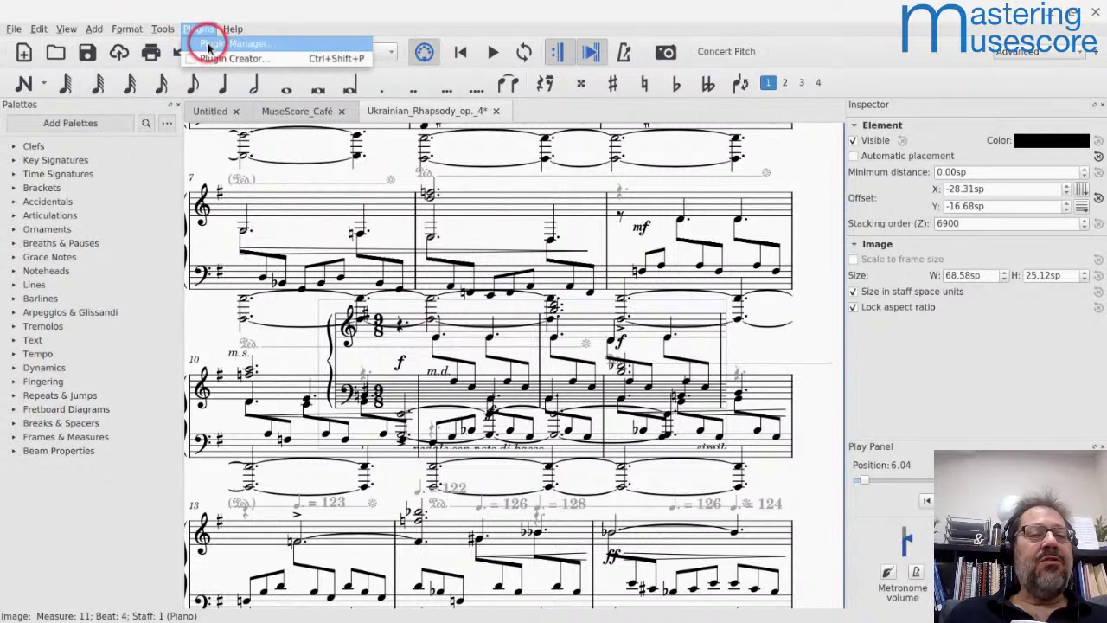
click(203, 45)
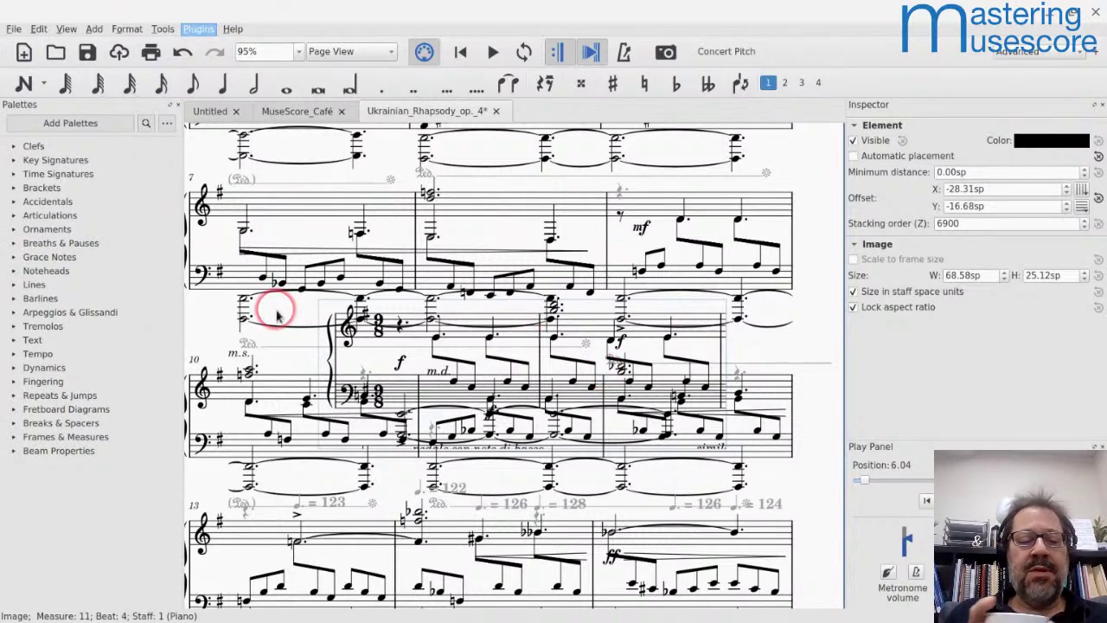
key(alt+Tab)
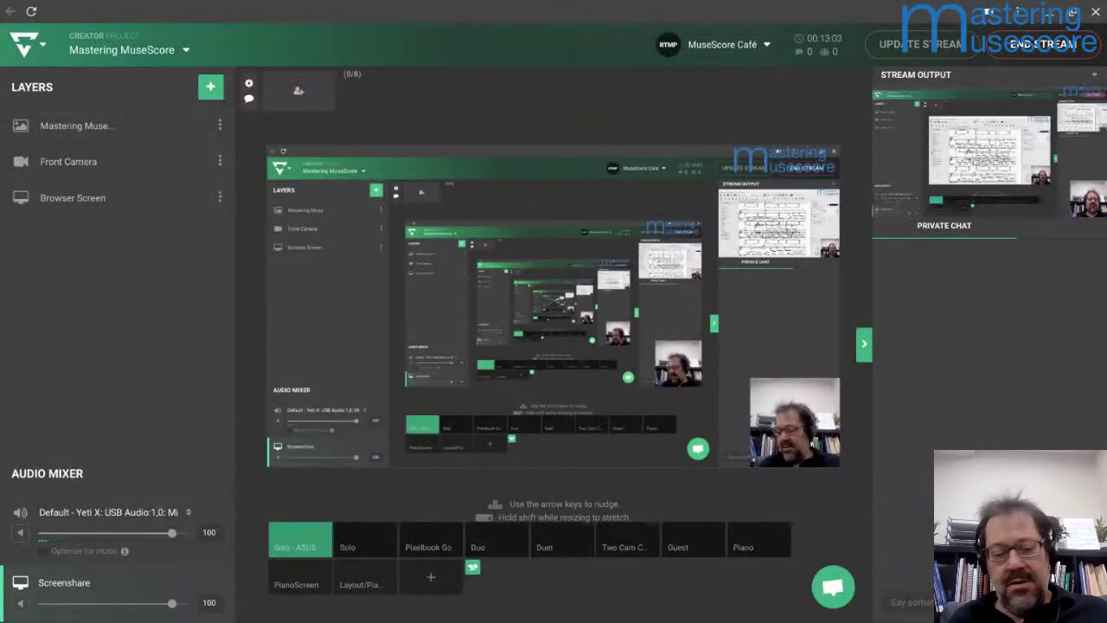
key(alt+Tab)
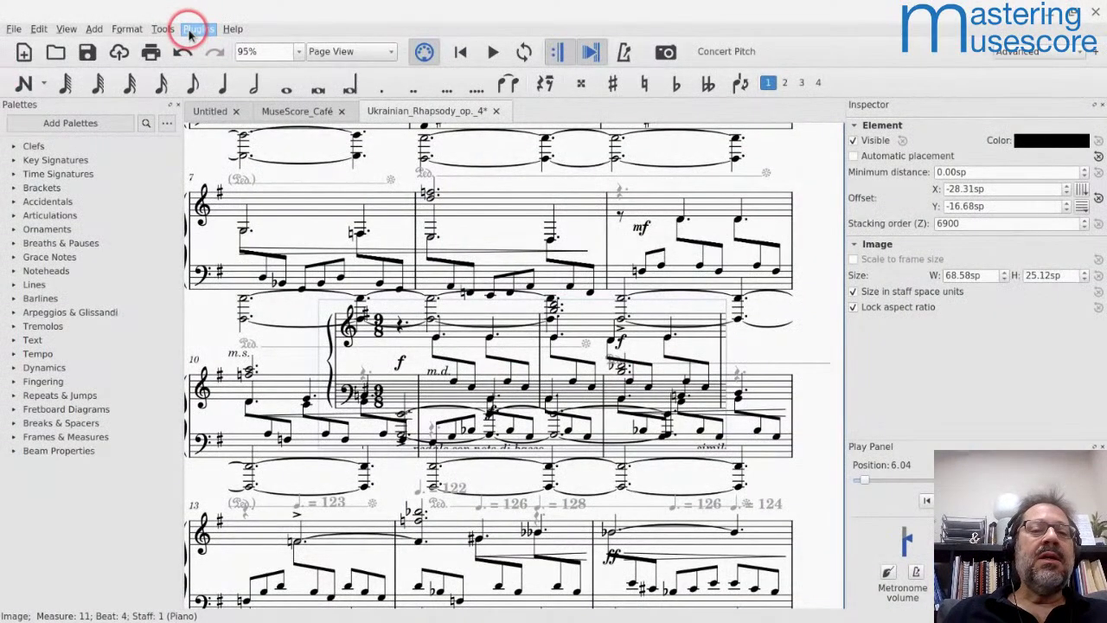
mouse_move(430, 618)
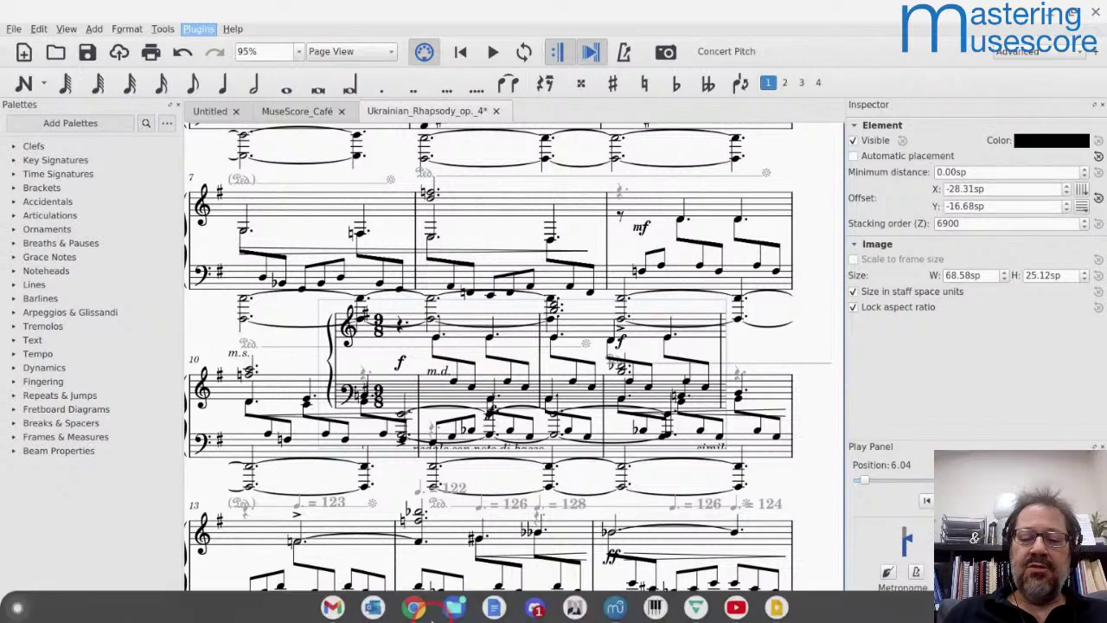
click(615, 606)
click(615, 606)
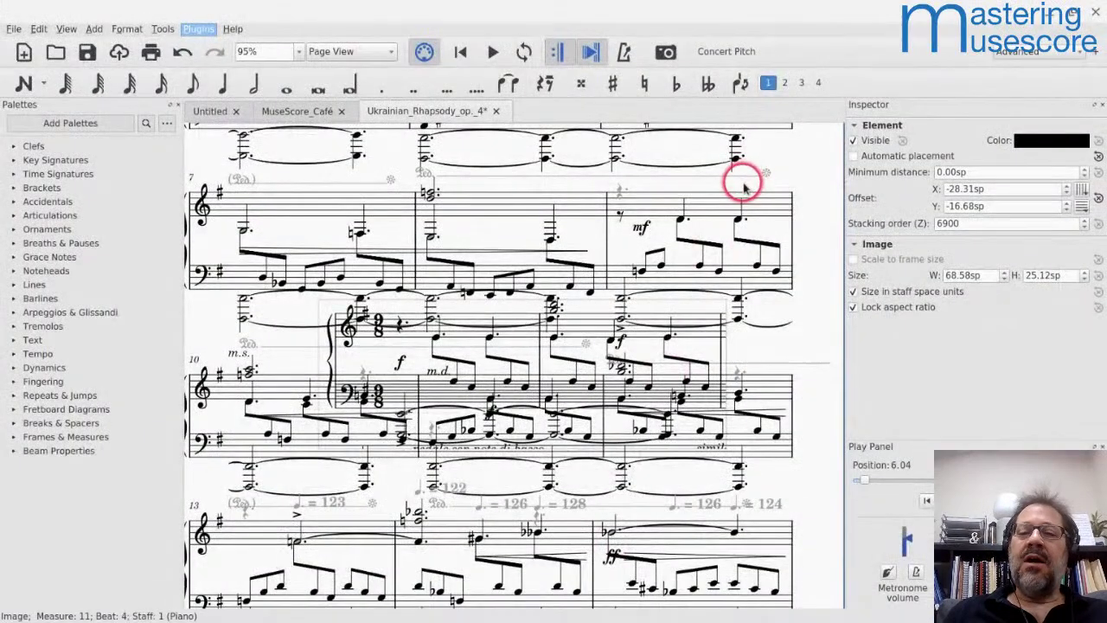
click(638, 211)
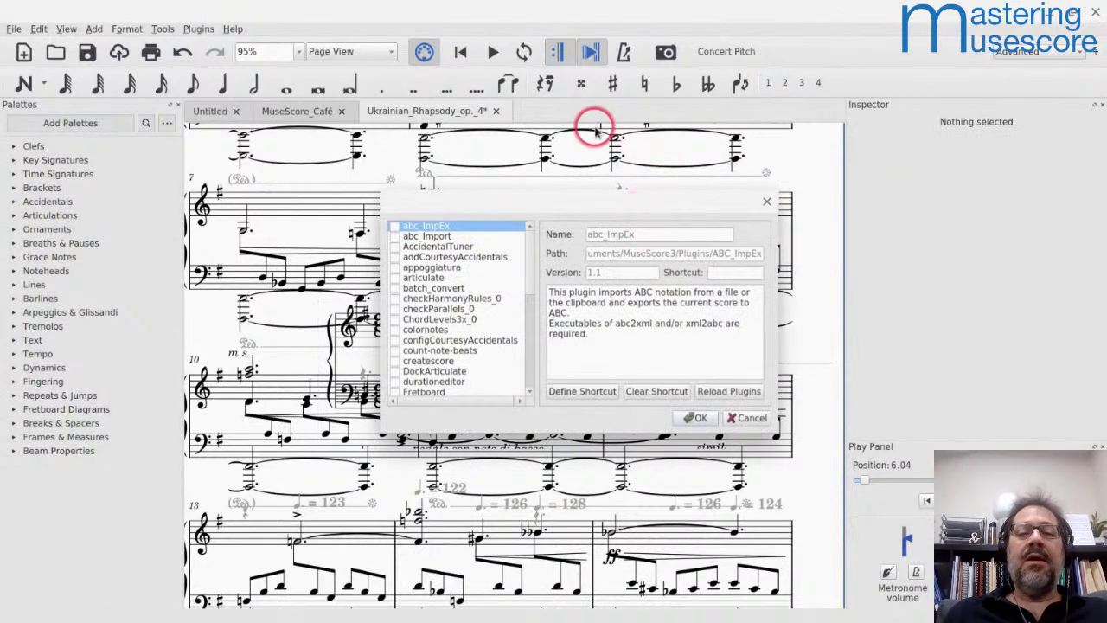
Step: Move the Plugin Manager dialog aside and look through the list of available plugins
drag(418, 205, 302, 164)
scroll(320, 236, down, 5)
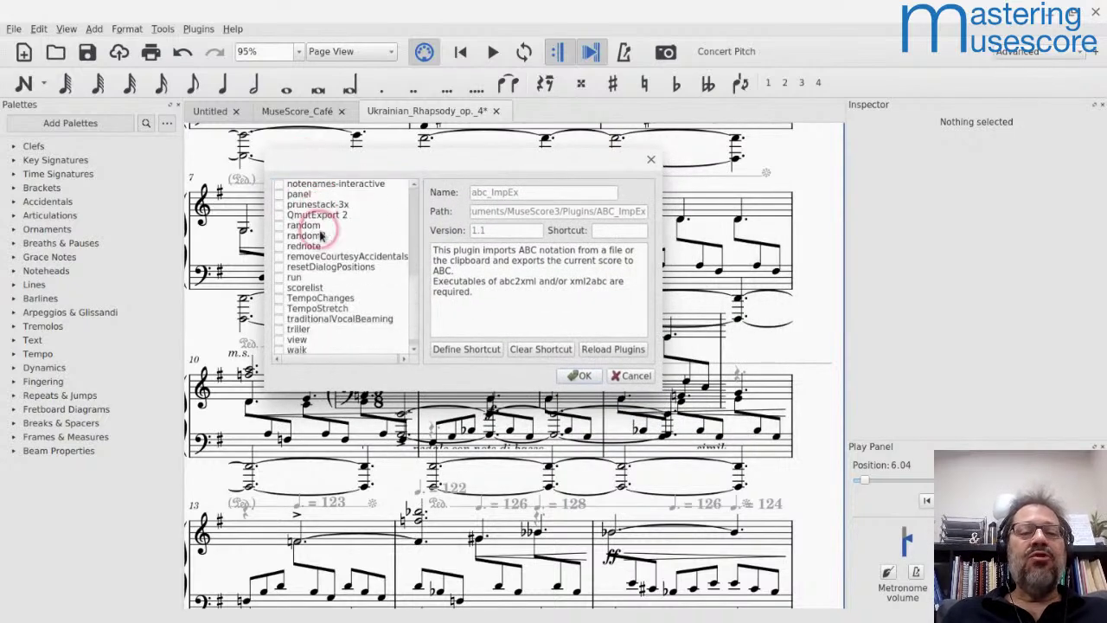
scroll(320, 236, up, 5)
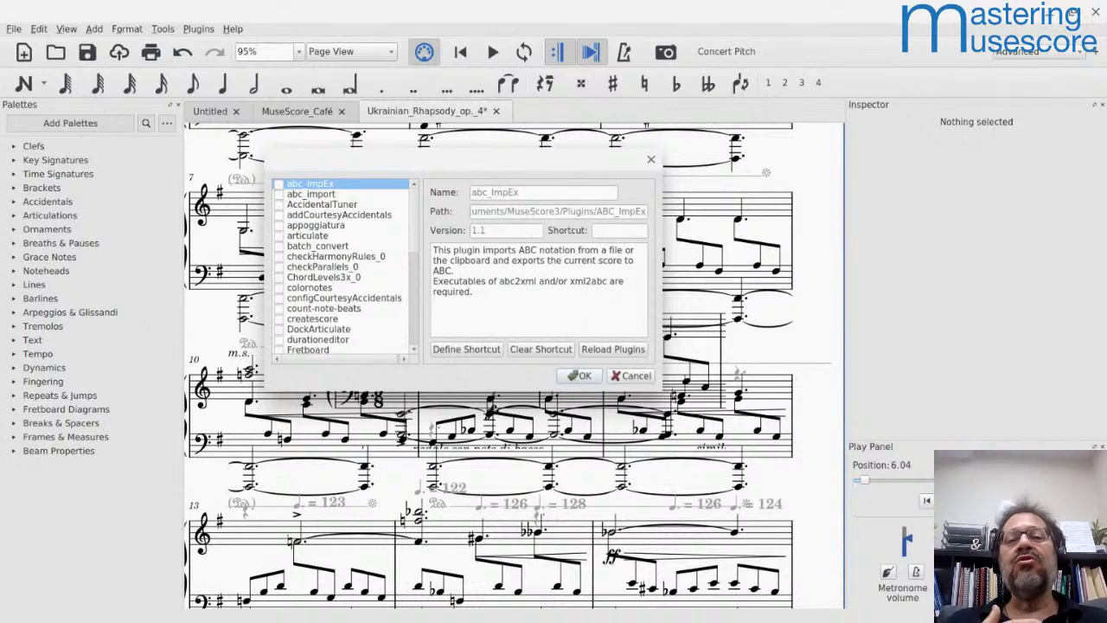
Step: Switch to the Files app and open the MuseScore3 folder in My Drive on Google Drive
mouse_move(407, 610)
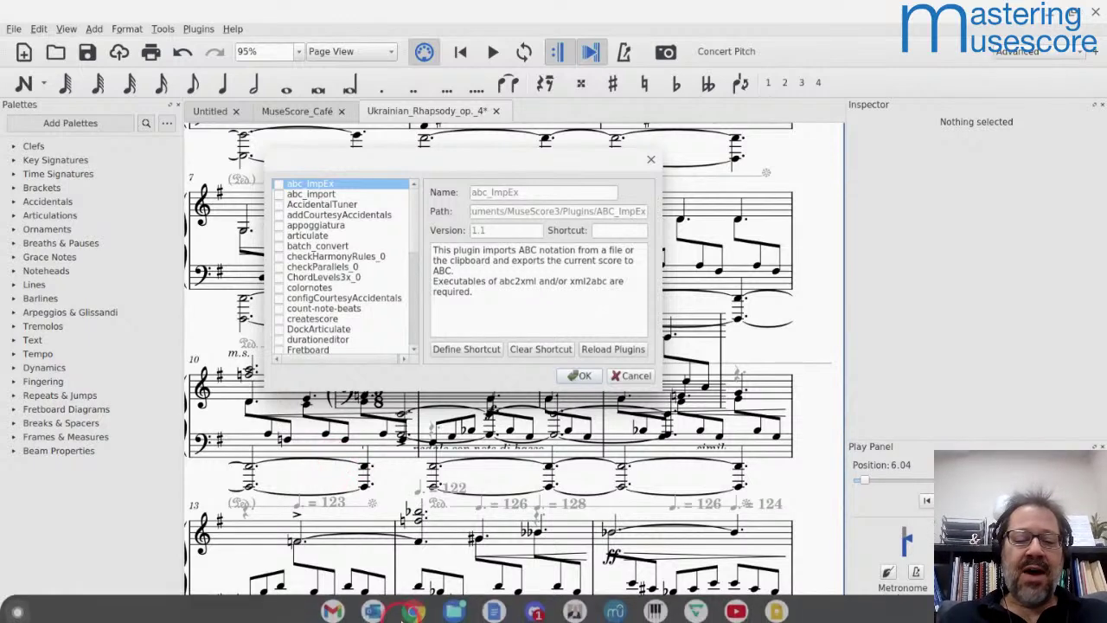
click(443, 613)
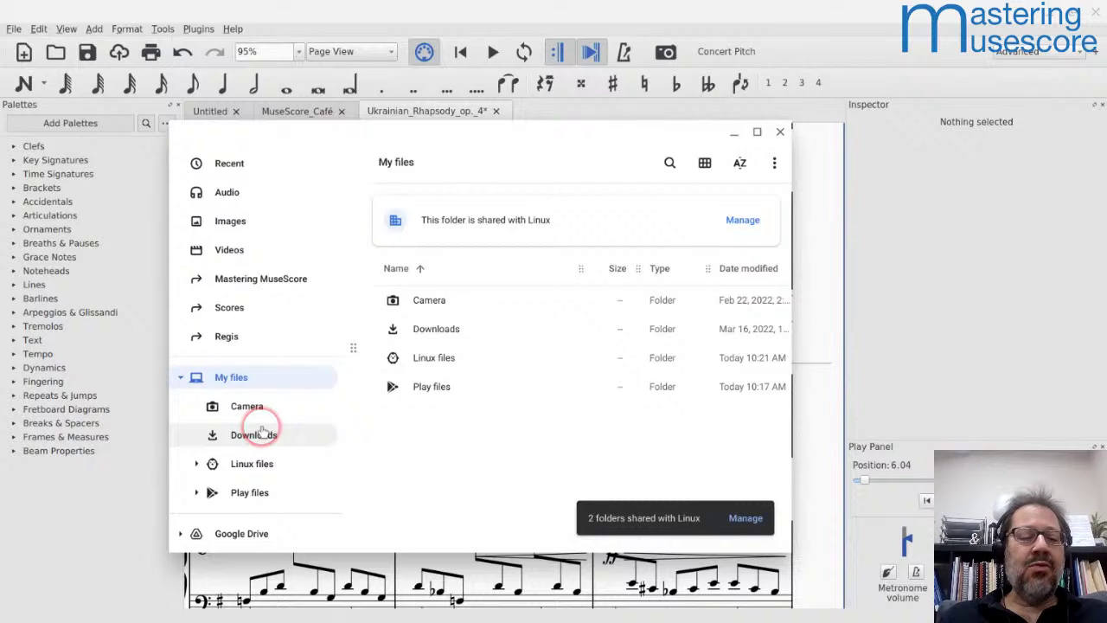
click(180, 531)
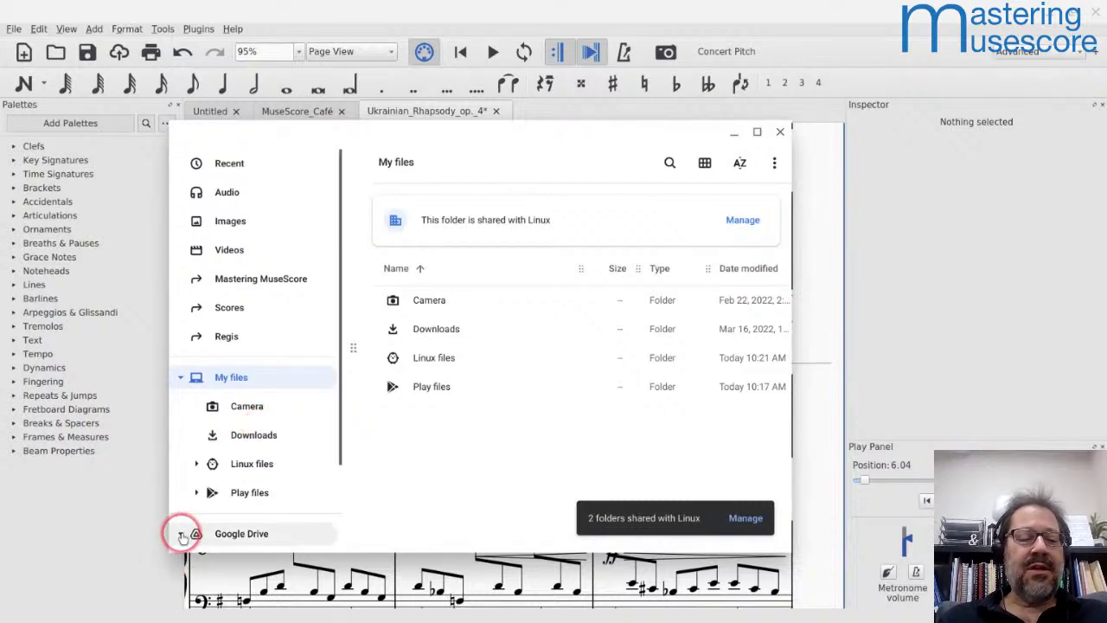
click(219, 450)
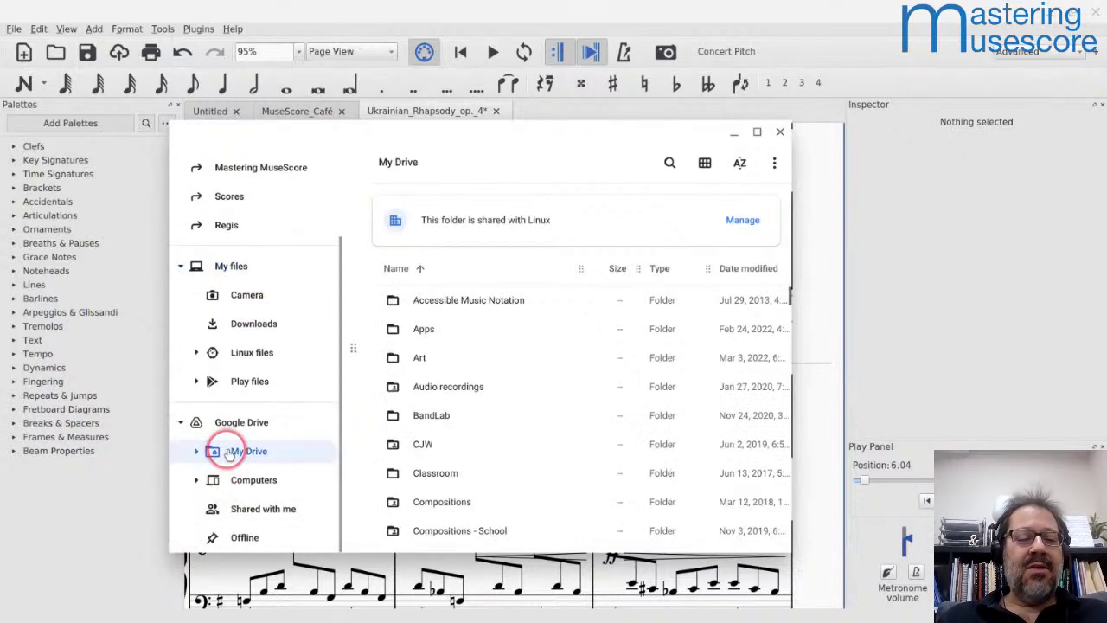
scroll(450, 413, down, 10)
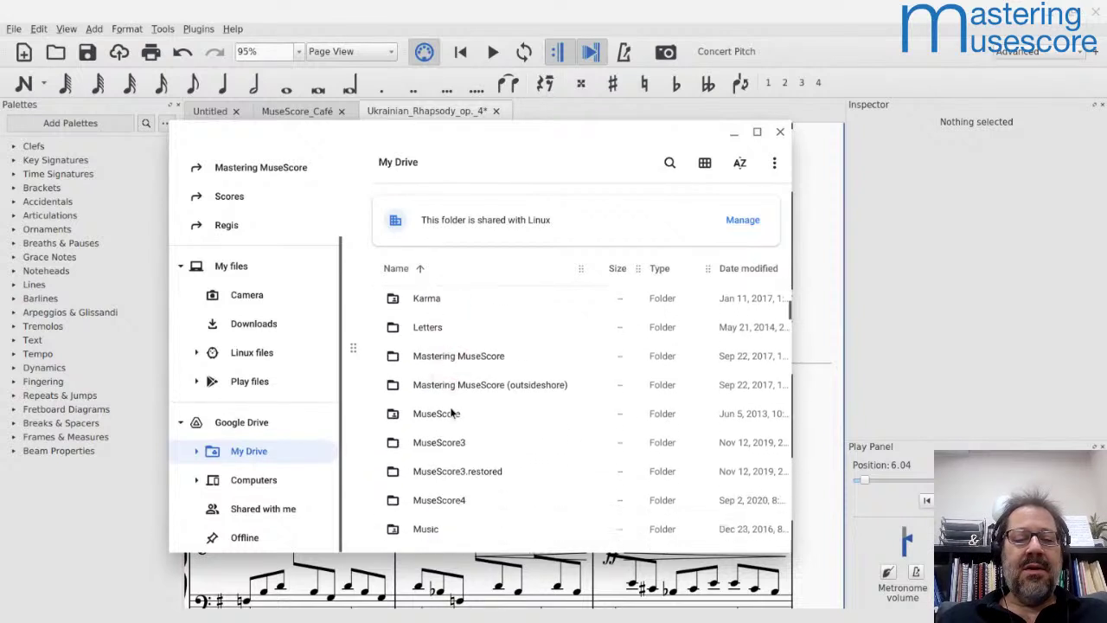
double_click(432, 427)
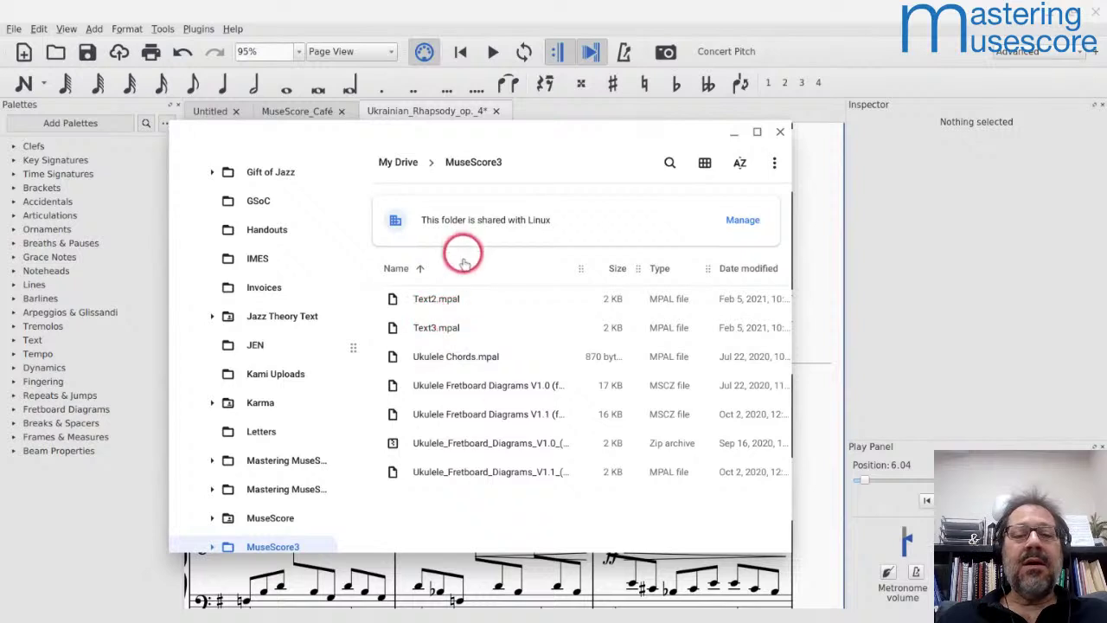
Step: Look through the contents of the Scores folder inside MuseScore3 and return to the MuseScore3 folder
scroll(423, 424, up, 5)
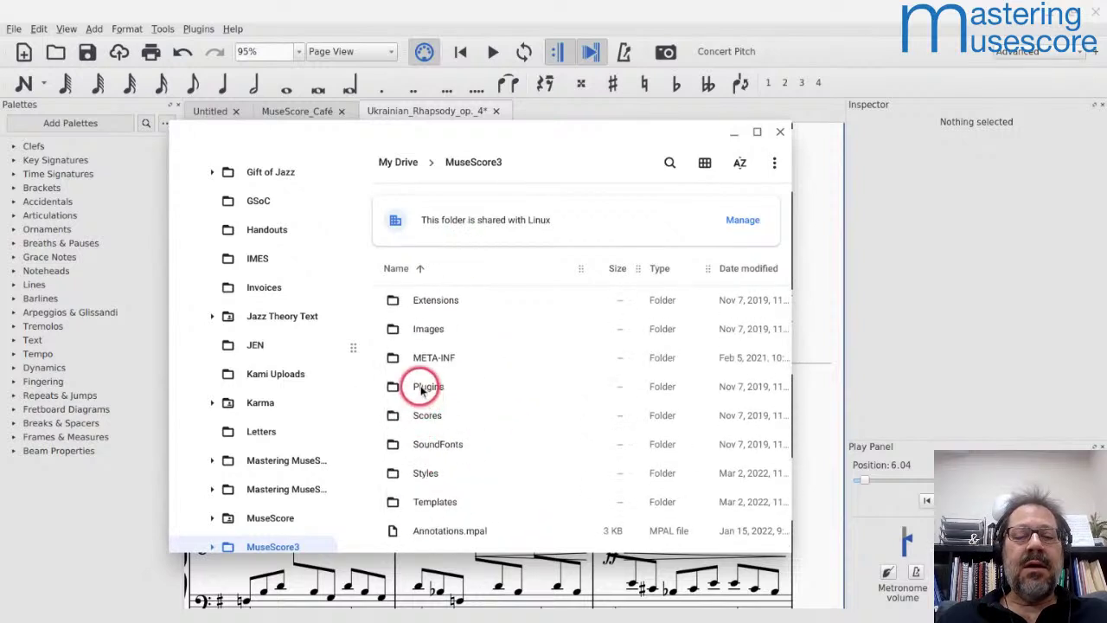
double_click(424, 415)
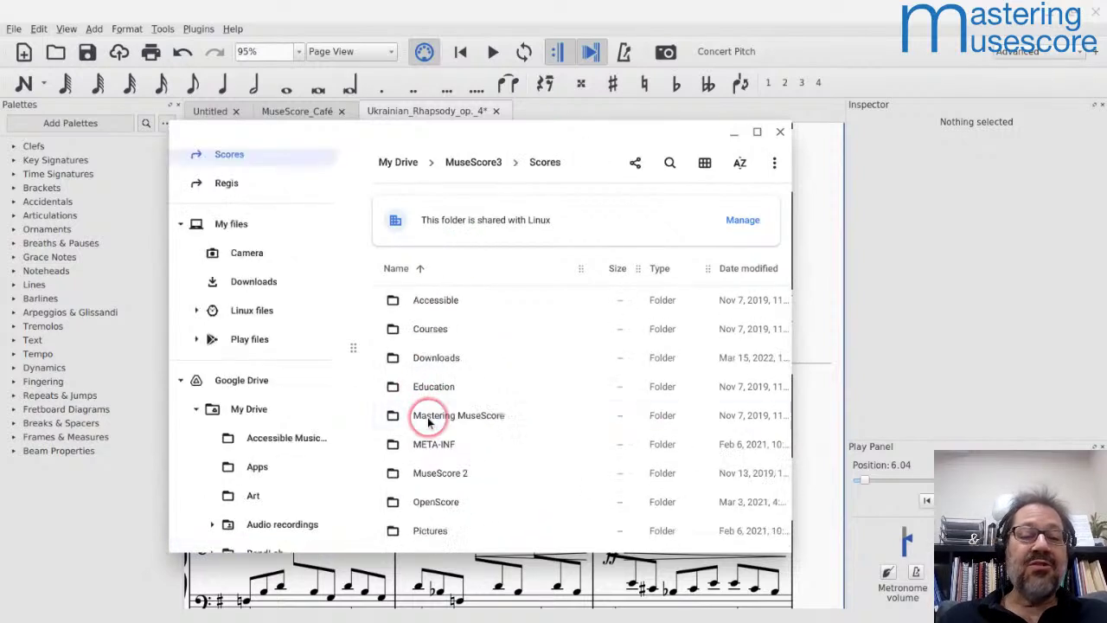
scroll(432, 389, down, 10)
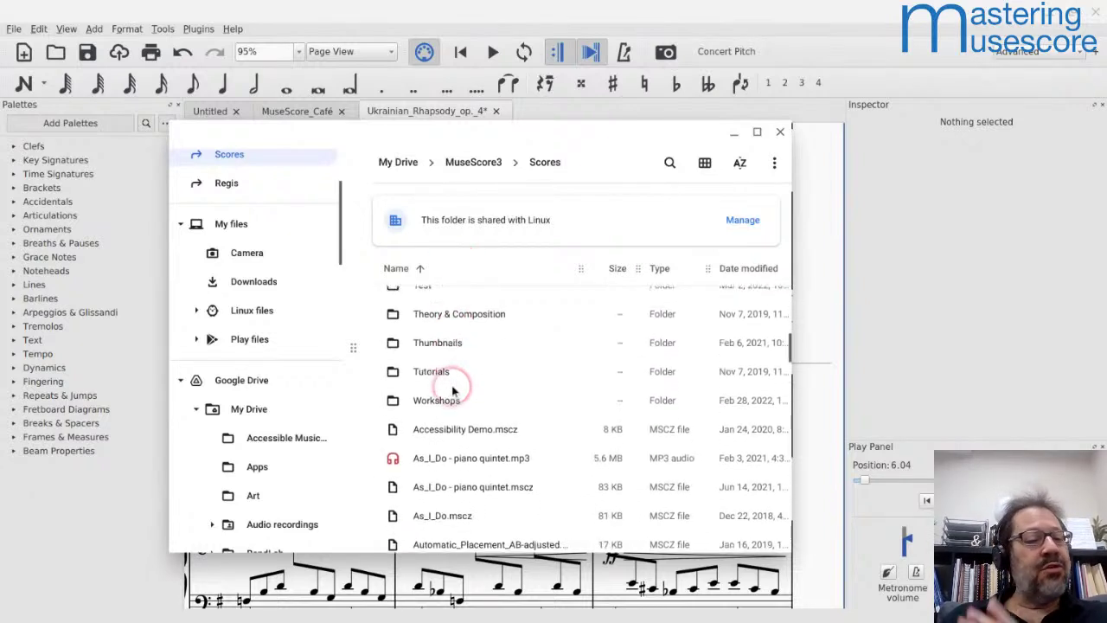
click(465, 162)
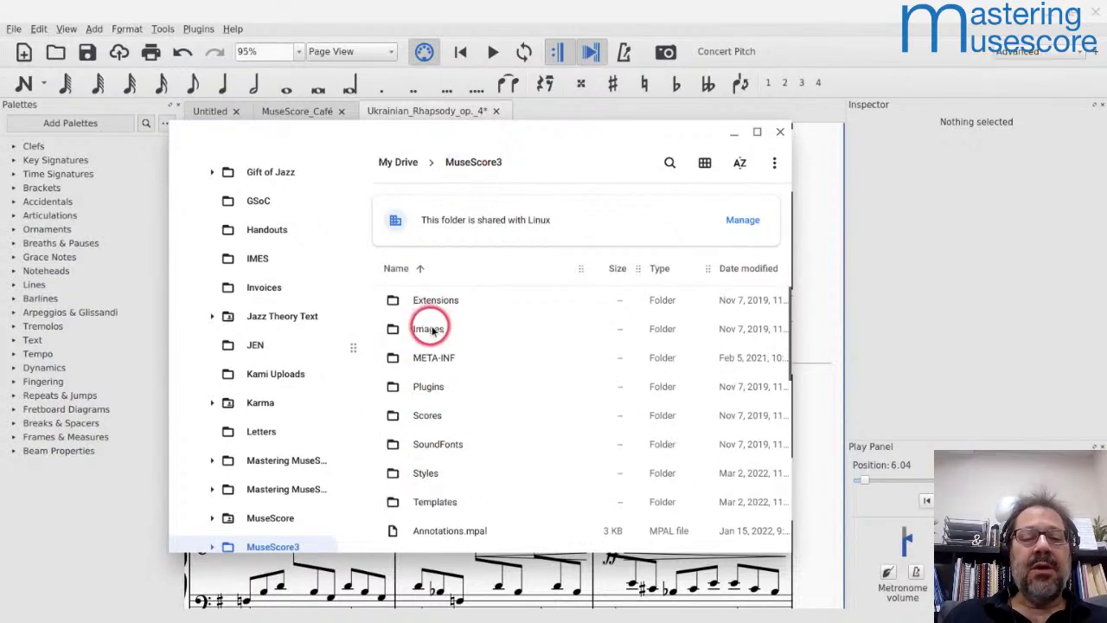
Step: Examine the plugin folders, QML files and zip archives in the MuseScore3 Plugins folder, and minimize the Files window
double_click(430, 390)
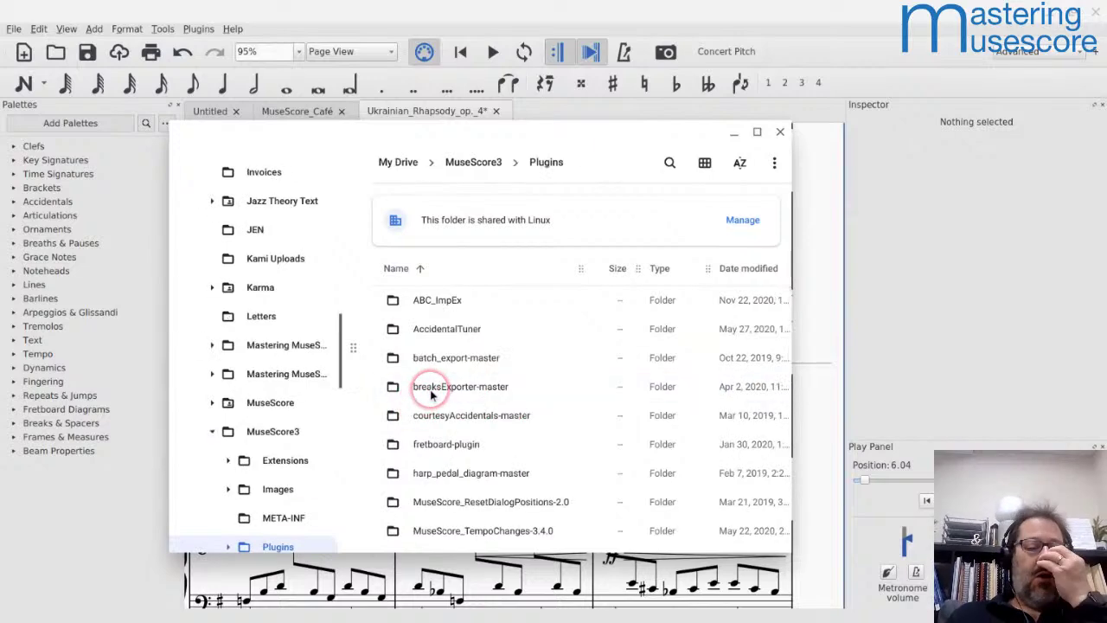
scroll(430, 389, down, 15)
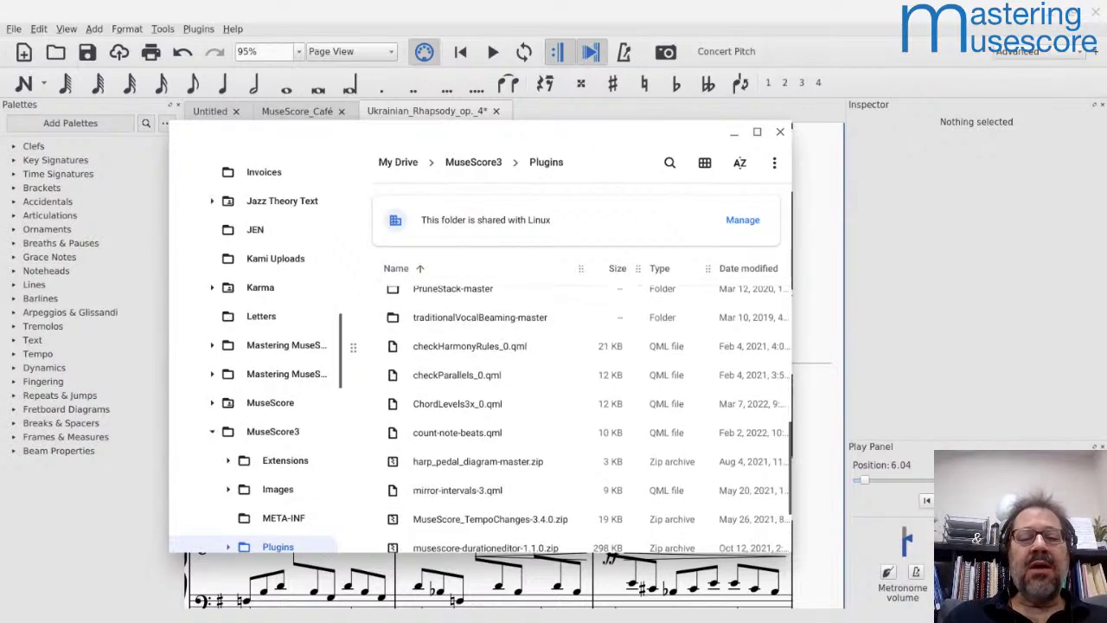
scroll(579, 416, up, 12)
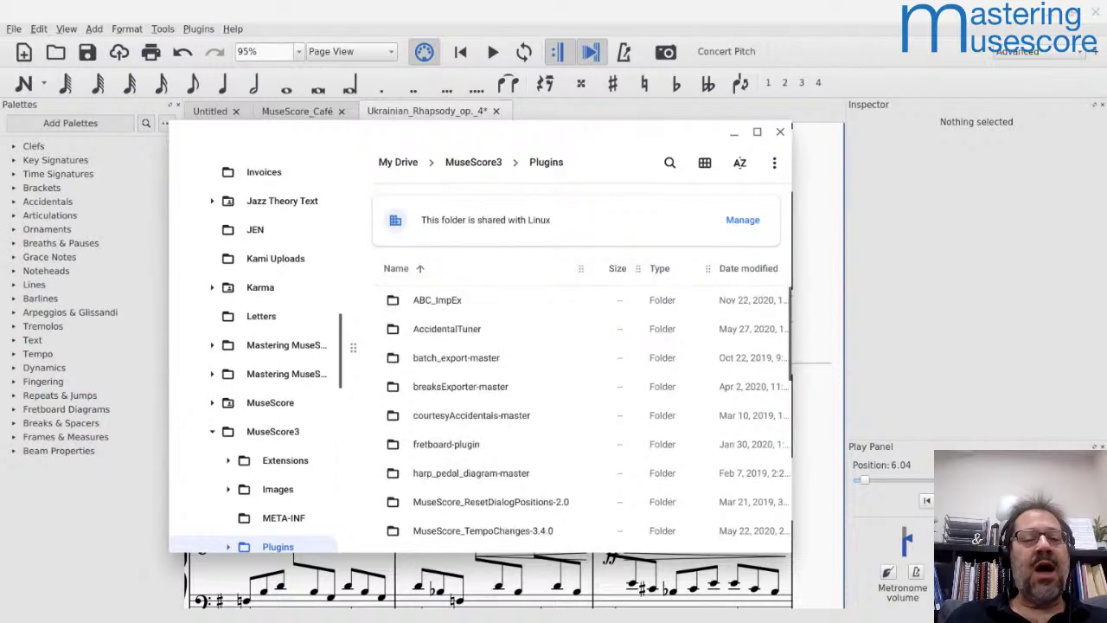
scroll(580, 416, down, 11)
scroll(580, 415, up, 10)
scroll(580, 415, down, 12)
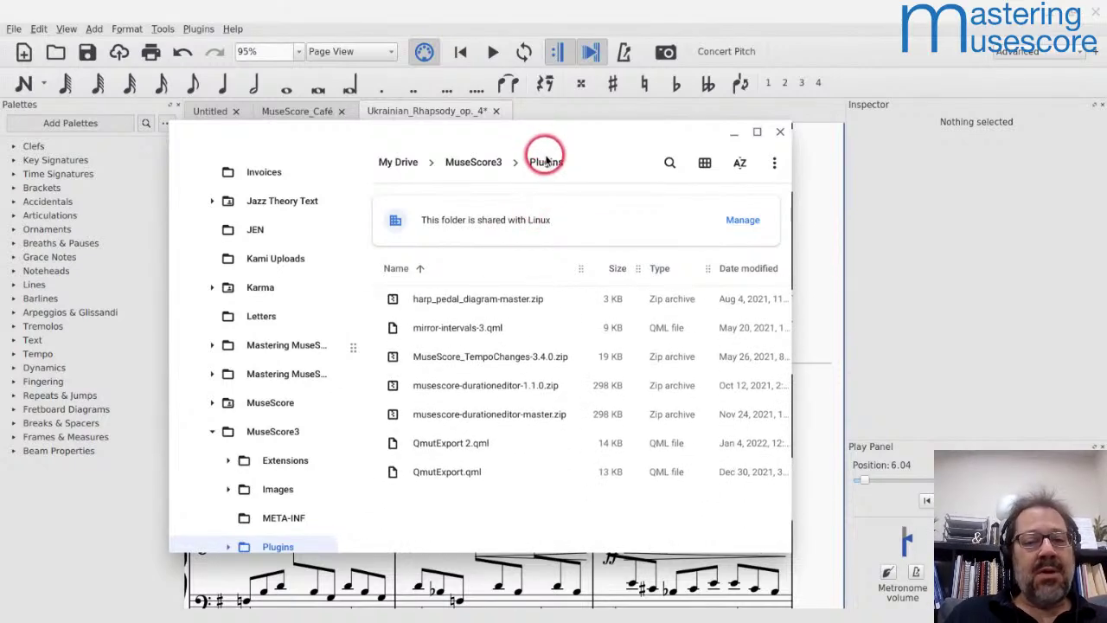
click(734, 132)
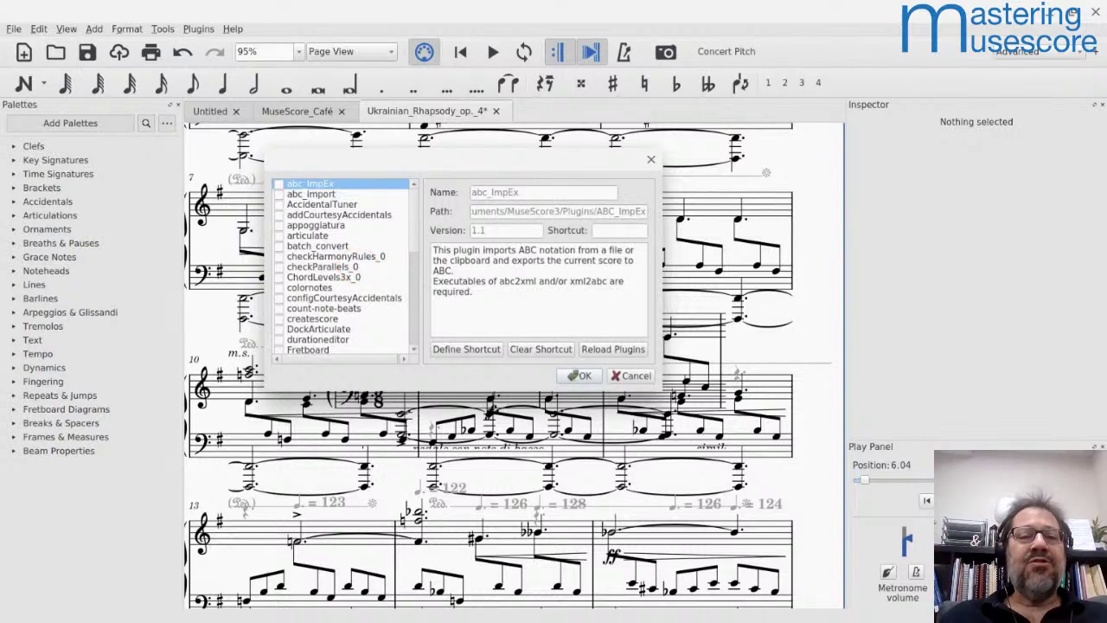
Step: Enable the abc_import, addCourtesyAccidentals, appoggiatura, articulate, batch_convert and checkHarmonyRules_0 plugins in the Plugin Manager
click(279, 184)
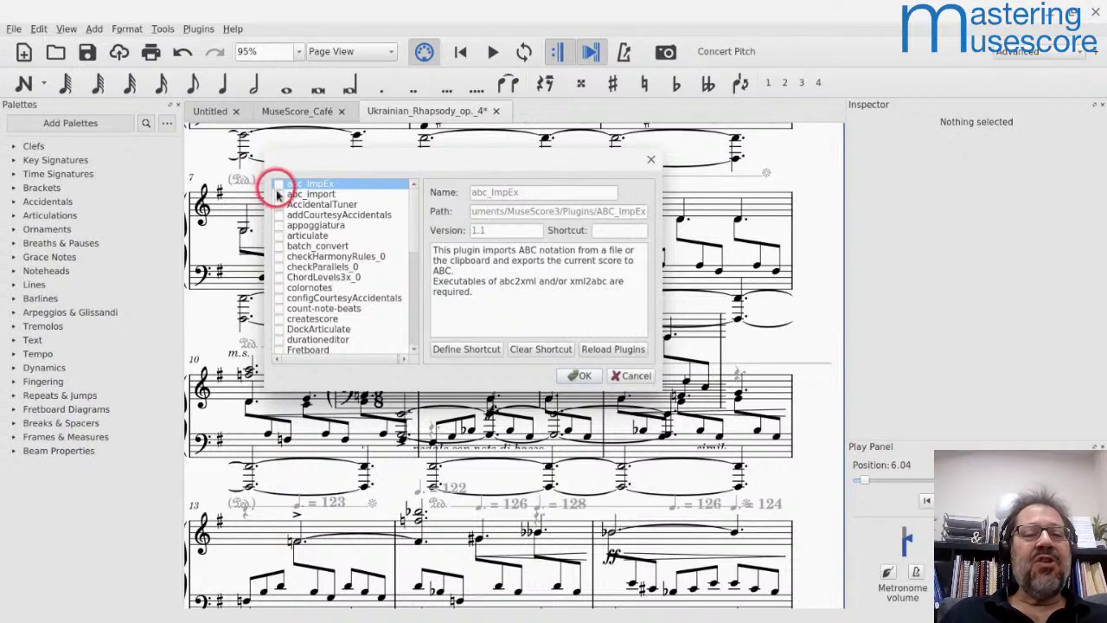
click(278, 193)
click(279, 214)
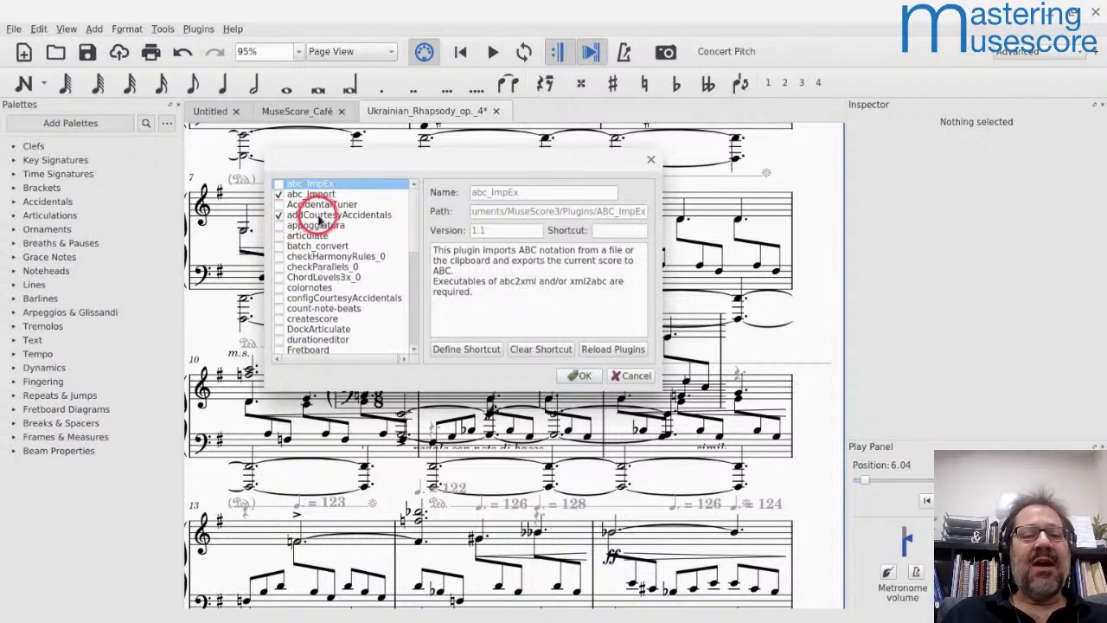
click(279, 226)
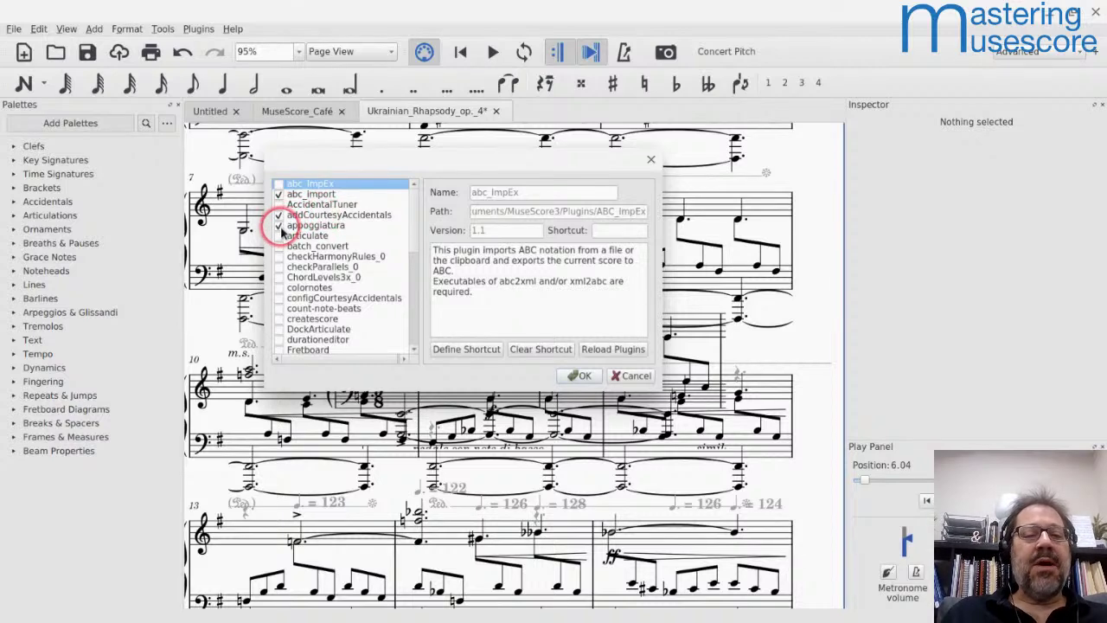
click(279, 235)
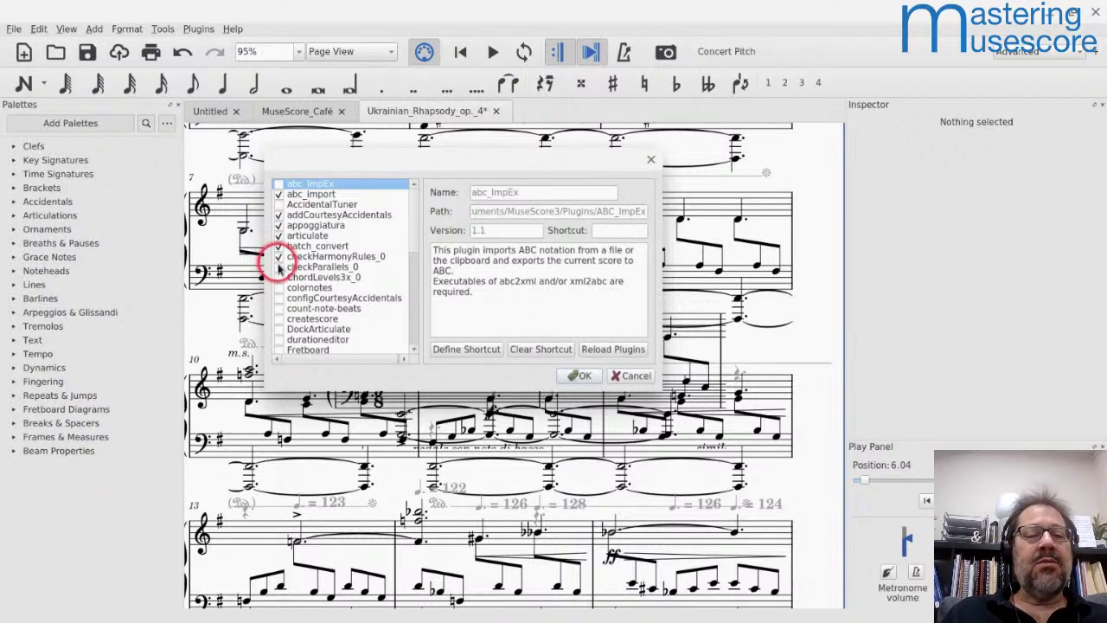
Step: Enable the checkParallels_0, configCourtesyAccidentals, DockArticulate, durationeditor and Fretboard plugins
scroll(279, 271, down, 2)
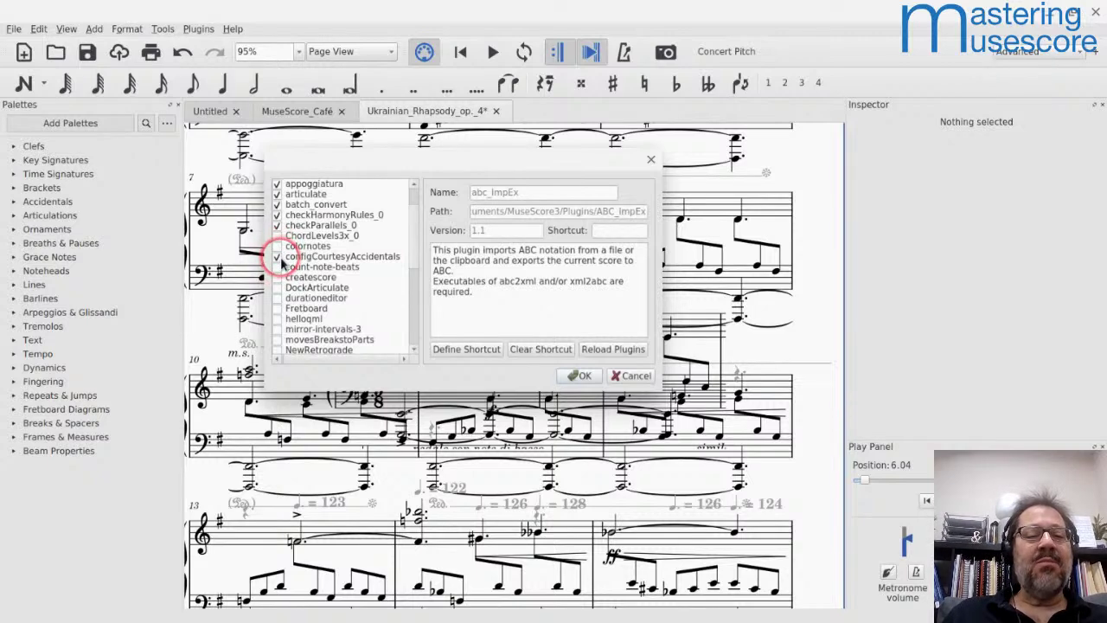
scroll(282, 288, down, 1)
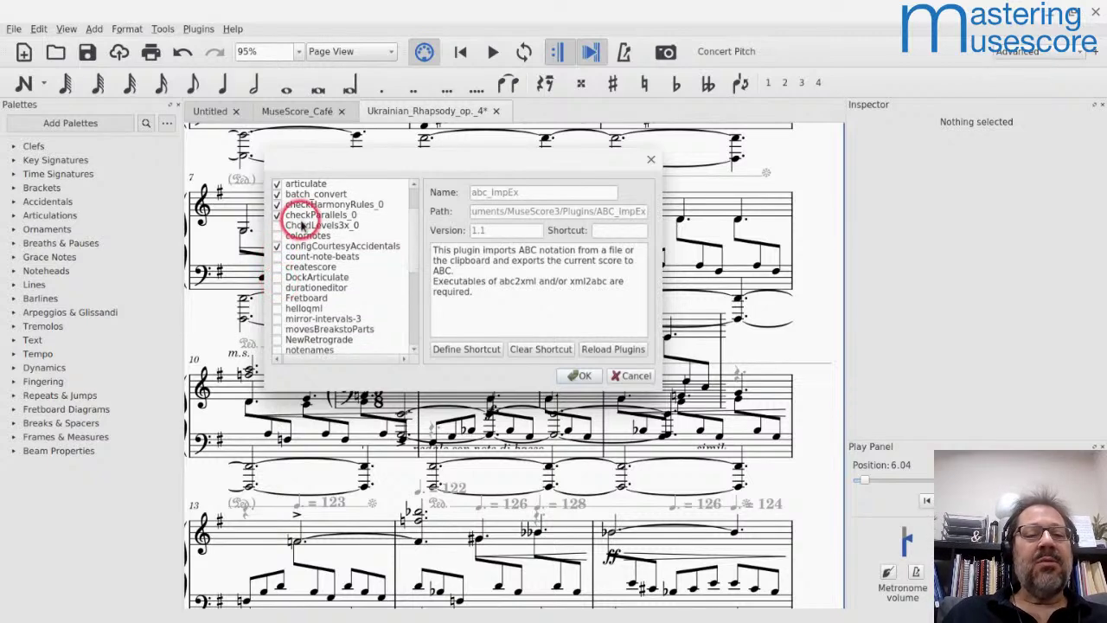
click(277, 298)
scroll(277, 303, down, 4)
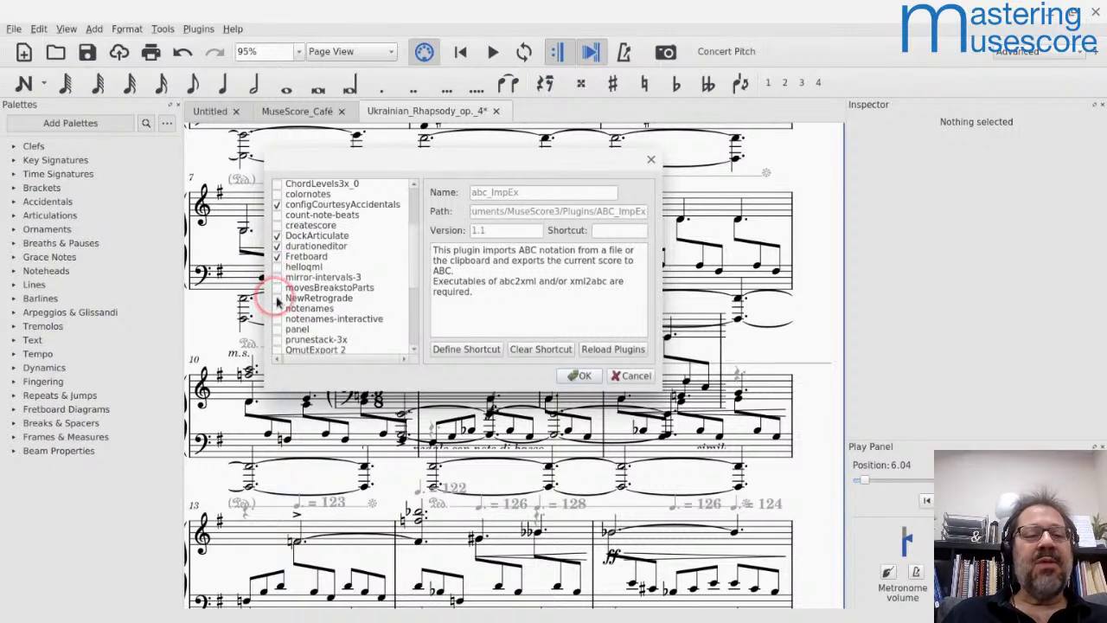
Step: Enable the mirror-intervals-3, movesBreakstoParts and NewRetrograde plugins in the Plugin Manager
scroll(277, 303, down, 2)
click(263, 261)
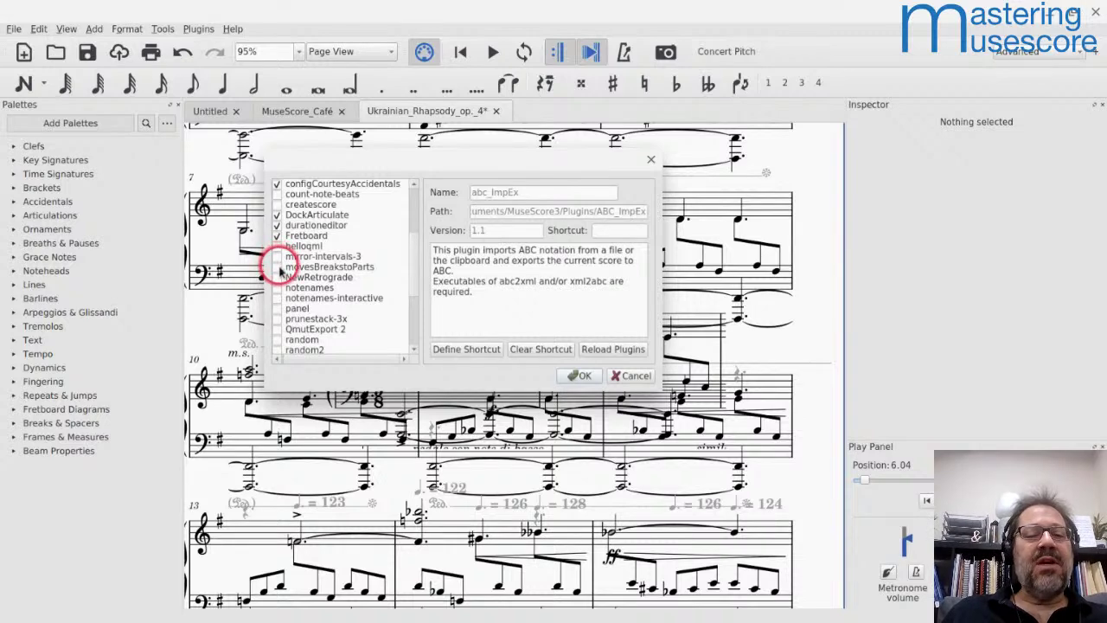
click(277, 257)
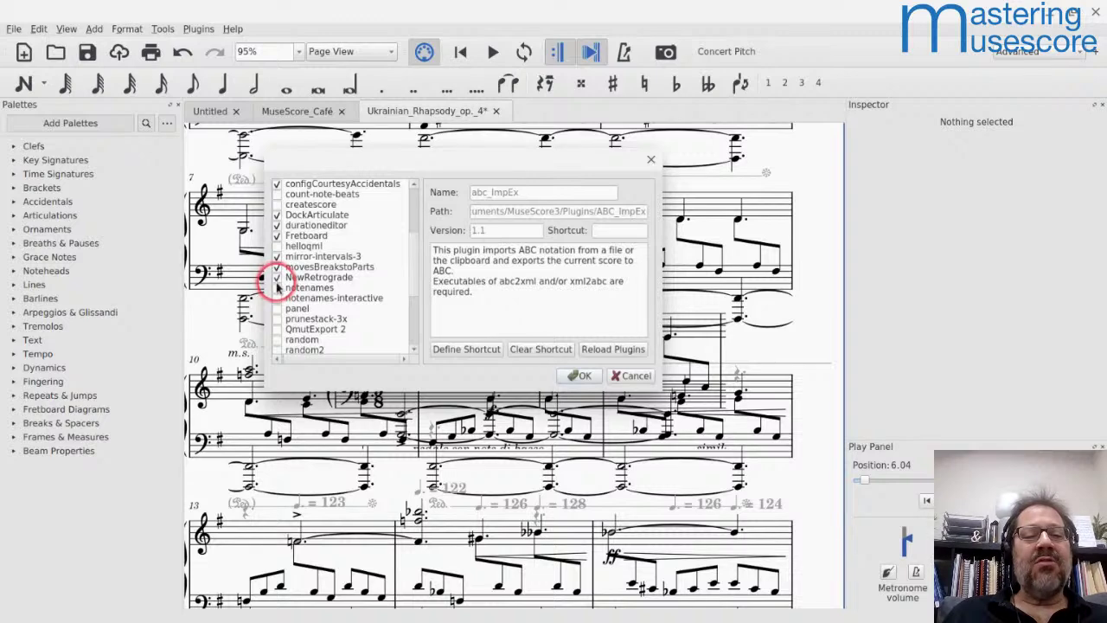
Step: Enable the removeCourtesyAccidentals and resetDialogPositions plugins further down the plugin list
scroll(276, 288, down, 2)
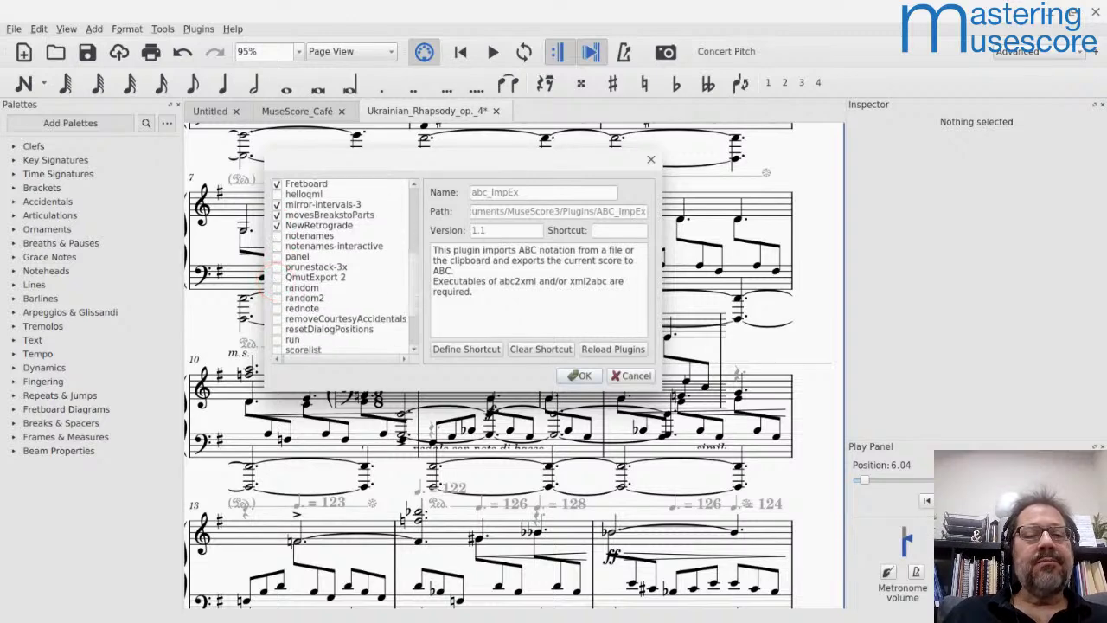
scroll(290, 275, down, 3)
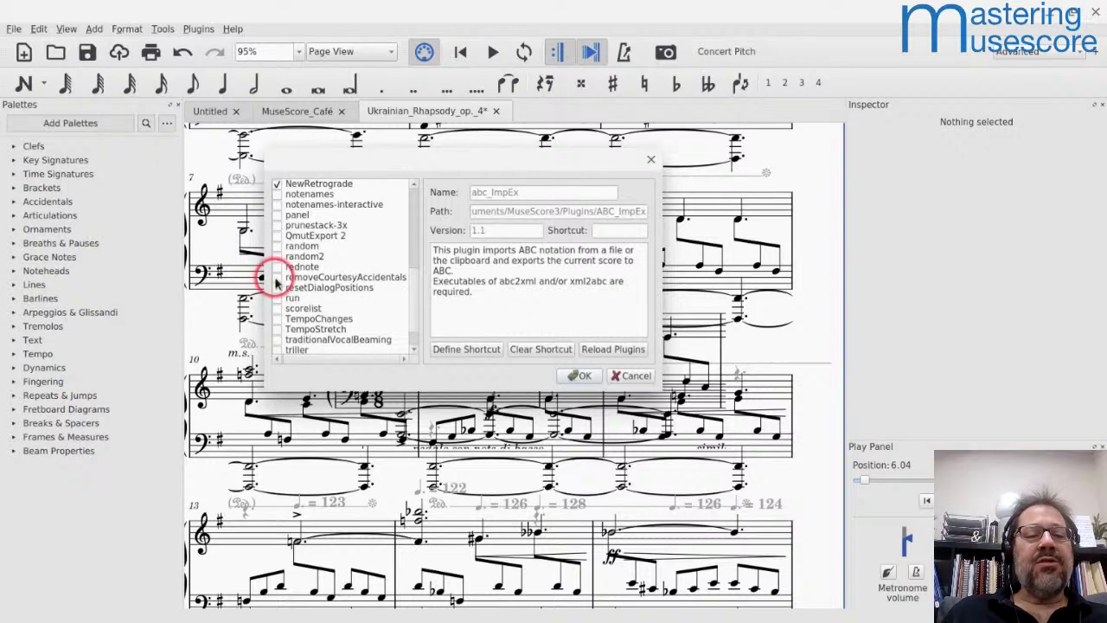
scroll(277, 283, down, 1)
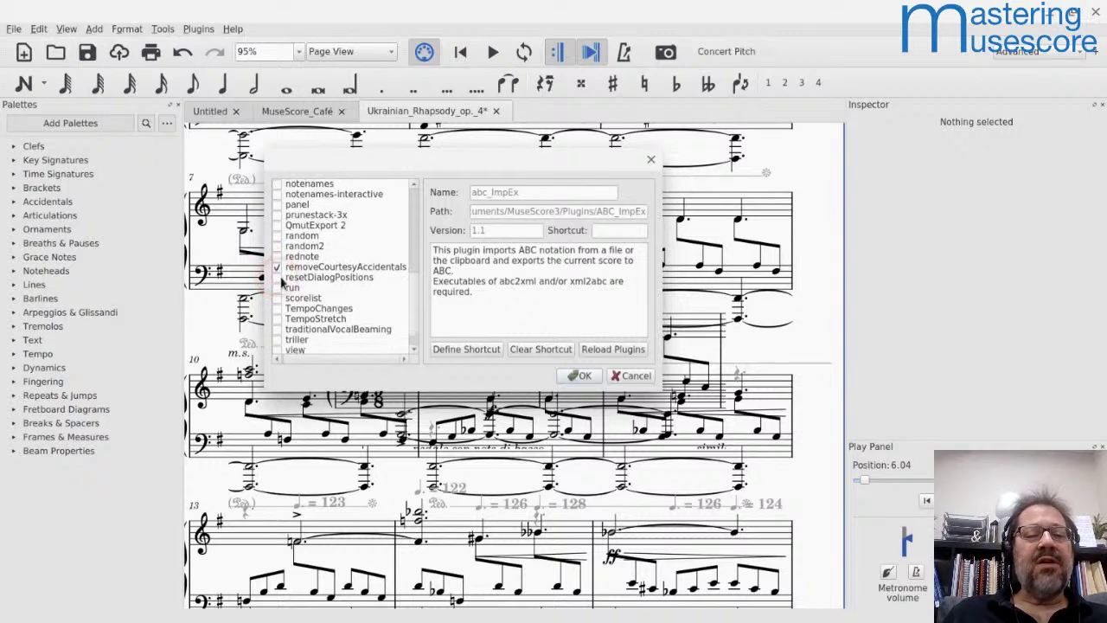
scroll(279, 282, down, 2)
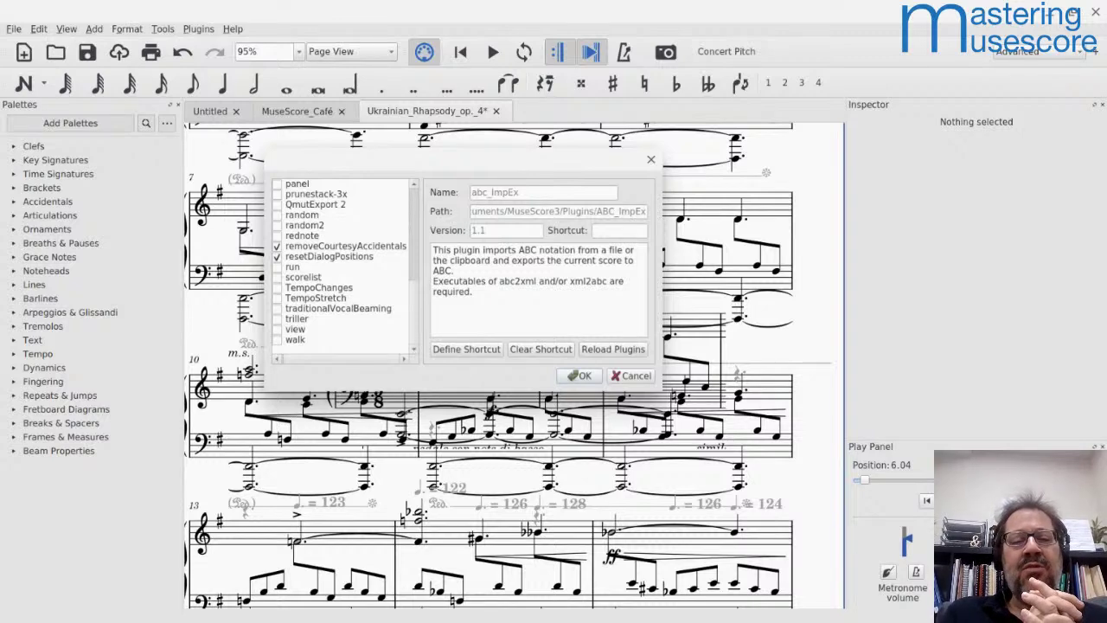
Step: Enable the TempoChanges, TempoStretch, traditionalVocalBeaming and triller plugins, and confirm the Plugin Manager selection
click(277, 279)
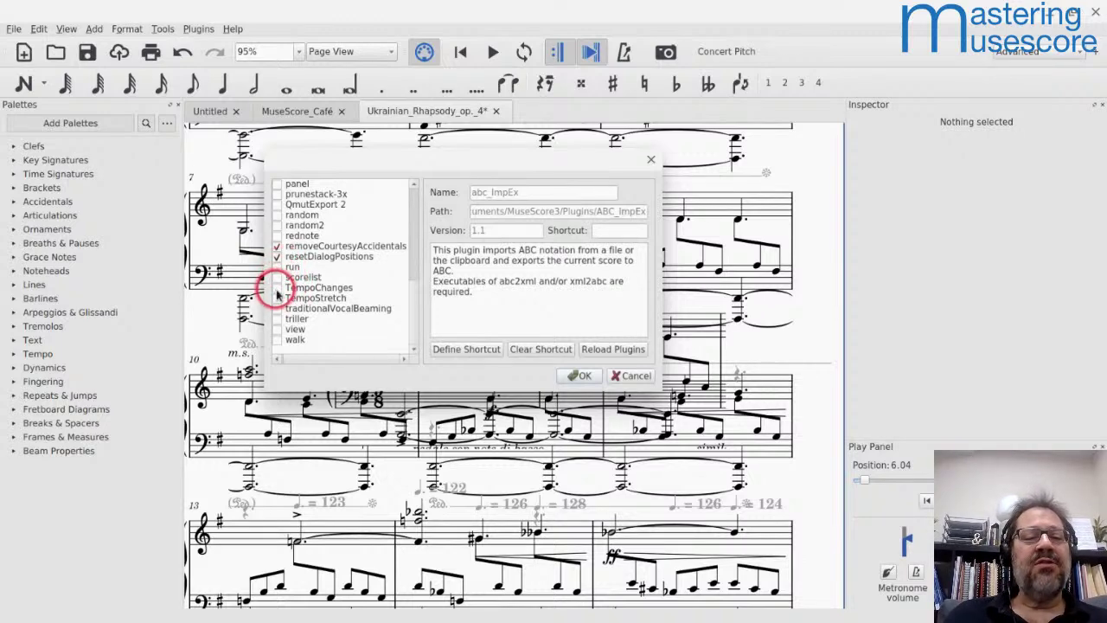
click(277, 299)
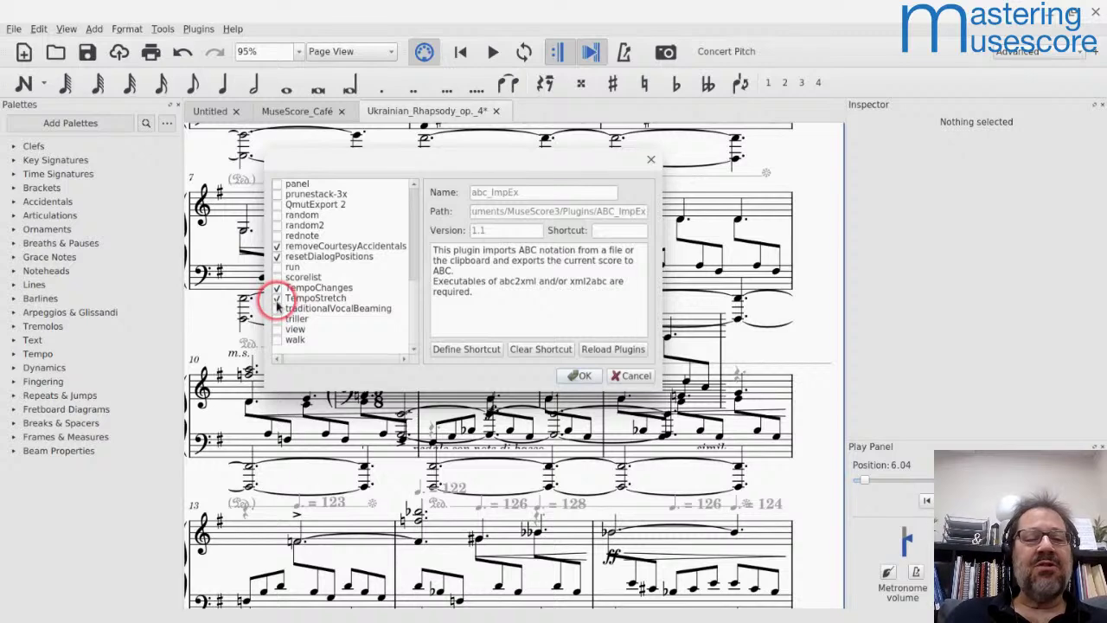
click(277, 298)
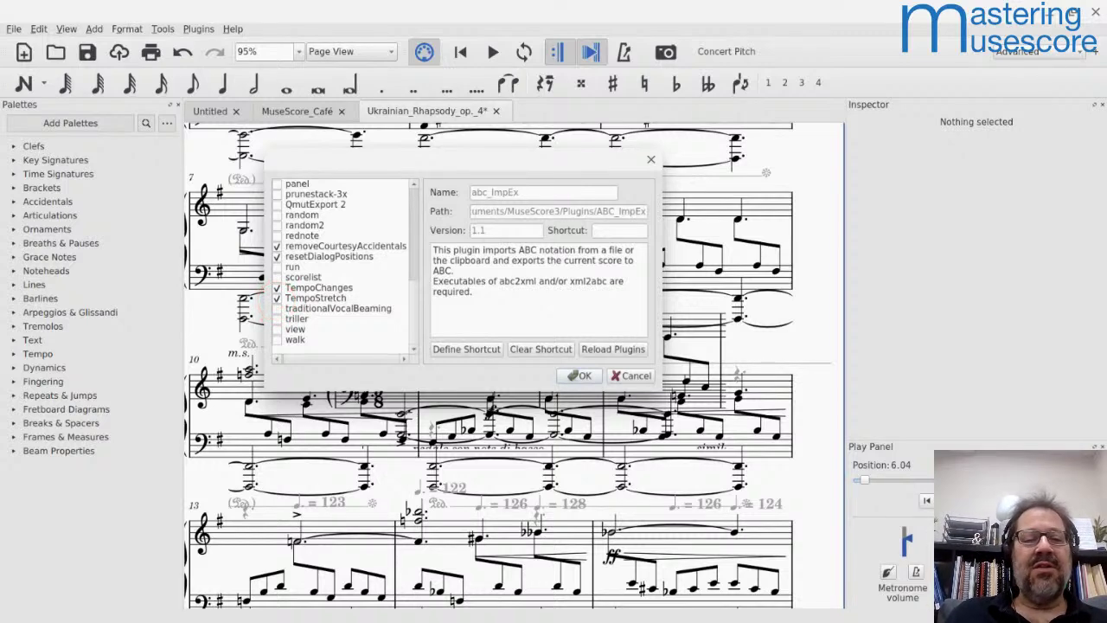
click(277, 309)
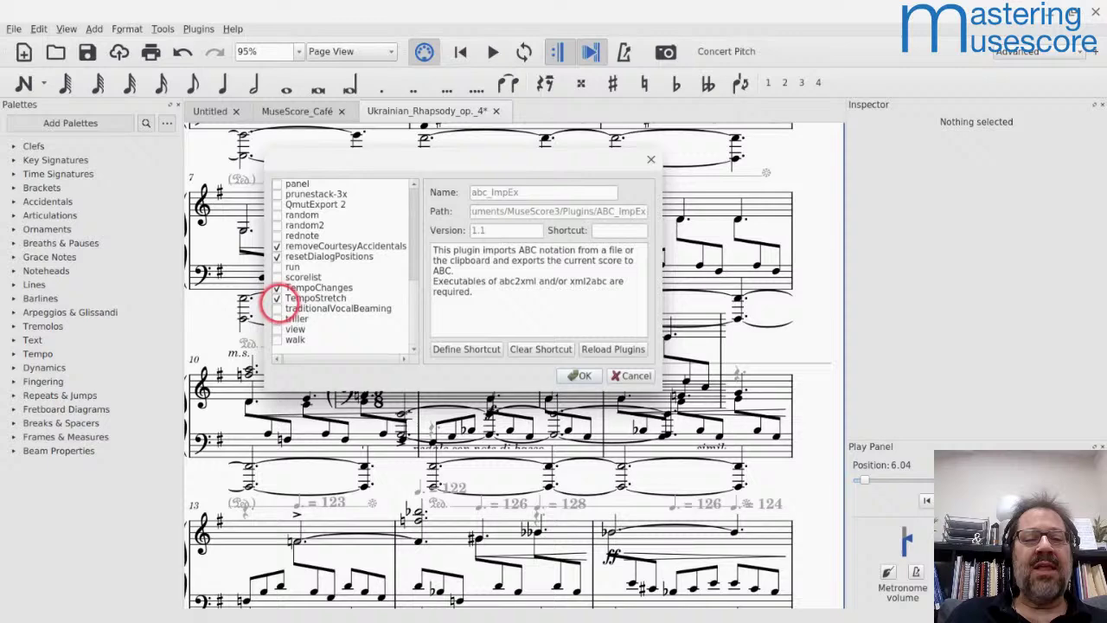
click(277, 319)
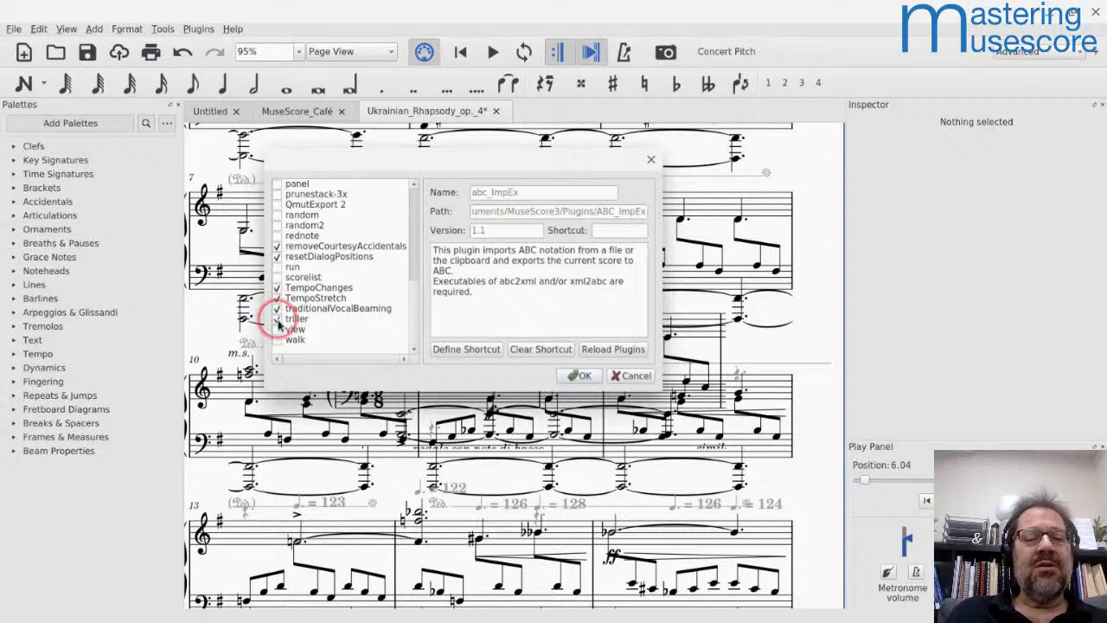
click(583, 378)
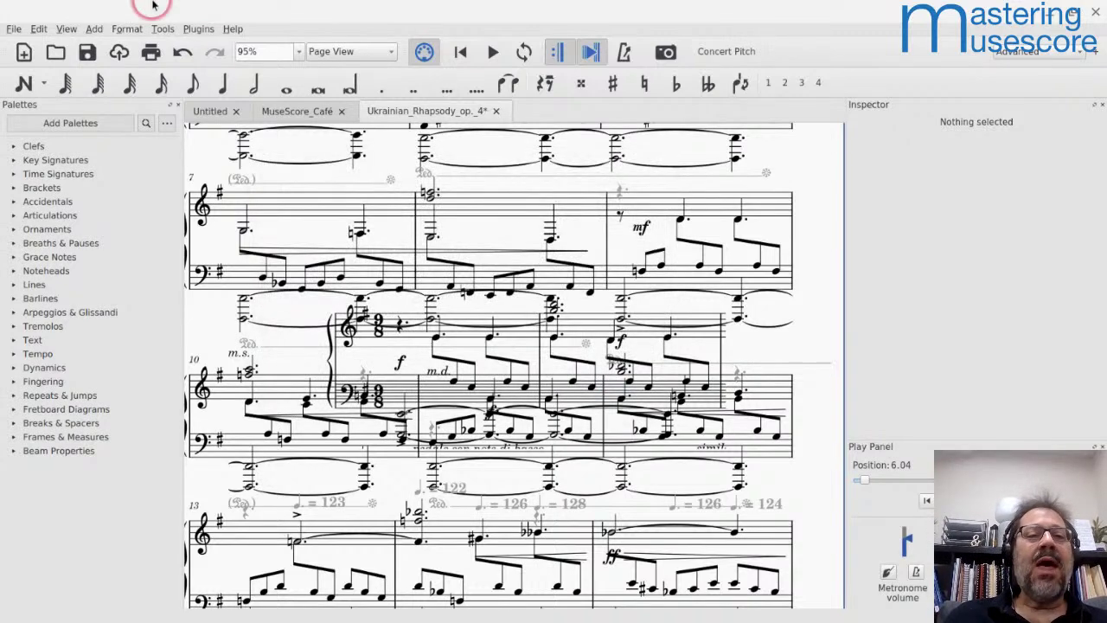
Step: Review the commands that the enabled plugins provide, and close the list
click(191, 31)
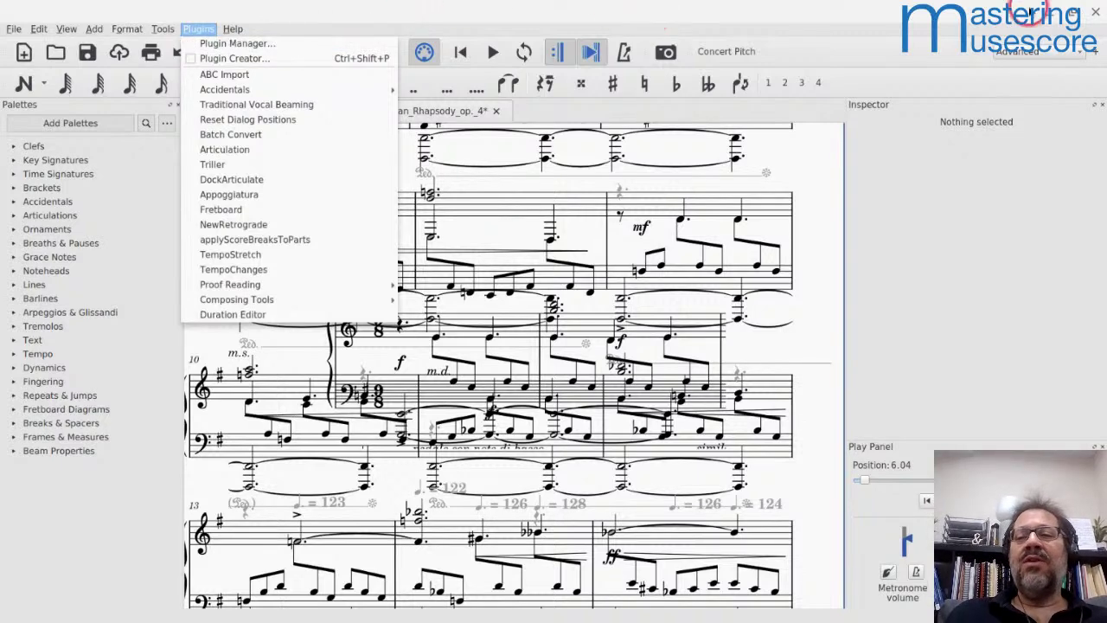
click(817, 39)
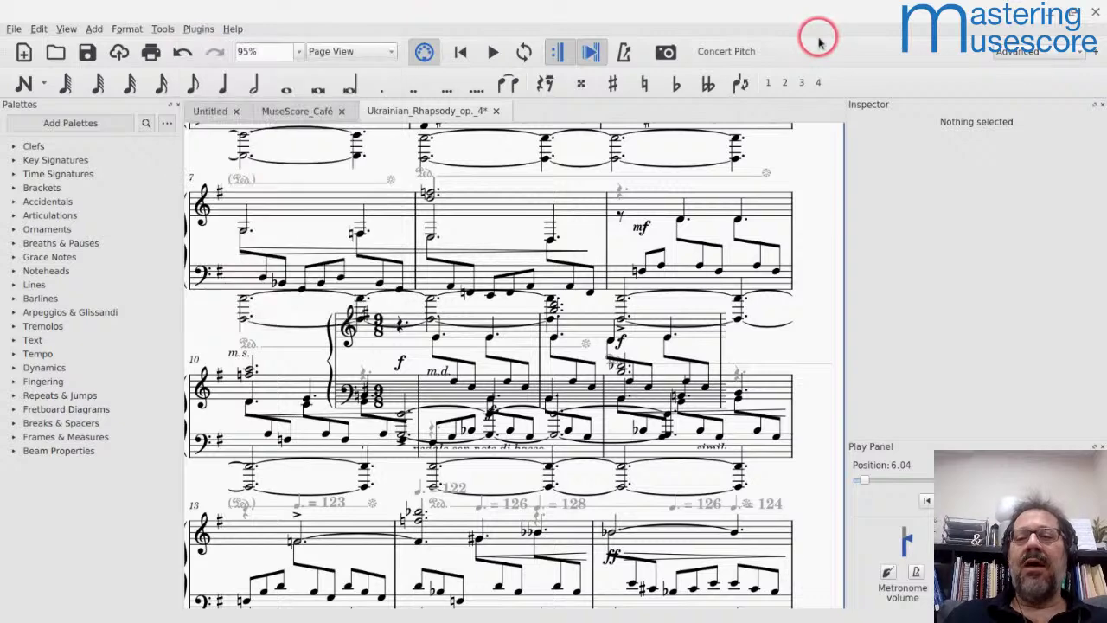
Step: Quit MuseScore, discarding the changes to the Ukrainian Rhapsody score, and relaunch it with the MuseScore Café score showing
click(1095, 14)
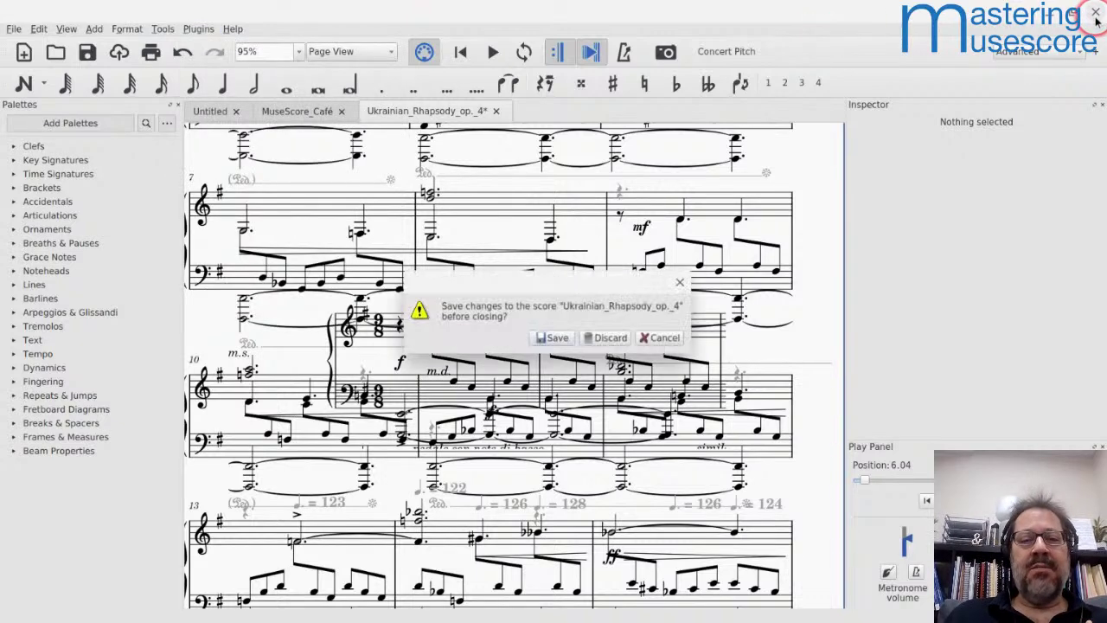
click(601, 346)
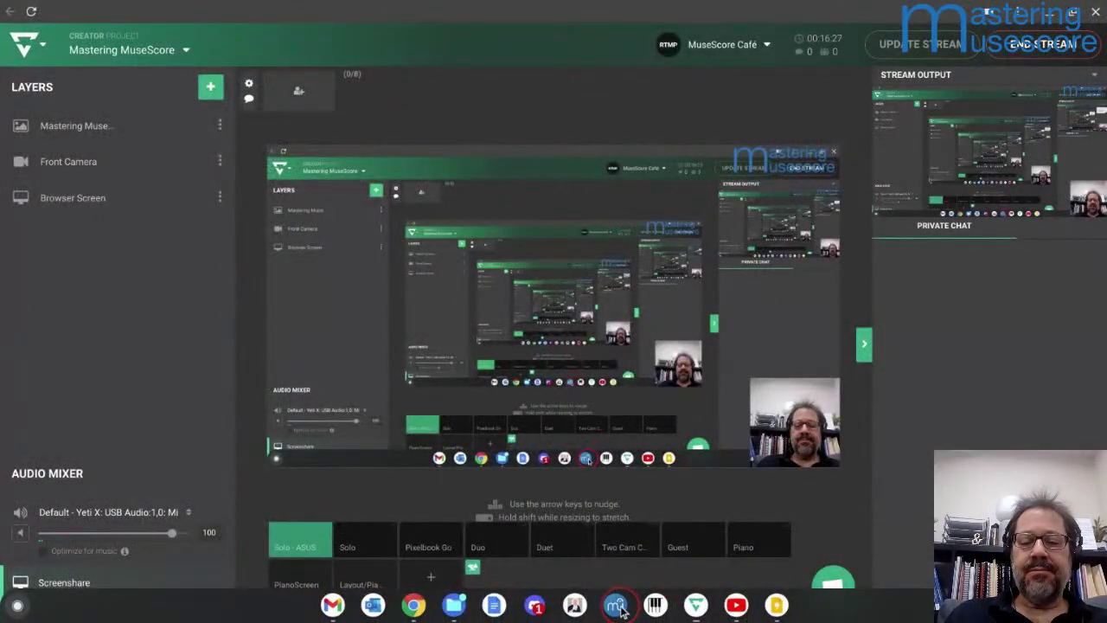
click(618, 607)
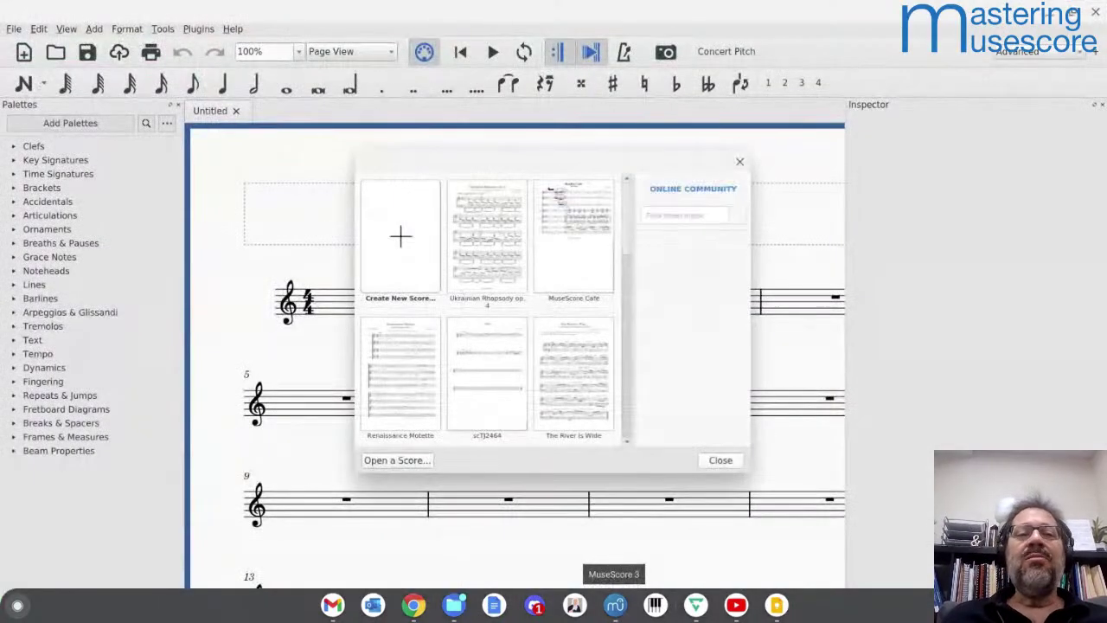
click(721, 461)
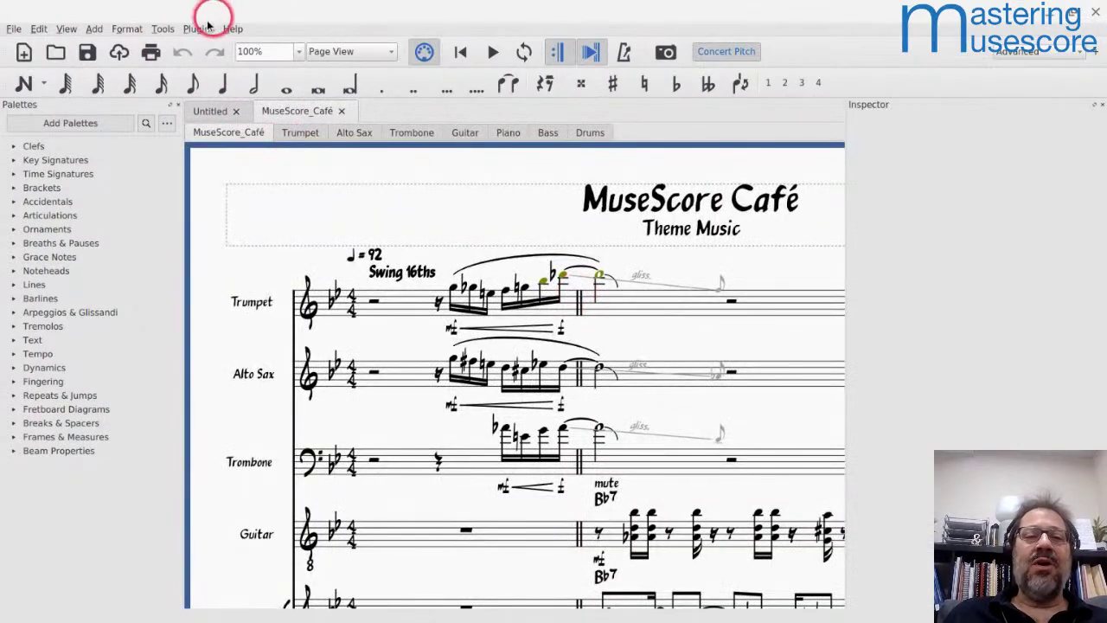
Step: Review the commands offered by the installed plugins after the restart, and close the list
click(201, 28)
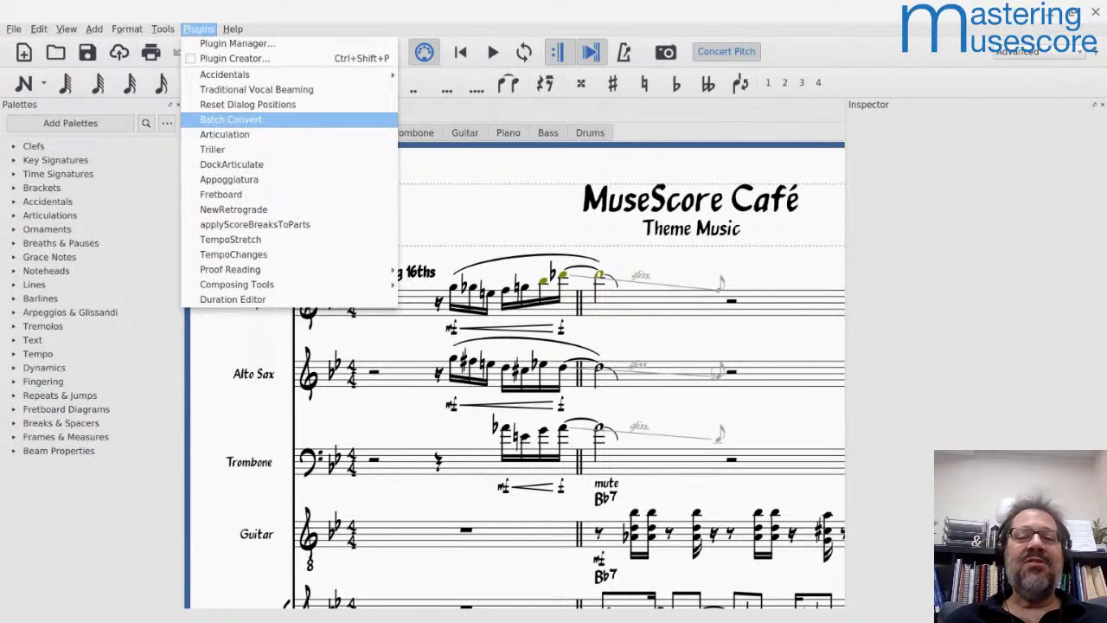
click(405, 173)
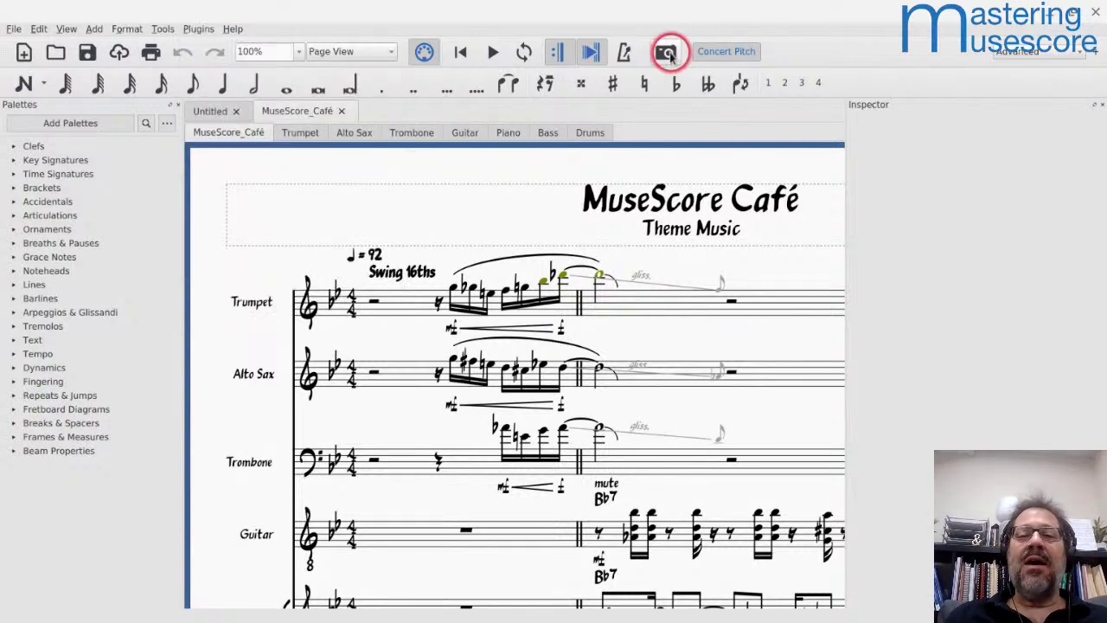
Step: Frame the opening of the Trumpet staff with Image Capture, about 100 by 20 mm, and store the frame as standard size A
click(666, 51)
drag(346, 216, 274, 299)
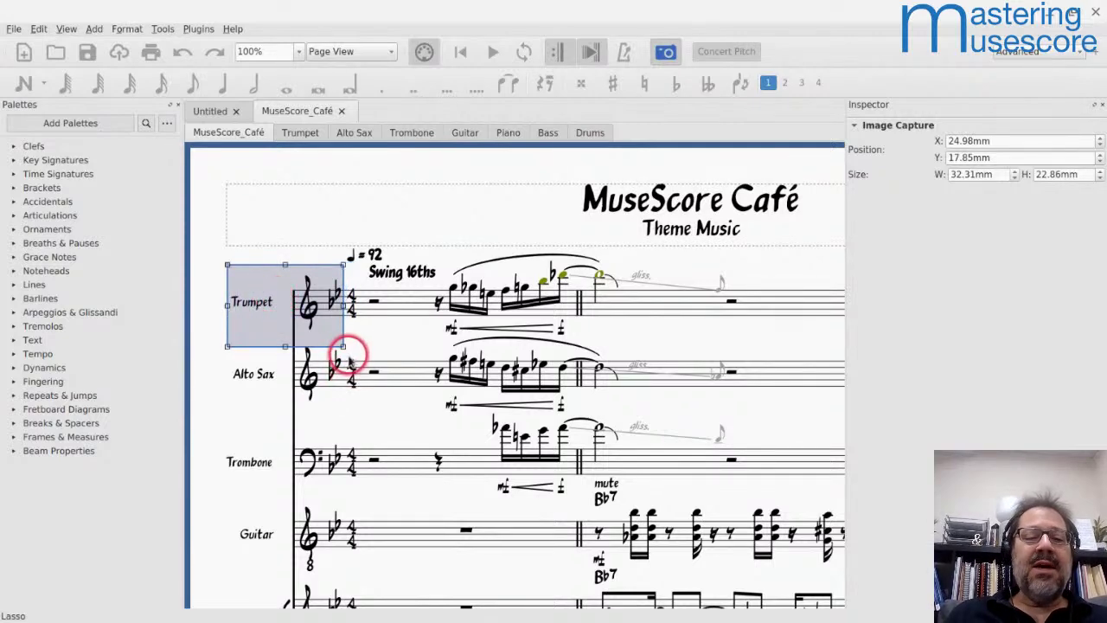
drag(343, 347, 586, 337)
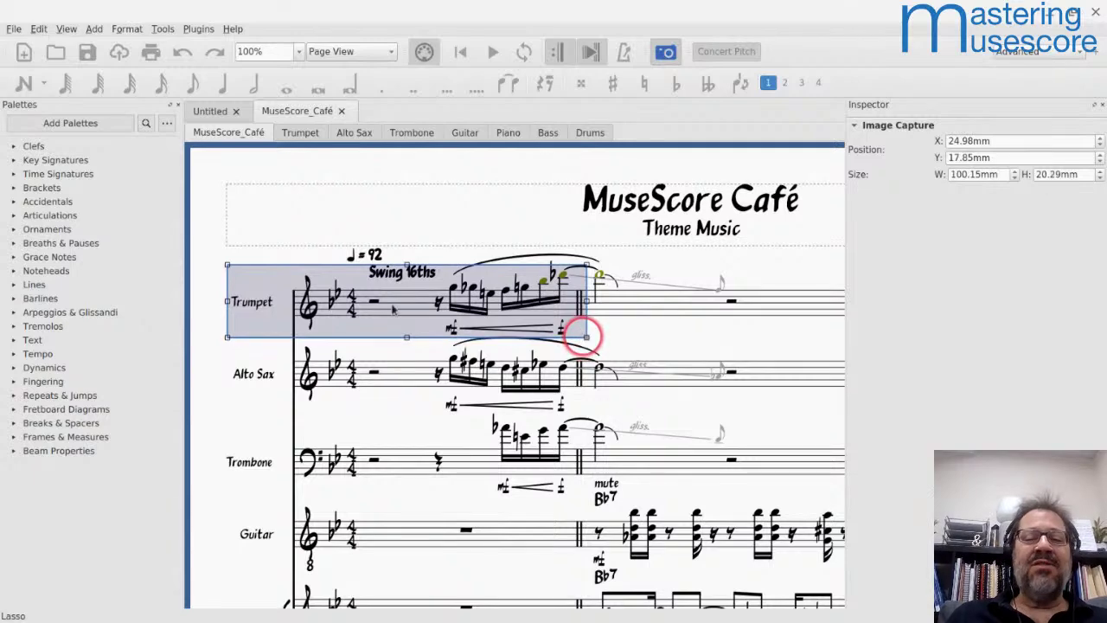
right_click(334, 311)
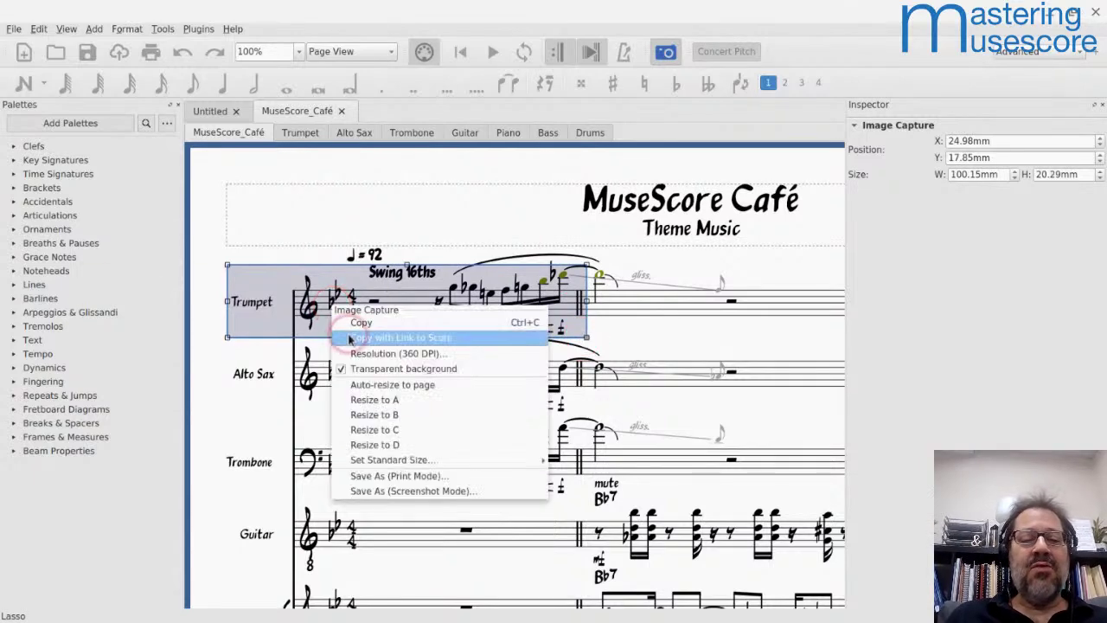
mouse_move(353, 460)
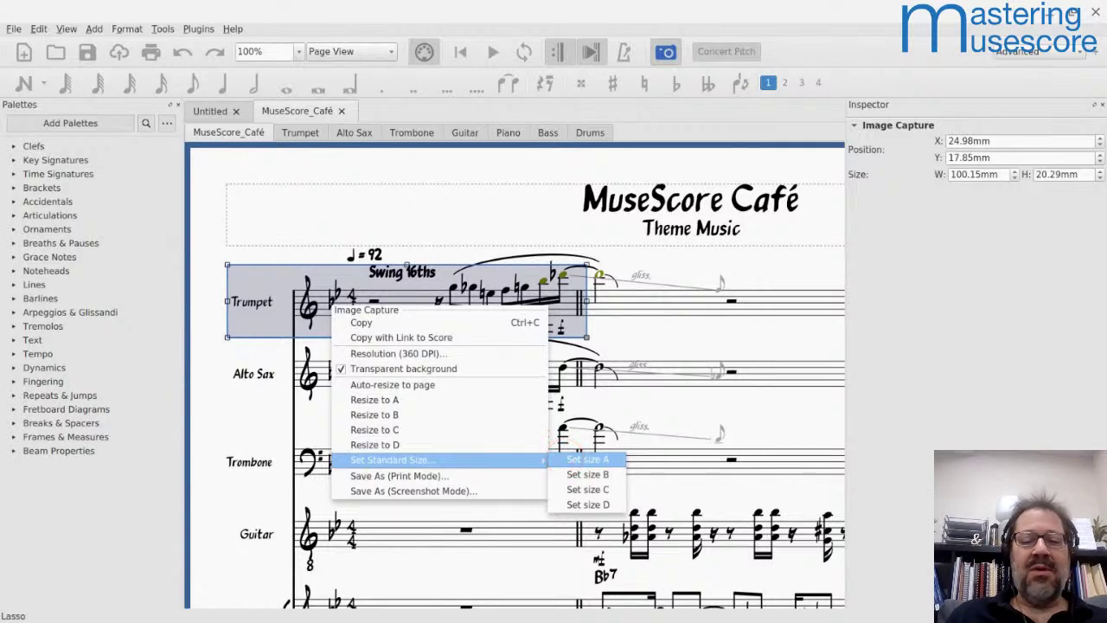
click(568, 464)
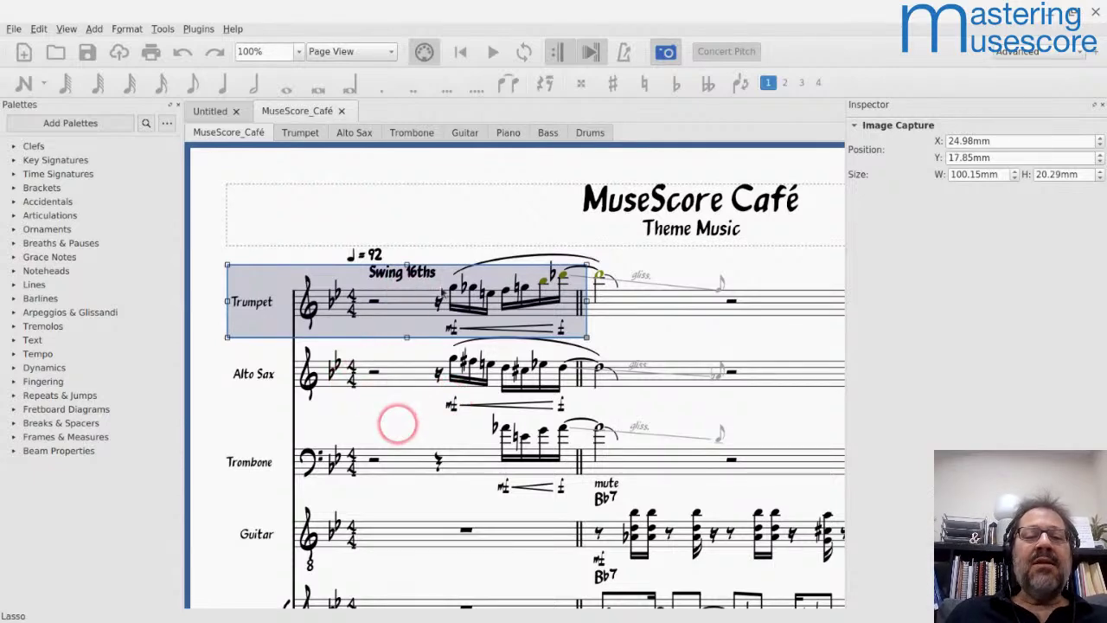
key(Escape)
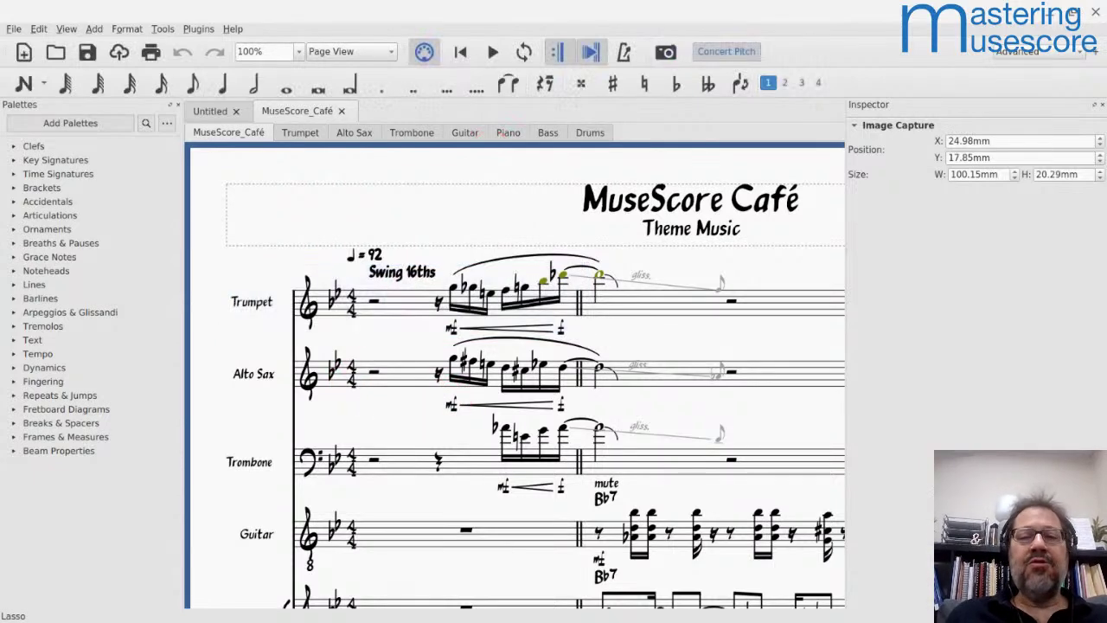
Step: Extend the Image Capture frame down to the Guitar staff, about 77 mm high, resize it to A, and leave Image Capture
click(725, 53)
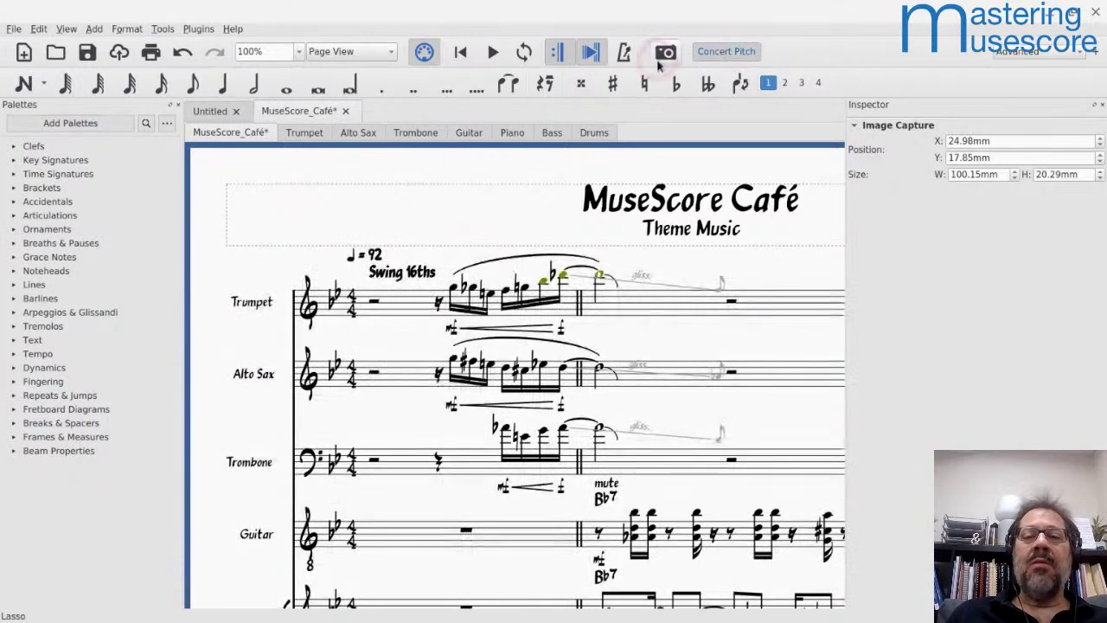
click(665, 53)
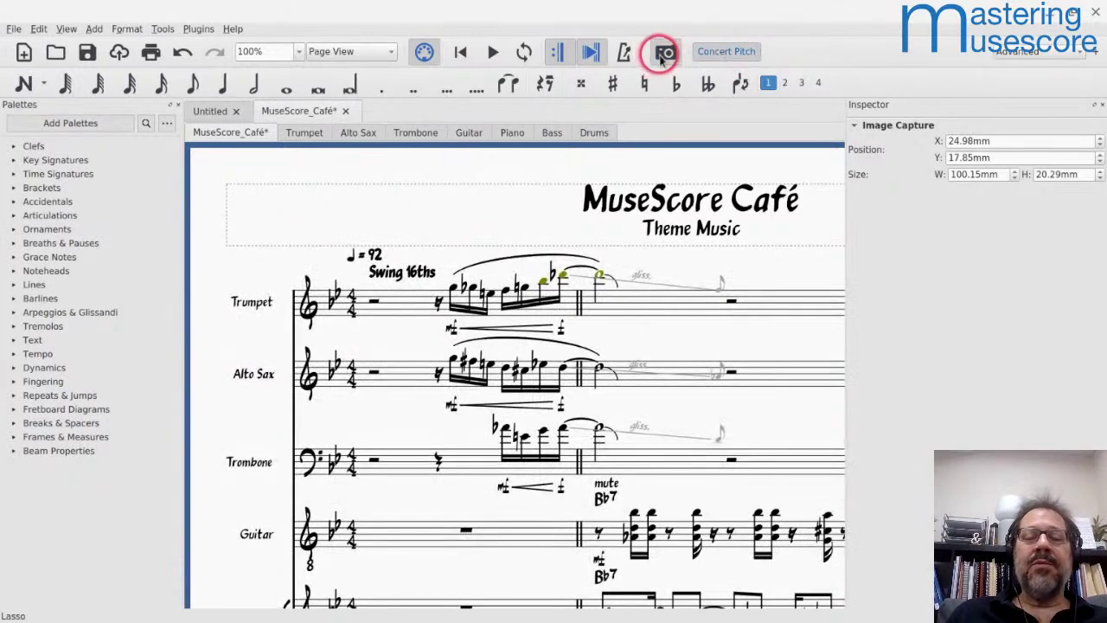
click(329, 300)
drag(409, 337, 363, 540)
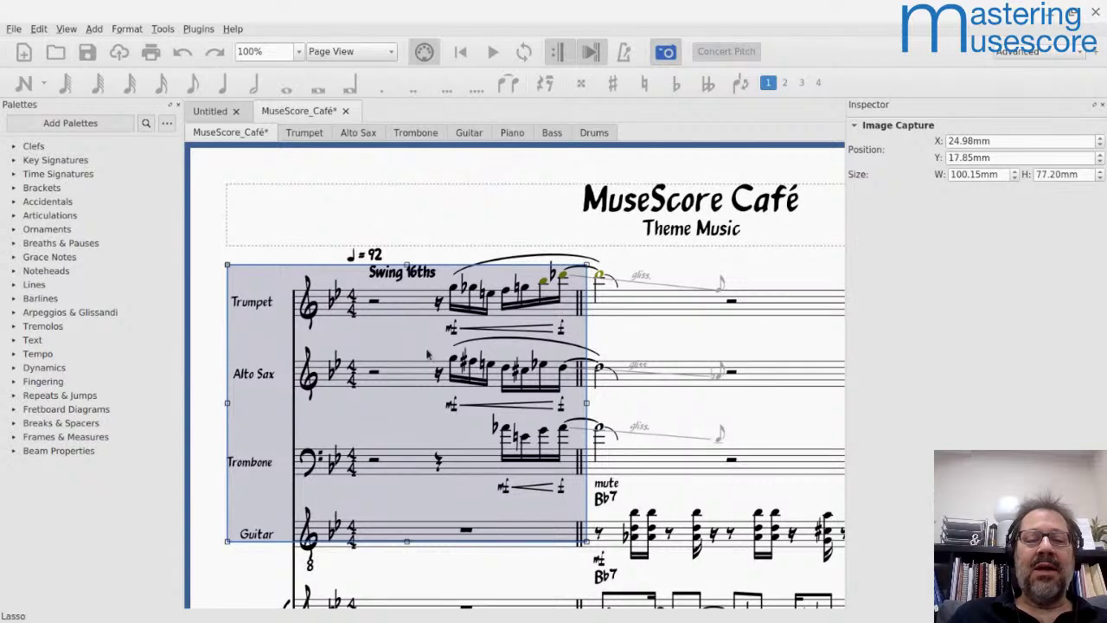
right_click(425, 354)
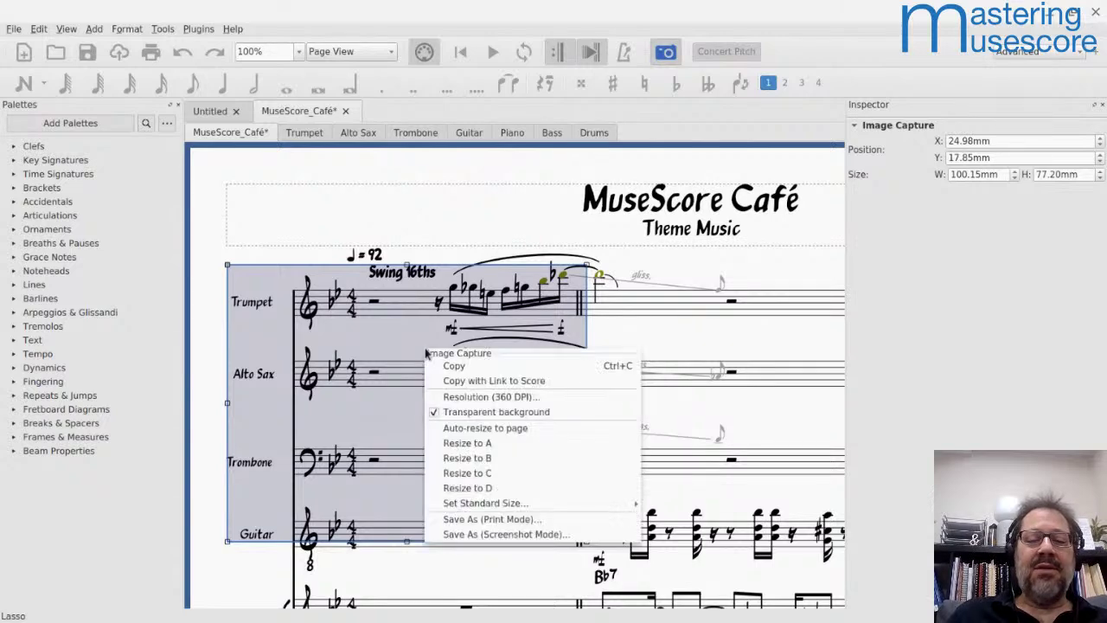
click(464, 444)
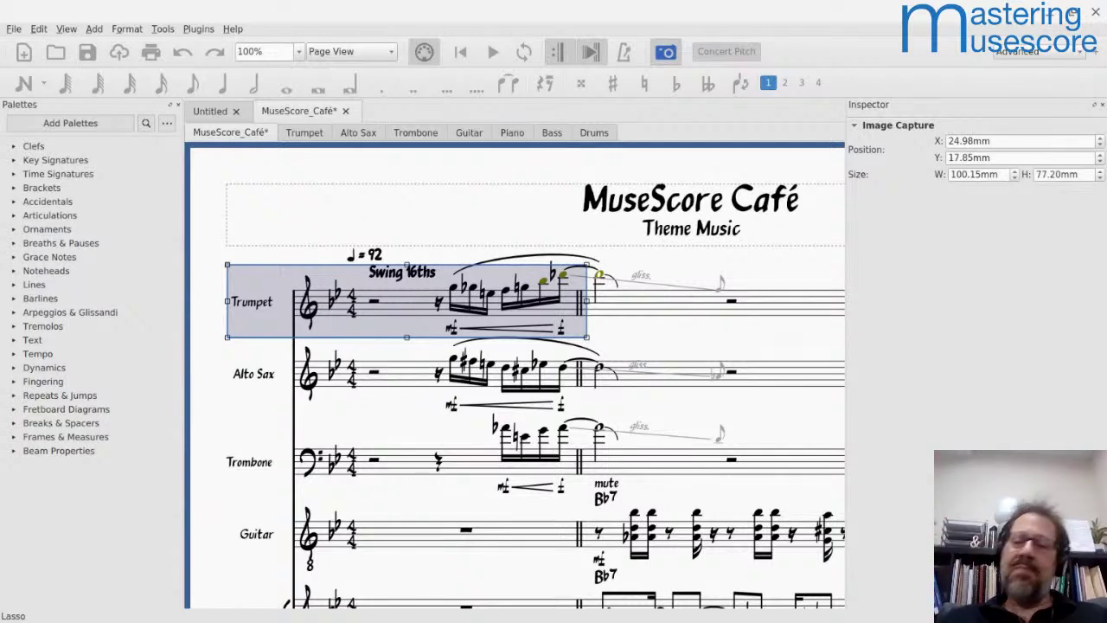
text(20)
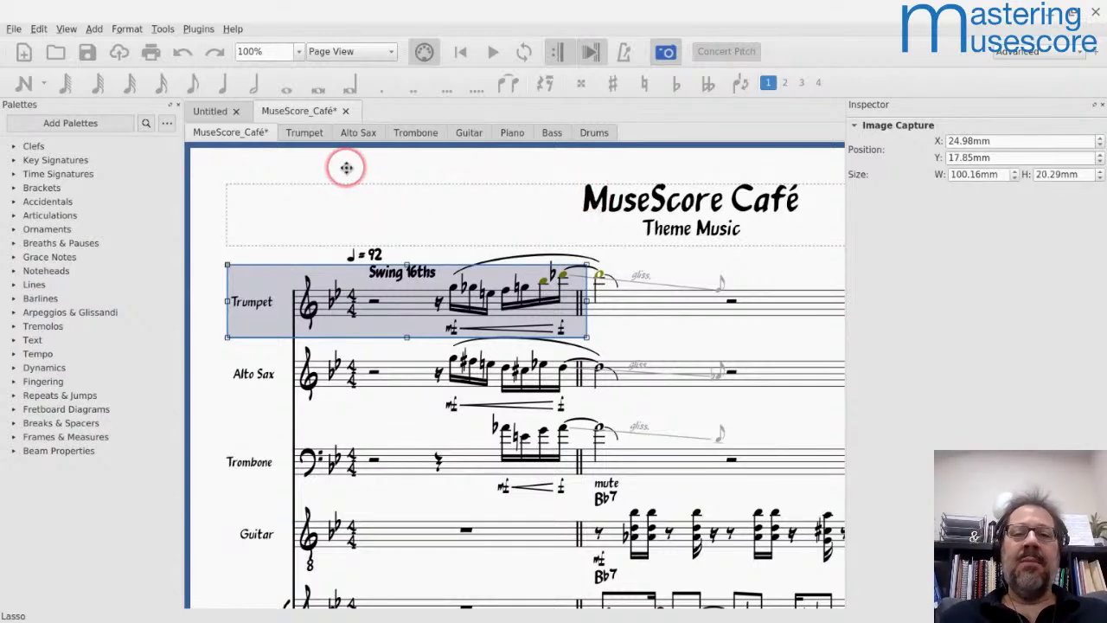
click(668, 49)
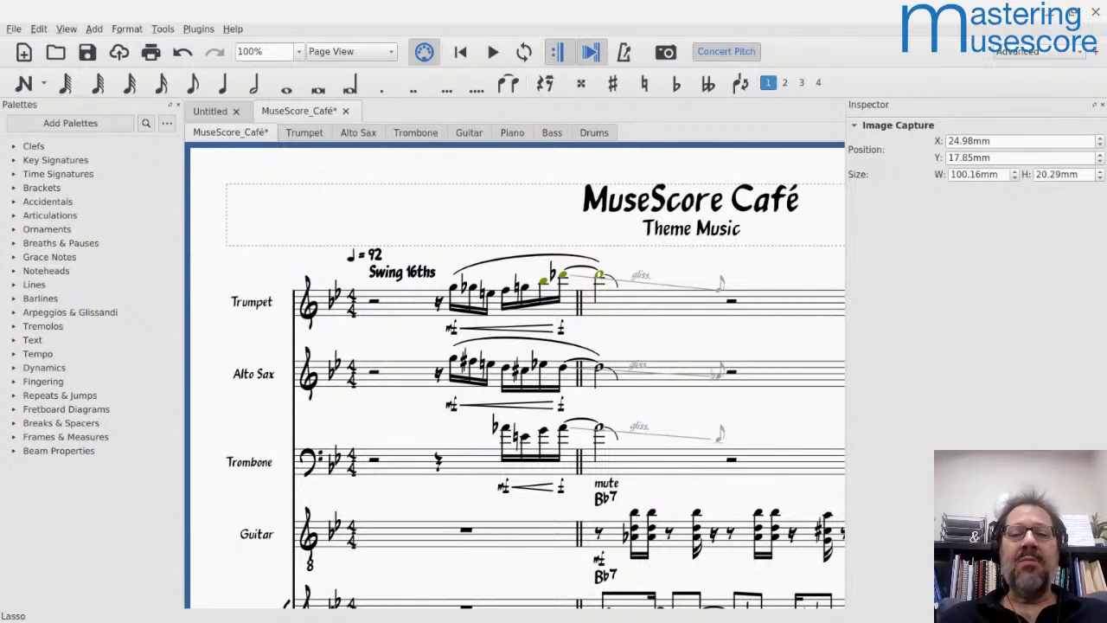
Step: Switch to the Chrome window showing the Mastering MuseScore community home page
click(397, 169)
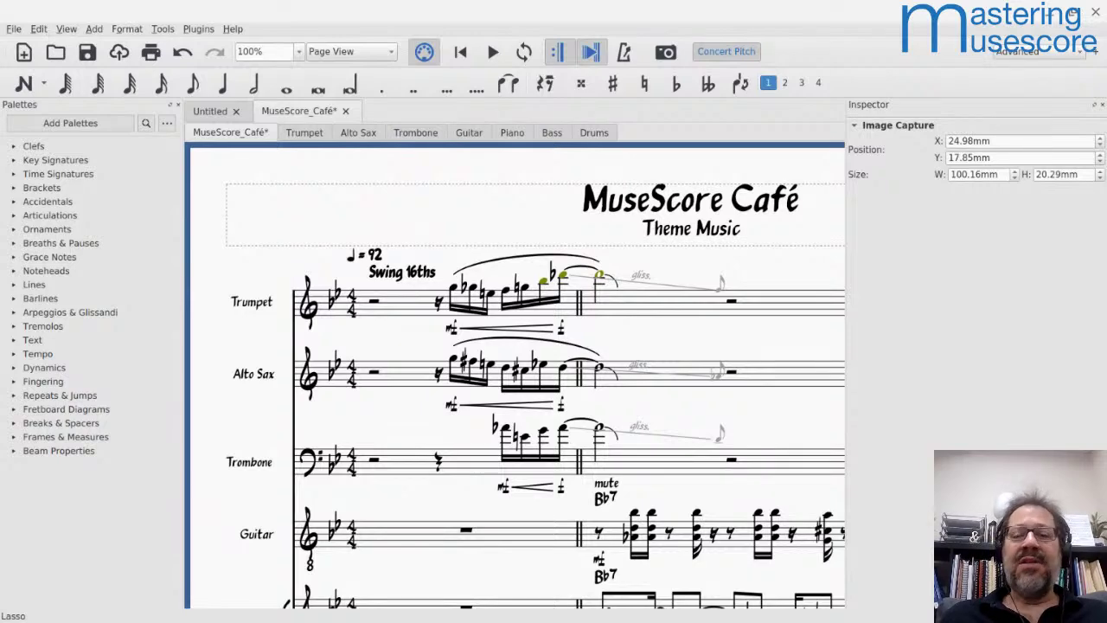
key(alt+Tab)
key(alt+Tab)
key(alt+Tab)
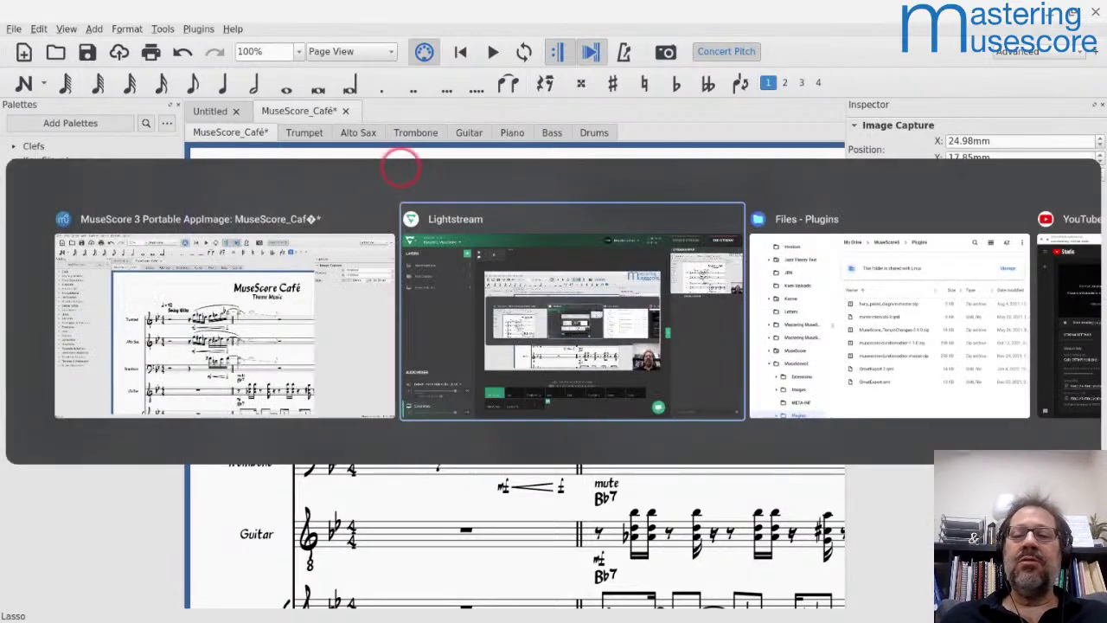
key(alt+Tab)
key(alt+Tab)
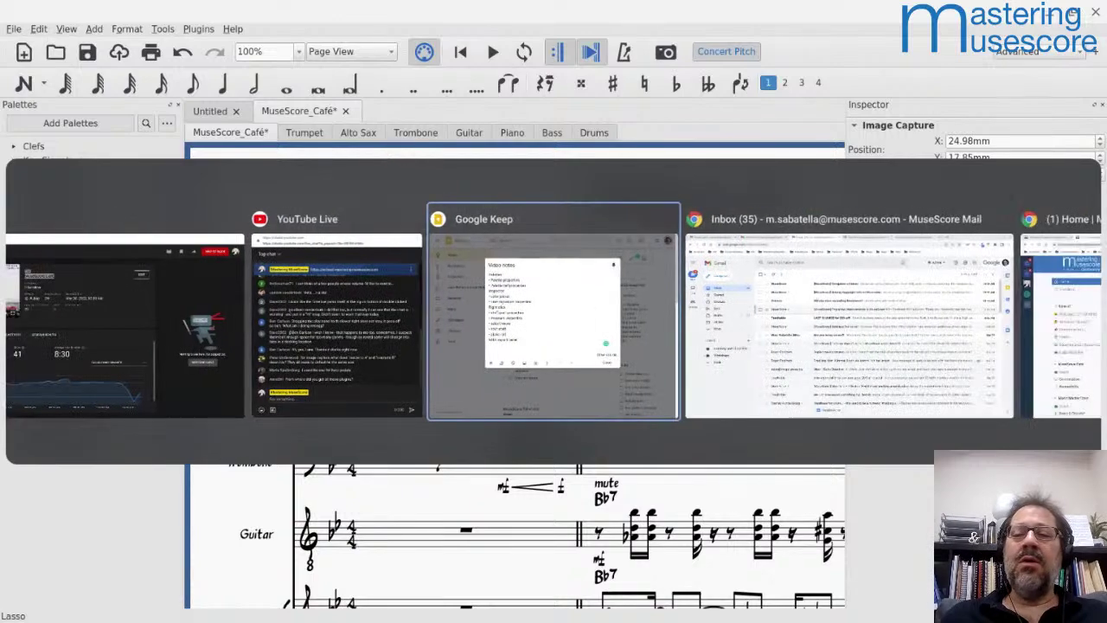
key(alt+Tab)
key(alt+Tab)
key(alt+Tab)
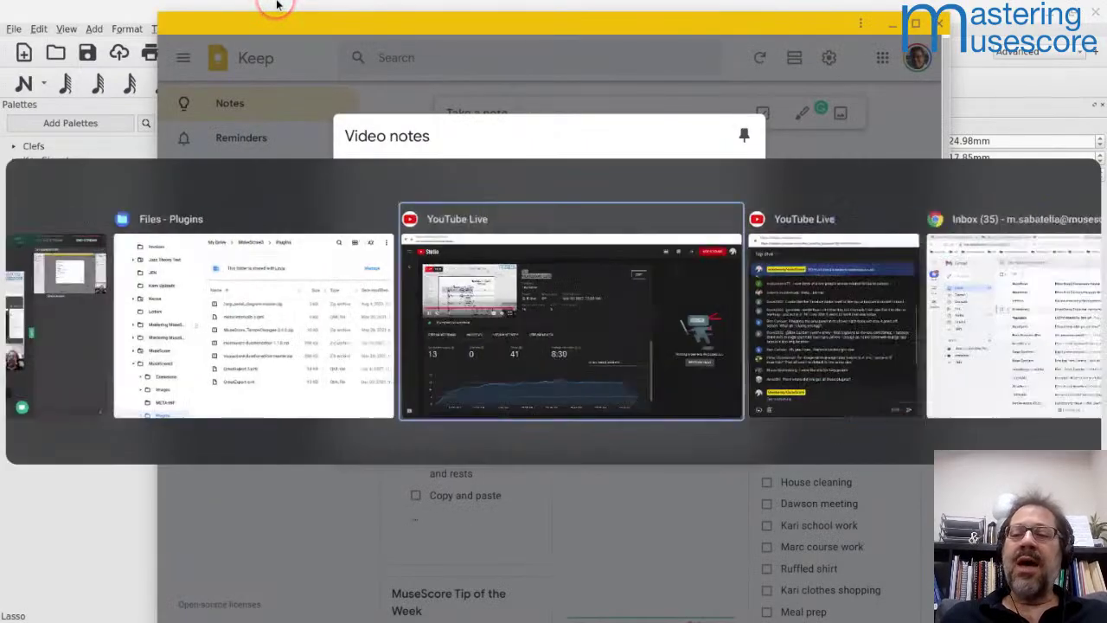
key(alt+Tab)
key(alt+Tab)
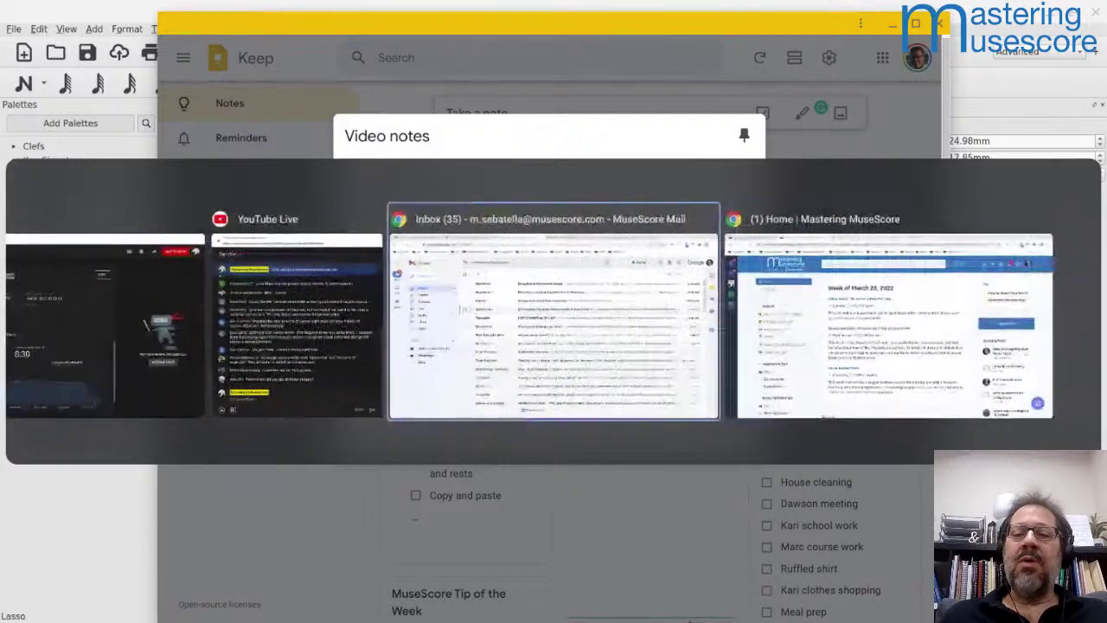
key(alt+Tab)
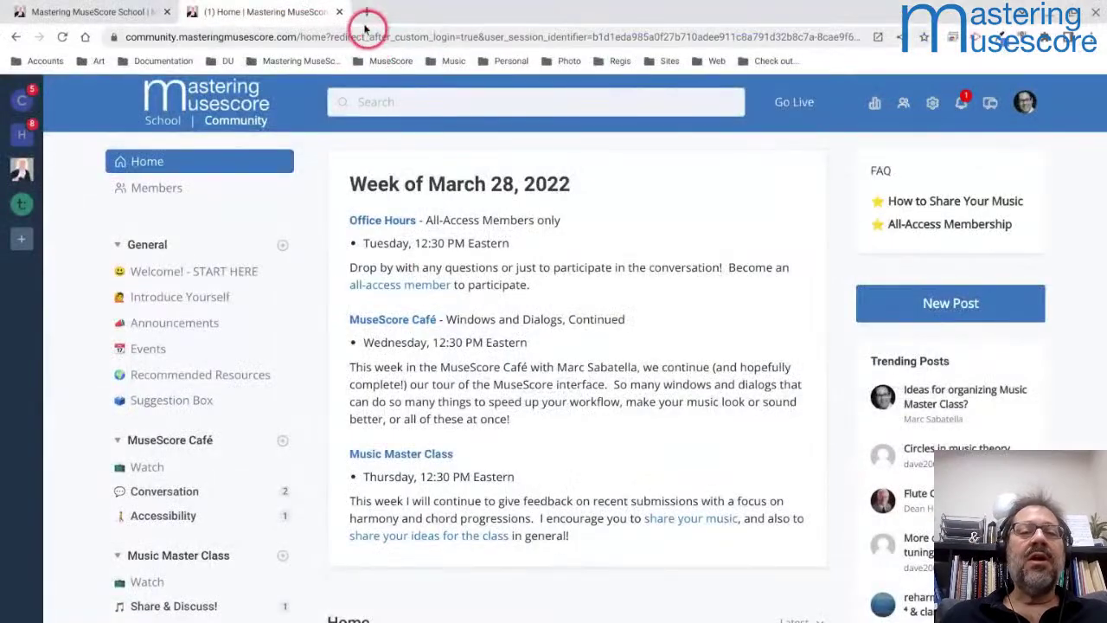
Step: Open the MuseScore website's Plugins download page in a new tab and look through the list of plugins
click(367, 13)
click(366, 59)
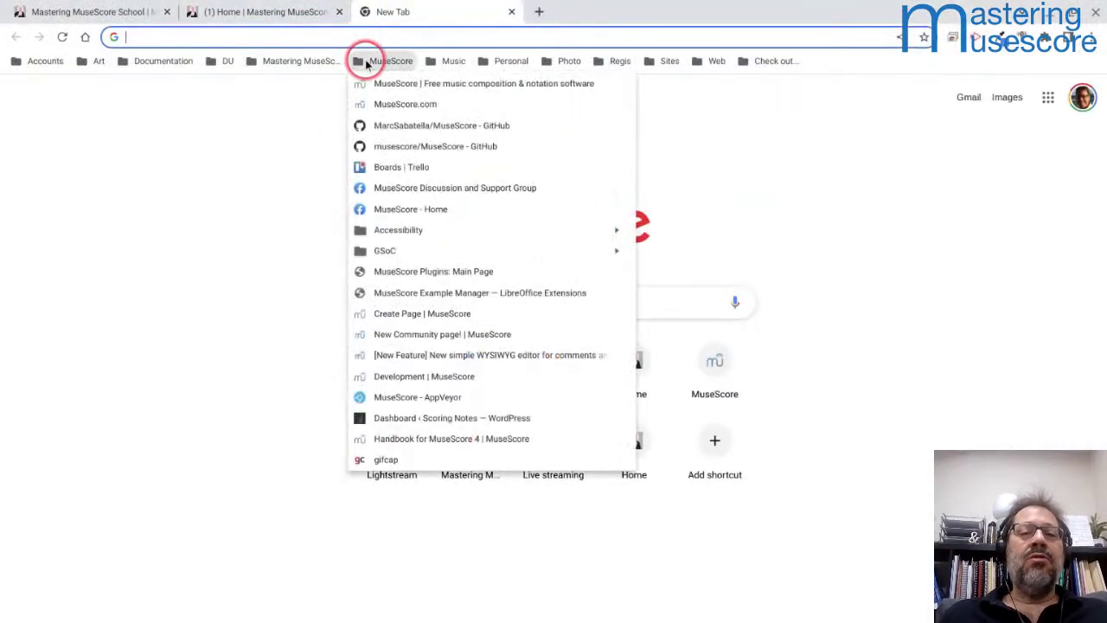
click(385, 84)
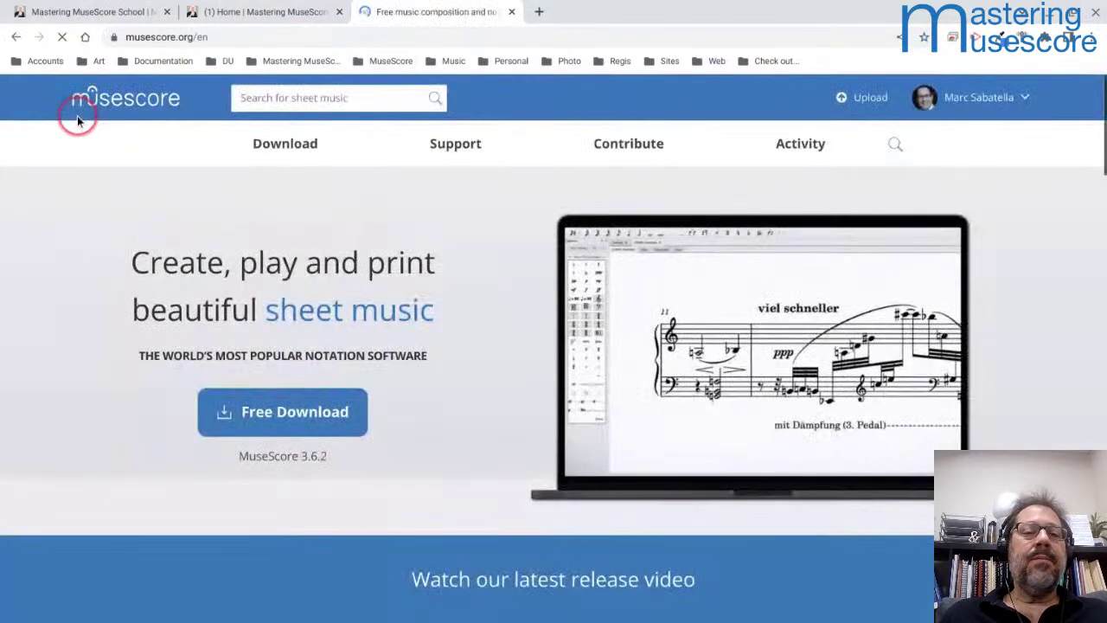
mouse_move(279, 144)
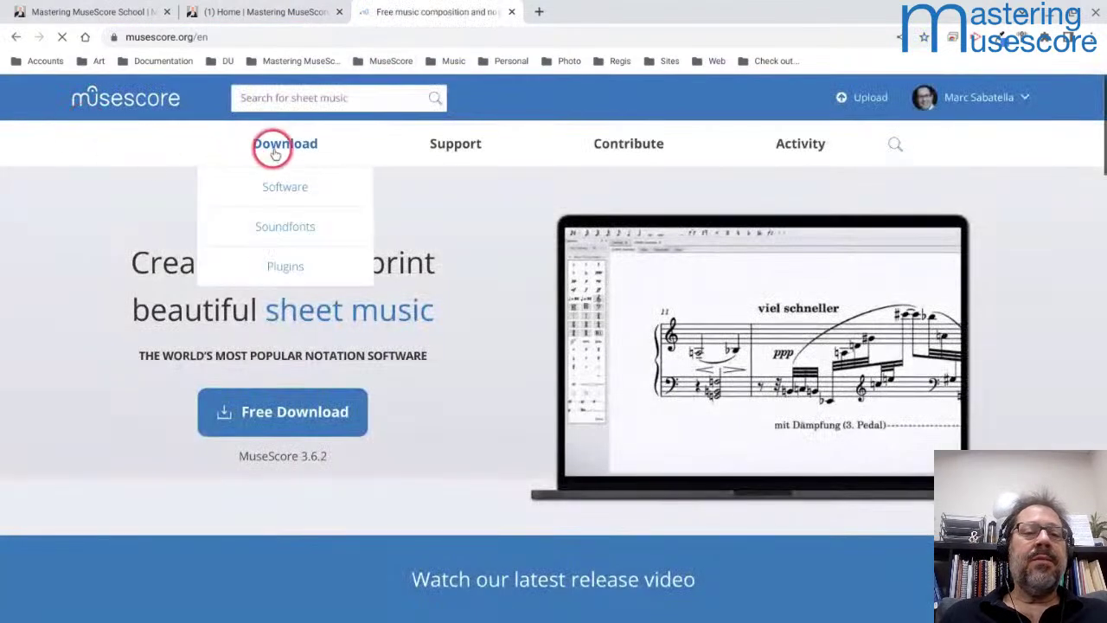
click(274, 275)
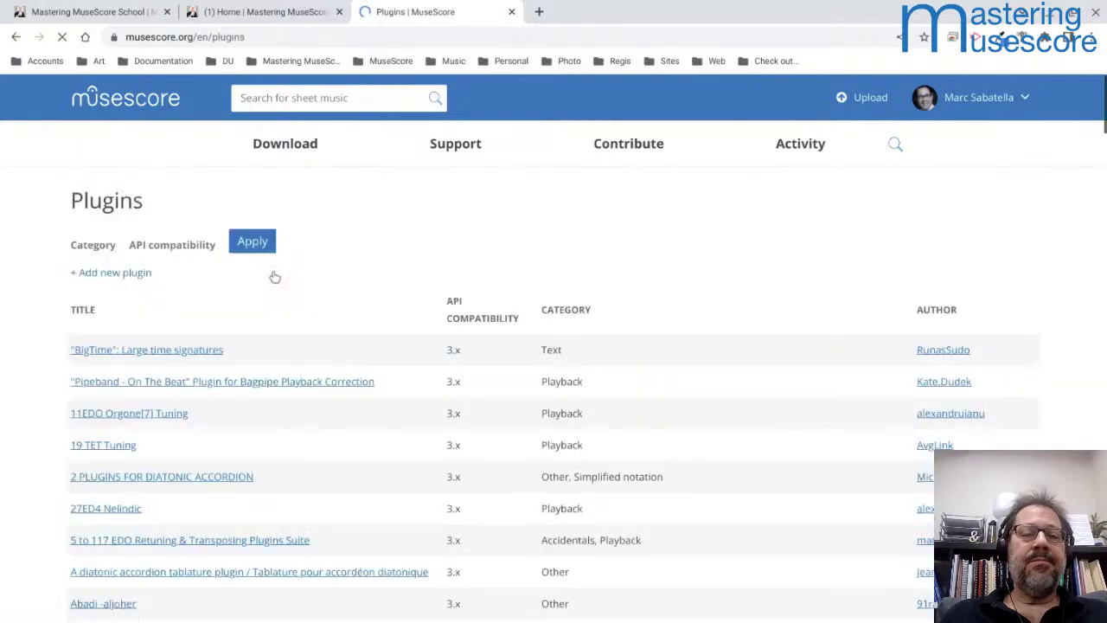
mouse_move(1104, 104)
mouse_down()
mouse_move(1104, 605)
mouse_move(1105, 126)
mouse_up()
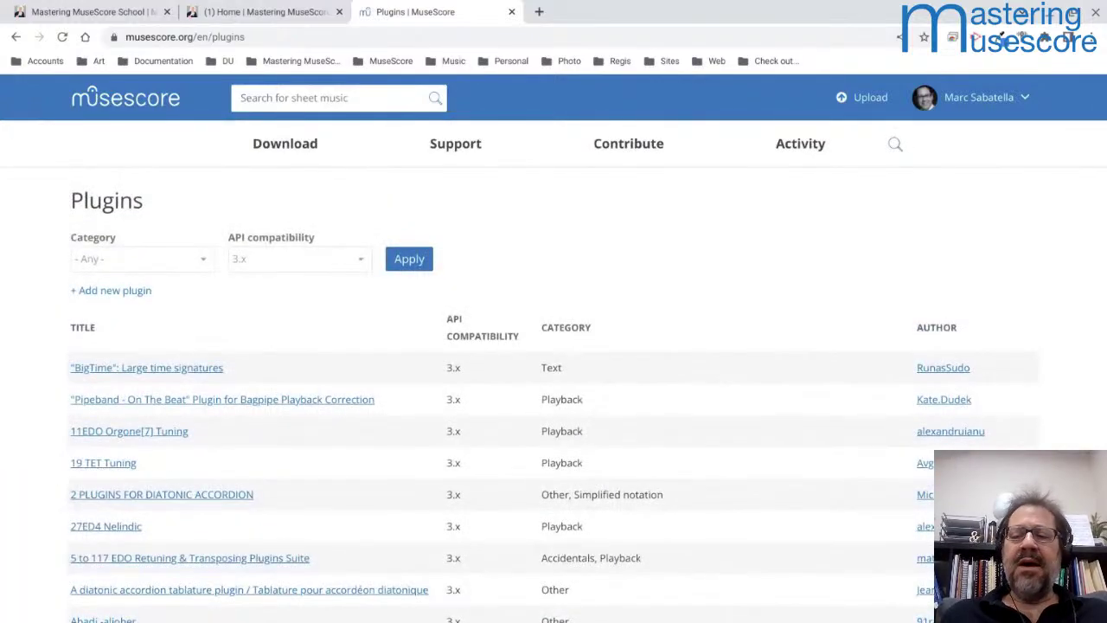
mouse_move(1105, 125)
mouse_down()
mouse_move(1105, 606)
mouse_move(1105, 126)
mouse_up()
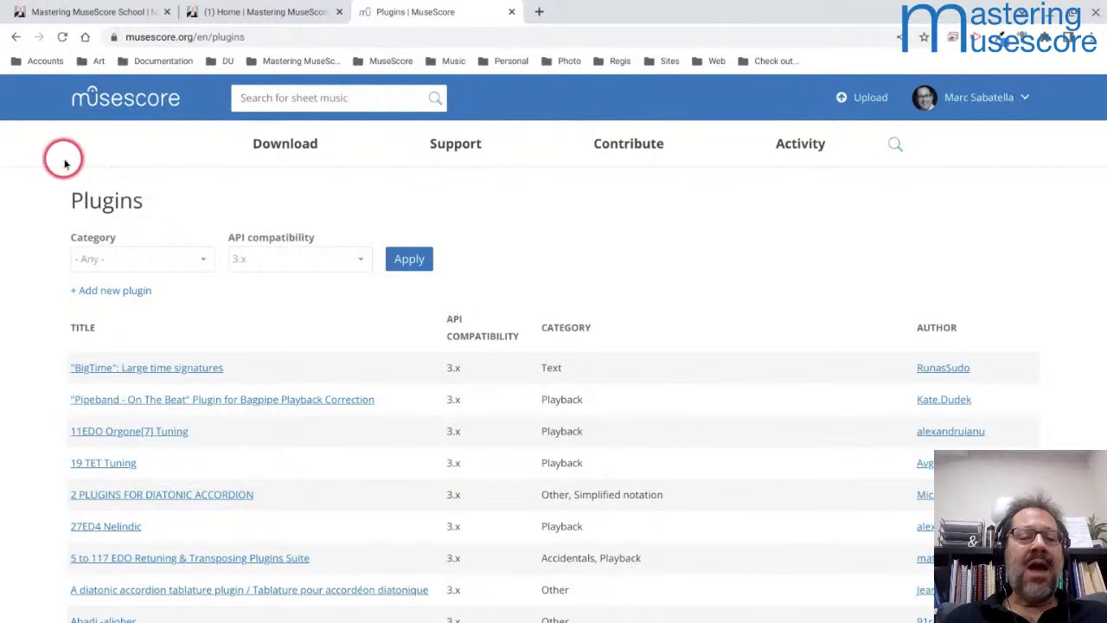
Step: Switch back to MuseScore and look over the first page of the MuseScore Café score
key(alt+Tab)
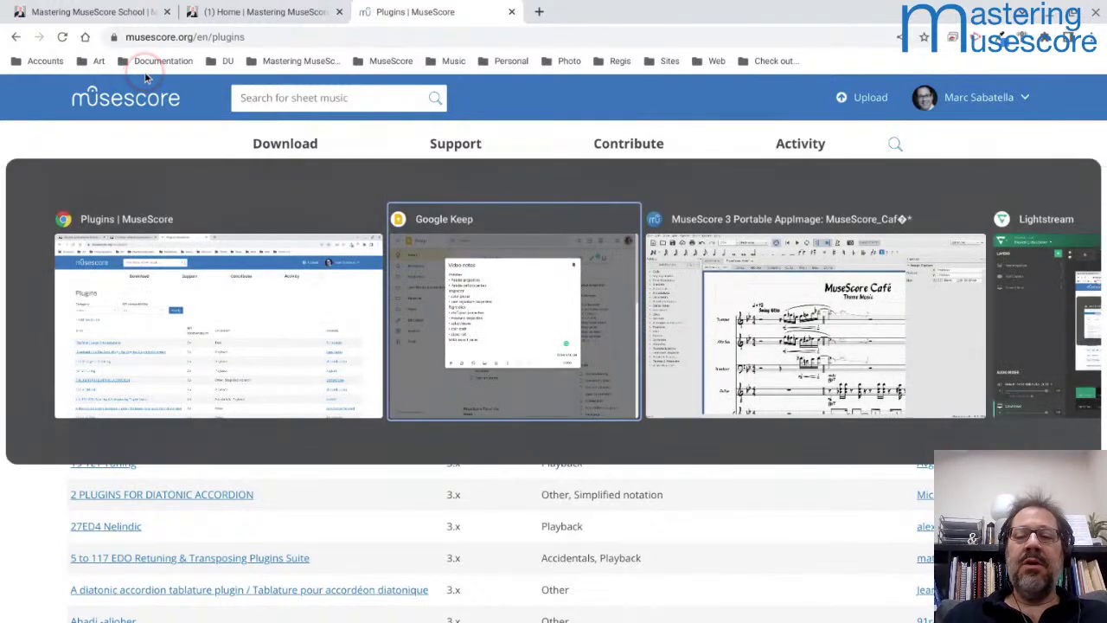
key(alt+Tab)
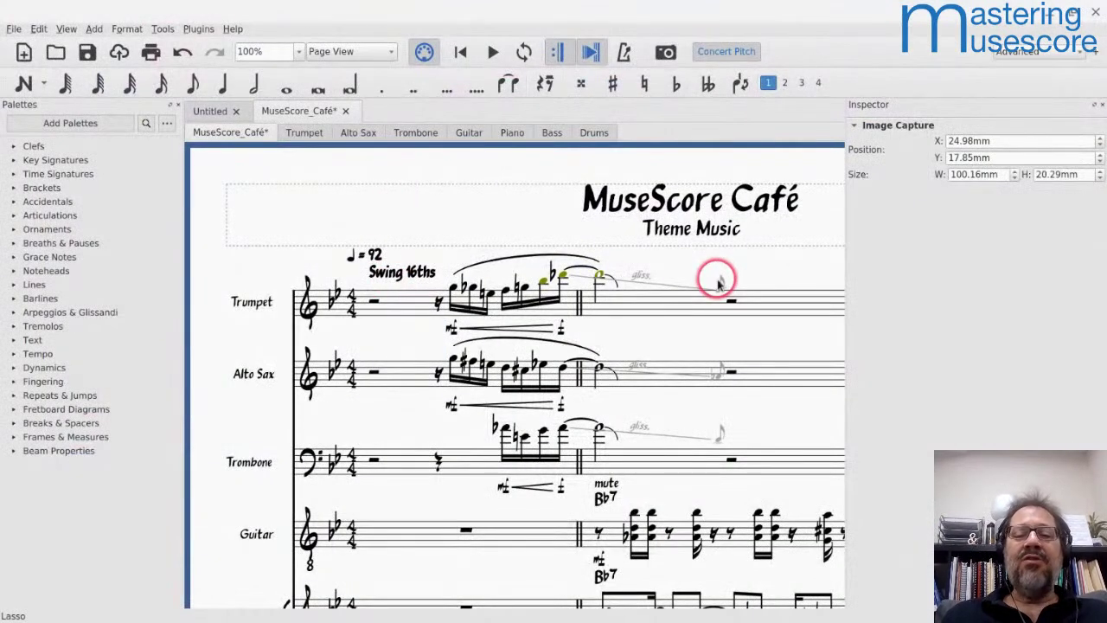
scroll(718, 281, down, 3)
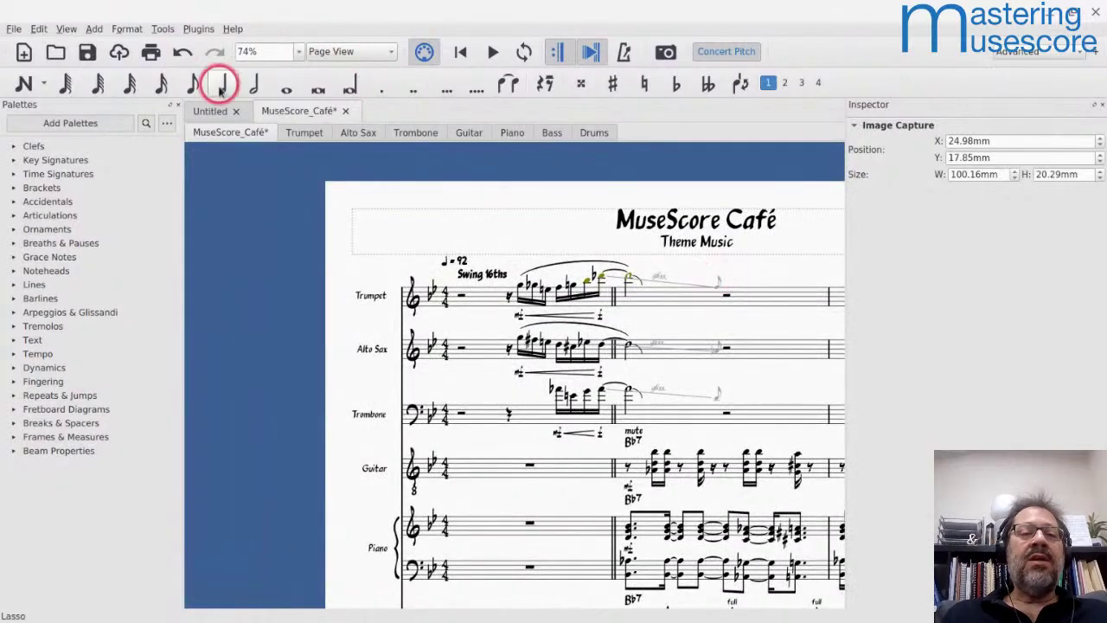
scroll(418, 221, right, 5)
scroll(418, 221, down, 2)
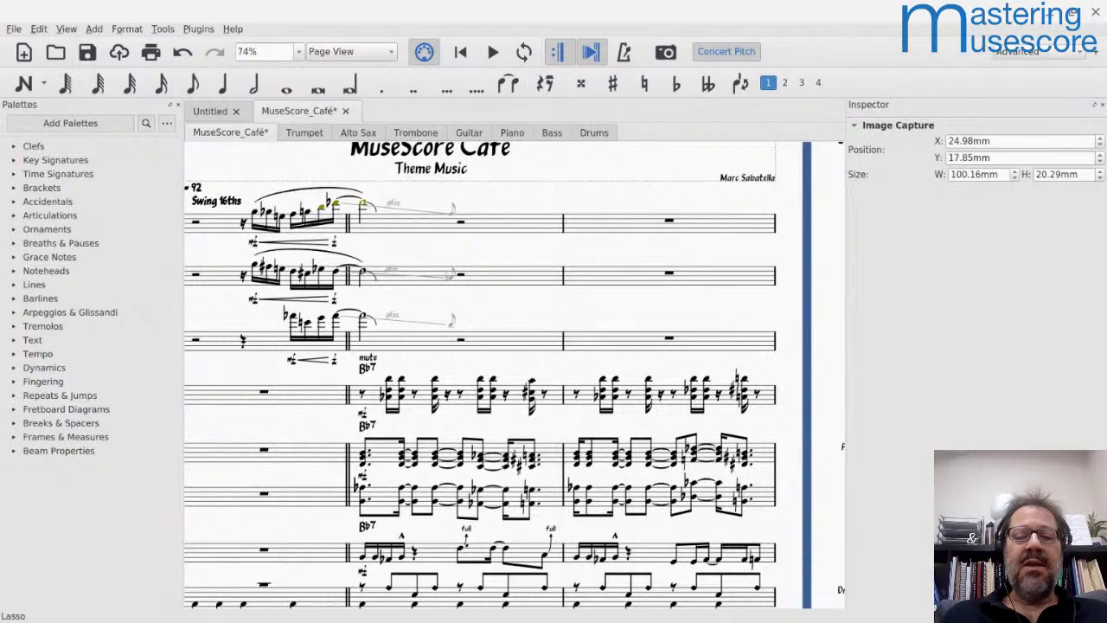
scroll(480, 372, down, 2)
Step: In the Untitled score, enter the quarter notes C5, D♯5, E5 and F5 in measure 1
click(212, 108)
click(366, 300)
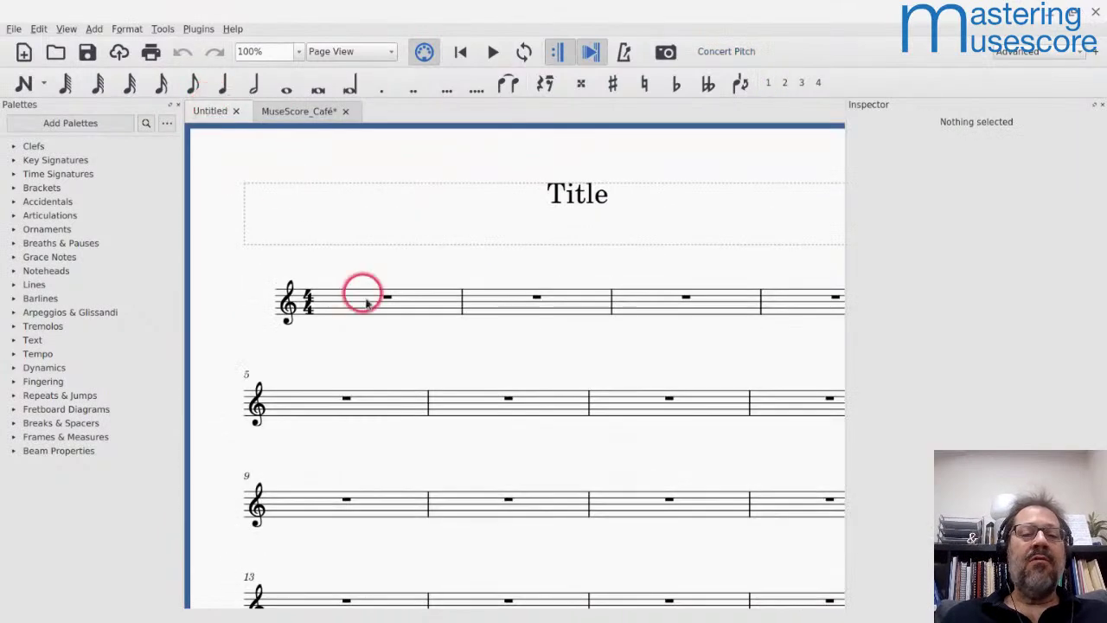
key(n)
key(c)
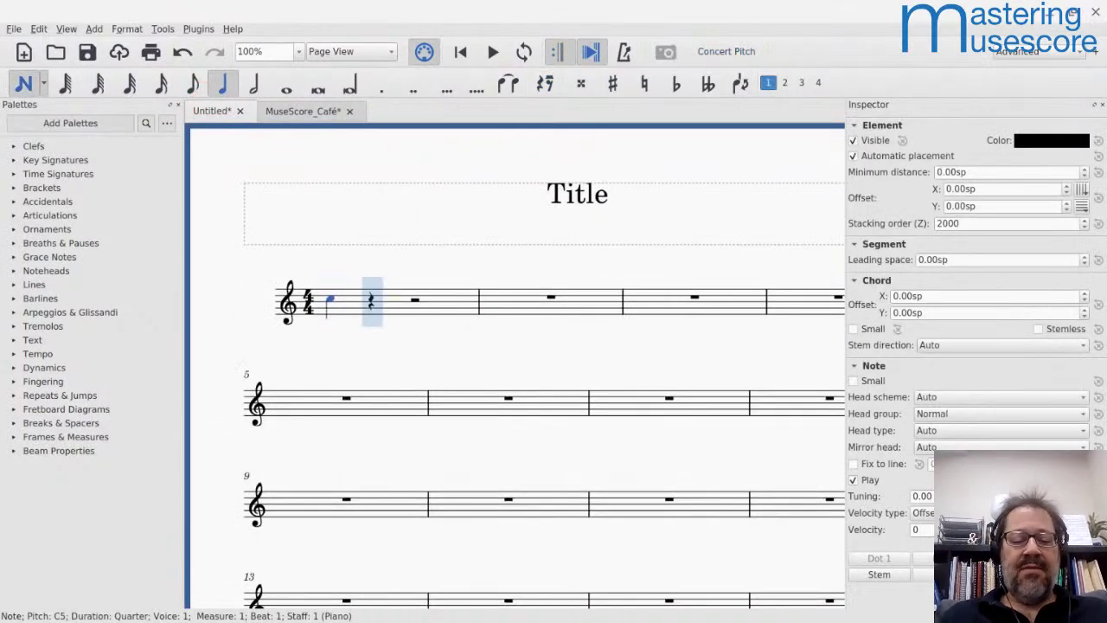
key(d)
key(Up)
key(e)
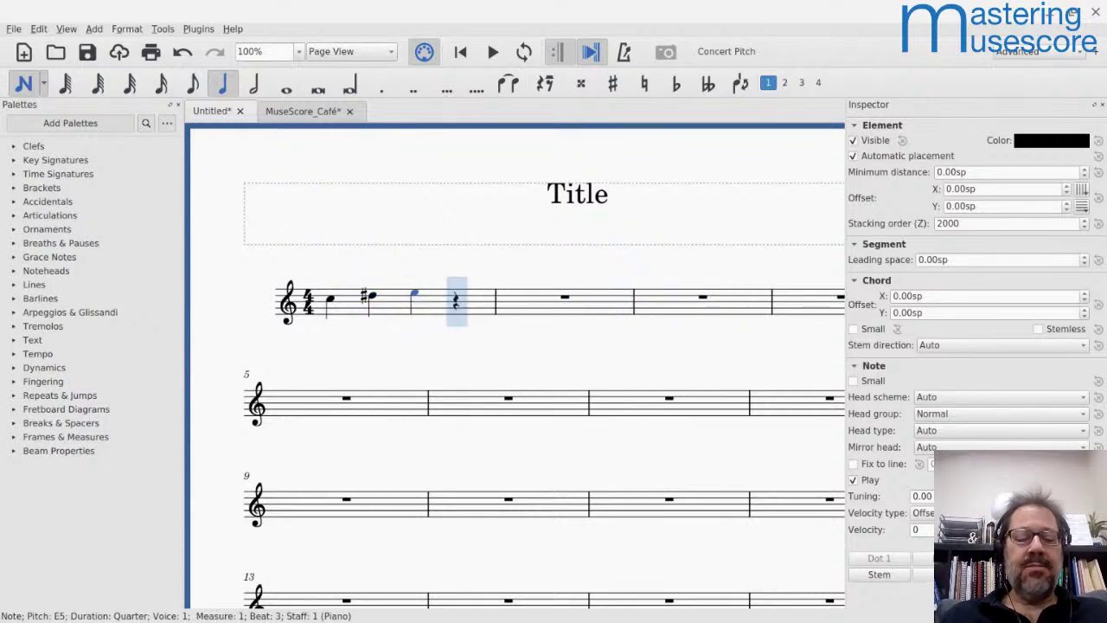
key(f)
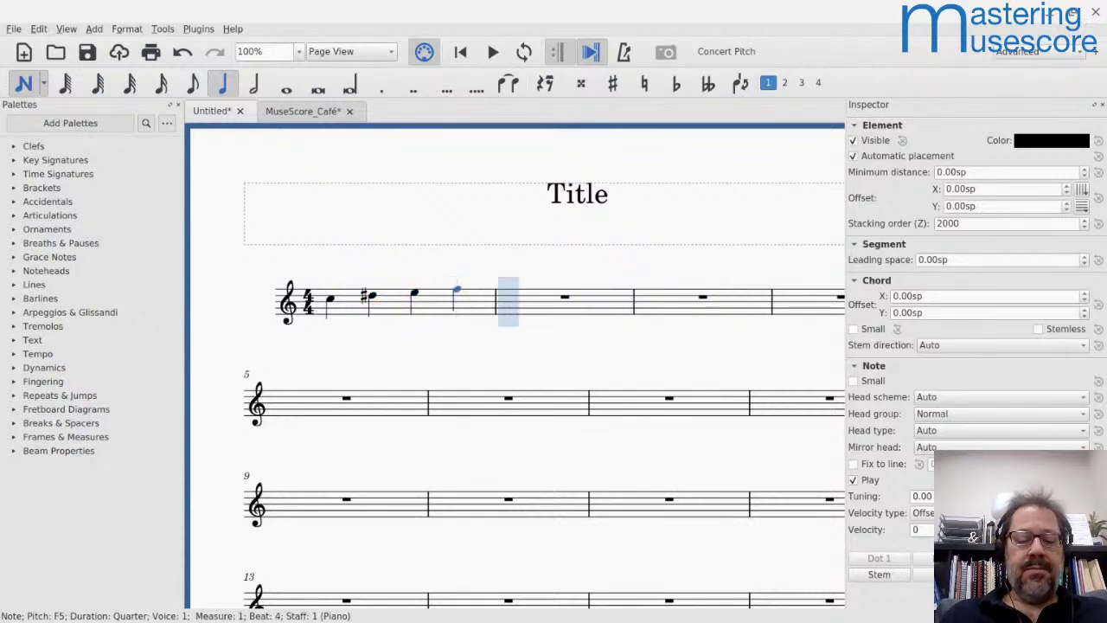
Step: Enter the quarter notes E5, D5 and C5 in measure 2 and leave note input
key(e)
key(d)
key(c)
key(Escape)
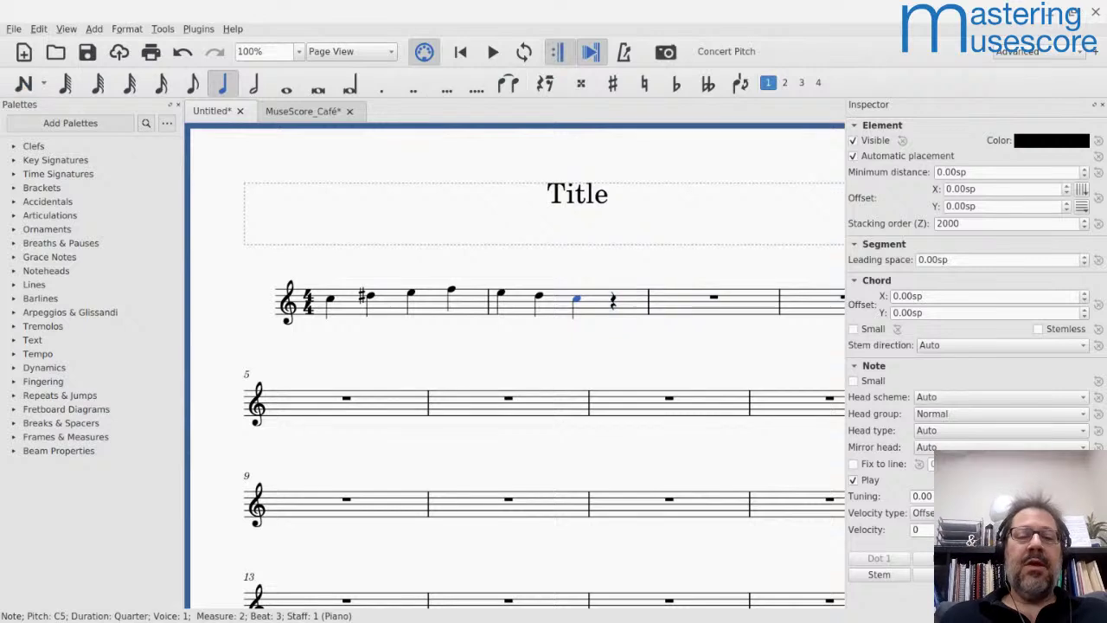
Step: Play back the melody from the first note of measure 1 and stop playback
click(328, 316)
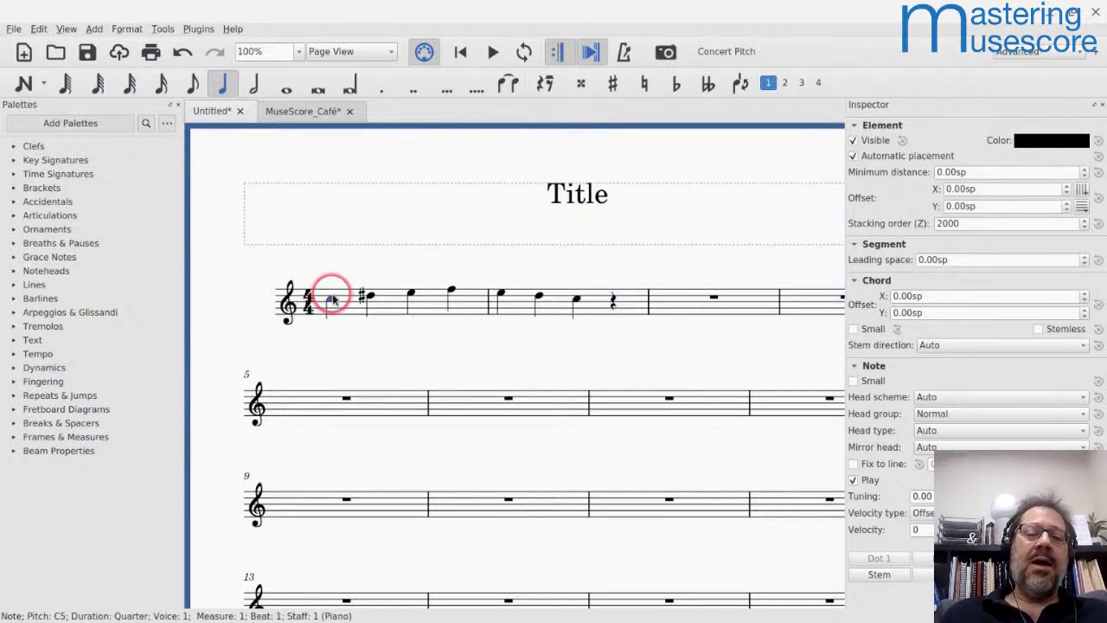
key(space)
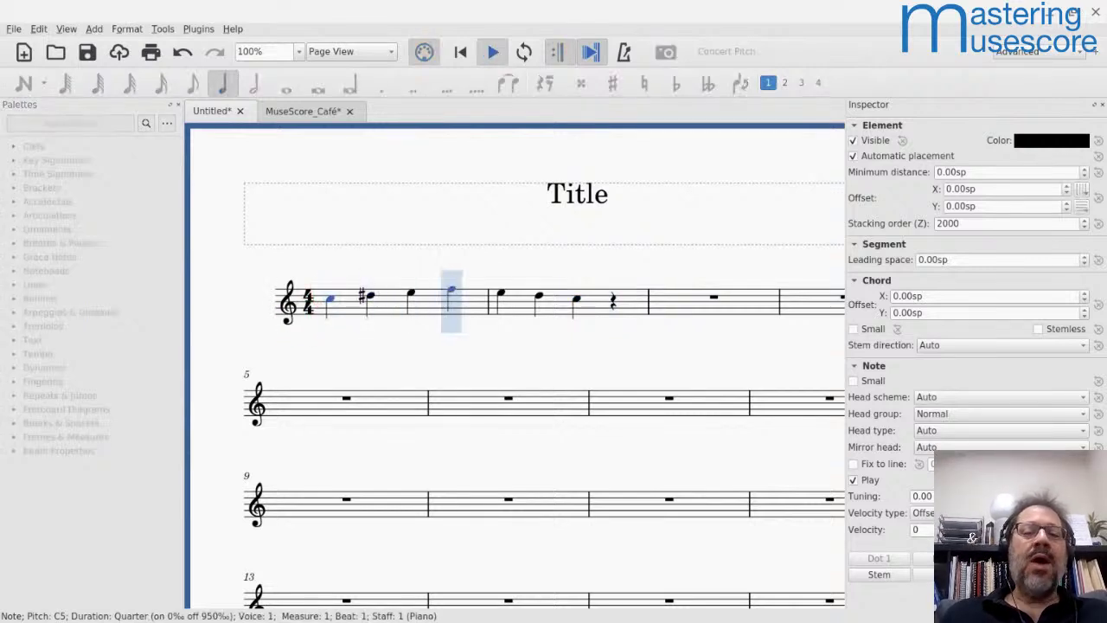
key(space)
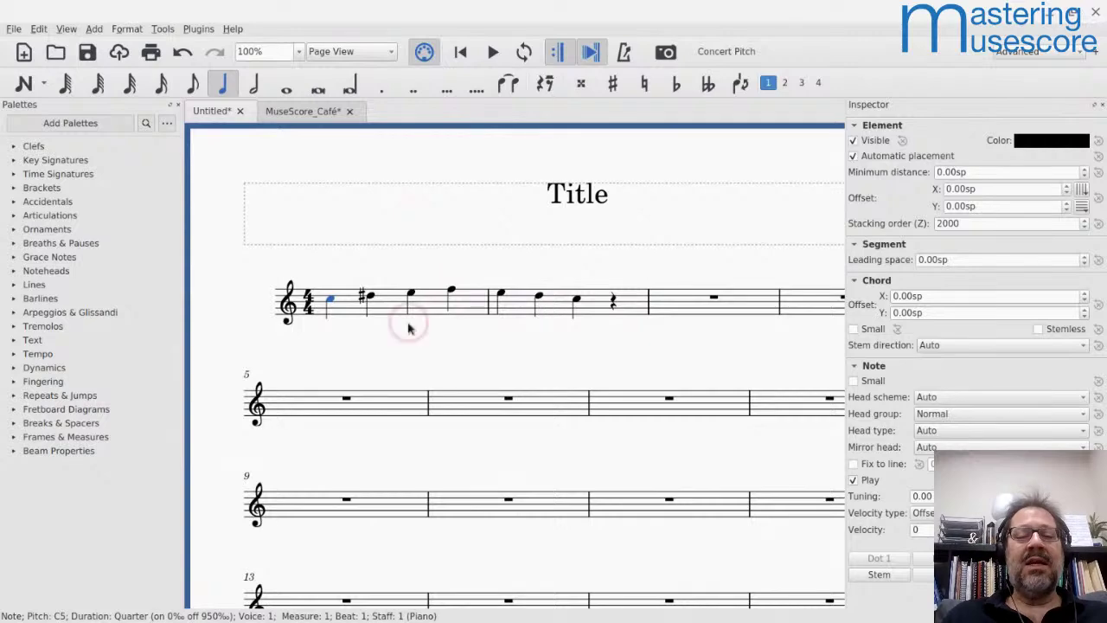
Step: Run the Add Courtesy Accidentals plugin on the whole score and clear the selection
key(ctrl+a)
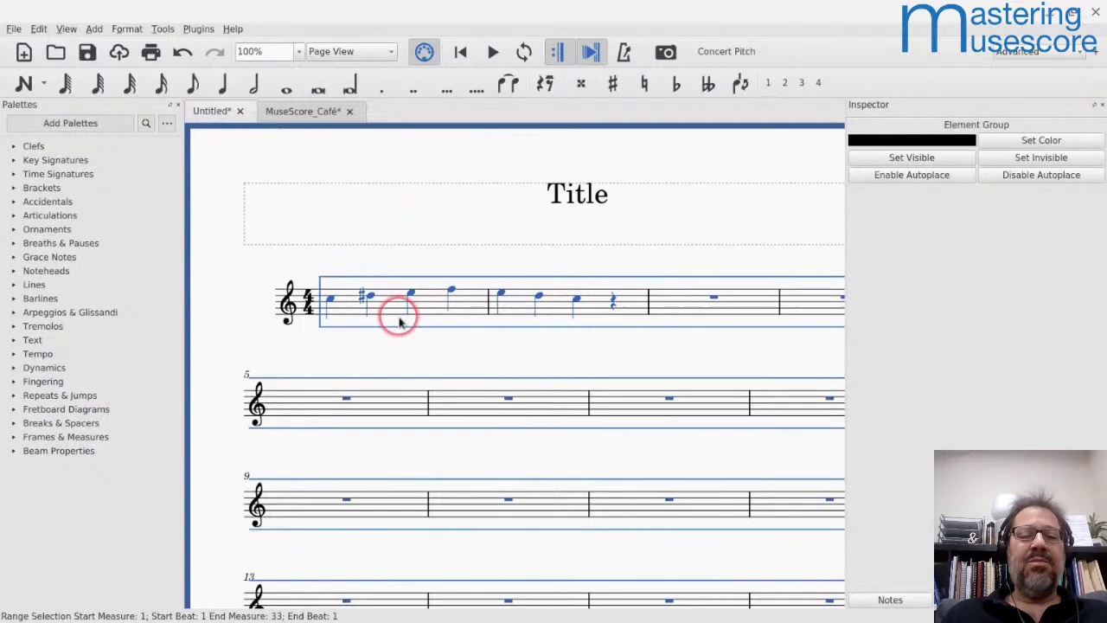
click(196, 29)
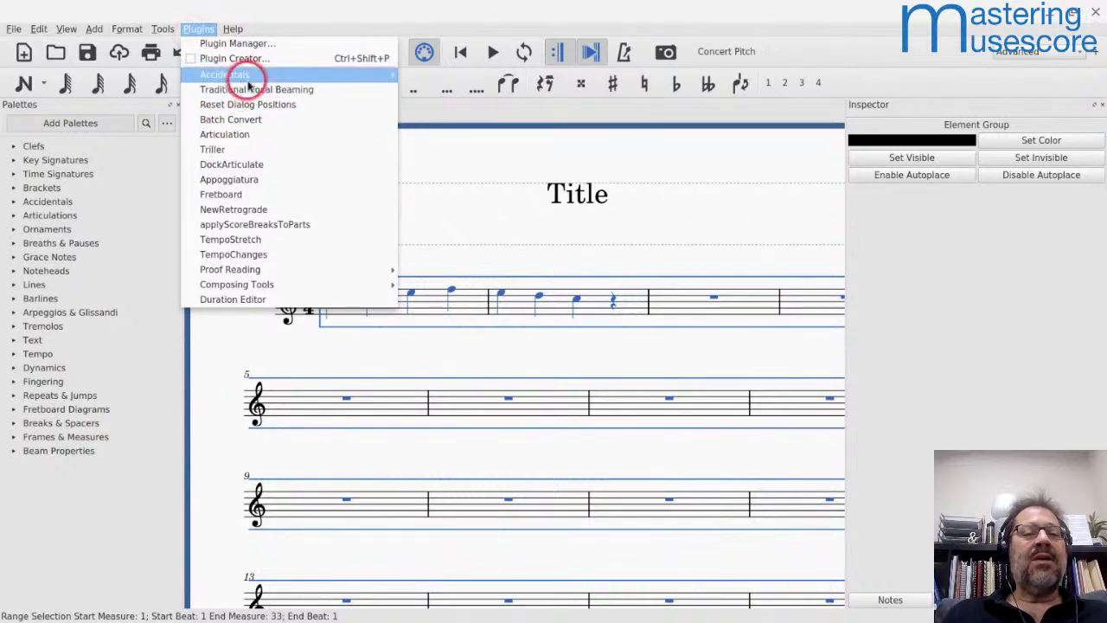
mouse_move(245, 76)
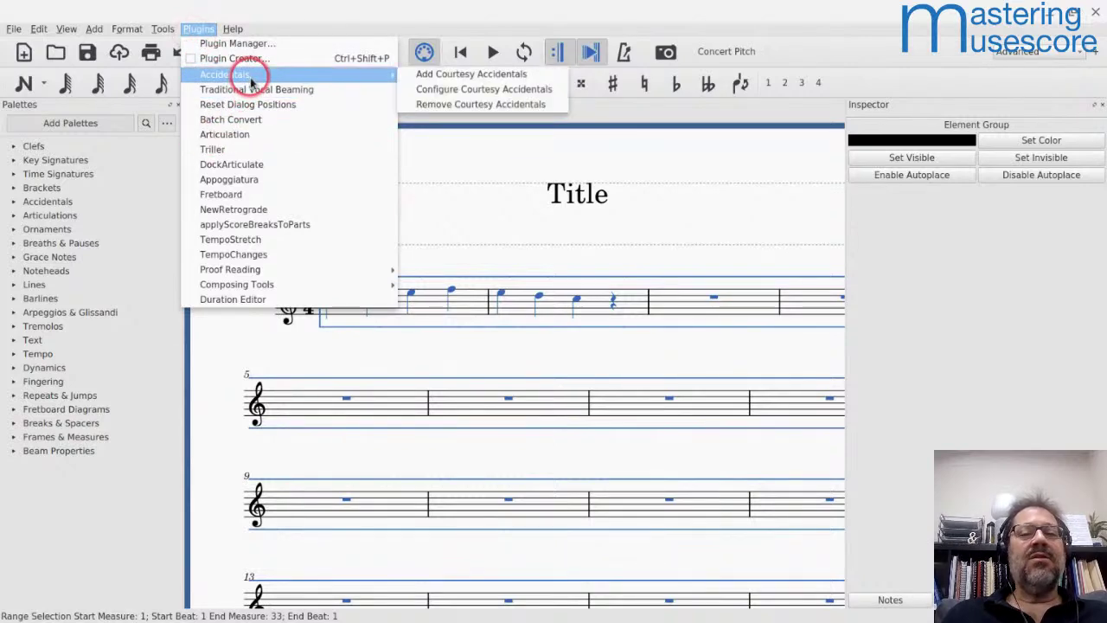
click(411, 75)
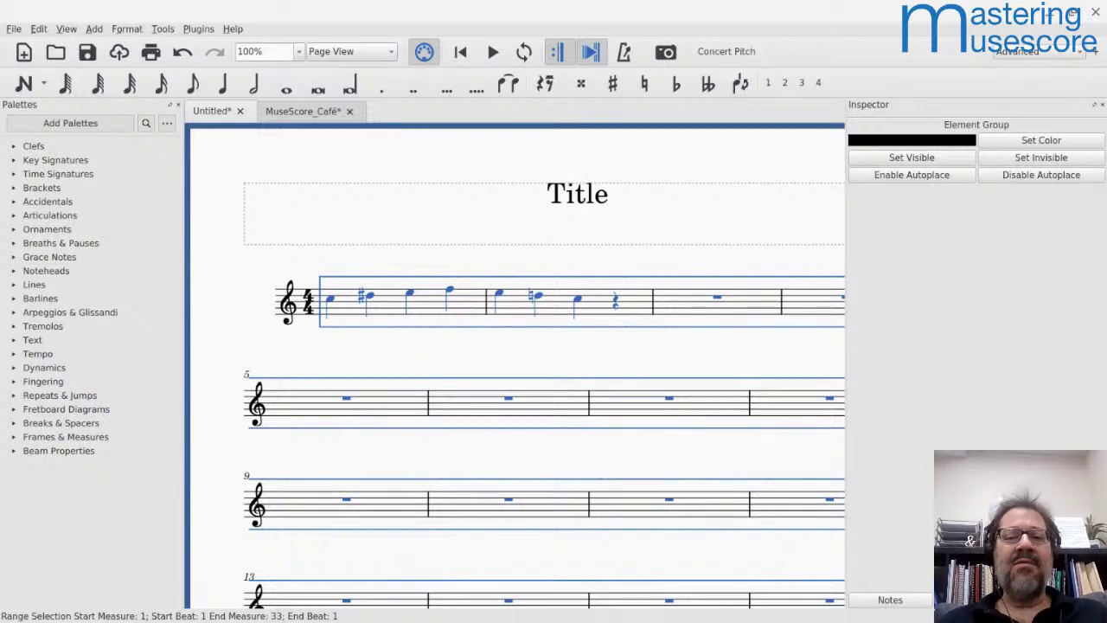
key(Escape)
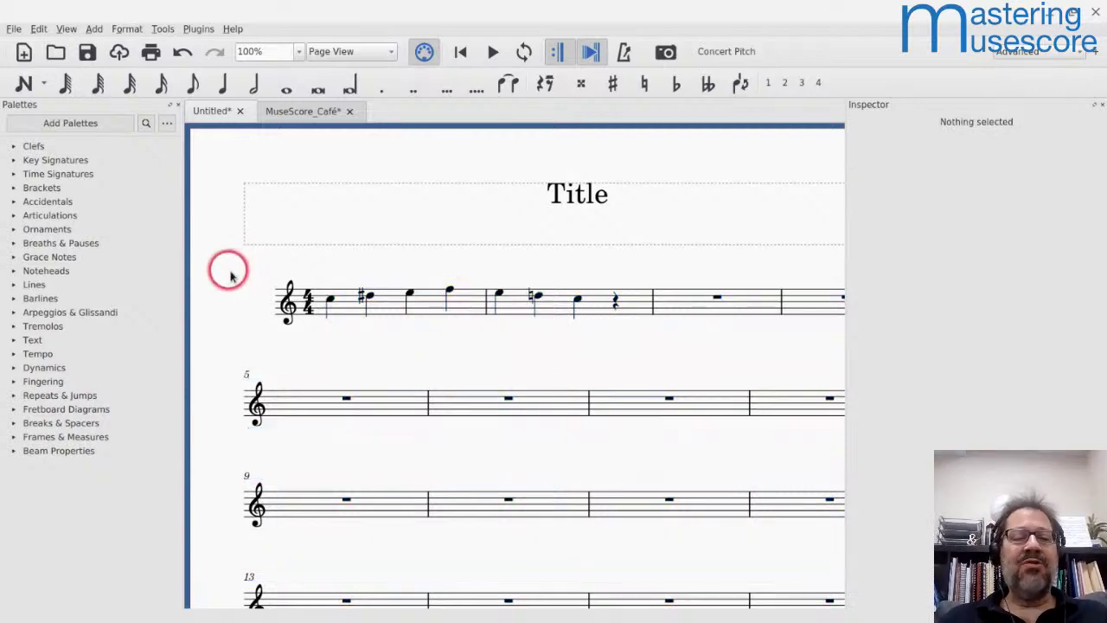
Step: Open the Plugin Creator and load count-note-beats.qml from the Plugins folder
click(197, 28)
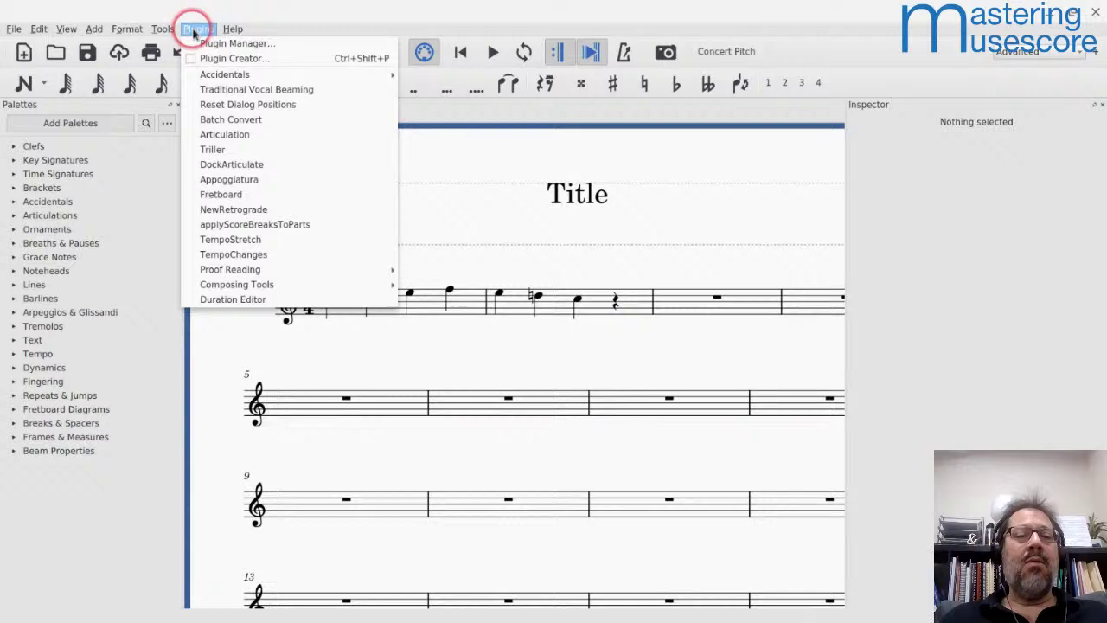
click(230, 59)
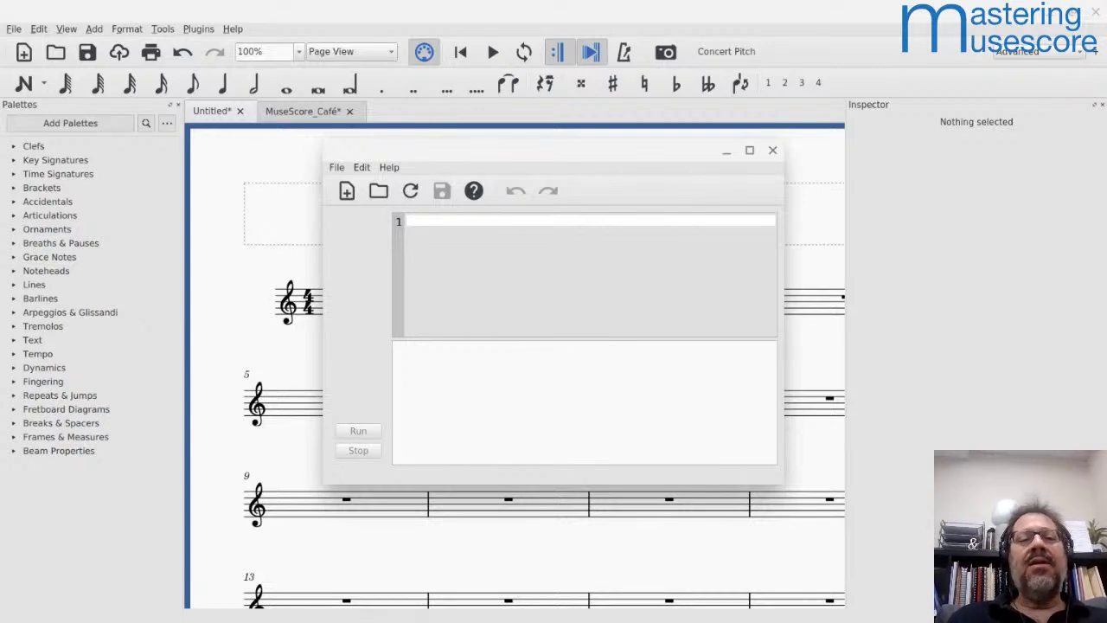
click(336, 169)
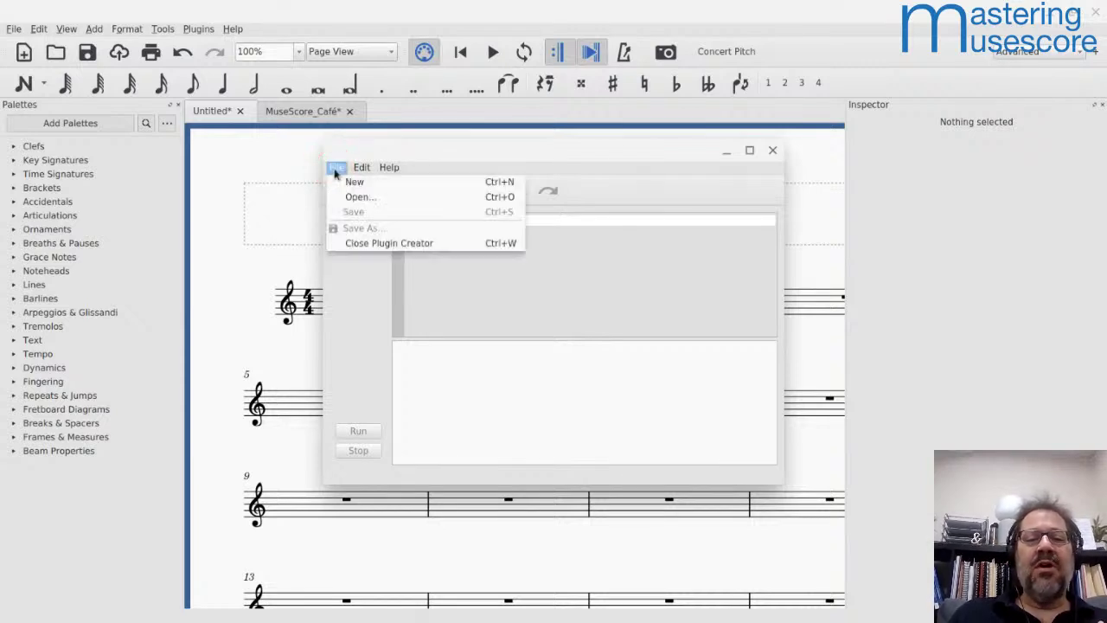
click(343, 181)
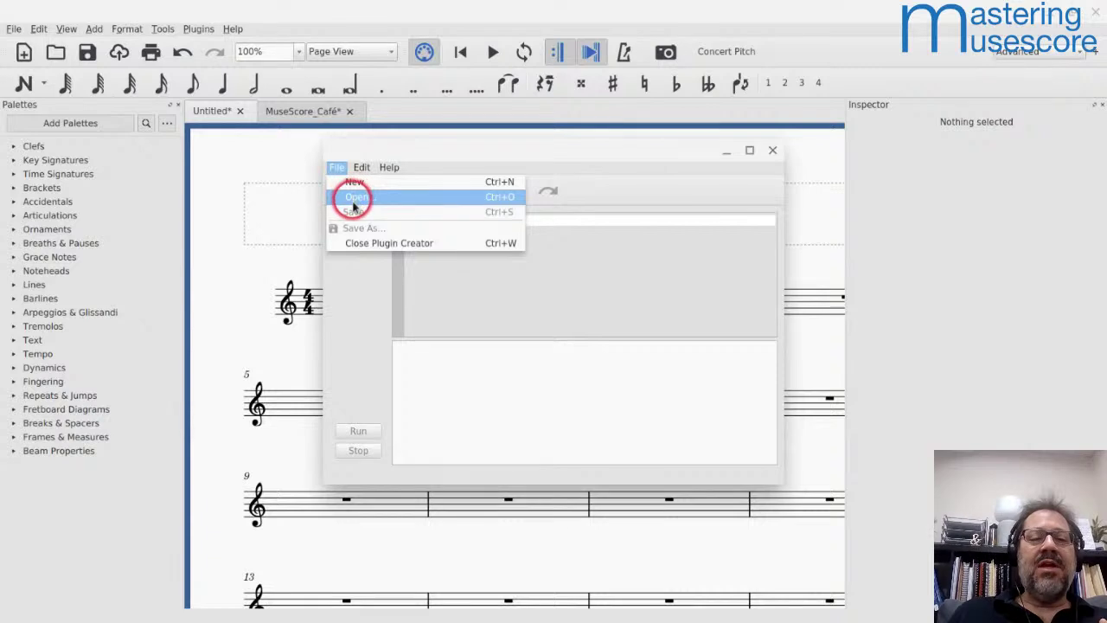
click(379, 191)
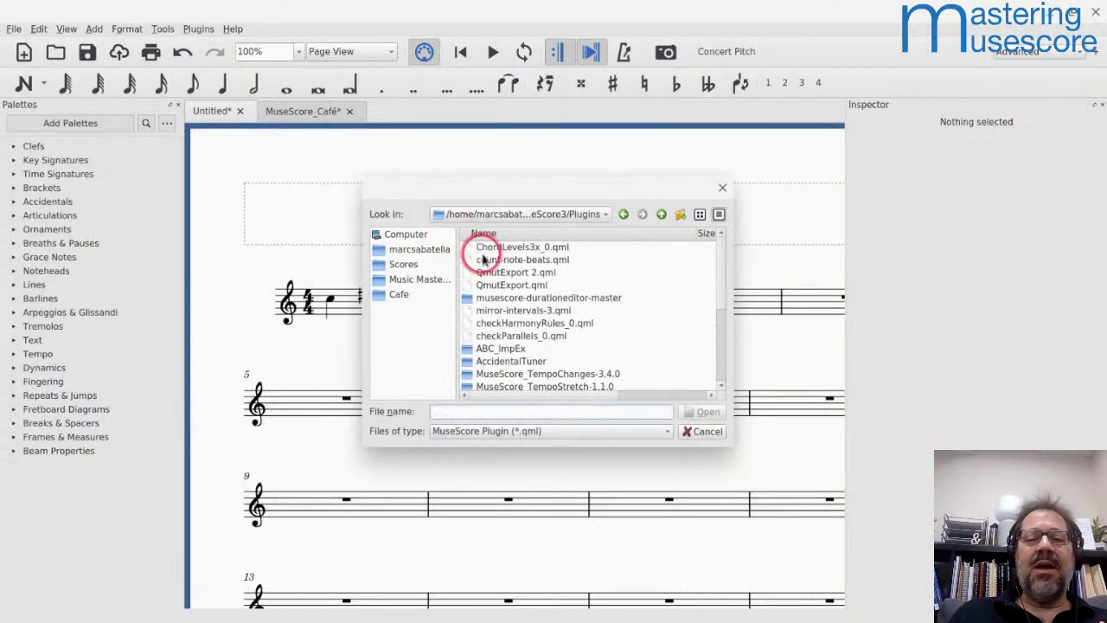
scroll(484, 260, up, 3)
scroll(480, 259, up, 3)
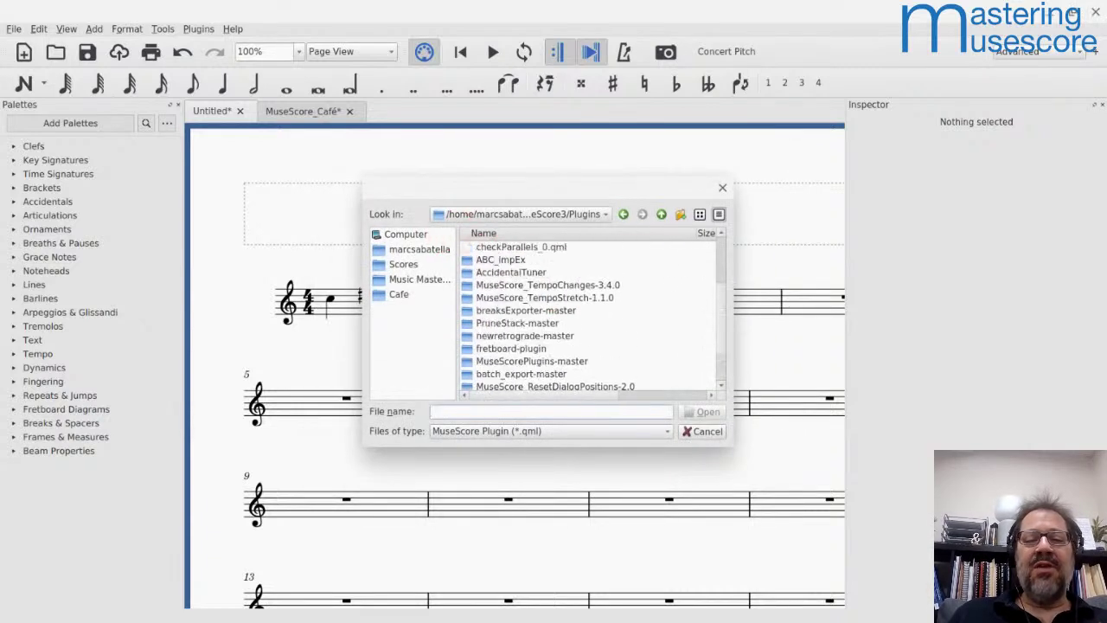
scroll(589, 315, up, 2)
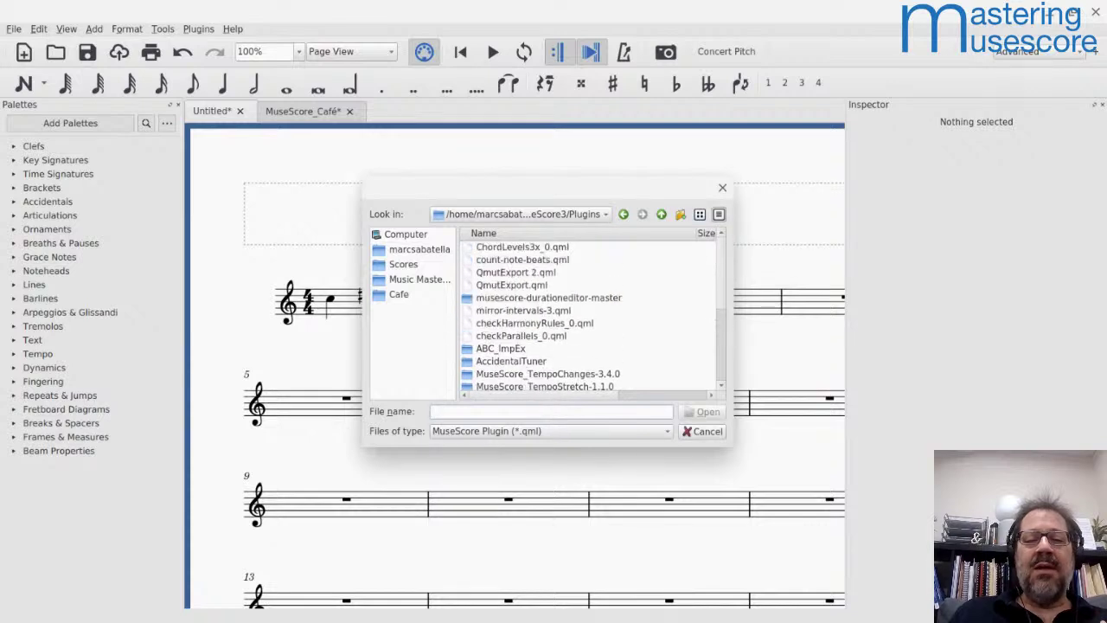
click(500, 260)
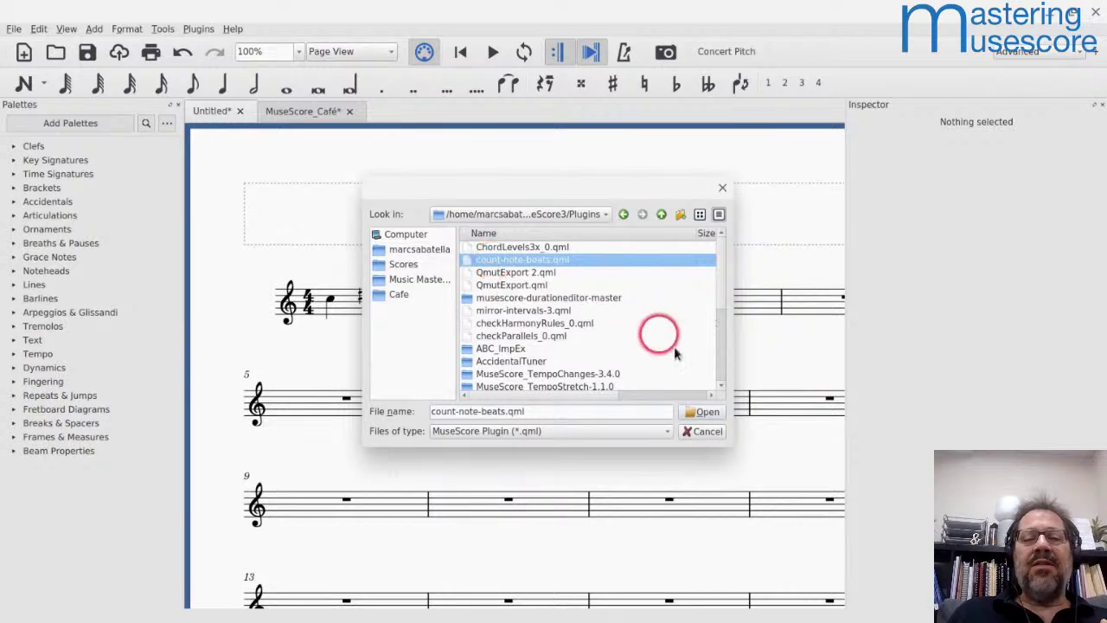
click(697, 412)
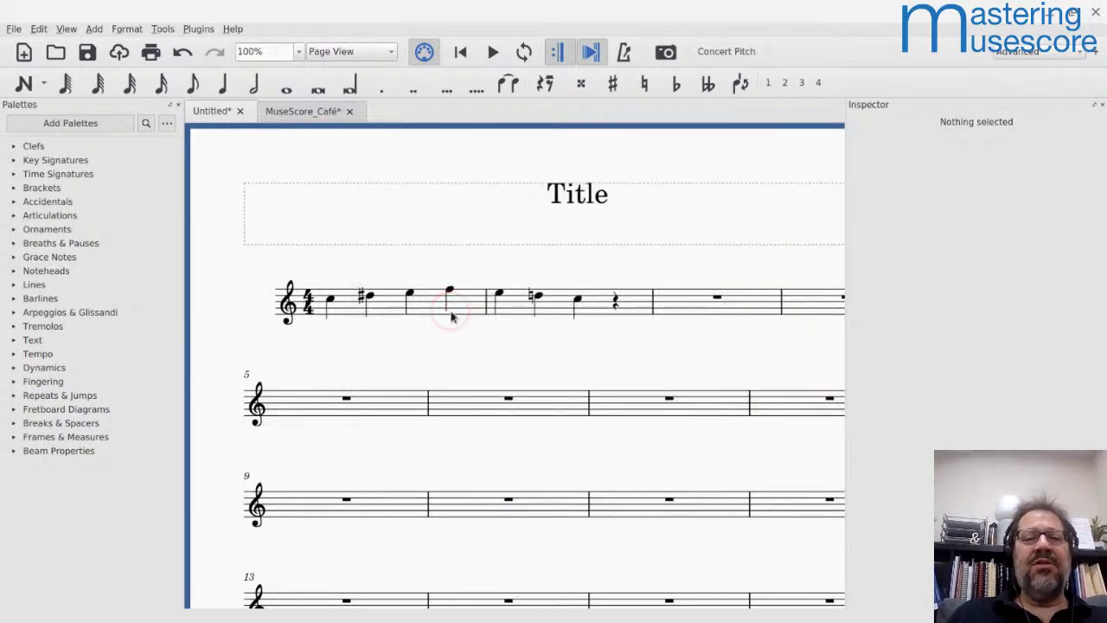
Step: Try to bring the hidden Plugin Creator window back into view
click(196, 28)
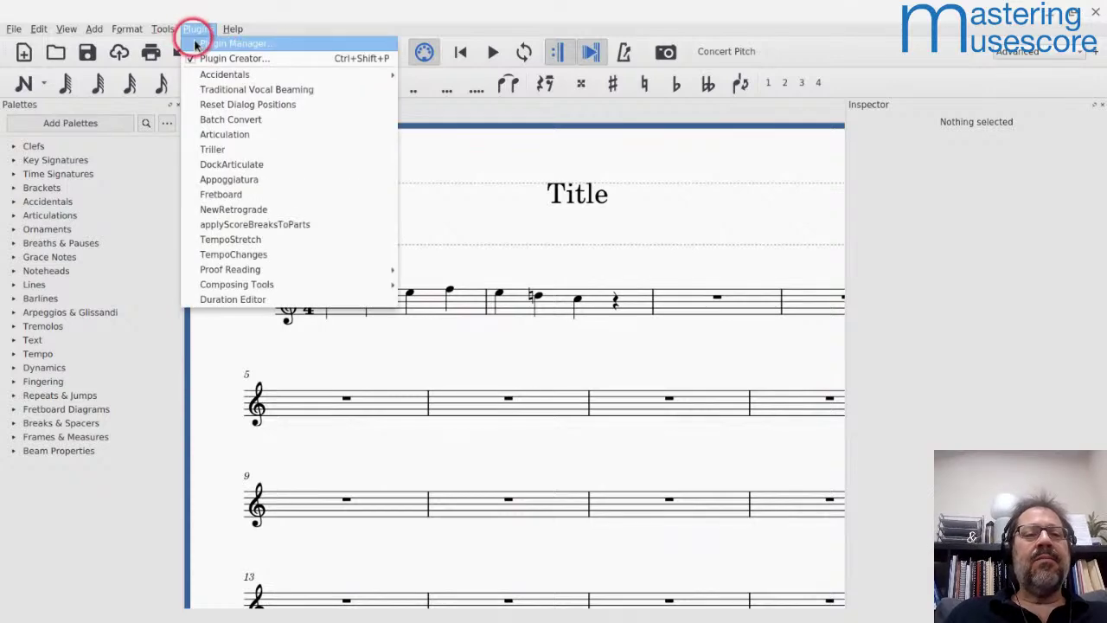
key(Escape)
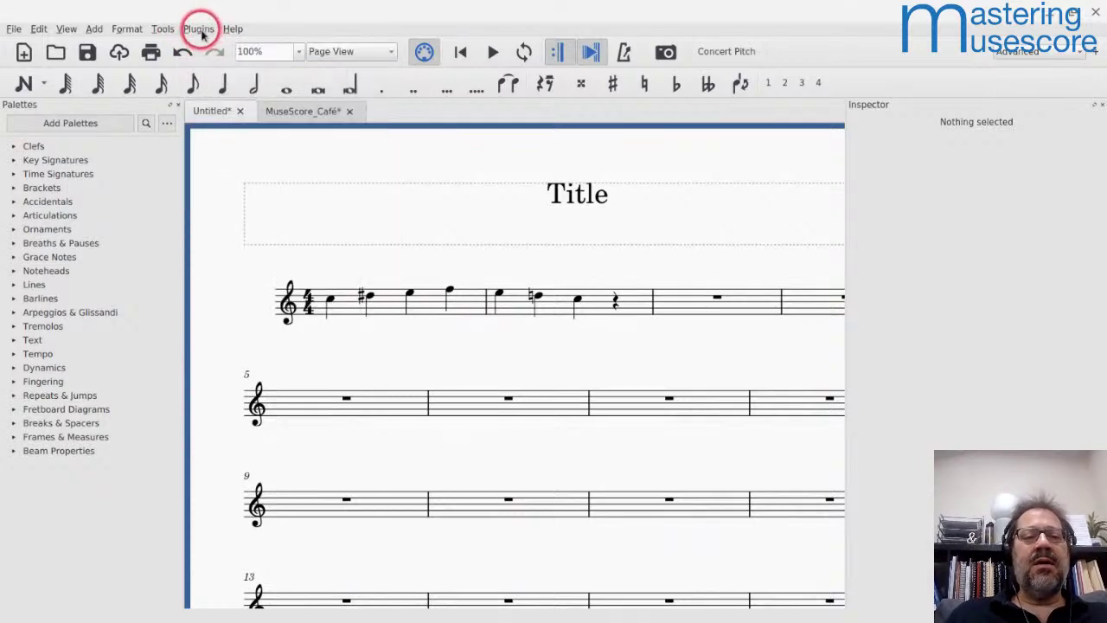
key(alt+Tab)
key(alt+Tab)
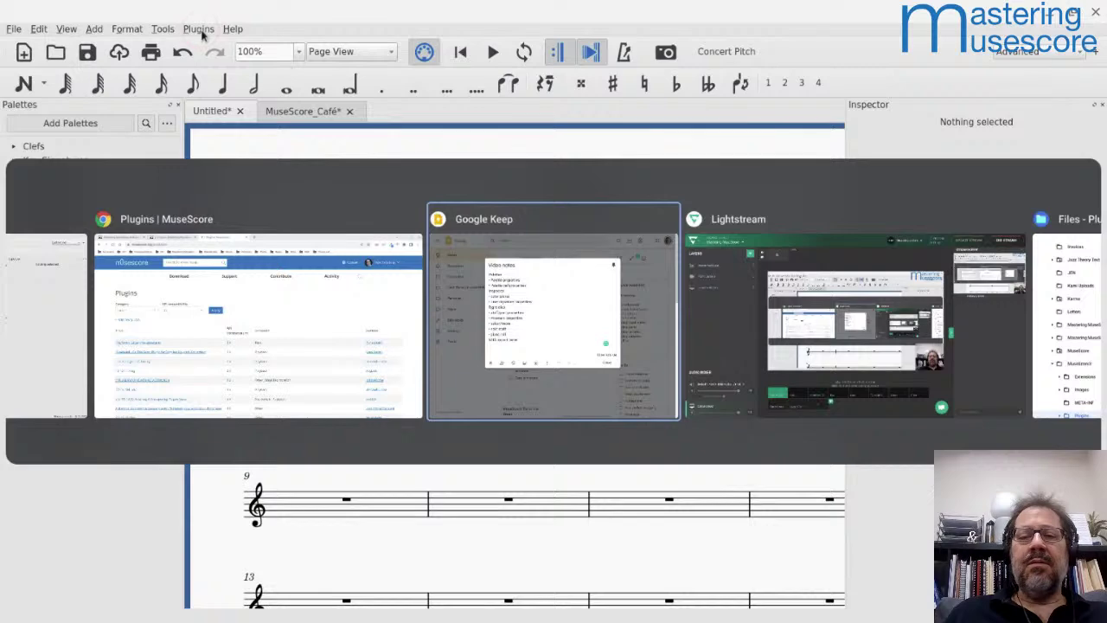
key(alt+shift+Tab)
key(alt+shift+Tab)
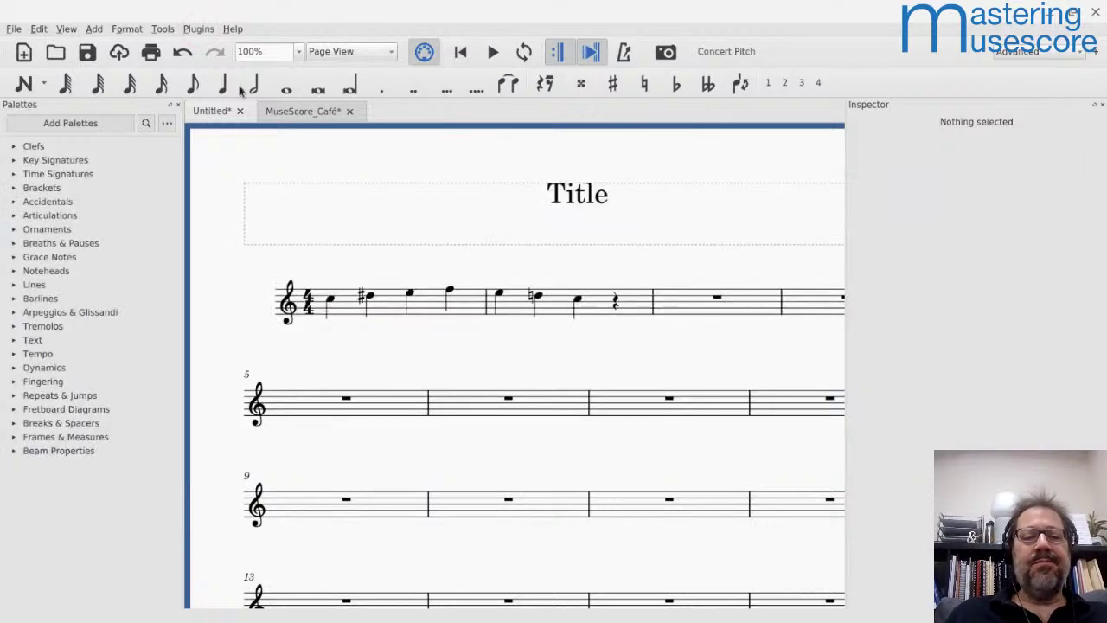
click(357, 245)
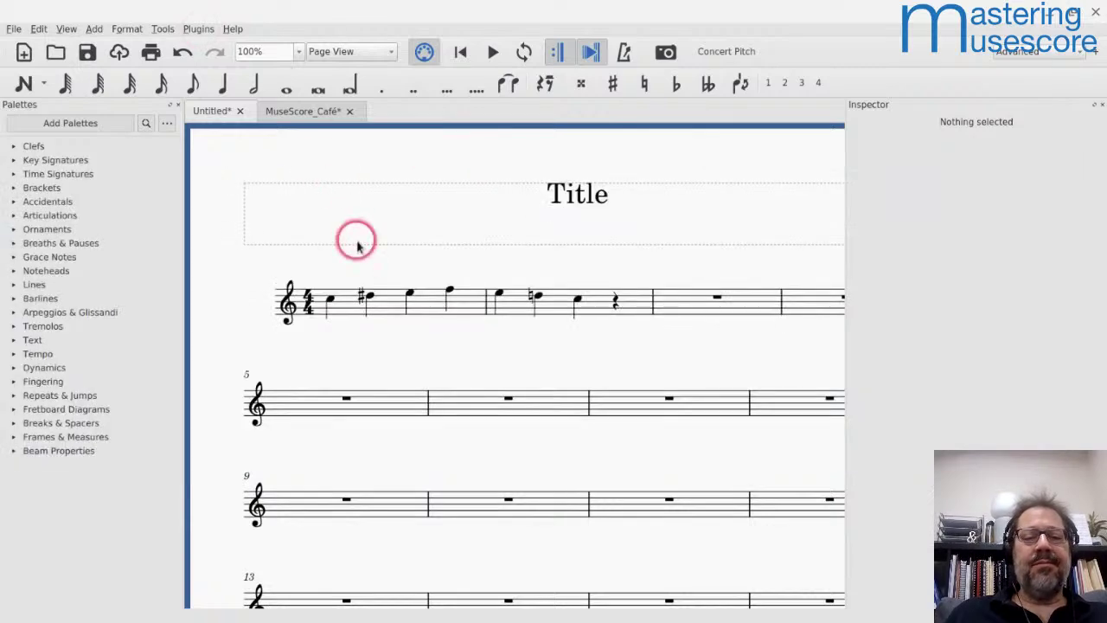
click(345, 311)
click(400, 505)
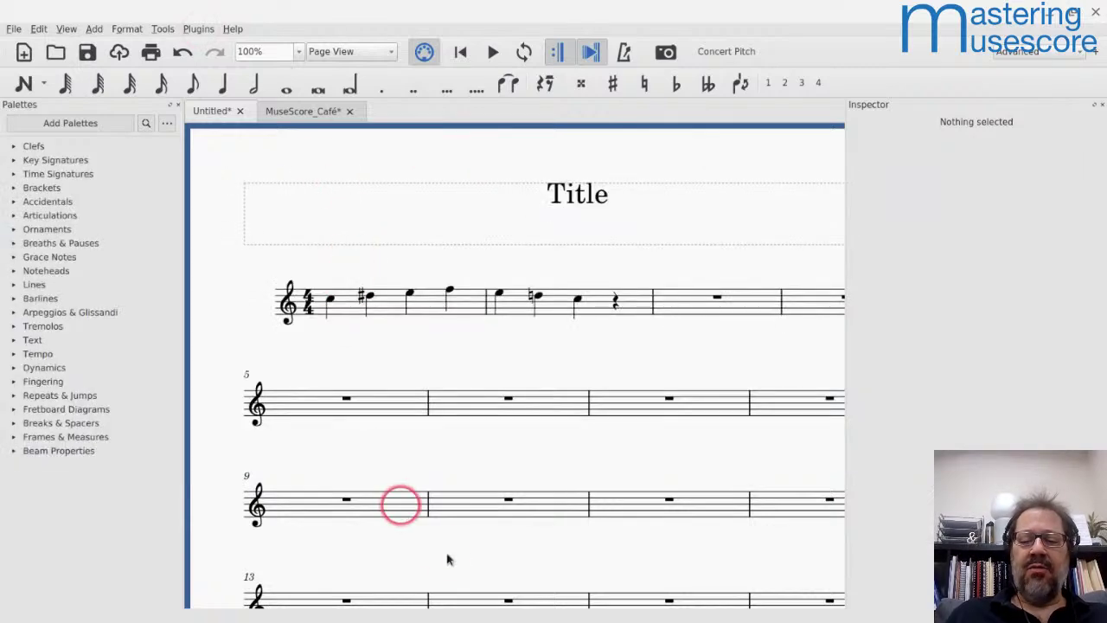
mouse_move(558, 621)
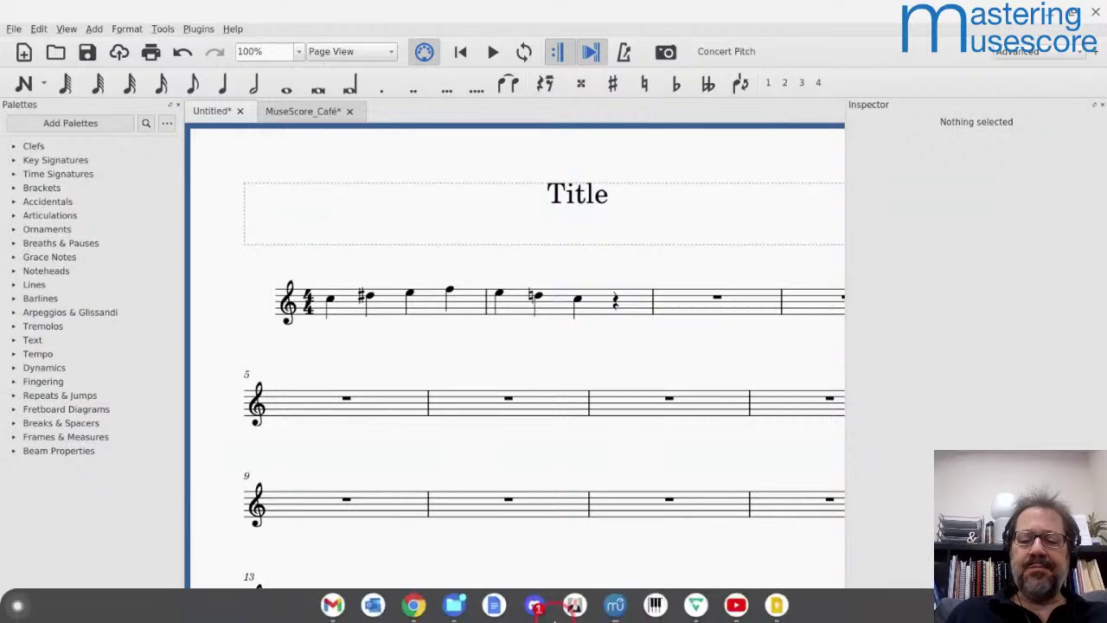
click(619, 605)
click(619, 606)
click(459, 347)
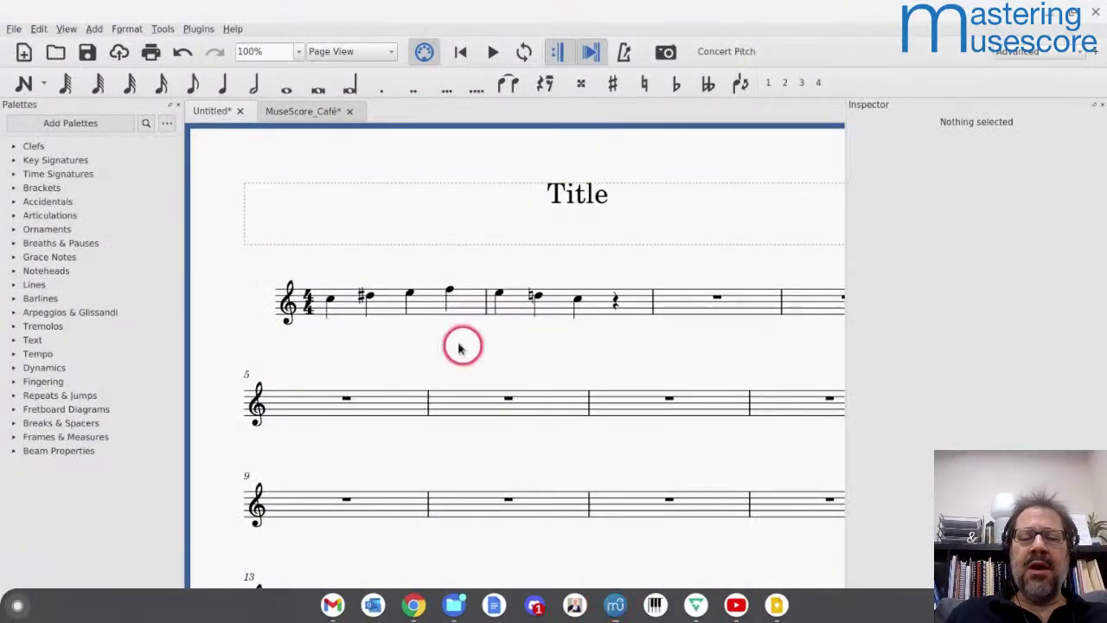
click(446, 339)
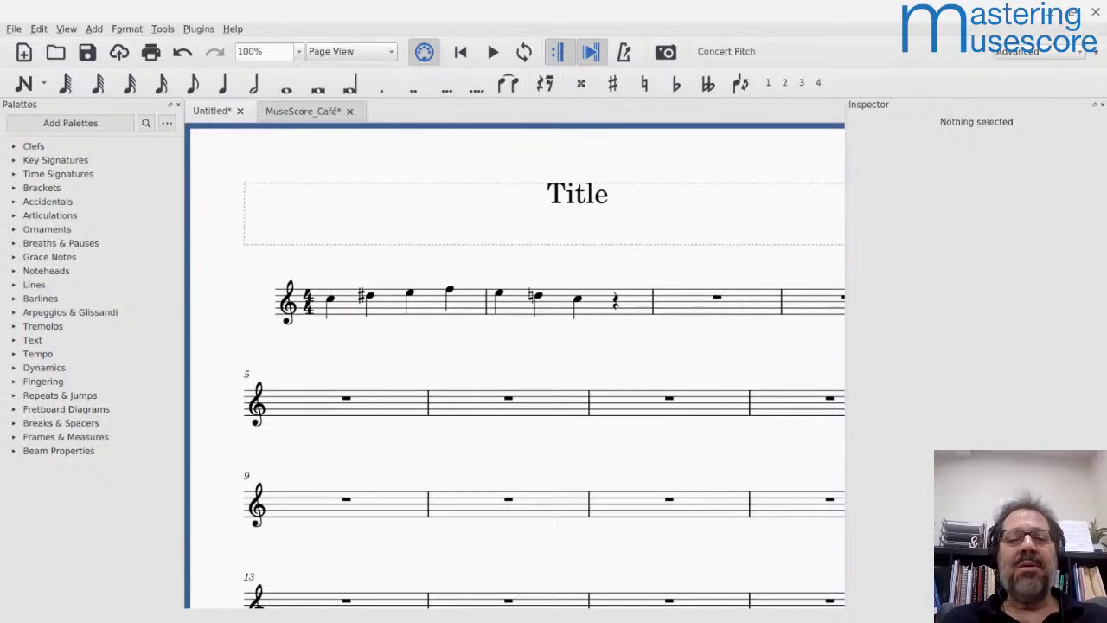
Step: Show the Plugin Creator again with the count-note-beats code and maximize its window
click(199, 30)
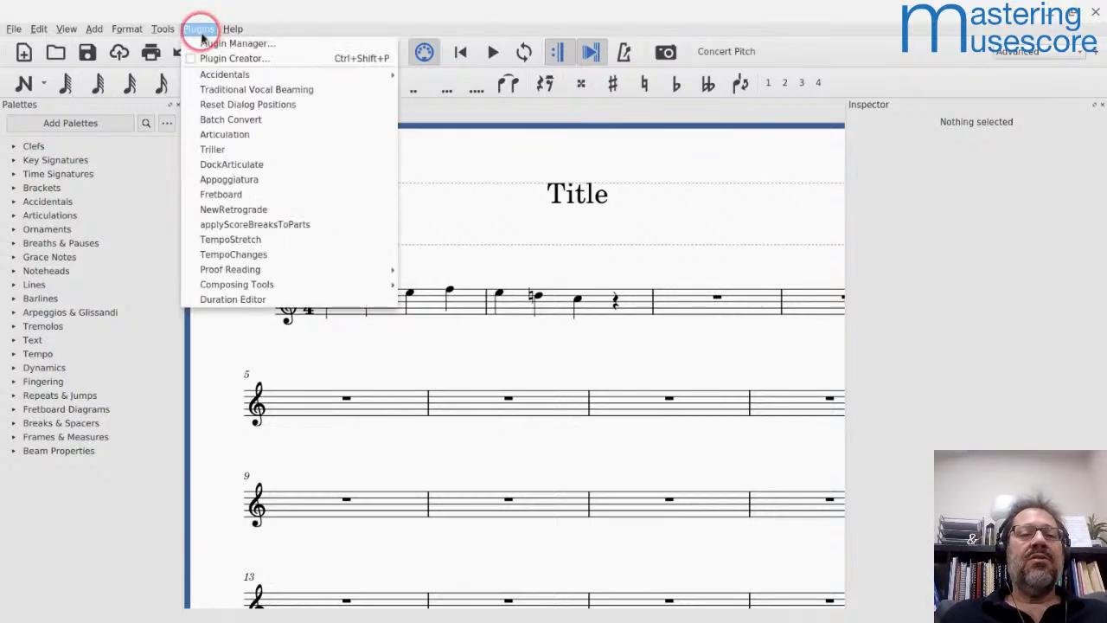
click(194, 57)
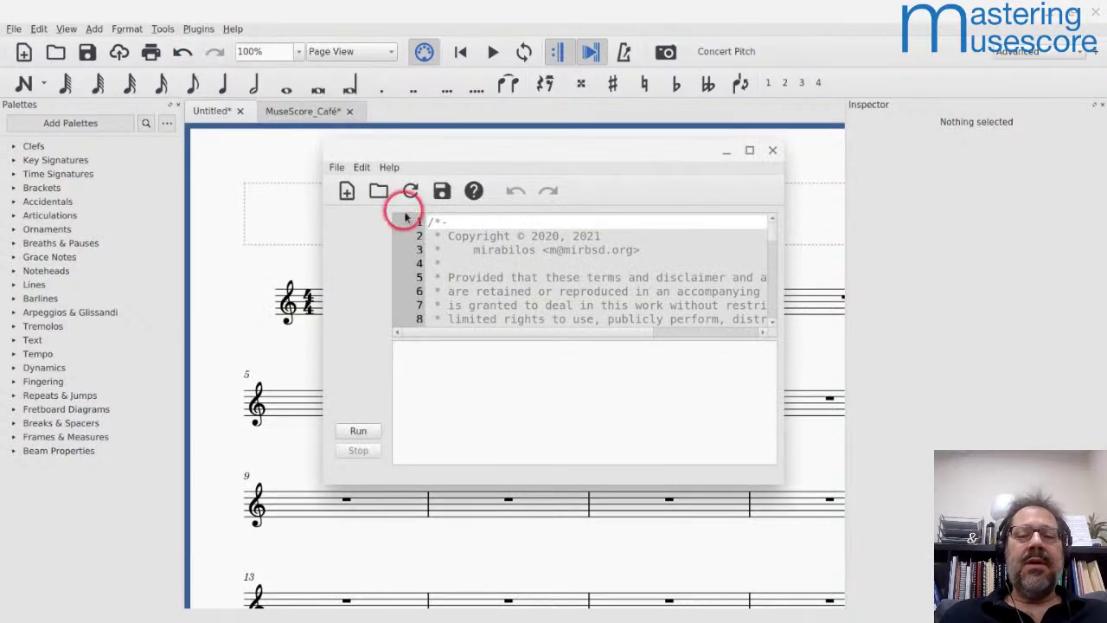
scroll(519, 294, down, 8)
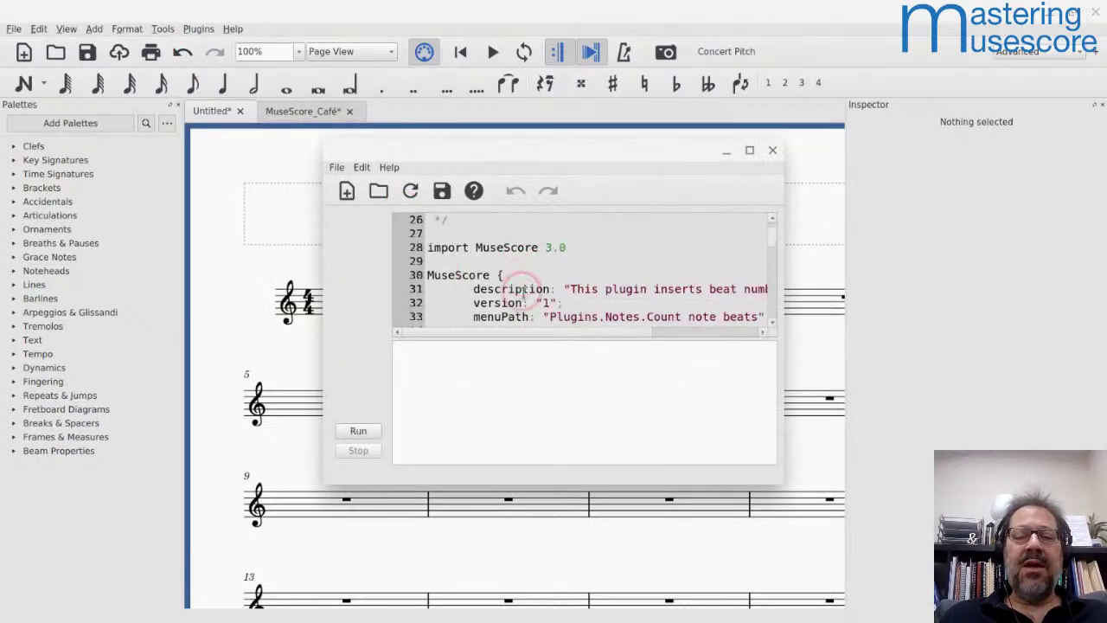
scroll(523, 289, down, 10)
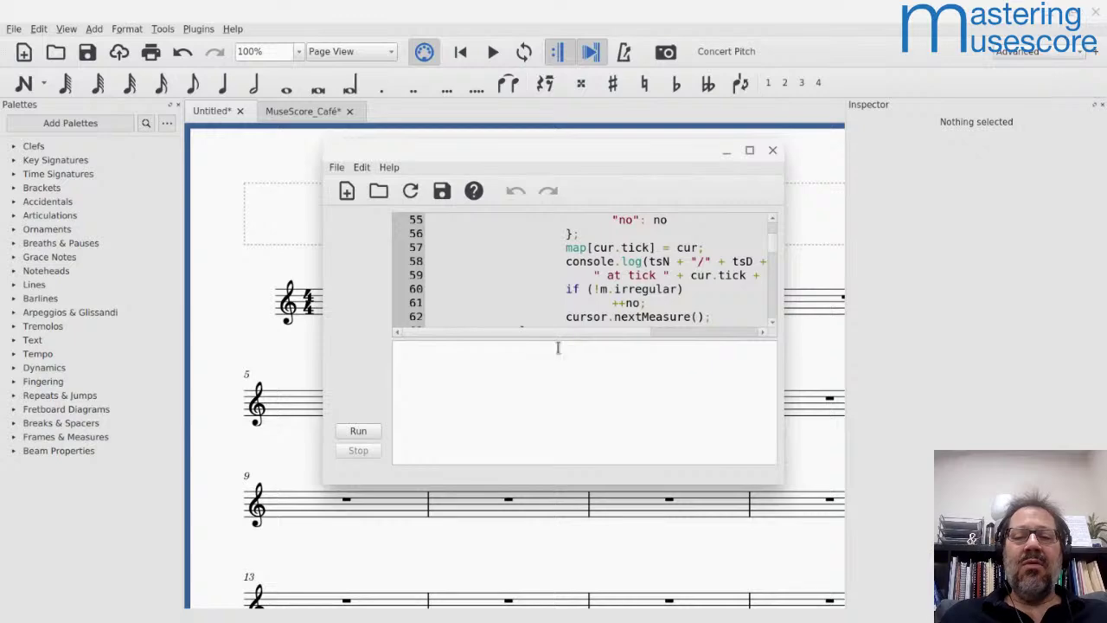
click(750, 154)
Step: Look through the count-note-beats plugin's code, including its measure map, position and element type functions
scroll(527, 236, down, 9)
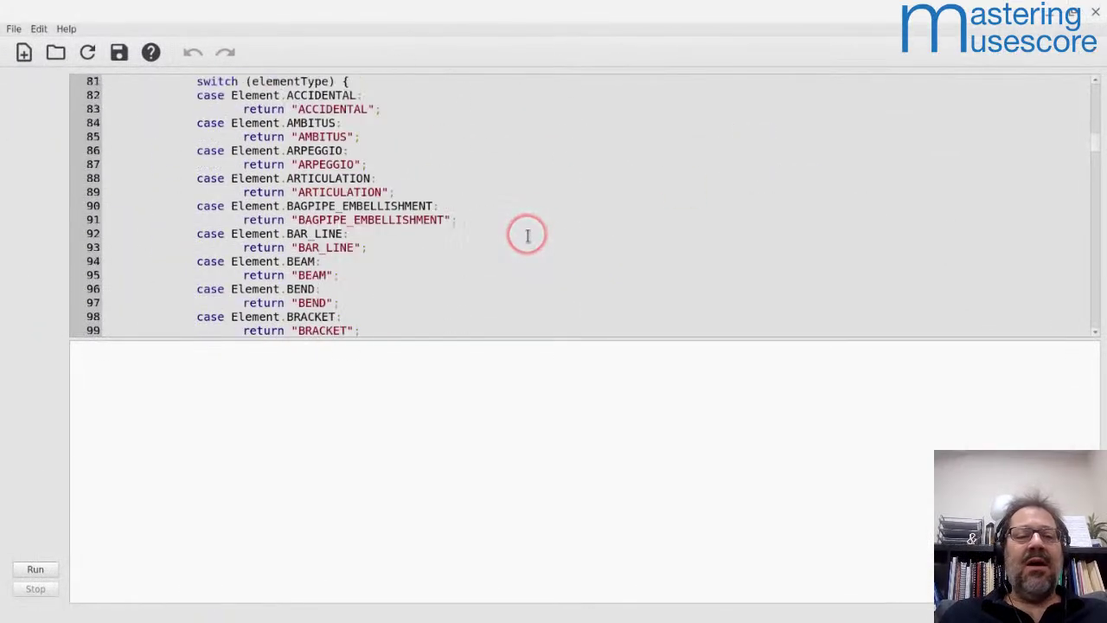
scroll(526, 236, down, 4)
scroll(525, 235, up, 12)
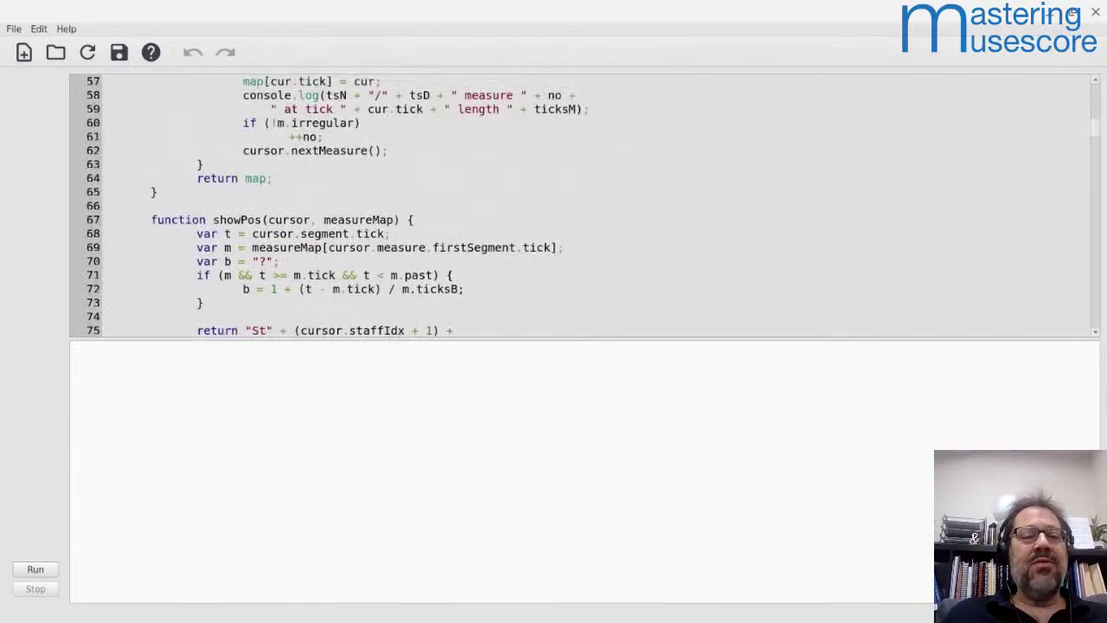
scroll(527, 236, up, 11)
scroll(527, 236, down, 8)
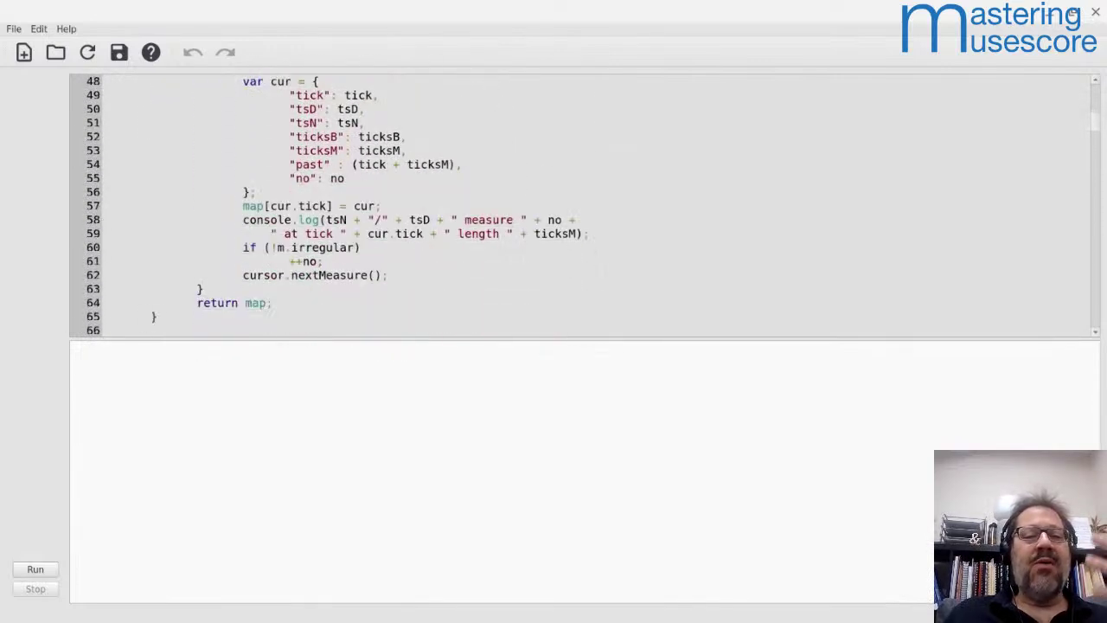
scroll(526, 236, down, 1)
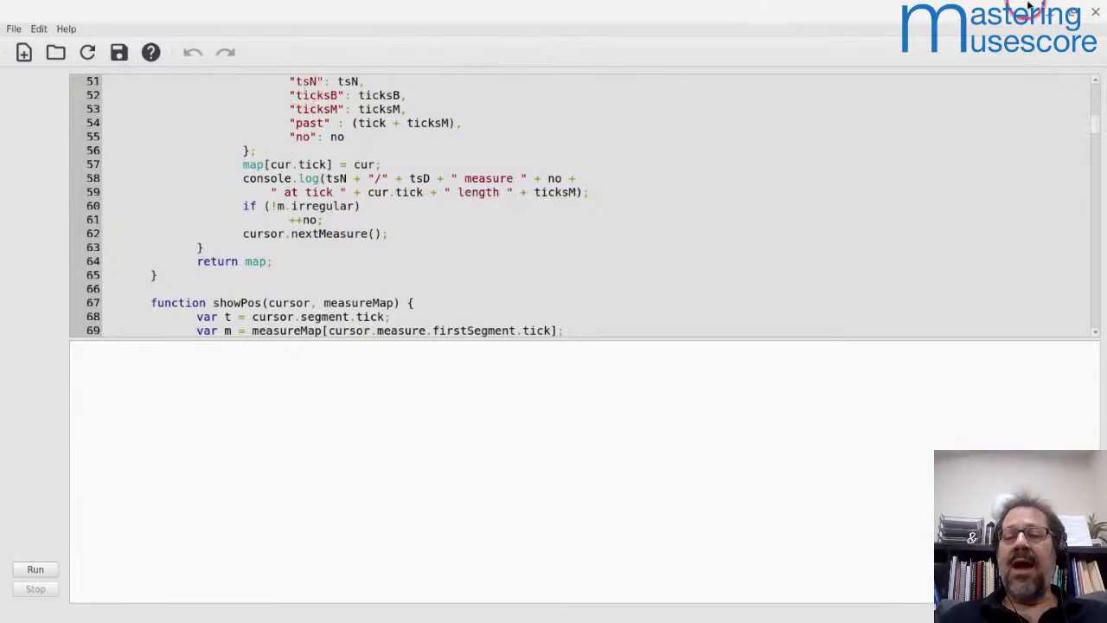
Step: Close the Plugin Creator and review the list of installed plugin commands
click(1097, 11)
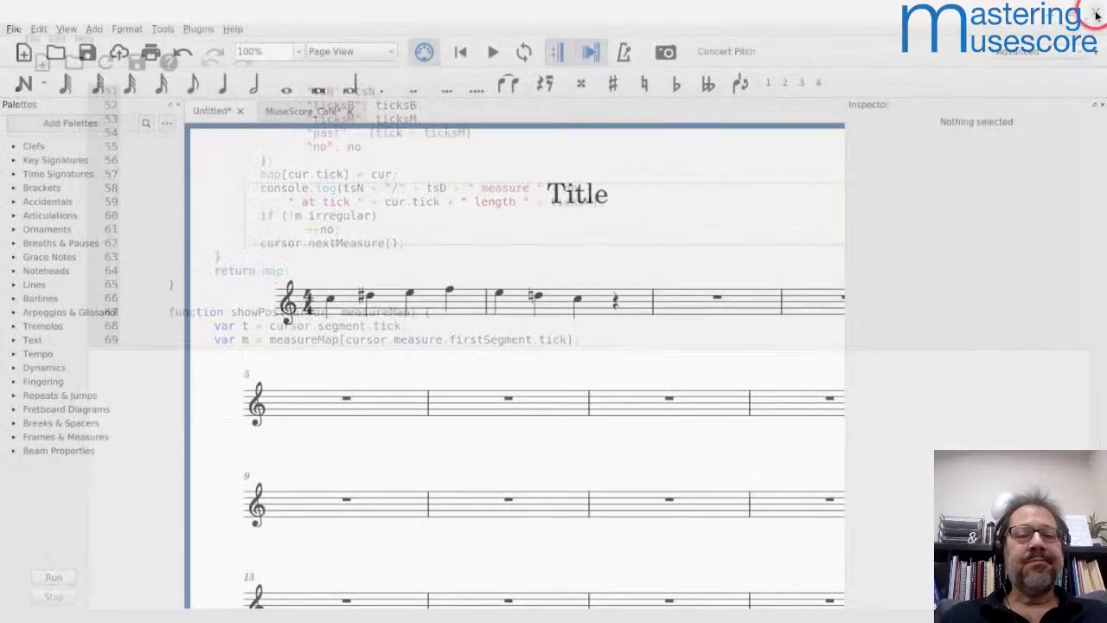
click(197, 31)
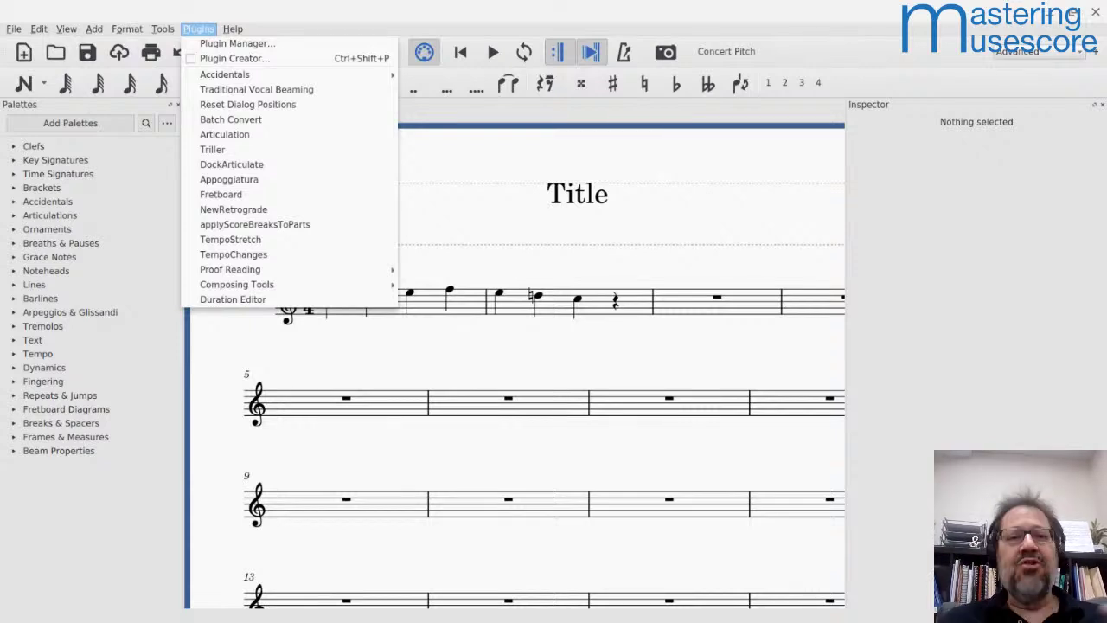
click(199, 31)
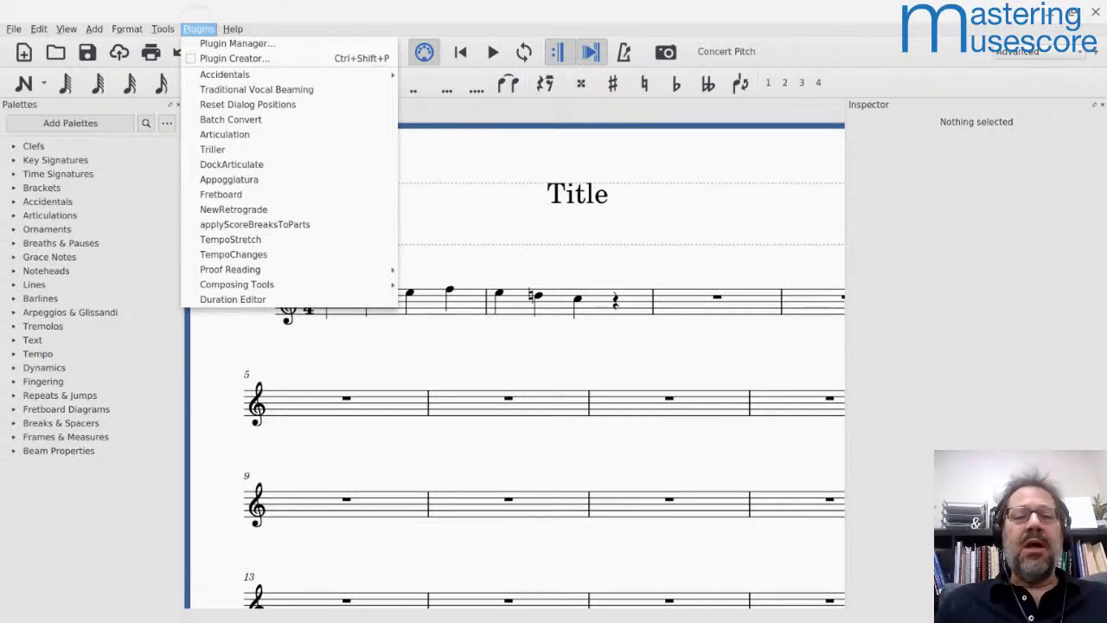
Step: Check MuseScore's version and revision in its About information, then close it
click(234, 29)
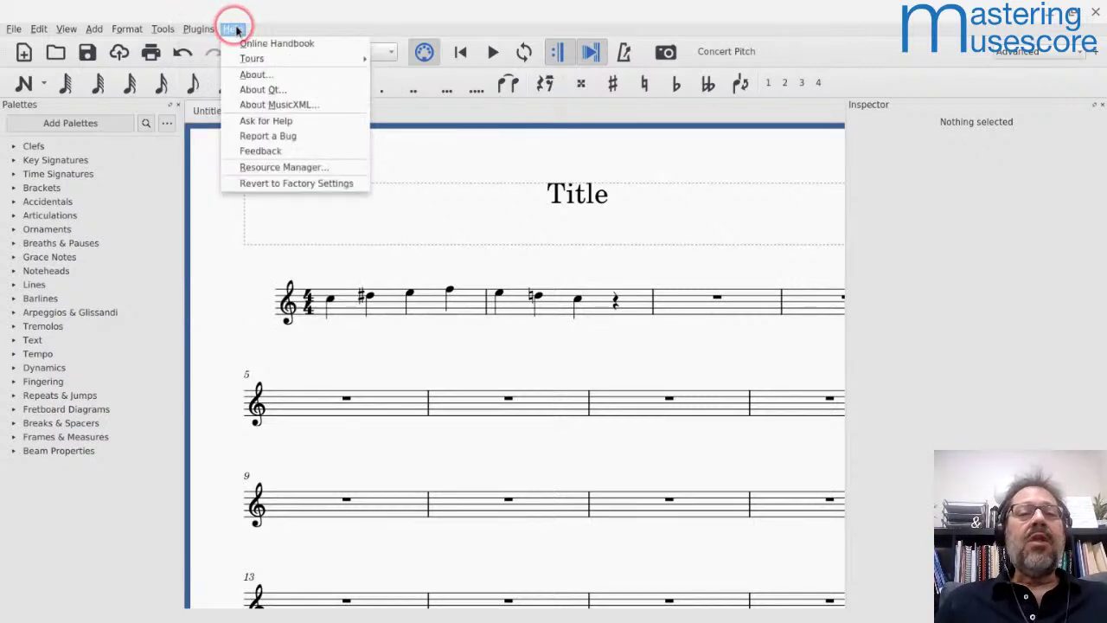
click(243, 78)
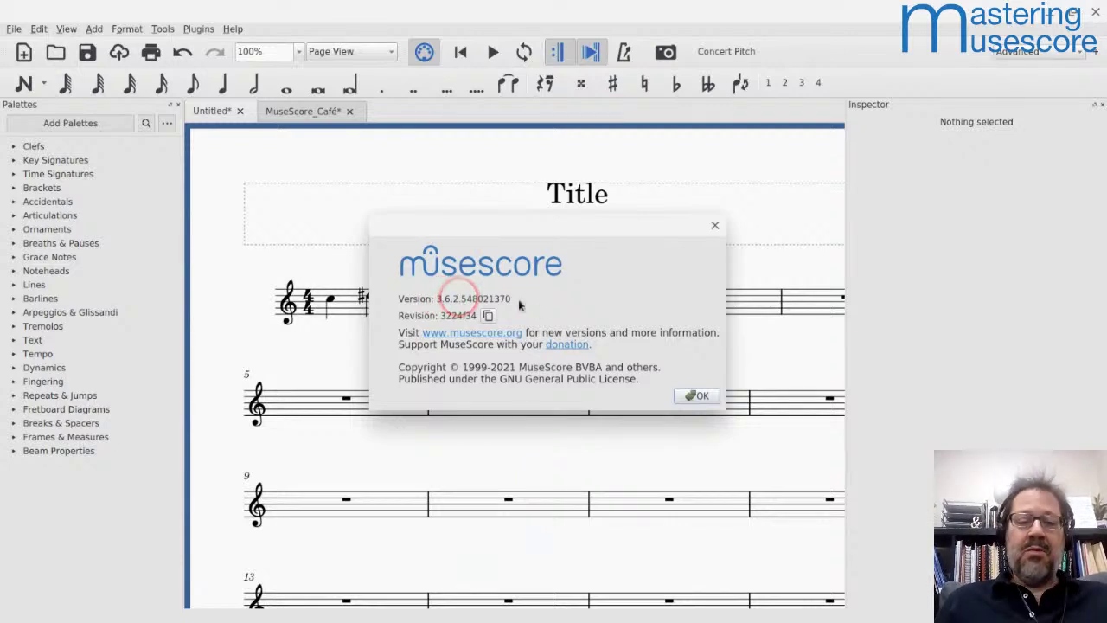
click(690, 397)
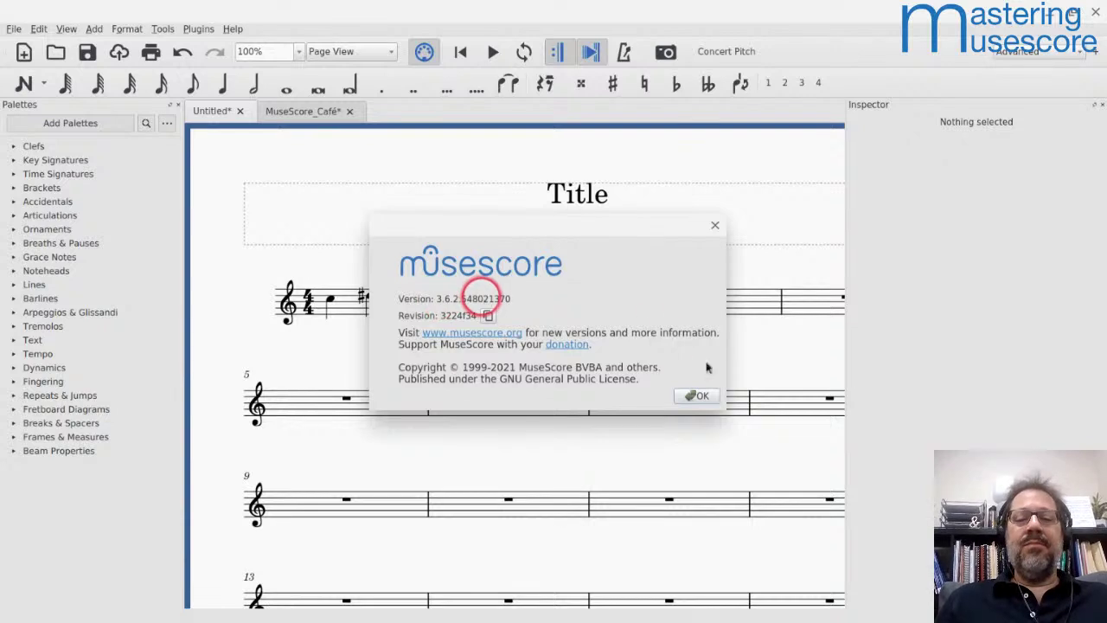
click(700, 396)
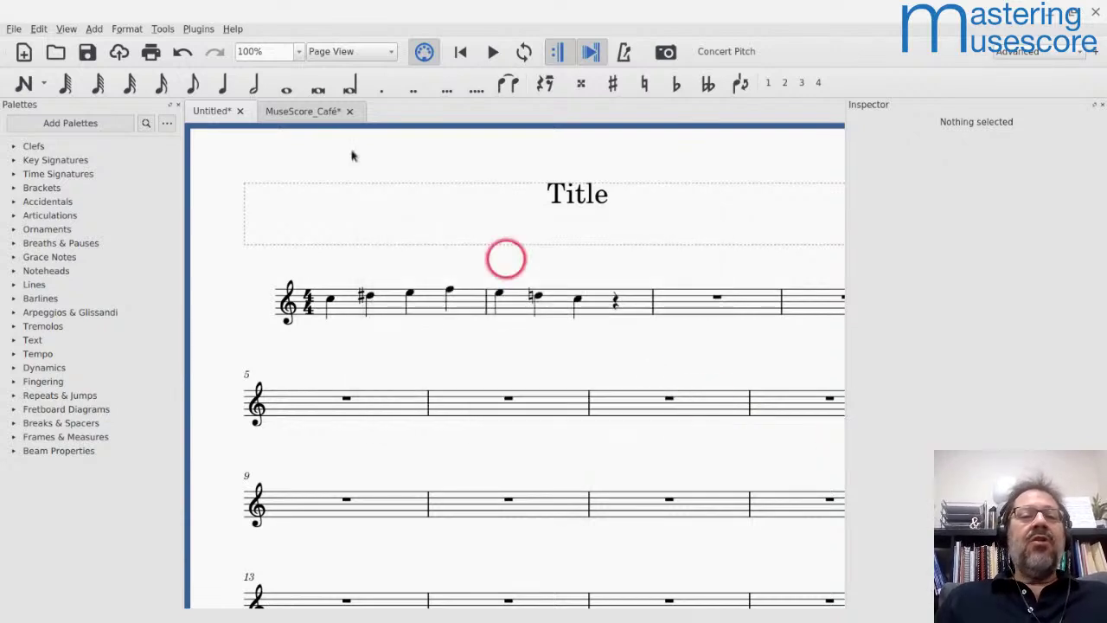
Step: View the About Qt information with its version and licensing details, then close it
click(234, 28)
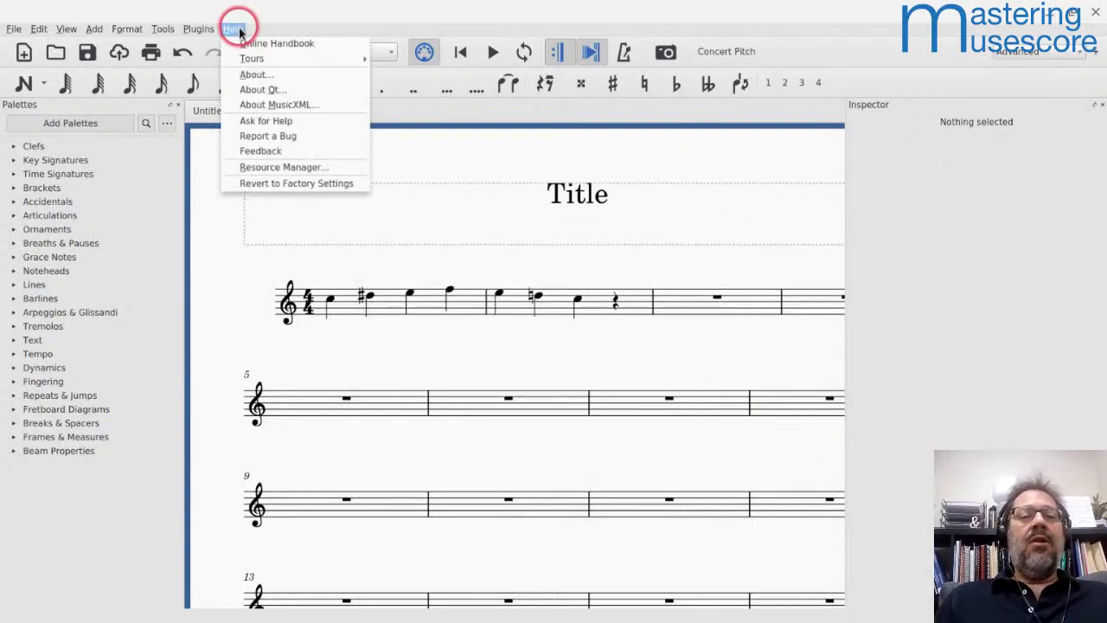
click(271, 89)
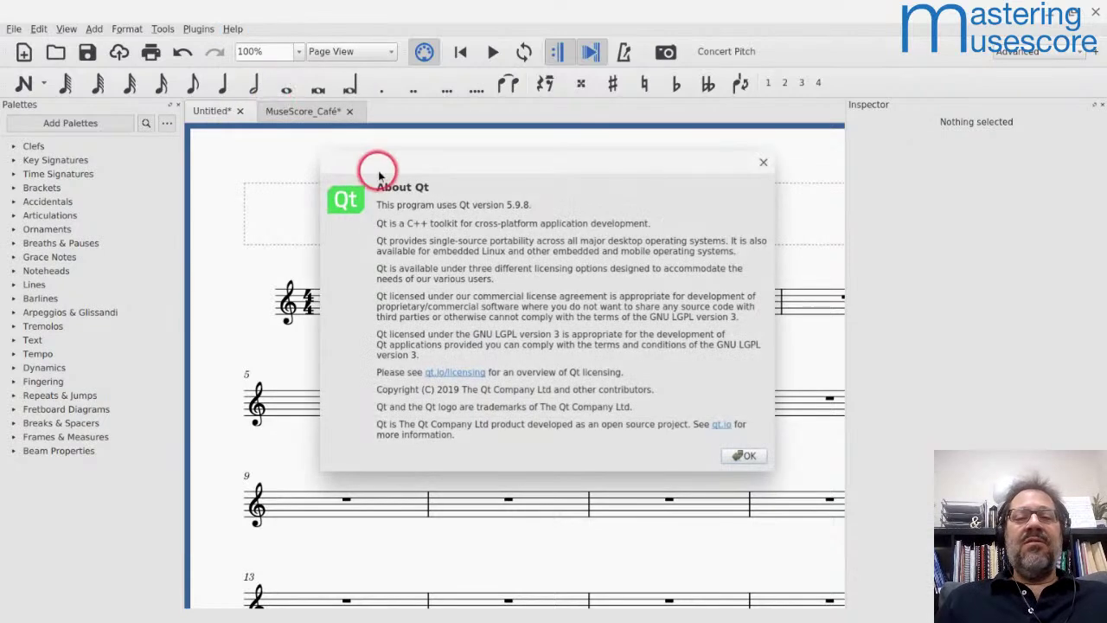
drag(430, 163, 464, 61)
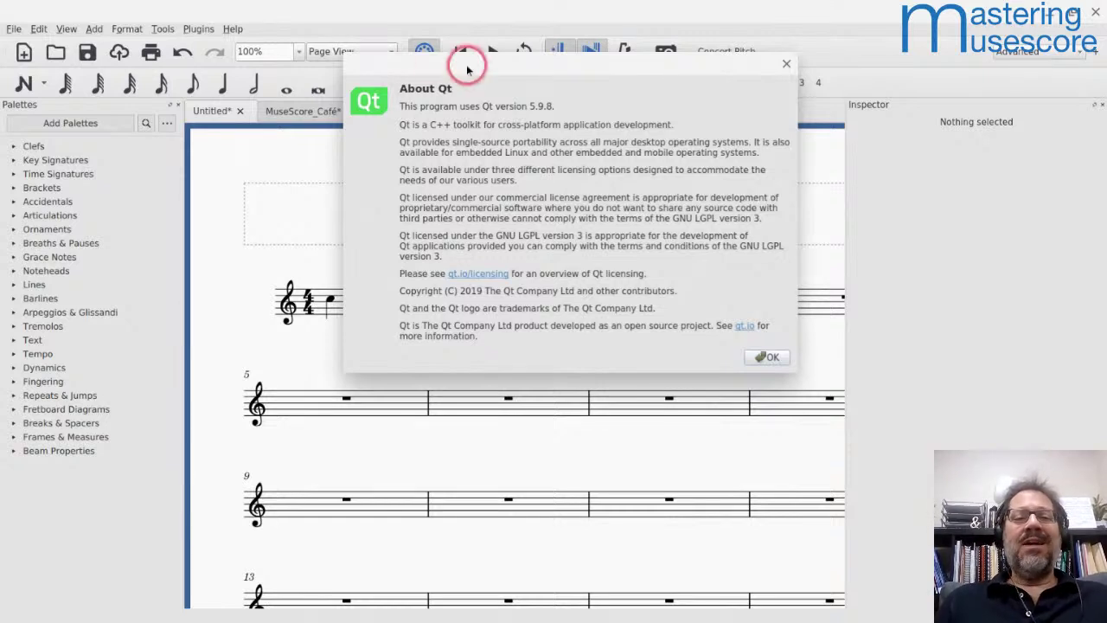
drag(487, 60, 449, 157)
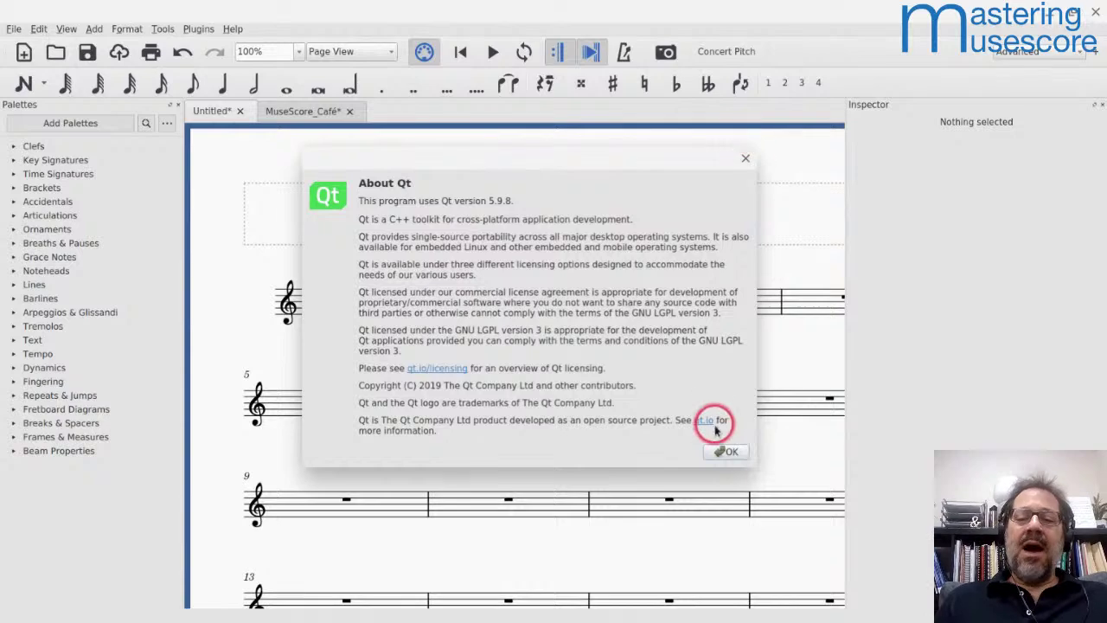
click(725, 451)
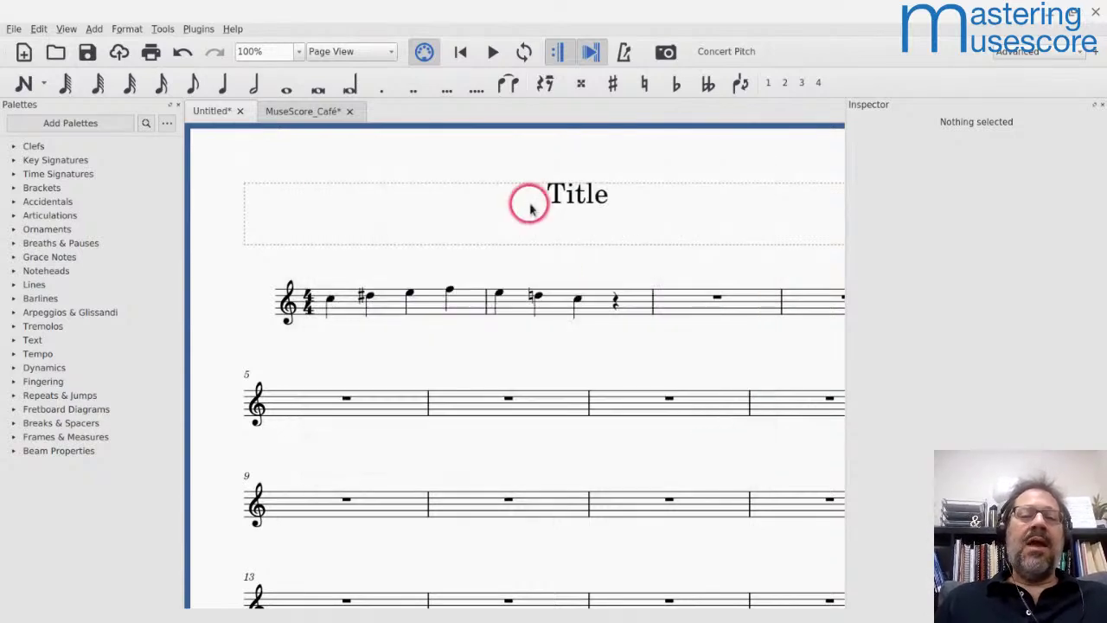
Step: View the About MusicXML information with its licence agreement links, then close it
click(231, 30)
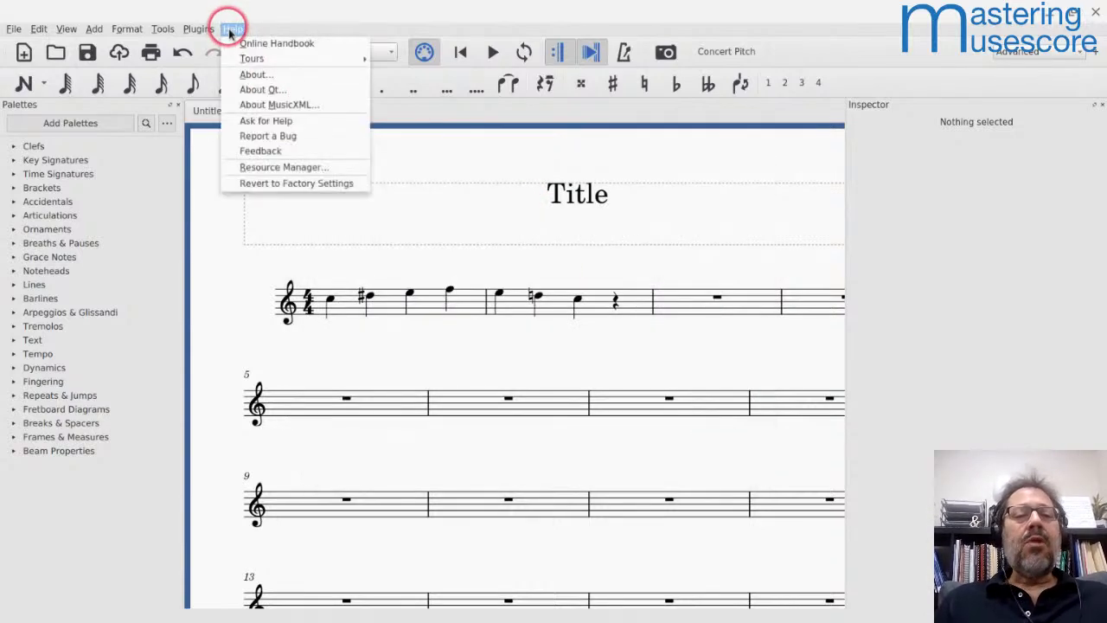
click(258, 105)
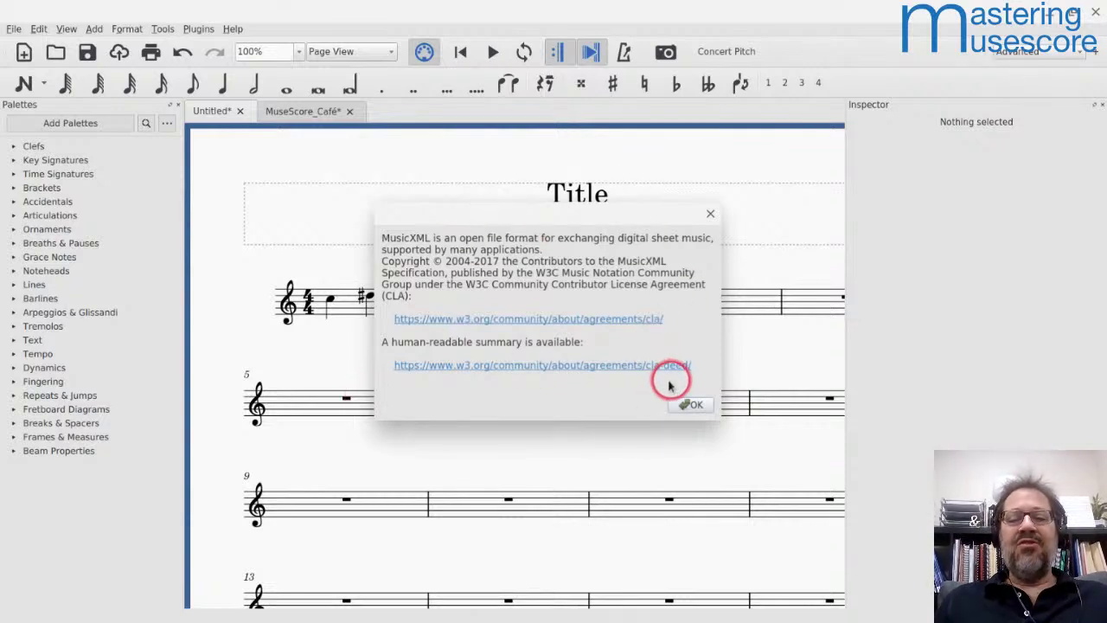
click(687, 404)
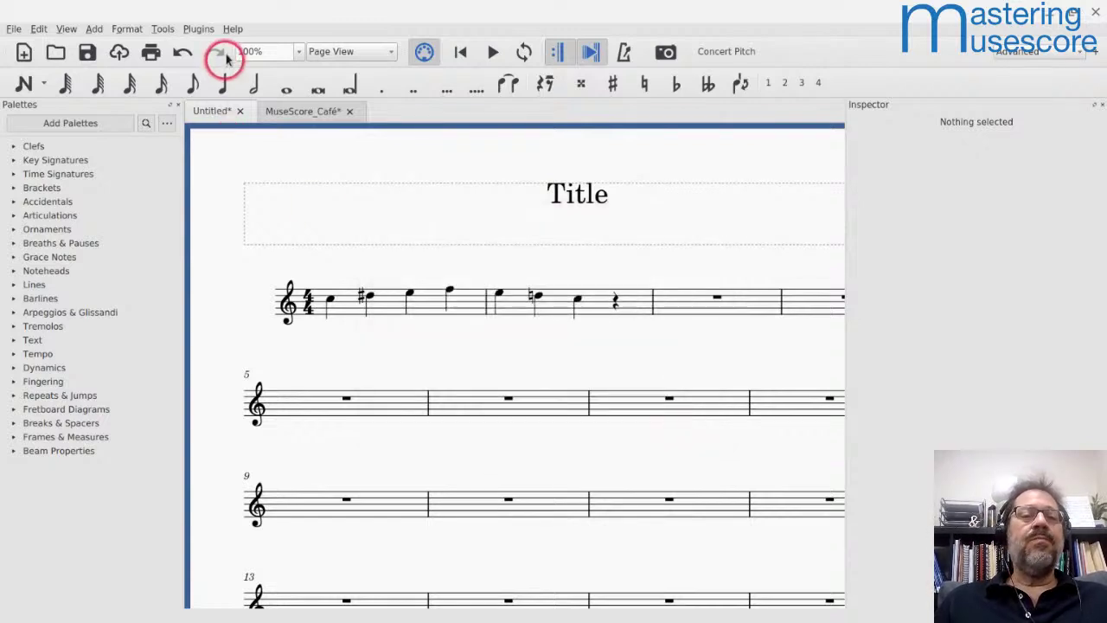
Step: Open the Resource Manager to see the available extensions
click(204, 30)
click(229, 31)
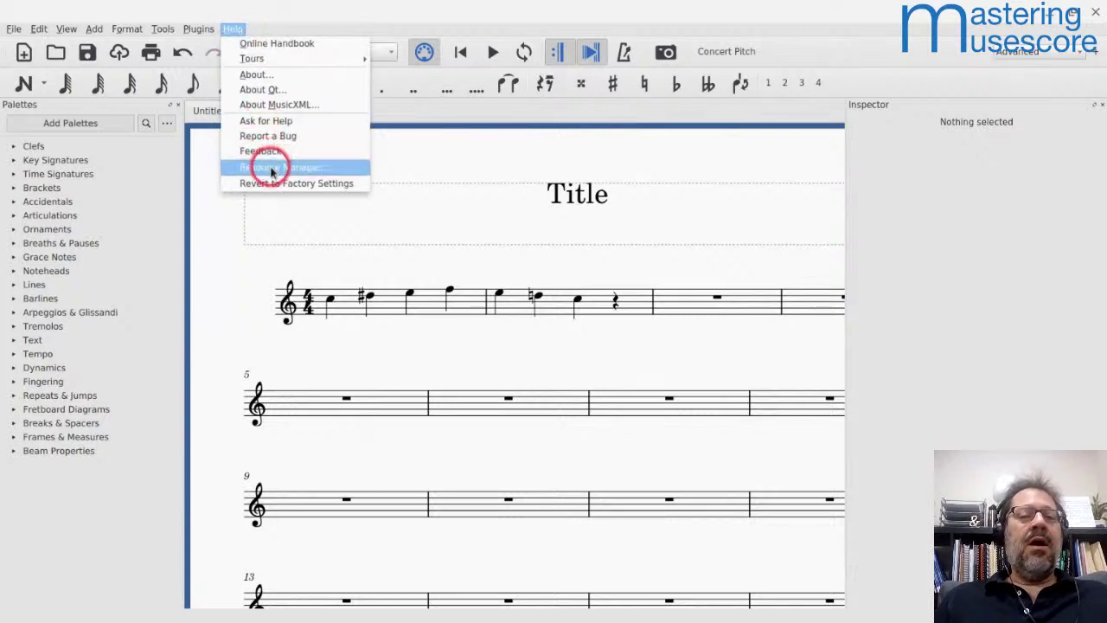
drag(263, 175, 275, 174)
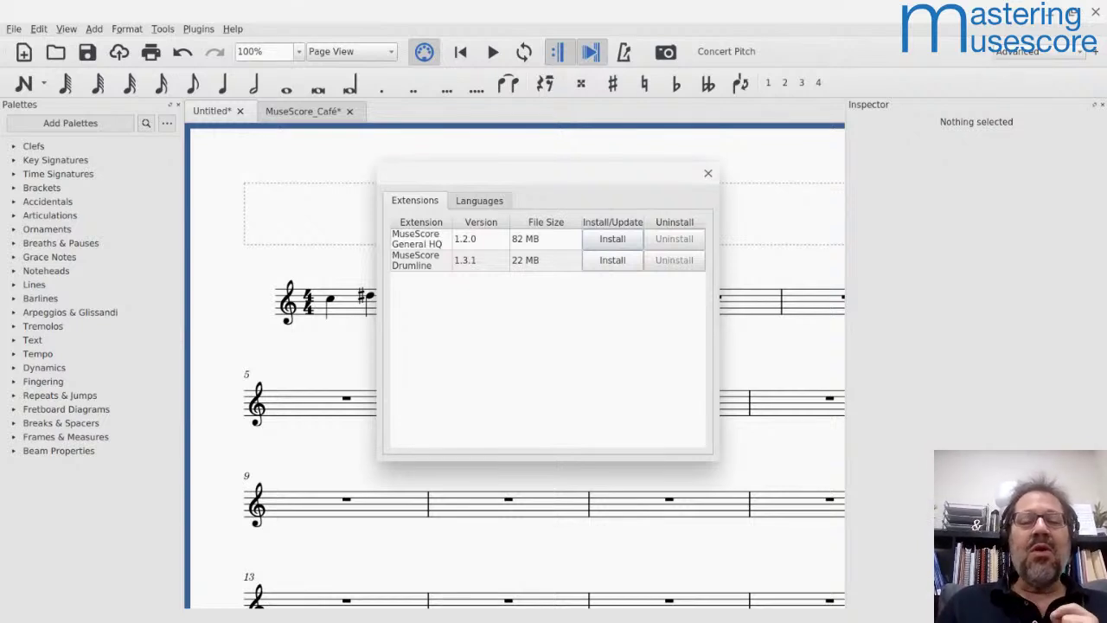
Step: Try to install the MuseScore General HQ extension and cancel the download
click(612, 241)
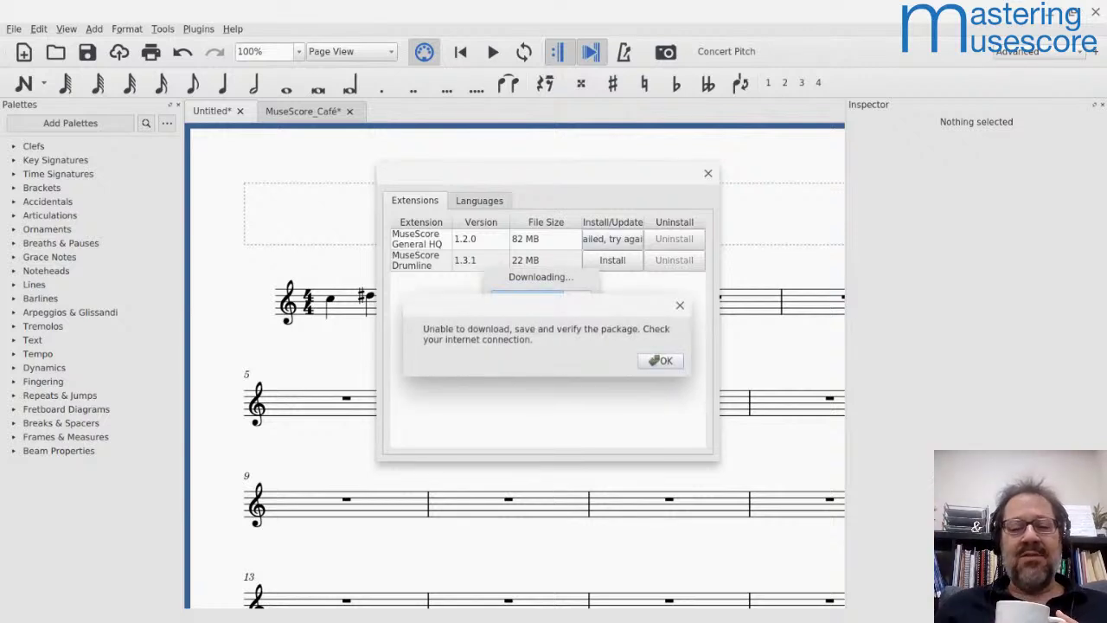
click(659, 362)
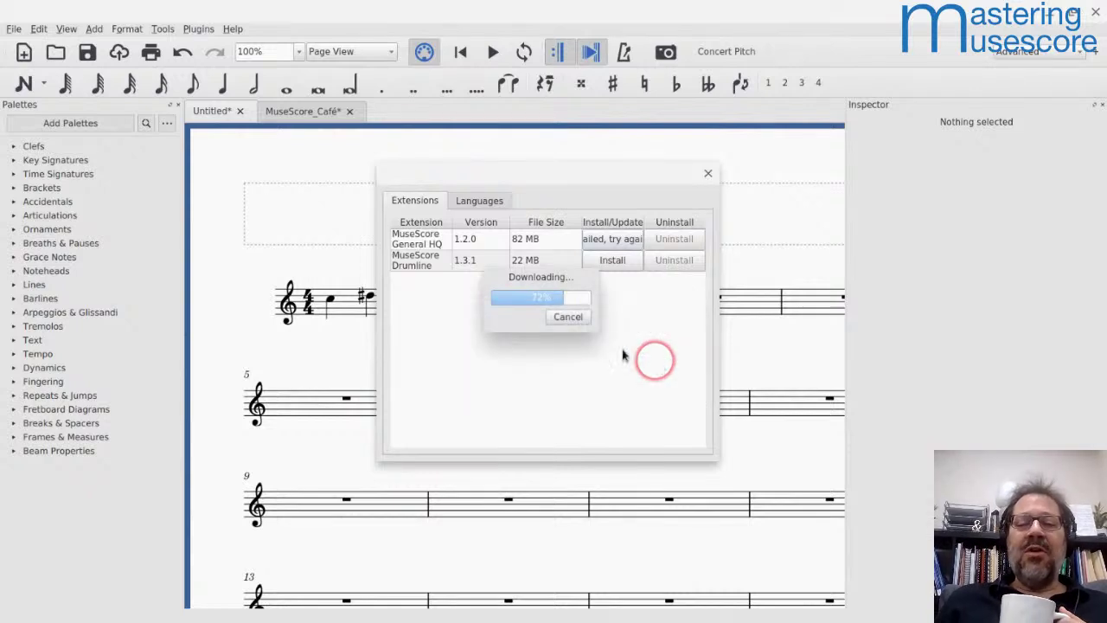
click(562, 316)
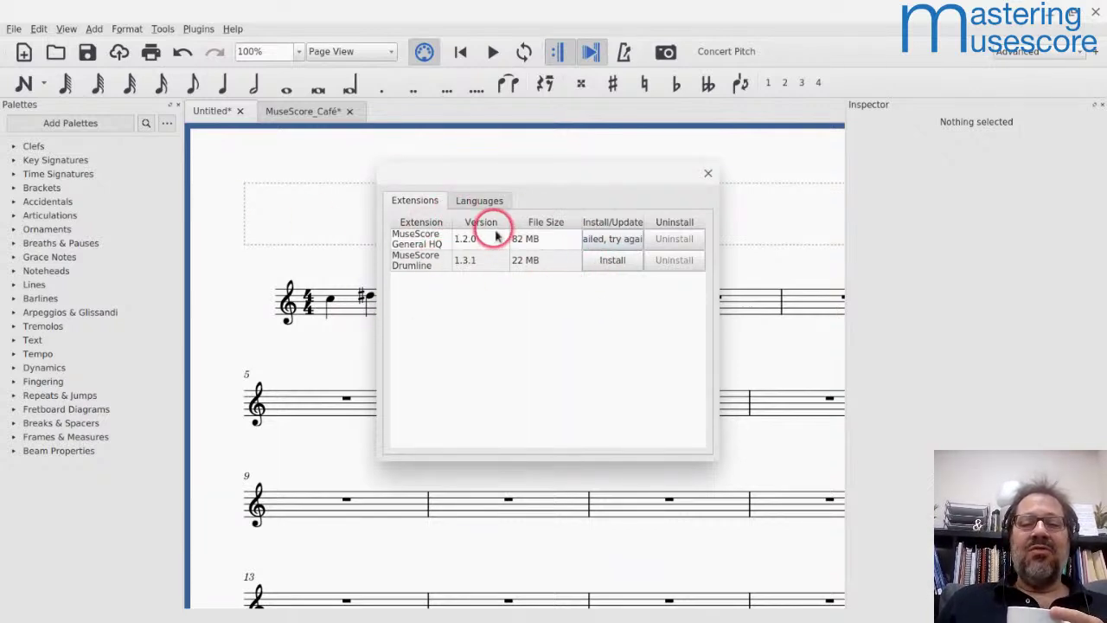
Step: Look through the language packs offered in the Resource Manager, including English (US) and English (GB), then close it
click(477, 203)
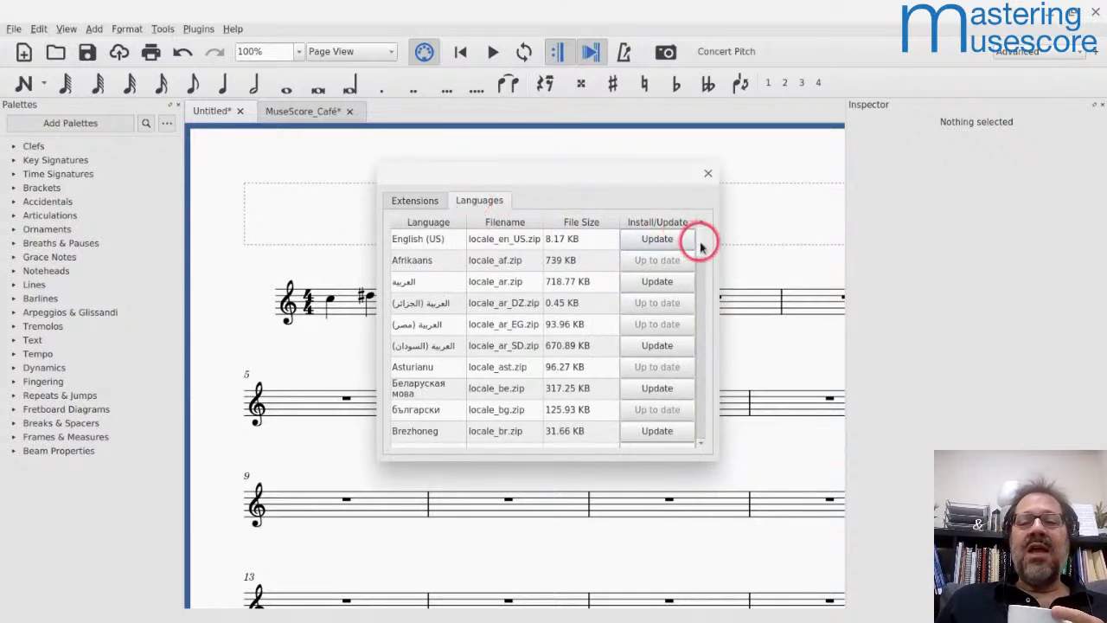
scroll(700, 240, down, 1)
scroll(700, 225, up, 1)
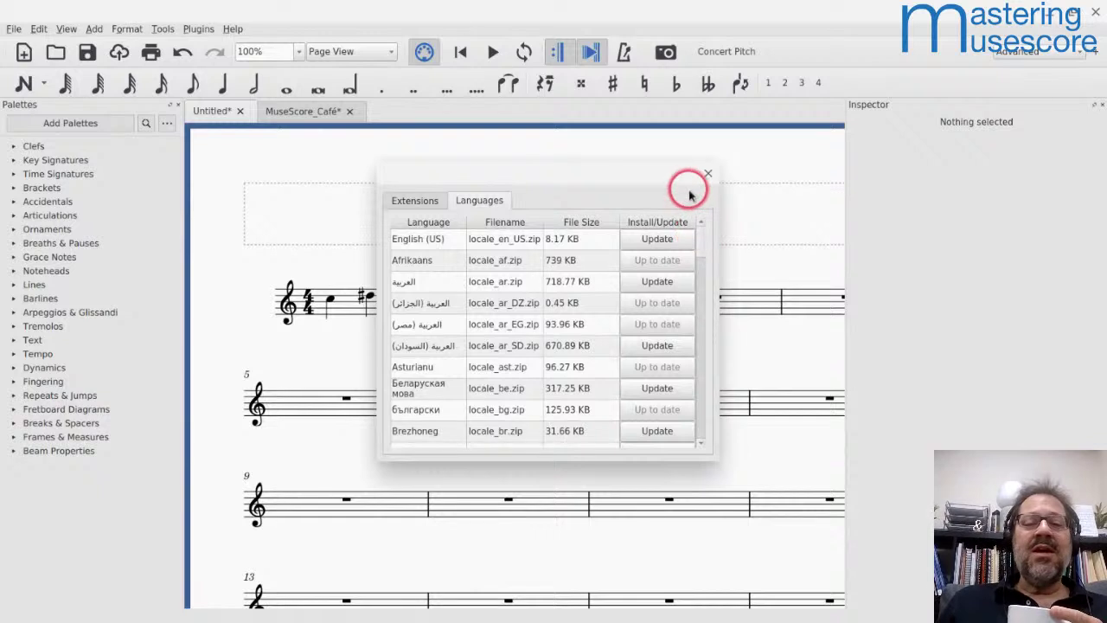
scroll(471, 241, down, 5)
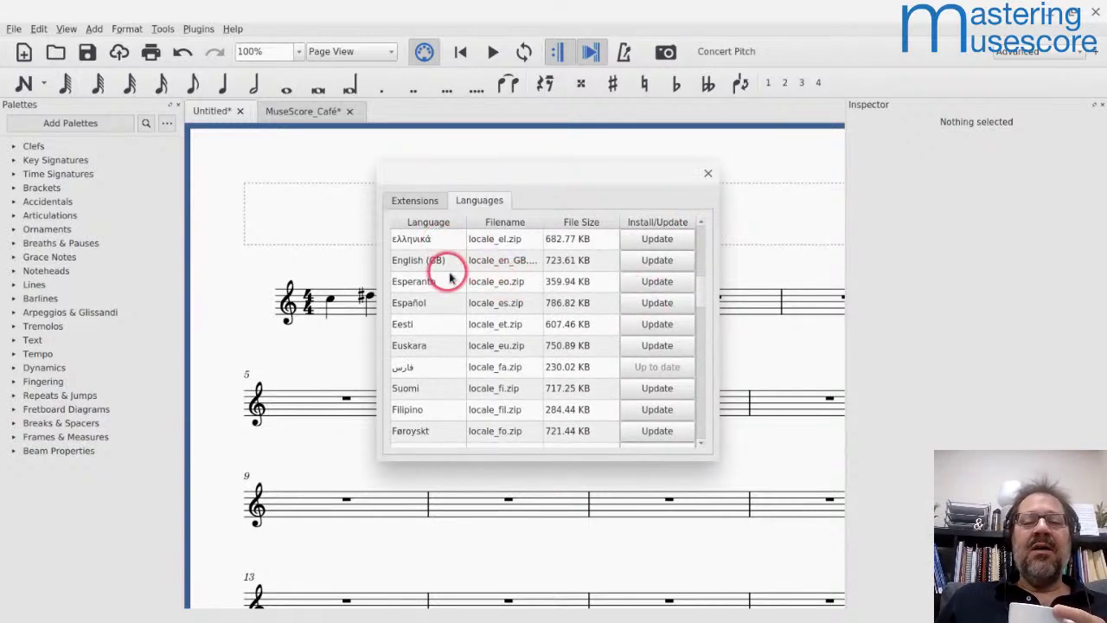
scroll(450, 277, up, 5)
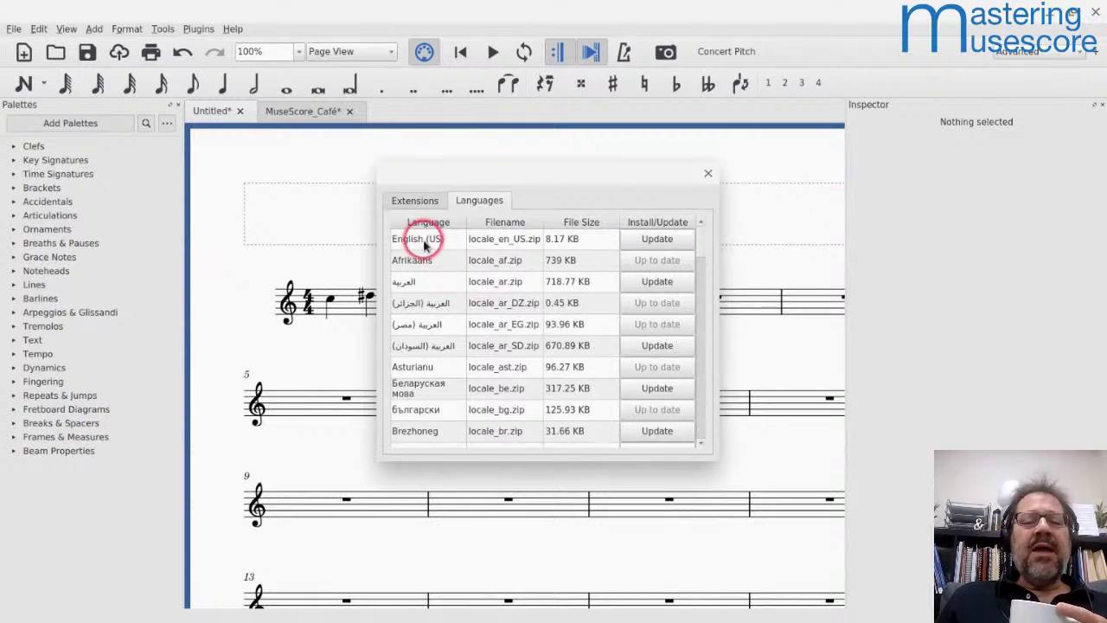
scroll(424, 260, down, 1)
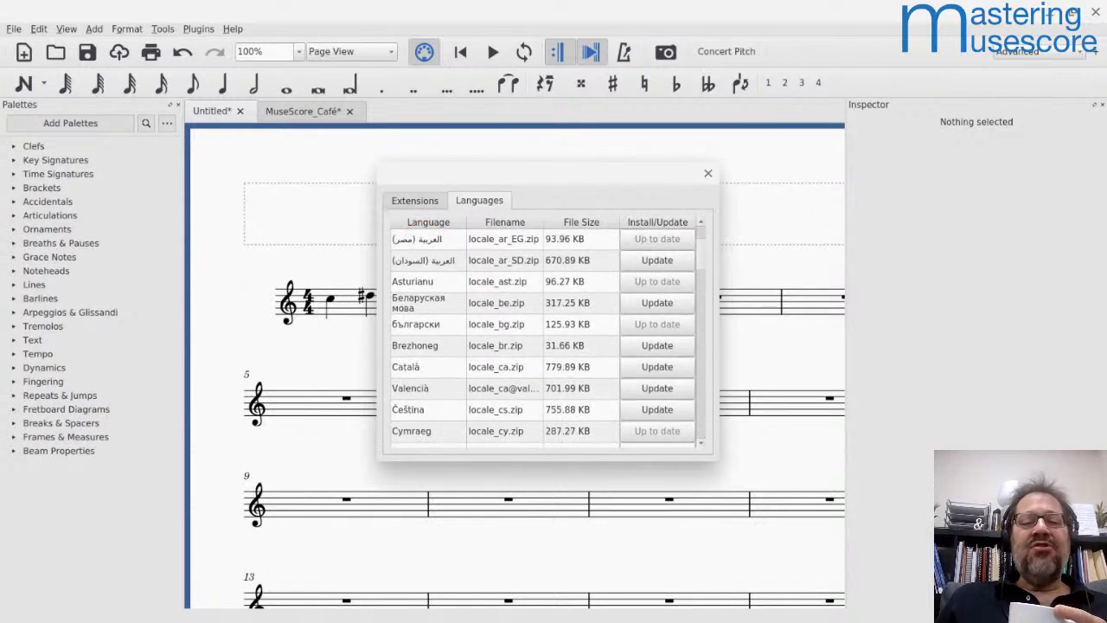
scroll(424, 260, up, 1)
drag(705, 223, 653, 244)
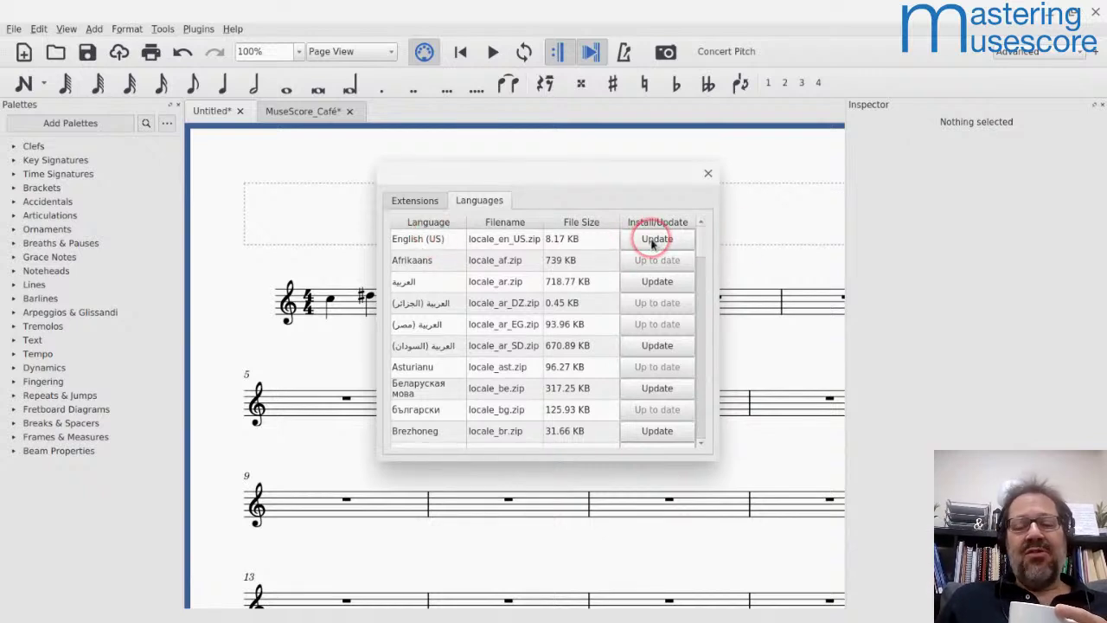
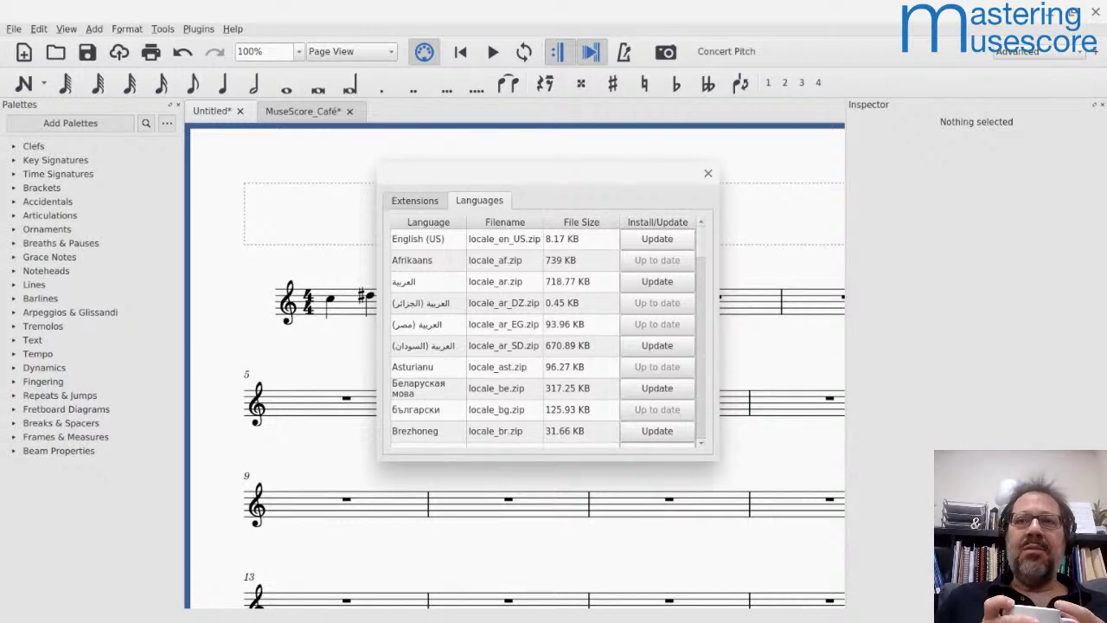
drag(573, 169, 403, 169)
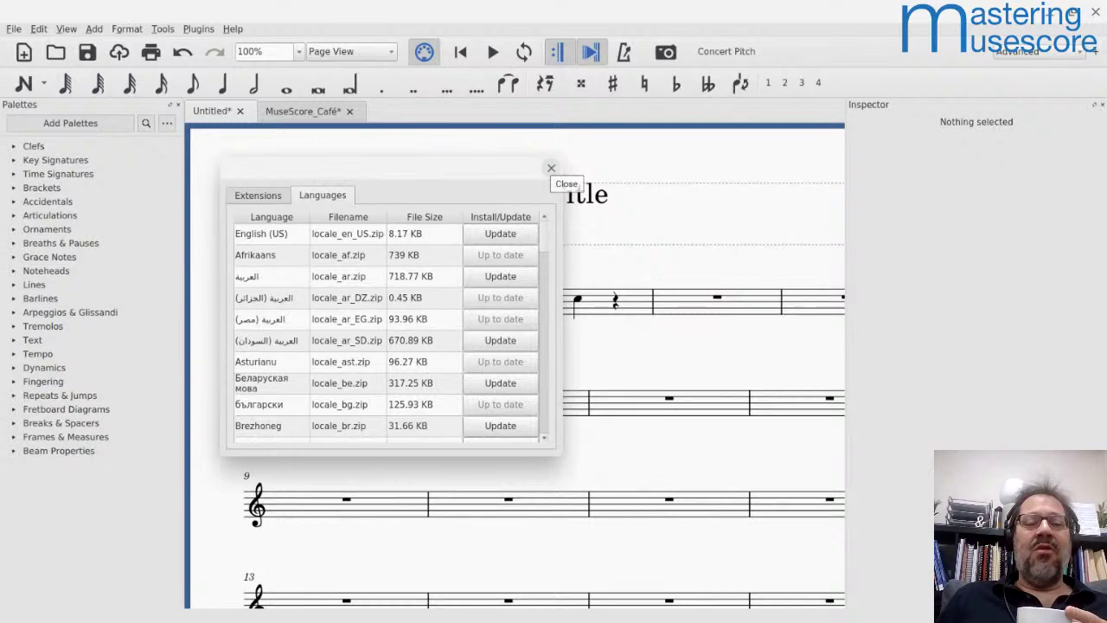
click(551, 168)
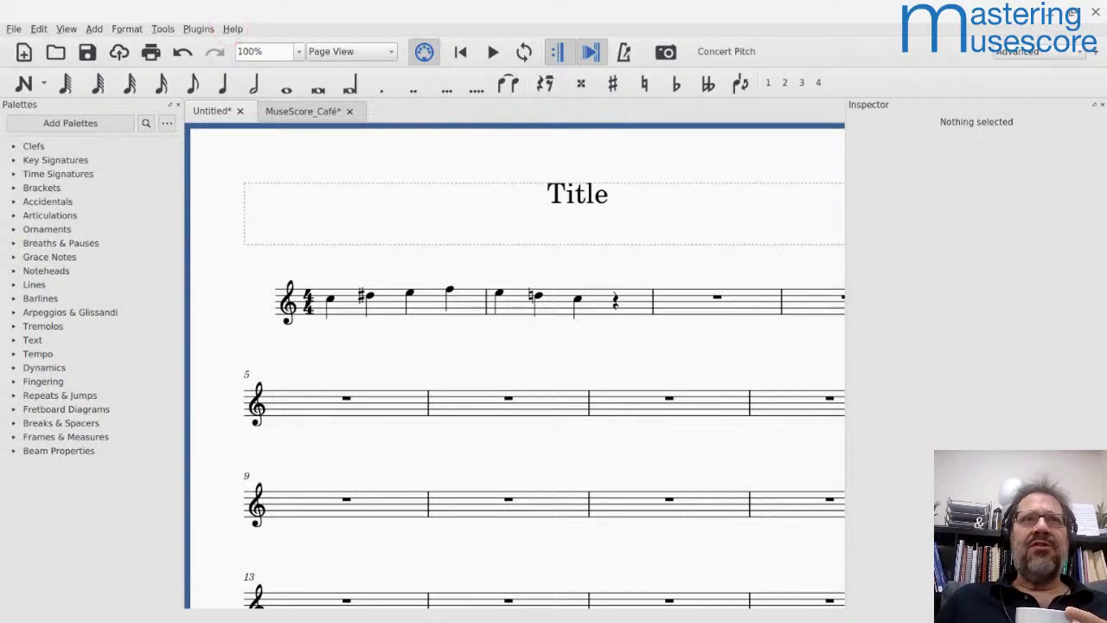
click(233, 29)
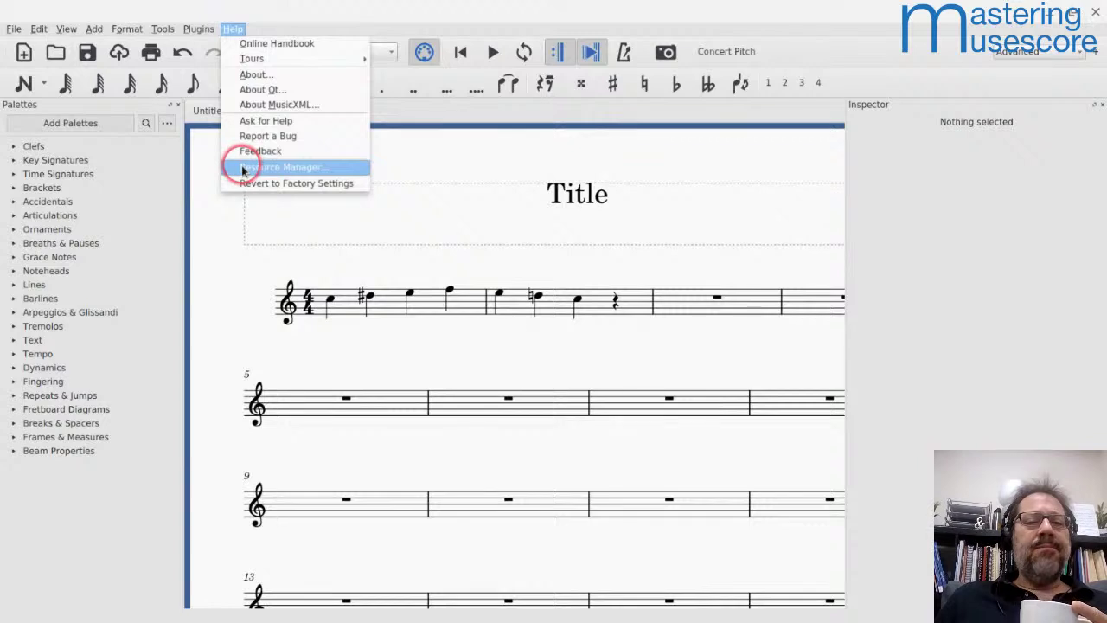
click(212, 165)
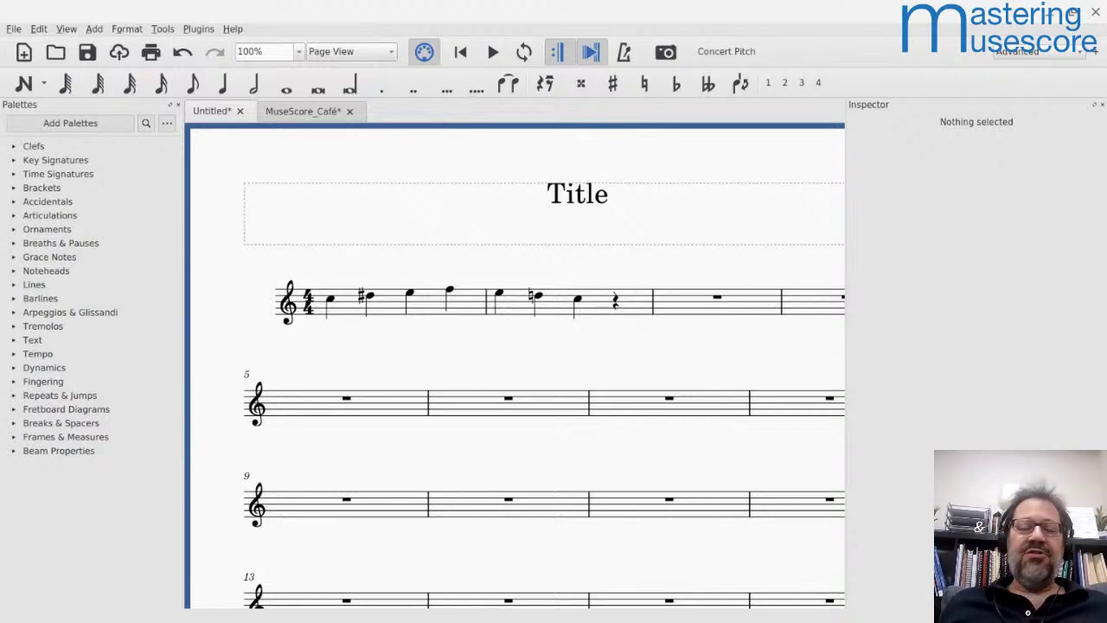
Step: Set the last system fill threshold to 0% in the score's page style and apply it
click(352, 303)
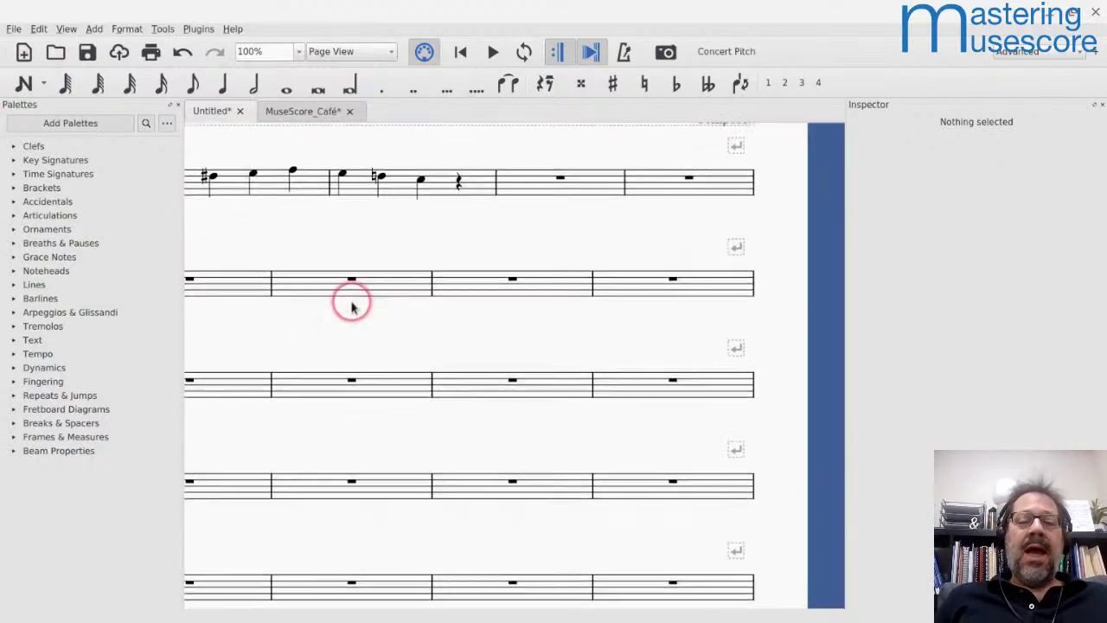
scroll(351, 302, down, 5)
scroll(351, 306, up, 2)
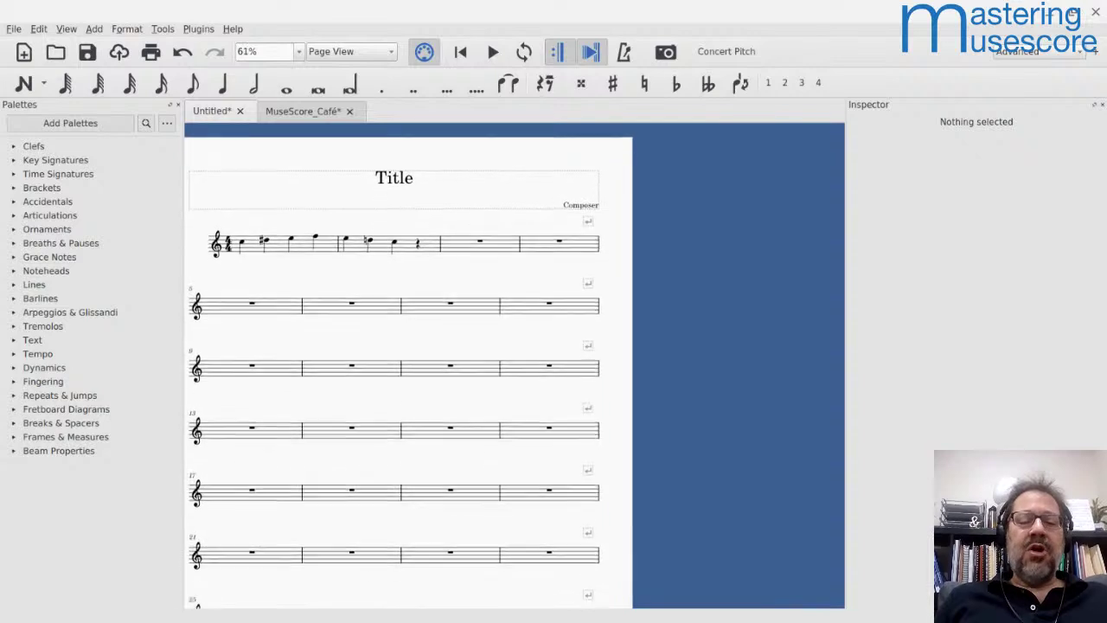
scroll(351, 306, down, 4)
scroll(260, 454, left, 3)
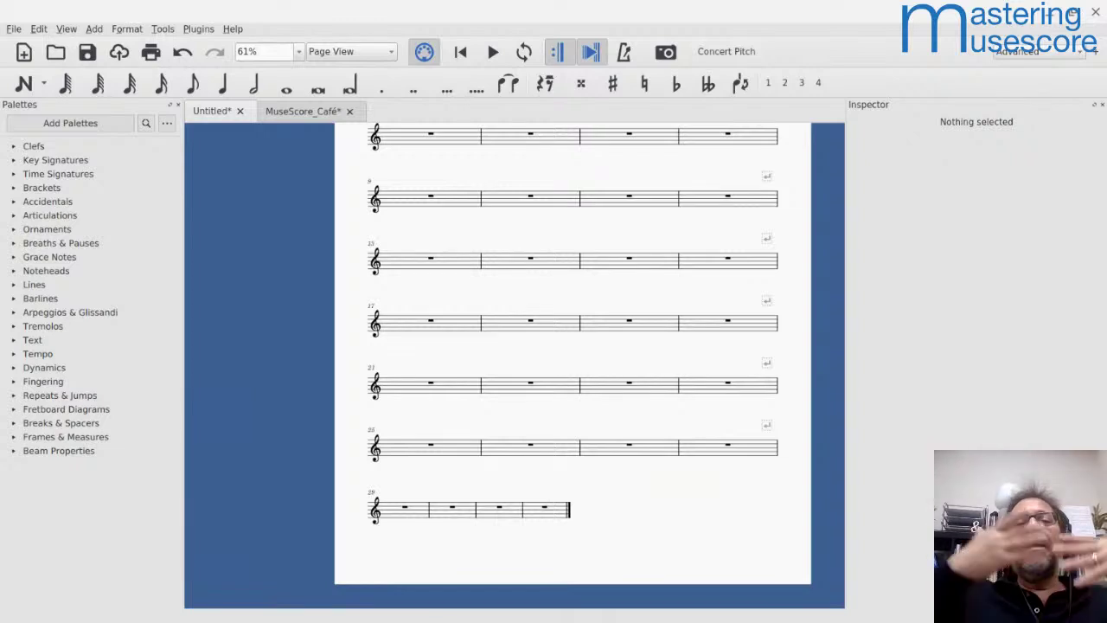
click(126, 29)
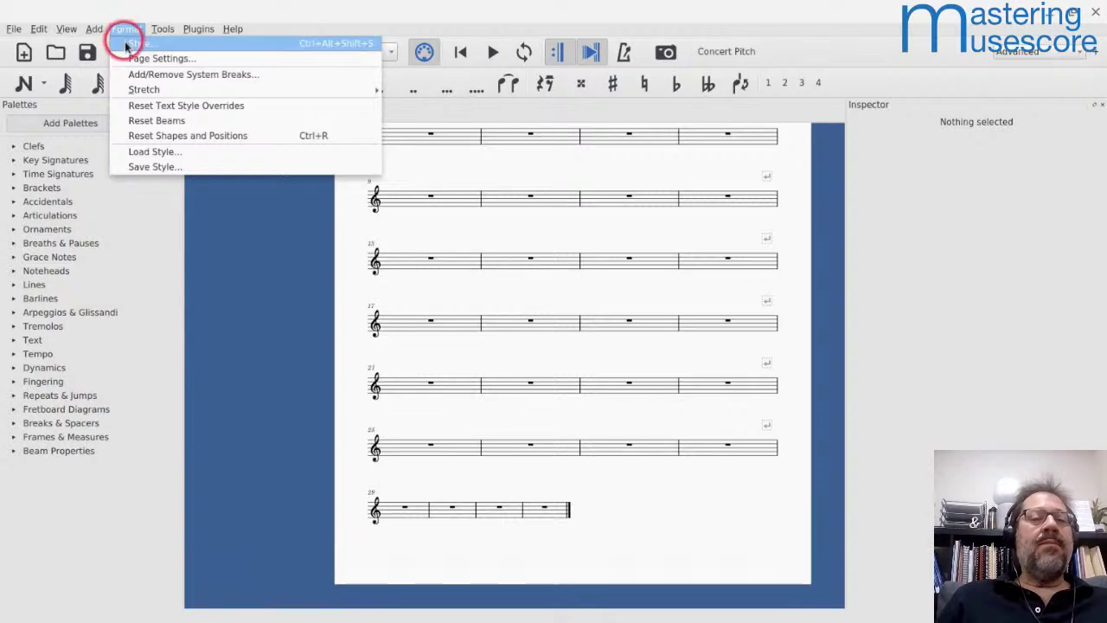
click(126, 44)
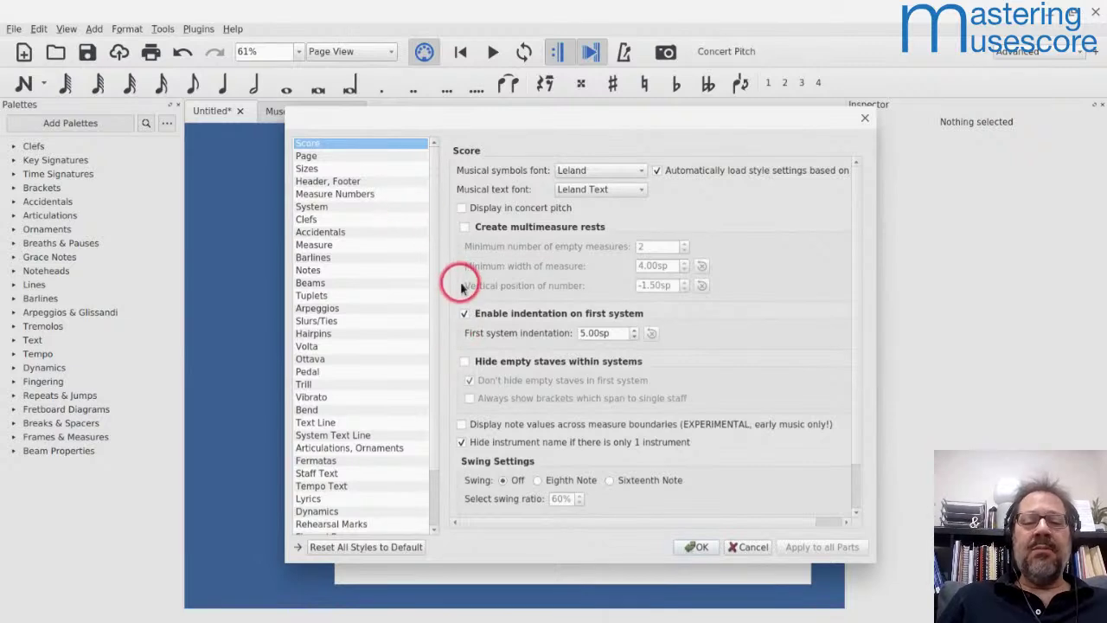
click(302, 156)
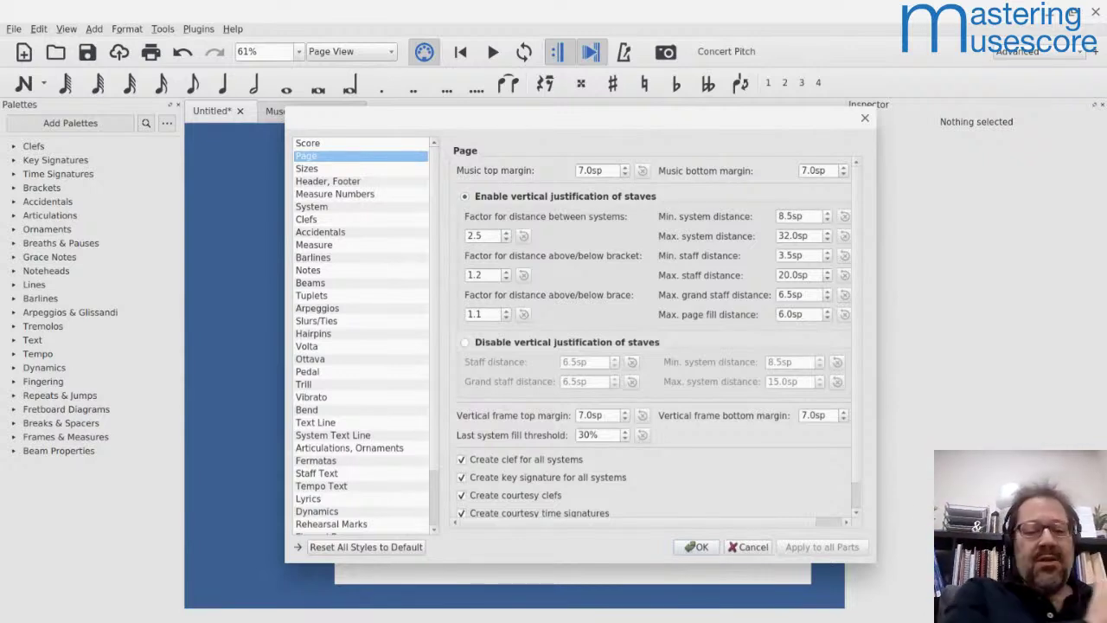
double_click(593, 435)
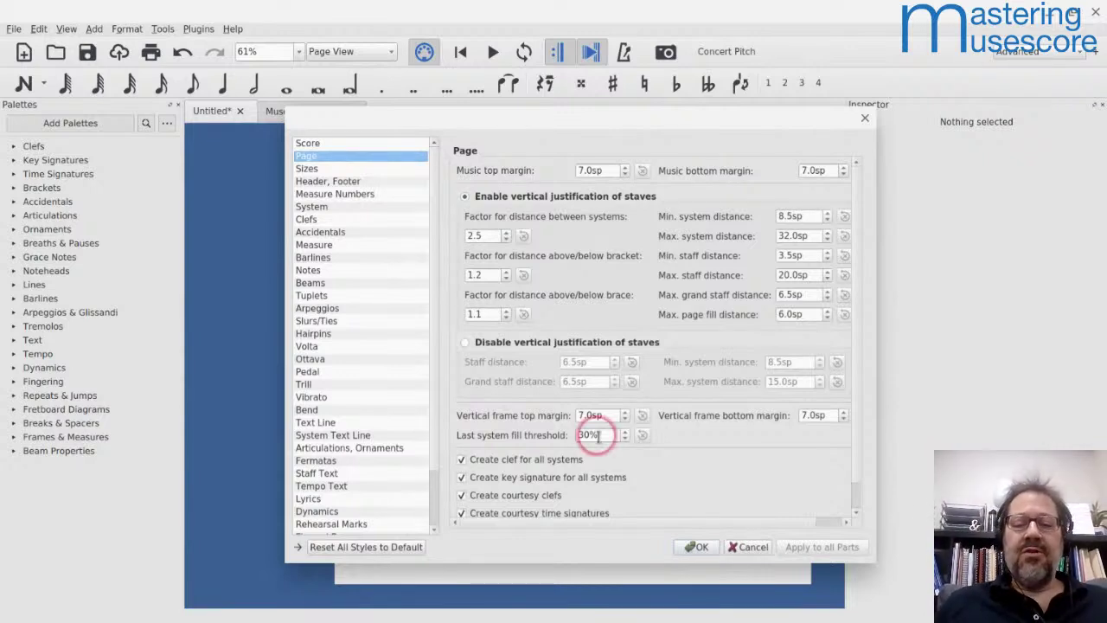
text(0)
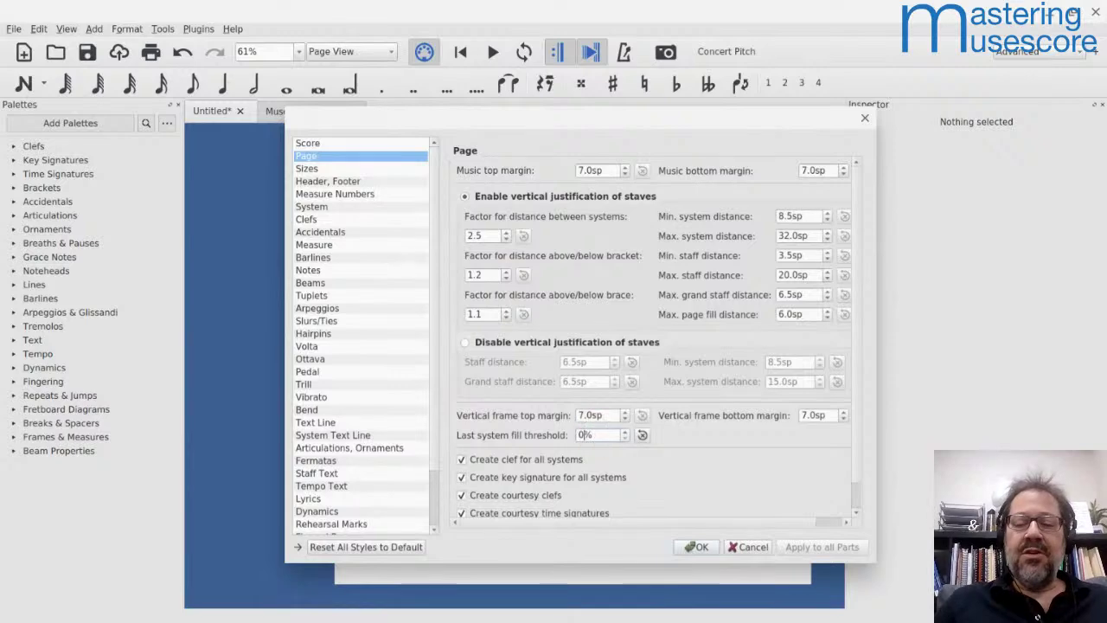
click(697, 547)
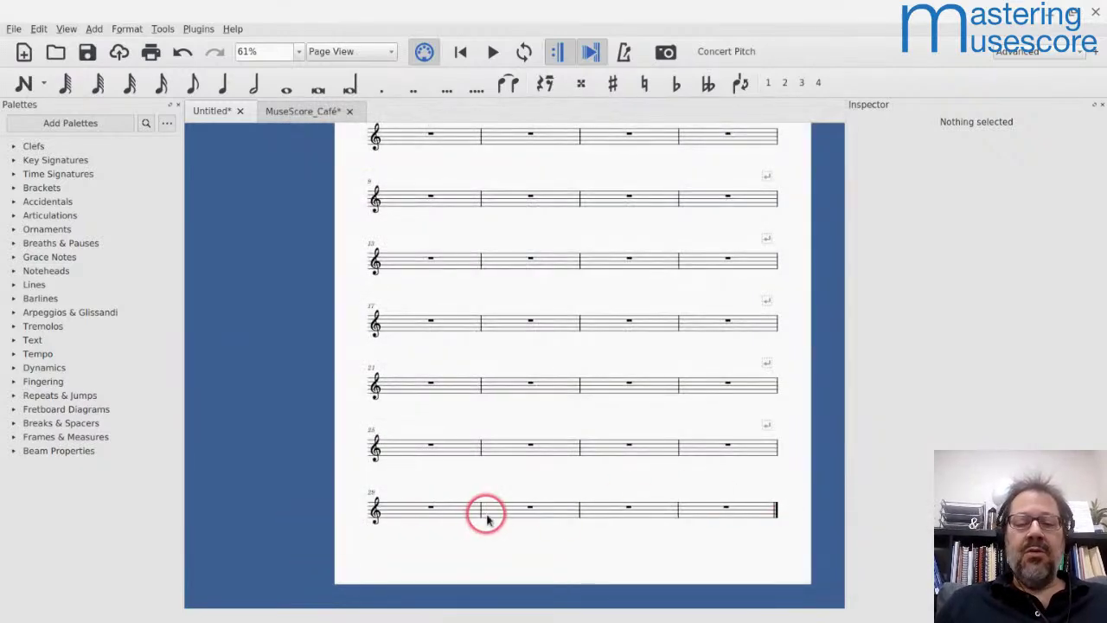
Step: Undo the last system fill threshold change
key(ctrl+z)
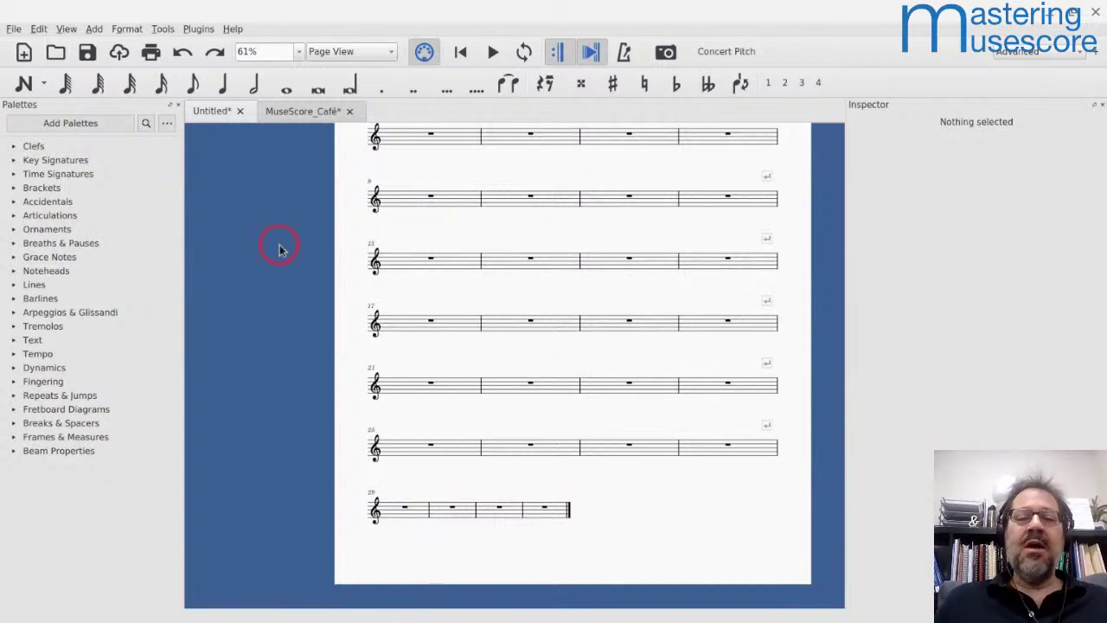
drag(351, 264, 279, 277)
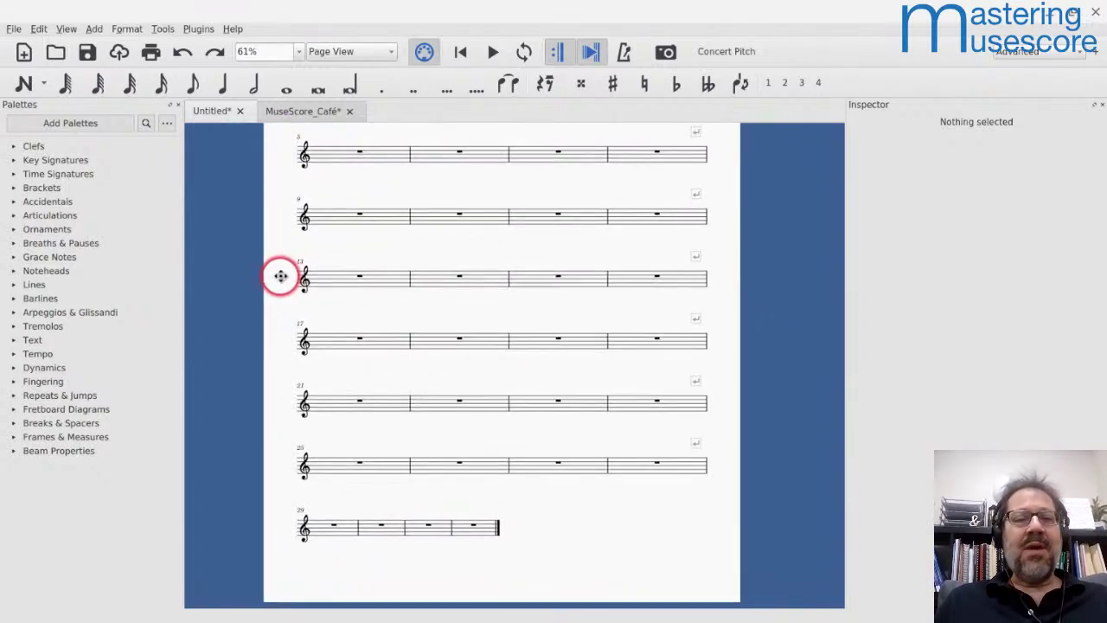
key(alt+Tab)
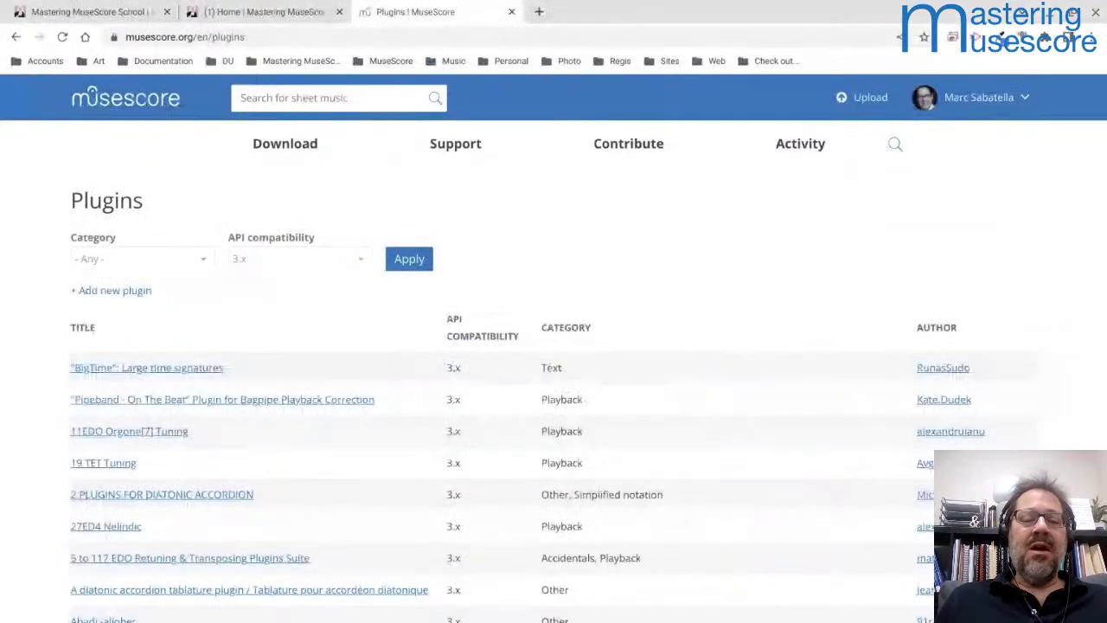
key(alt+Tab)
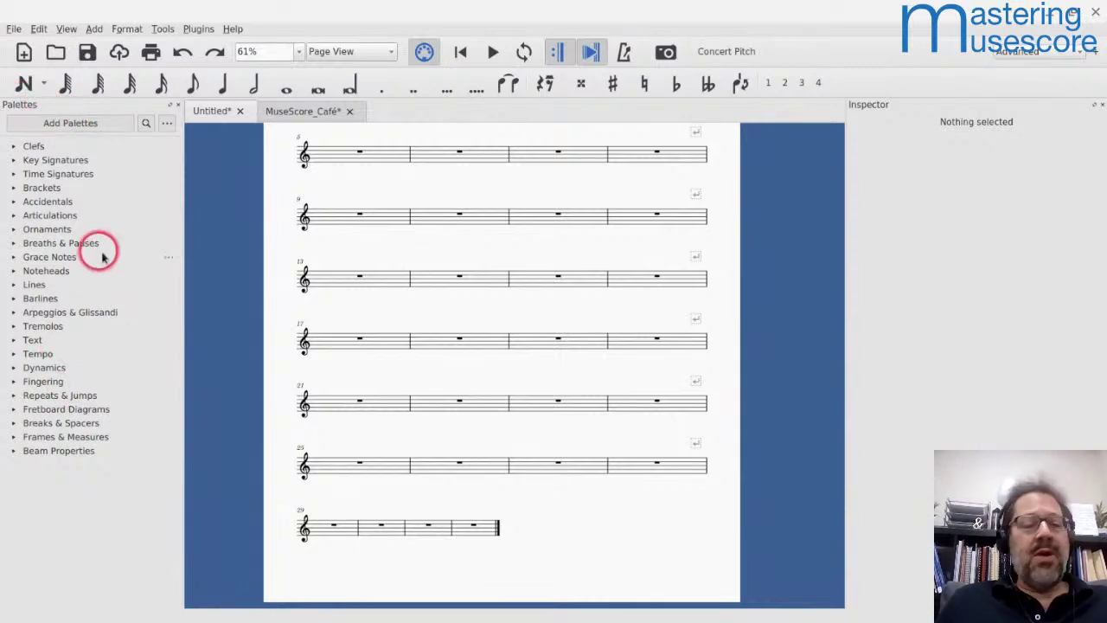
Step: Close and reopen the Palettes, and repeat hiding and showing them
scroll(477, 235, up, 5)
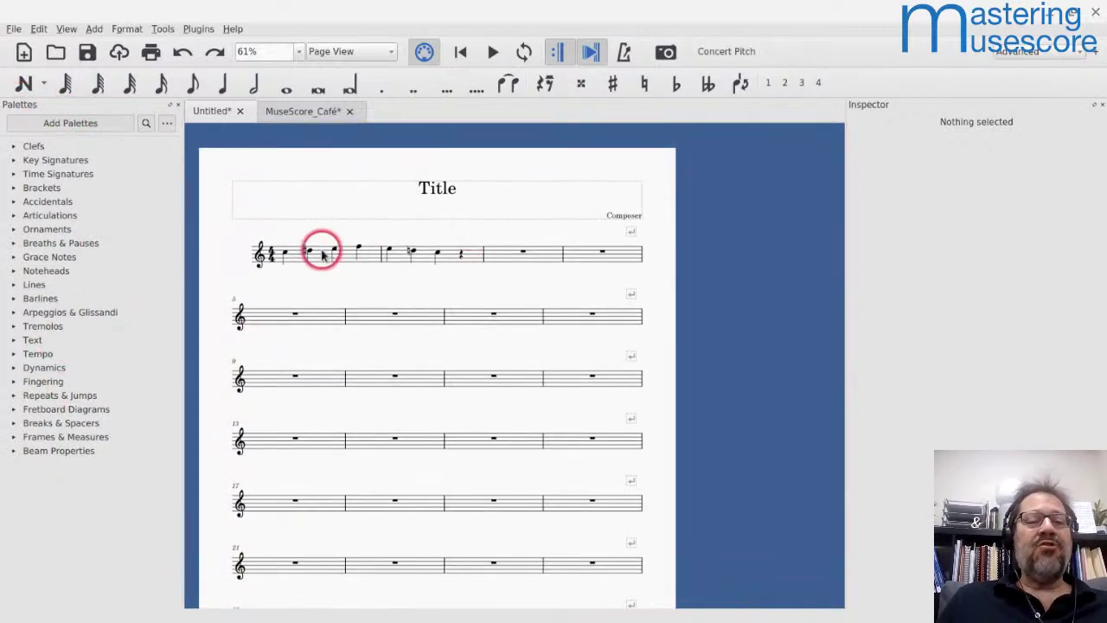
click(178, 103)
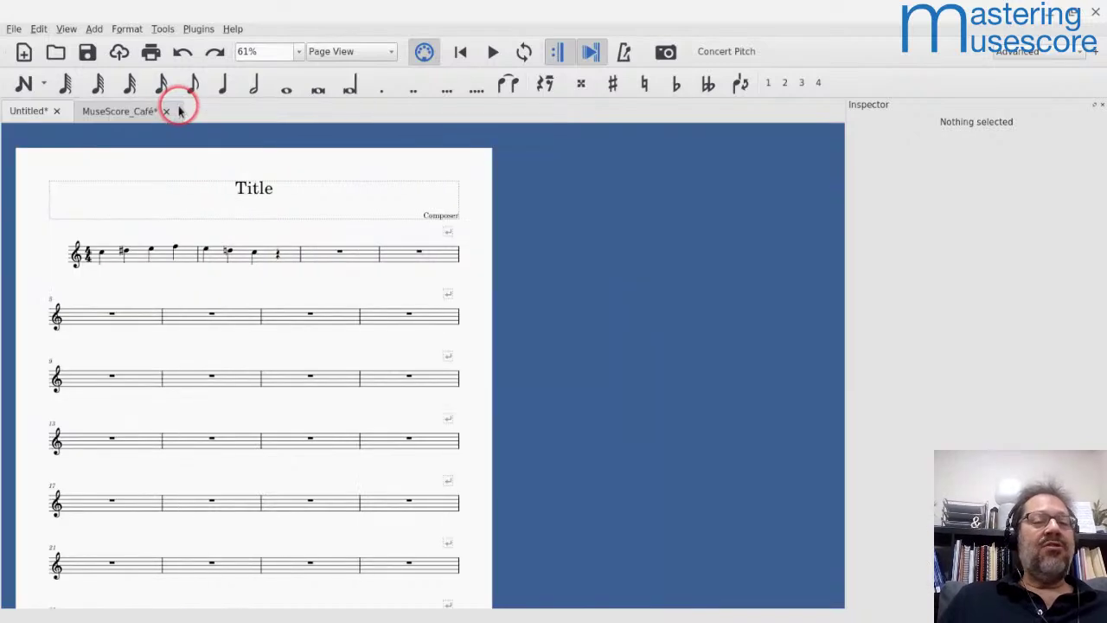
click(65, 28)
click(63, 44)
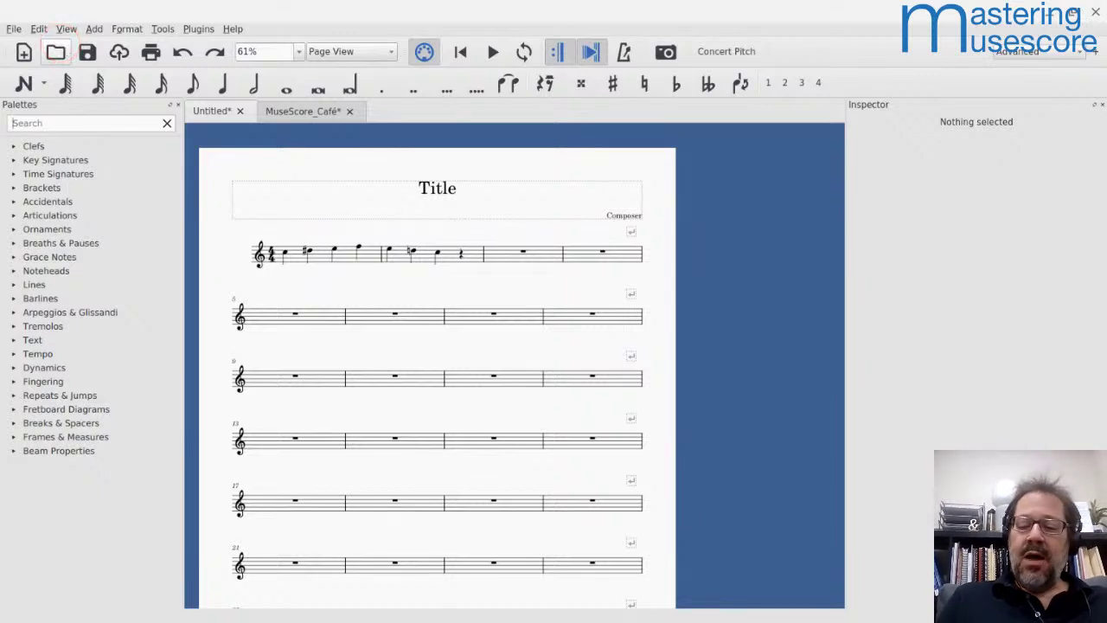
key(F9)
key(F9)
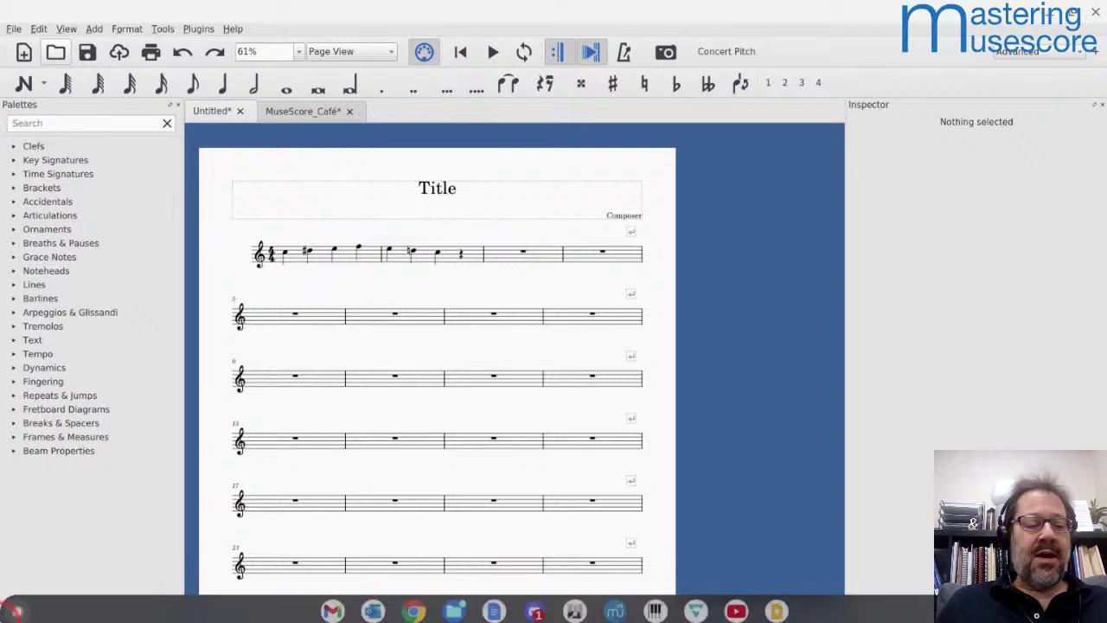
Step: Open a Terminal window and run the demo command
click(17, 607)
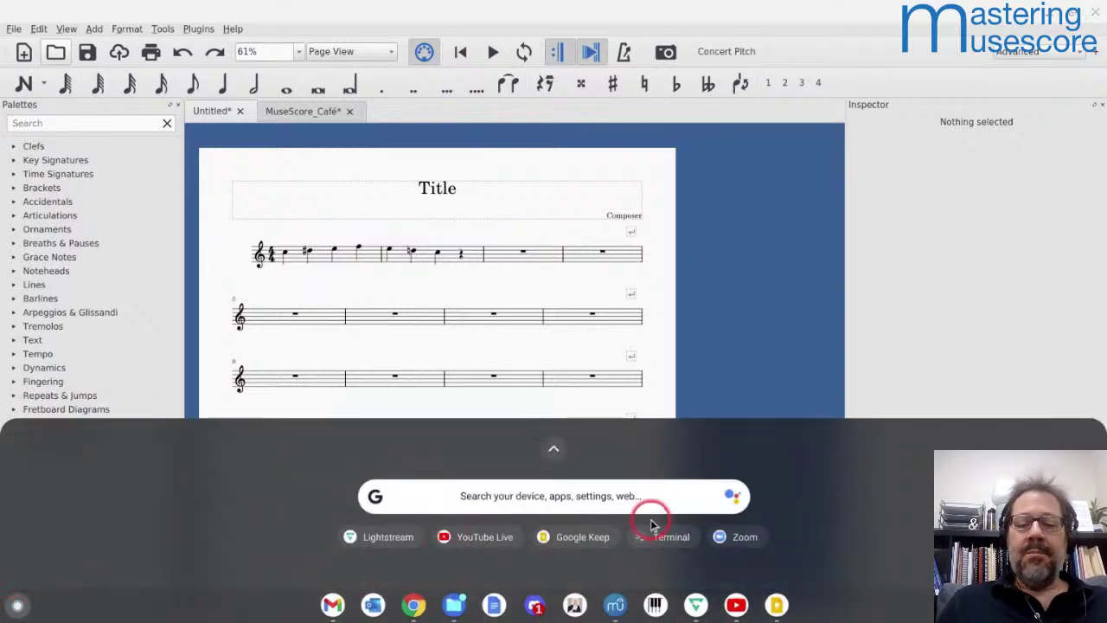
click(660, 543)
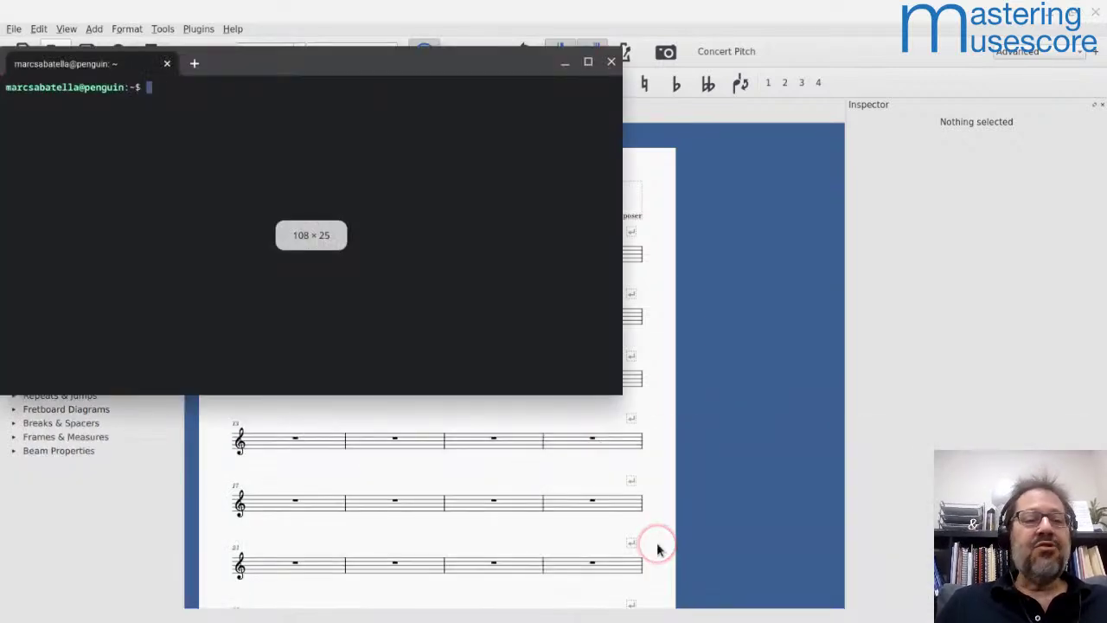
text(demo)
key(Return)
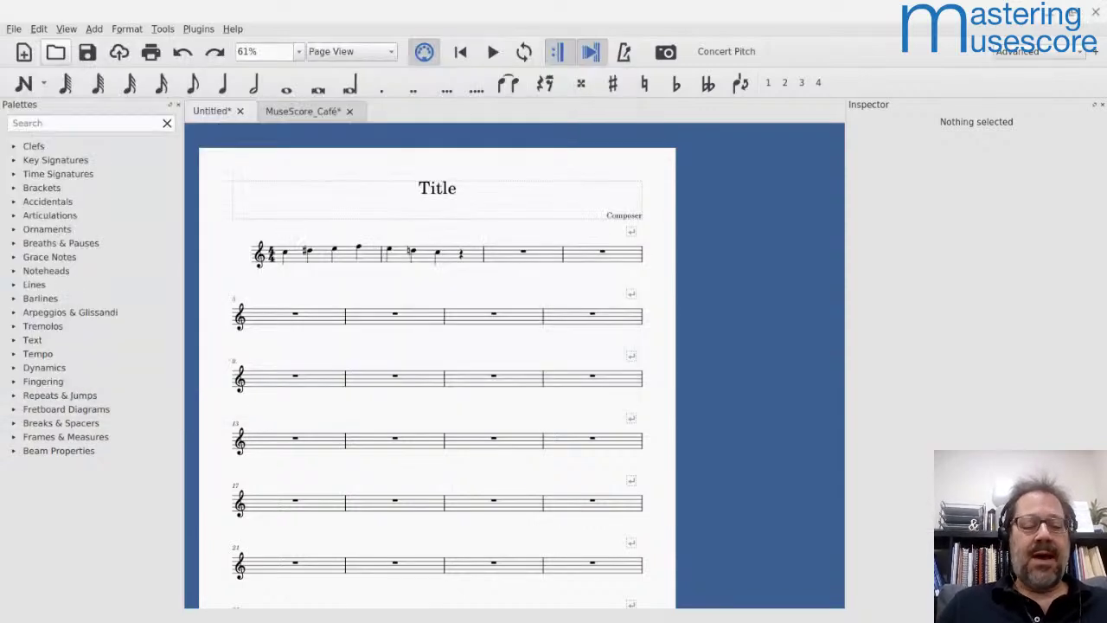
Step: Hide the Palettes once more and bring them back beside the score
key(F9)
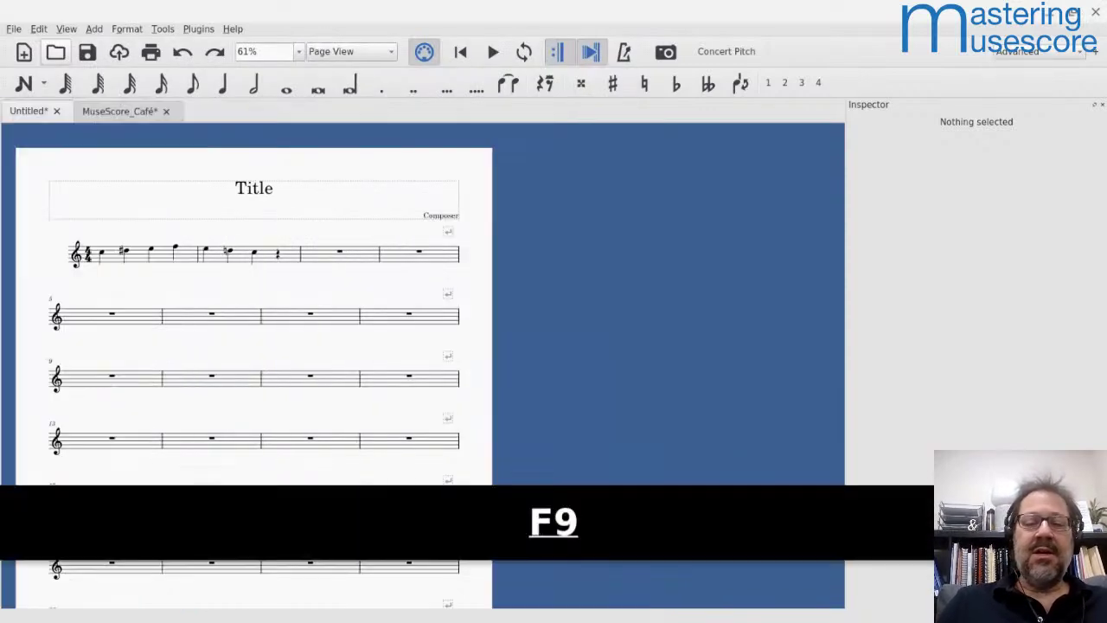
key(F9)
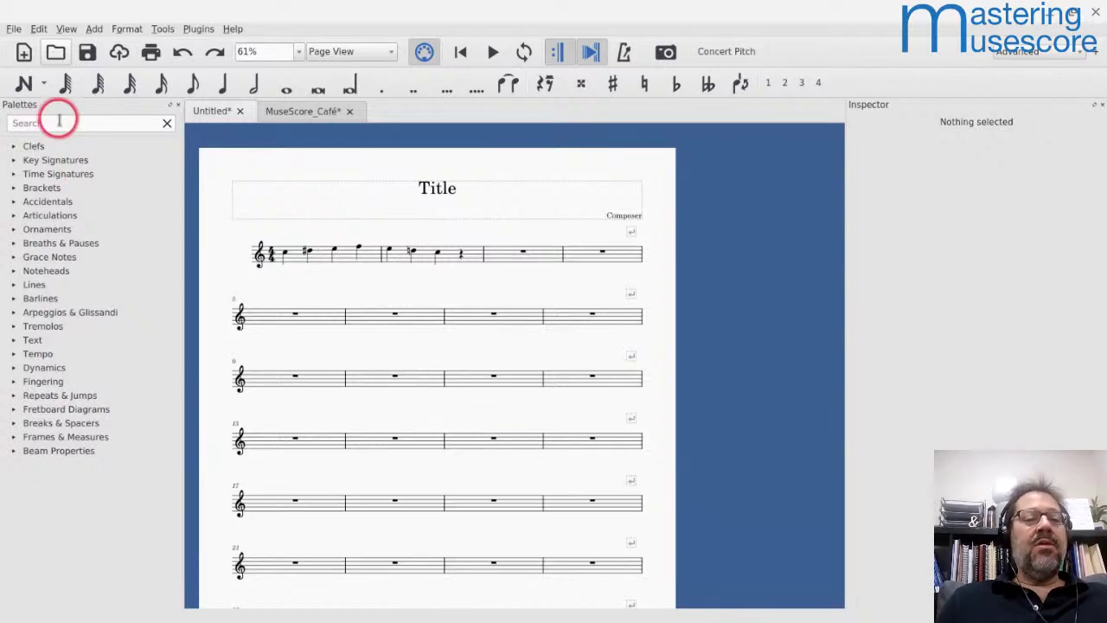
Step: Add a trill to the first note of measure 1 and a mordent to the note on beat 3
click(285, 252)
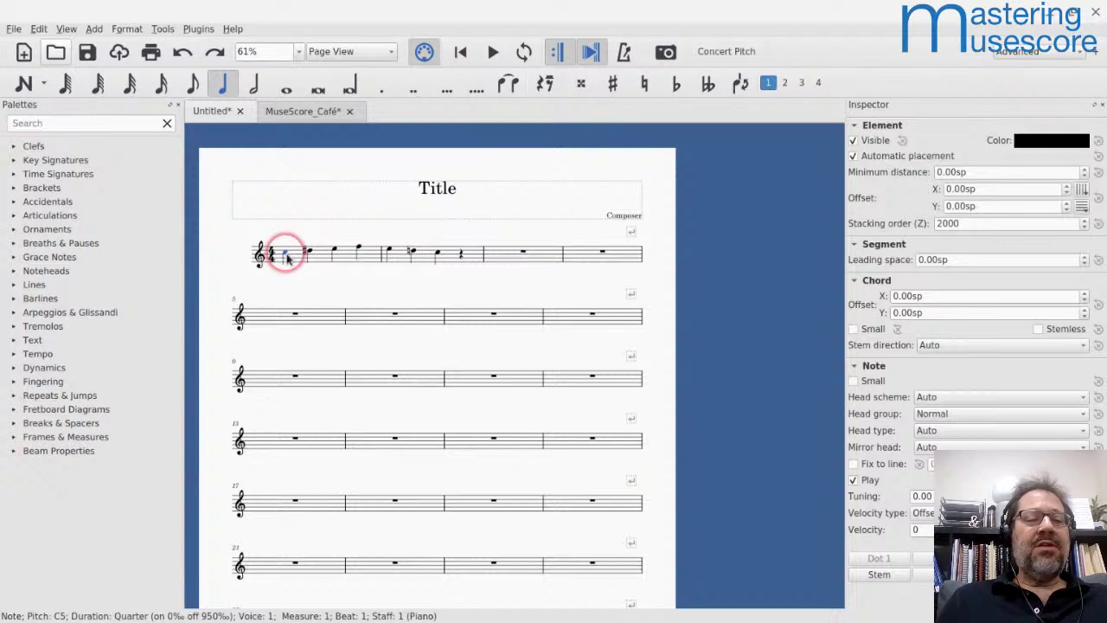
click(15, 229)
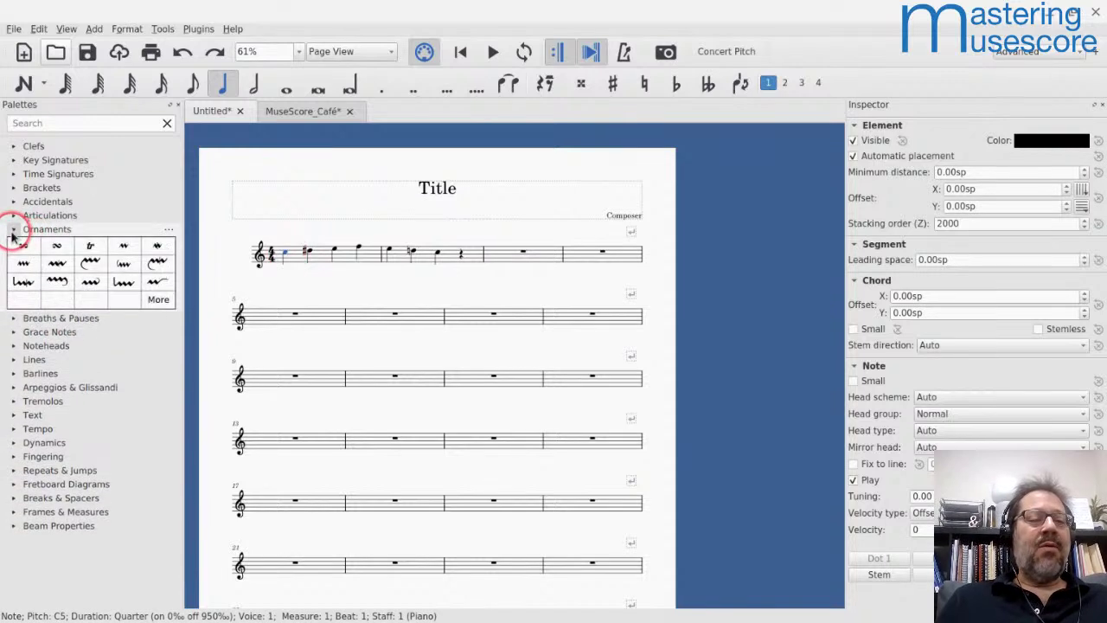
click(90, 247)
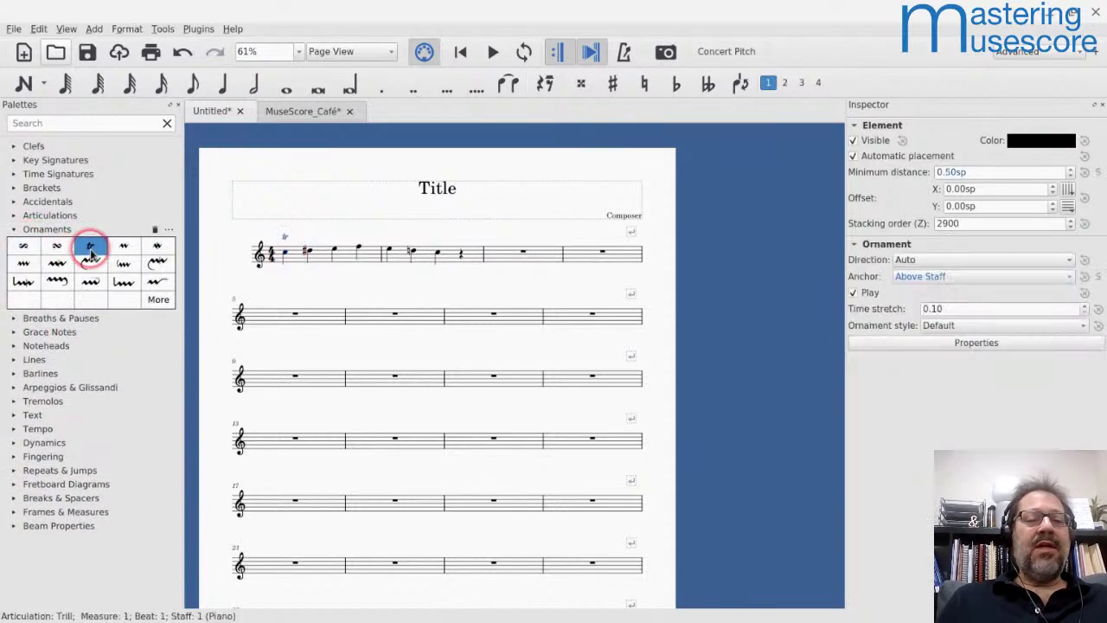
click(333, 250)
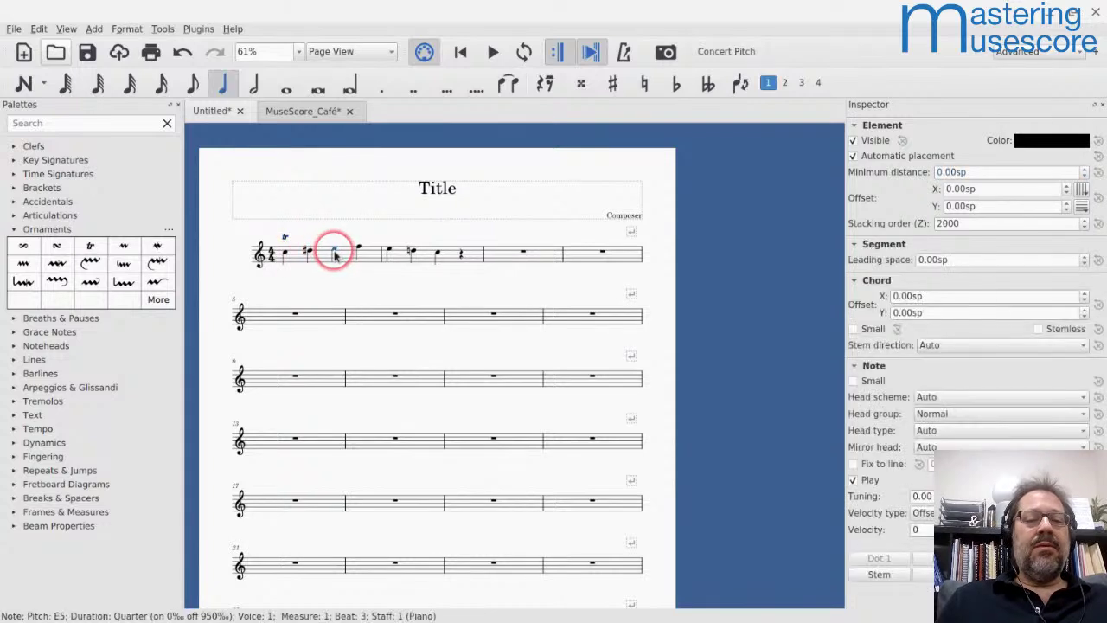
click(153, 251)
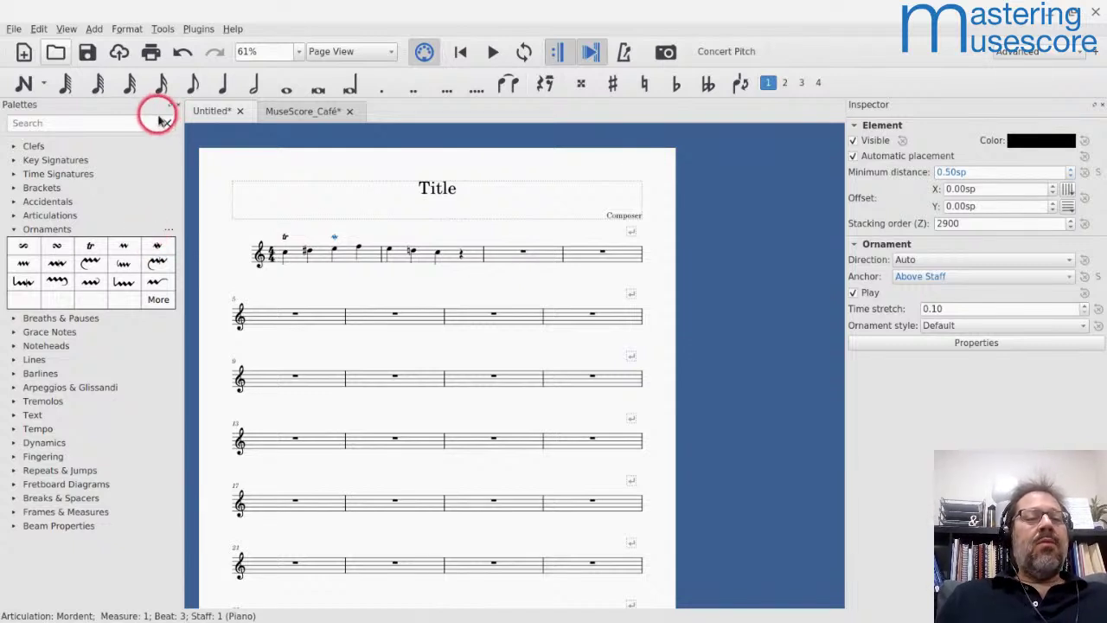
Step: Open the Ornaments palette's properties, turn its grid off and on again, and cancel
click(39, 231)
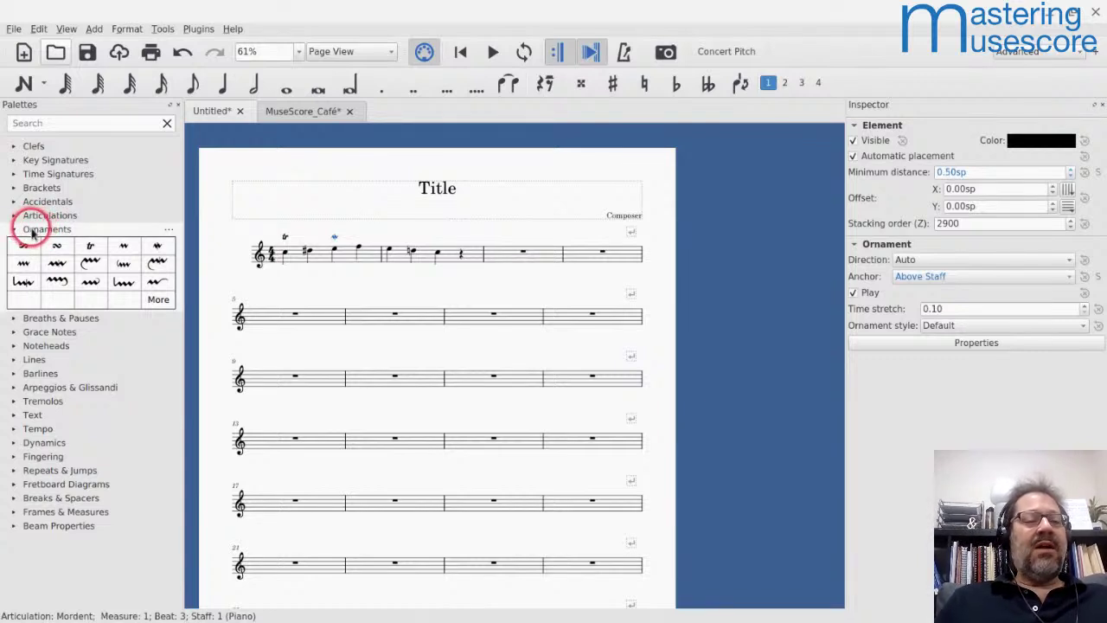
click(169, 235)
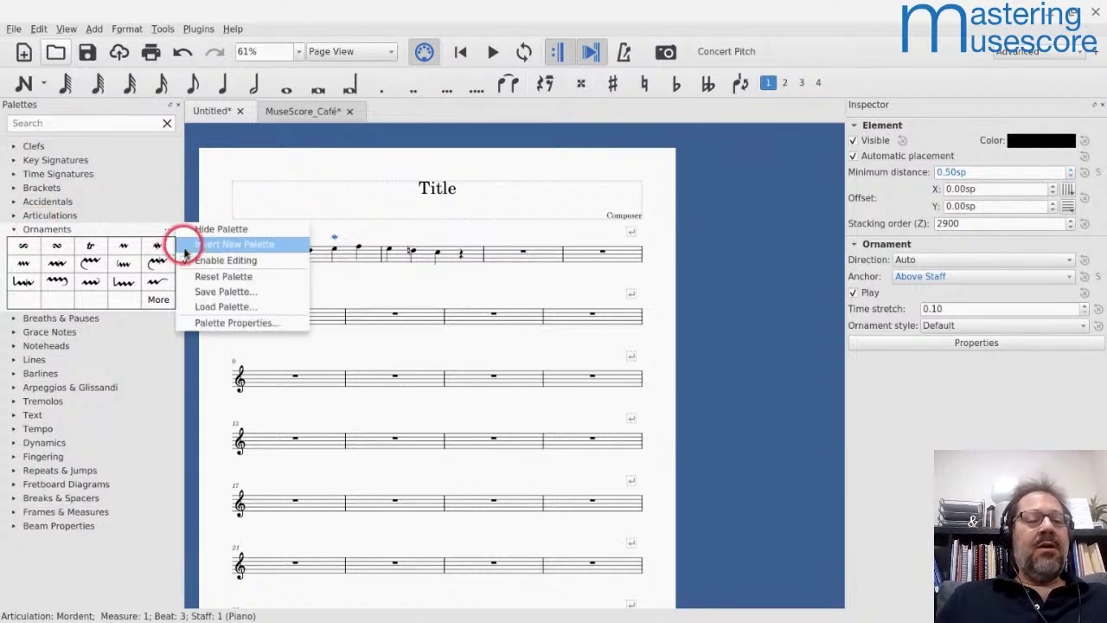
click(209, 323)
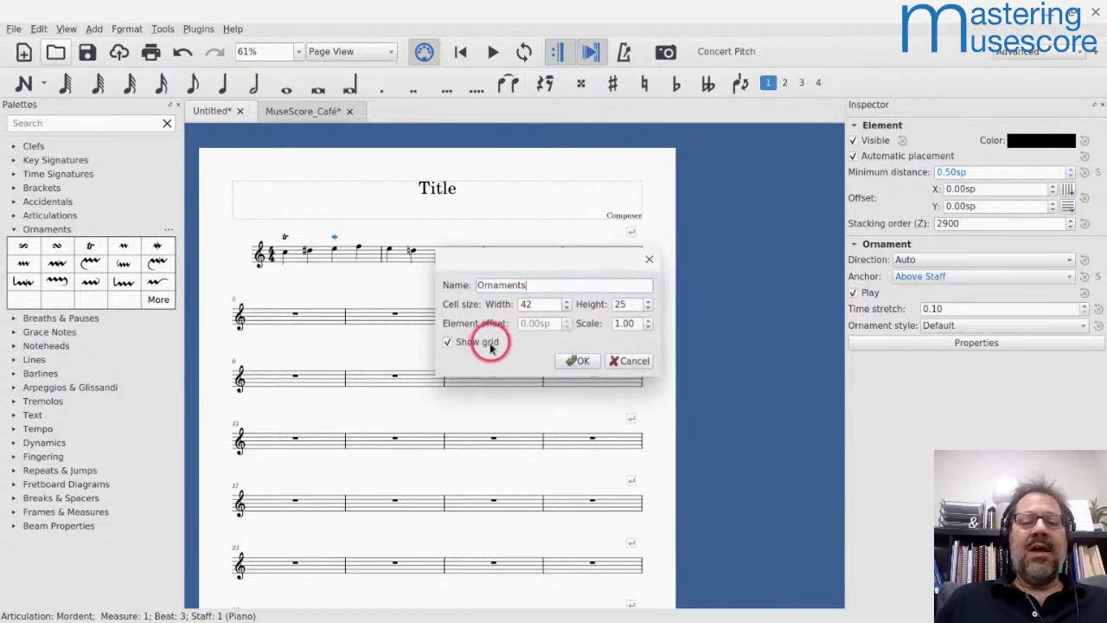
click(448, 342)
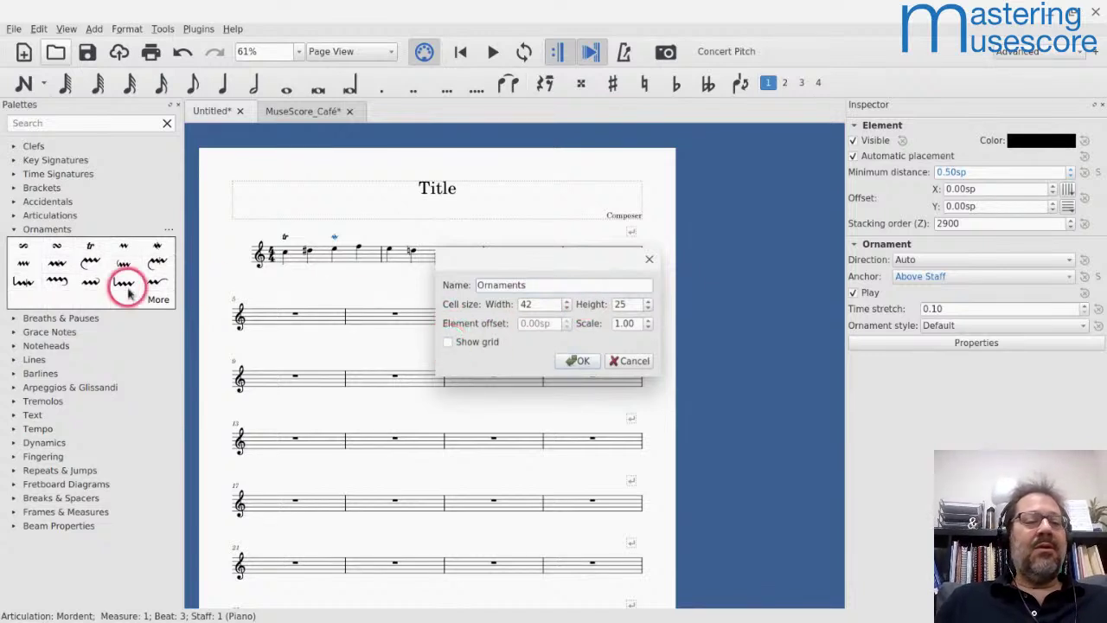
click(448, 341)
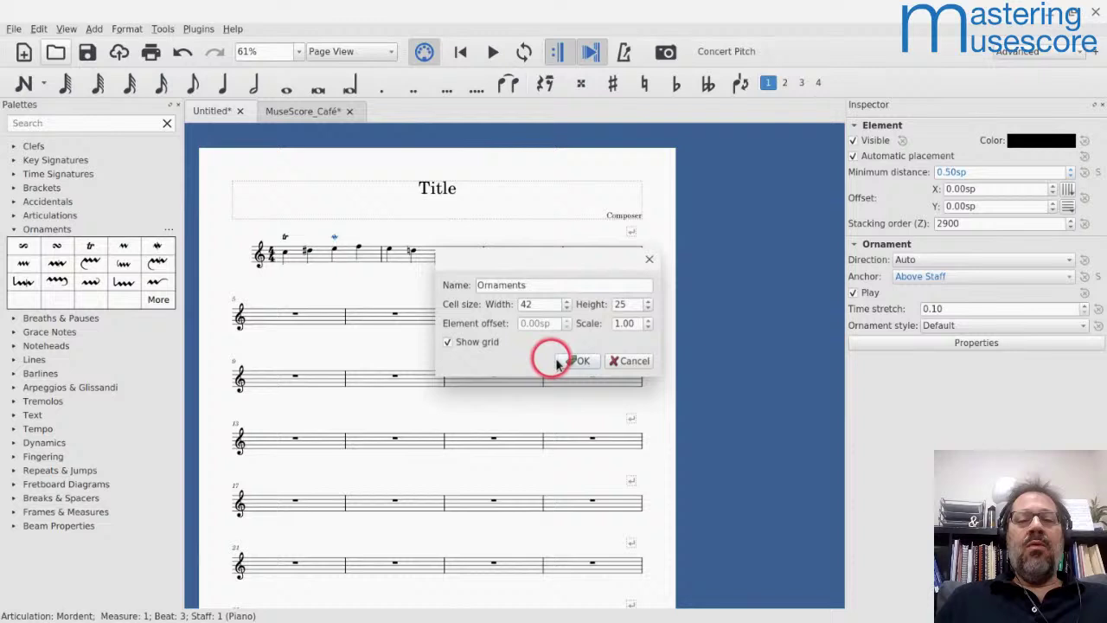
click(631, 362)
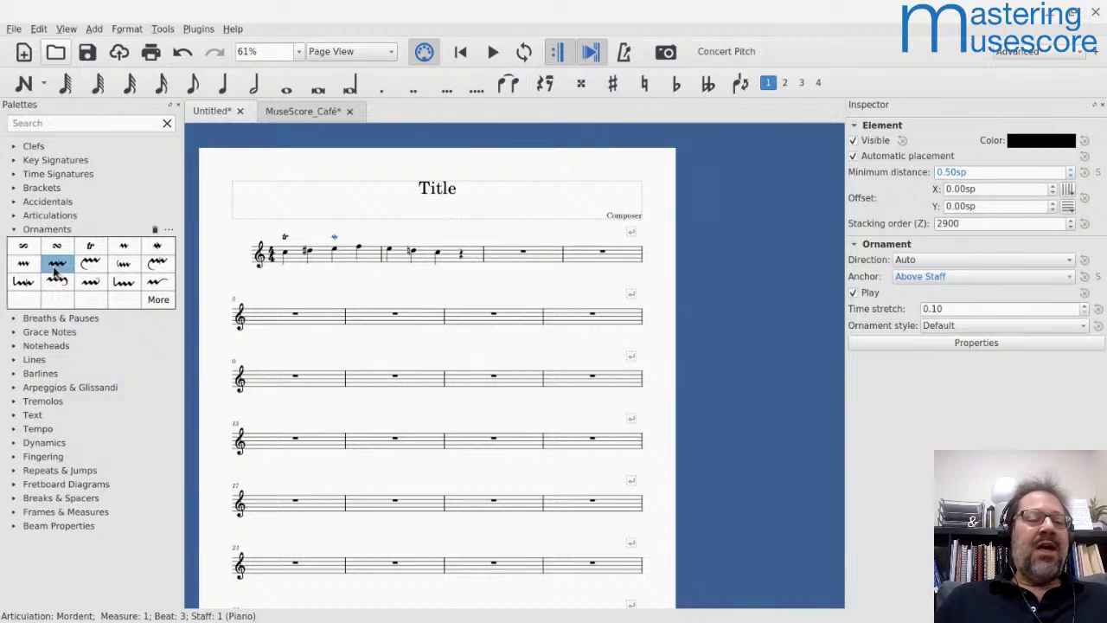
Step: Open the cell properties of the Prall mordent in the Ornaments palette, inspect its name, and cancel
right_click(55, 272)
click(76, 294)
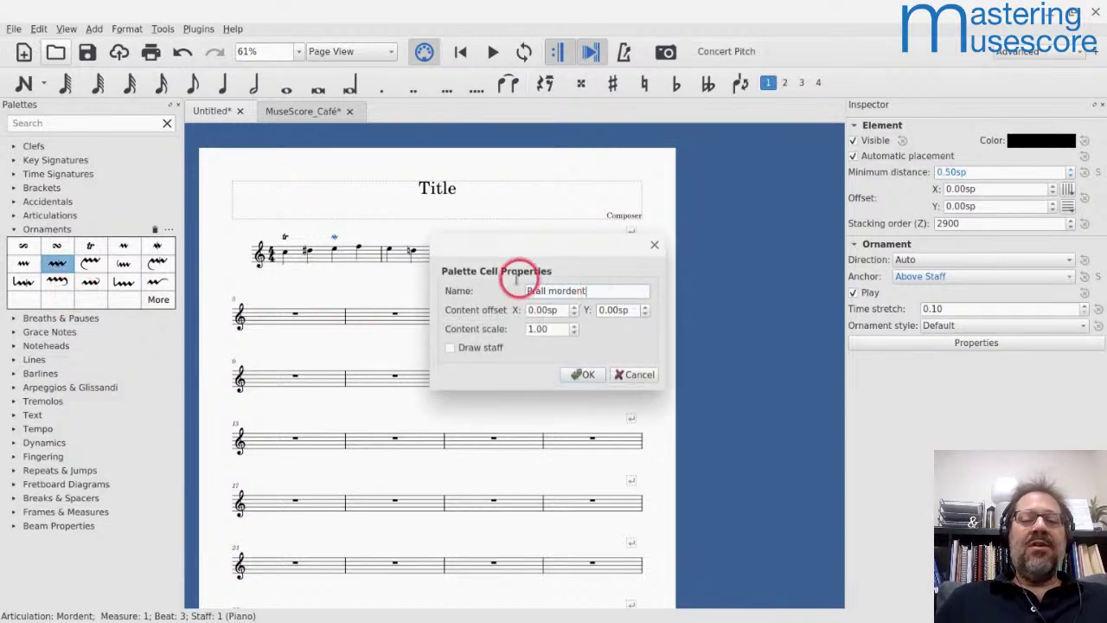
click(575, 294)
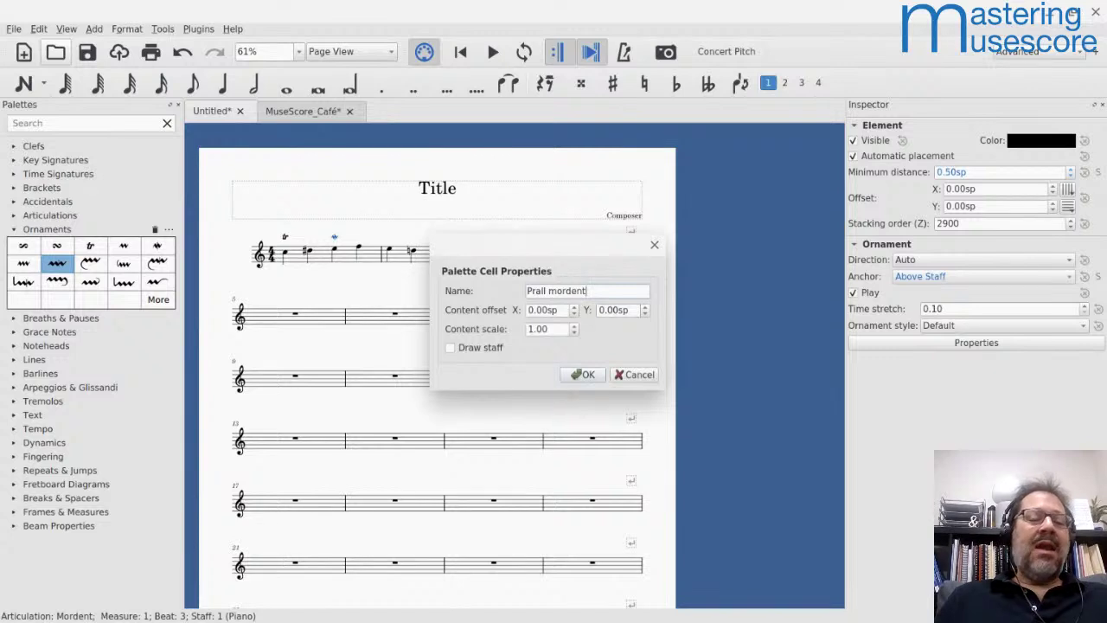
click(585, 292)
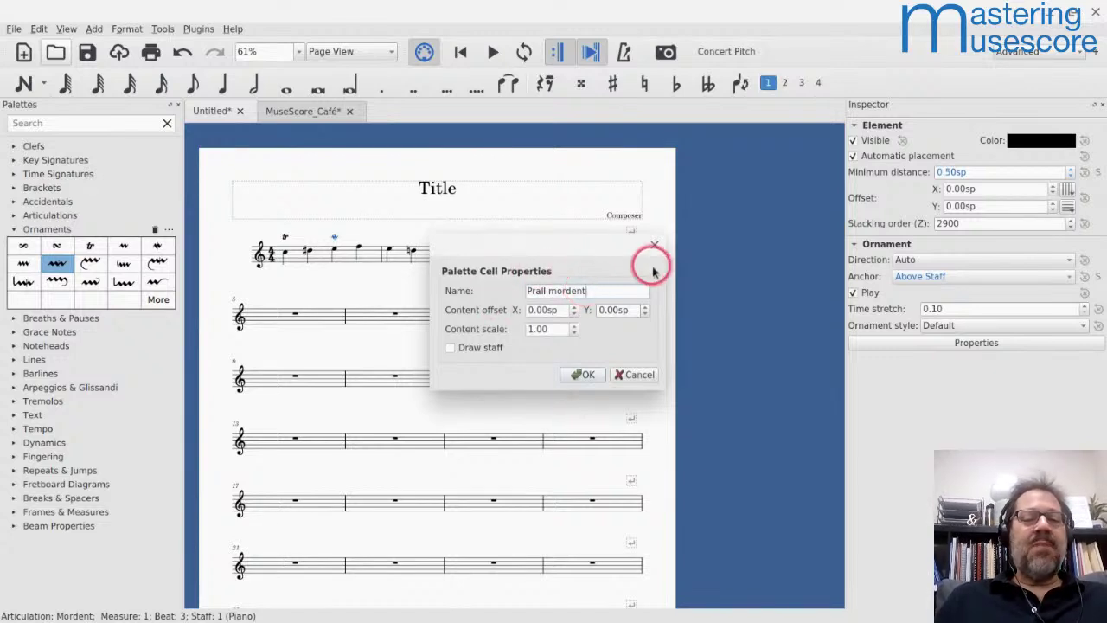
click(636, 373)
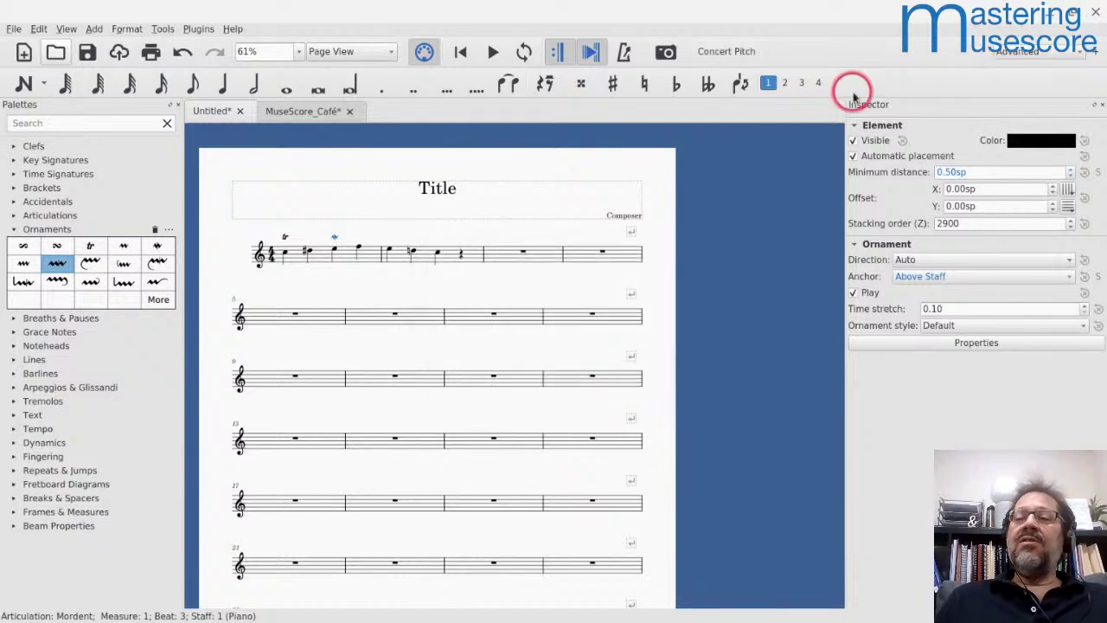
Step: Switch to the Café workspace and add the staff text "Custom" to the first note of measure 2
click(1051, 53)
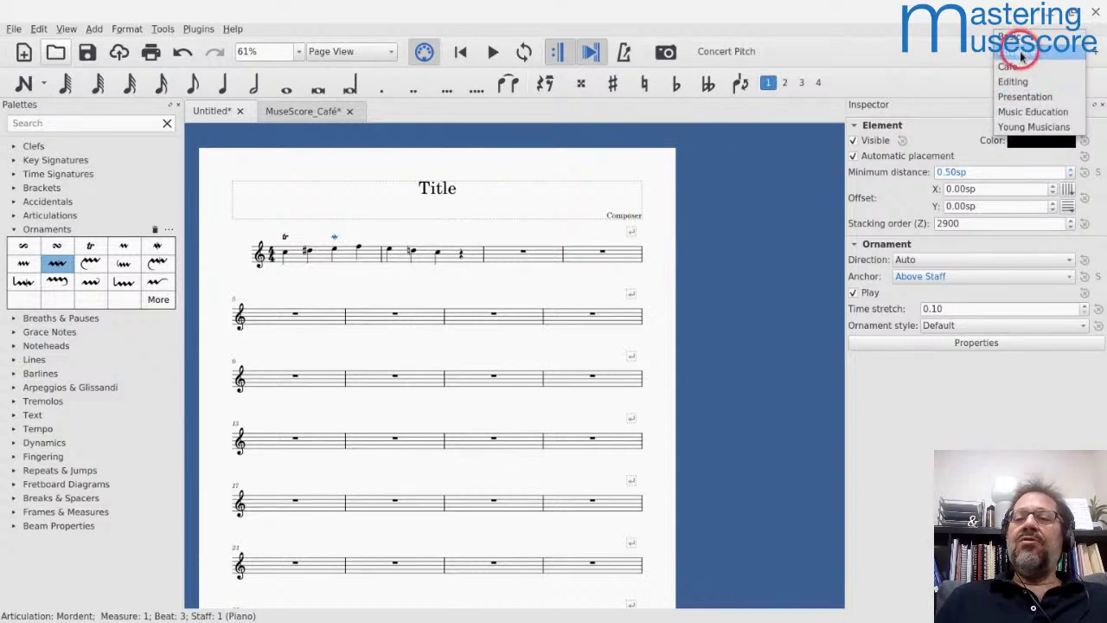
click(1021, 53)
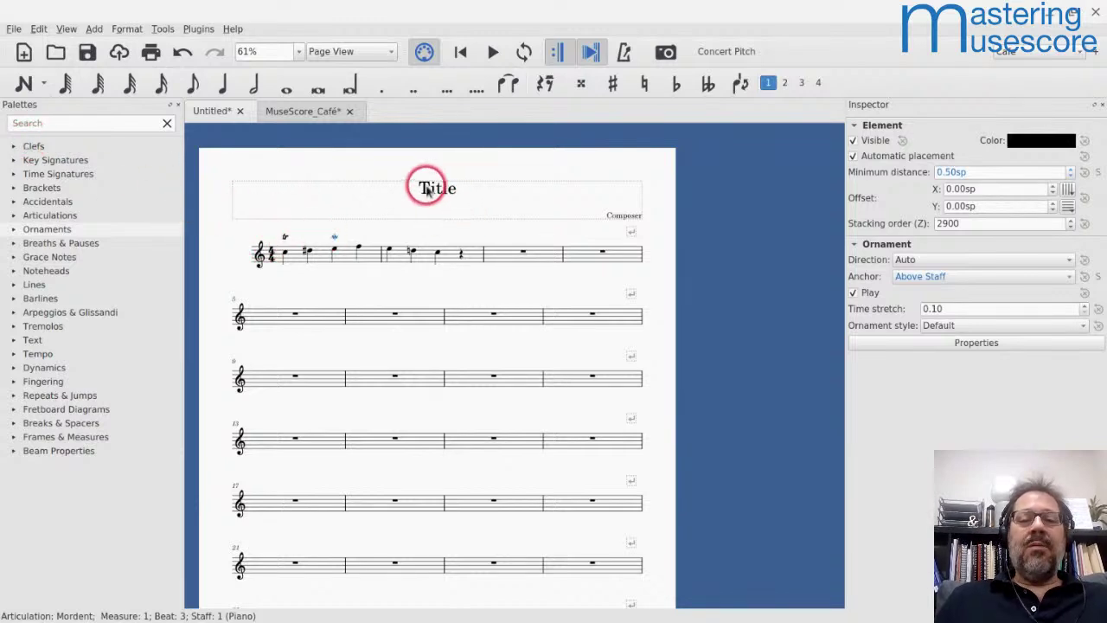
click(389, 251)
key(ctrl+t)
text(Custom)
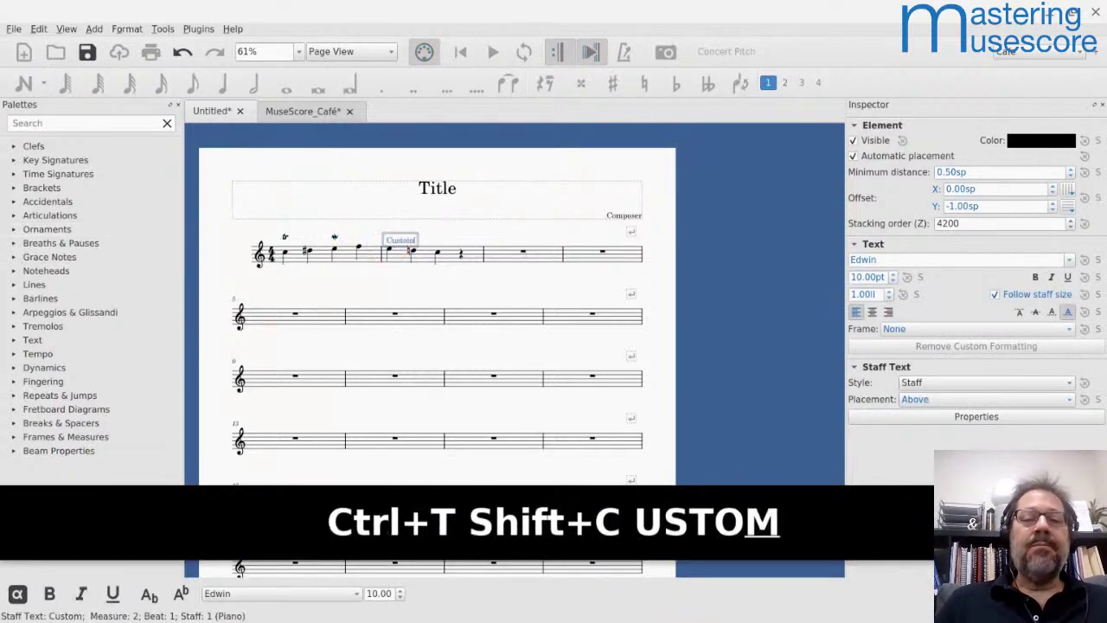
key(Escape)
scroll(366, 234, up, 10)
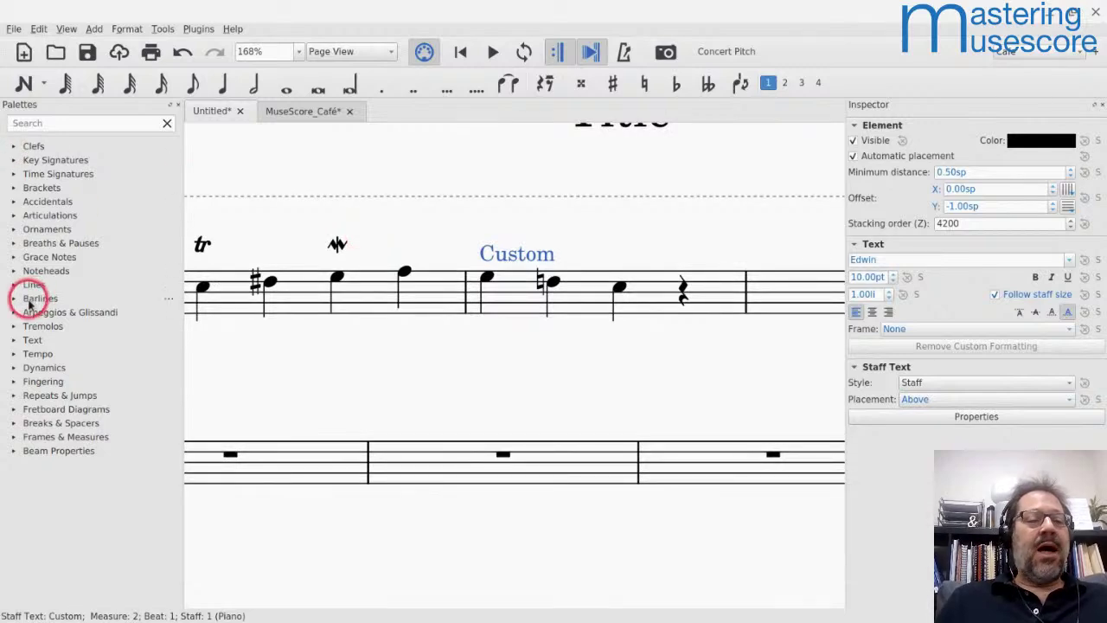
Step: Expand the Text palette and store the score's "Custom" staff text in it as a new cell after Staff Text
click(12, 342)
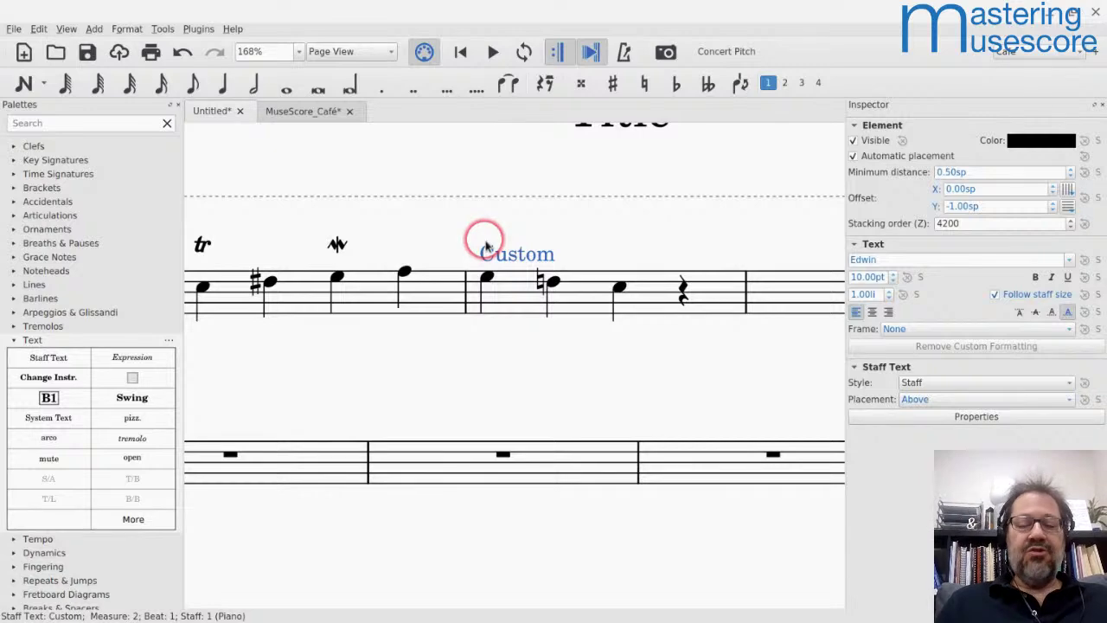
drag(484, 240, 198, 378)
click(507, 260)
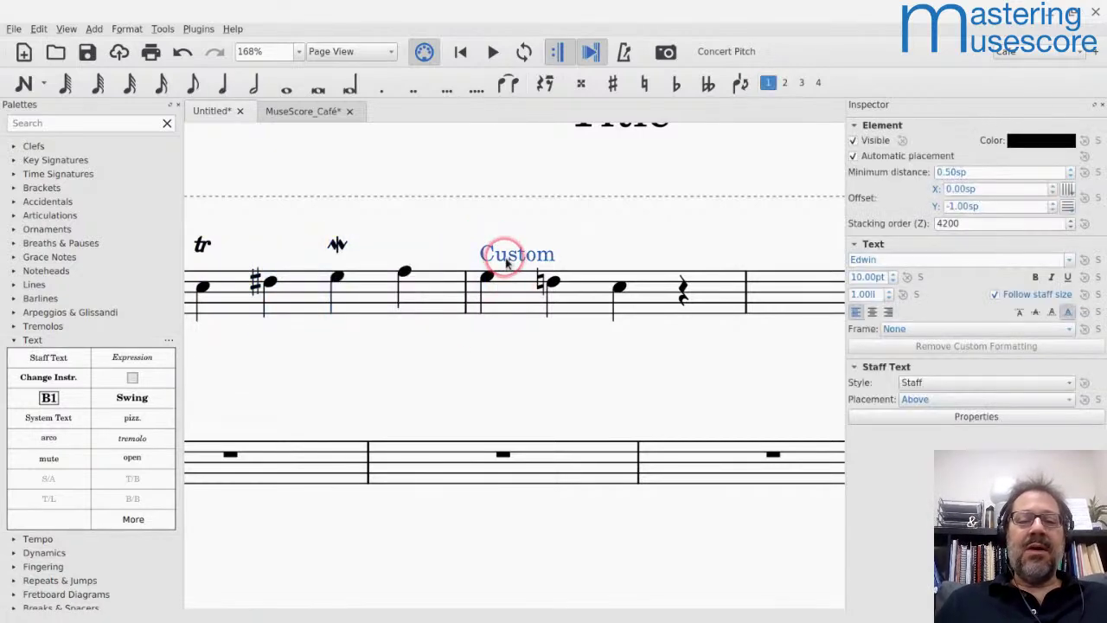
drag(507, 263, 130, 370)
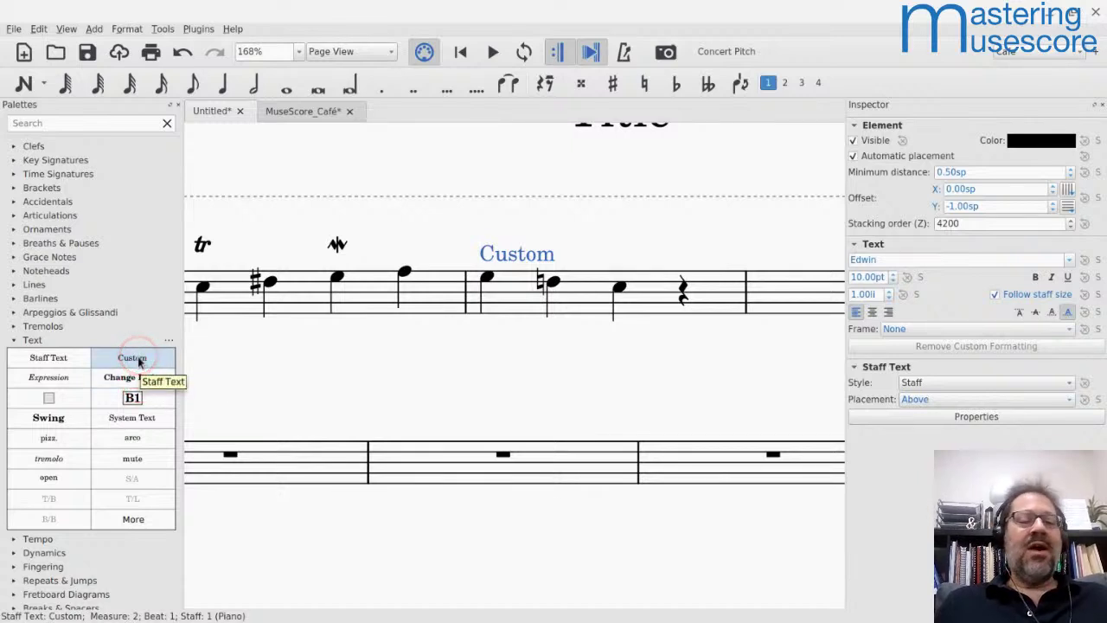
Step: Name the new Custom palette cell "Custom text" in its cell properties and collapse the Text palette
right_click(138, 360)
click(164, 381)
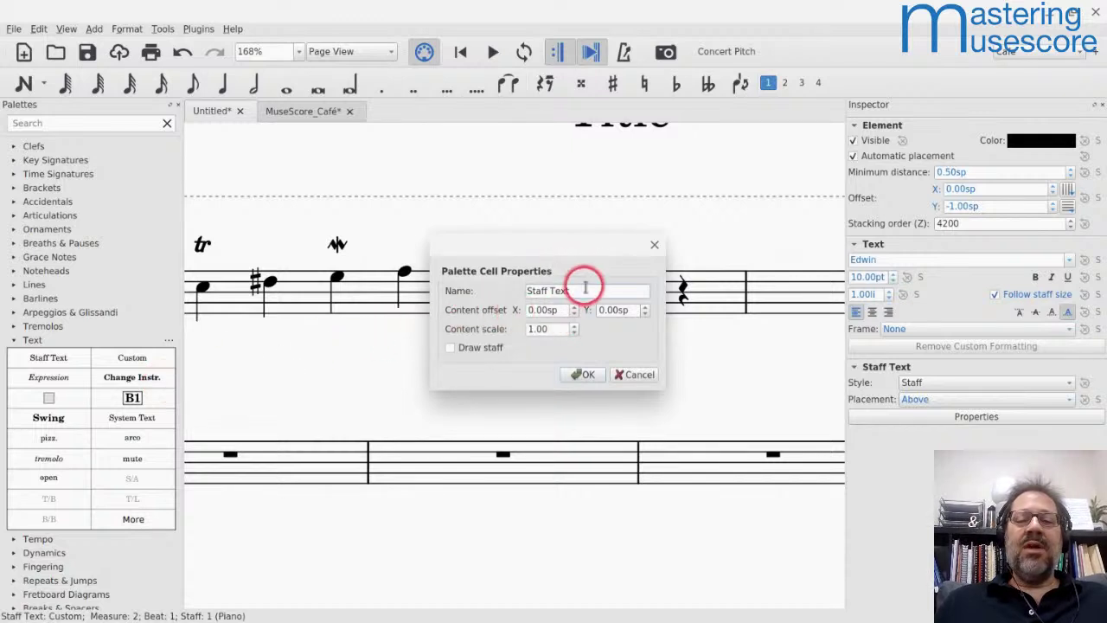
key(ctrl+a)
text(Custom t)
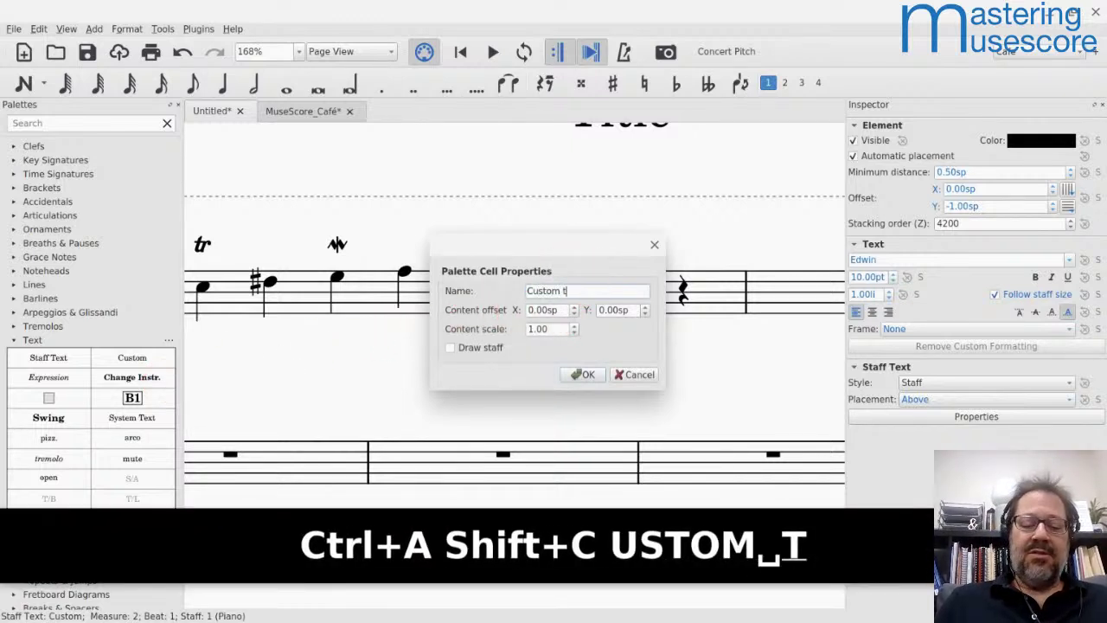
text(ext)
key(Return)
key(Return)
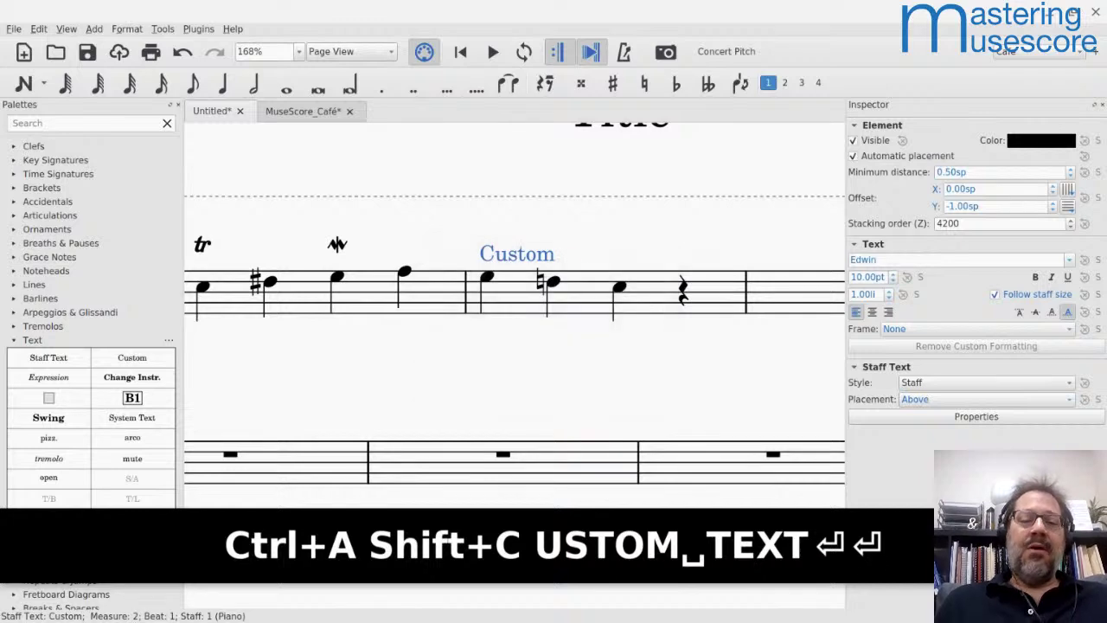
click(201, 350)
click(119, 361)
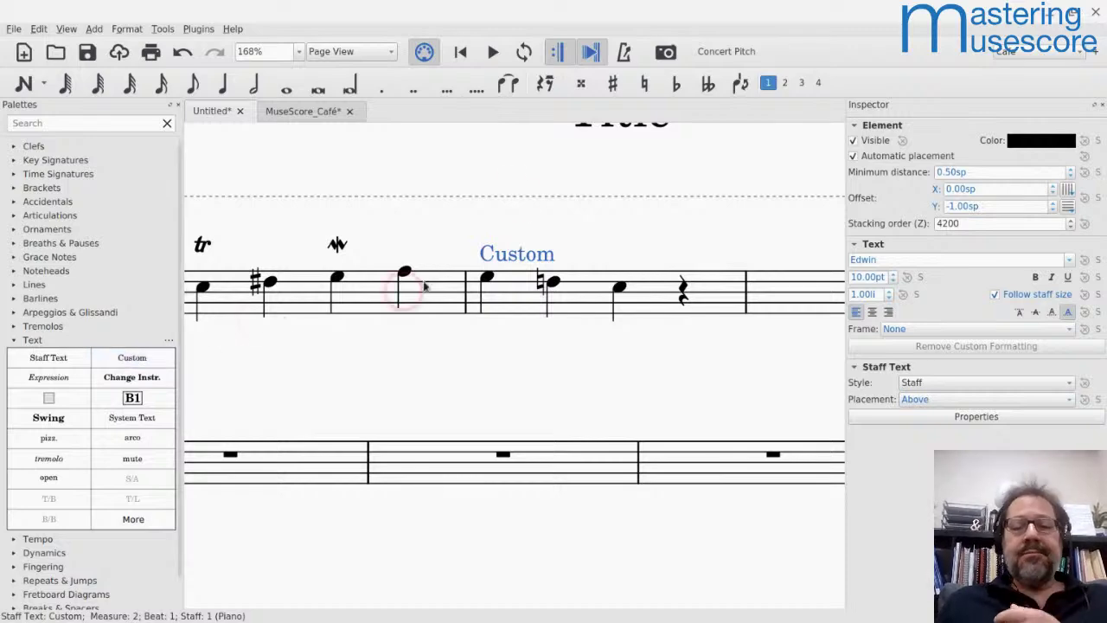
click(461, 222)
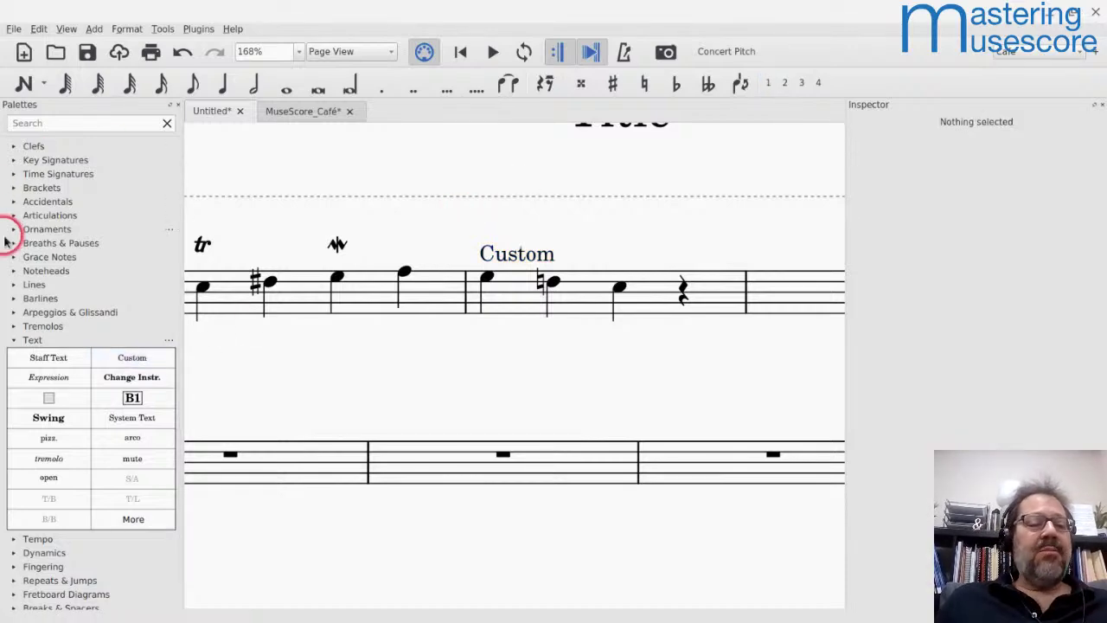
click(14, 344)
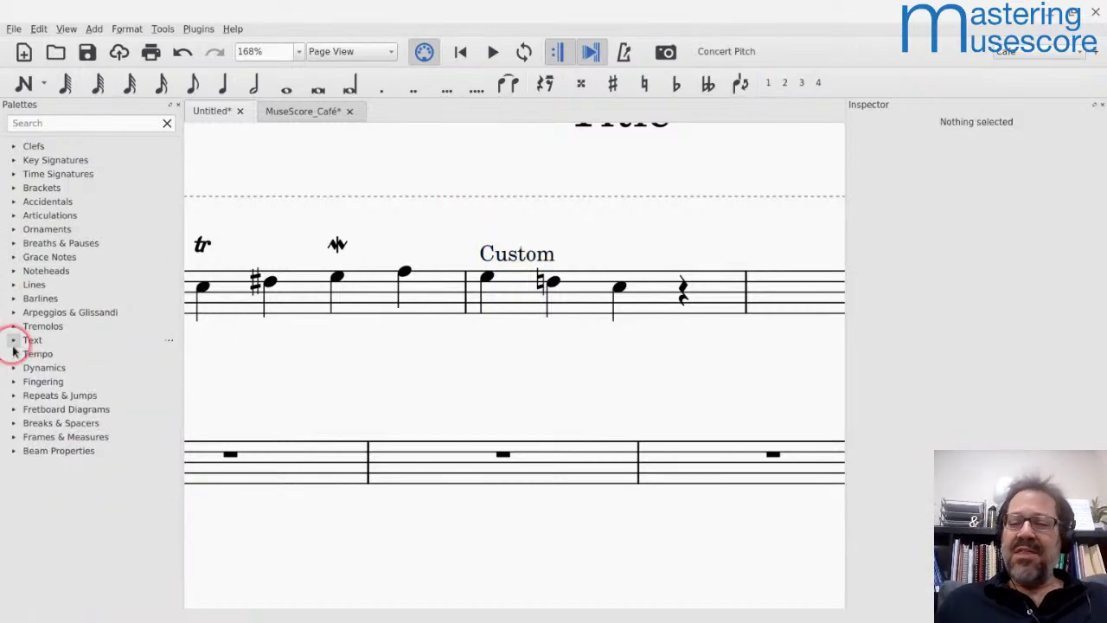
Step: Switch to Google Keep to check the remaining topics in the Video notes, and return to MuseScore
key(alt+Tab)
key(alt+Tab)
key(alt+Tab)
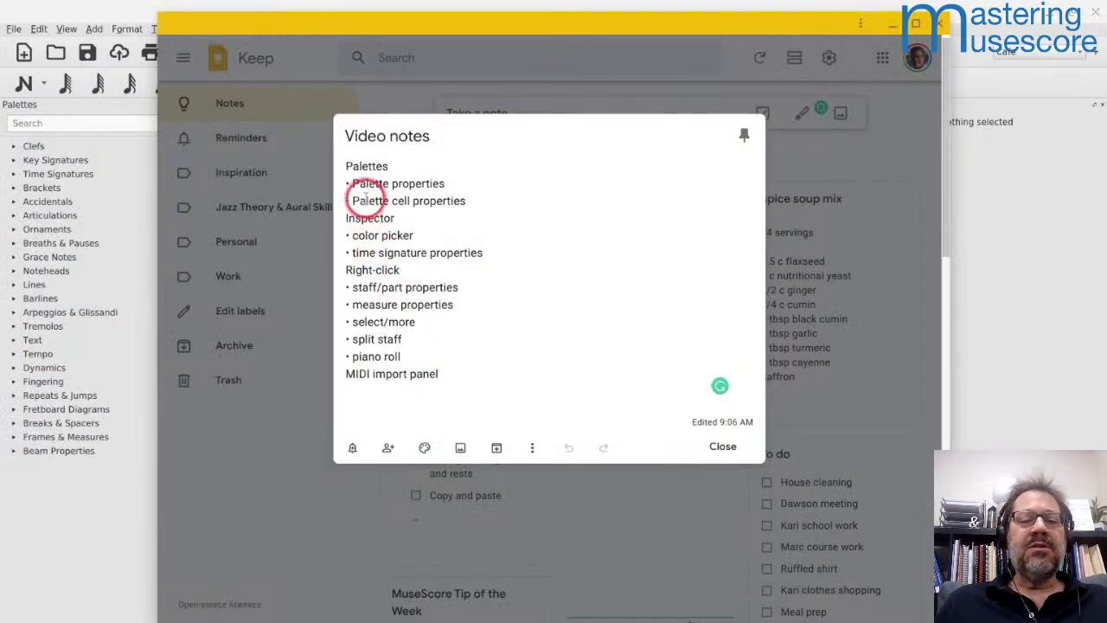
key(alt+Tab)
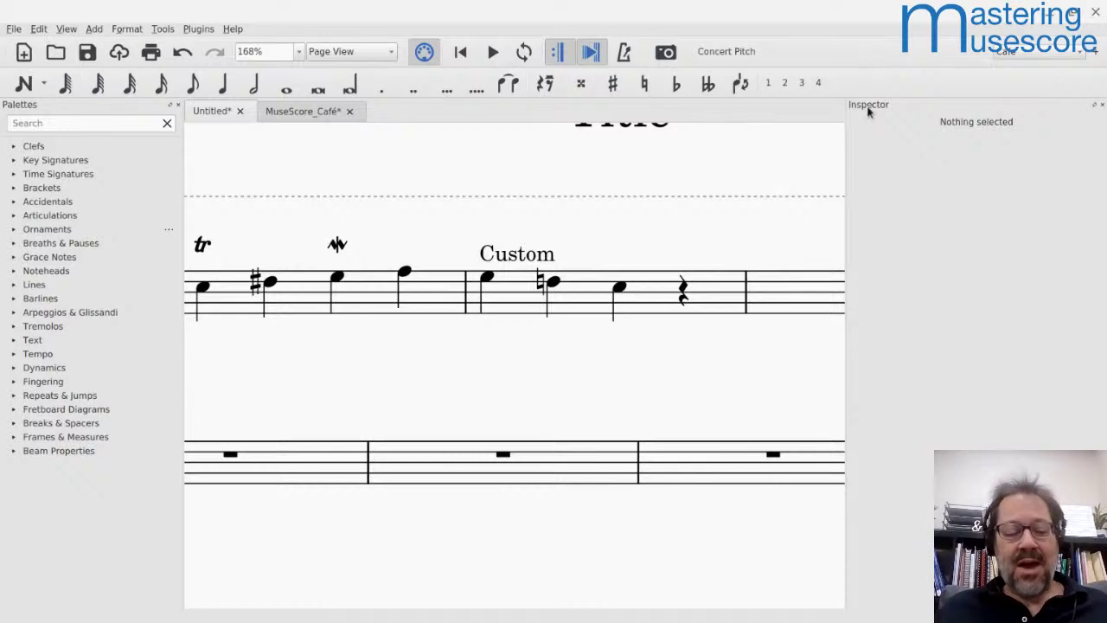
Step: Hide the Inspector, bring it back, and check its entry among the view options
key(F8)
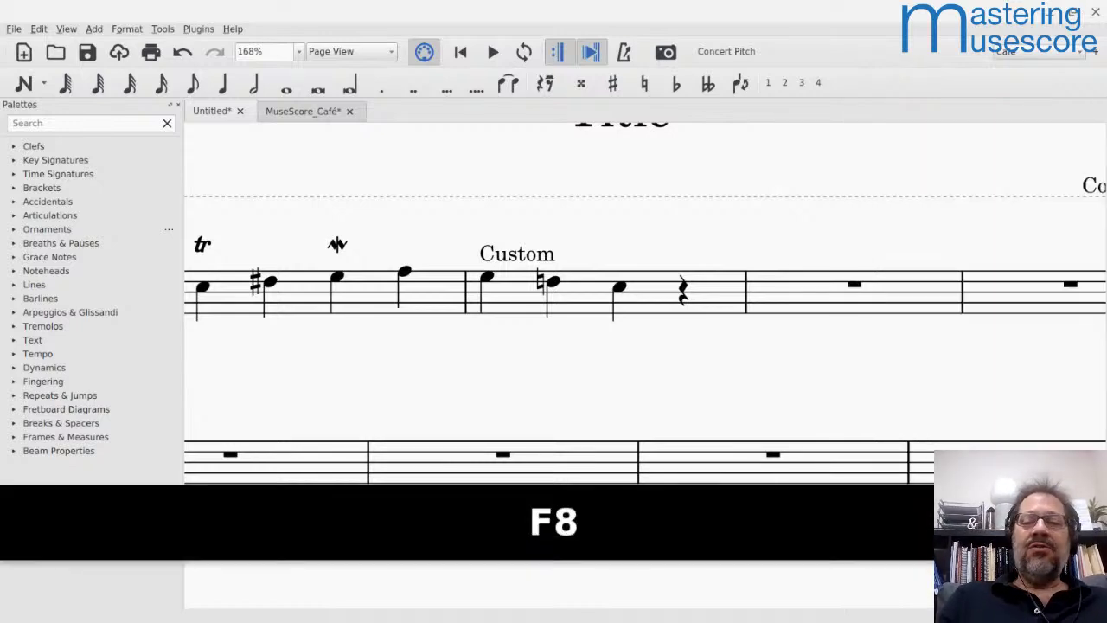
key(F8)
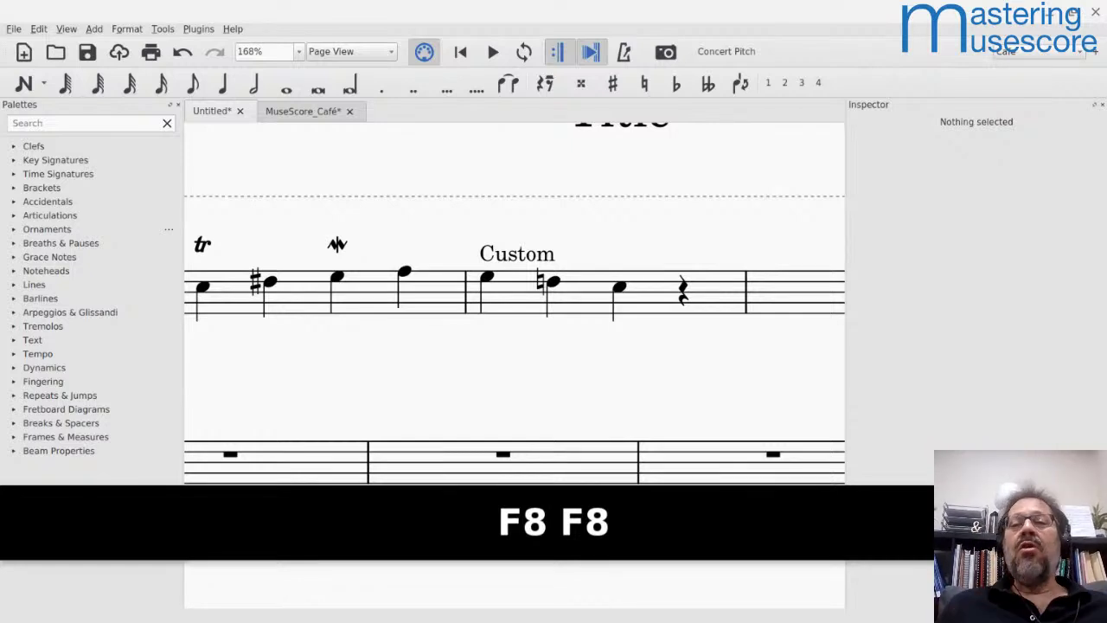
click(67, 29)
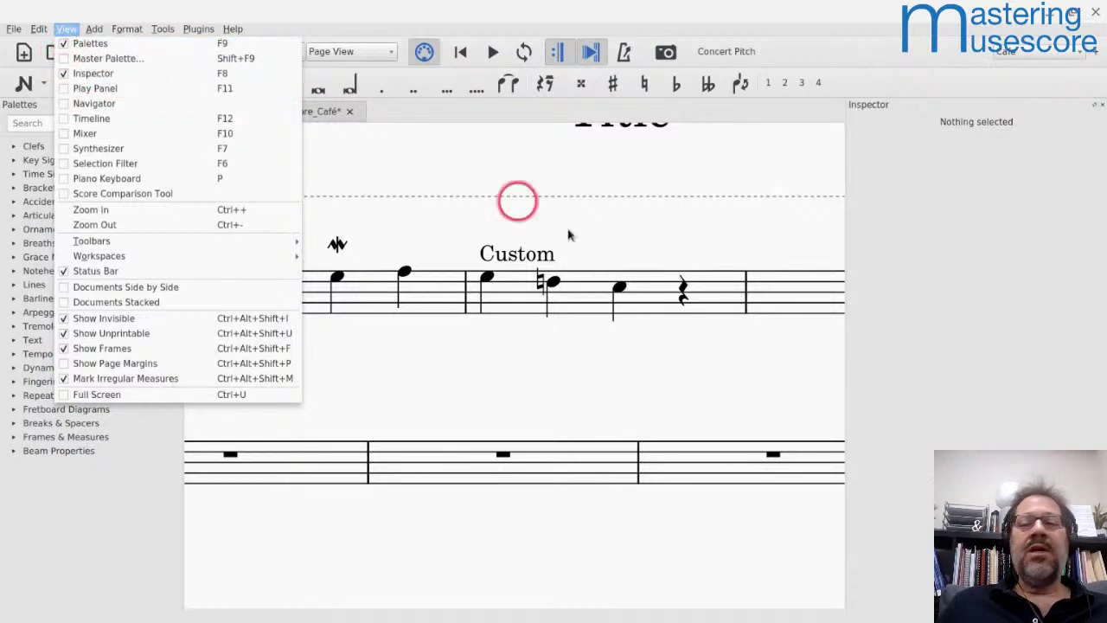
click(663, 241)
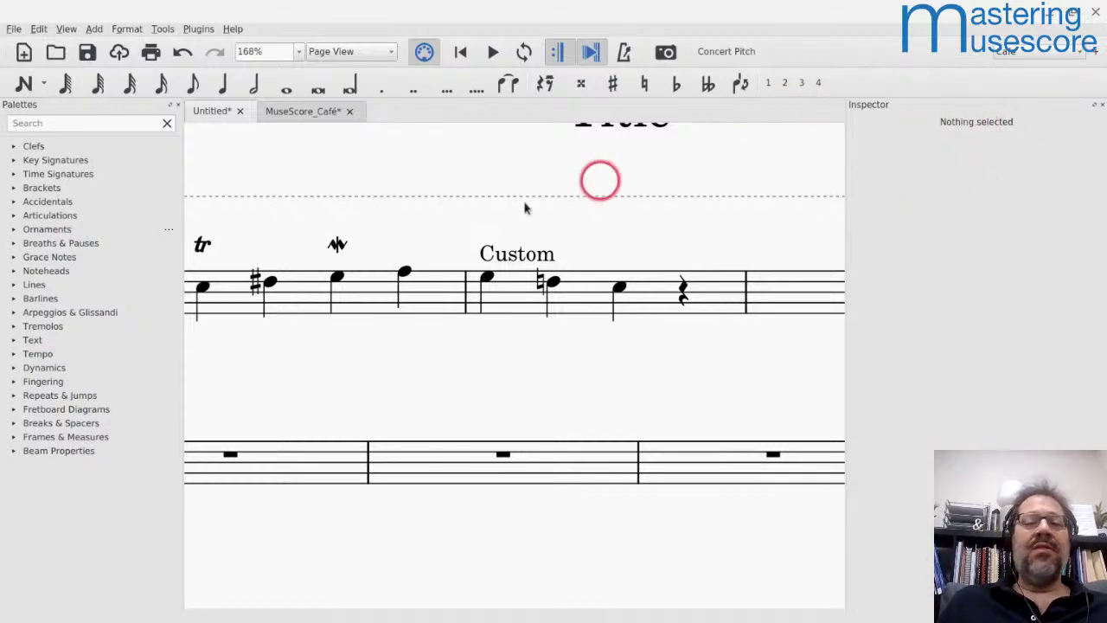
Step: Make the D♯ notehead on beat 2 of measure 1 invisible and restore its visibility
click(271, 283)
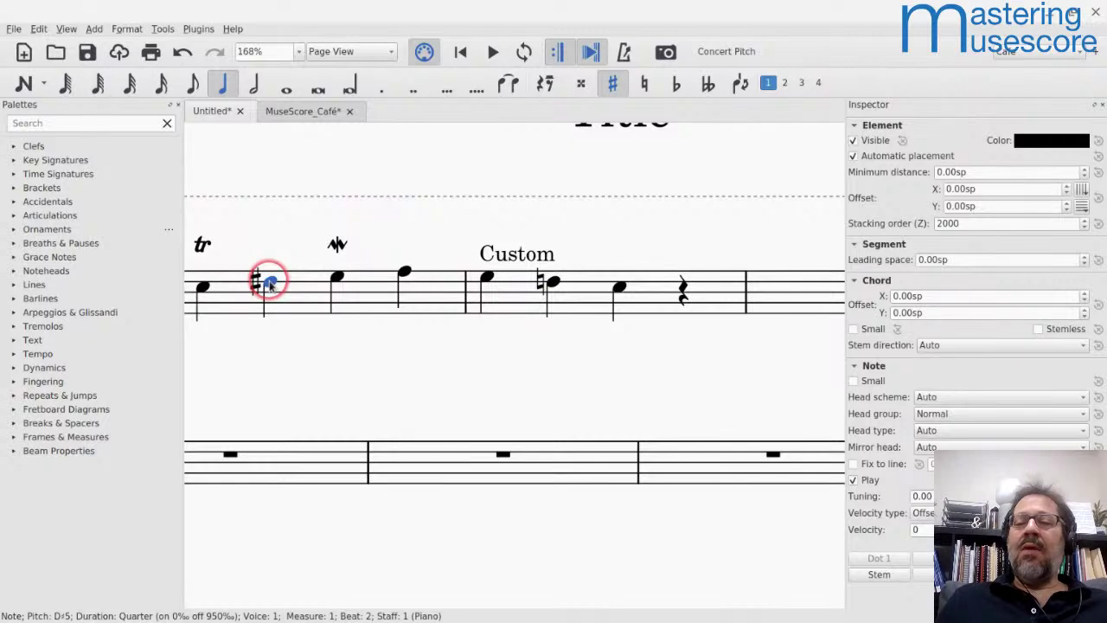
click(853, 141)
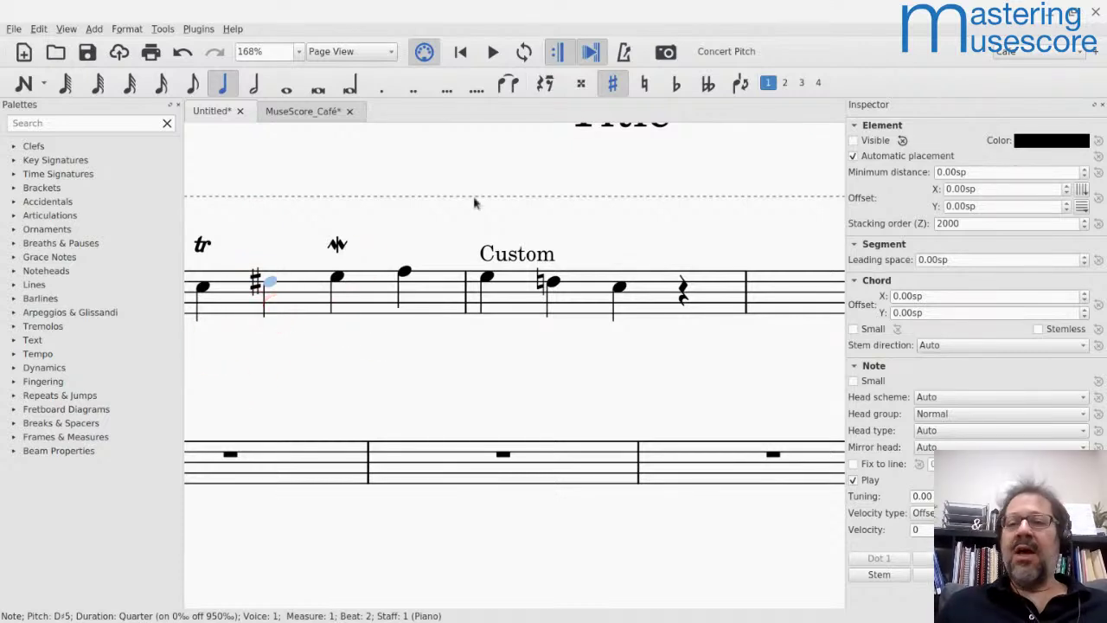
click(856, 142)
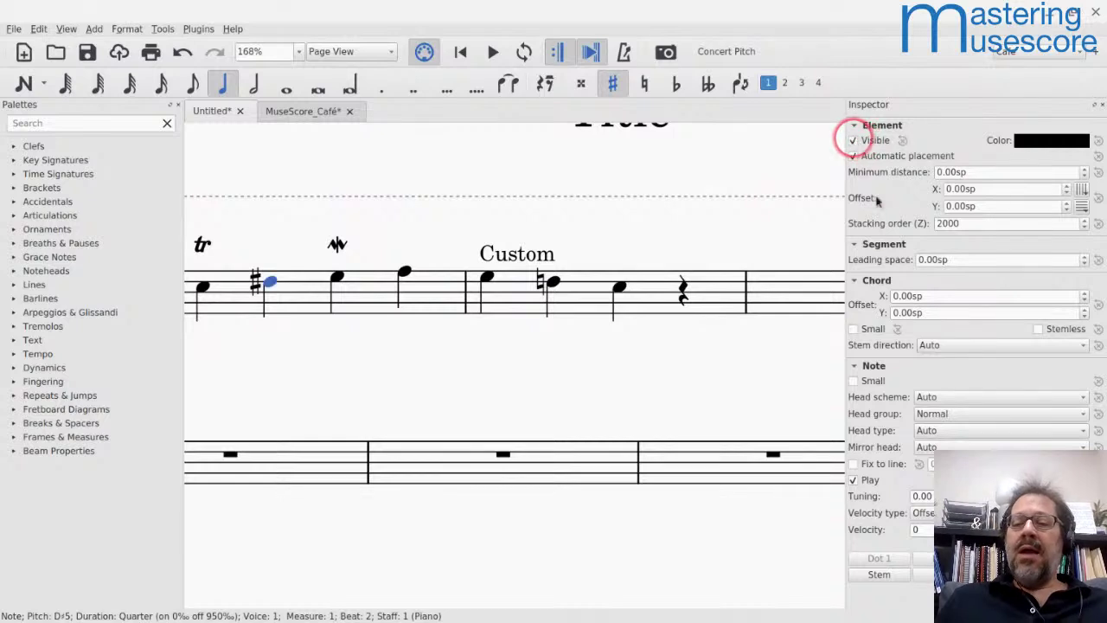
Step: Turn the Small option on and off for the D♯ note, first for the notehead and again for its chord
click(853, 383)
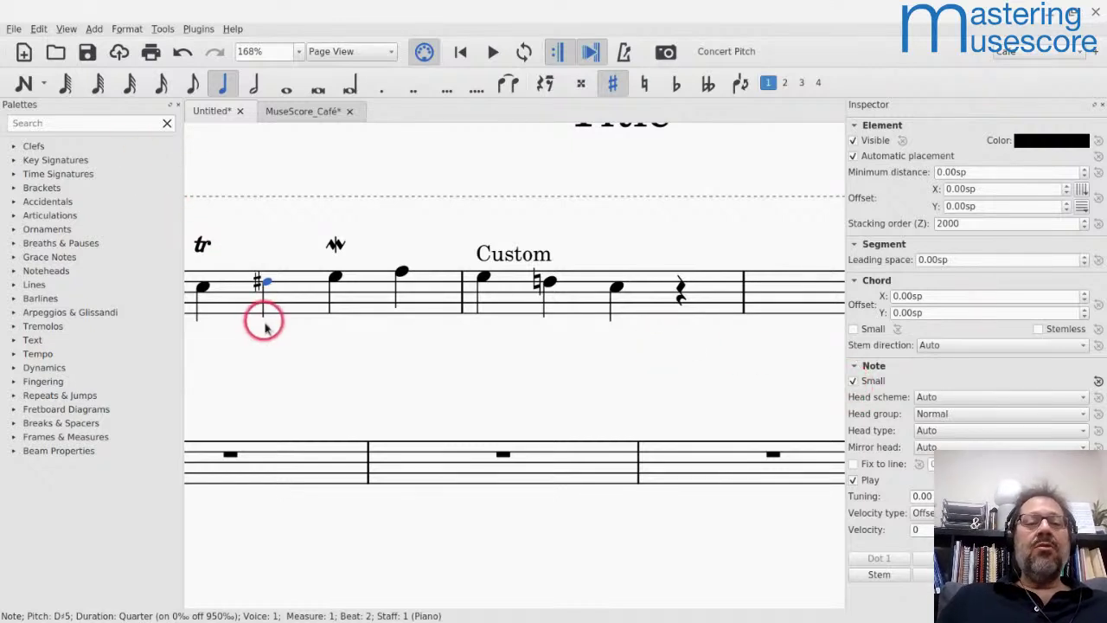
click(854, 381)
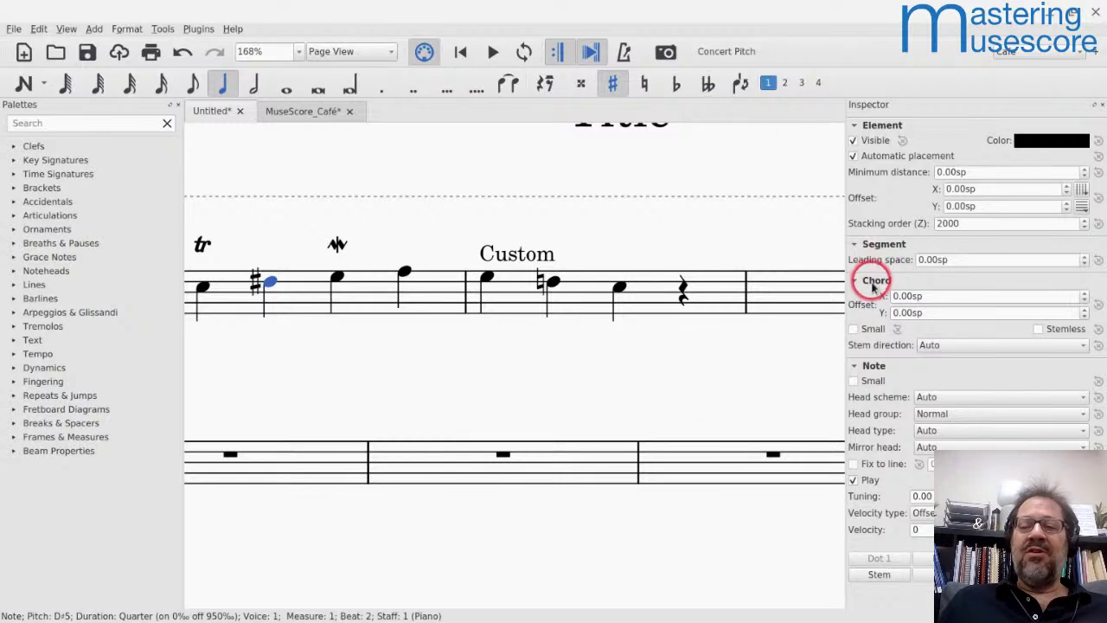
click(853, 330)
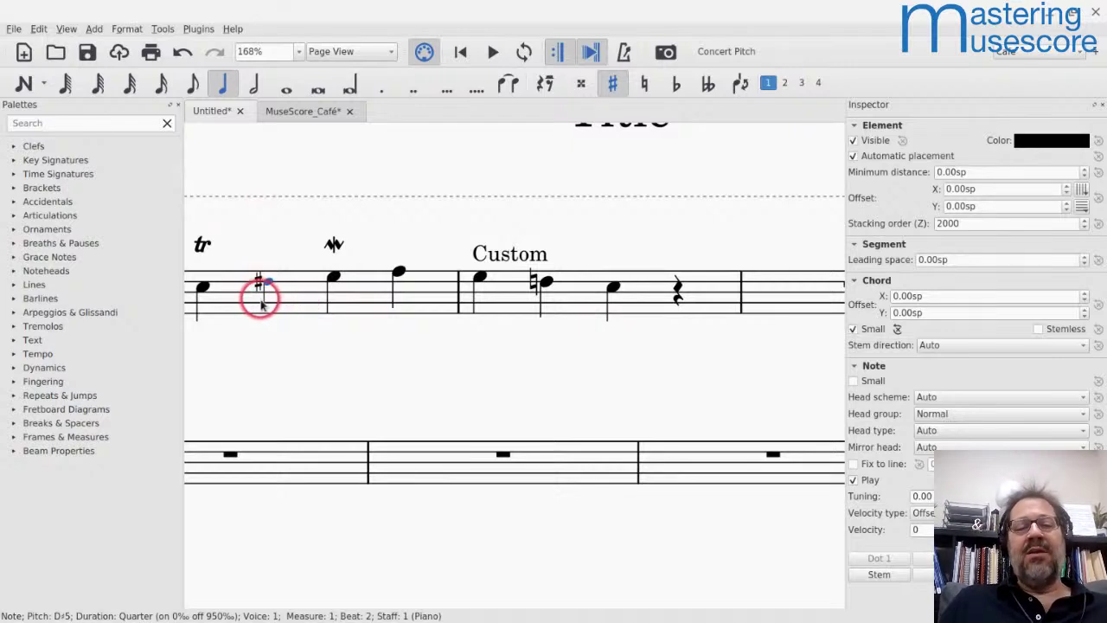
click(855, 330)
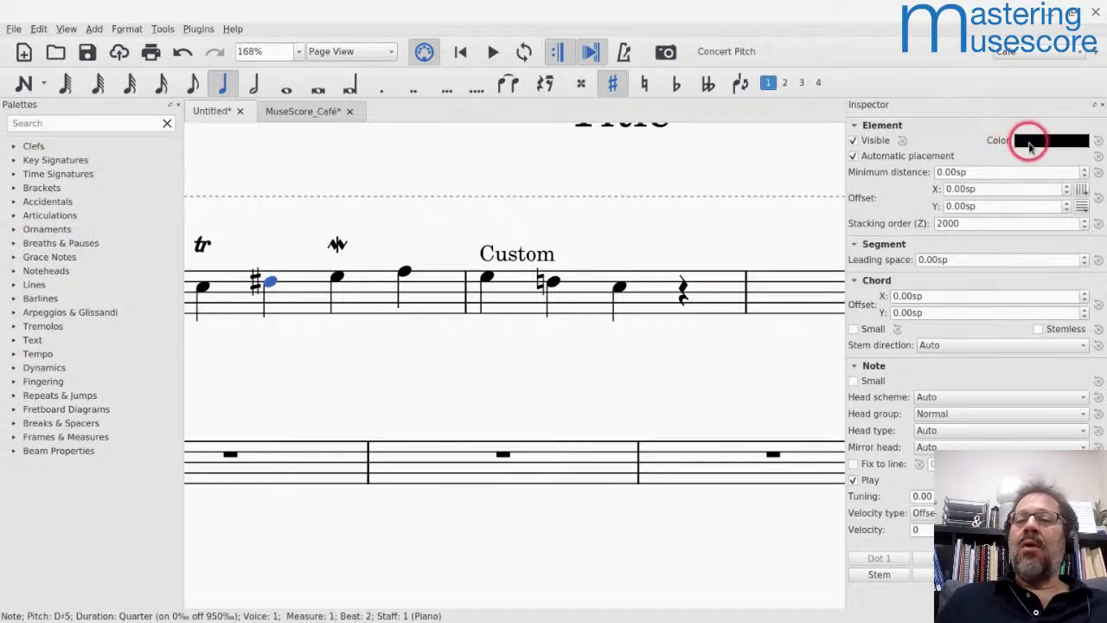
Step: Color the D♯ notehead on beat 2 of measure 1 green (#00ff7f) and deselect it
click(451, 320)
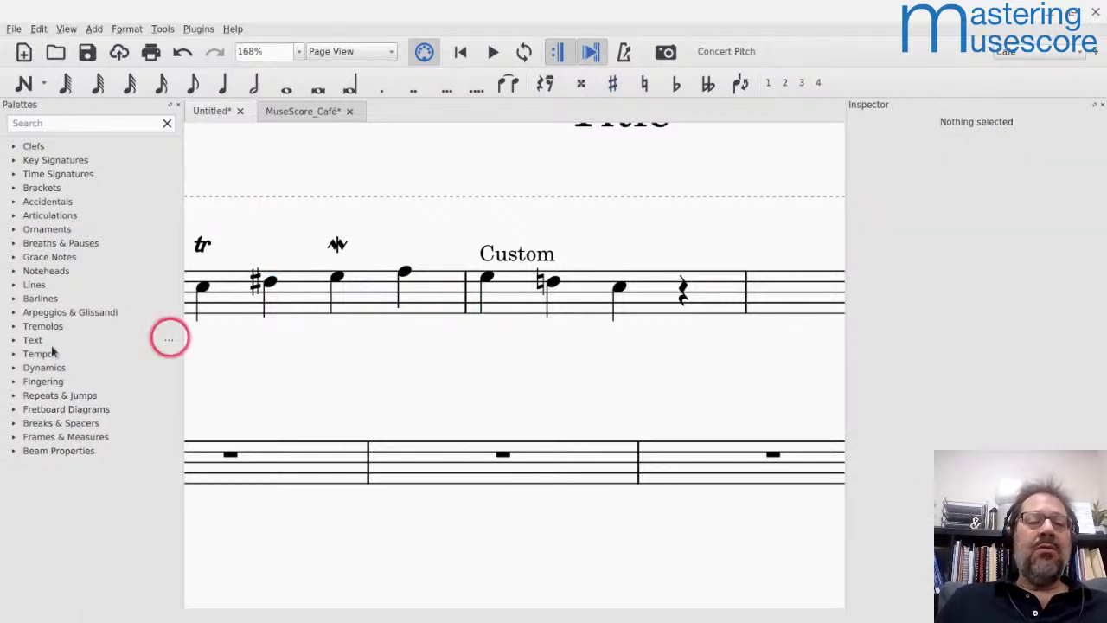
click(271, 284)
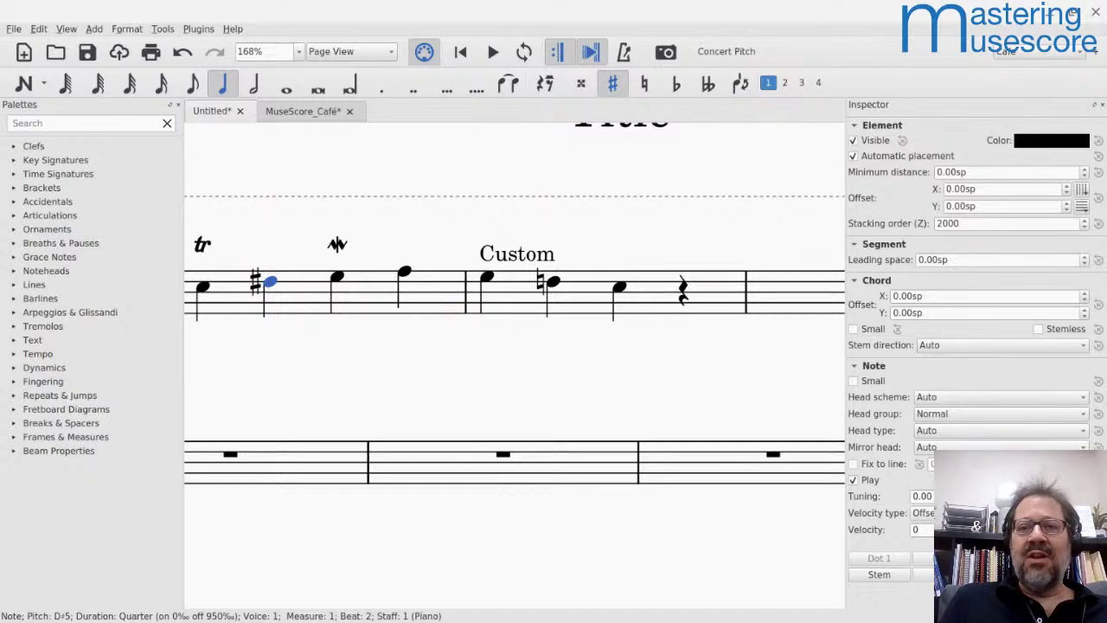
click(1028, 141)
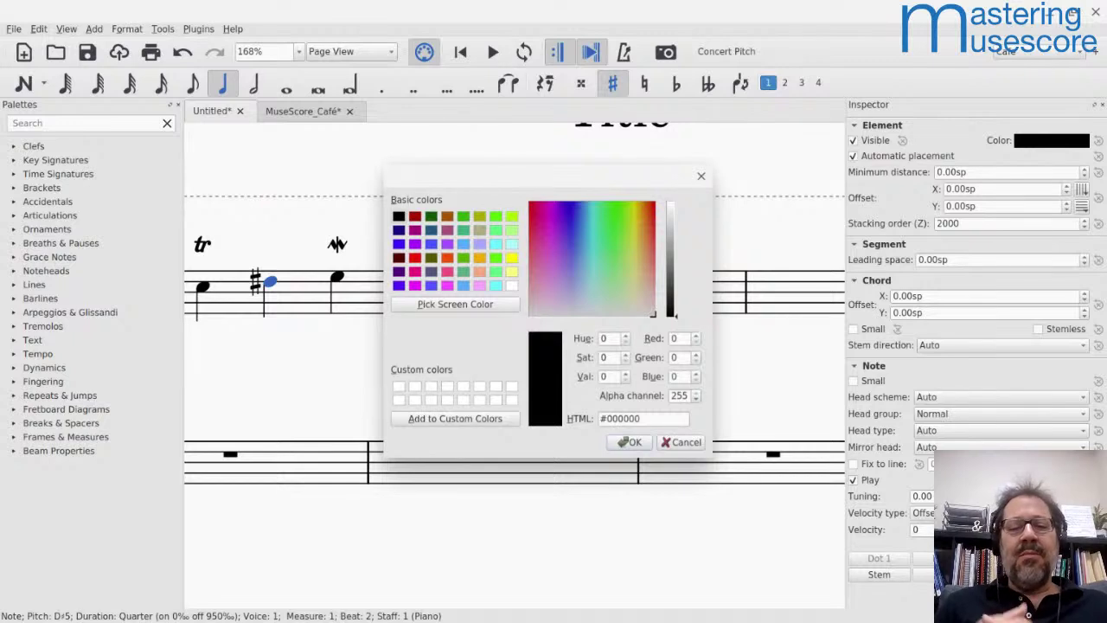
drag(470, 179, 435, 161)
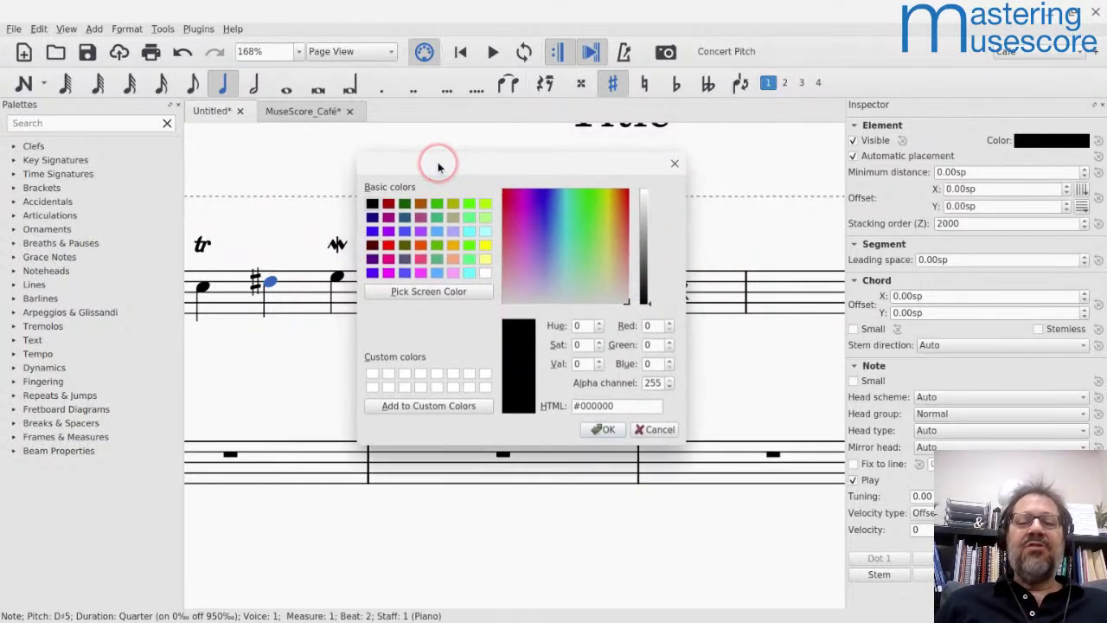
click(549, 227)
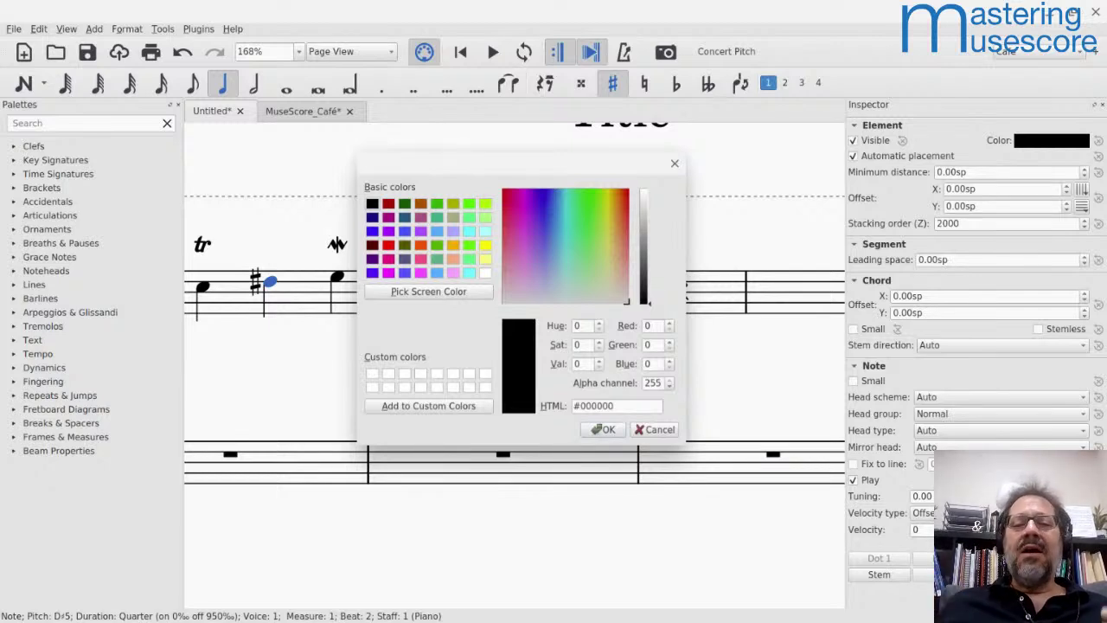
click(467, 222)
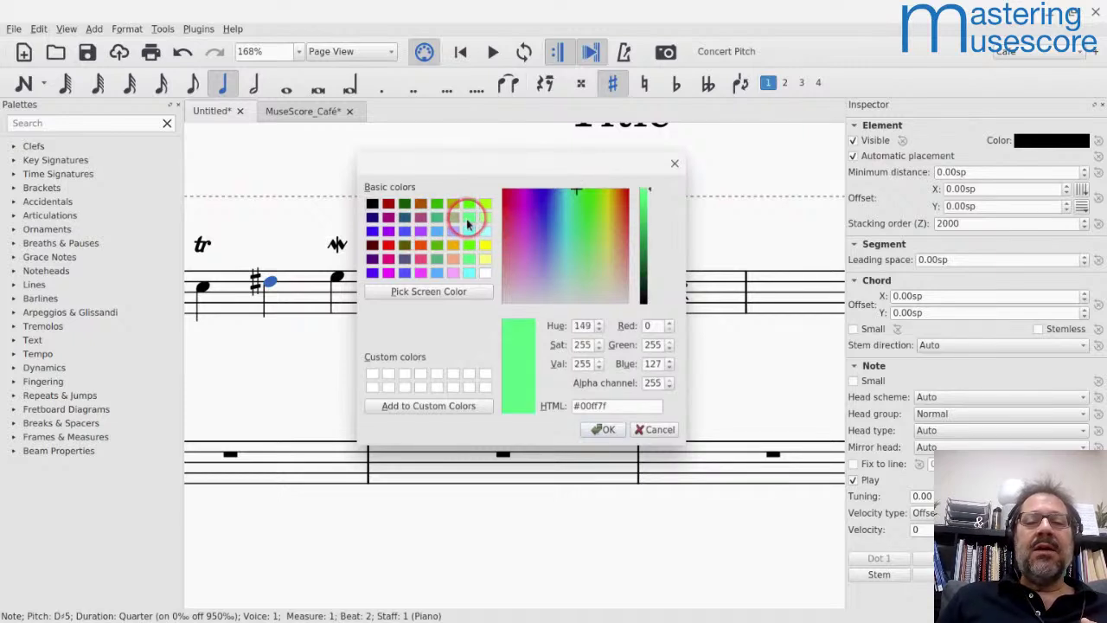
click(604, 430)
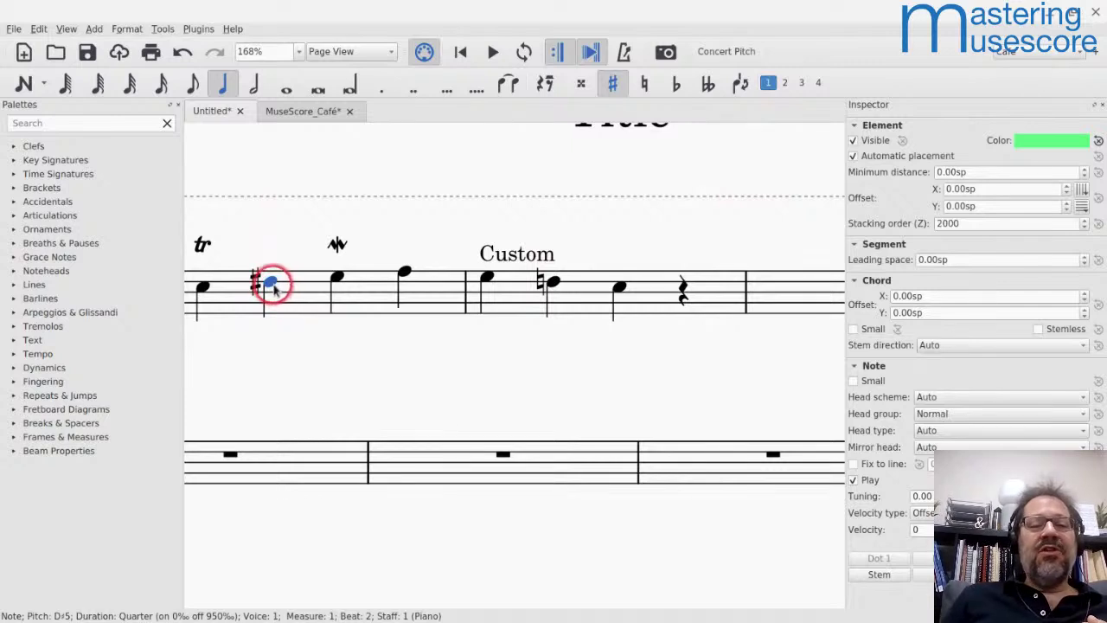
click(294, 395)
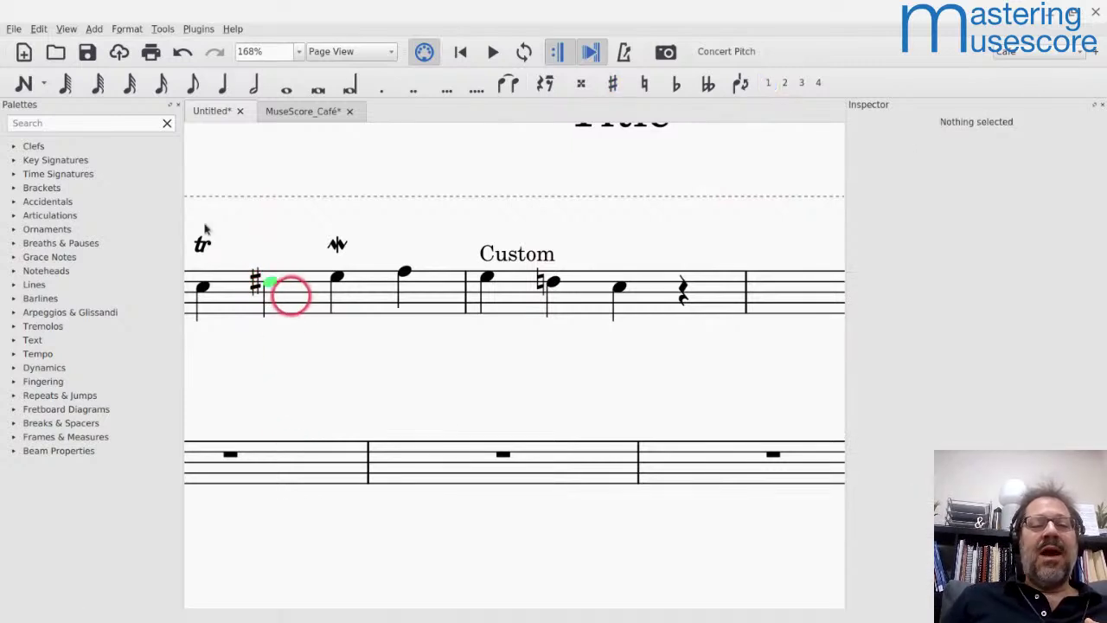
click(199, 425)
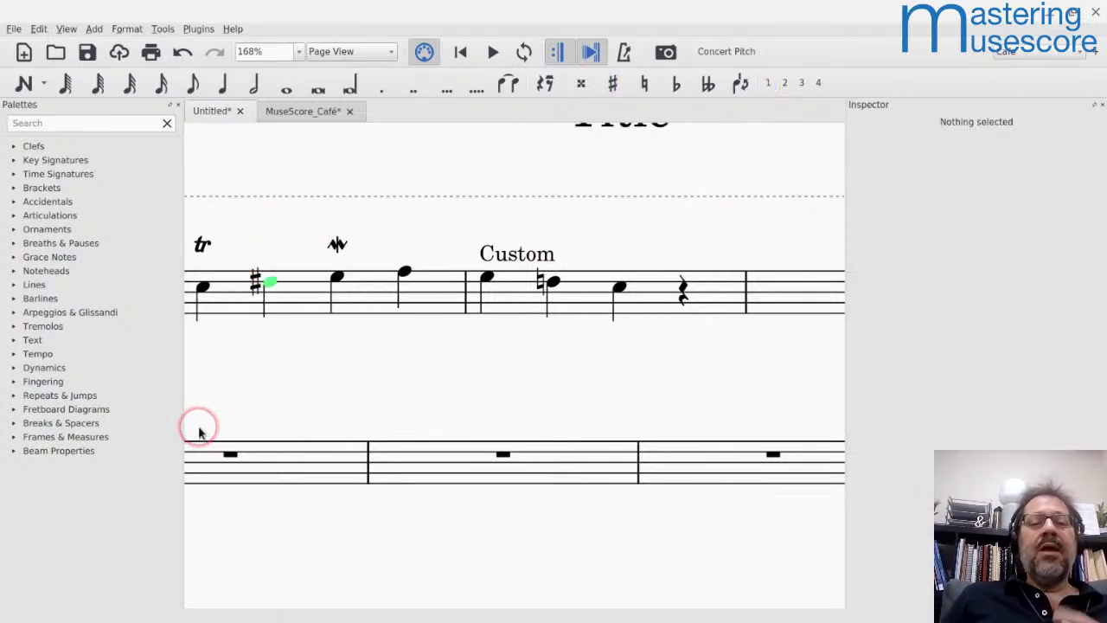
click(409, 313)
click(607, 214)
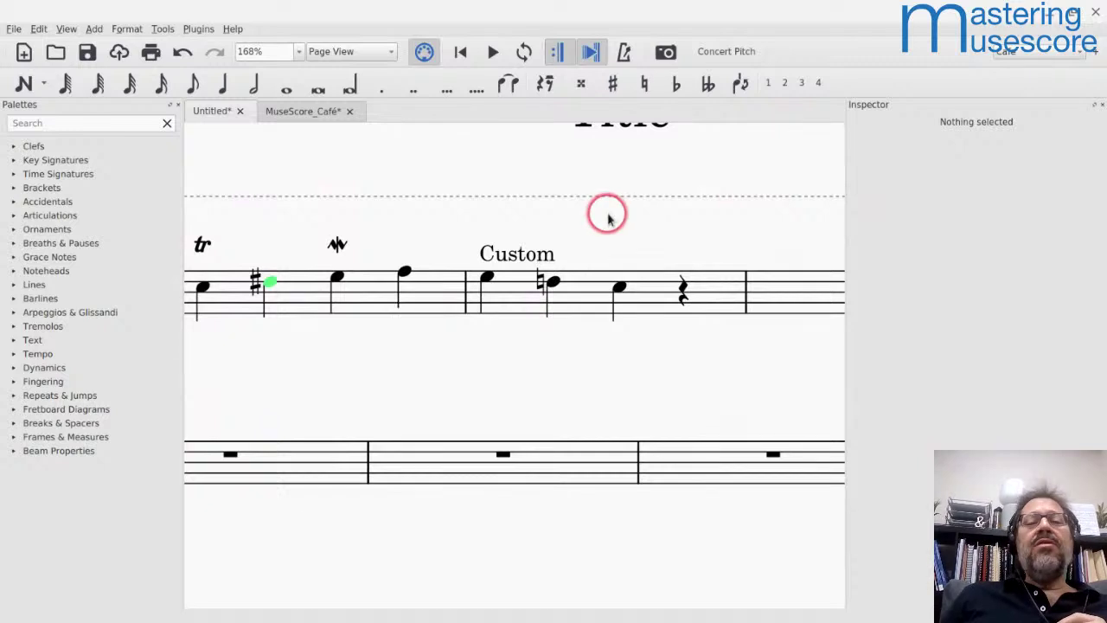
Step: Move the Custom staff text in measure 2 to an offset of about X 0.27sp, Y -2.04sp, and give it a Rectangle frame
click(513, 252)
drag(513, 256, 519, 246)
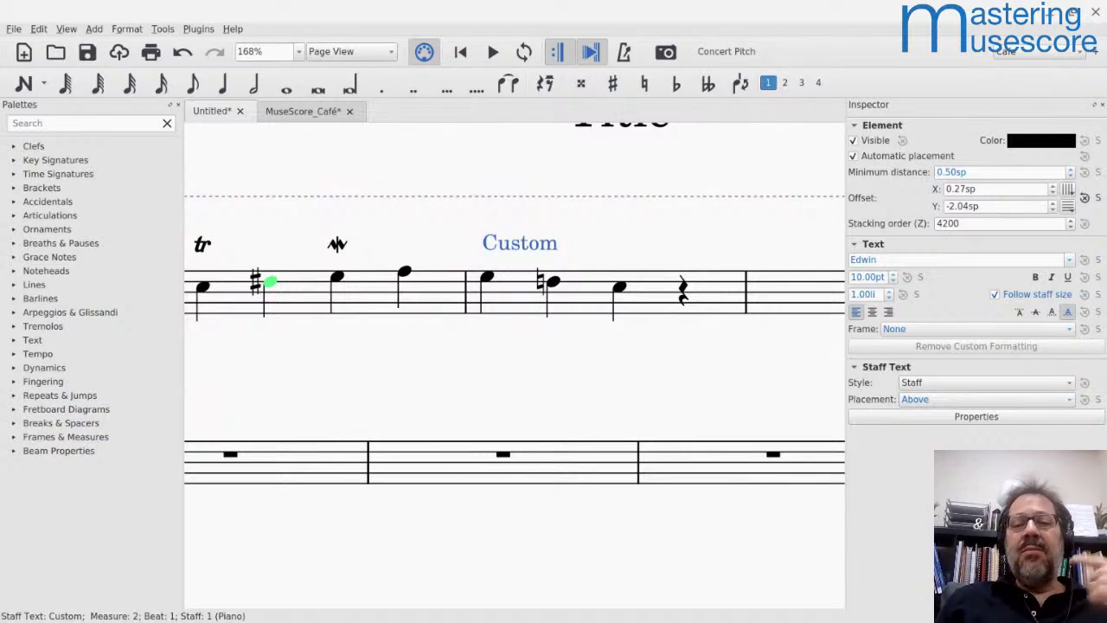
click(495, 245)
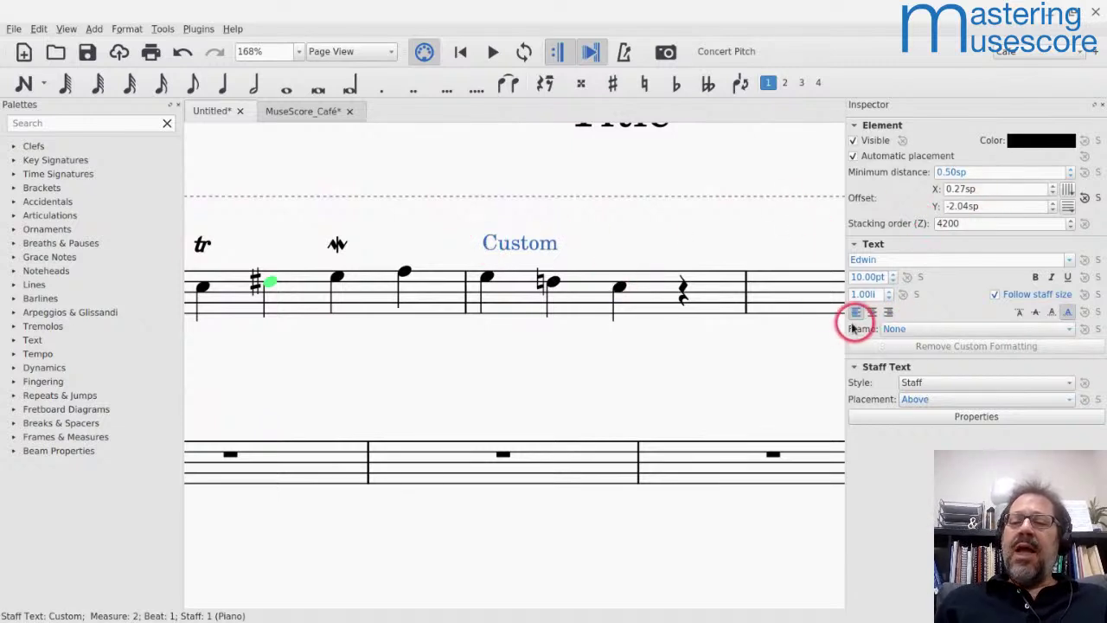
click(891, 330)
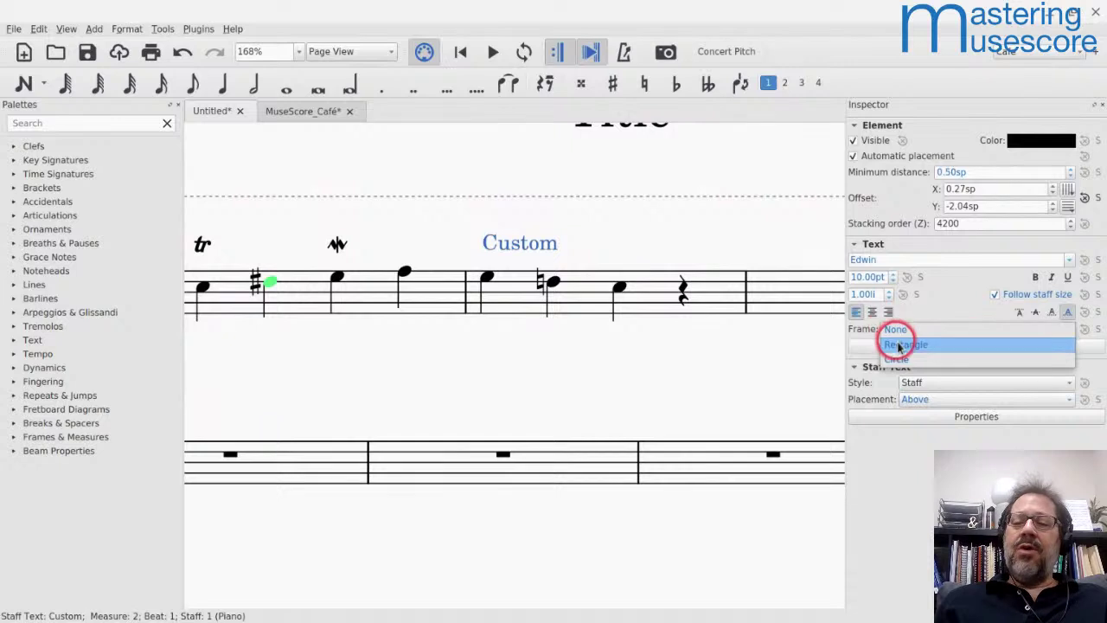
click(900, 344)
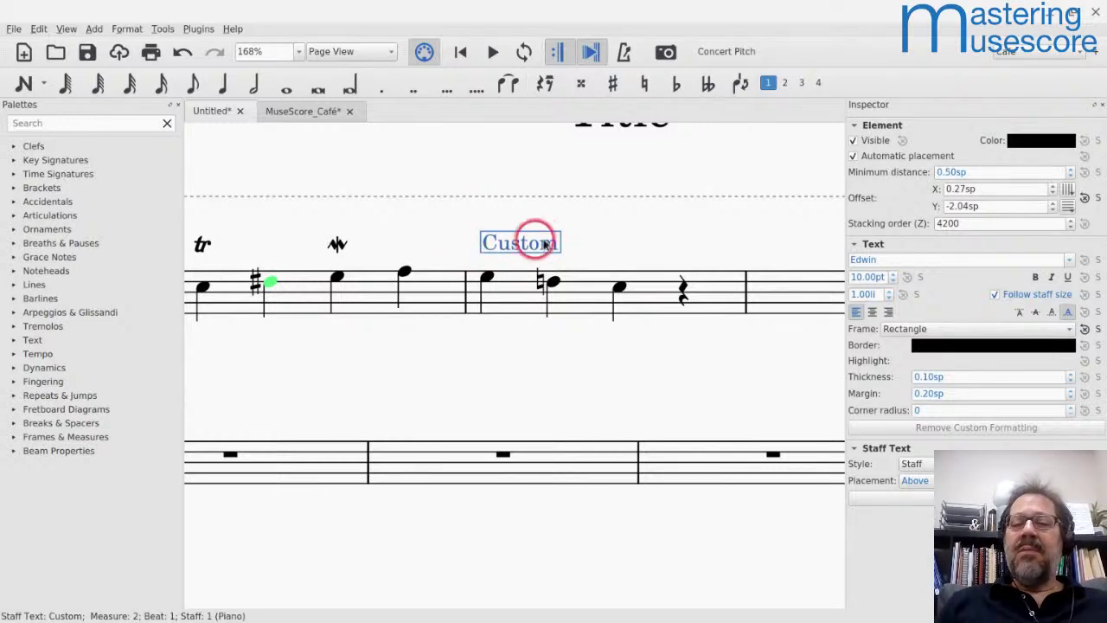
click(955, 350)
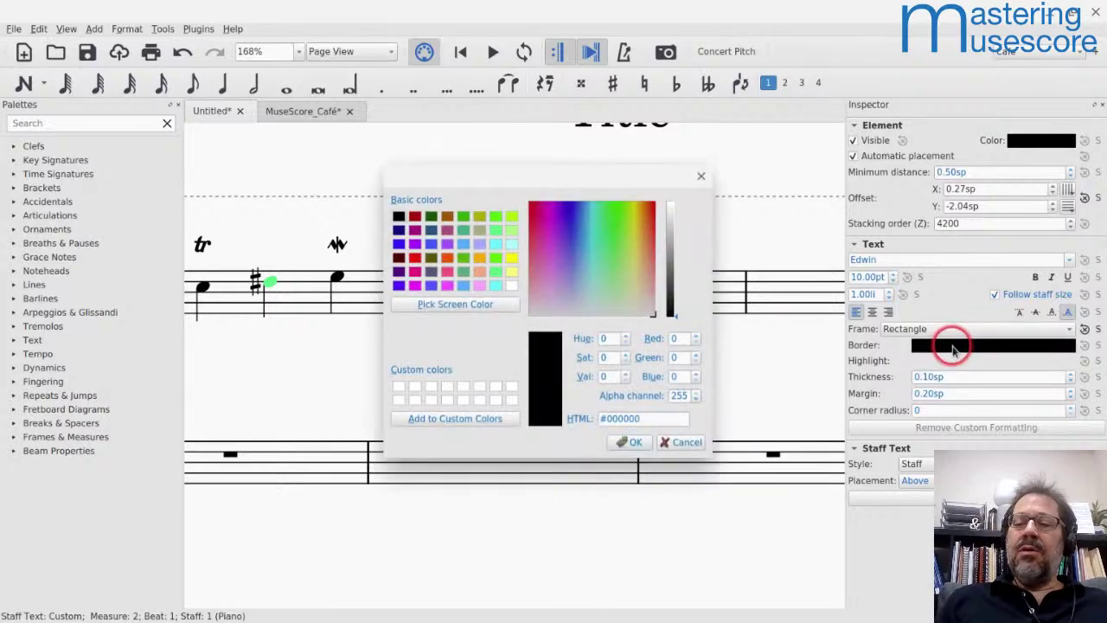
click(702, 176)
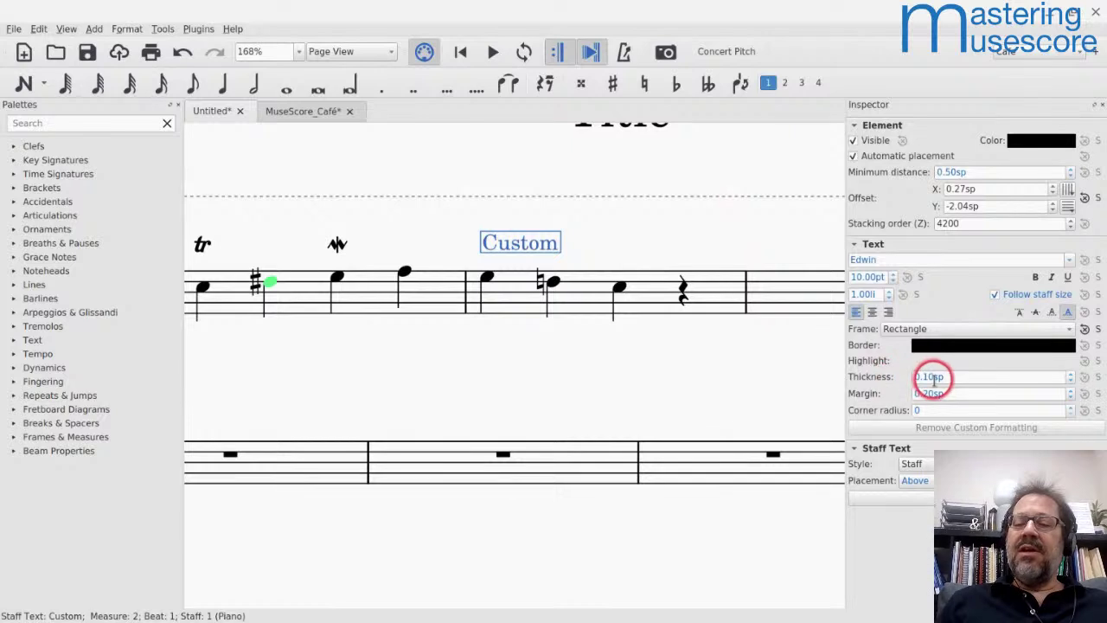
Step: Set the frame thickness of the Custom staff text to 0 sp
click(933, 378)
key(ctrl+a)
text(0)
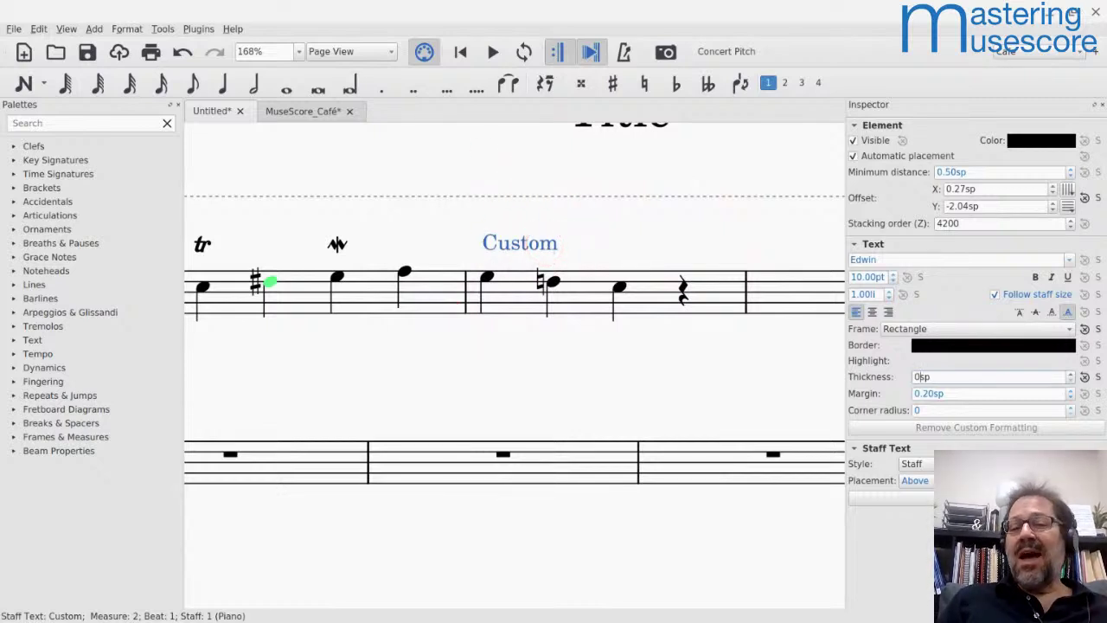
double_click(542, 243)
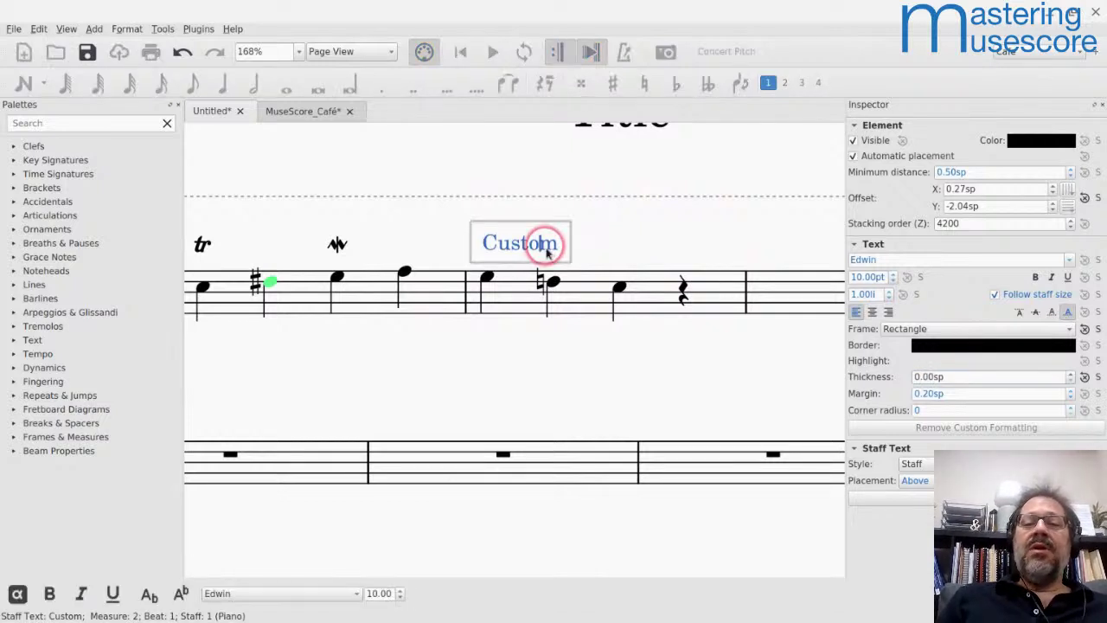
key(Escape)
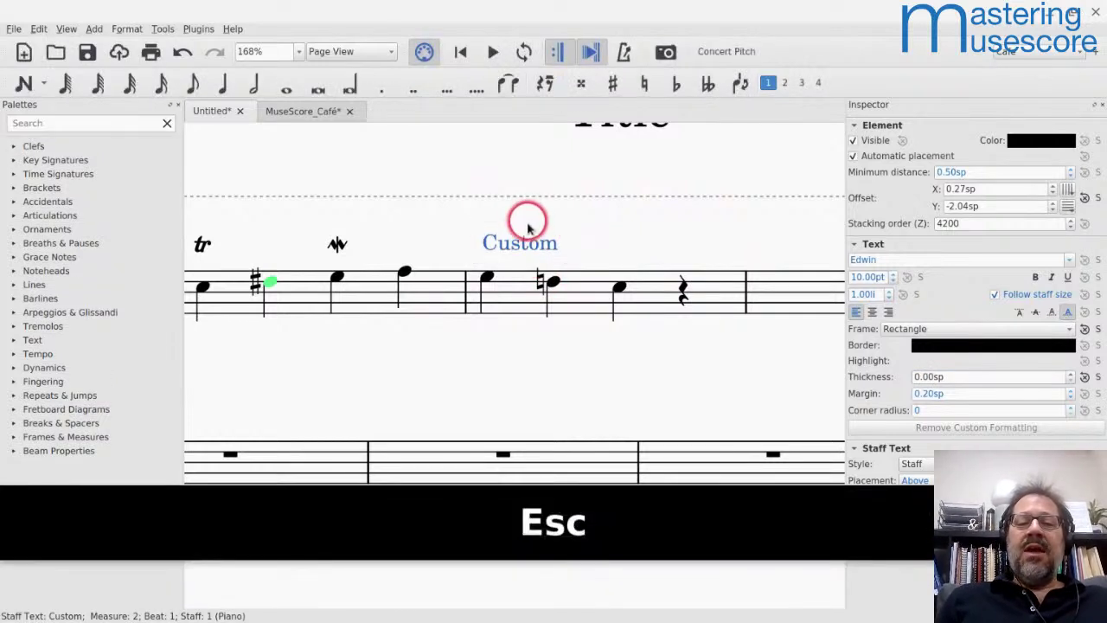
Step: Move the Custom text down onto the staff and choose yellow (#ffff00) as its highlight color
drag(519, 242, 526, 293)
mouse_move(526, 294)
mouse_down()
mouse_move(524, 314)
mouse_move(526, 302)
mouse_up()
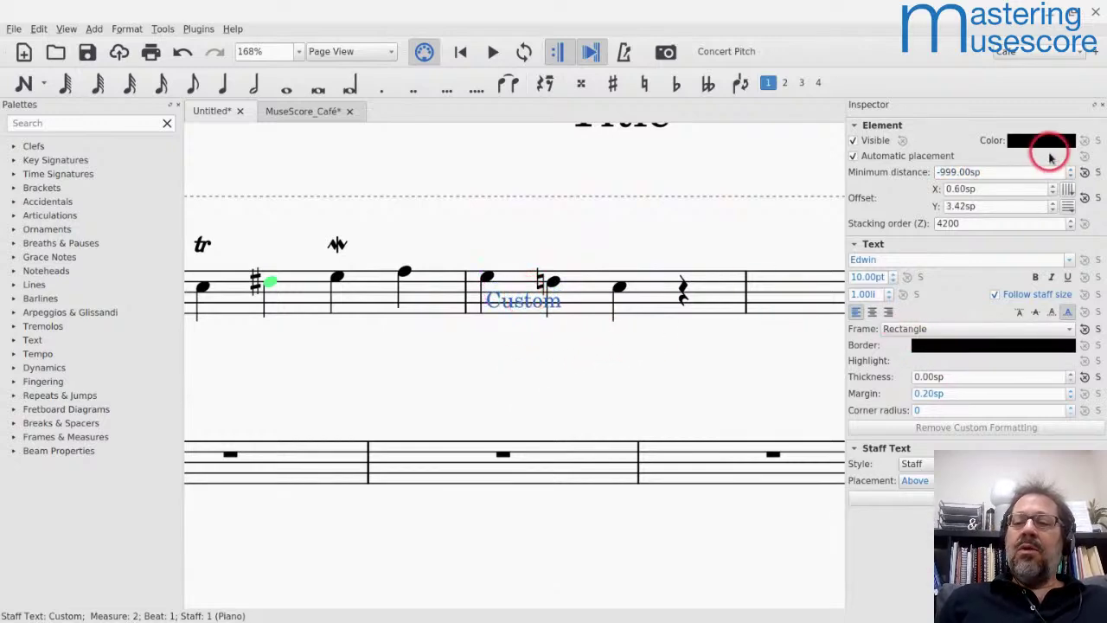
click(934, 367)
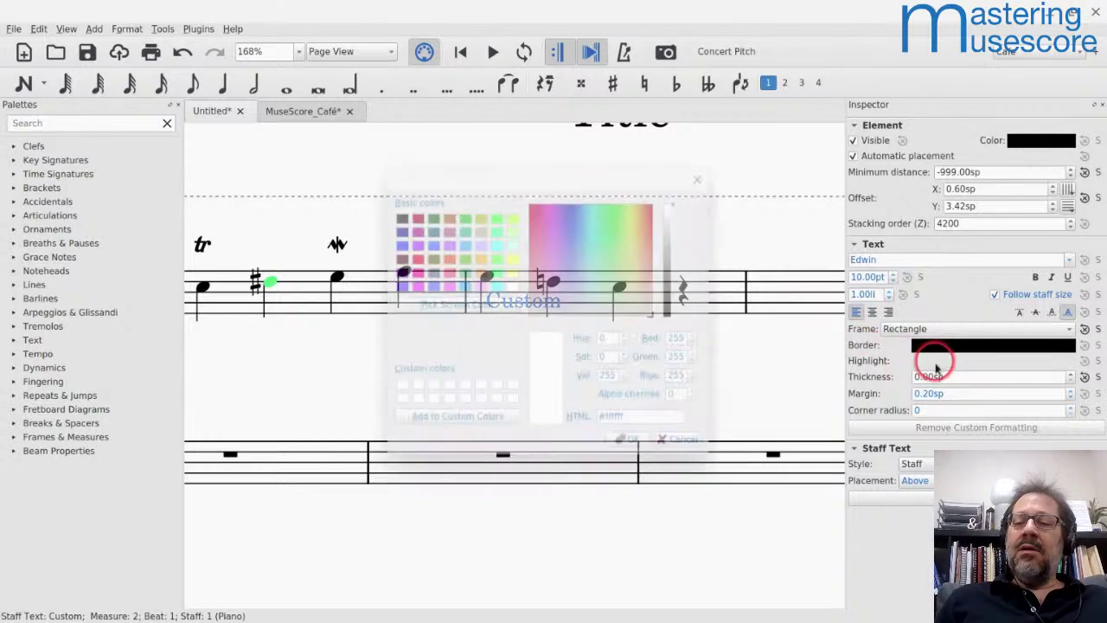
click(511, 257)
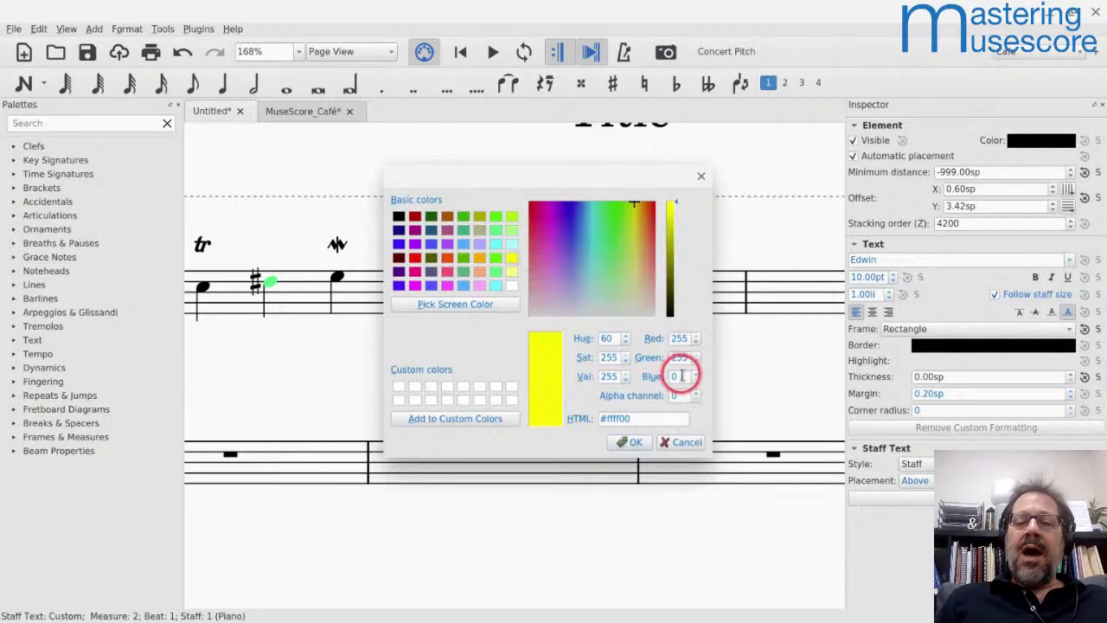
click(635, 444)
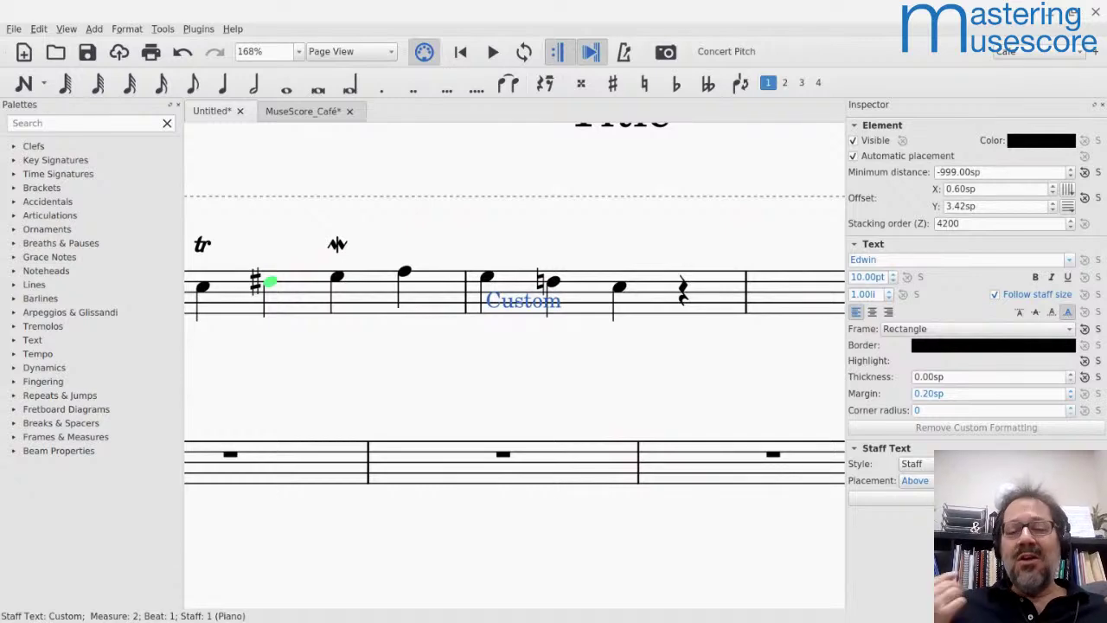
Step: Set the alpha channel of the Custom text's yellow highlight color to 255
click(965, 363)
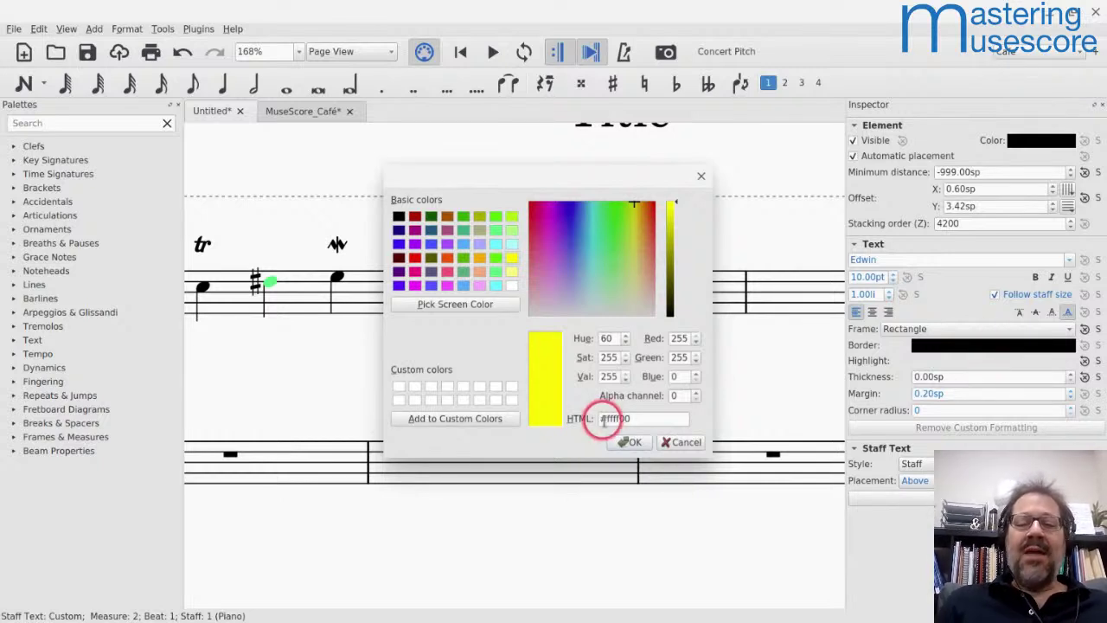
click(684, 398)
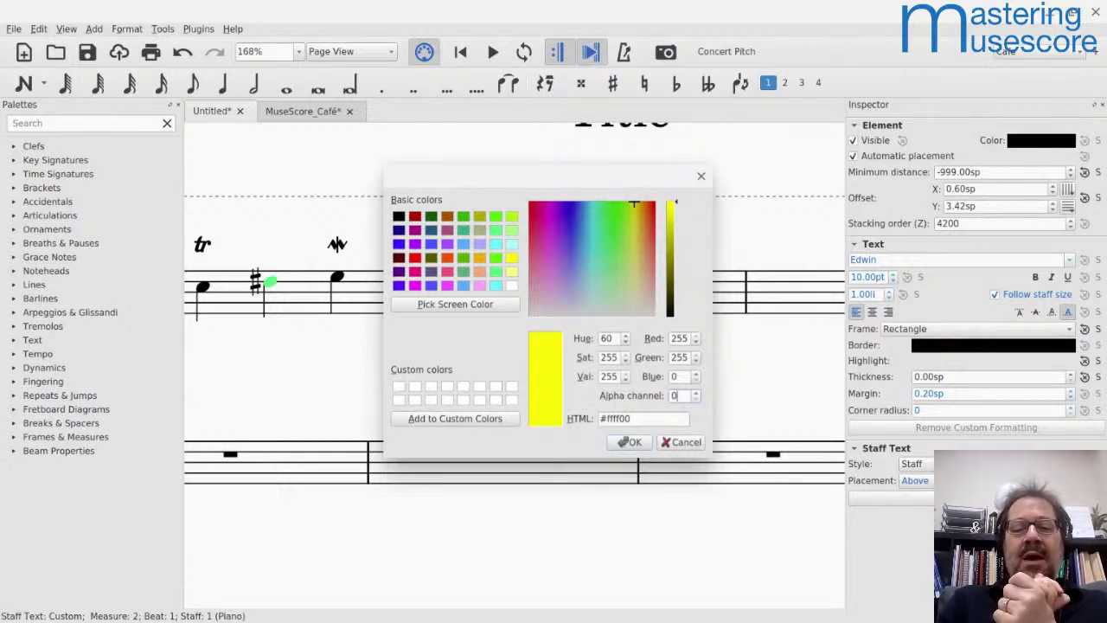
key(BackSpace)
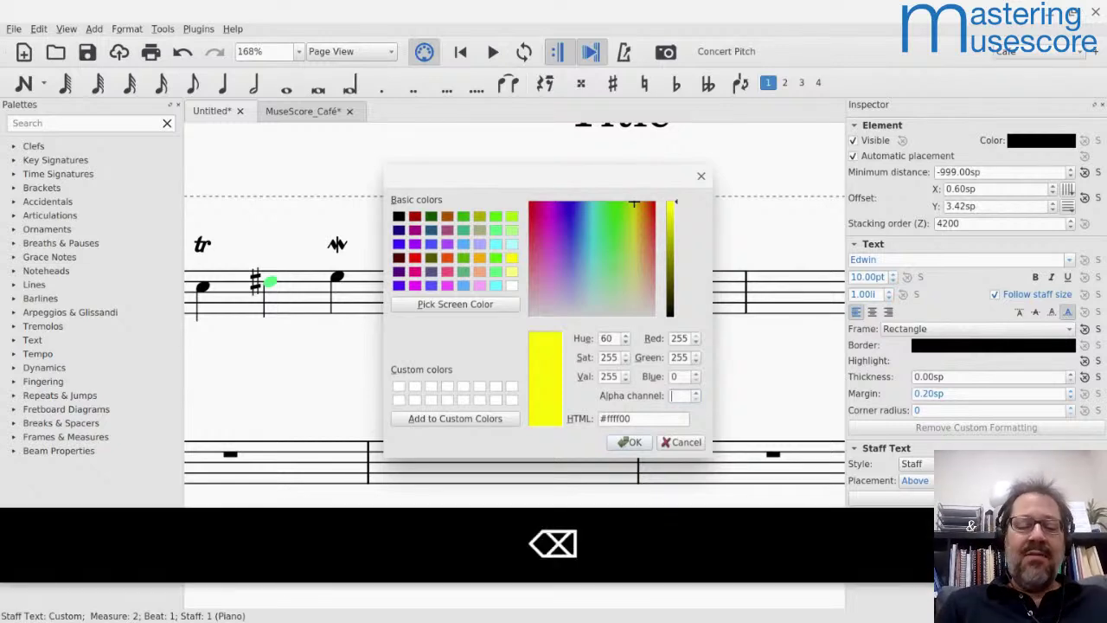
text(255)
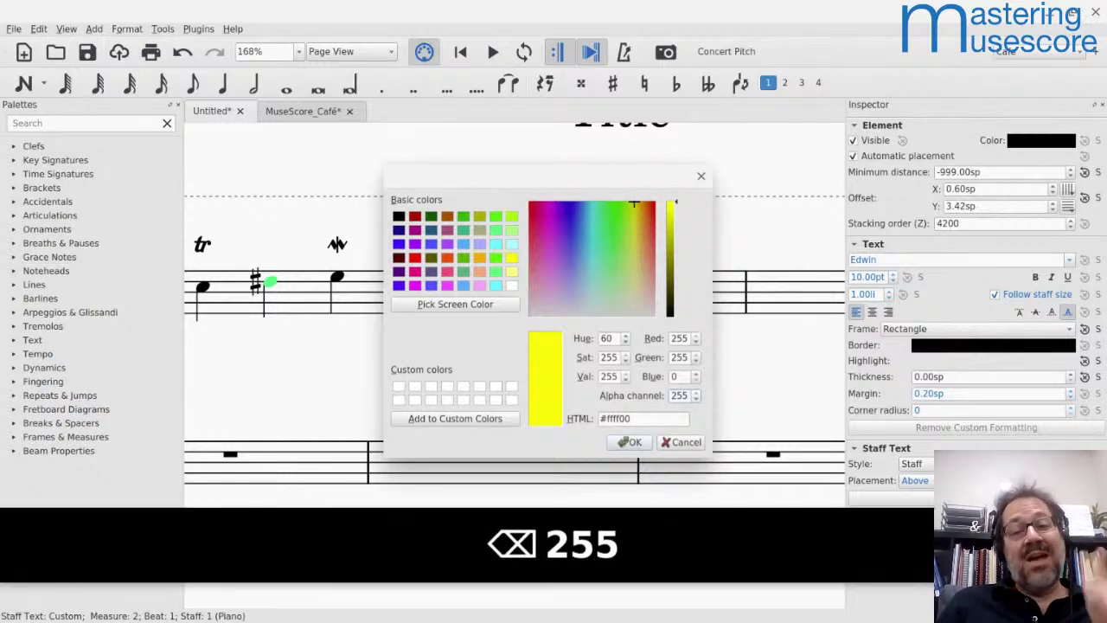
key(Down)
key(Down)
key(Down)
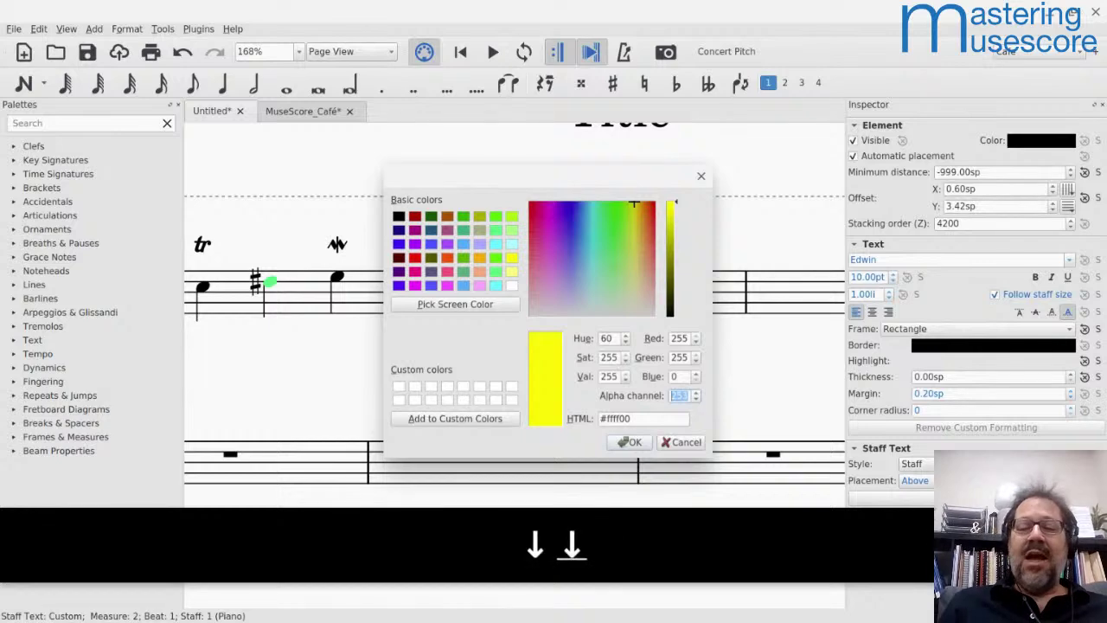
key(Up)
key(Up)
key(Up)
key(Up)
key(Up)
key(Up)
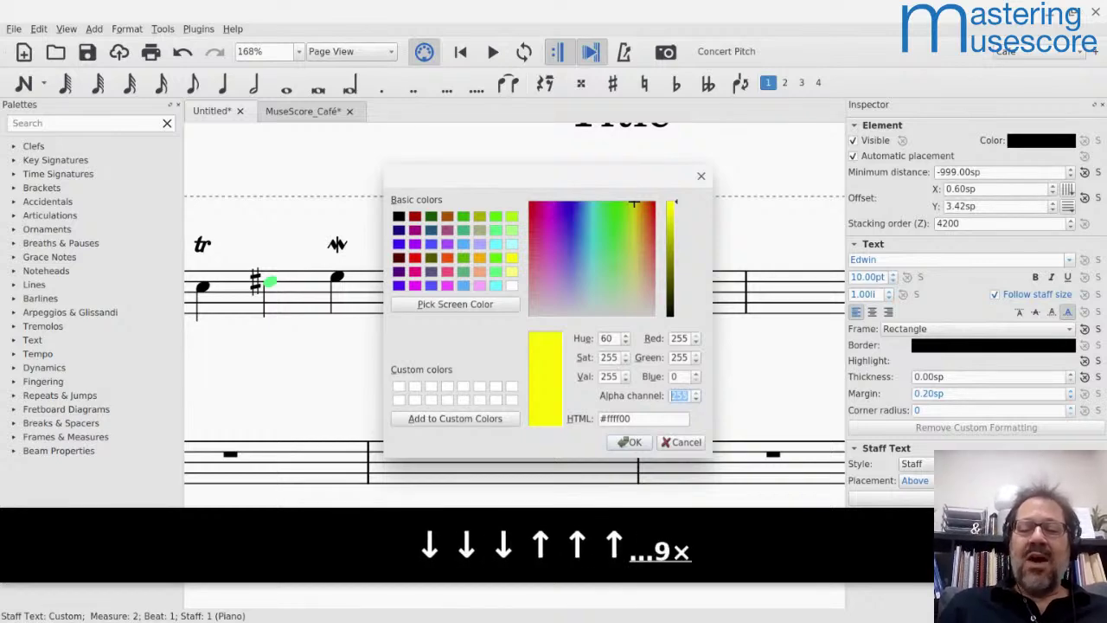
key(Up)
key(Up)
key(Up)
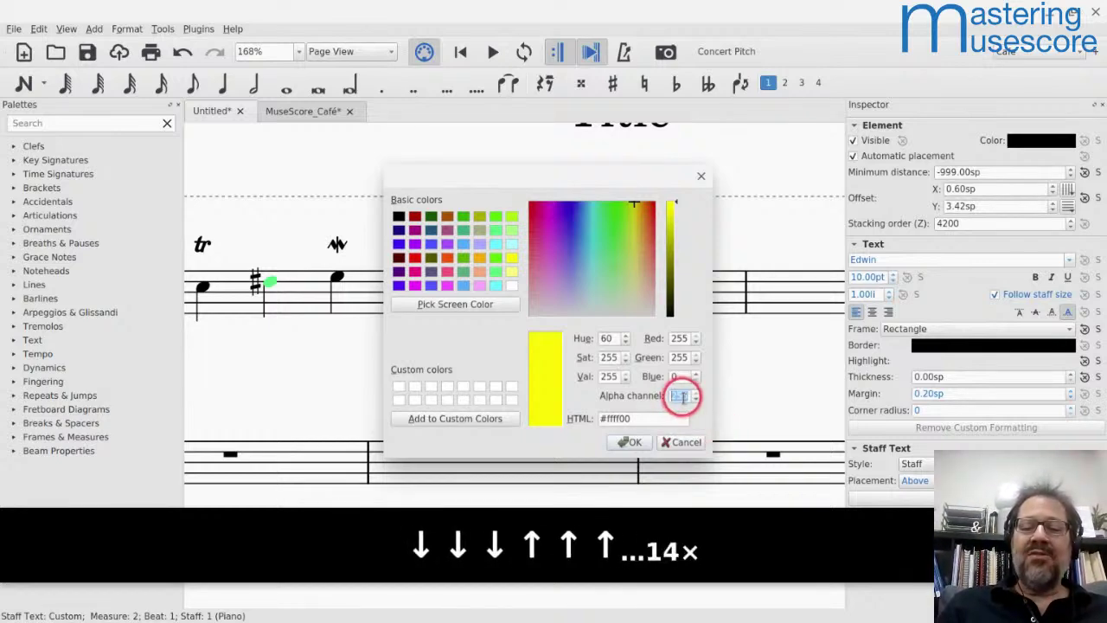
key(Up)
key(Up)
key(Up)
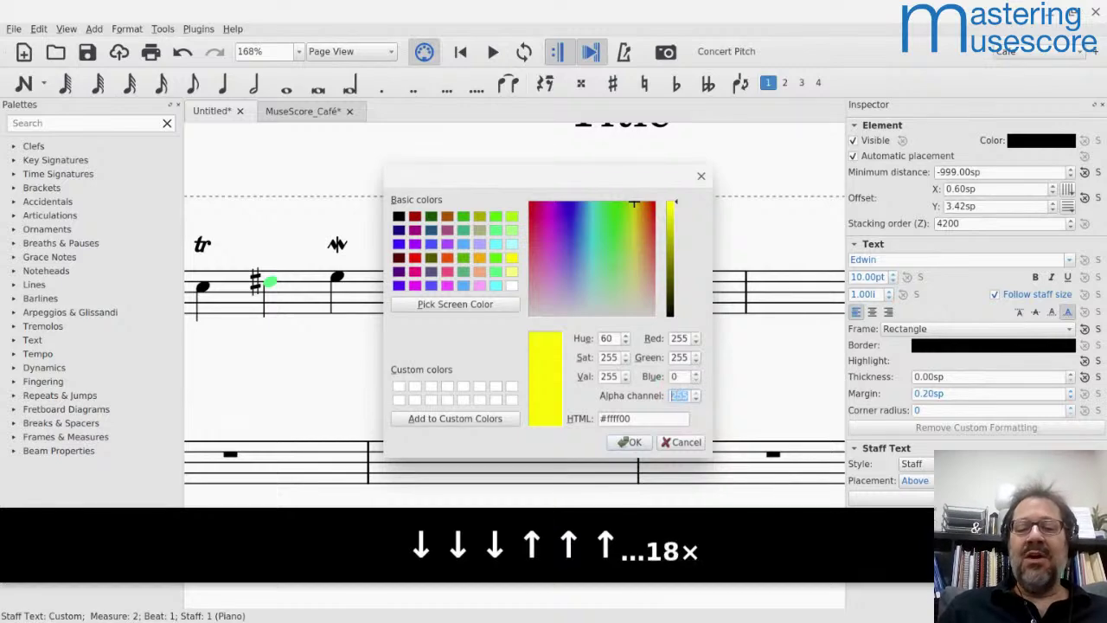
click(637, 442)
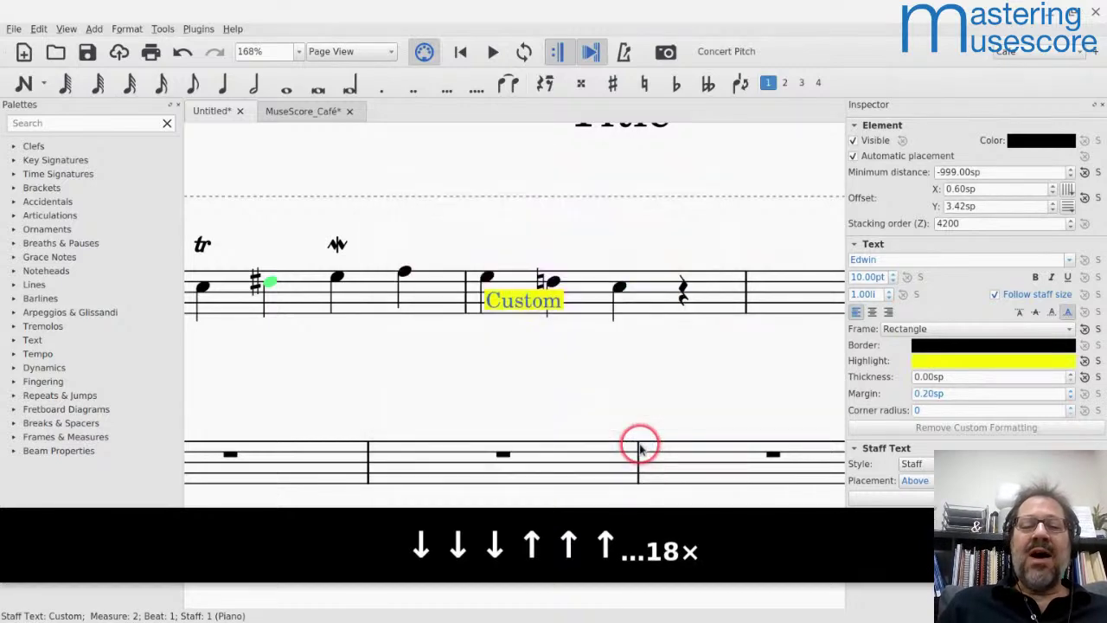
Step: Shift the Custom text slightly within the staff and set its highlight color's alpha channel to 127
drag(496, 303, 489, 307)
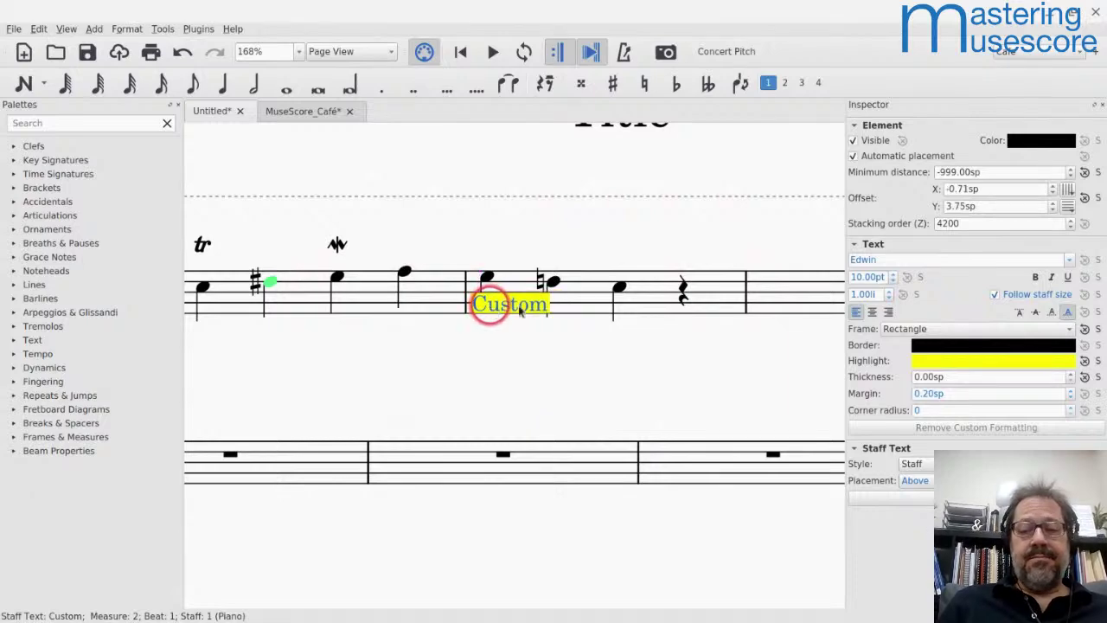
click(943, 362)
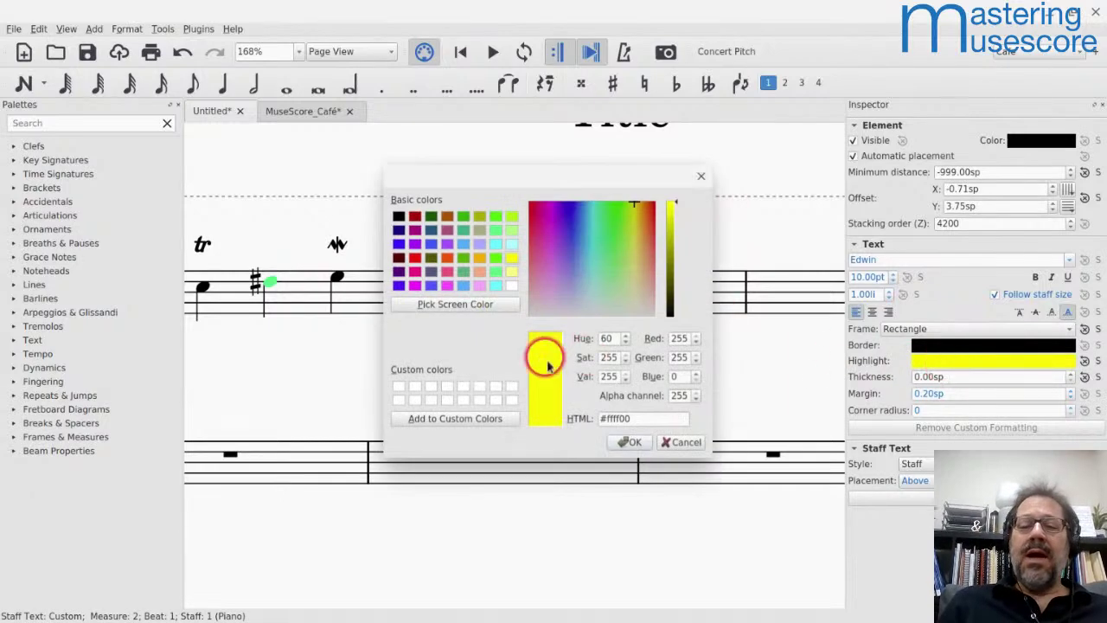
click(671, 395)
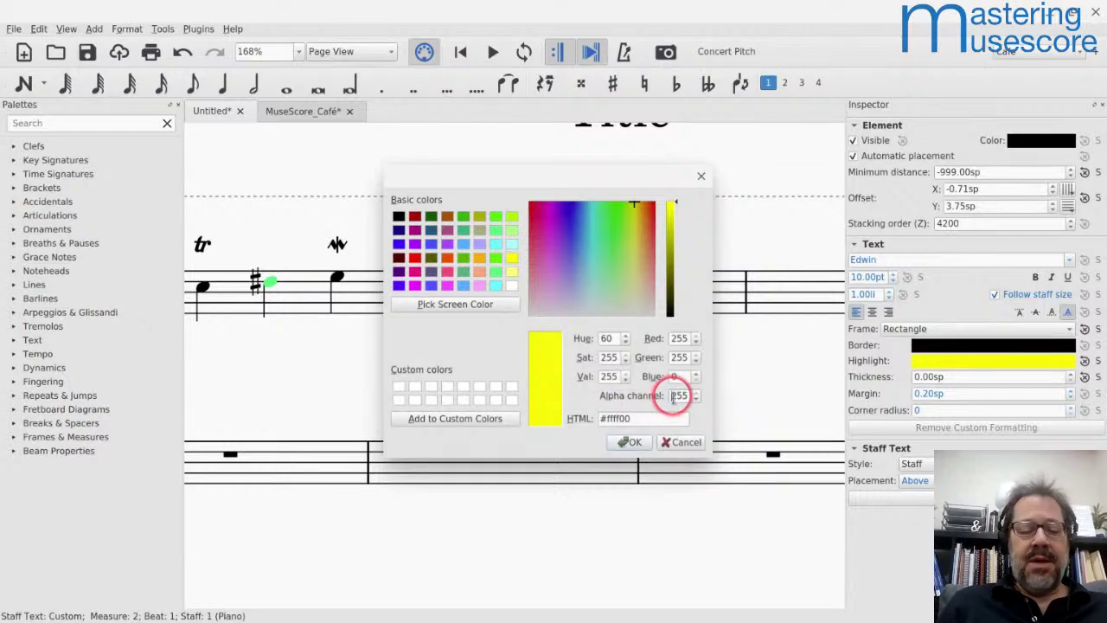
key(ctrl+a)
text(127)
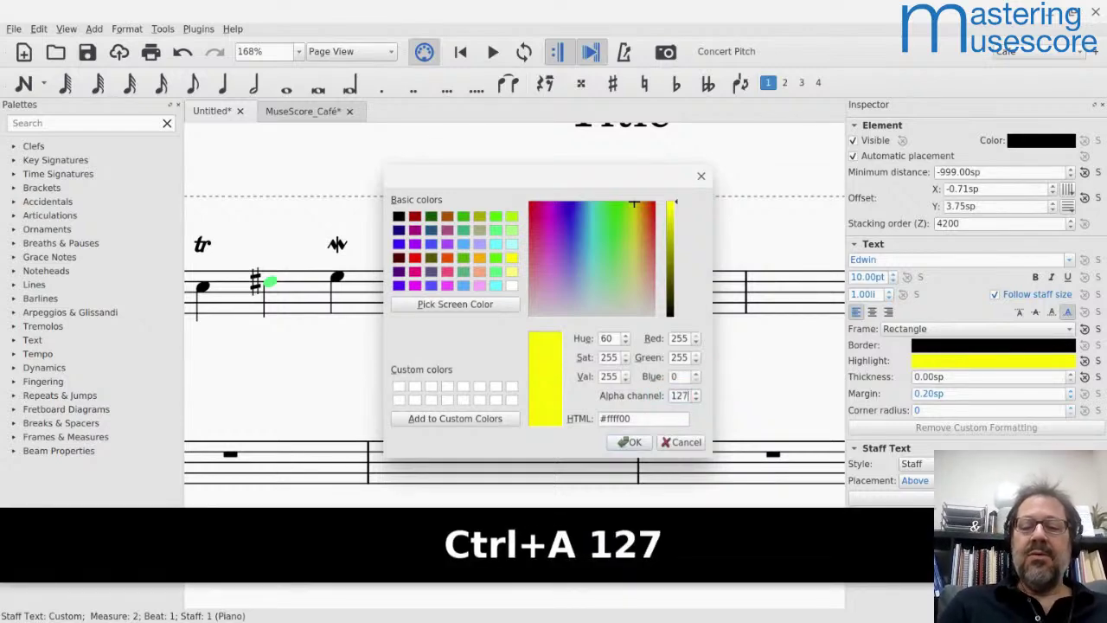
click(633, 441)
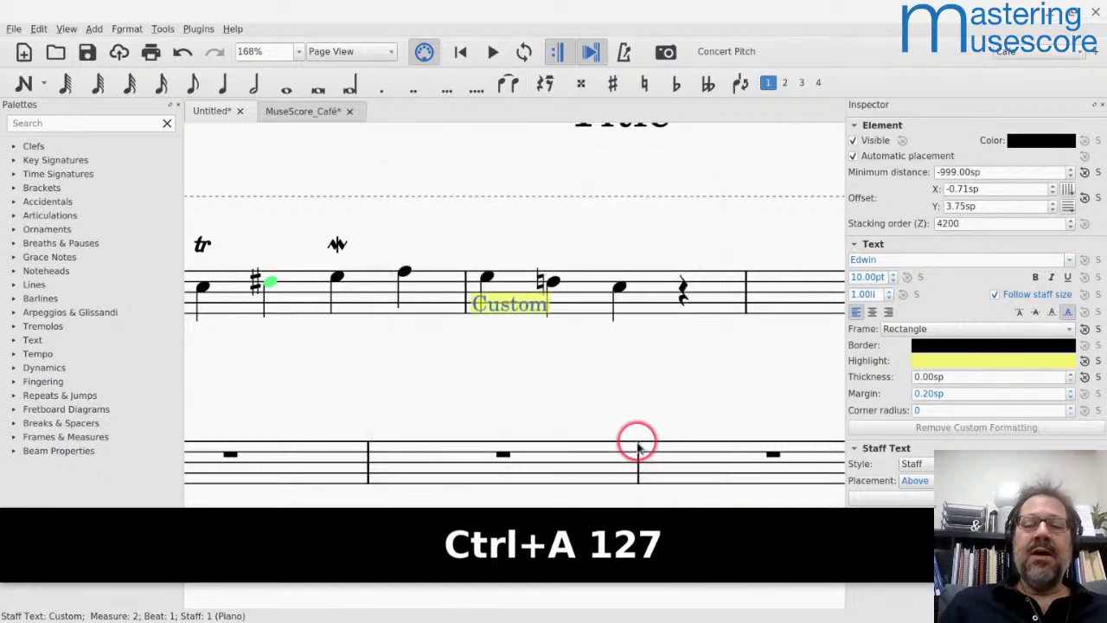
Step: Move the Custom text back above the staff and set its color to red (#ff0000)
drag(495, 322, 497, 260)
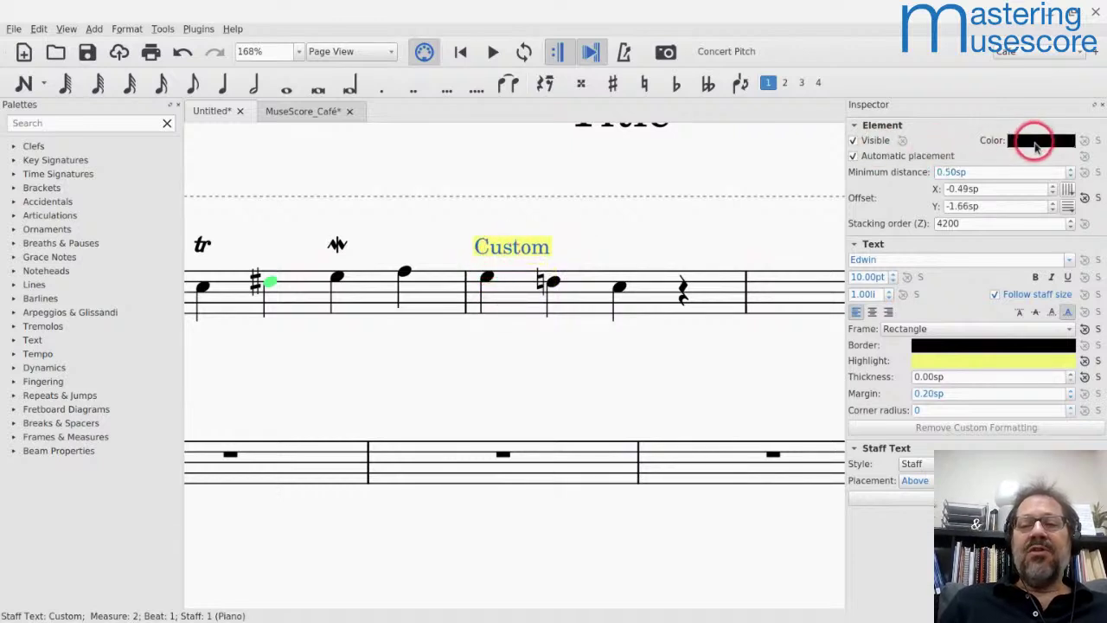
click(1036, 142)
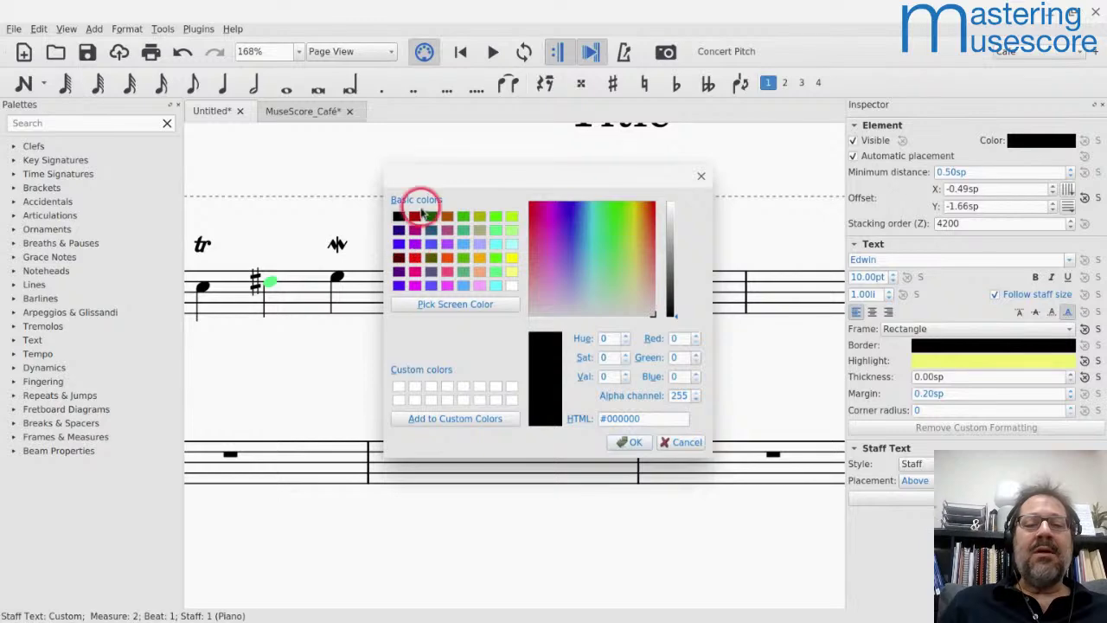
click(414, 257)
click(624, 442)
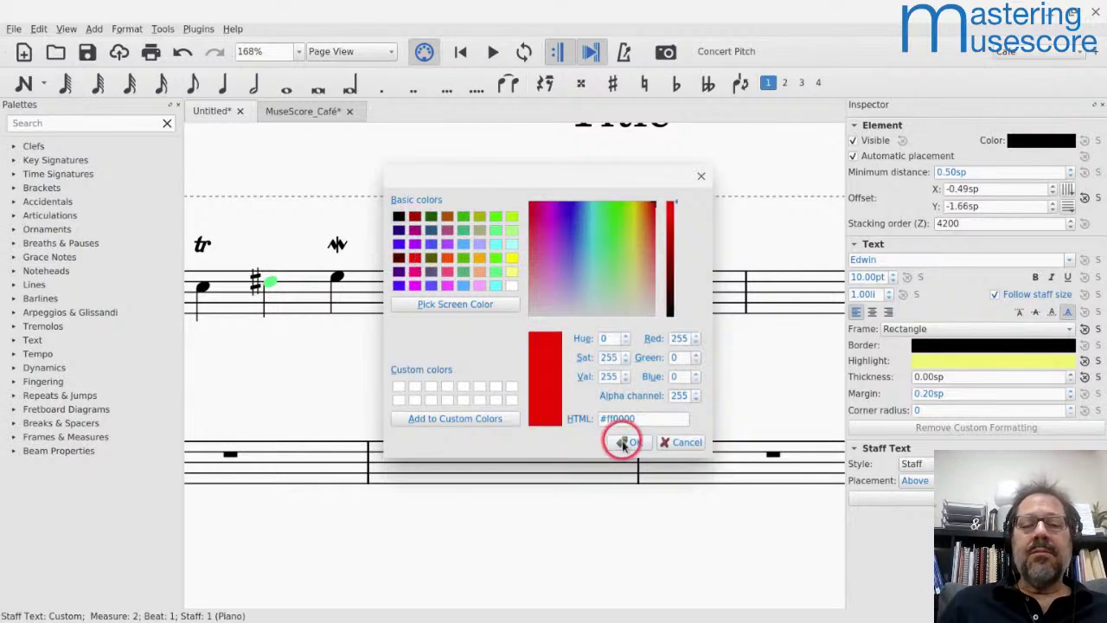
Step: Add the red, highlighted Custom text from the score to the Text palette
click(563, 395)
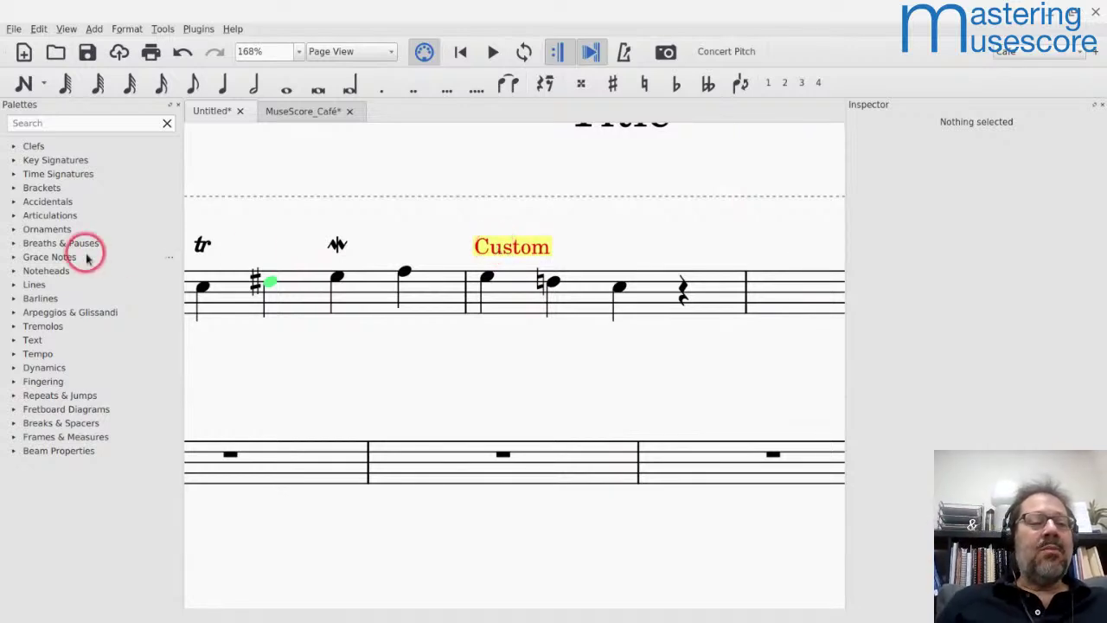
click(13, 341)
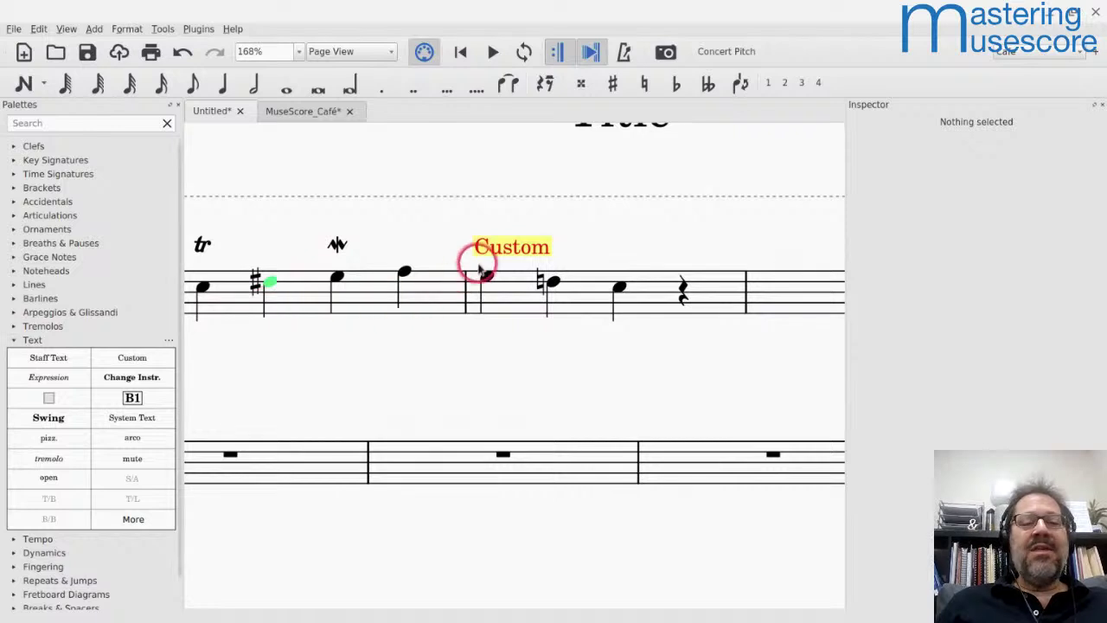
drag(494, 247, 133, 366)
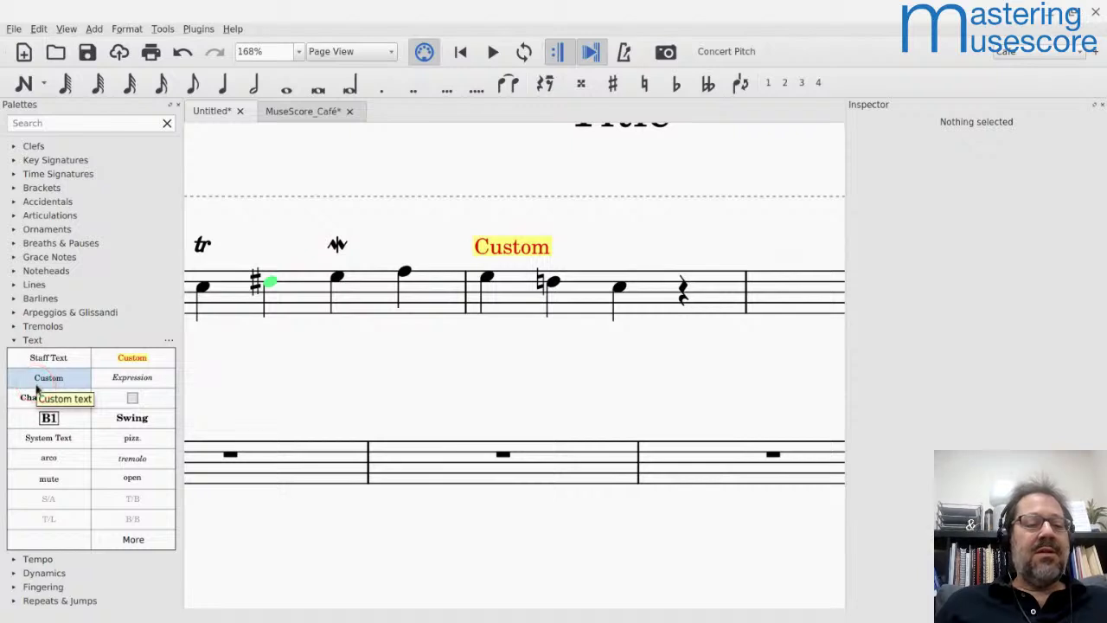
Step: Permanently delete the older plain Custom cell from the Text palette
click(151, 346)
key(Delete)
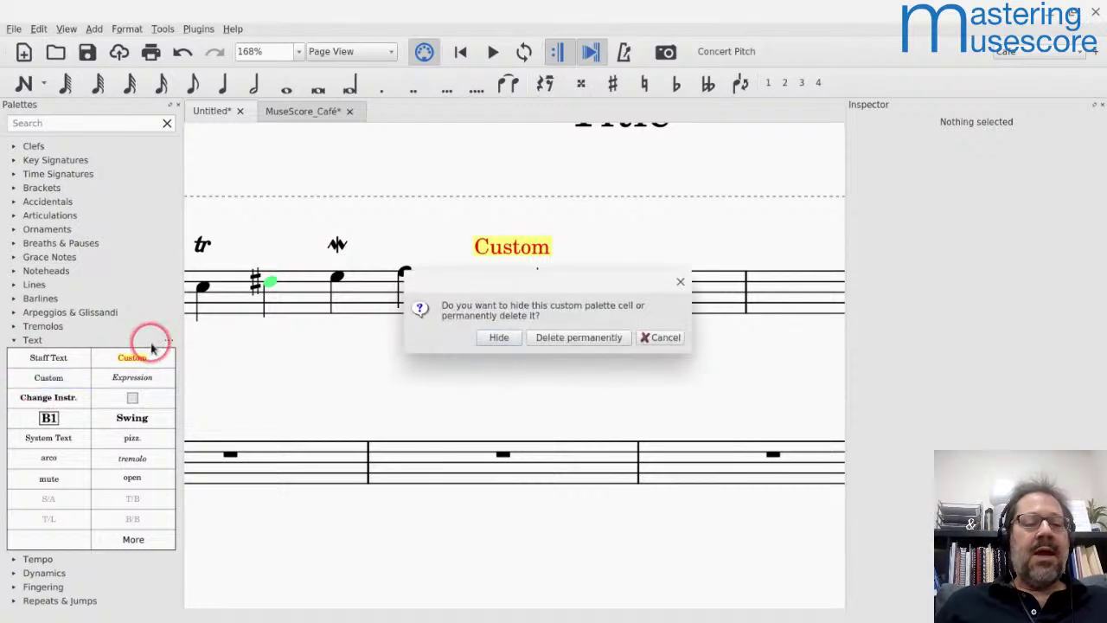
click(545, 338)
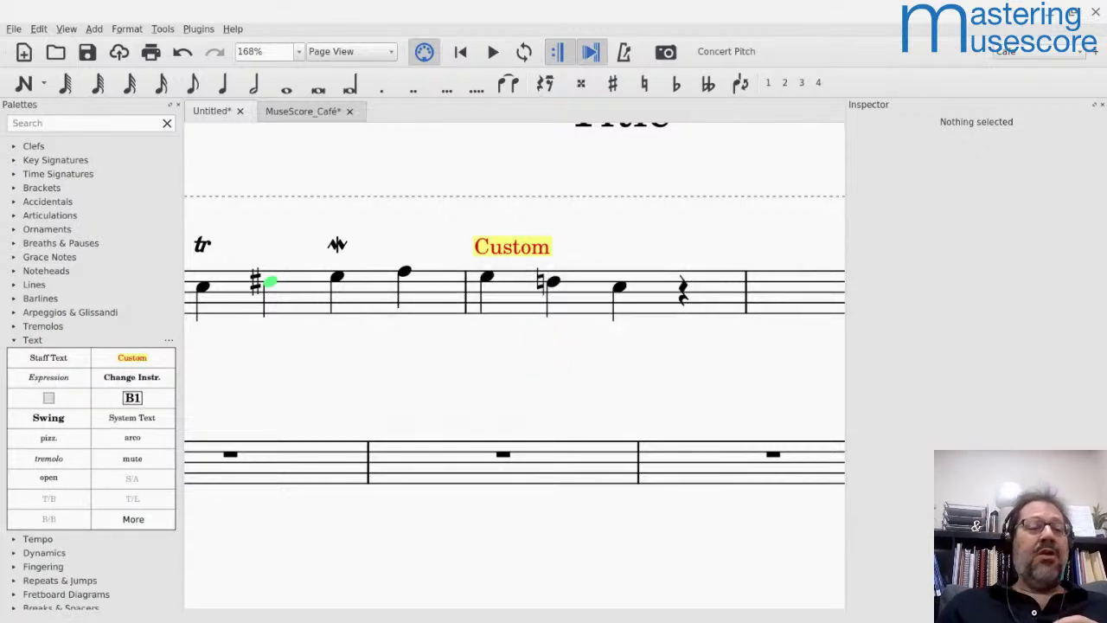
Step: View the additional elements available for the Text palette
click(127, 519)
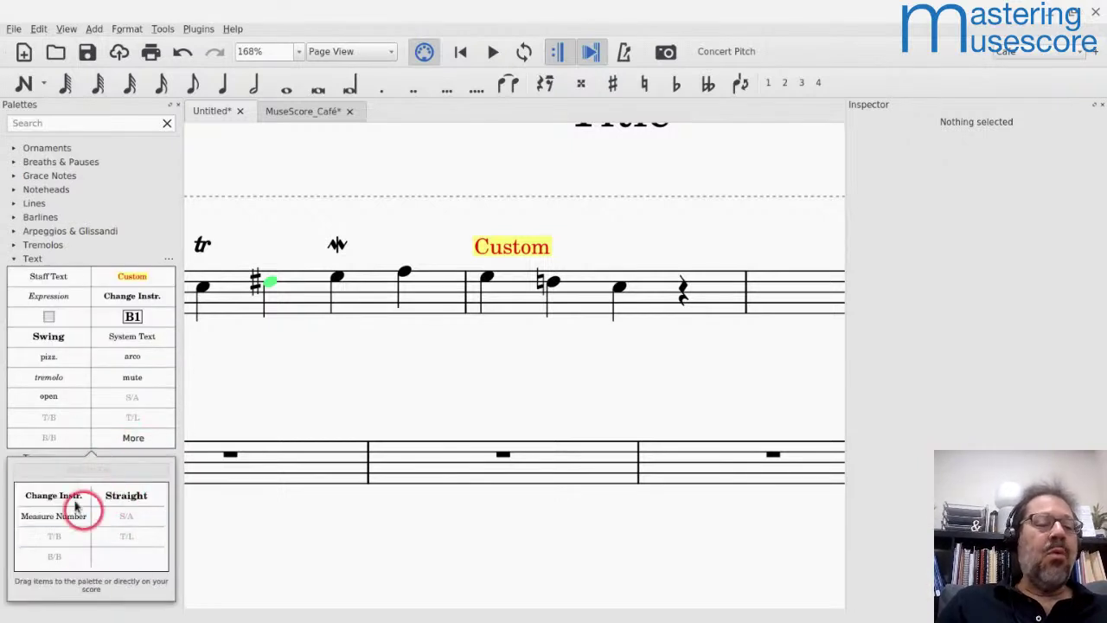
drag(75, 509, 150, 439)
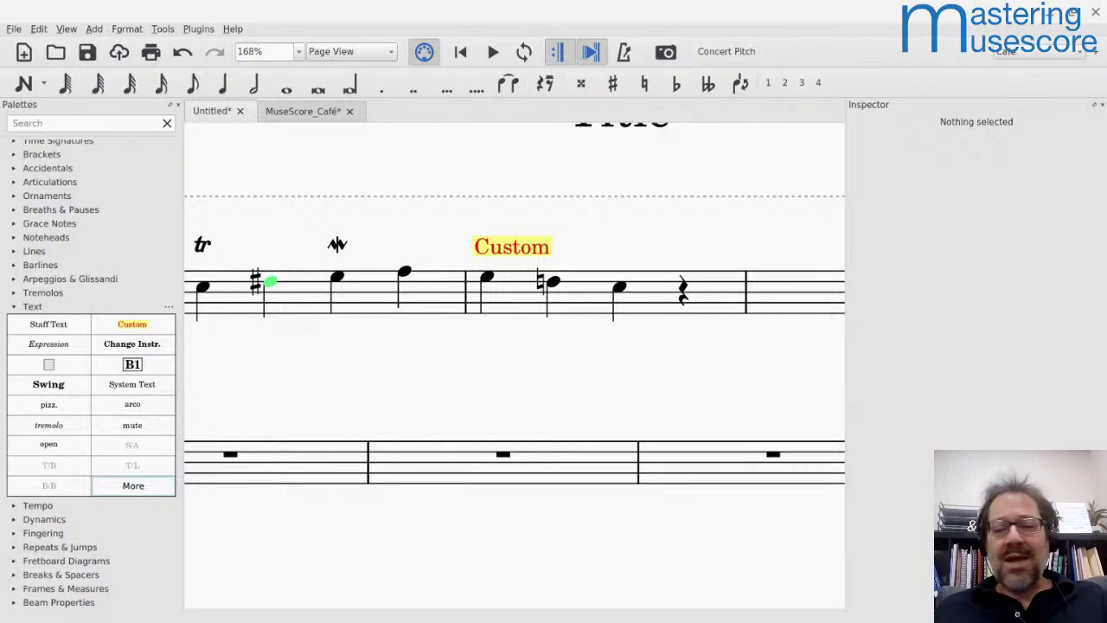
click(271, 407)
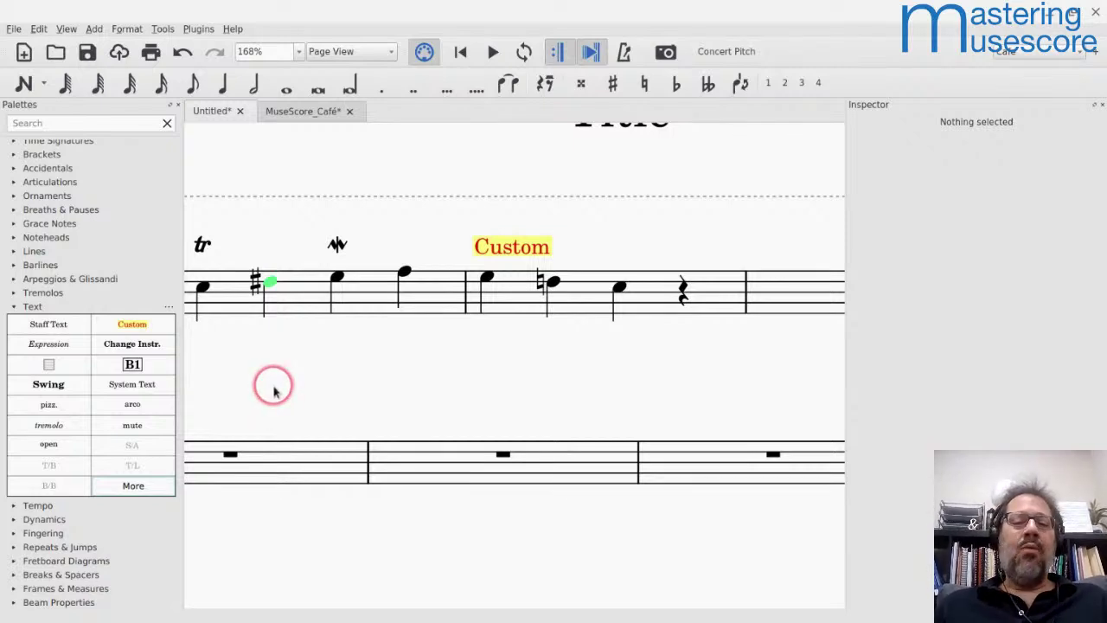
Step: Shift the Custom text slightly above the staff, then reset it to its default position
drag(490, 251, 484, 247)
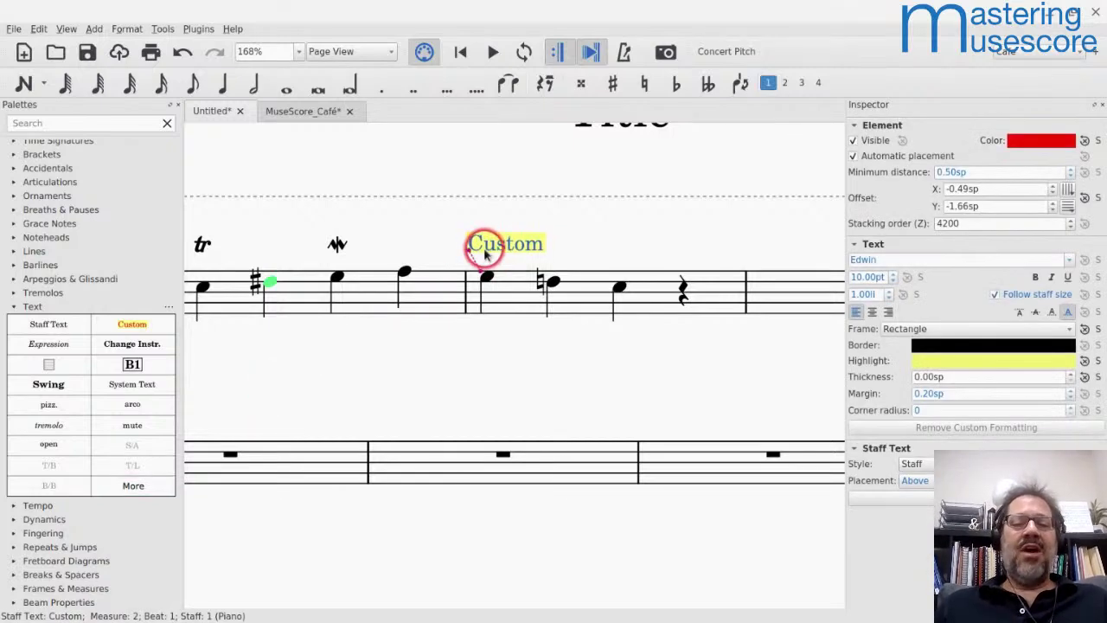
key(ctrl+r)
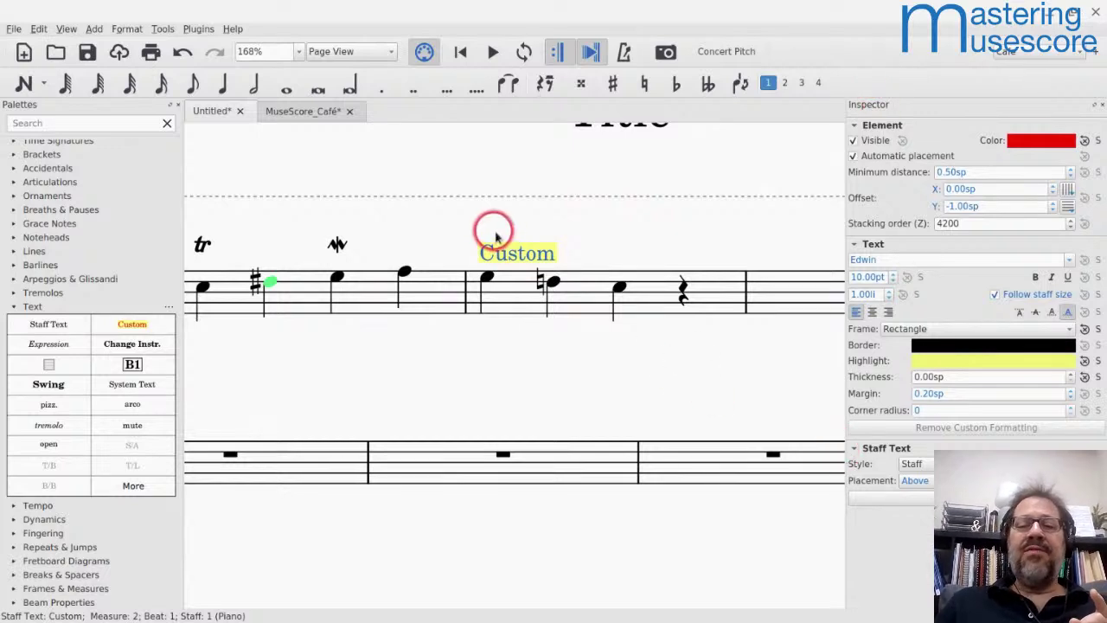
Step: Open the Staff Text Properties of the Custom text and examine the channel options for each voice
click(888, 501)
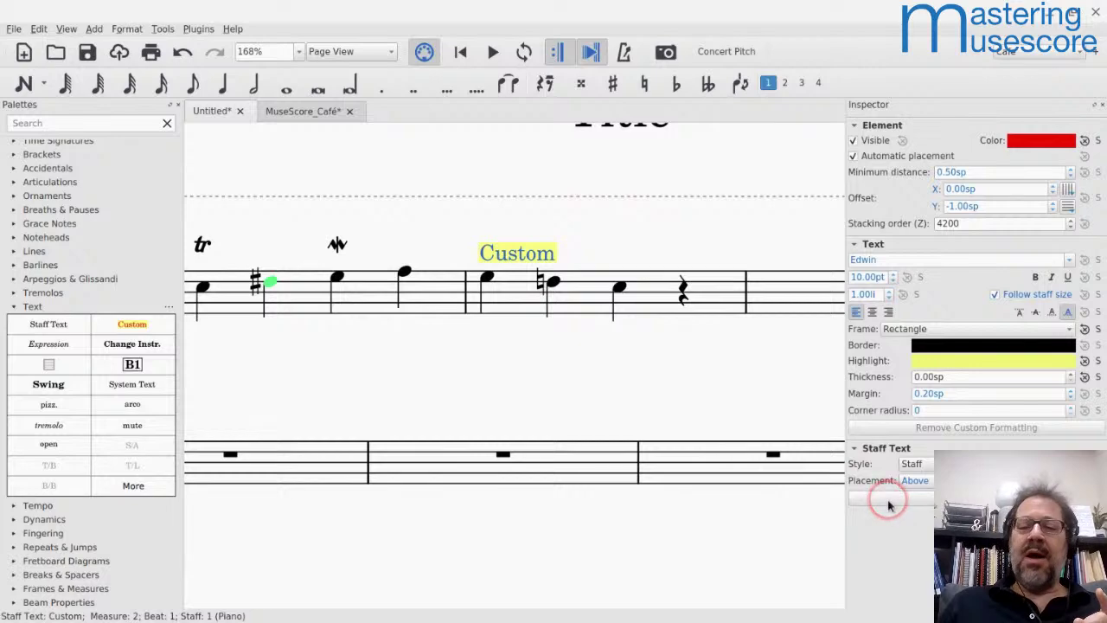
drag(302, 136, 279, 177)
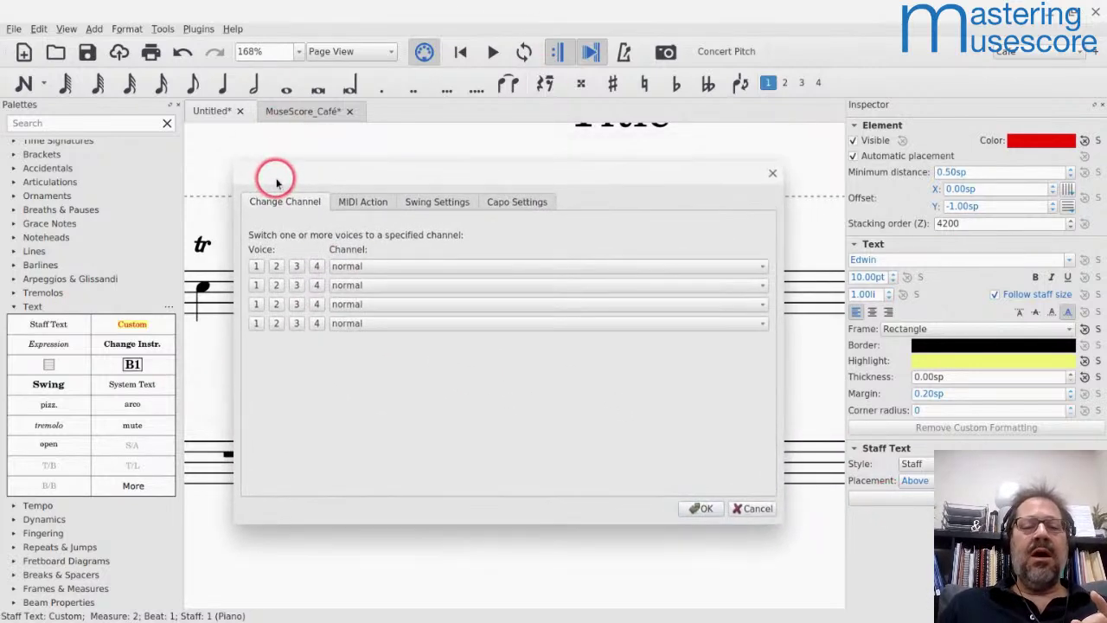
click(565, 328)
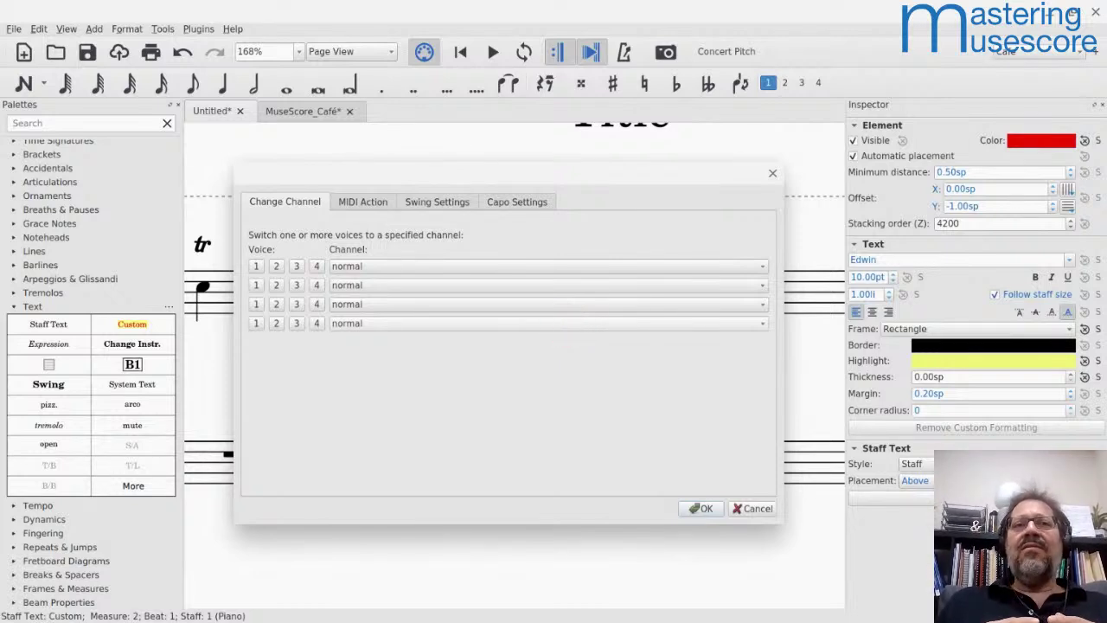
click(273, 199)
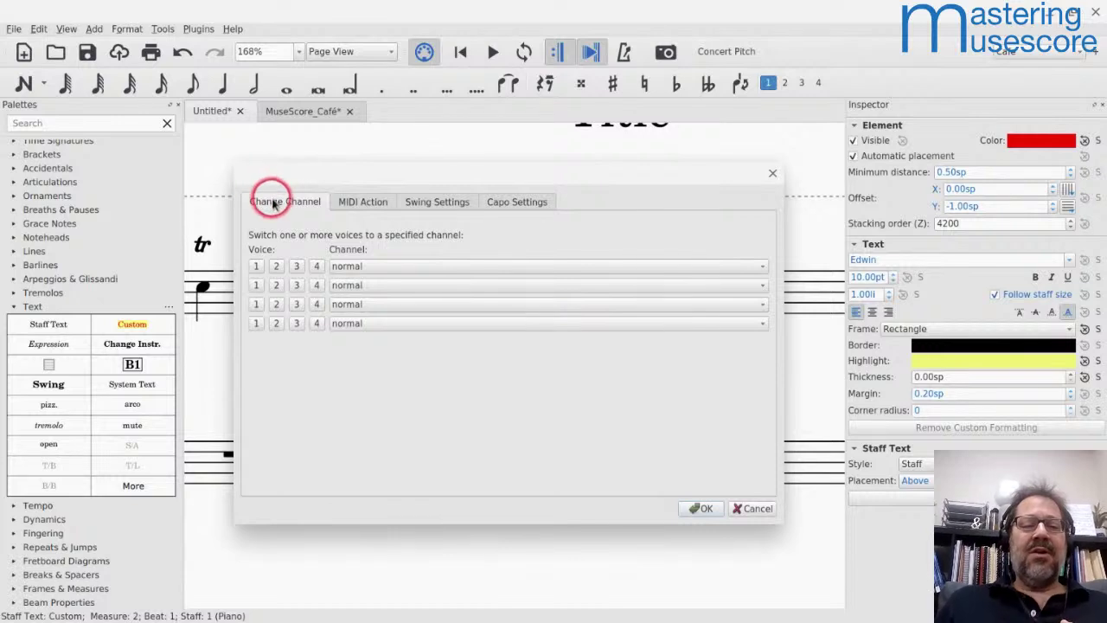
click(279, 210)
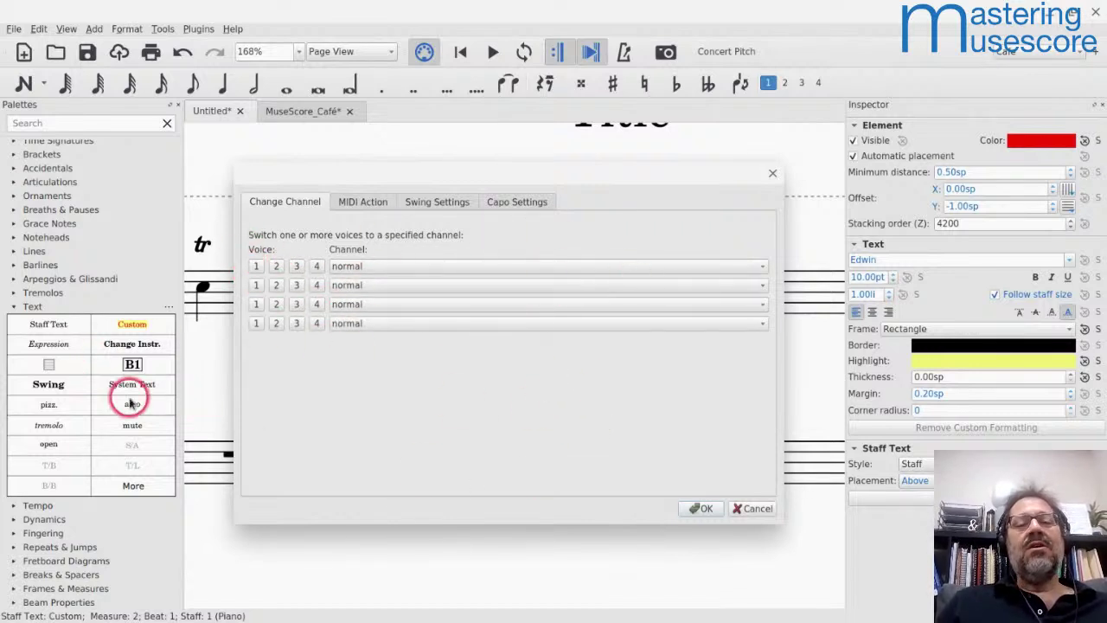
click(337, 268)
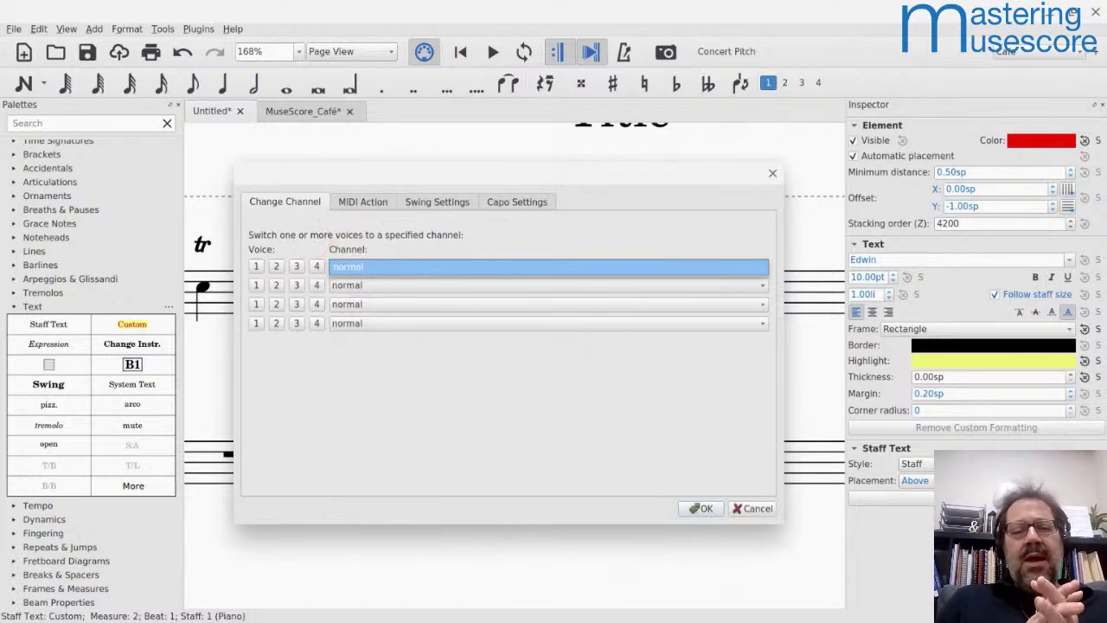
click(316, 234)
Step: Enable the swing settings for the Custom text and set swing to Off
click(438, 204)
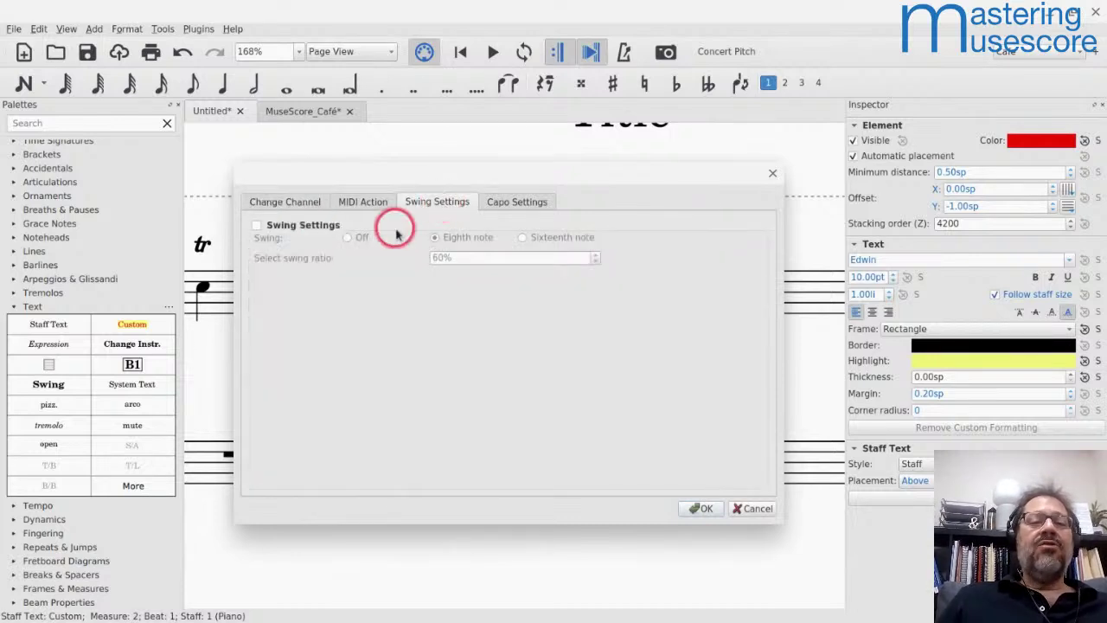
click(256, 226)
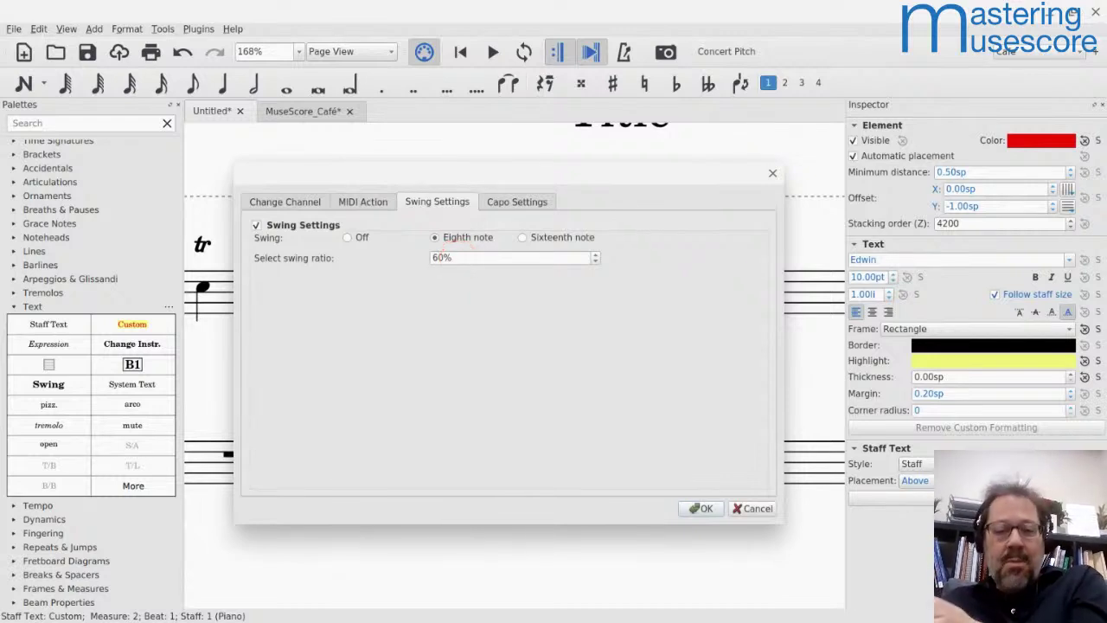
click(347, 238)
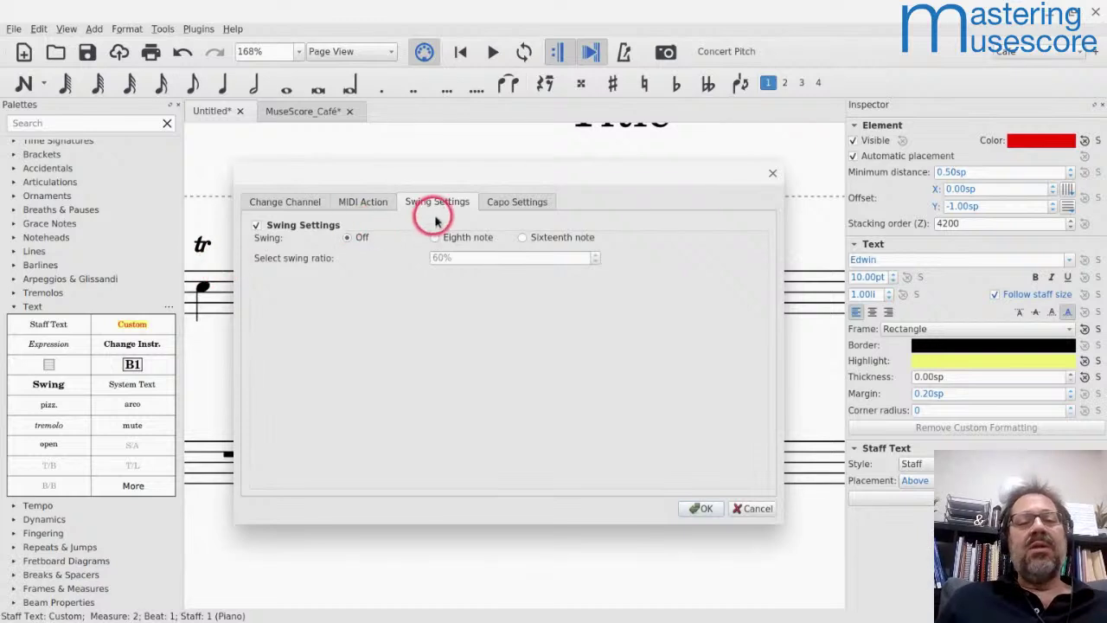
Step: Enable the capo settings for the Custom text, set the capo fret to 5, and apply the properties
click(514, 202)
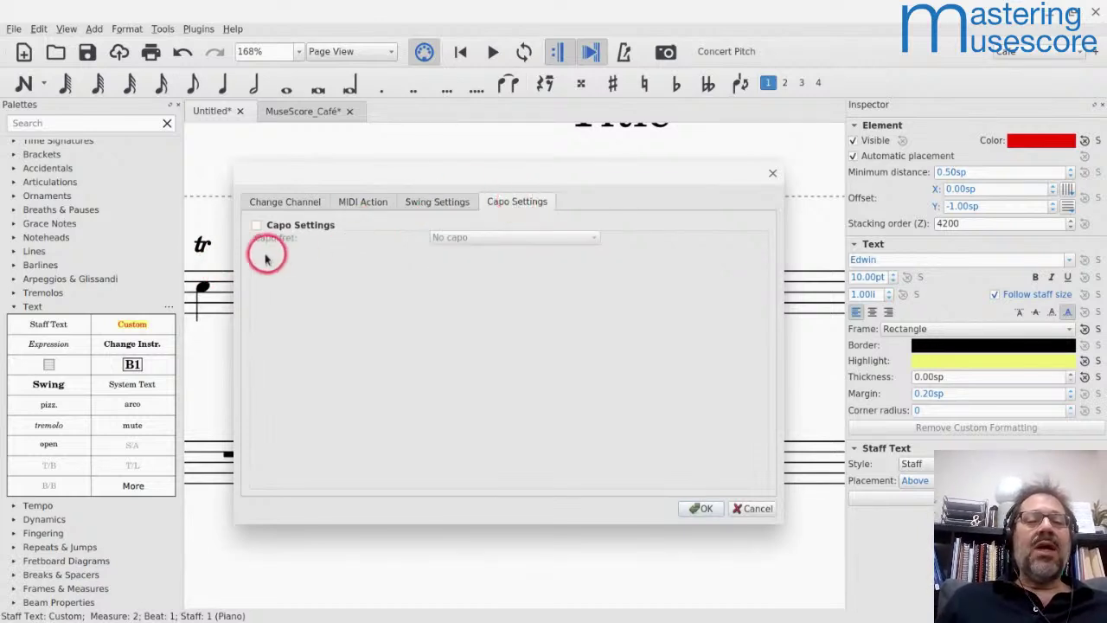
click(256, 227)
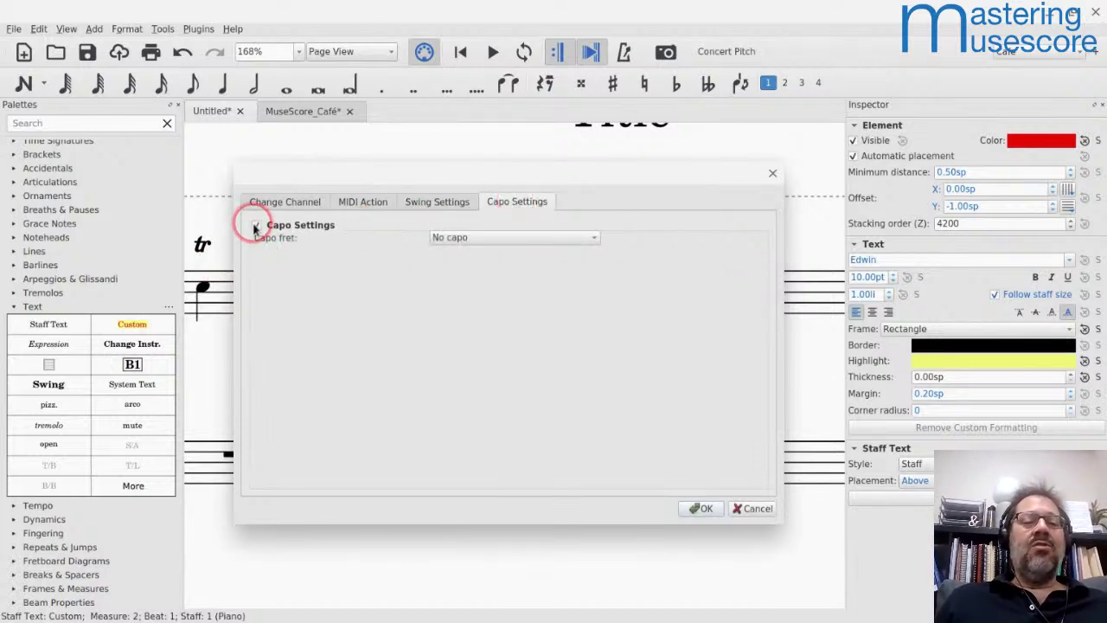
click(474, 237)
click(448, 313)
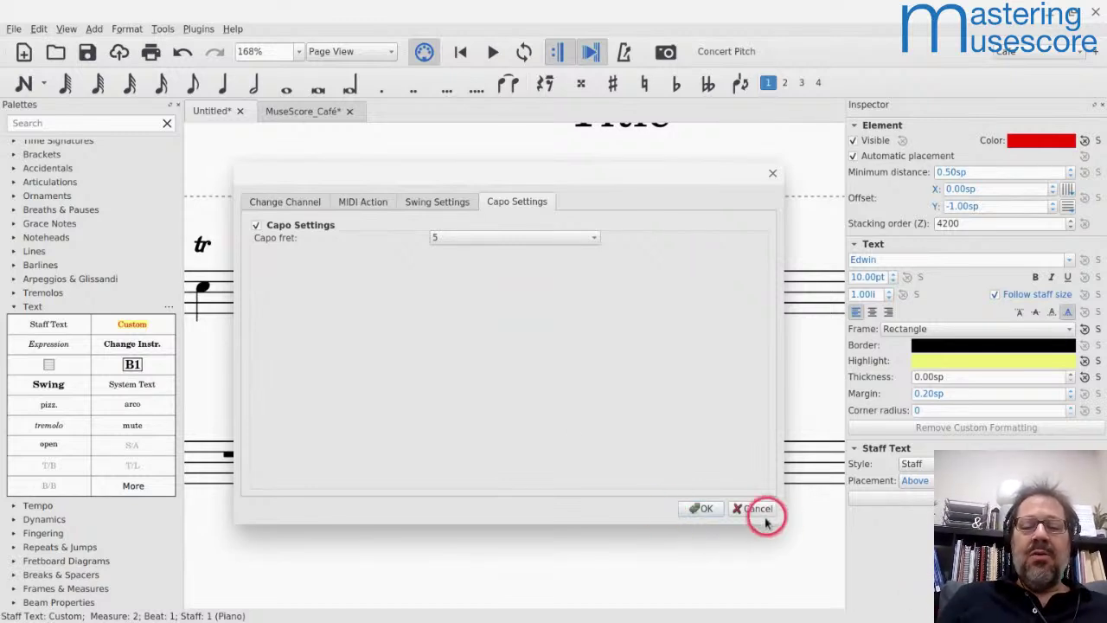
click(711, 511)
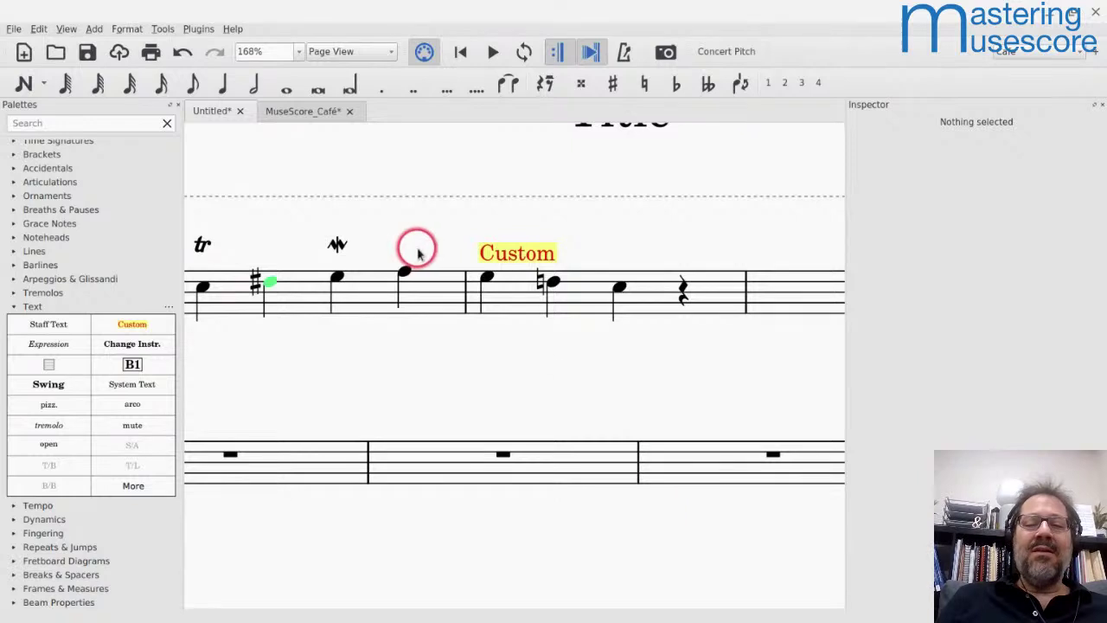
Step: Audition the notes before and under the Custom text to compare their pitch with the capo setting
click(487, 278)
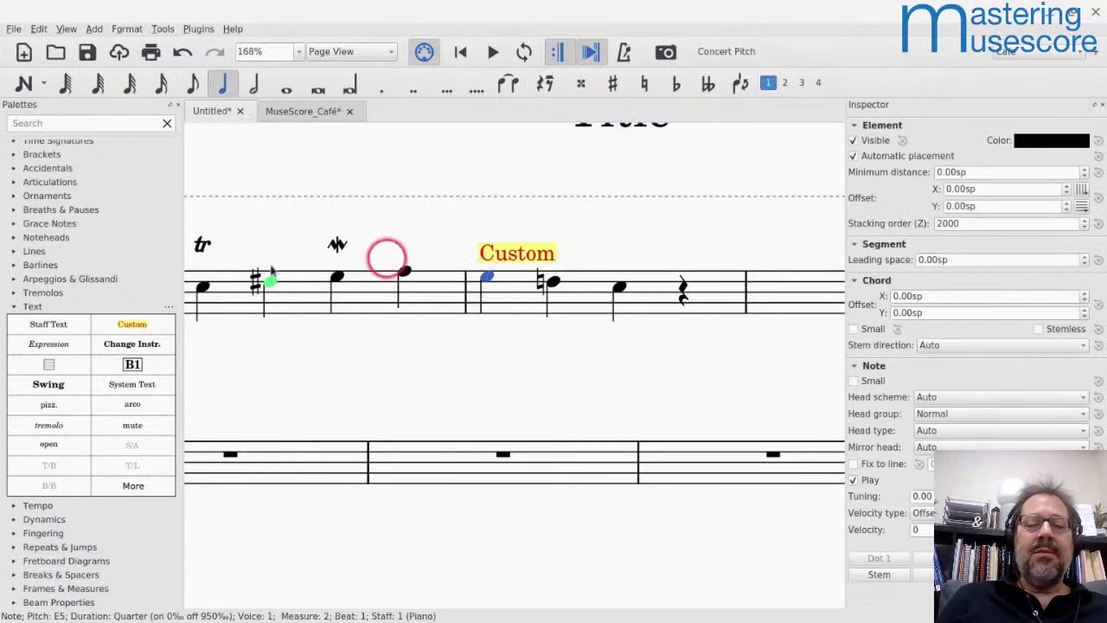
click(335, 278)
key(Right)
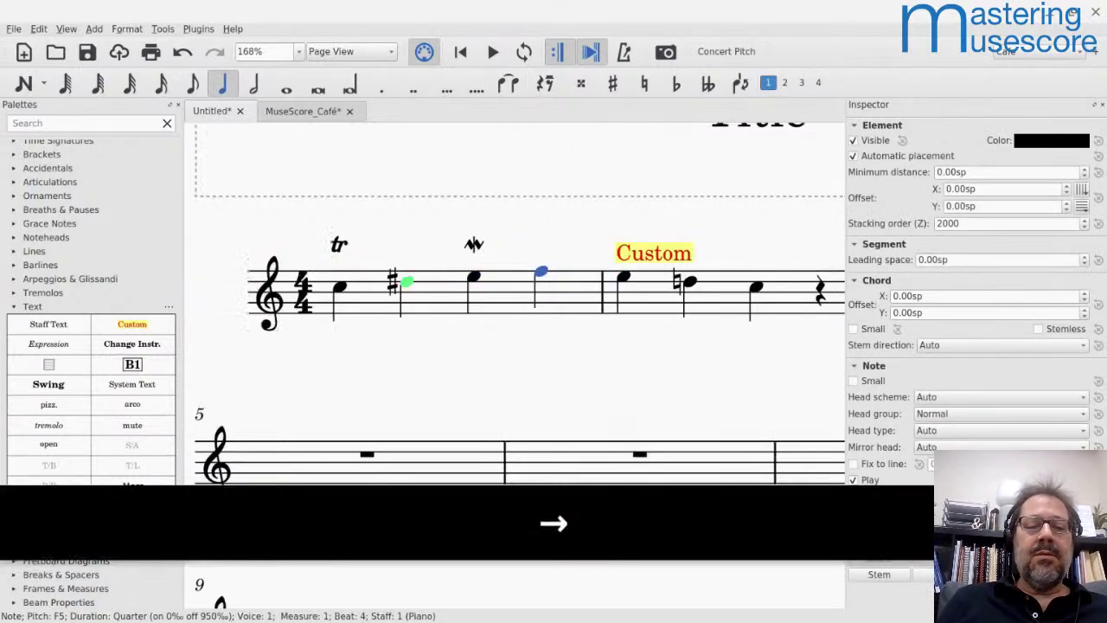
key(Right)
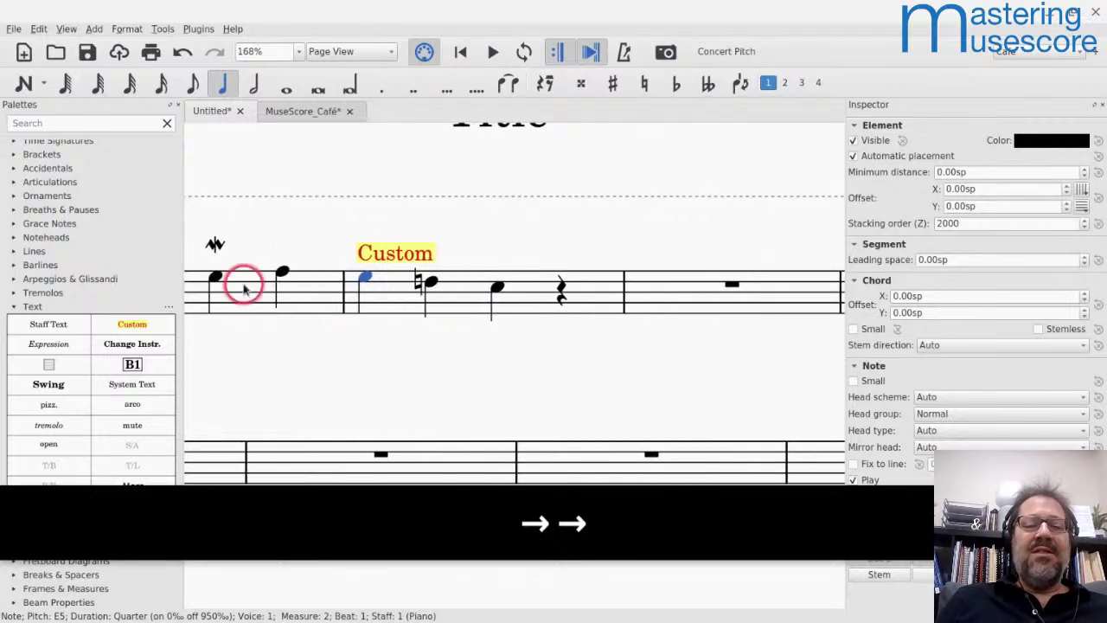
click(214, 279)
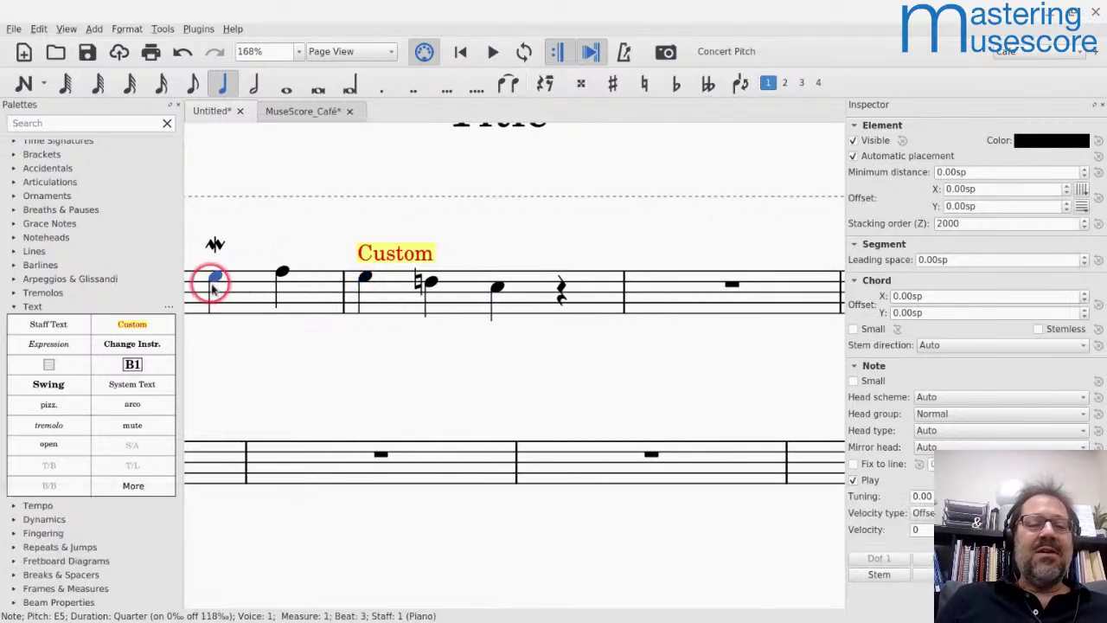
click(370, 278)
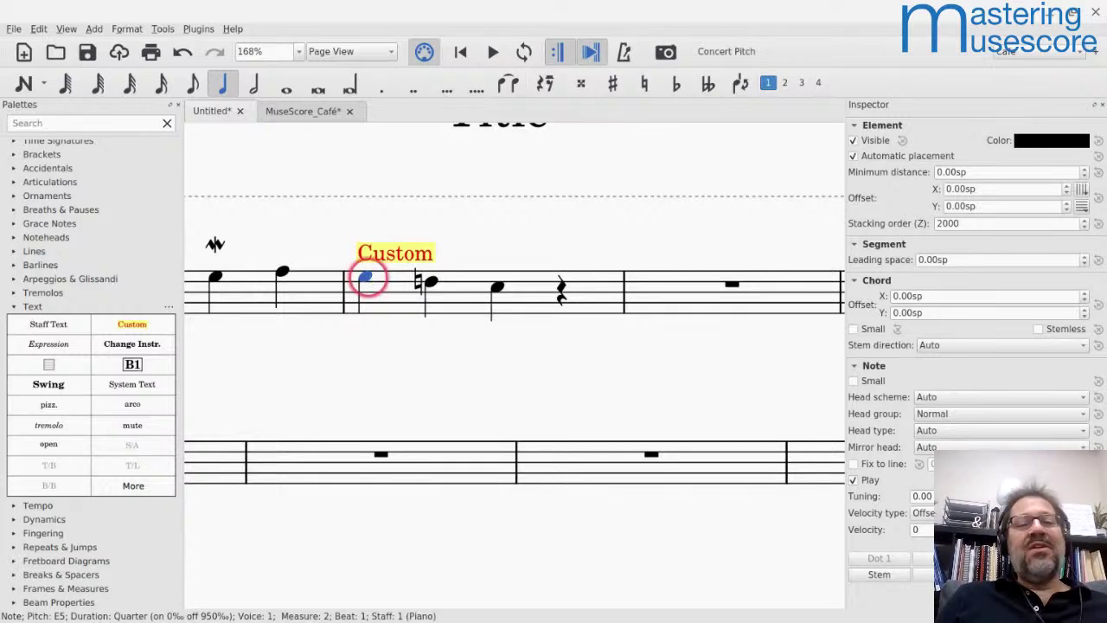
Step: Replace the wording of the Custom text above measure 2 with "Capo 5"
double_click(377, 261)
key(ctrl+a)
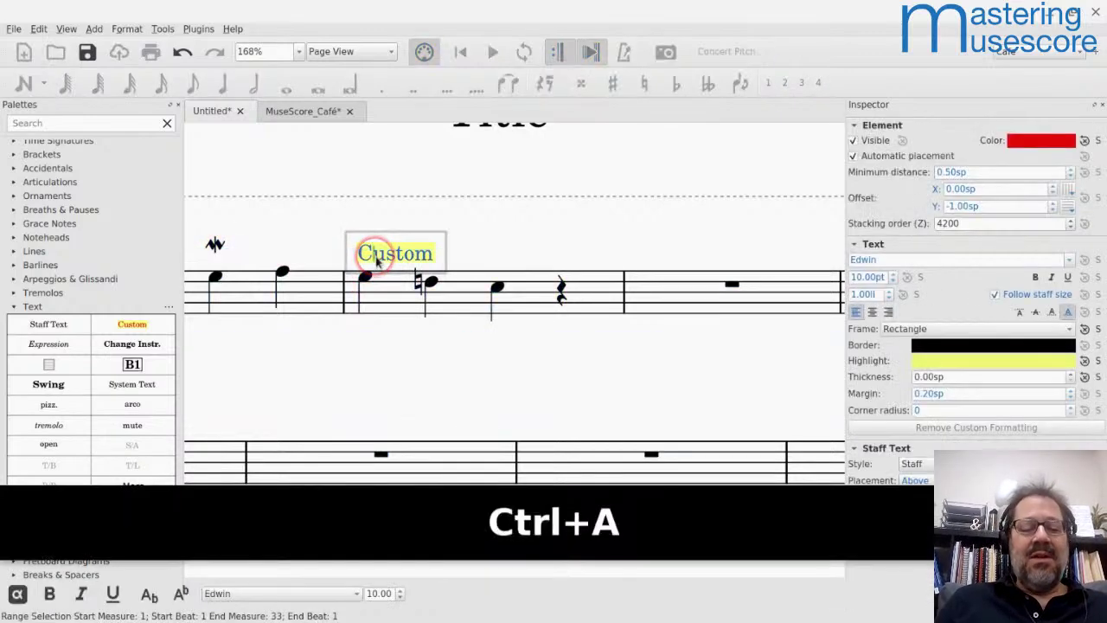
text(Cap)
key(ctrl+a)
text(Capo 5)
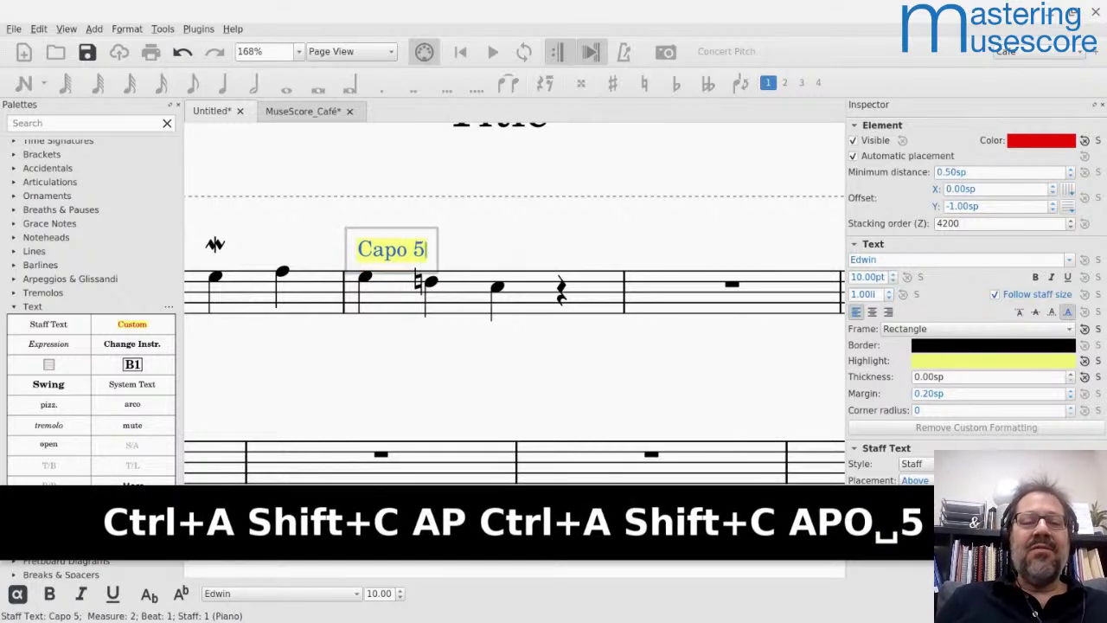
click(365, 249)
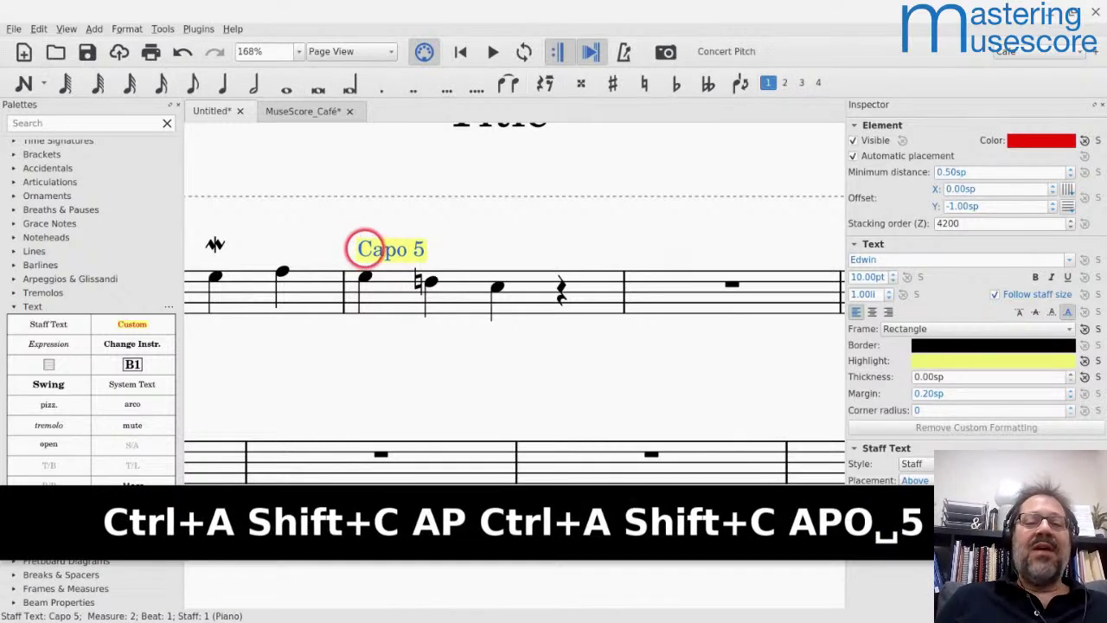
click(760, 370)
Step: Review the capo settings in the Capo 5 text's Staff Text Properties, then close them without changes
scroll(636, 354, down, 2)
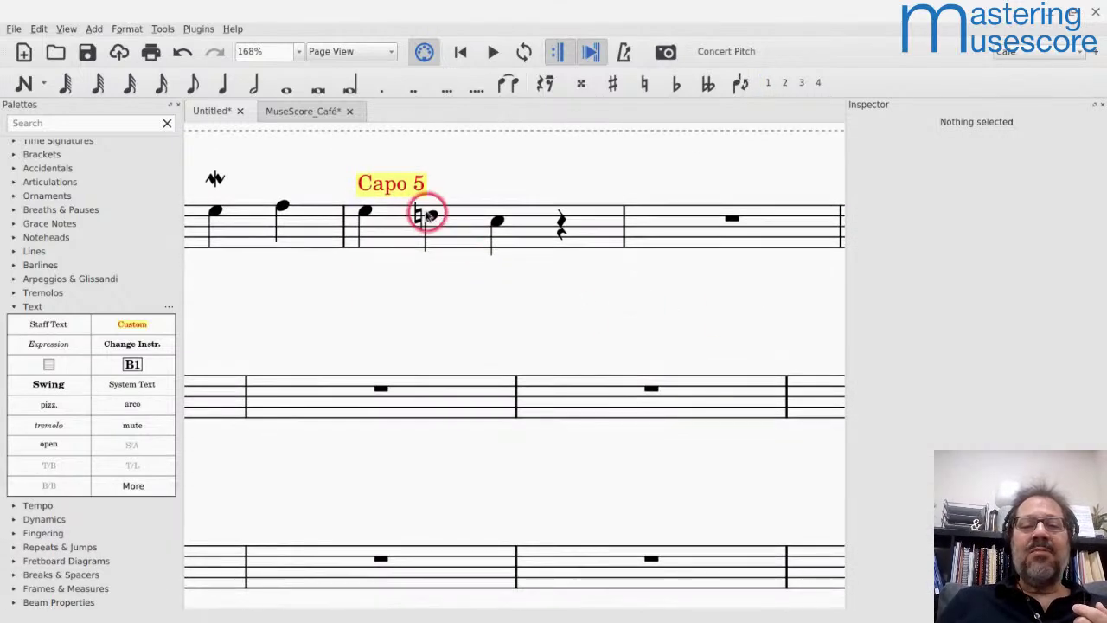
click(381, 182)
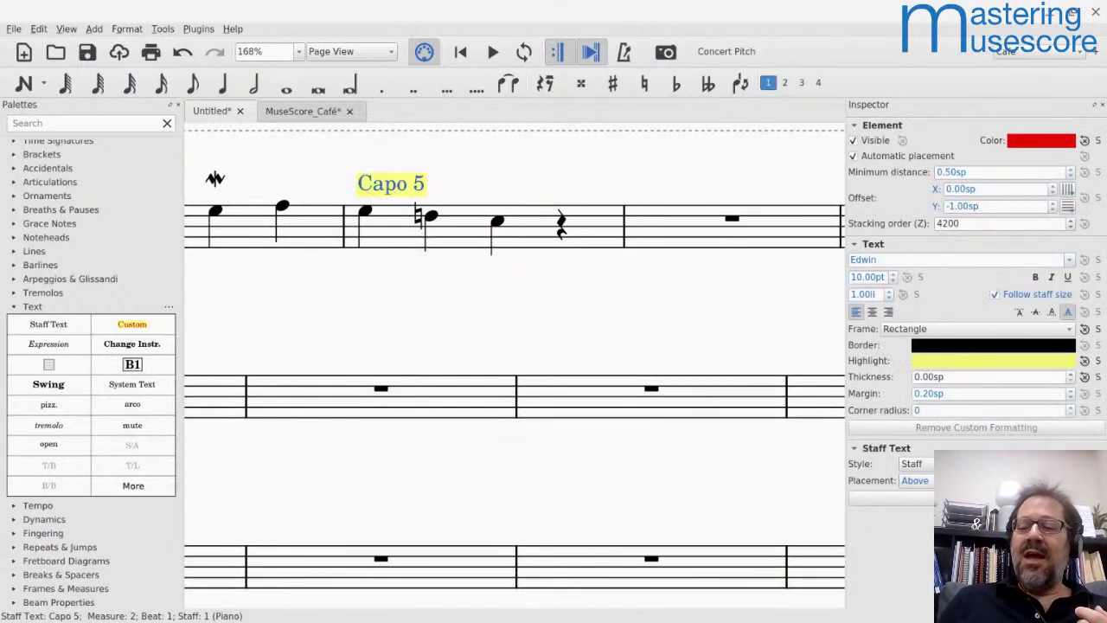
click(868, 500)
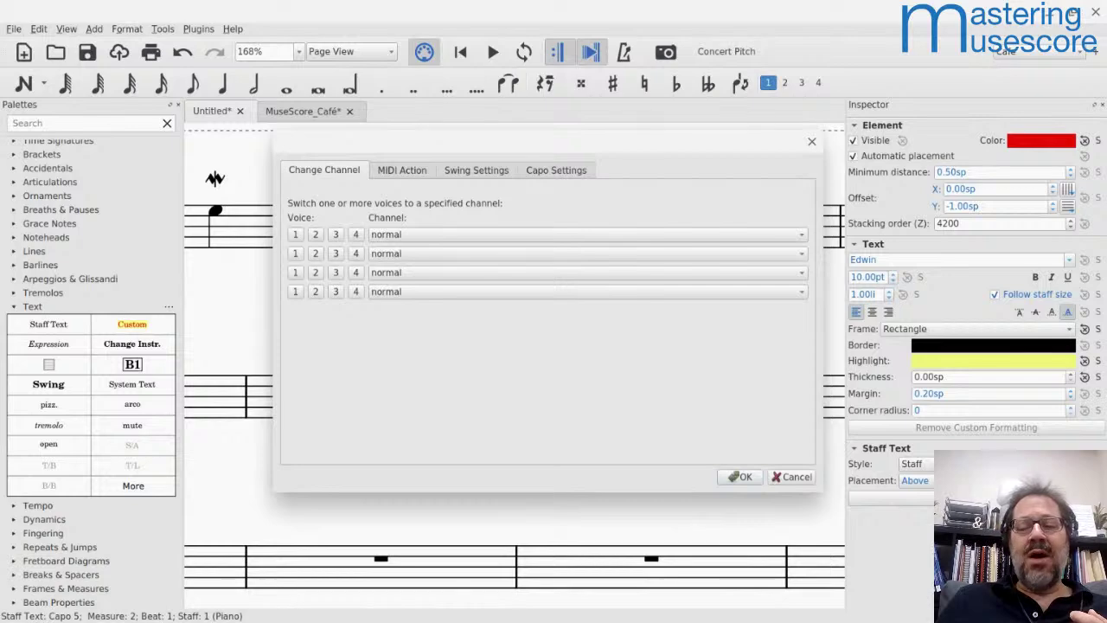
click(570, 299)
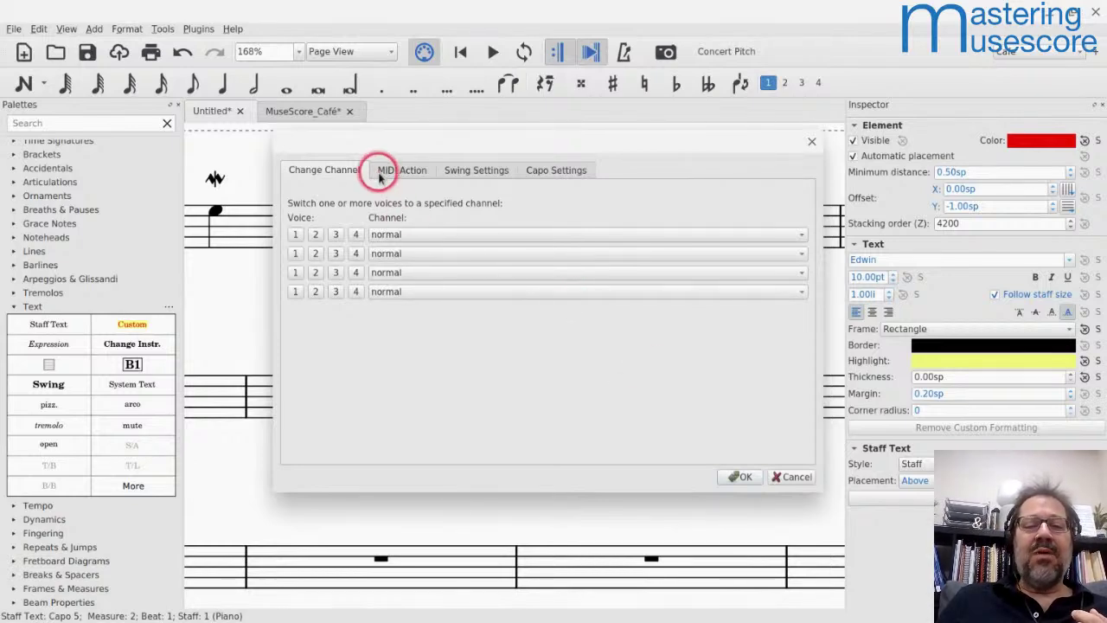
click(552, 169)
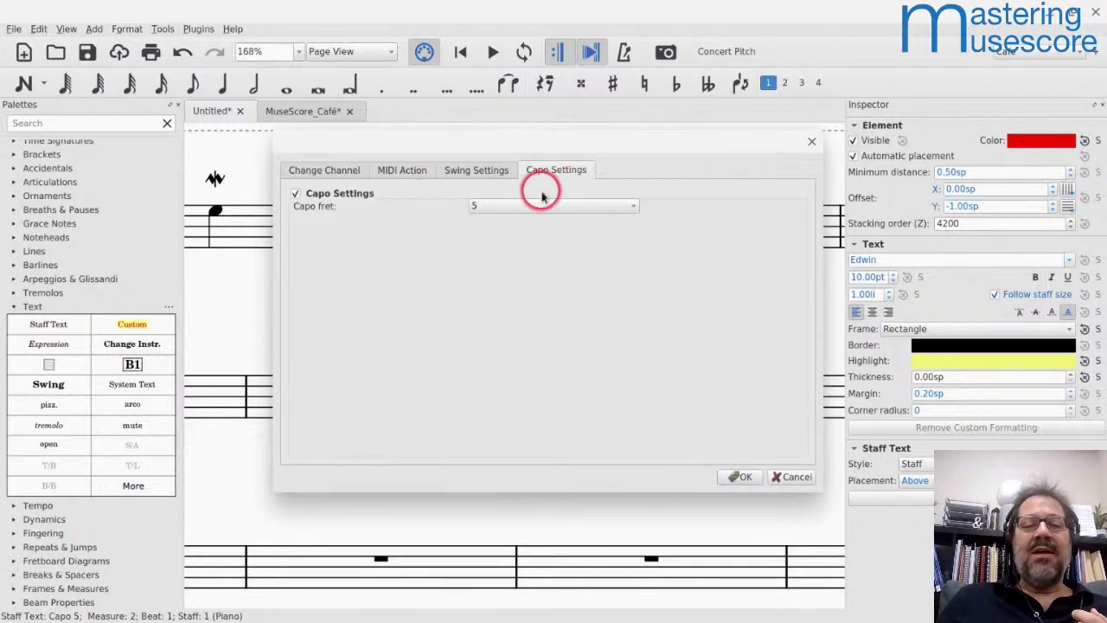
click(781, 477)
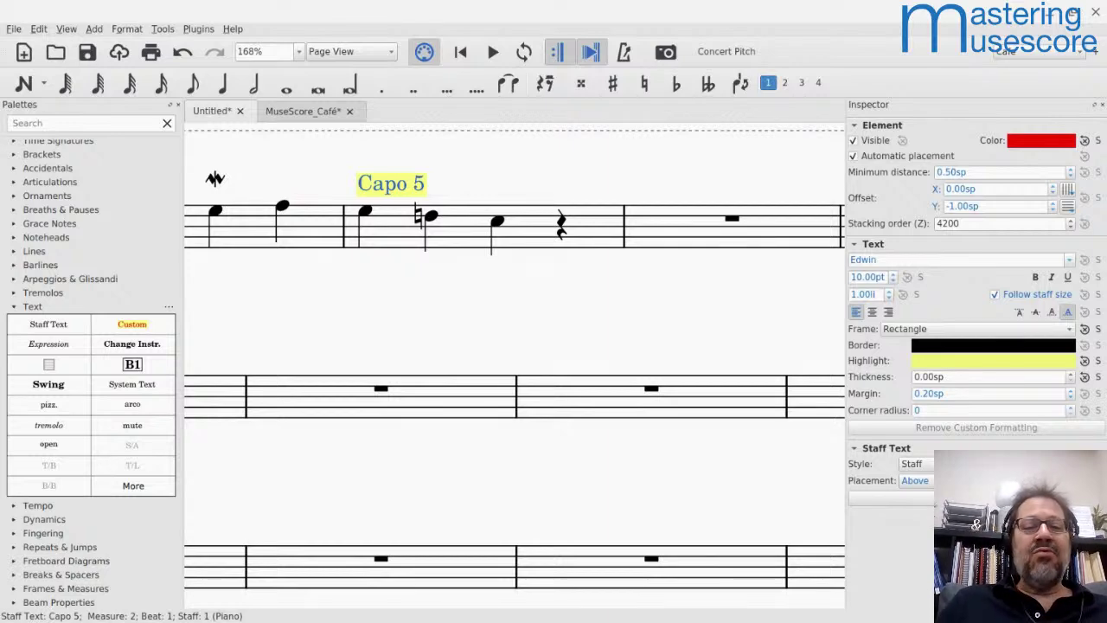
Step: Reopen the Staff Text Properties directly from the Capo 5 text in the score, then dismiss them
right_click(370, 192)
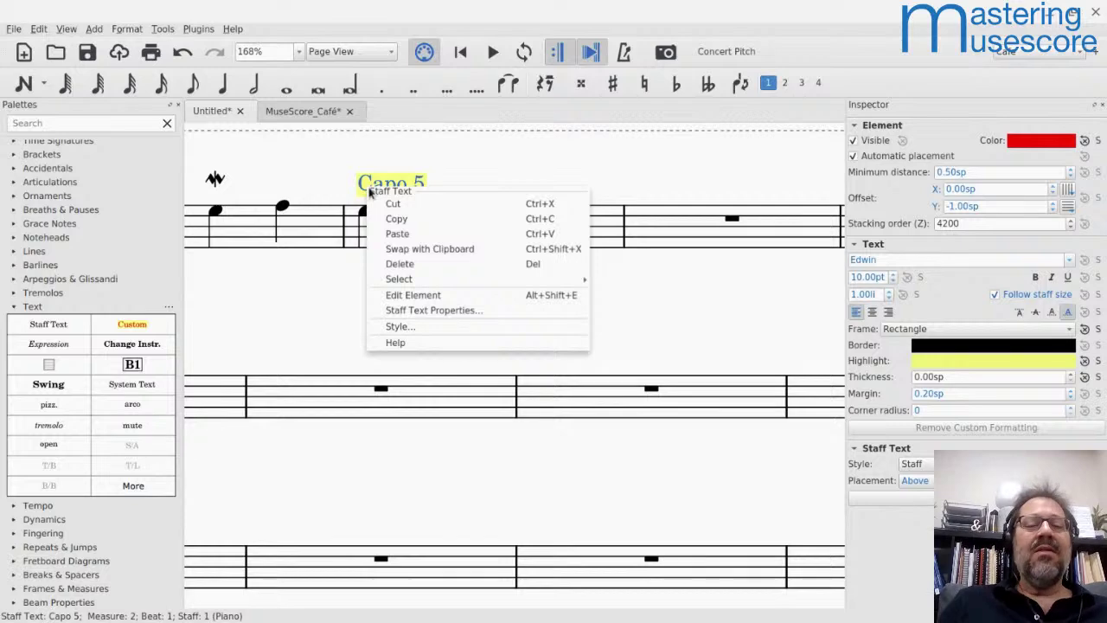
click(403, 318)
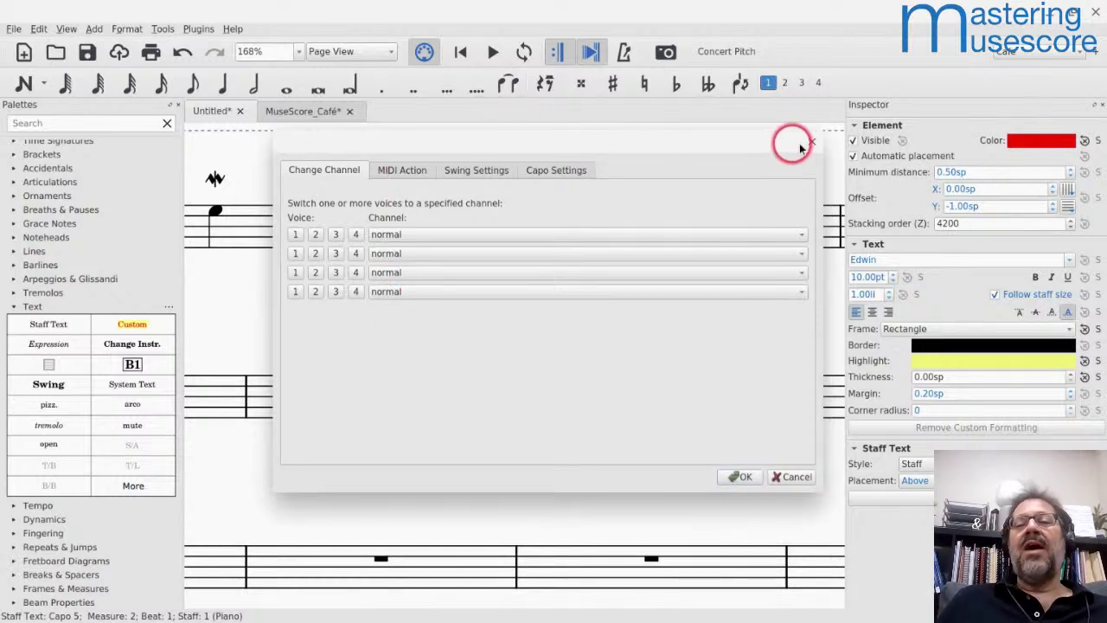
click(810, 141)
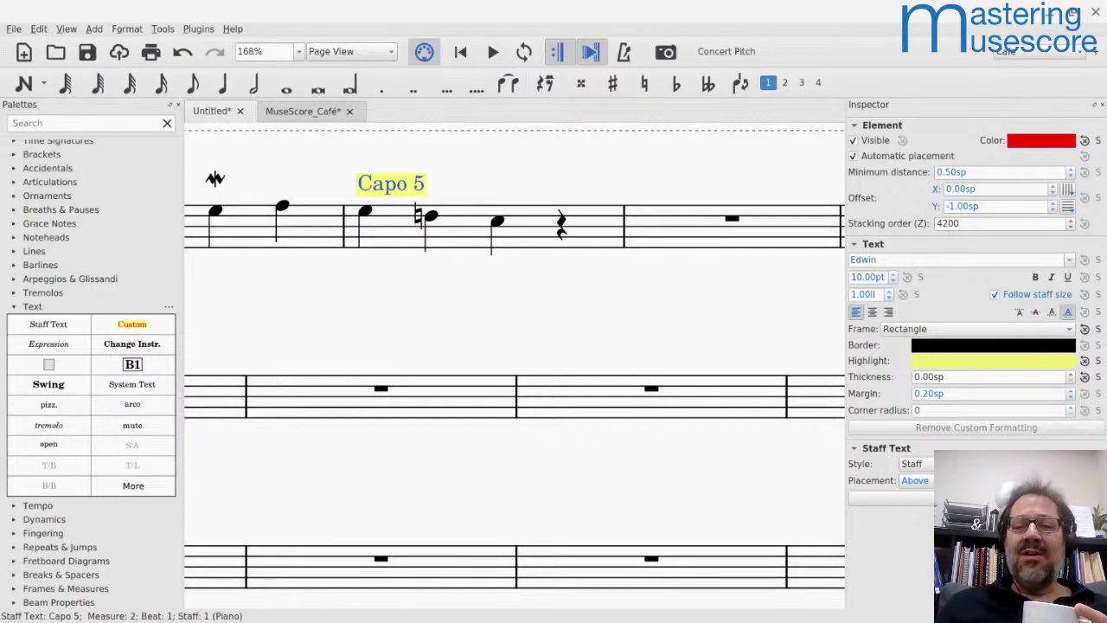
Step: Check that Staff Text Properties is offered among the Capo 5 text's commands, then dismiss them without opening it
click(396, 177)
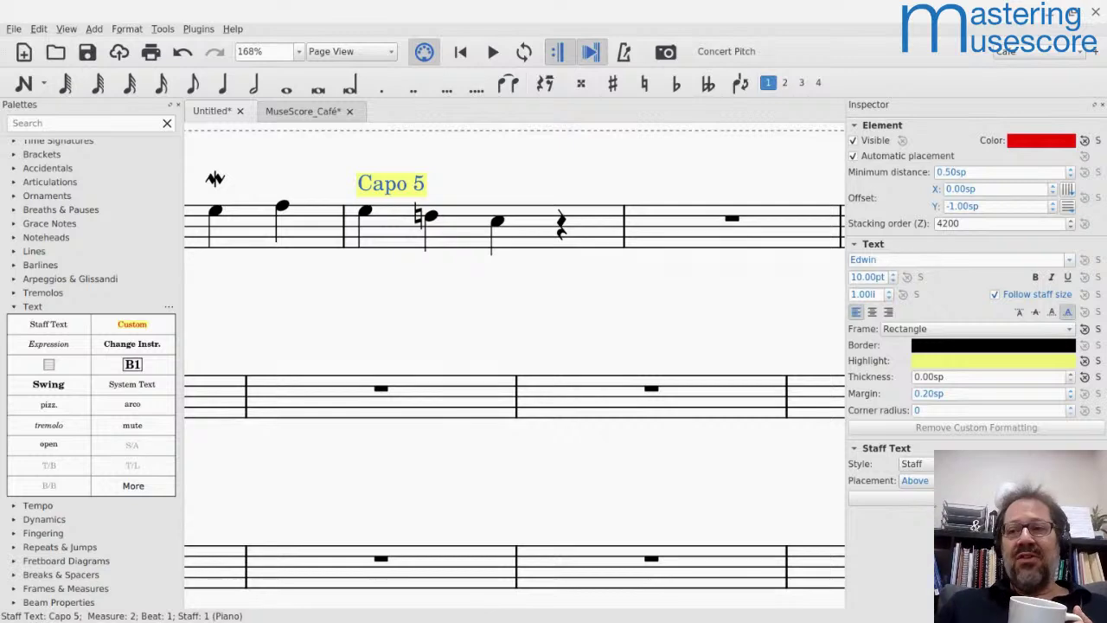
click(388, 183)
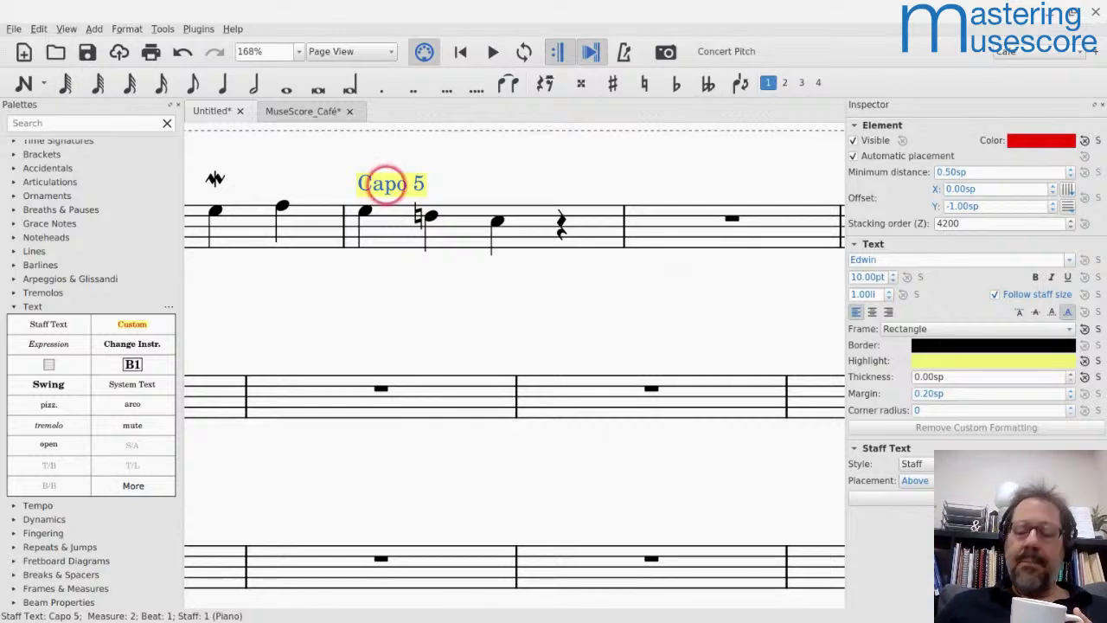
right_click(388, 189)
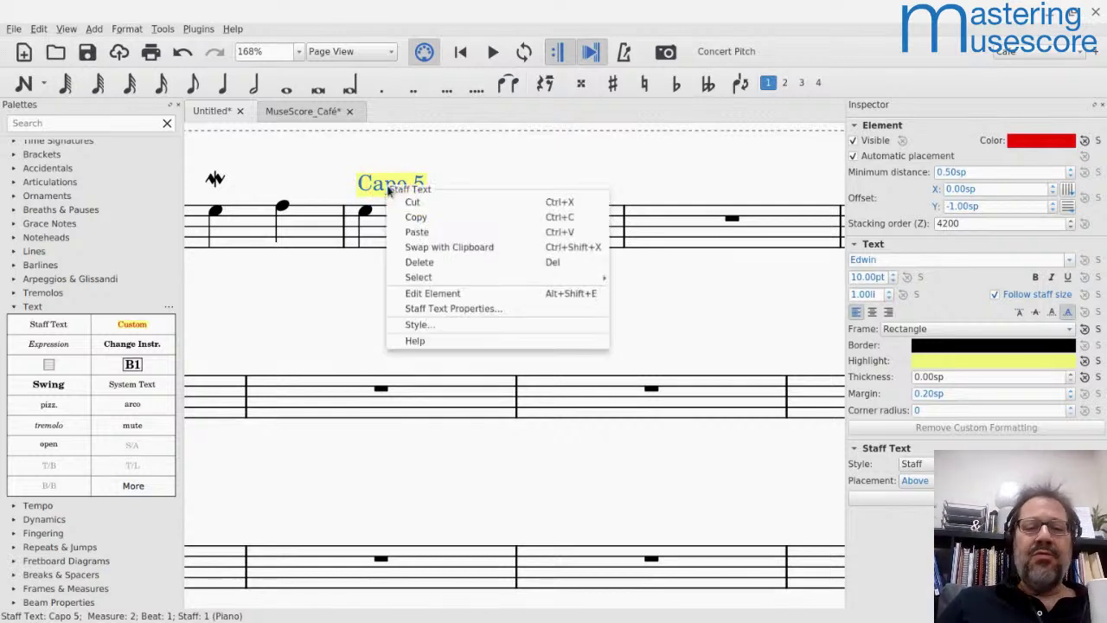
click(434, 309)
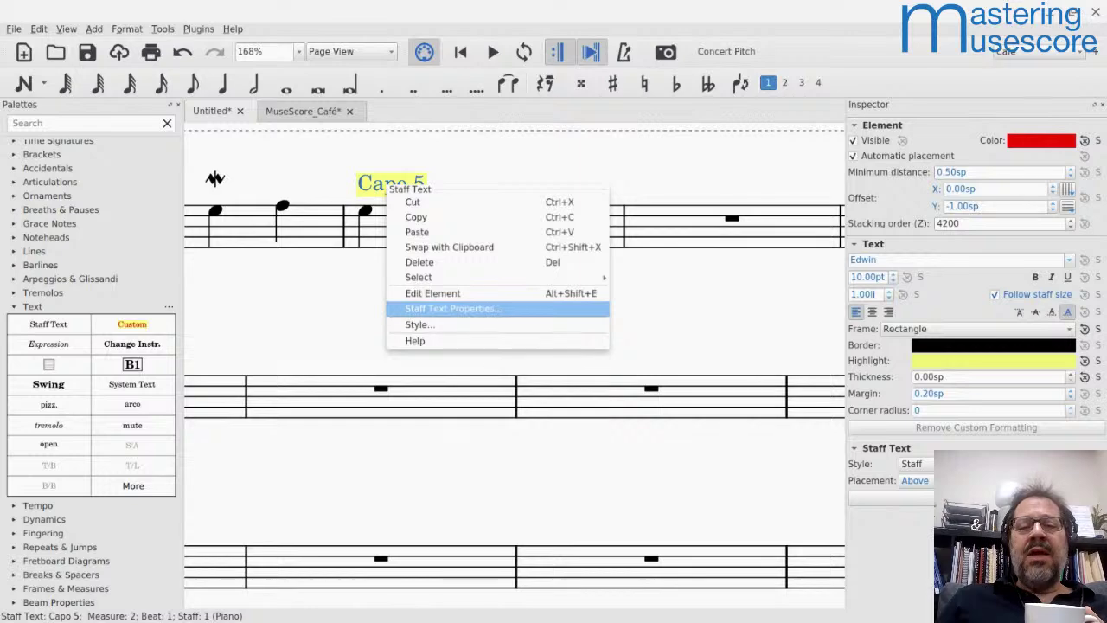
click(434, 309)
click(279, 343)
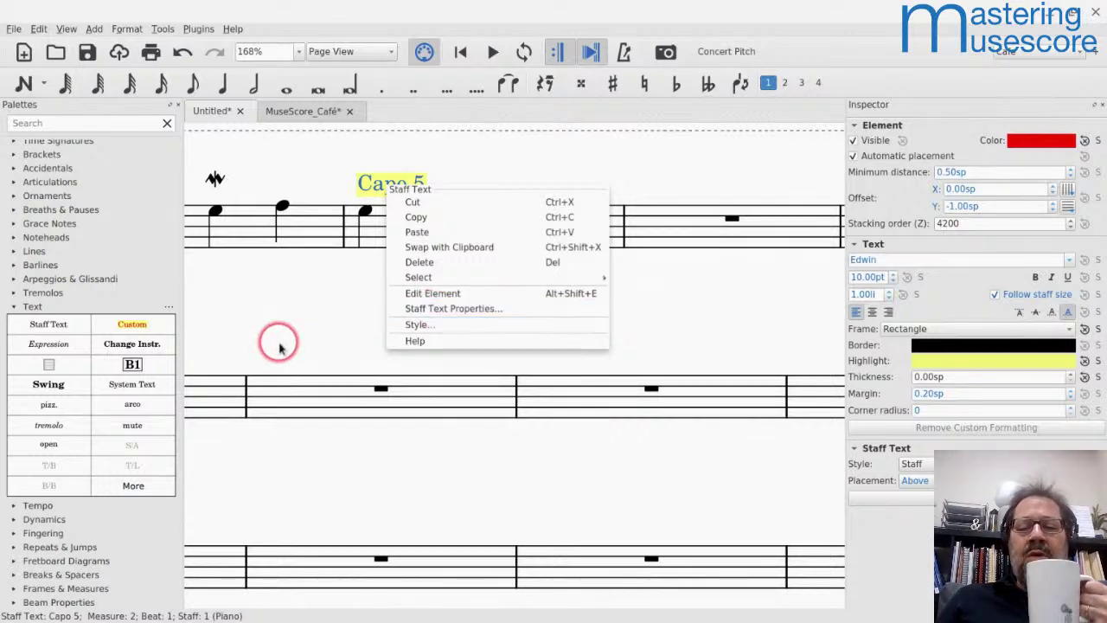
click(279, 343)
click(318, 253)
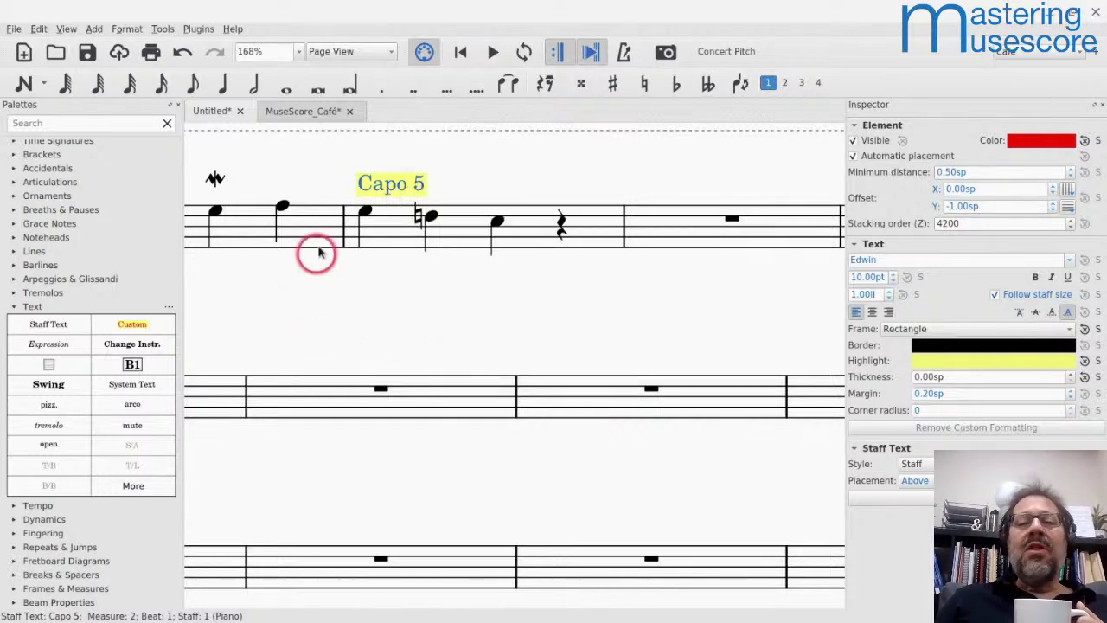
click(378, 179)
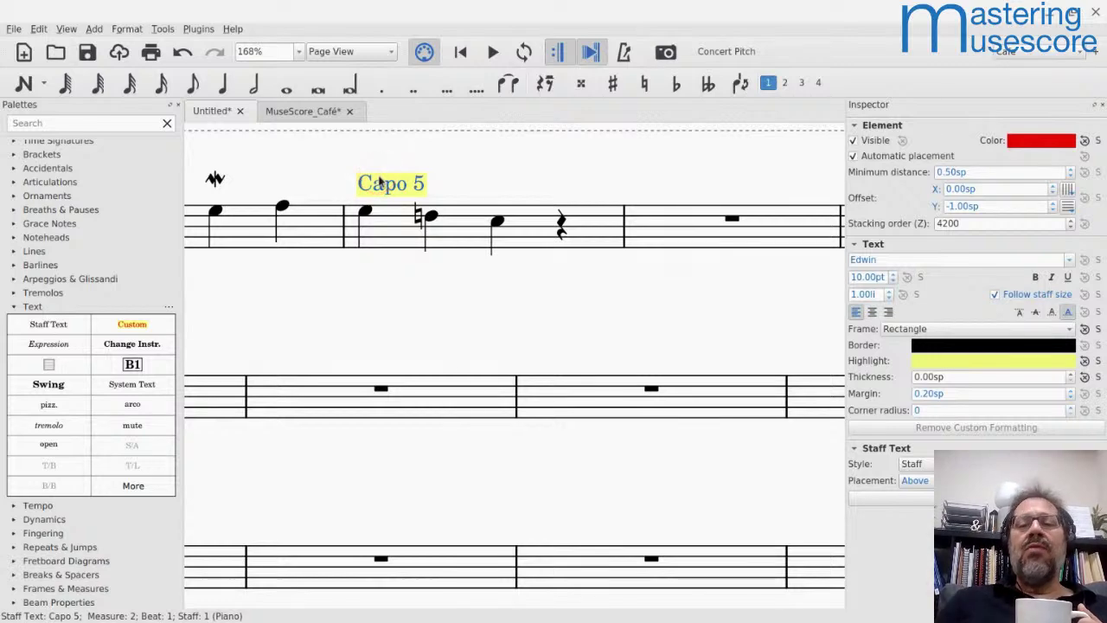
click(745, 459)
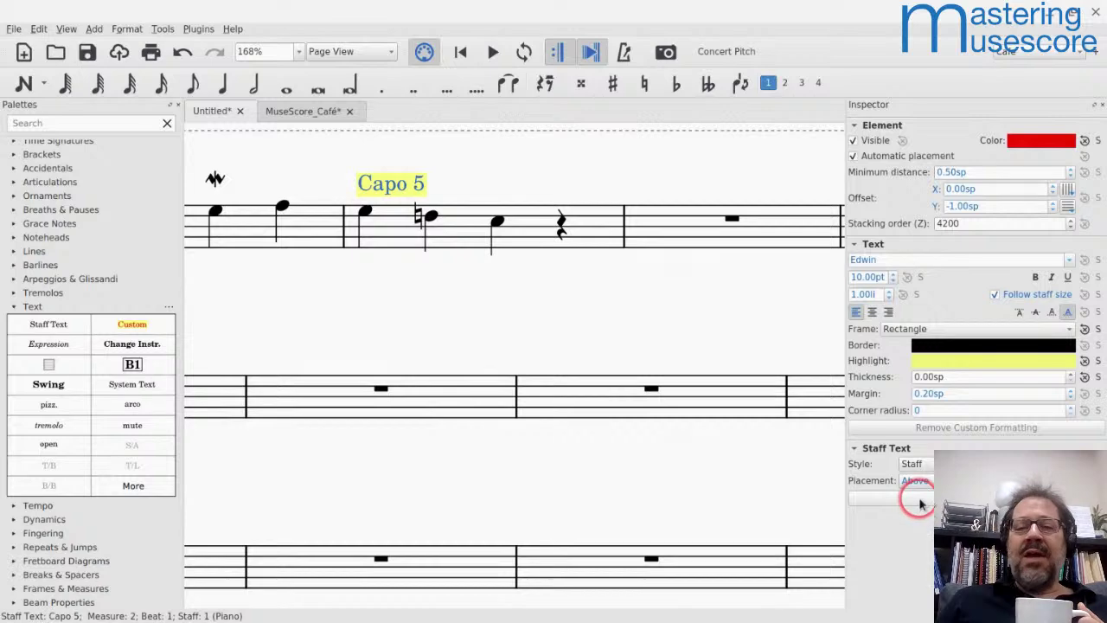
Step: Change the displayed text of the opening 4/4 time signature to 12/12 in its Time Signature Properties
scroll(569, 336, left, 5)
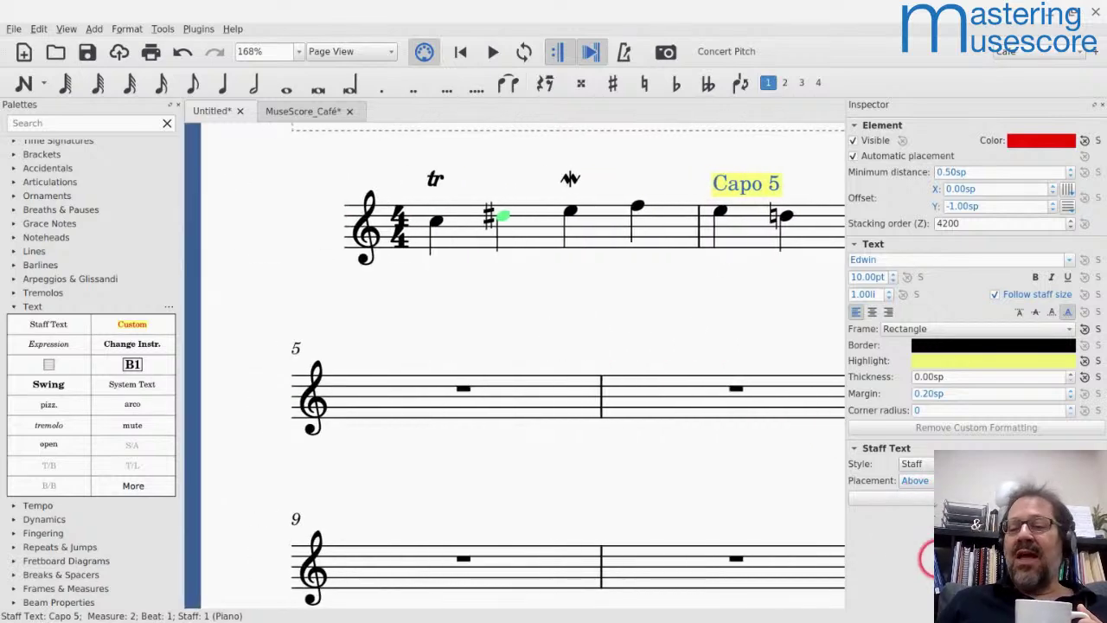
click(398, 220)
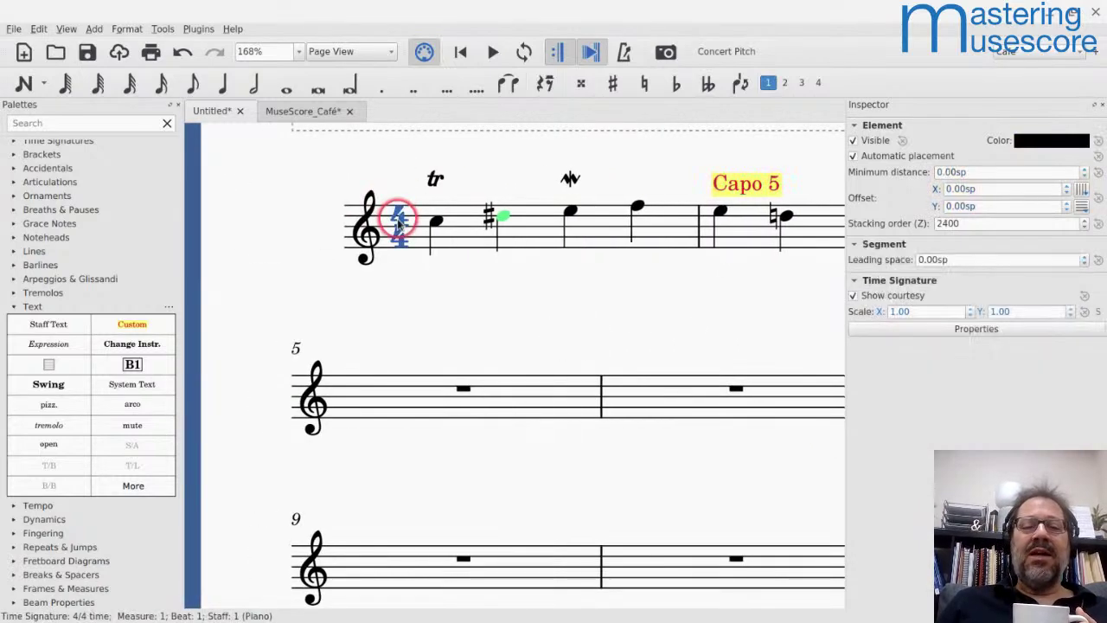
click(974, 329)
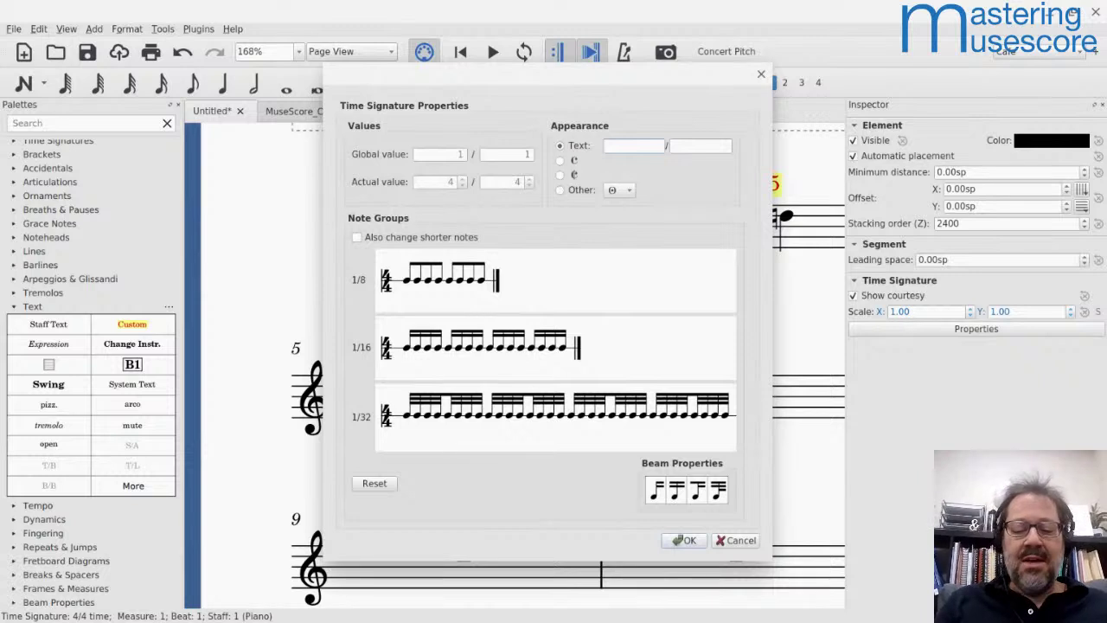
click(616, 143)
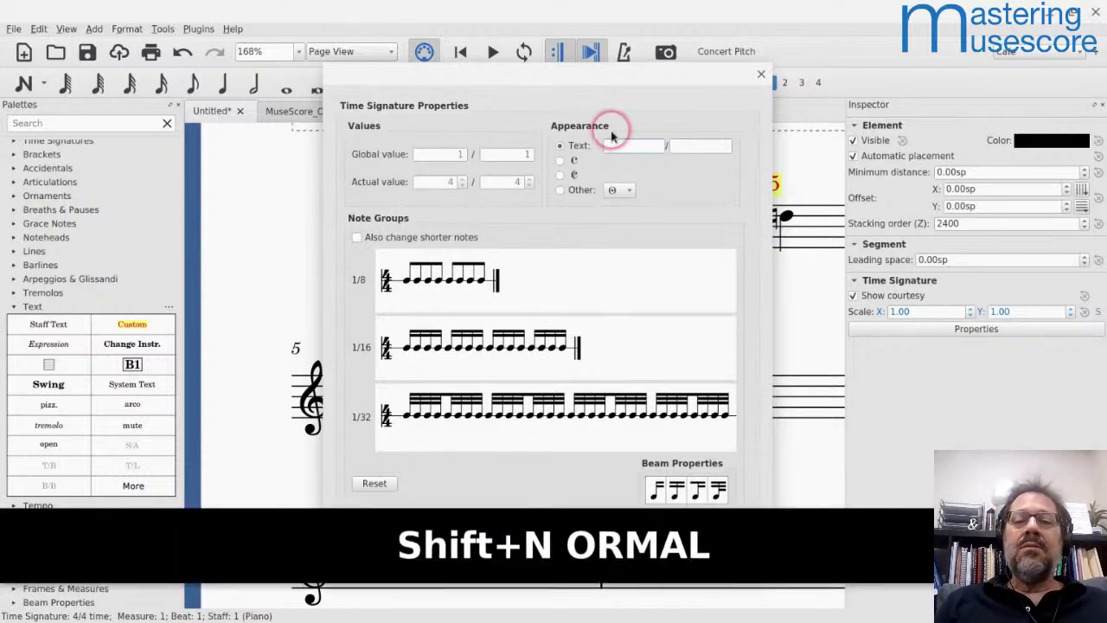
text(NO)
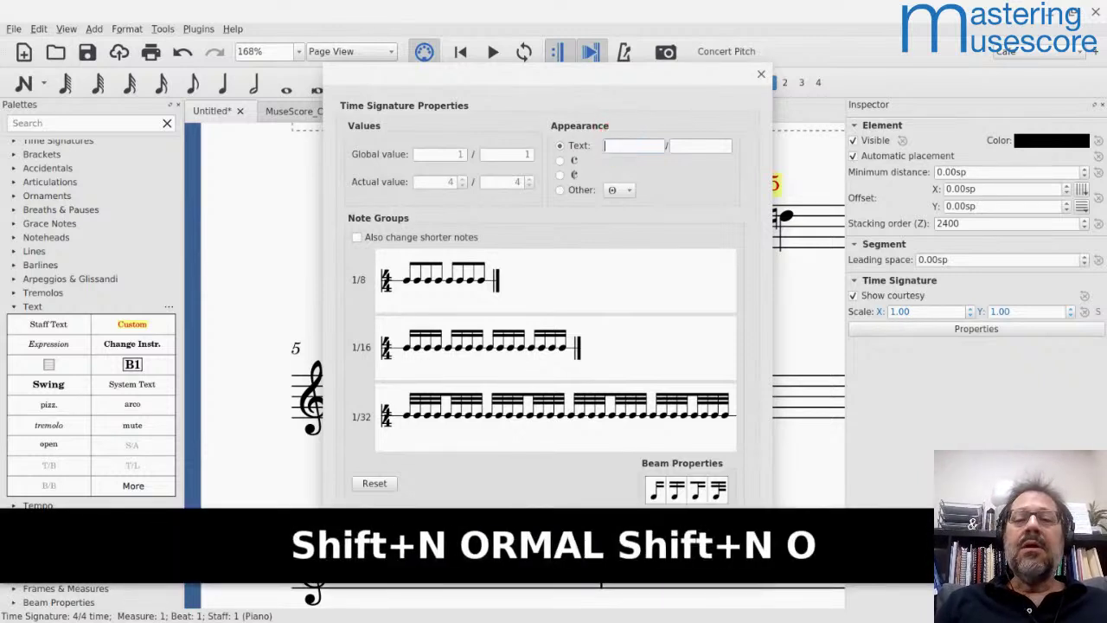
click(609, 126)
click(616, 143)
text(s)
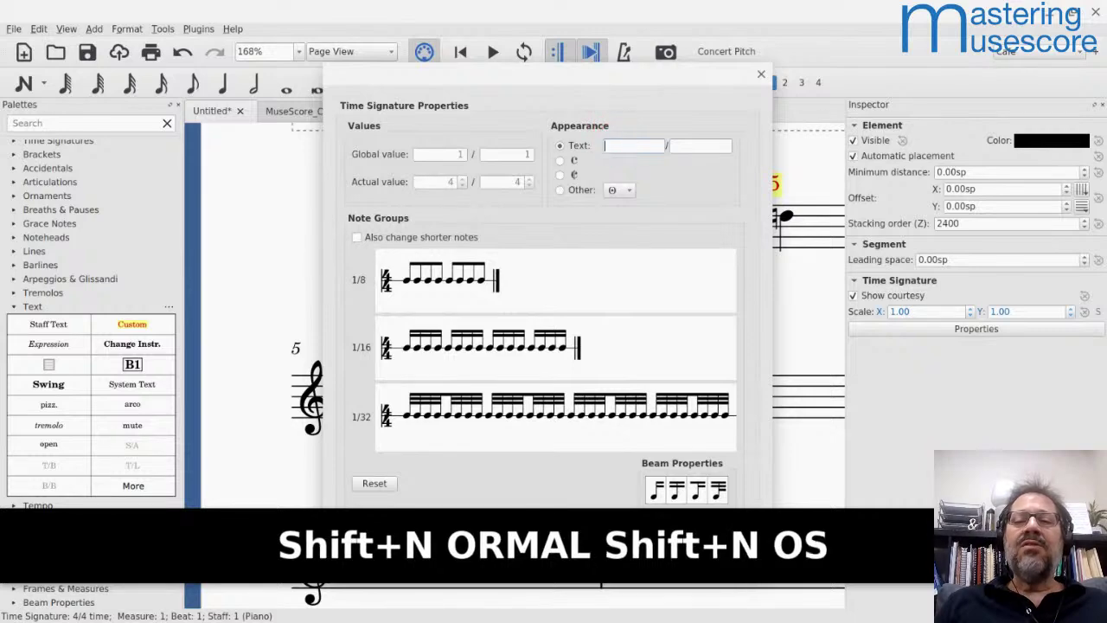
text(12)
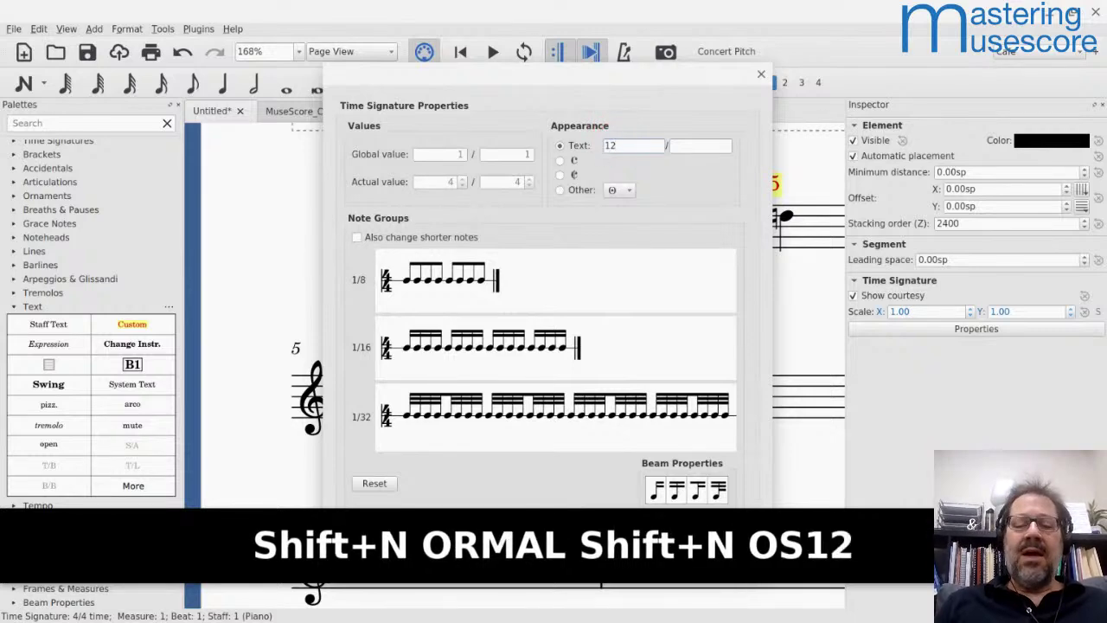
text(2)
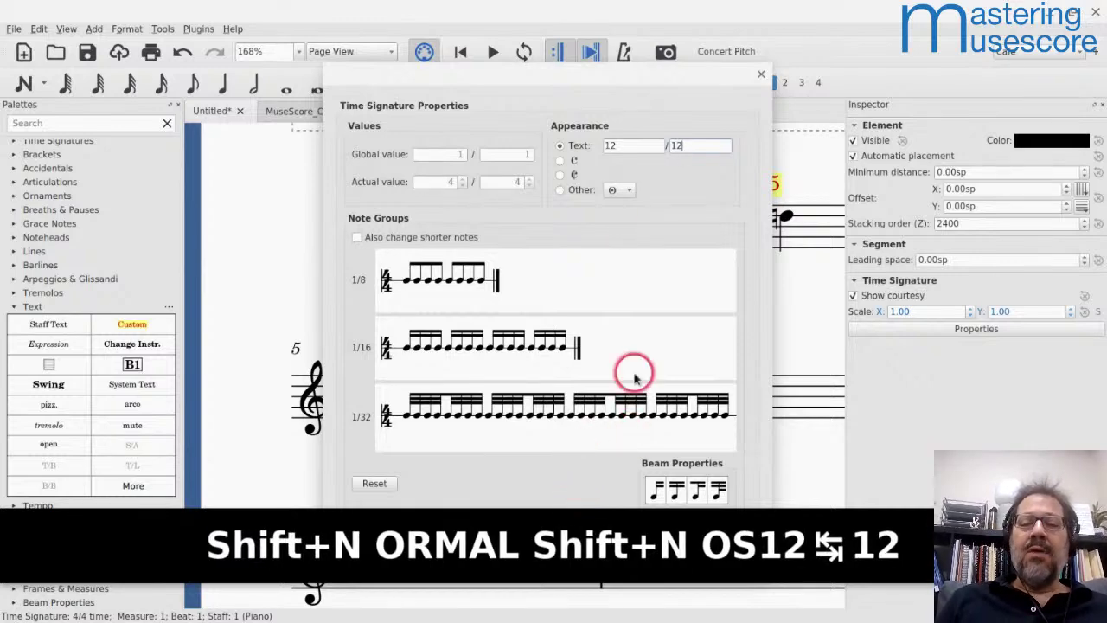
click(680, 541)
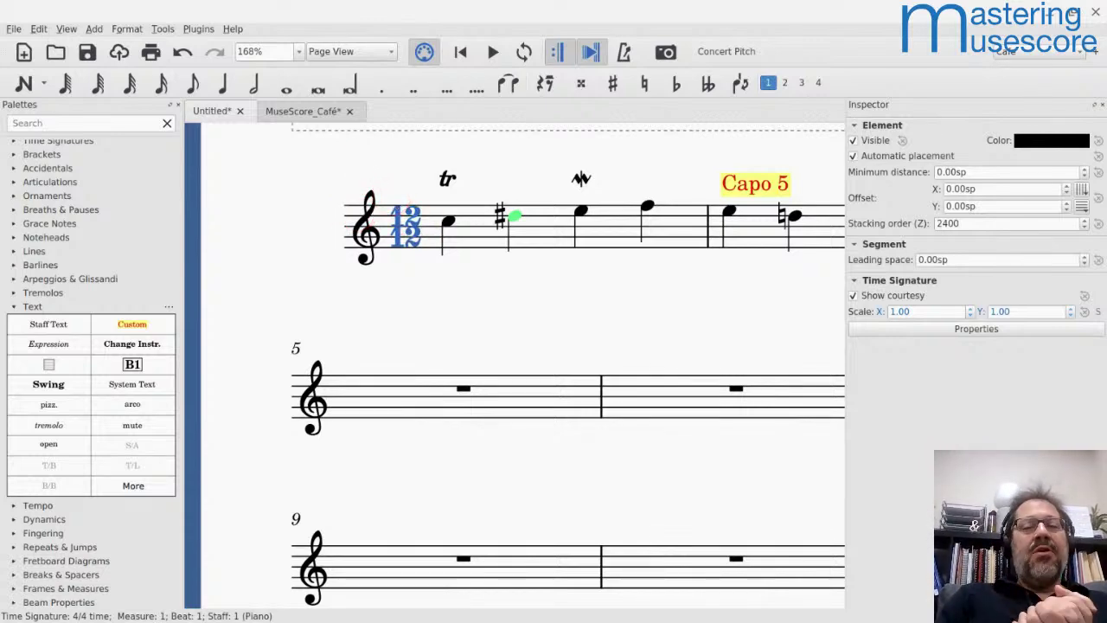
Step: Review the commands offered for the opening time signature, including Time Signature Properties, then dismiss them
click(404, 222)
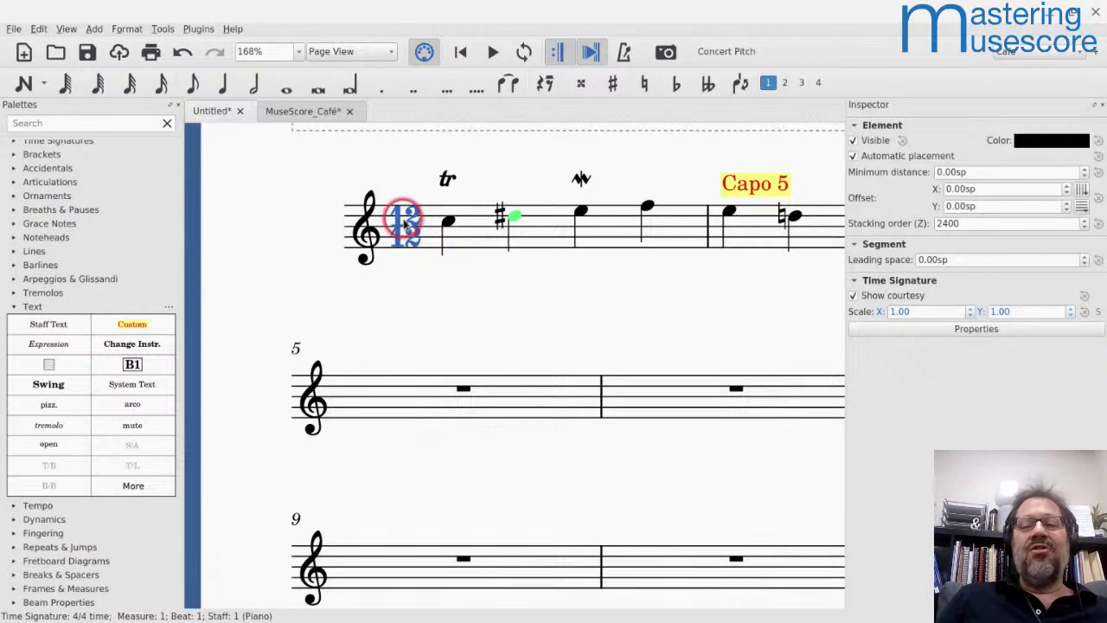
click(404, 224)
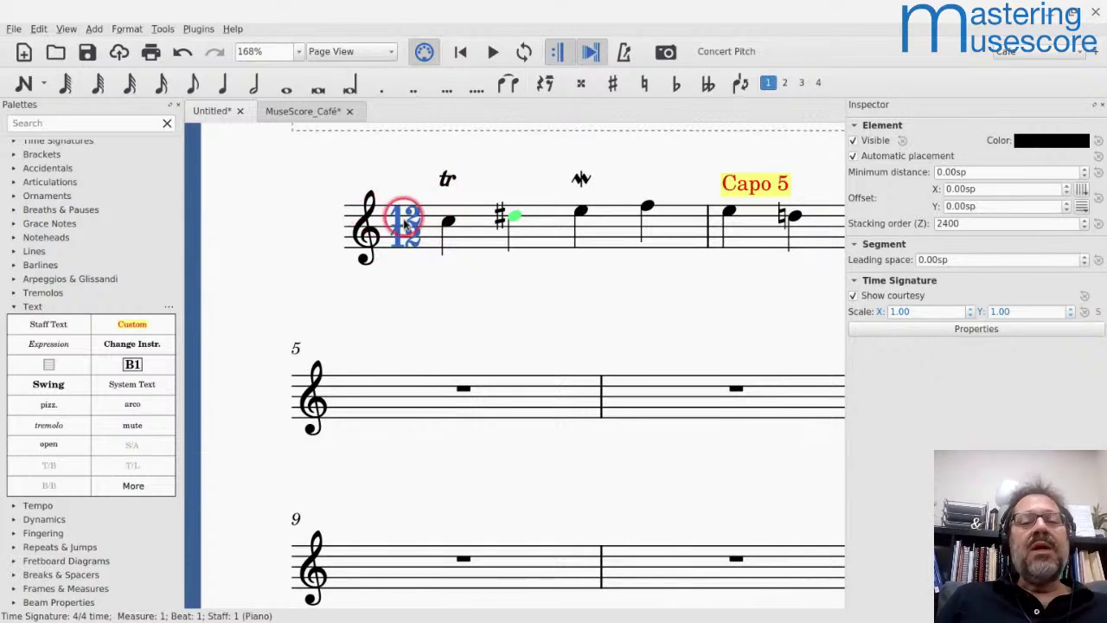
right_click(404, 225)
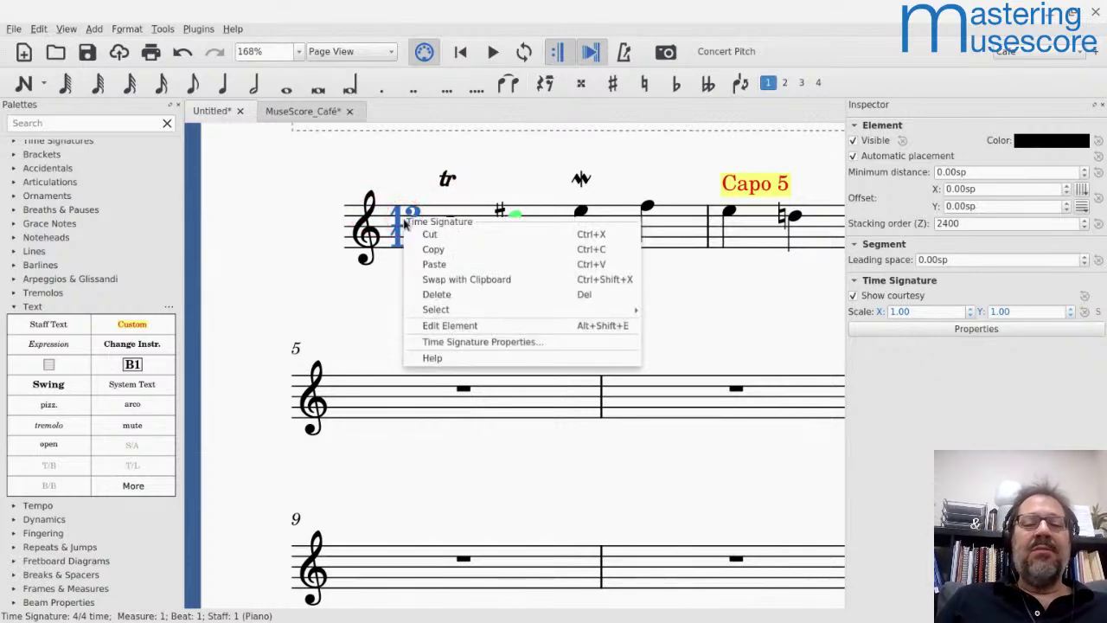
click(294, 357)
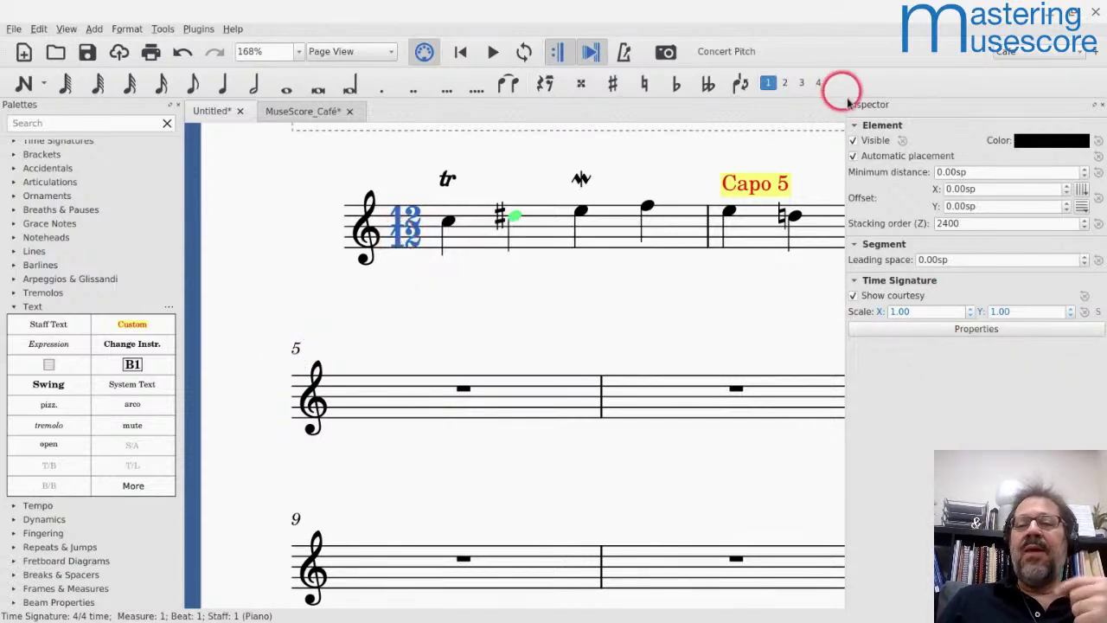
scroll(368, 257, down, 3)
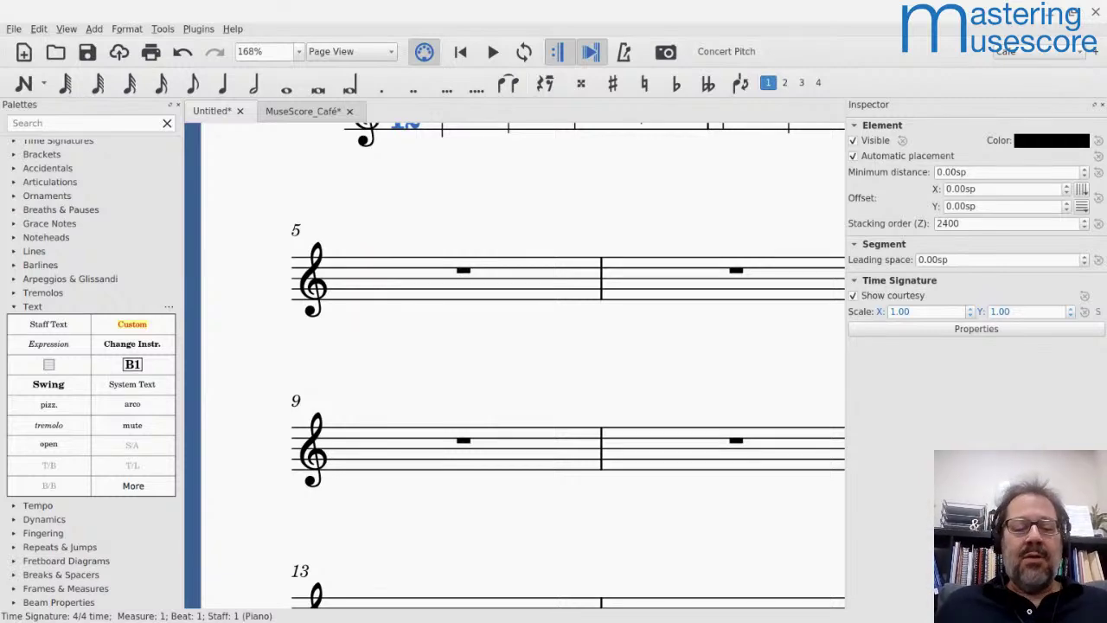
Step: Switch to the web browser and open the MuseScore Café playlist from the YouTube Studio channel playlists in a new tab
key(alt+Tab)
key(alt+Tab)
key(alt+Tab)
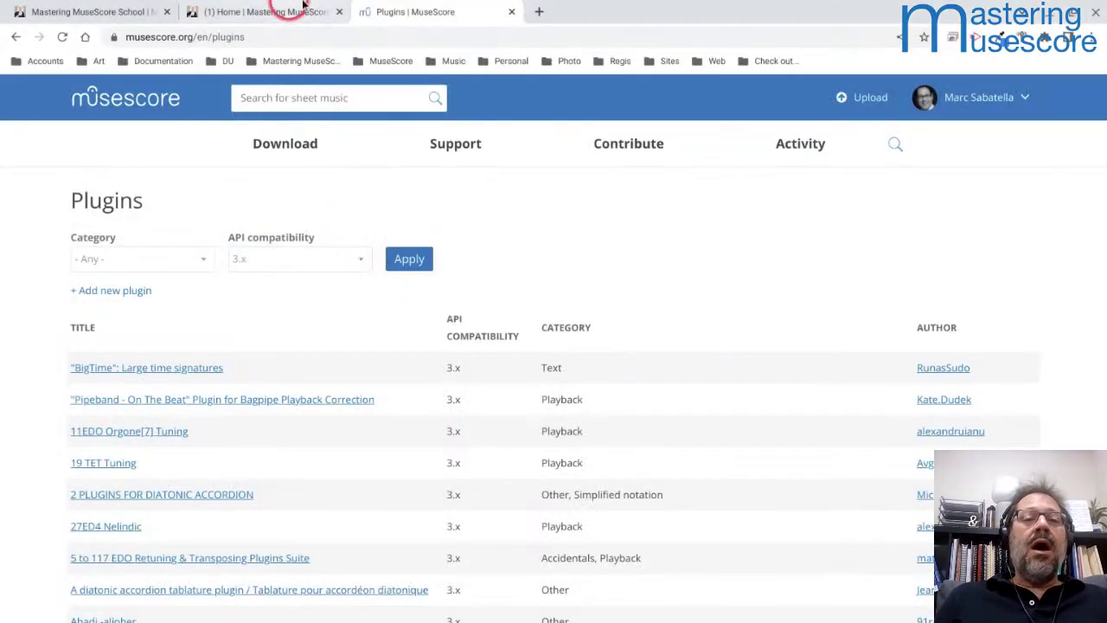
click(539, 11)
click(280, 62)
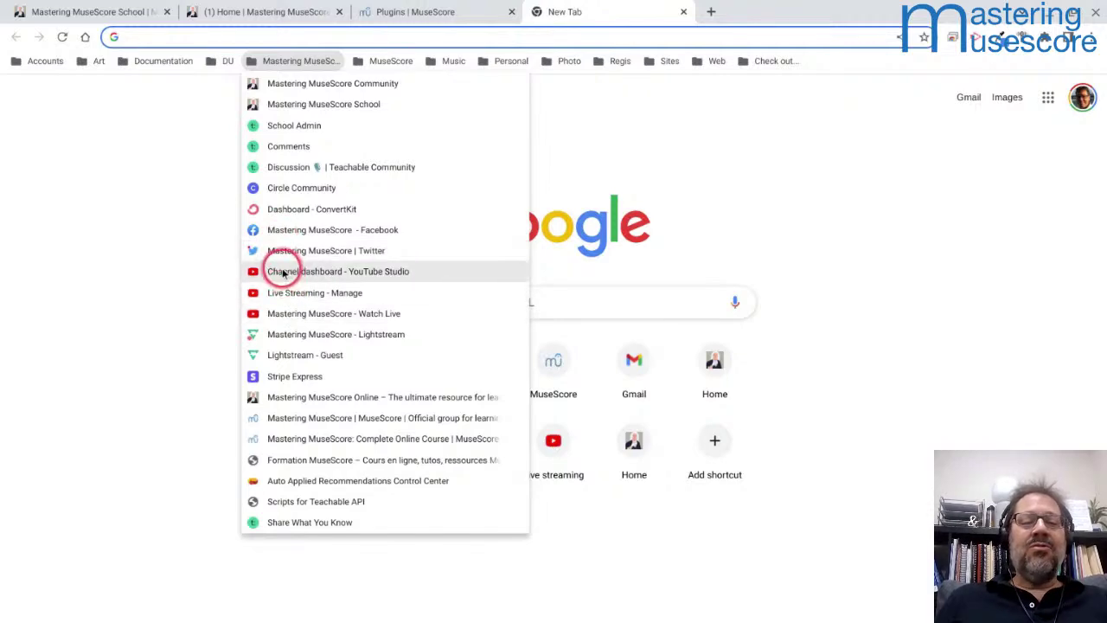
click(283, 274)
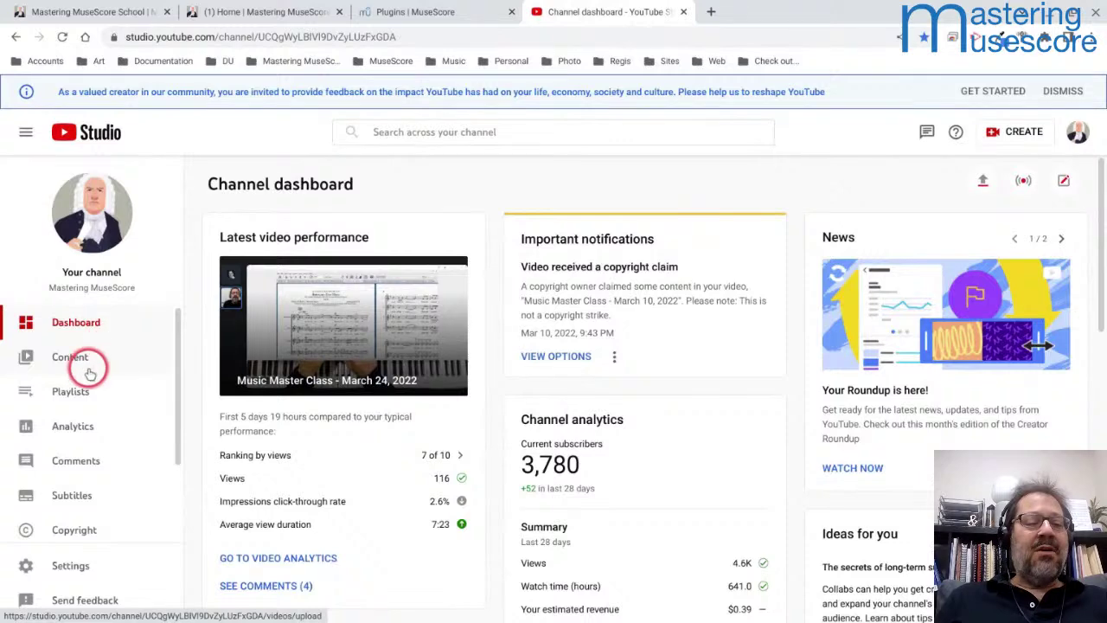
click(77, 391)
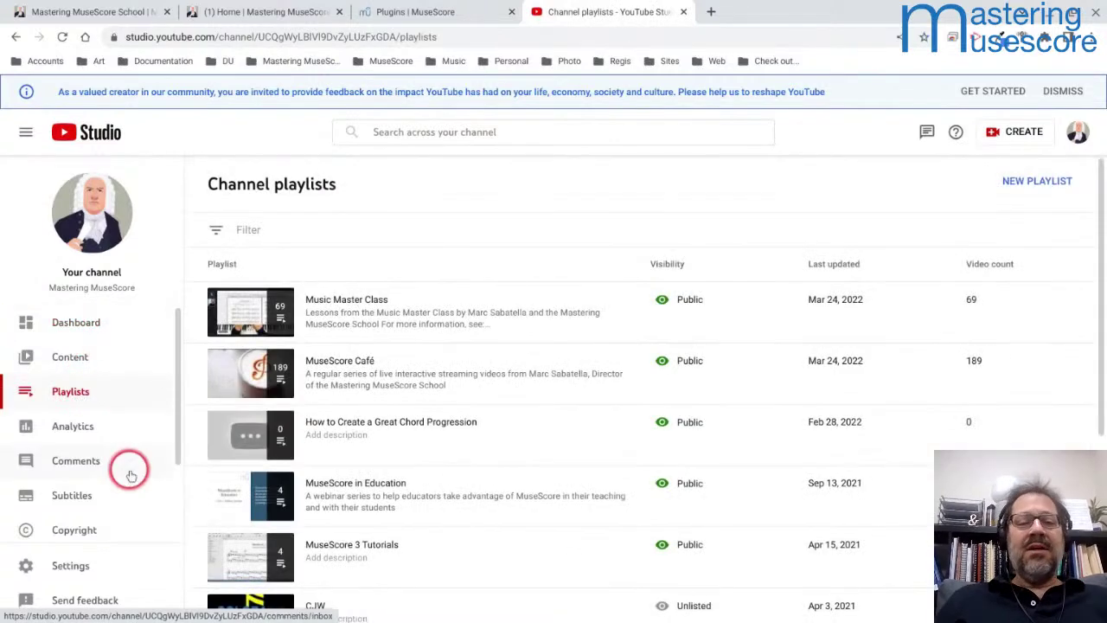
click(231, 391)
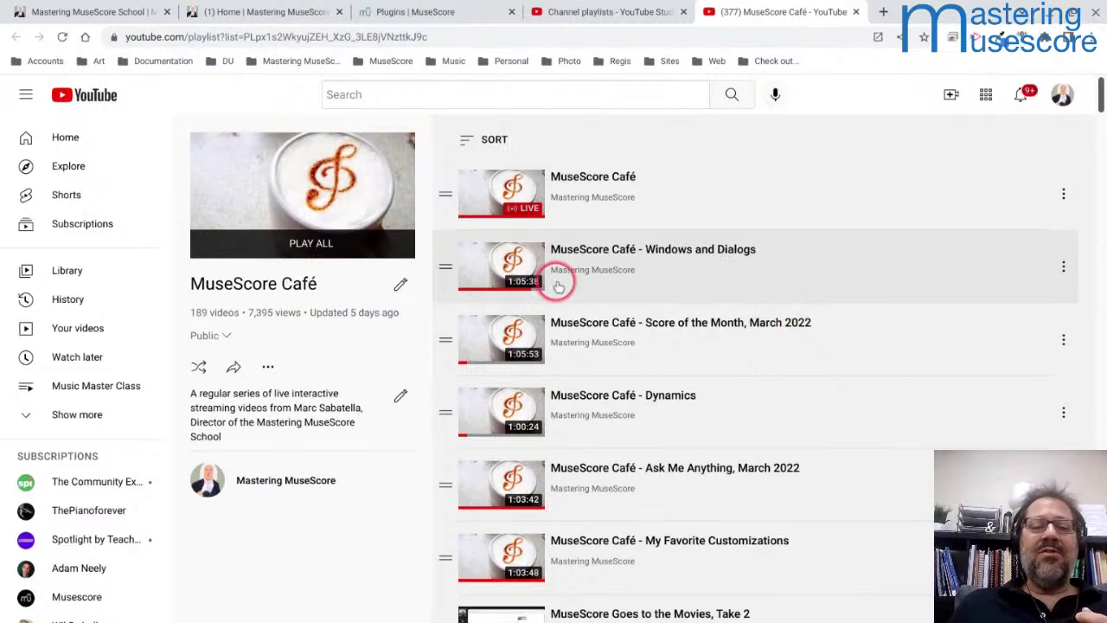
Step: Look through the whole MuseScore Café playlist and find "plugin" among its video titles
scroll(553, 354, down, 2)
scroll(553, 357, down, 2)
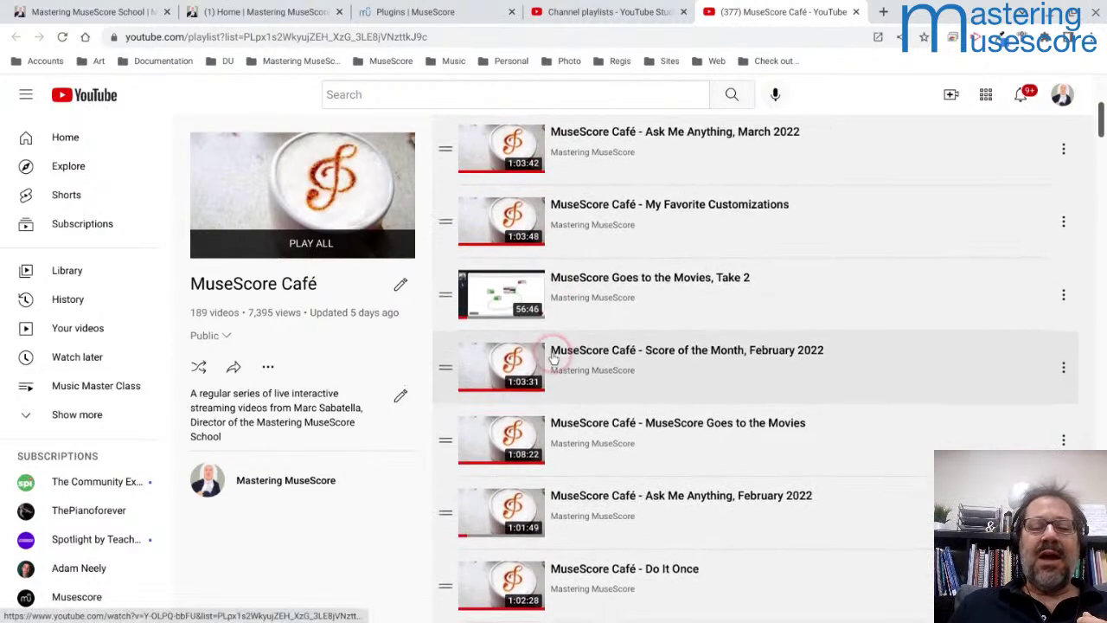
scroll(556, 358, up, 5)
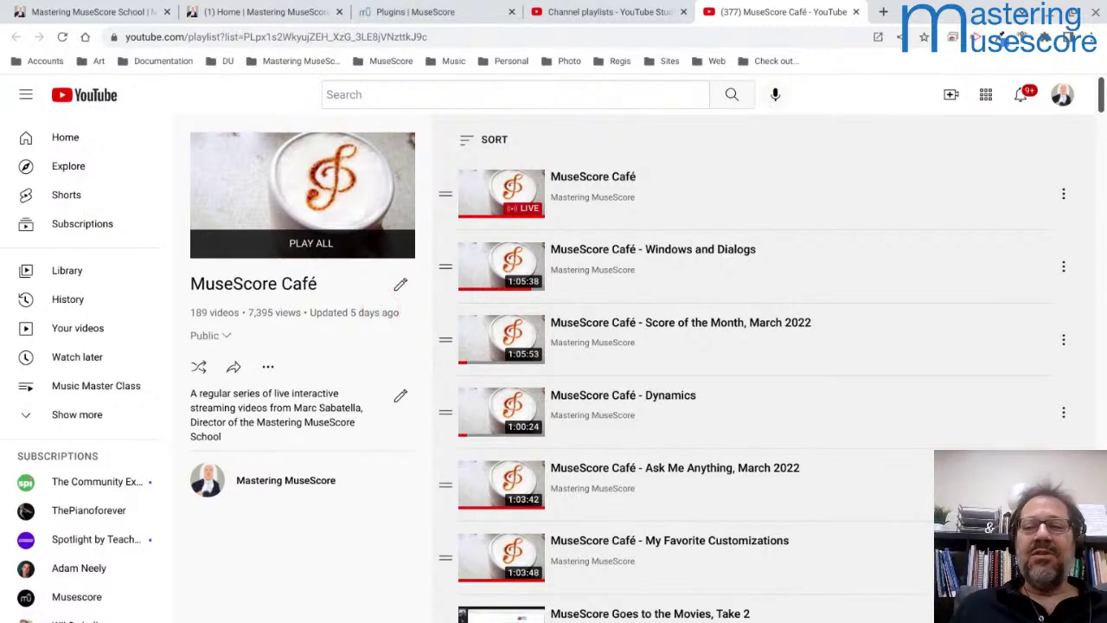
scroll(628, 189, down, 15)
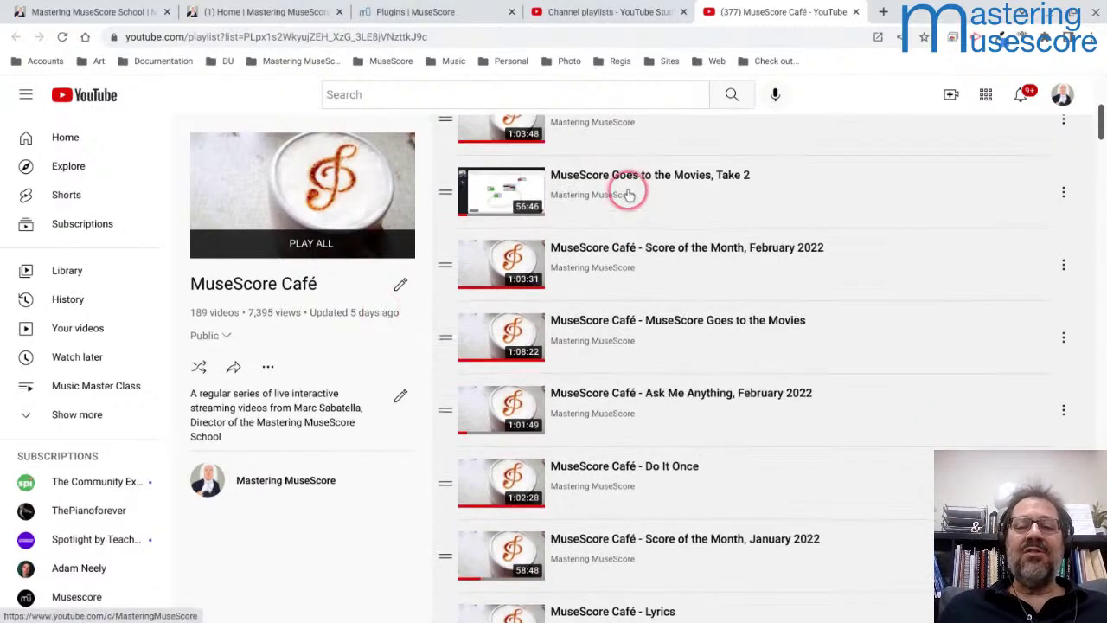
scroll(629, 189, down, 15)
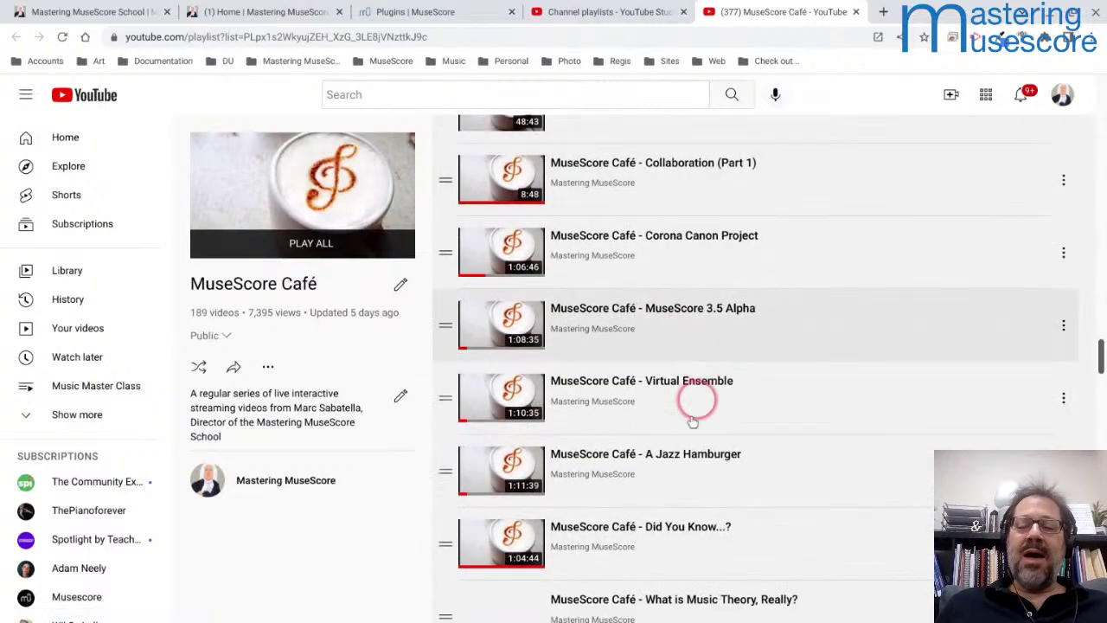
scroll(660, 519, down, 15)
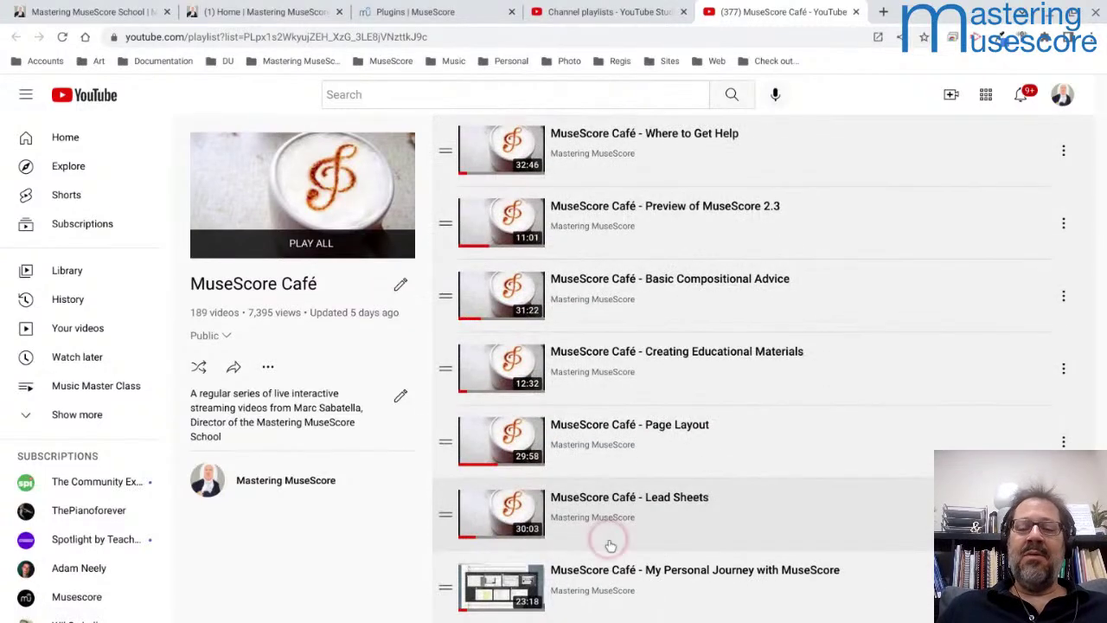
click(754, 577)
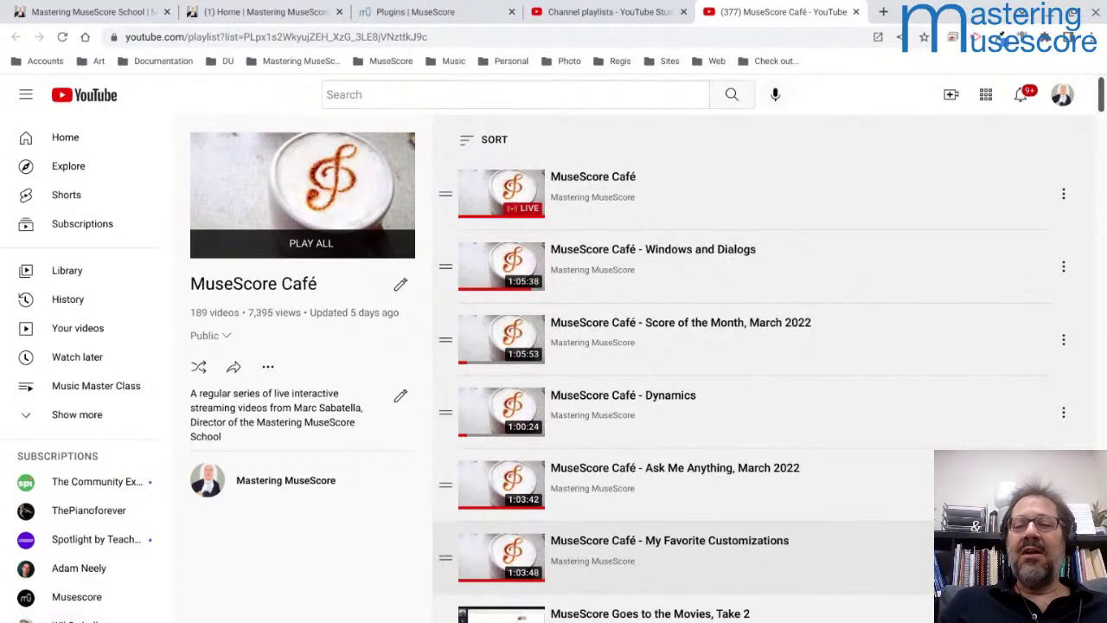
key(ctrl+f)
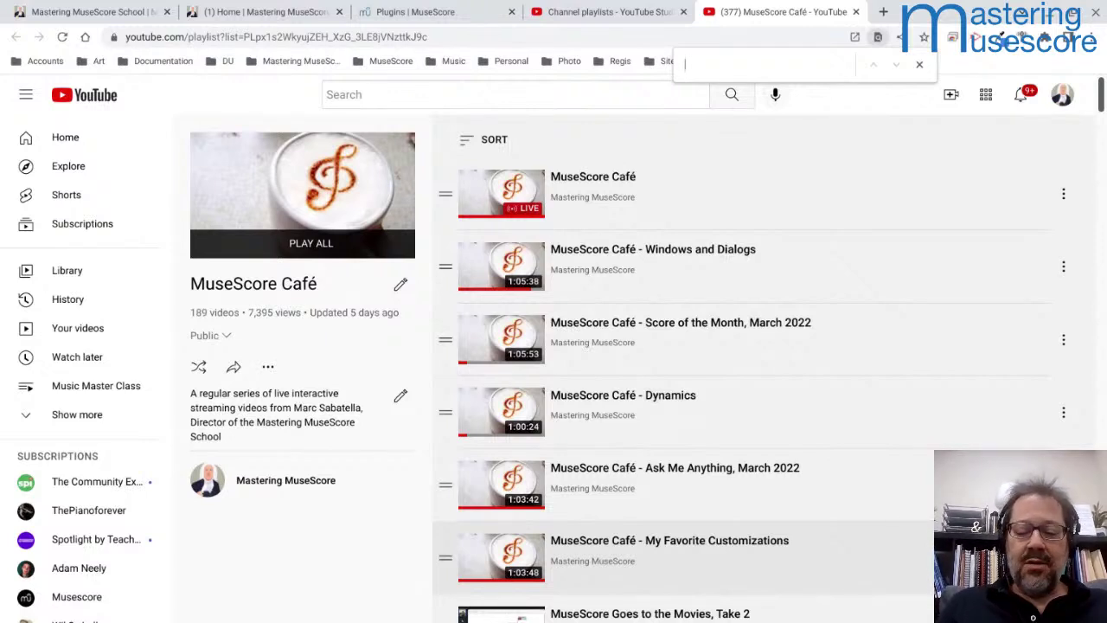
text(plugin)
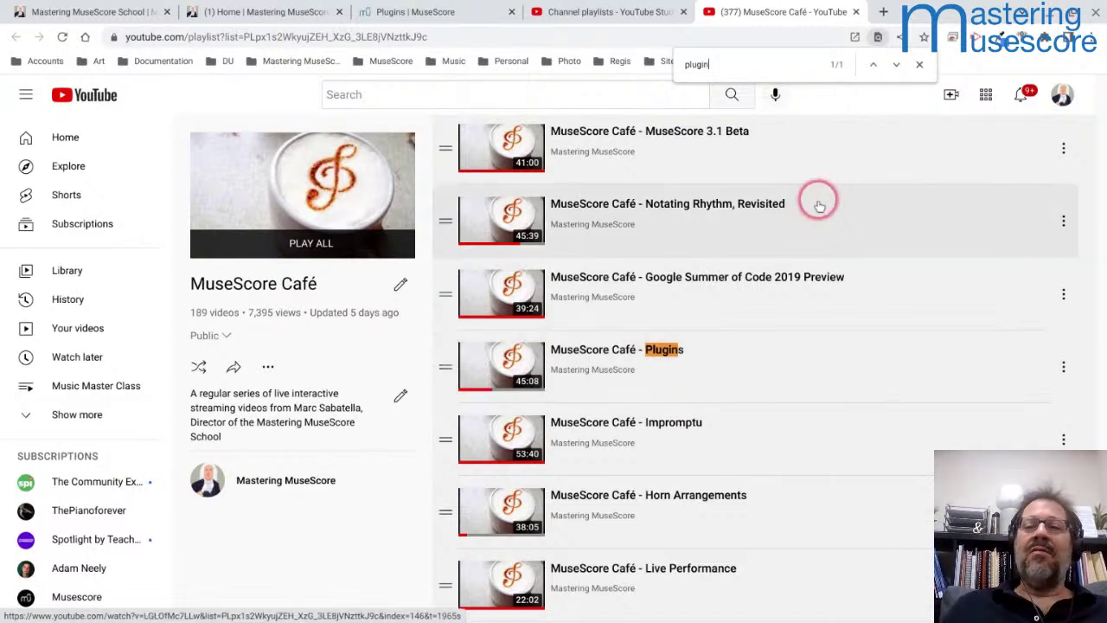
Step: Close the playlist page's text search, return to MuseScore and open Measure Properties for the first measure
click(920, 64)
key(alt+Tab)
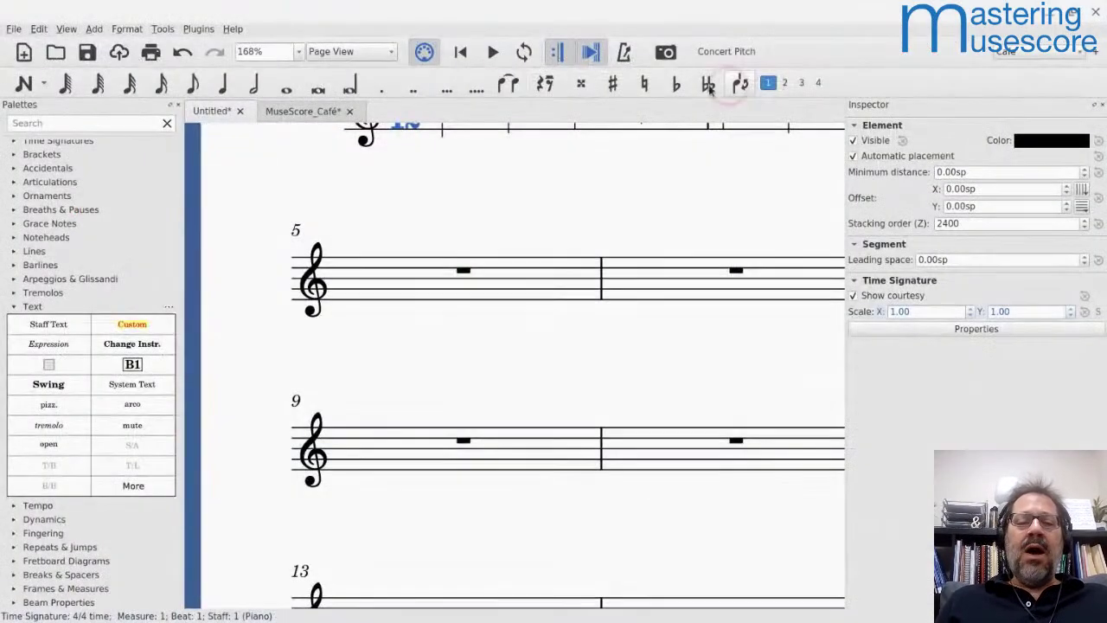
click(360, 264)
scroll(361, 265, up, 3)
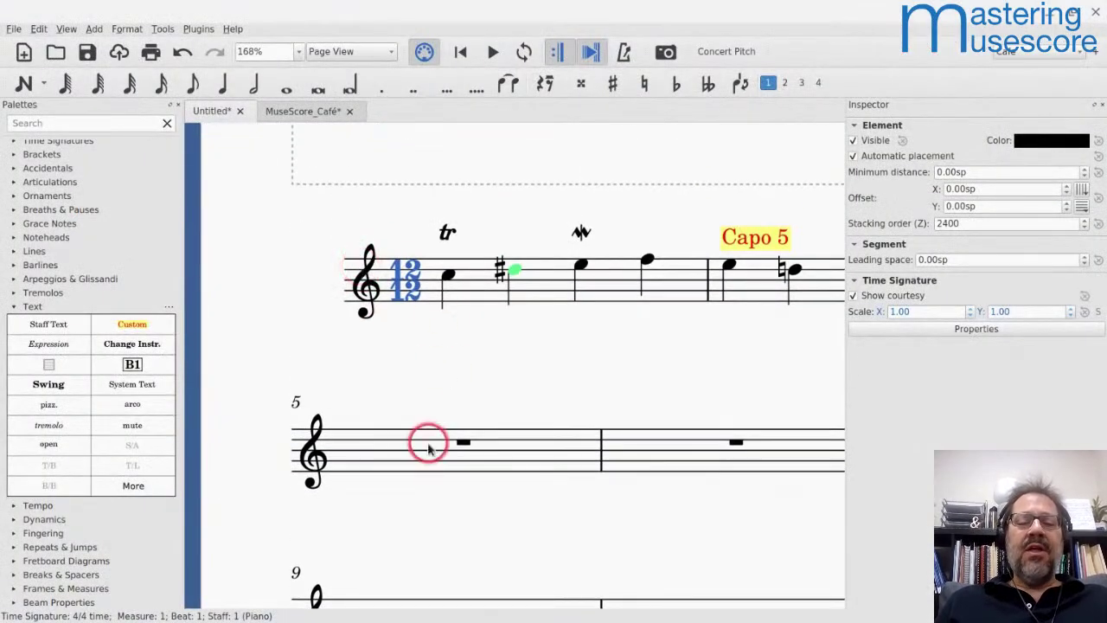
scroll(424, 442, down, 2)
click(378, 370)
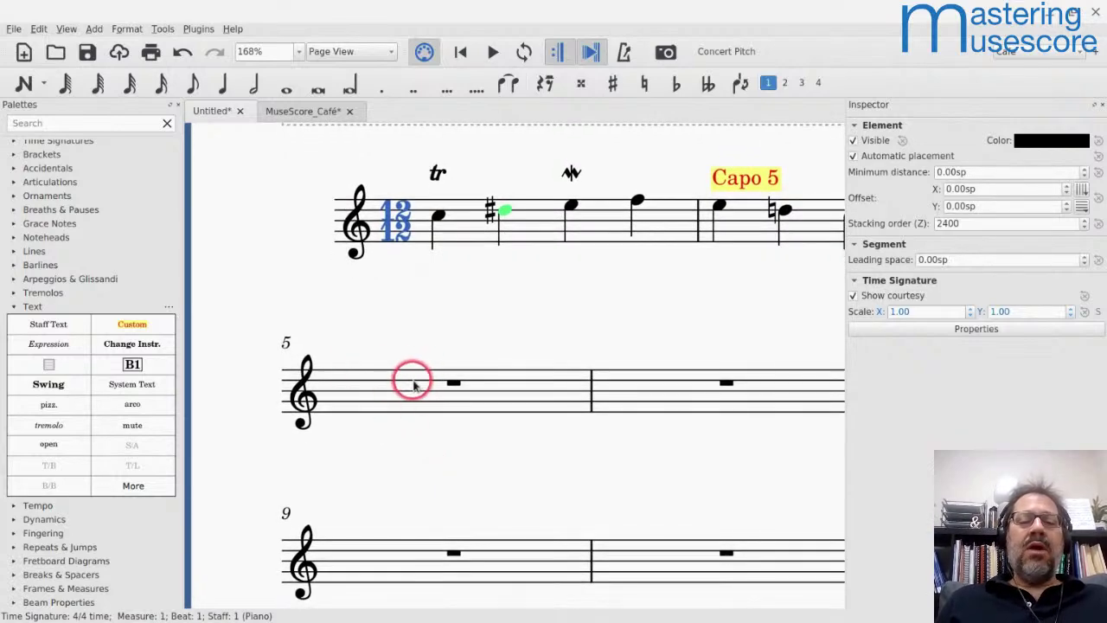
click(546, 182)
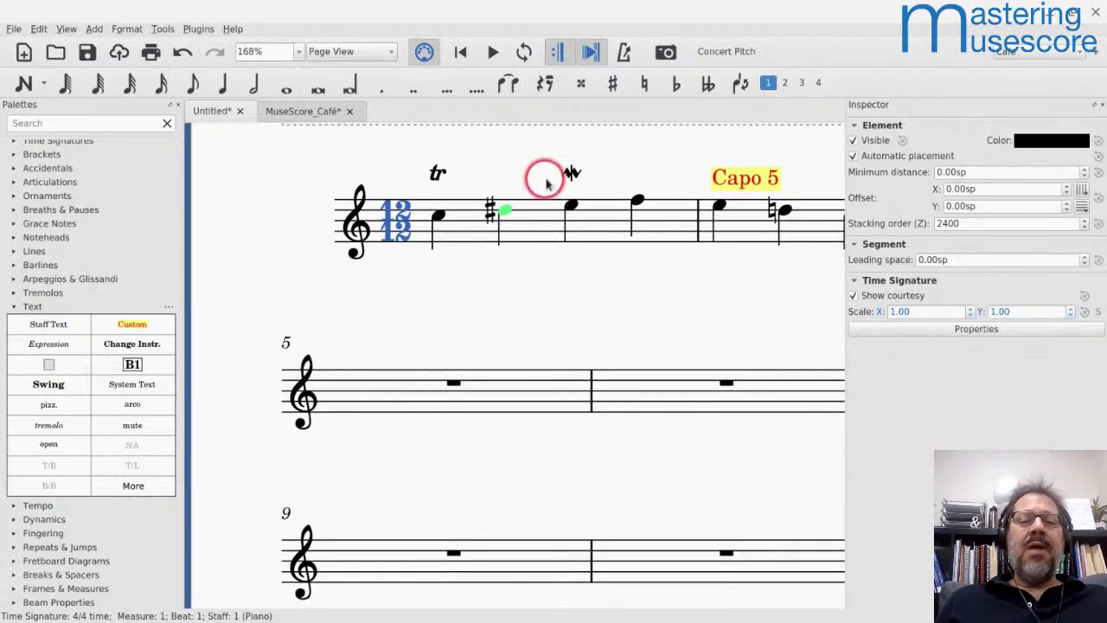
right_click(531, 229)
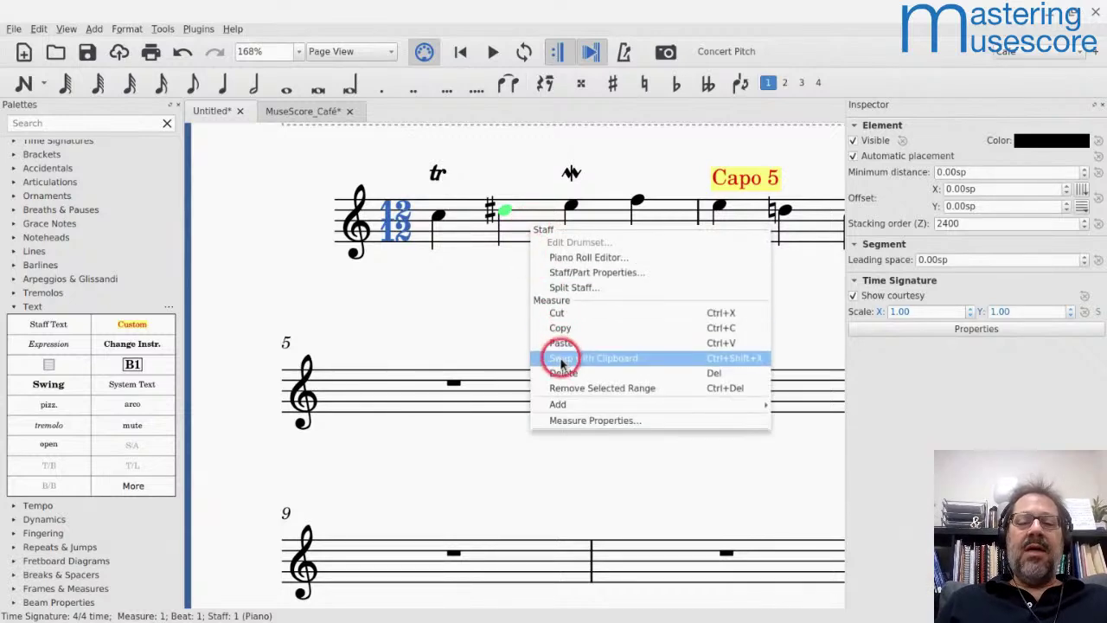
click(554, 422)
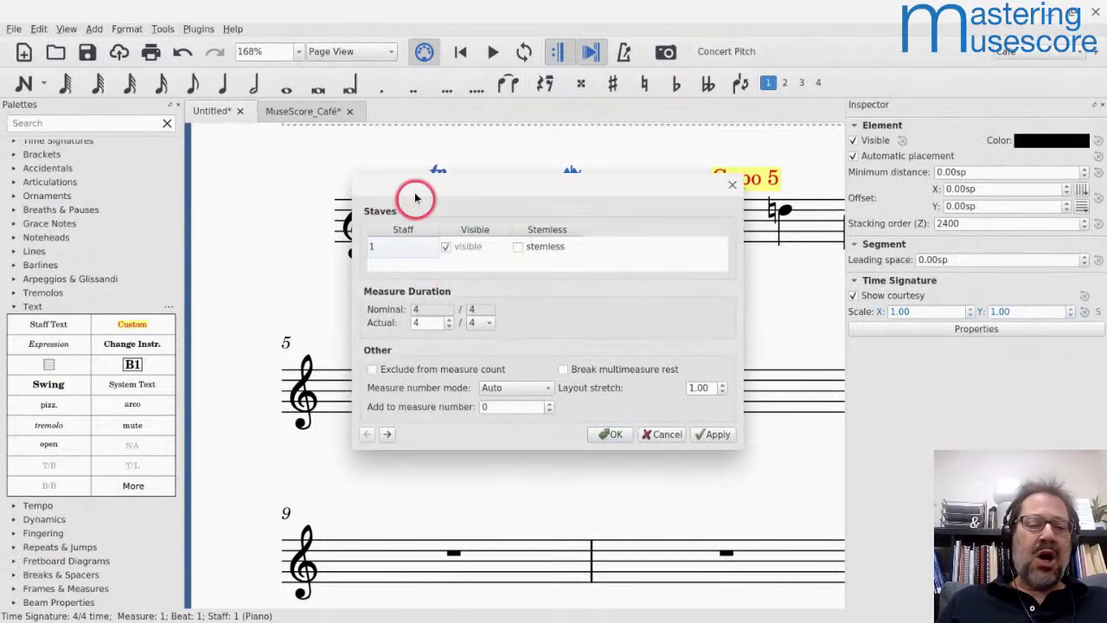
drag(395, 185, 310, 172)
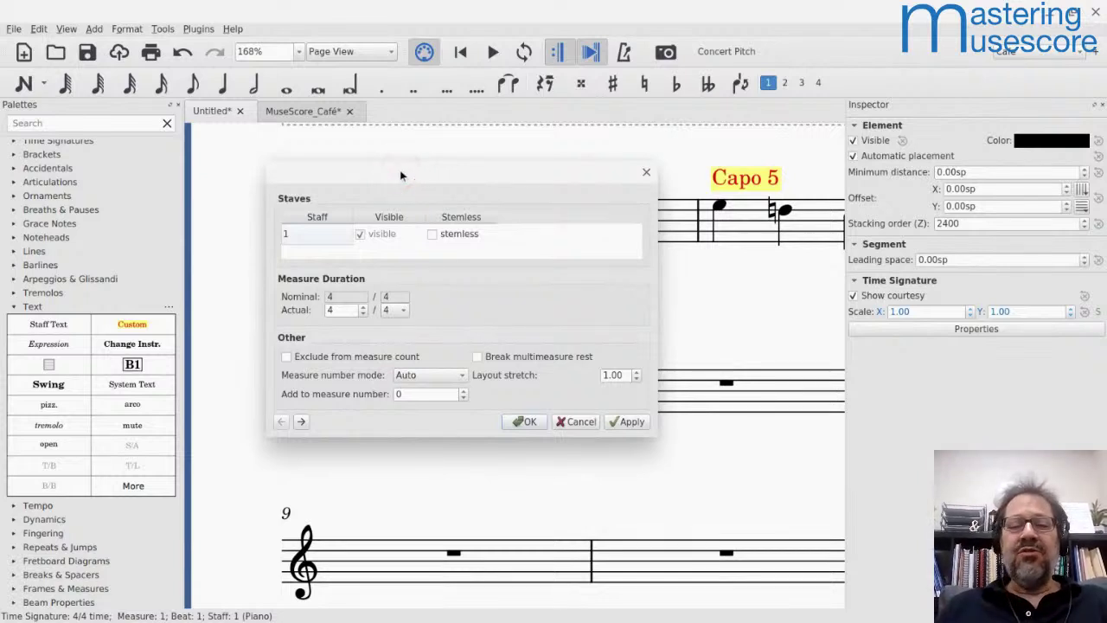
drag(400, 169, 404, 169)
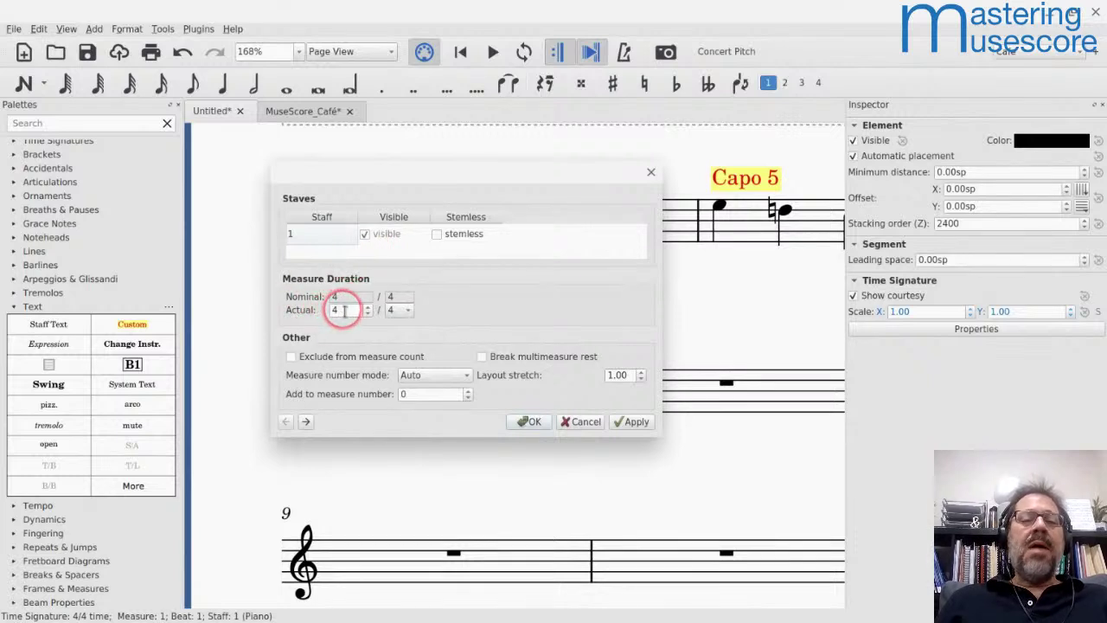
Step: Try an actual duration of 5/4 and measure number mode Always Show on the first measure, then undo the change
click(344, 311)
key(Up)
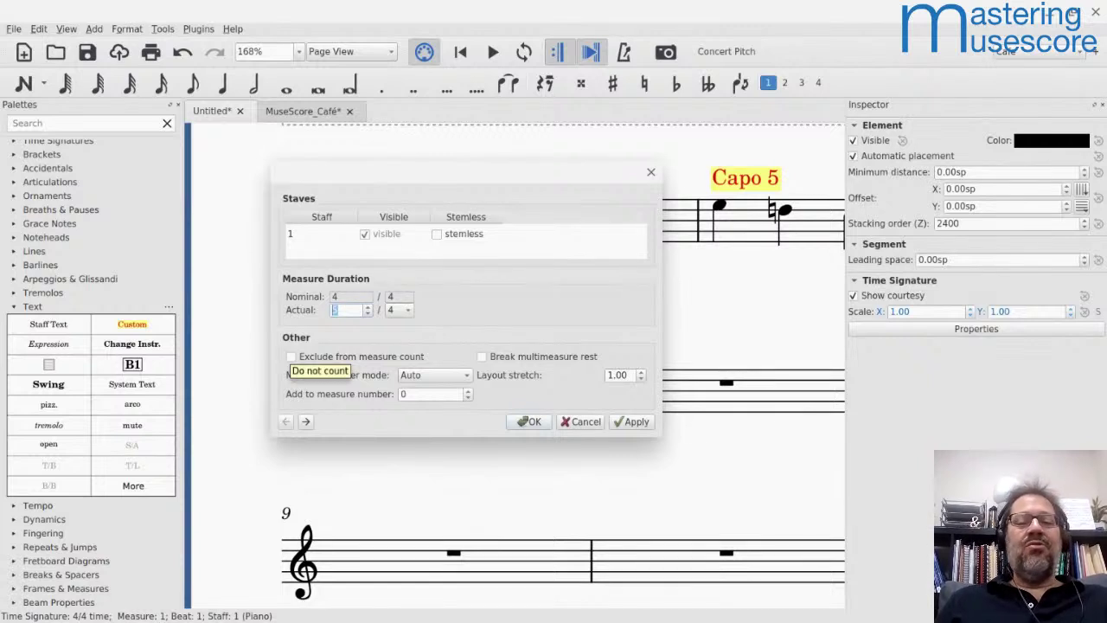
click(291, 356)
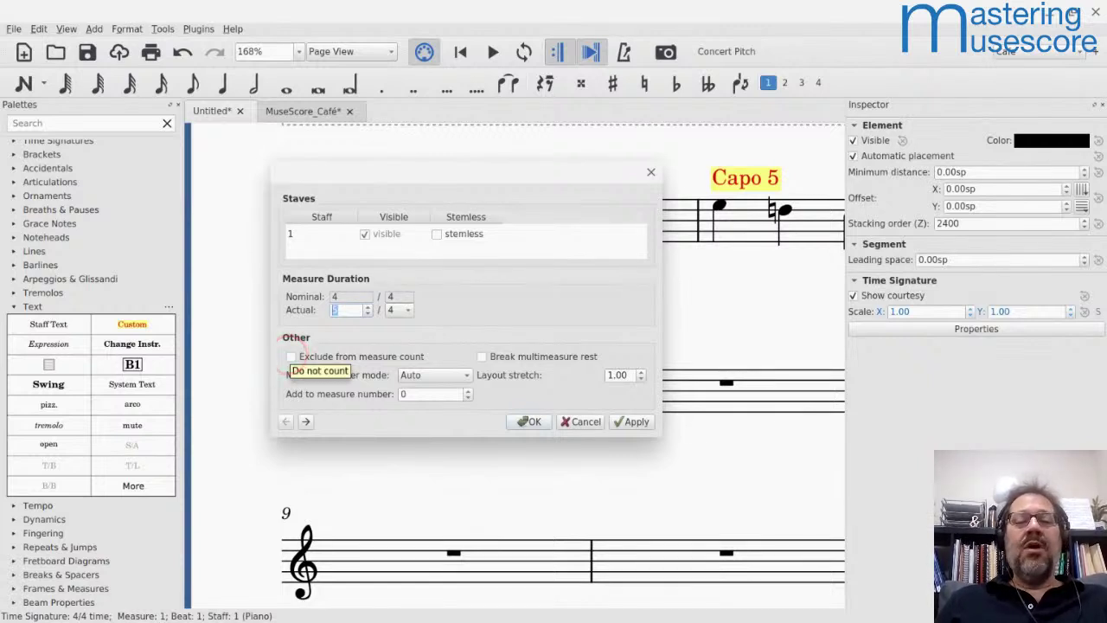
click(422, 383)
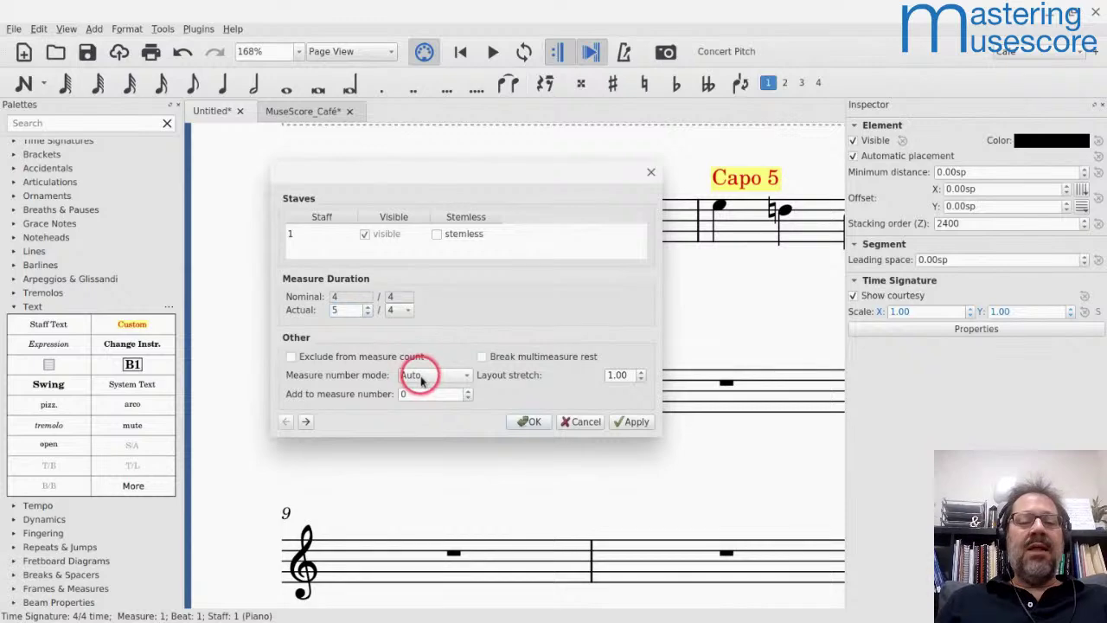
click(422, 380)
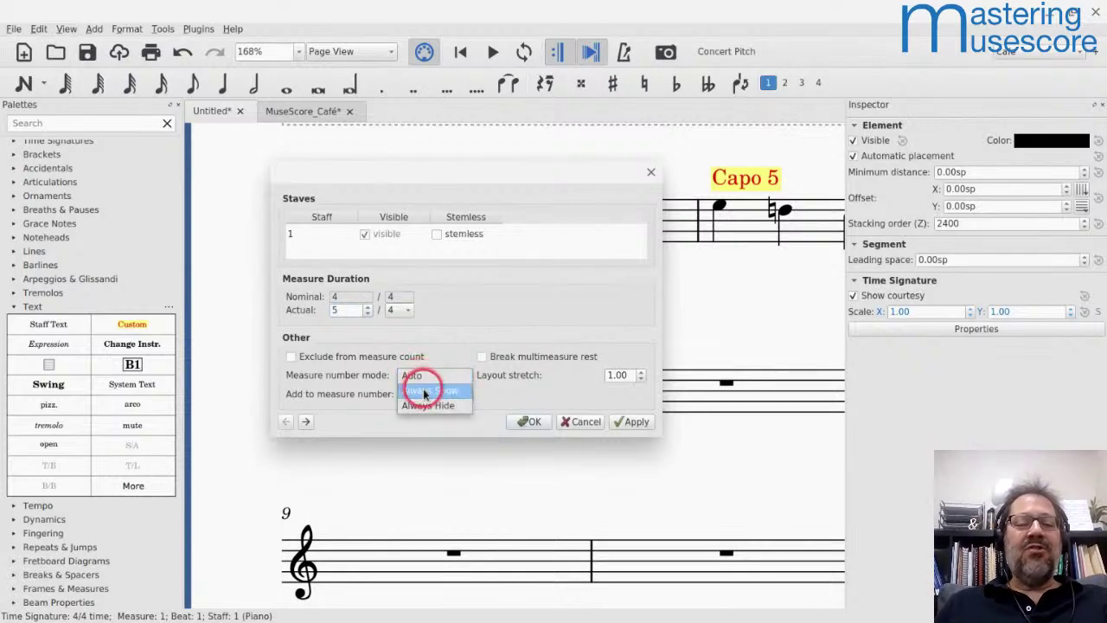
click(424, 394)
click(524, 422)
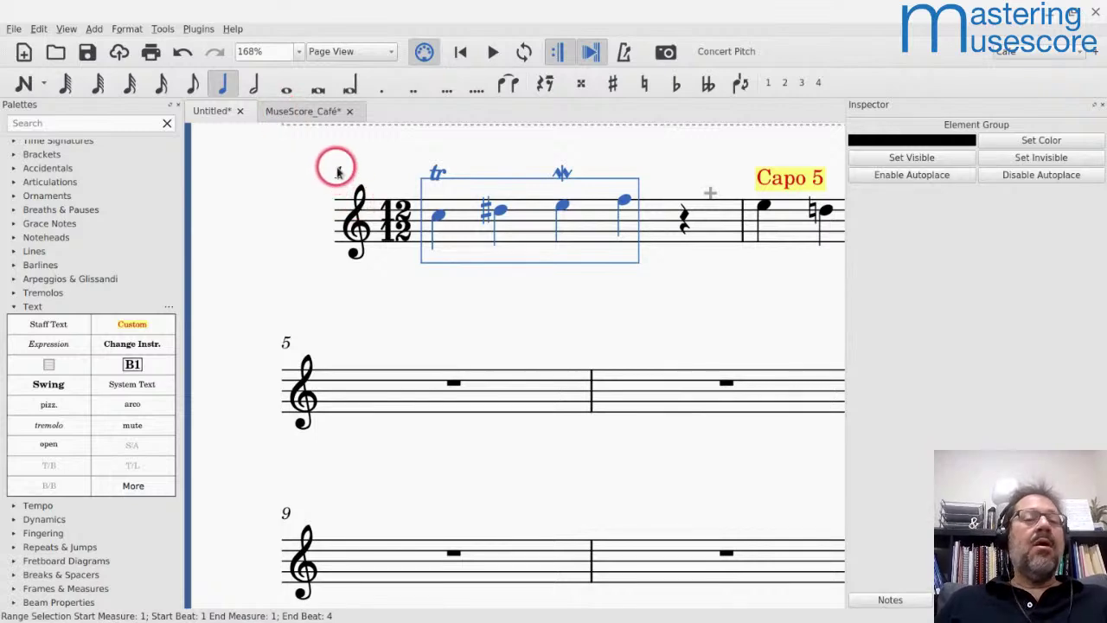
key(ctrl+z)
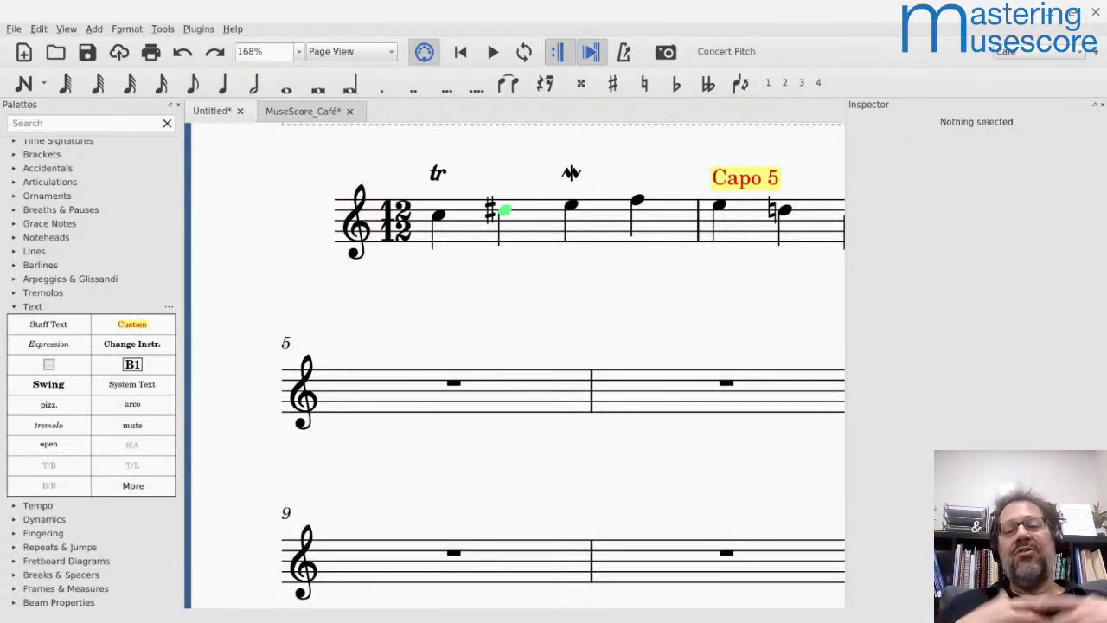
Step: In the piano's Staff/Part Properties, make the staff lines invisible and turn off Show barlines
right_click(459, 235)
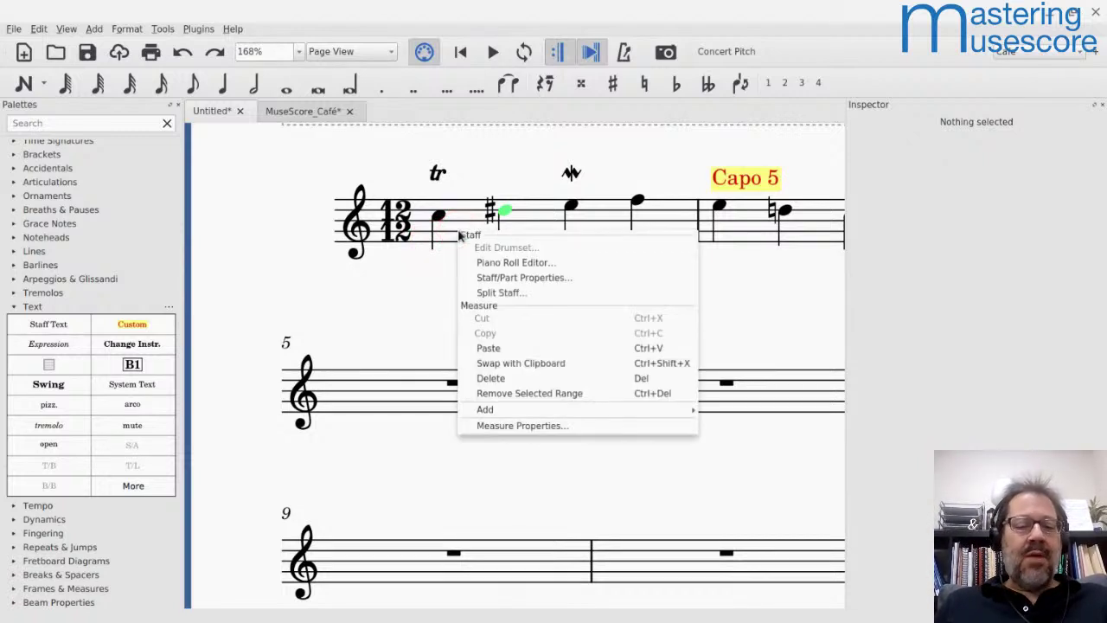
click(476, 281)
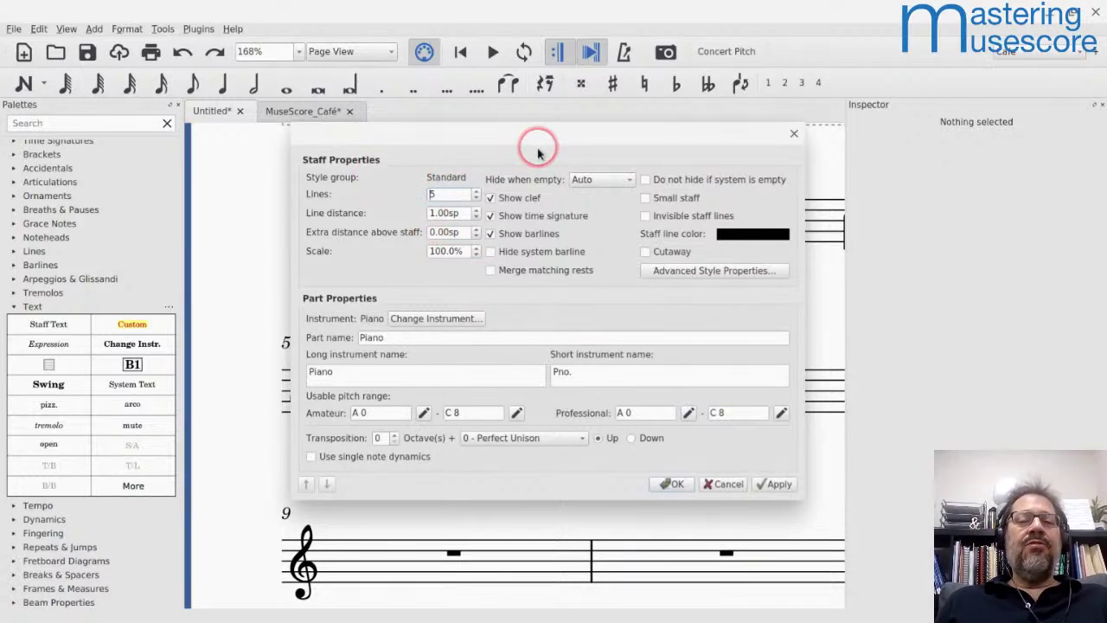
drag(525, 141, 474, 144)
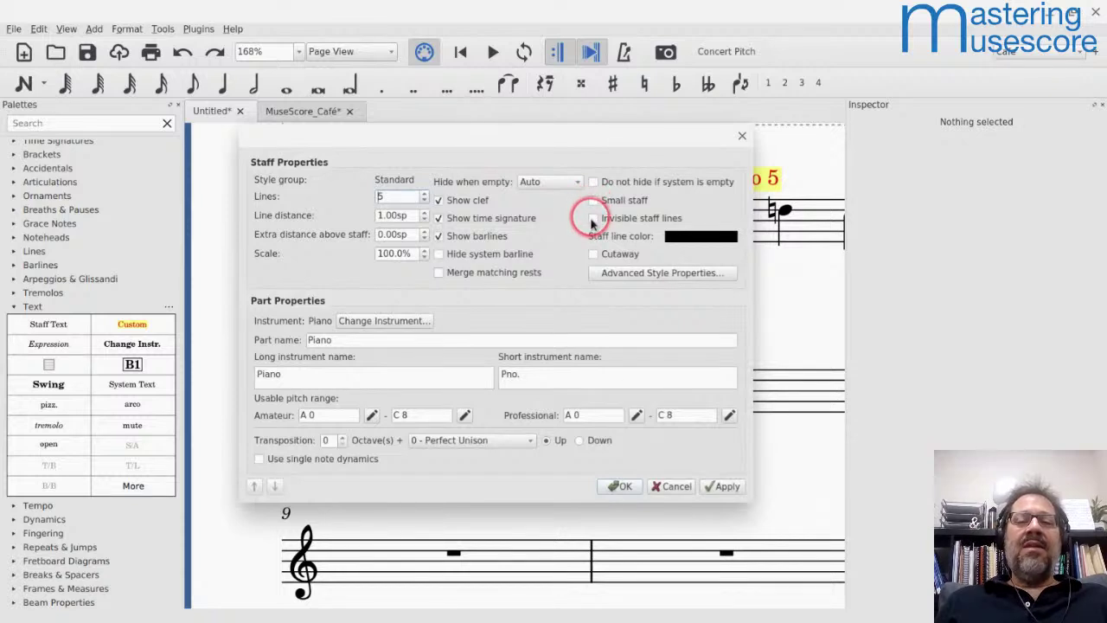
click(593, 219)
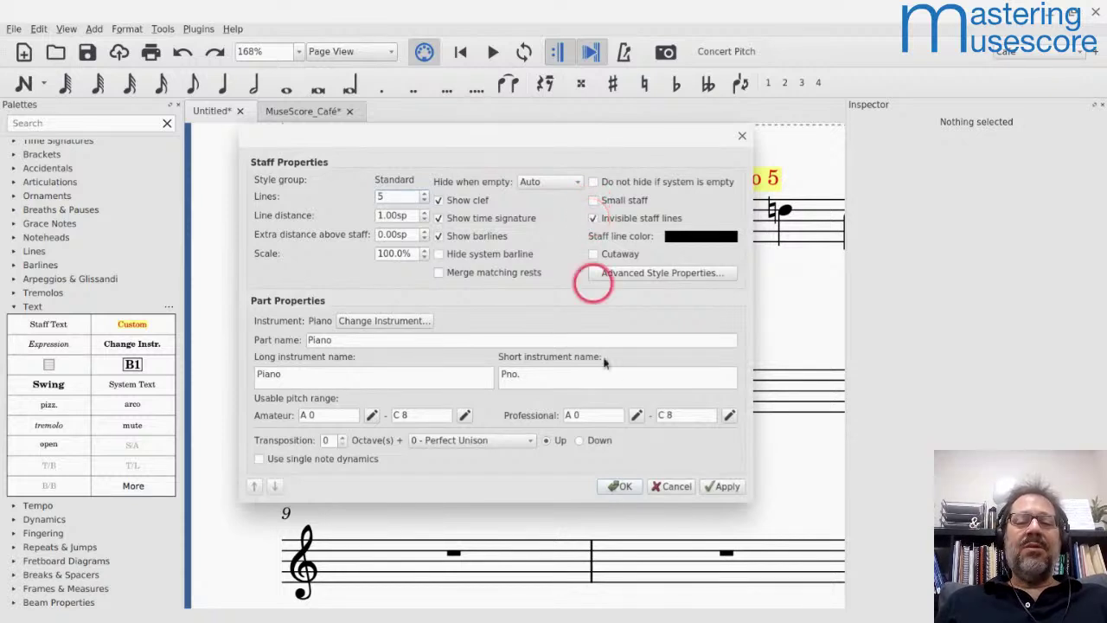
click(716, 487)
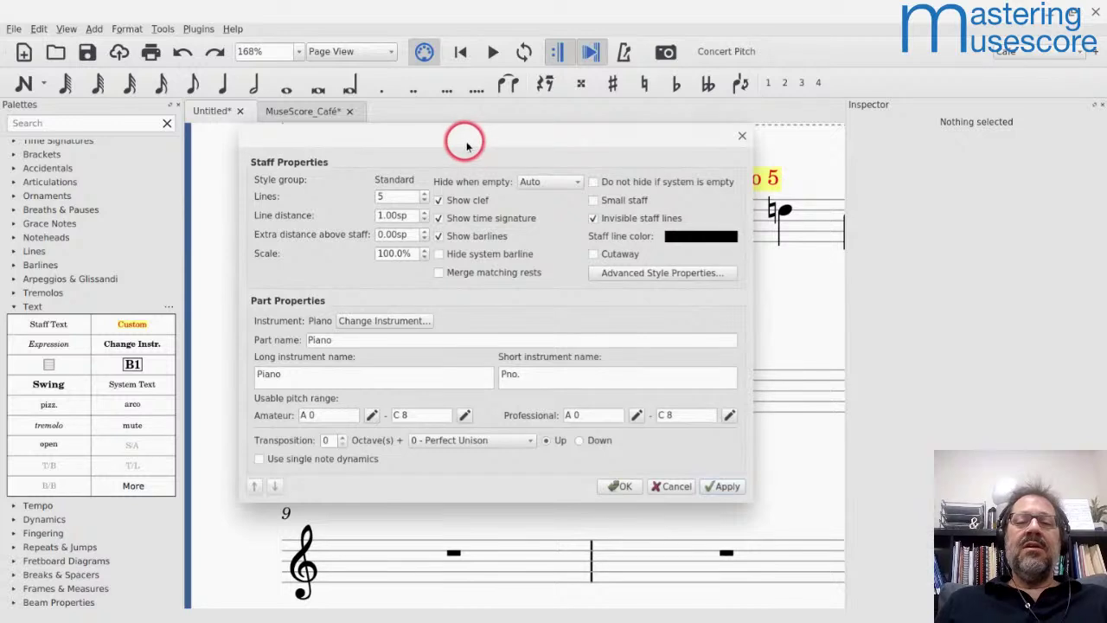
drag(463, 142, 802, 285)
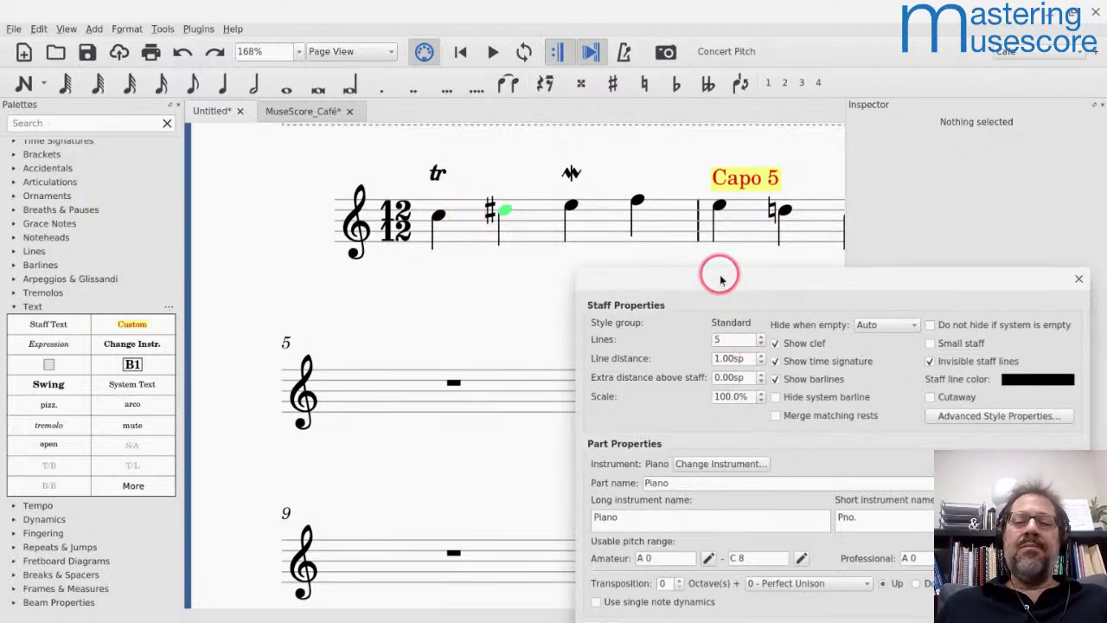
drag(721, 277, 696, 136)
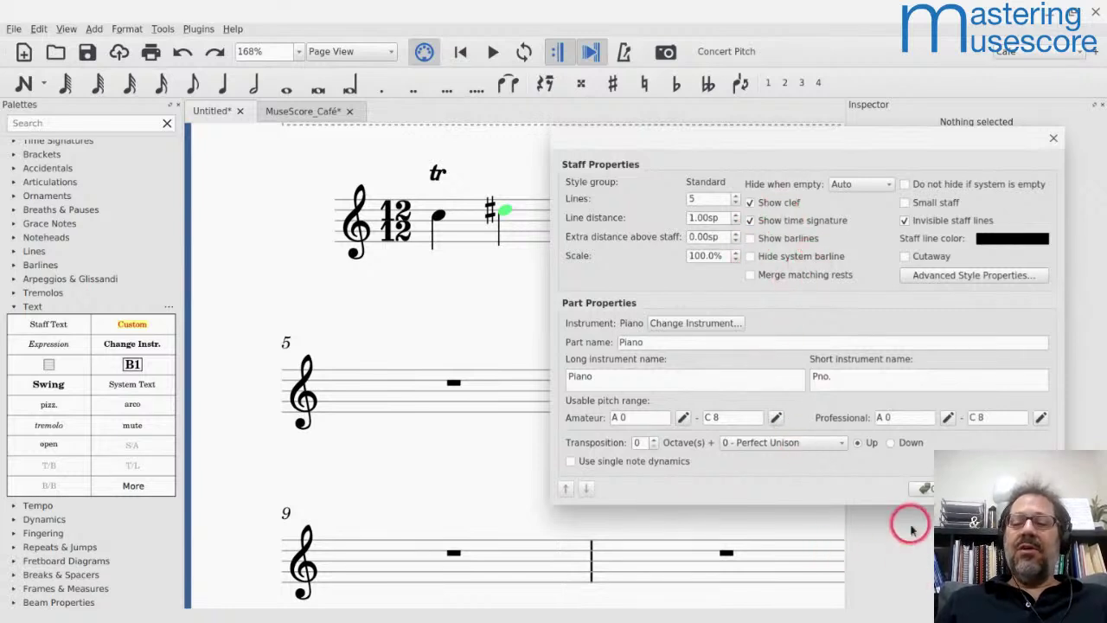
click(927, 487)
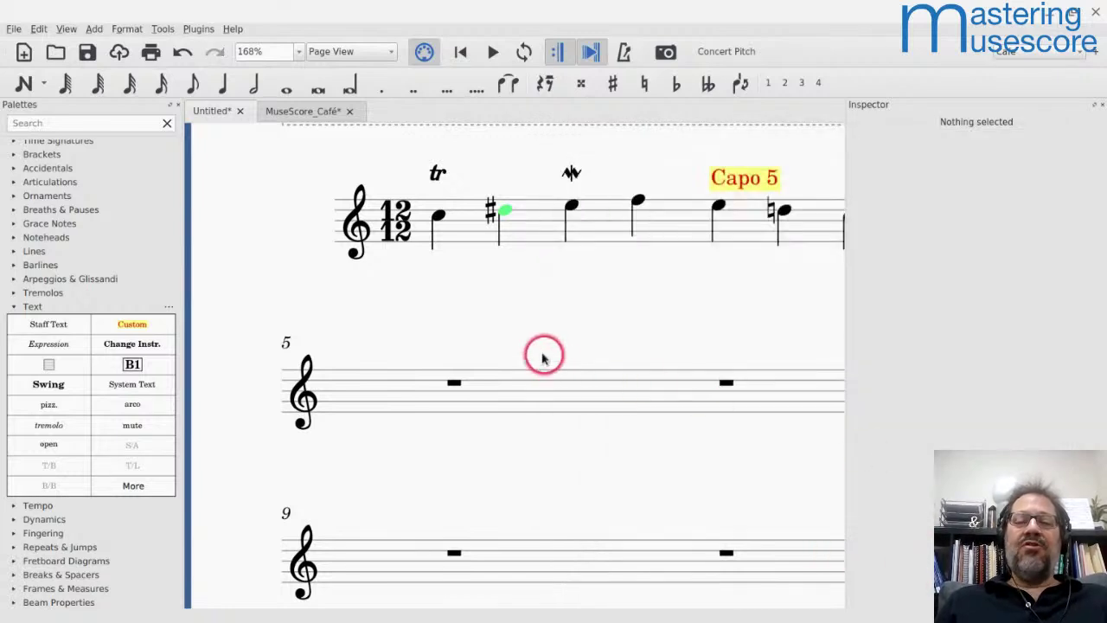
Step: Turn off the display of invisible elements in the score
scroll(514, 280, right, 3)
scroll(514, 279, down, 1)
scroll(516, 290, up, 3)
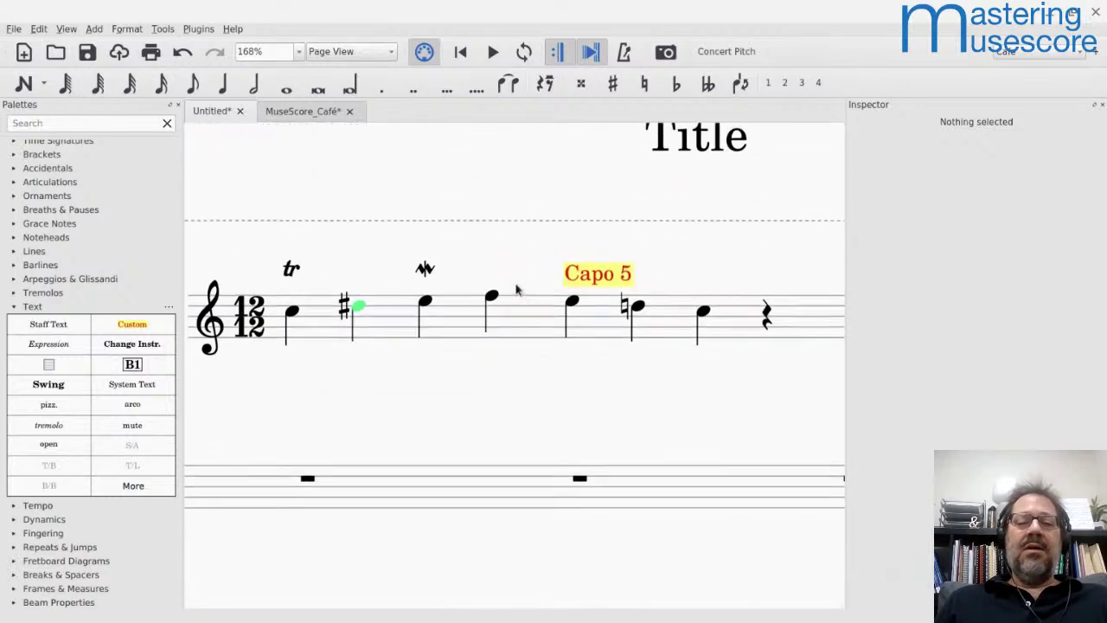
scroll(517, 290, up, 1)
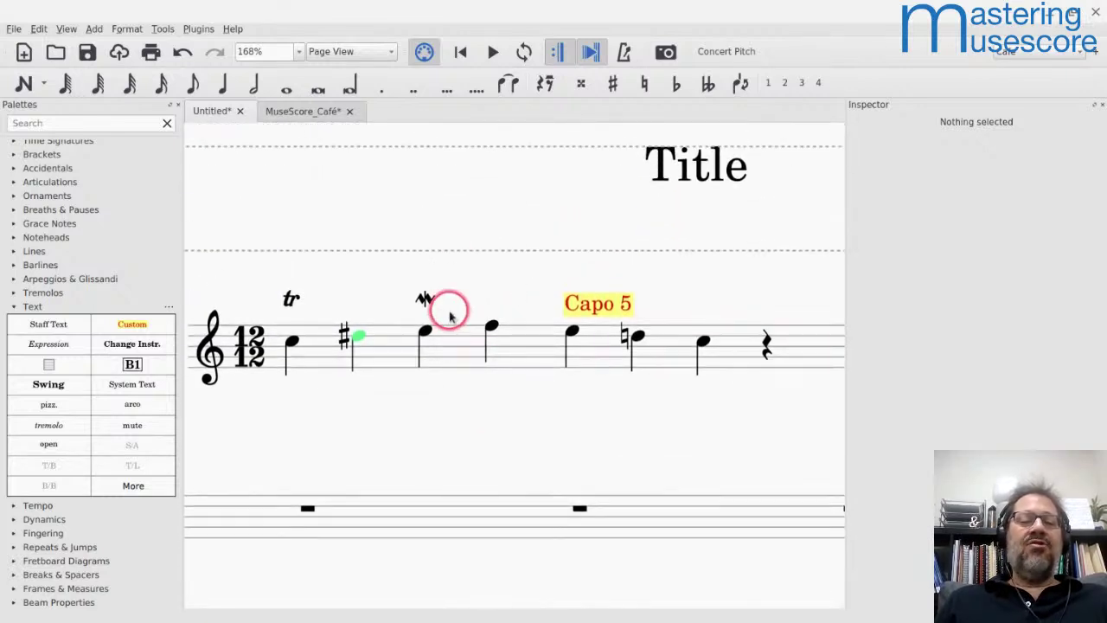
click(65, 31)
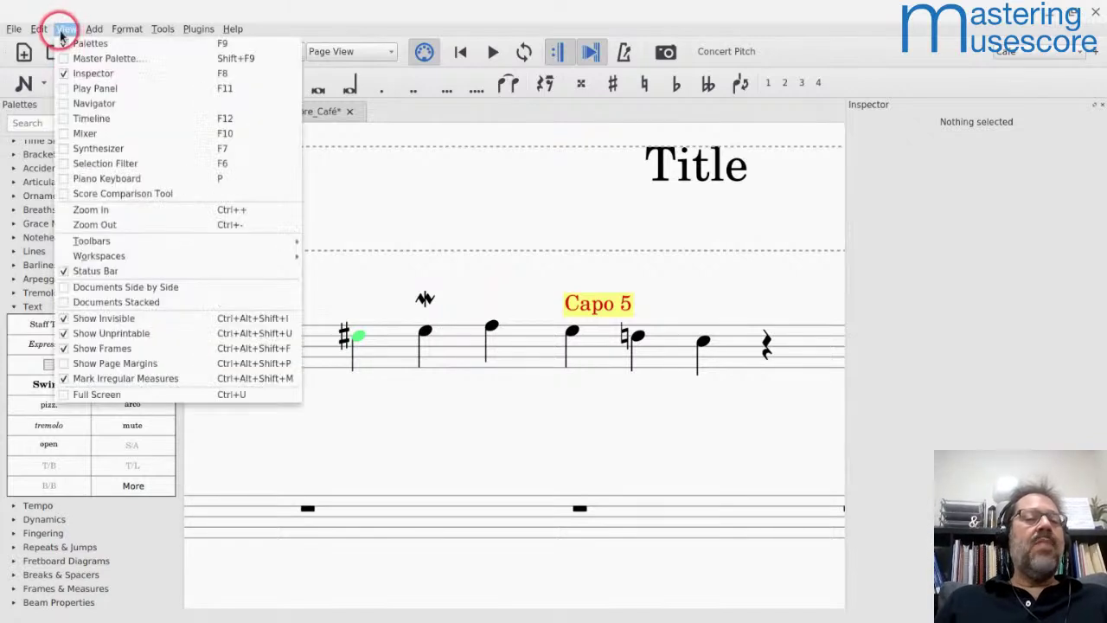
click(63, 320)
Step: Look over the first systems of the score with invisible elements hidden
scroll(446, 332, down, 2)
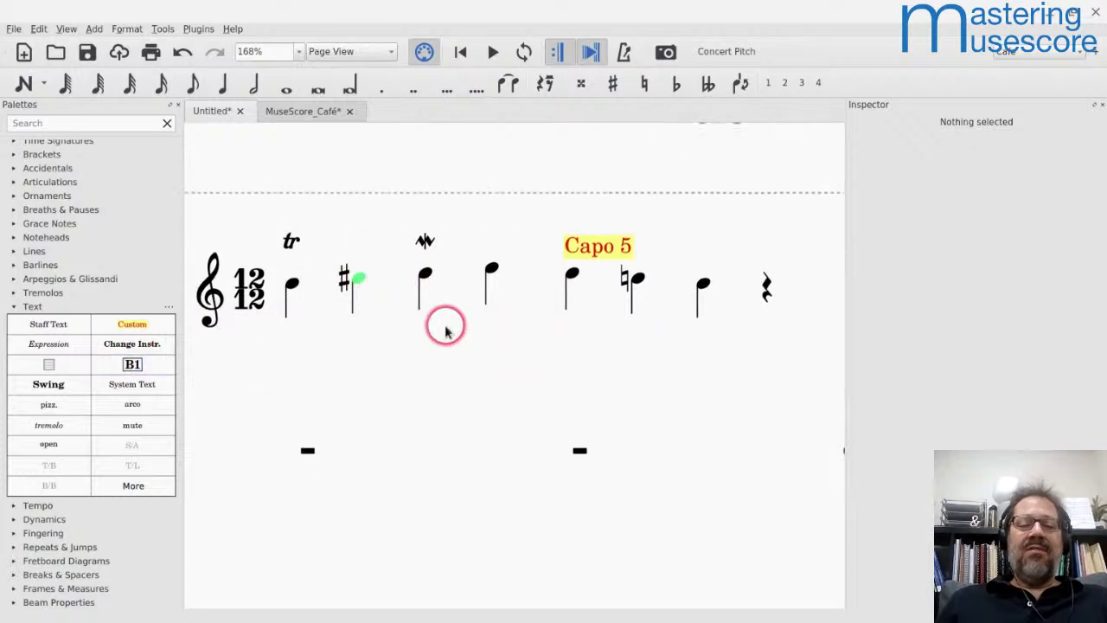
scroll(444, 321, left, 5)
scroll(444, 323, right, 5)
scroll(448, 329, up, 5)
scroll(447, 329, down, 4)
scroll(448, 328, left, 2)
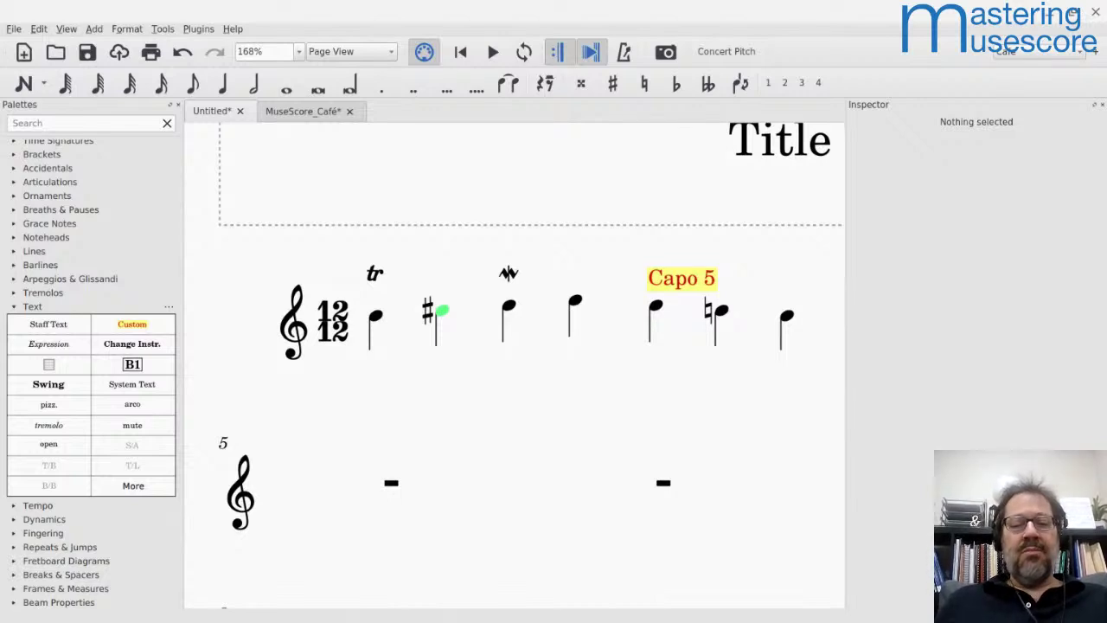
scroll(524, 365, down, 2)
scroll(268, 395, down, 1)
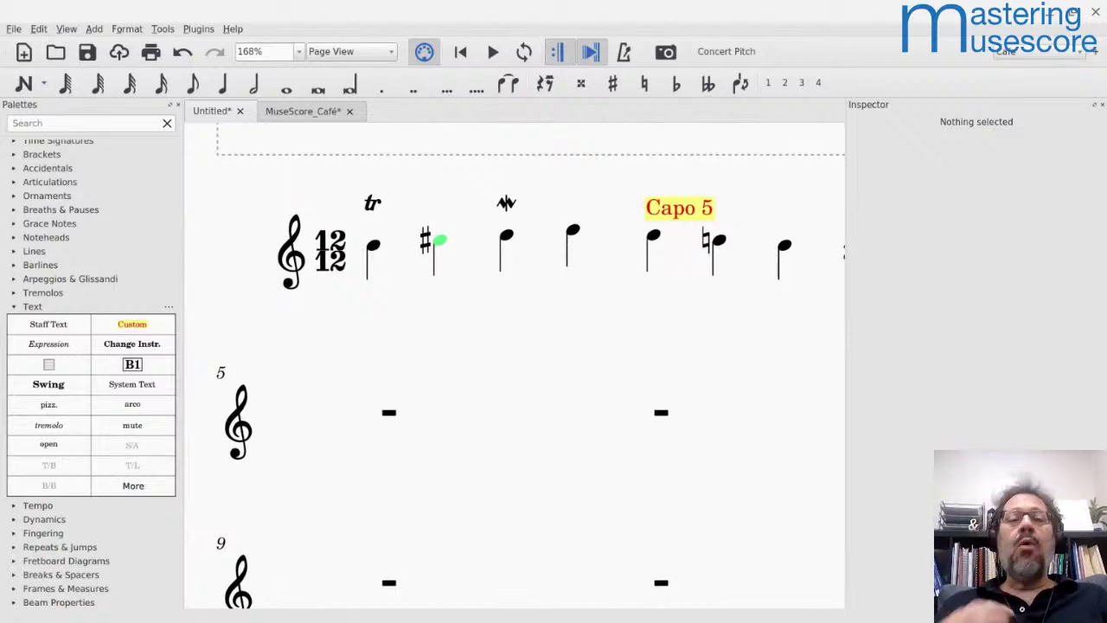
Step: Switch to the web browser and search for "youtub e mastering musescore" in a new Incognito window
key(alt+Tab)
click(506, 139)
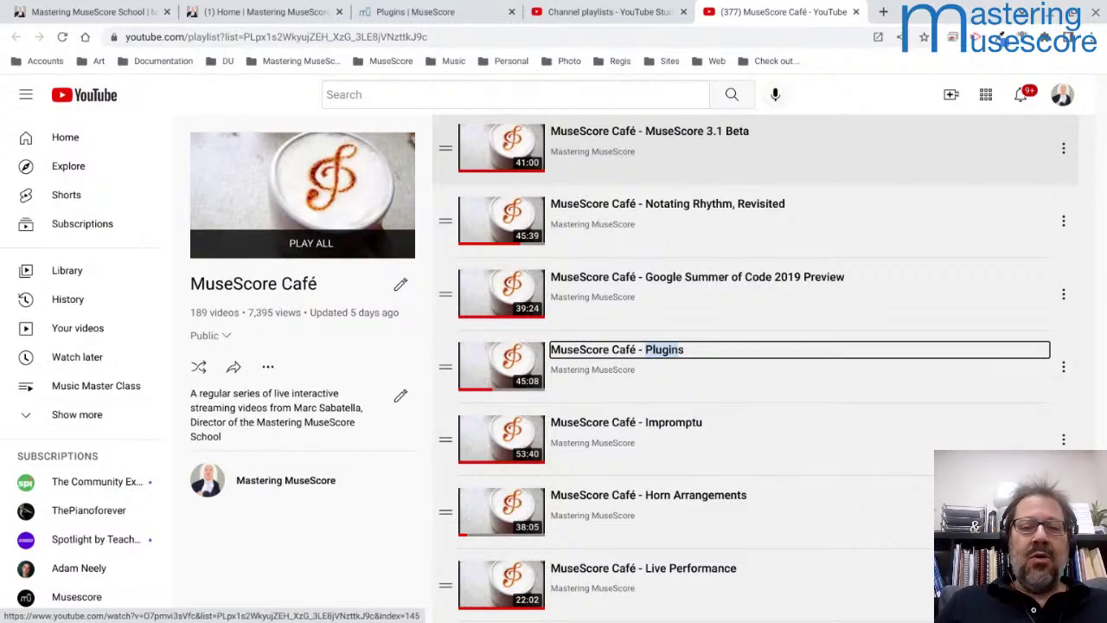
key(ctrl+shift+n)
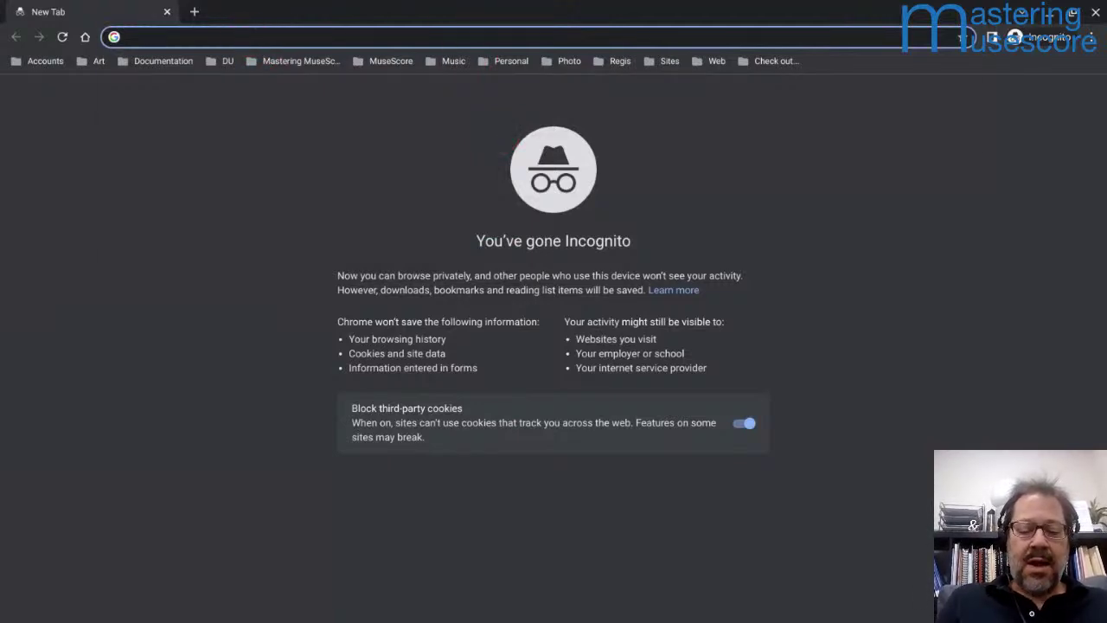
text(youtub e maste)
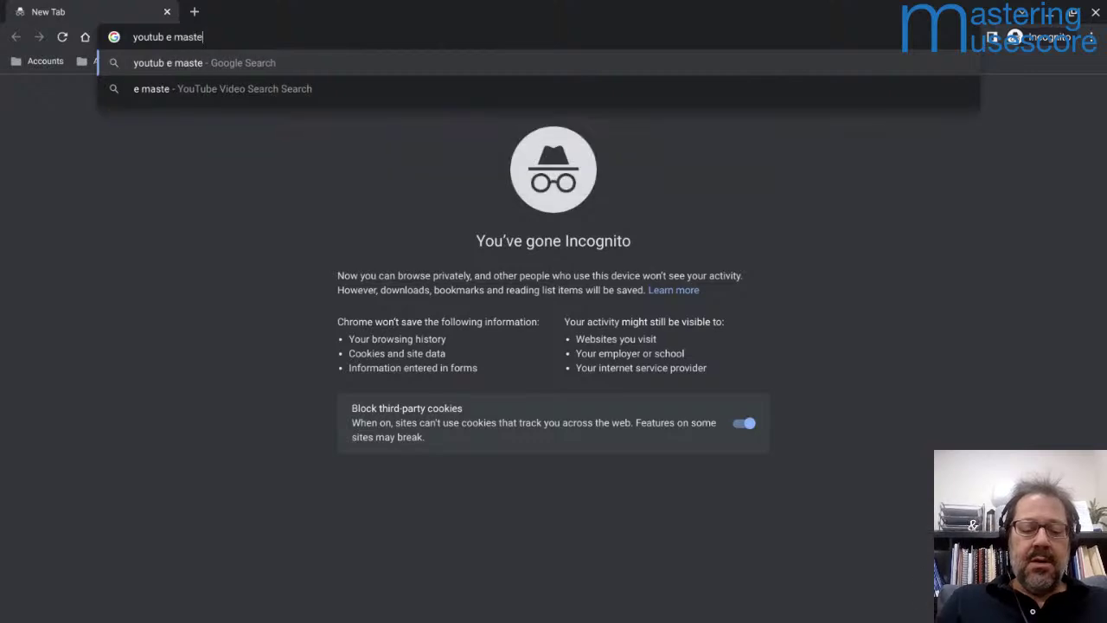
text(ring musescore)
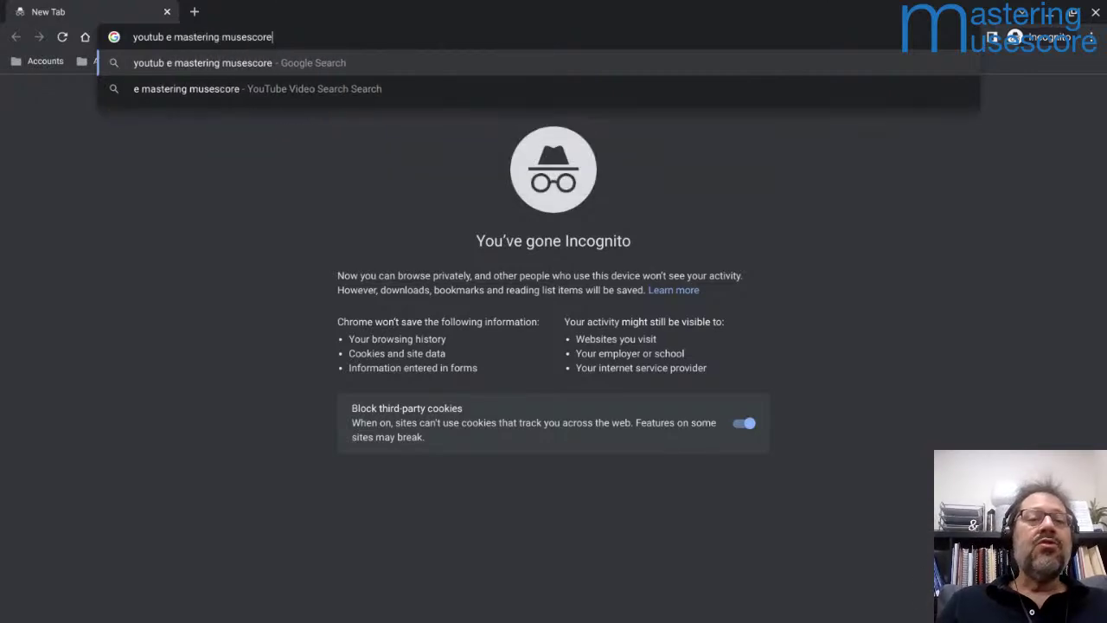
key(Return)
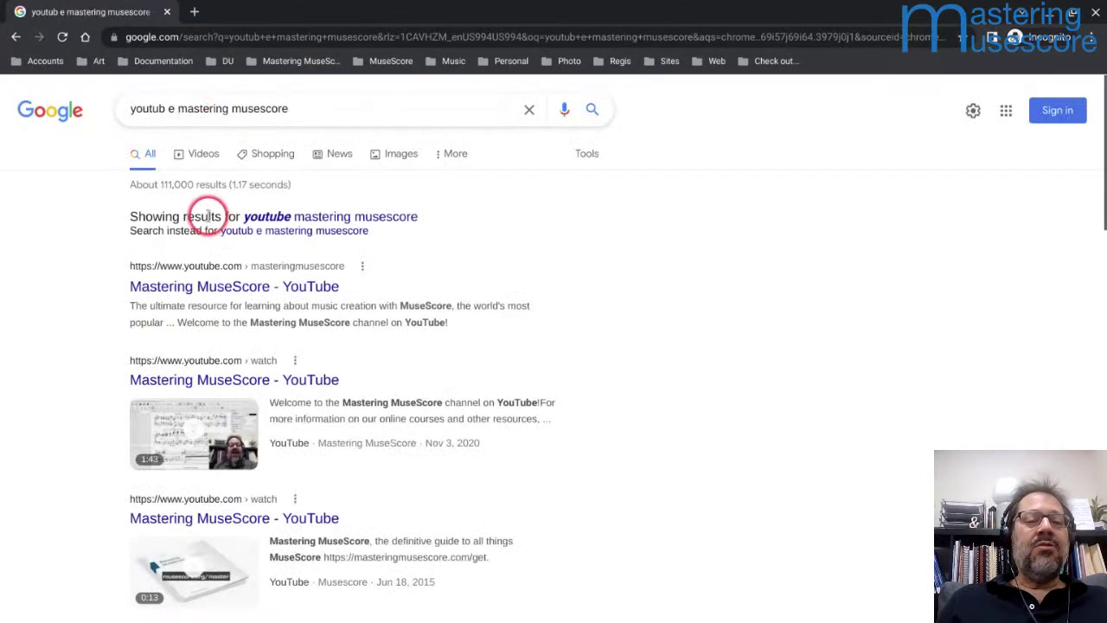
Step: Open the Mastering MuseScore YouTube channel from the search results and show its playlists
click(188, 288)
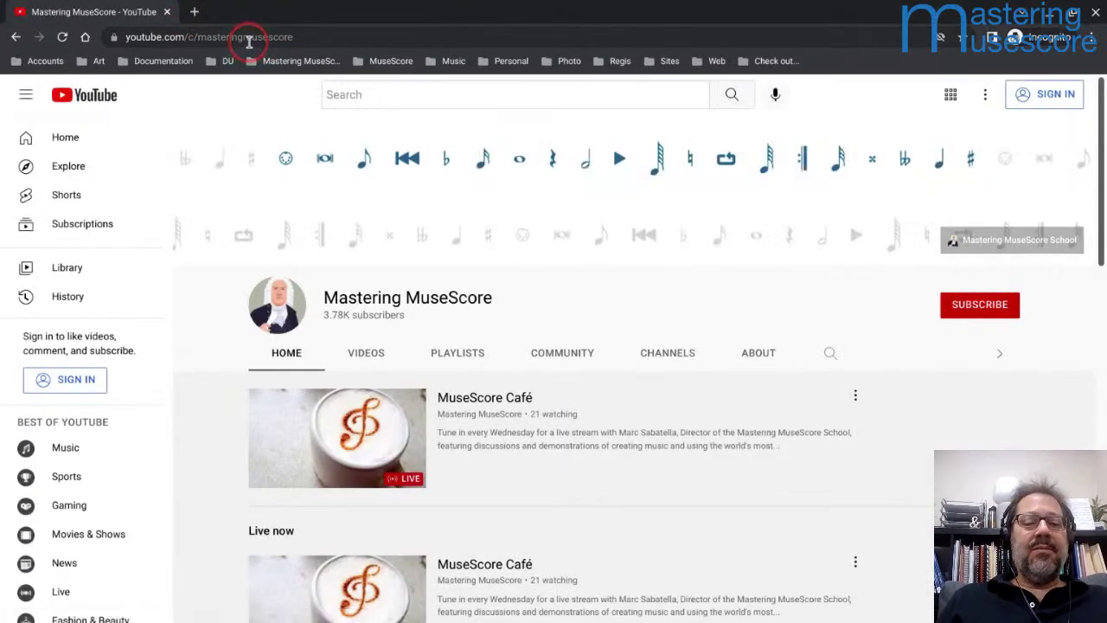
click(465, 356)
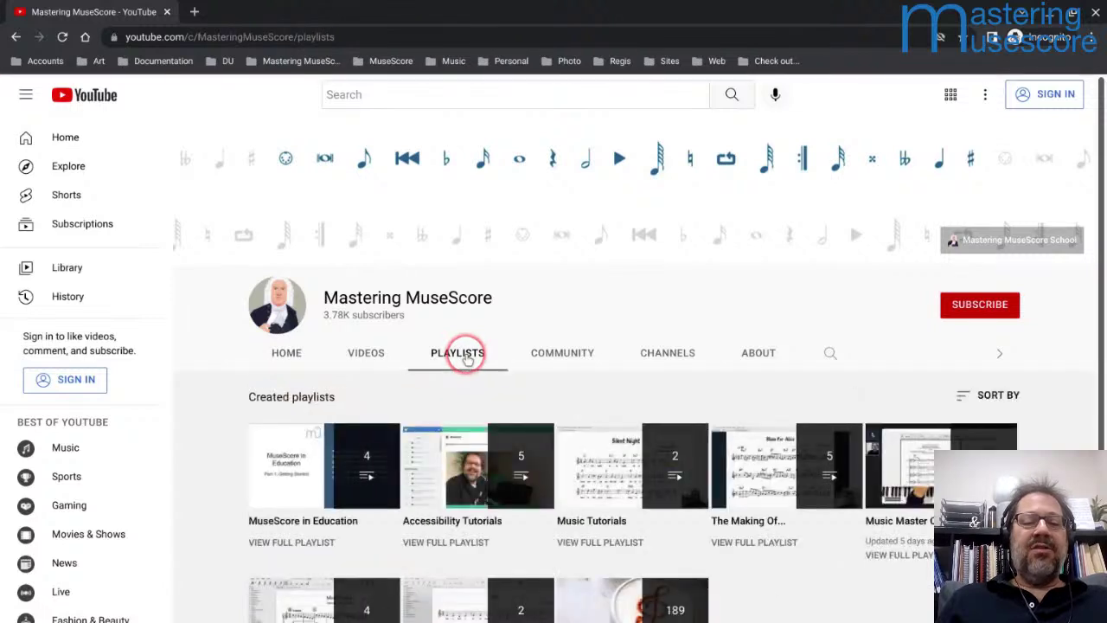
Step: Open the MuseScore Café playlist from the channel's created playlists and pause its live video
scroll(468, 359, down, 3)
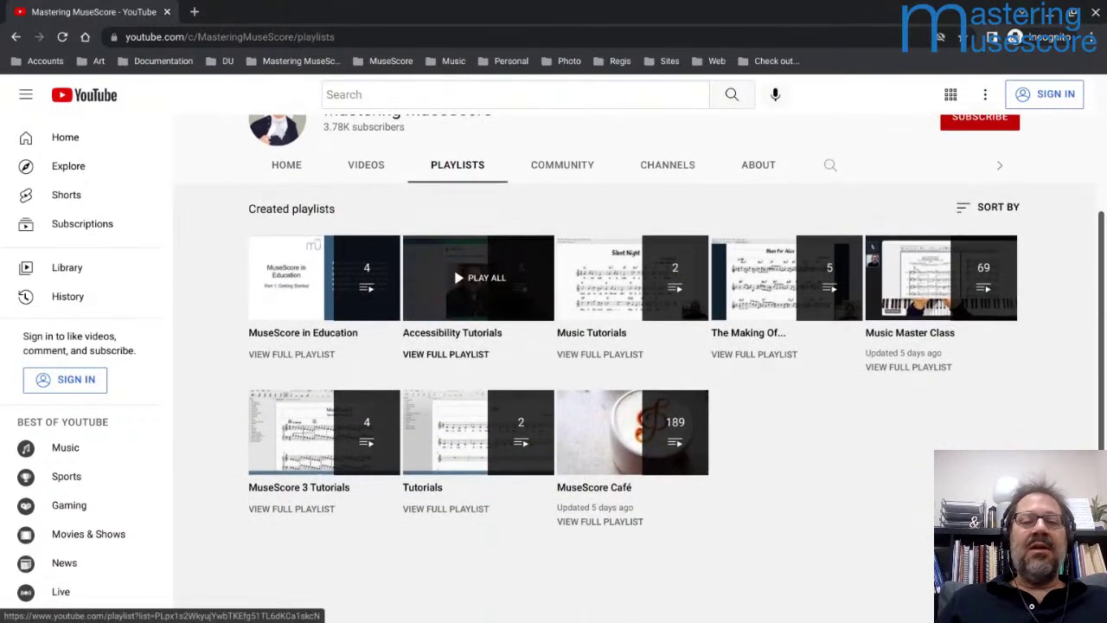
click(589, 434)
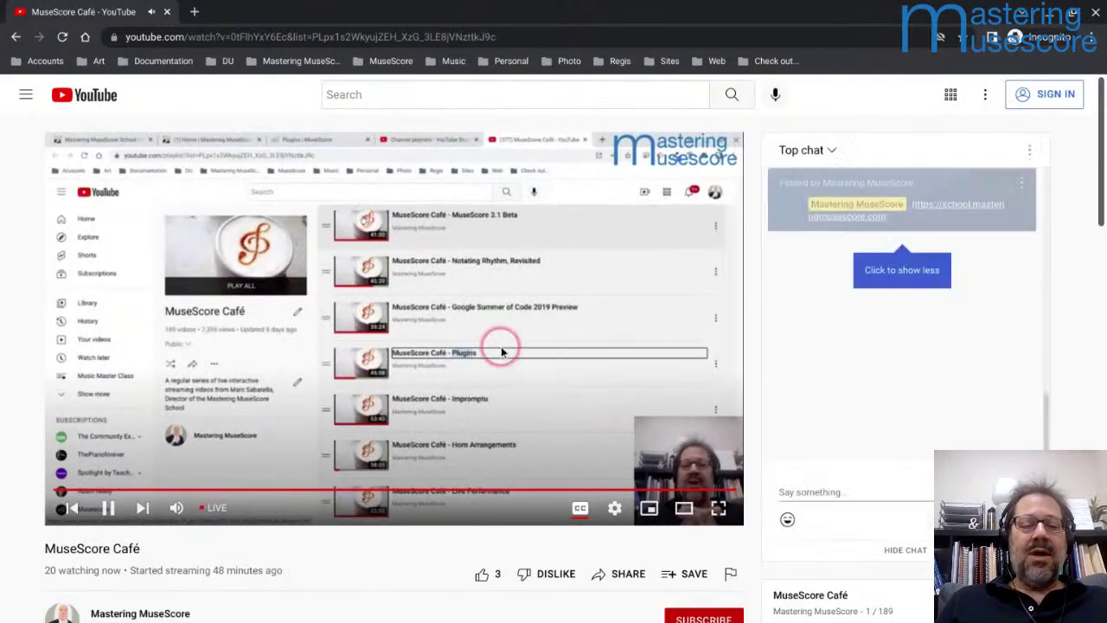
click(110, 508)
Step: Look through the episode titles of the MuseScore Café playlist shown beside the paused video
scroll(110, 508, down, 4)
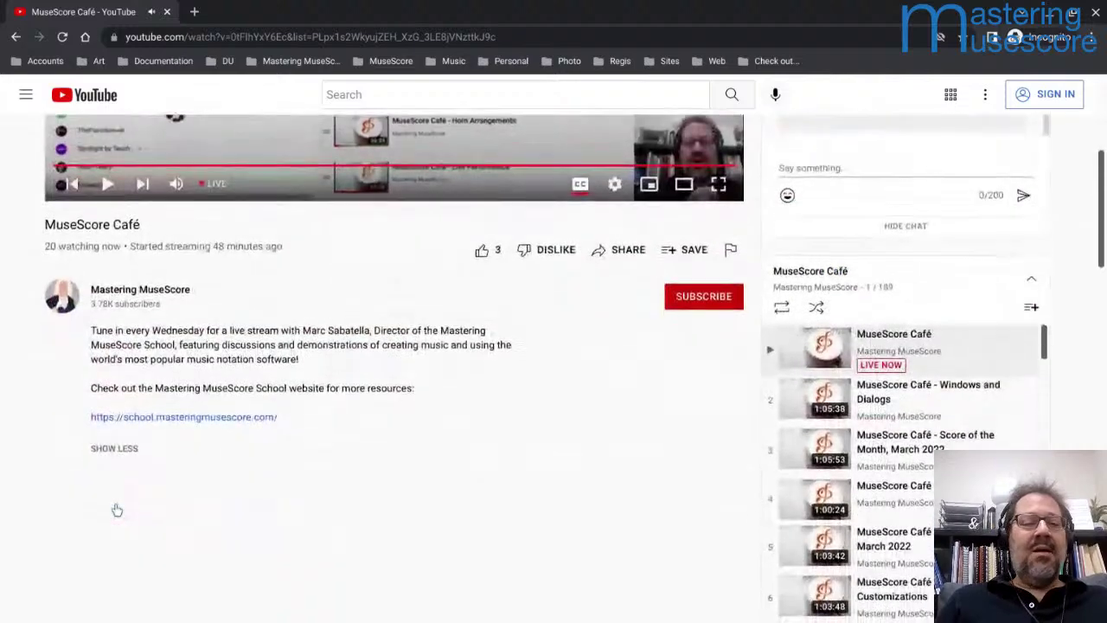
scroll(757, 368, up, 2)
scroll(758, 368, down, 5)
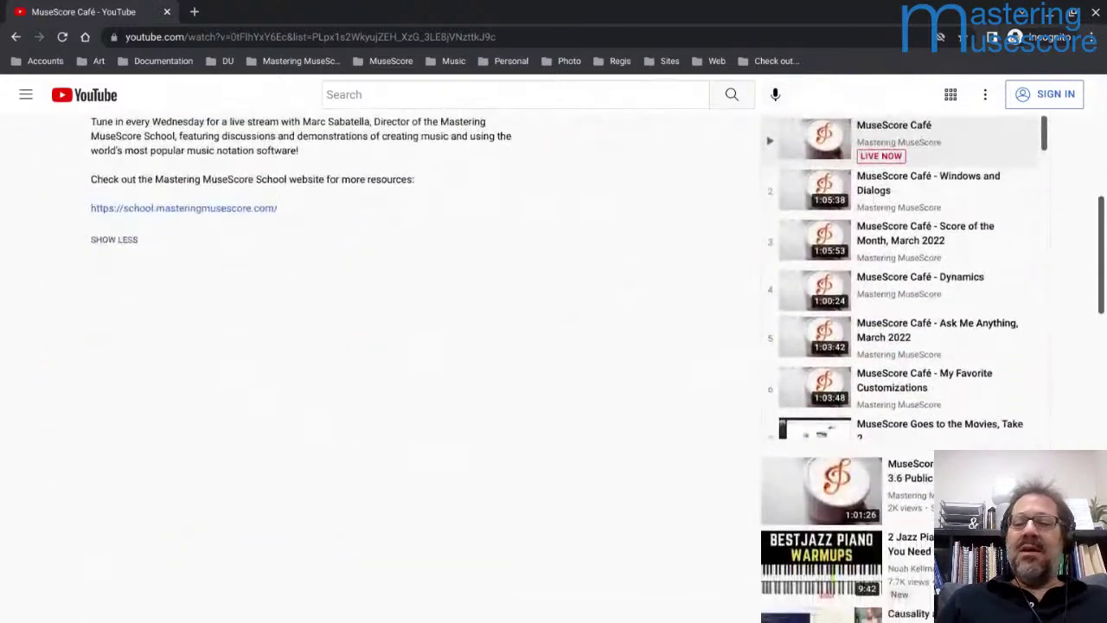
scroll(808, 346, down, 20)
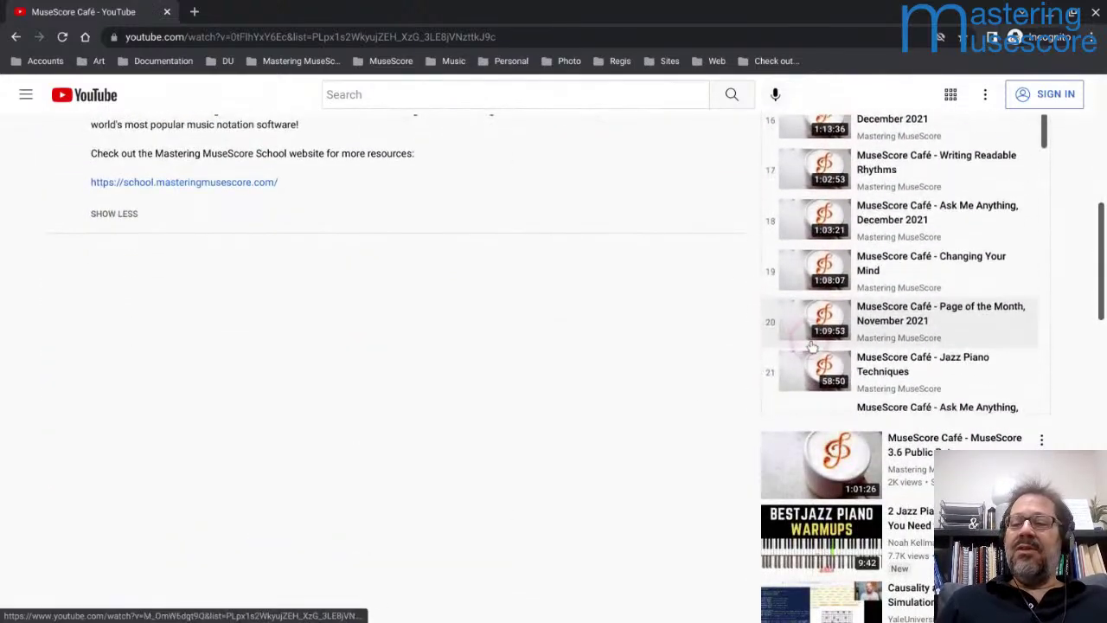
scroll(812, 347, down, 20)
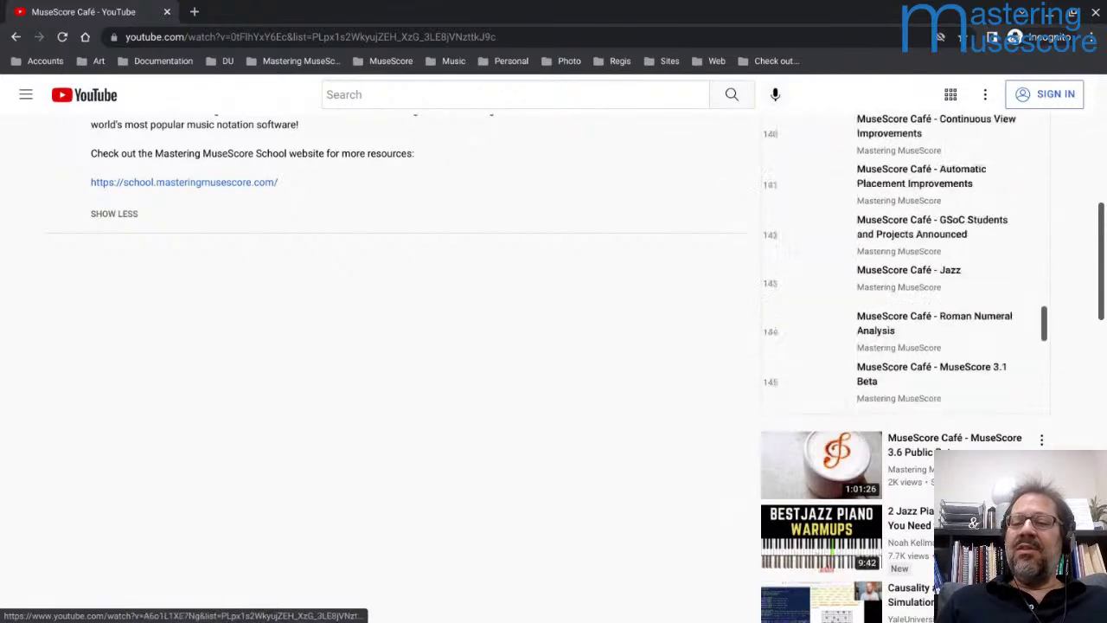
scroll(813, 347, up, 20)
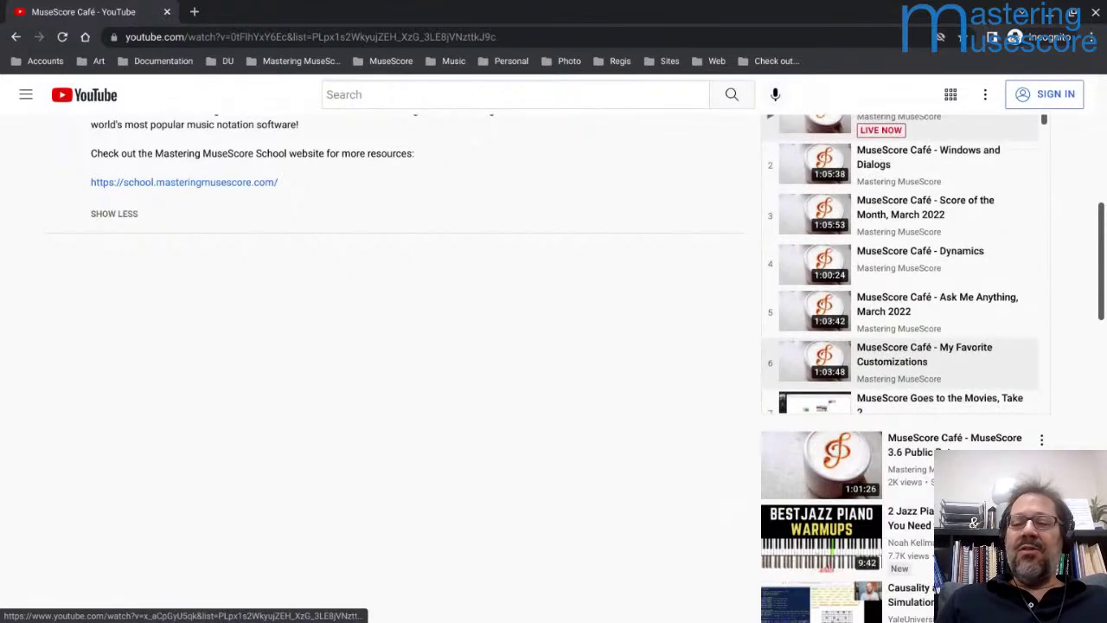
scroll(955, 226, up, 4)
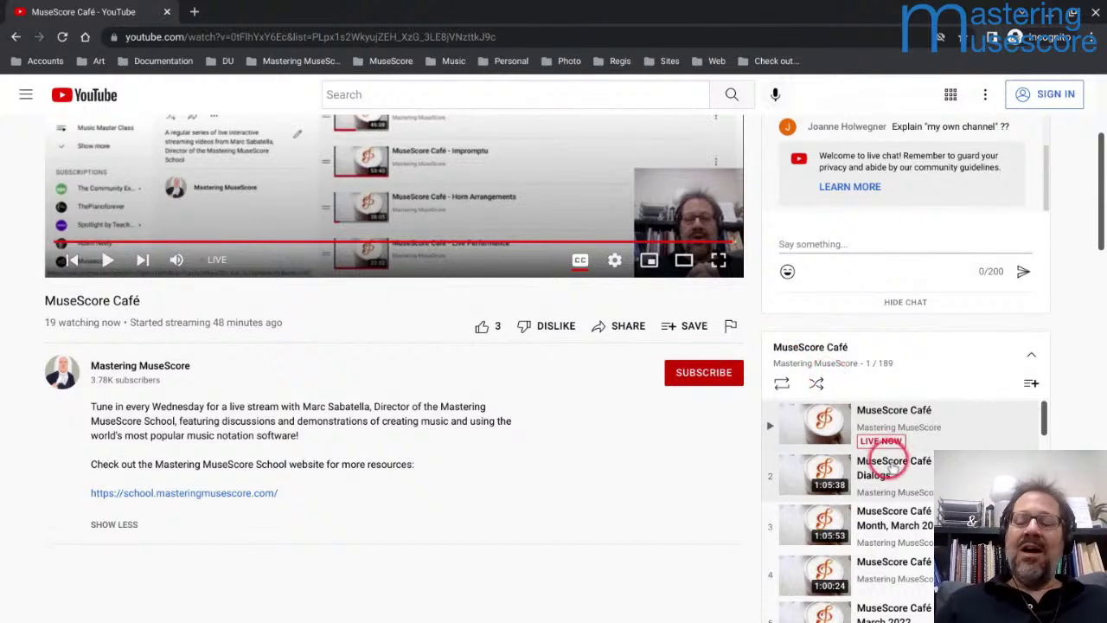
scroll(887, 443, down, 4)
scroll(887, 443, down, 10)
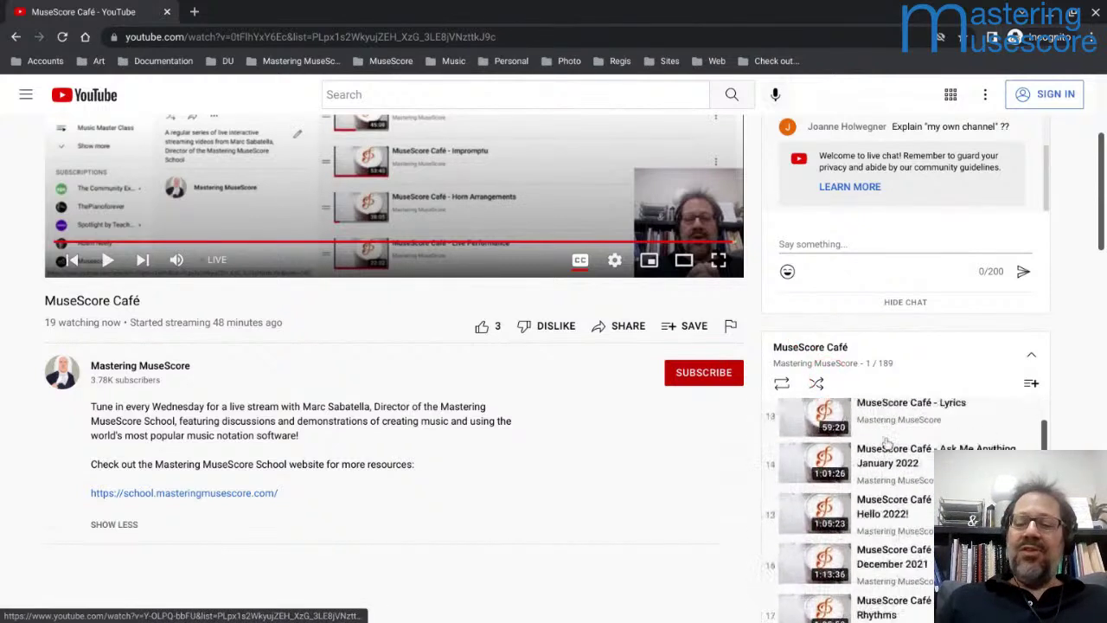
scroll(830, 433, down, 8)
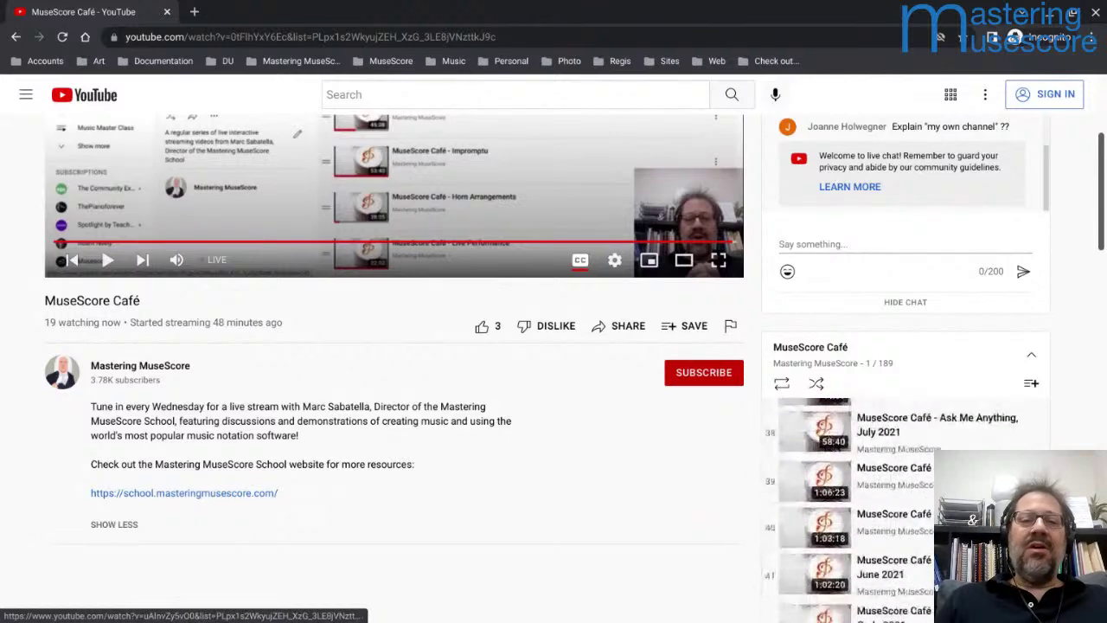
Step: Open the full MuseScore Café playlist page and look over its episode list
click(811, 347)
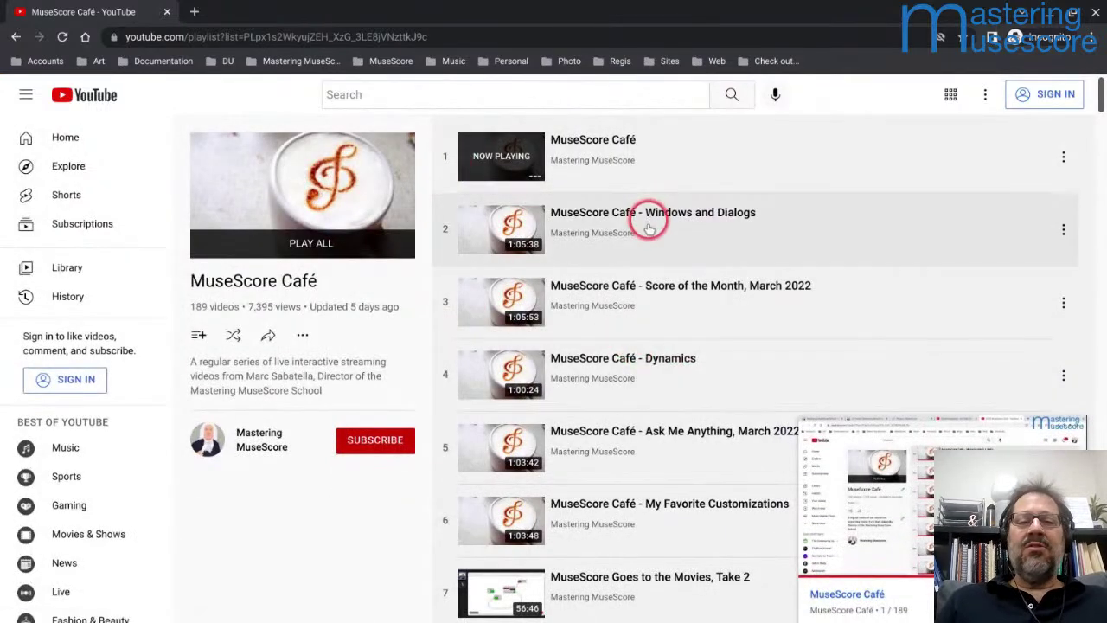
scroll(649, 227, down, 7)
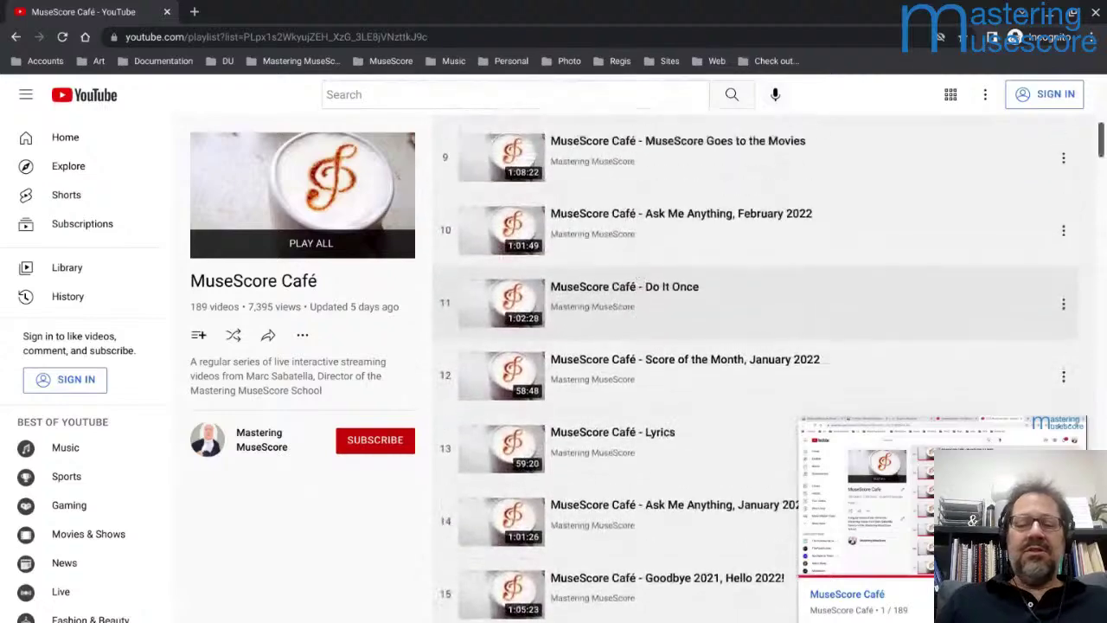
scroll(649, 346, up, 8)
scroll(625, 250, down, 20)
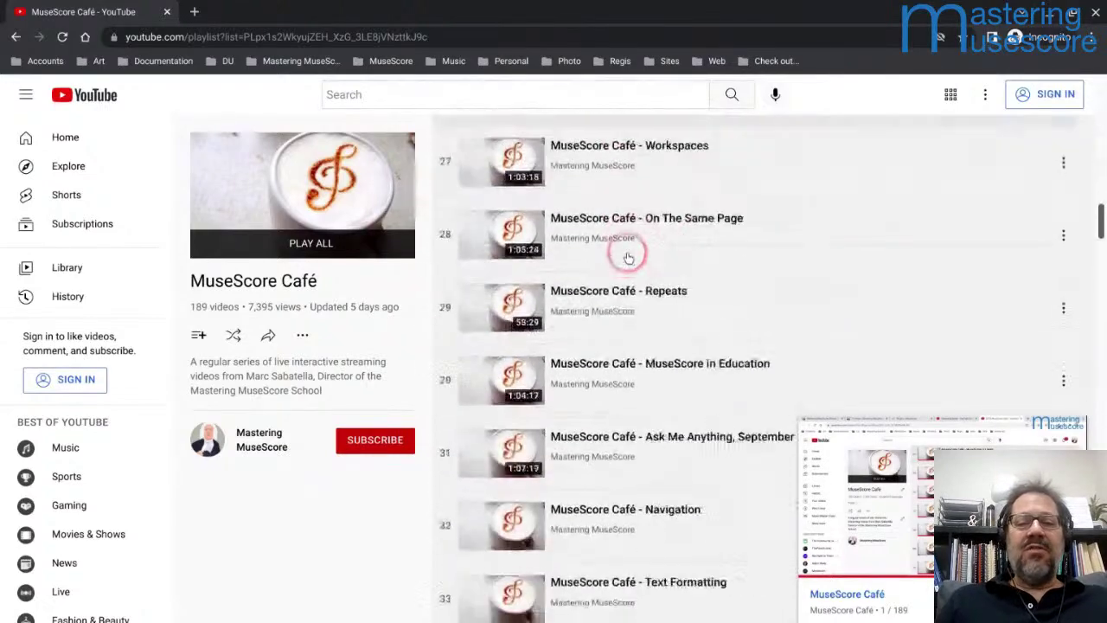
scroll(629, 257, down, 20)
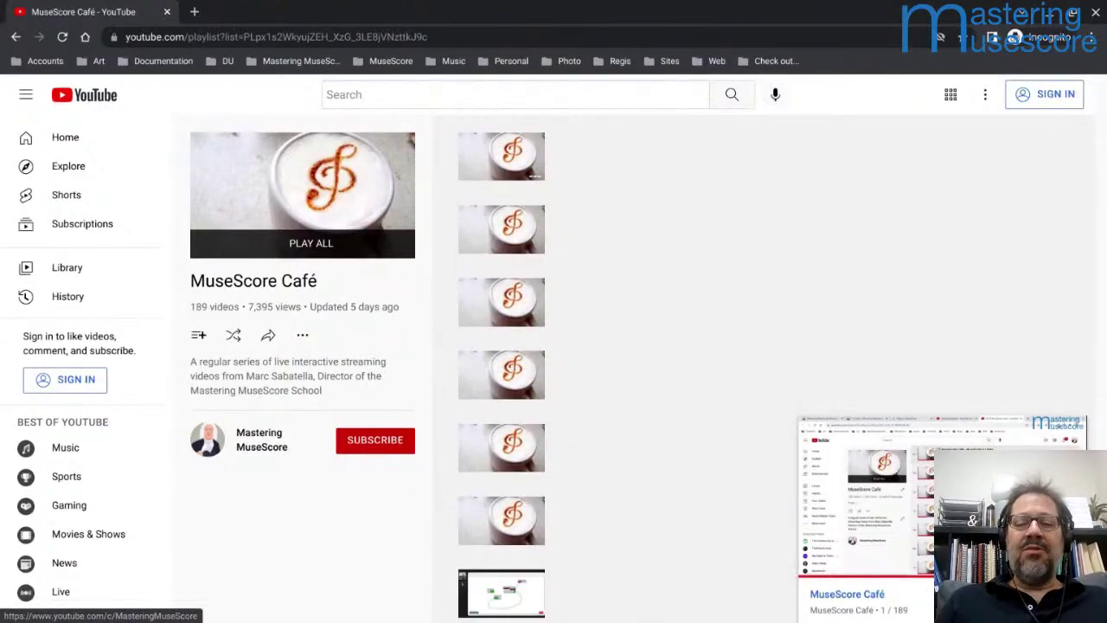
click(883, 95)
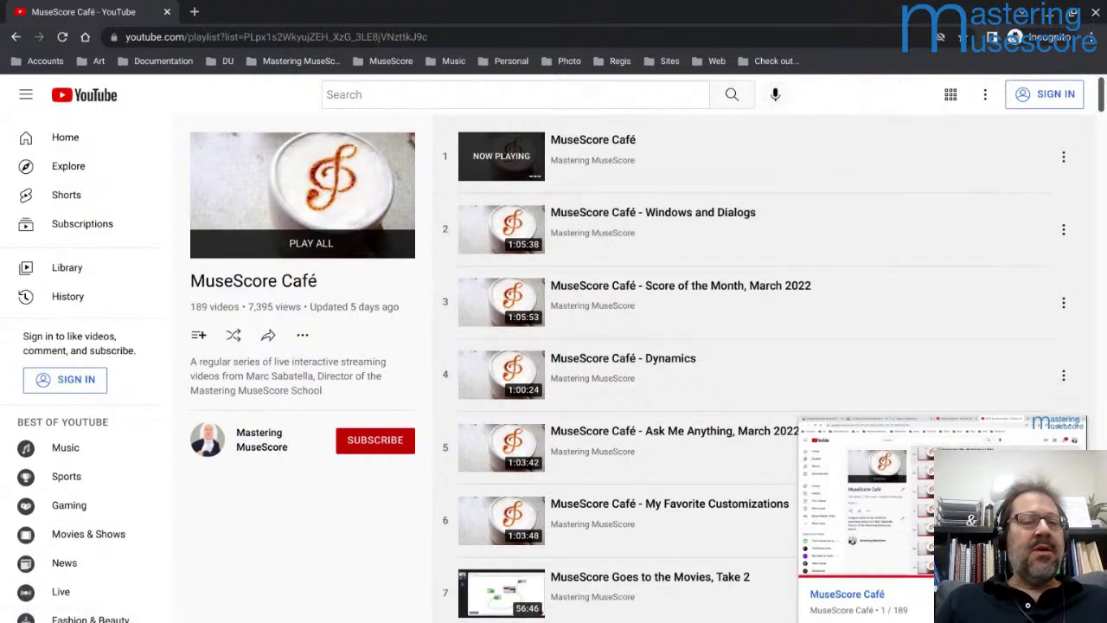
Step: Switch to the other browser window and open the MuseScore Café Watch space in the Mastering MuseScore Community
key(alt+Tab)
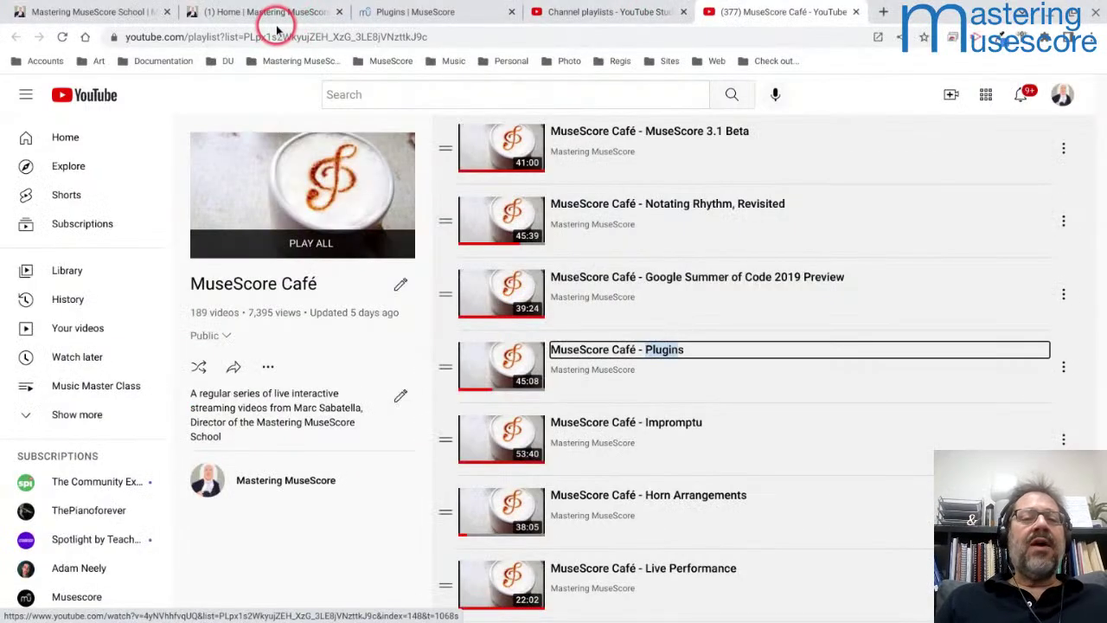
click(255, 20)
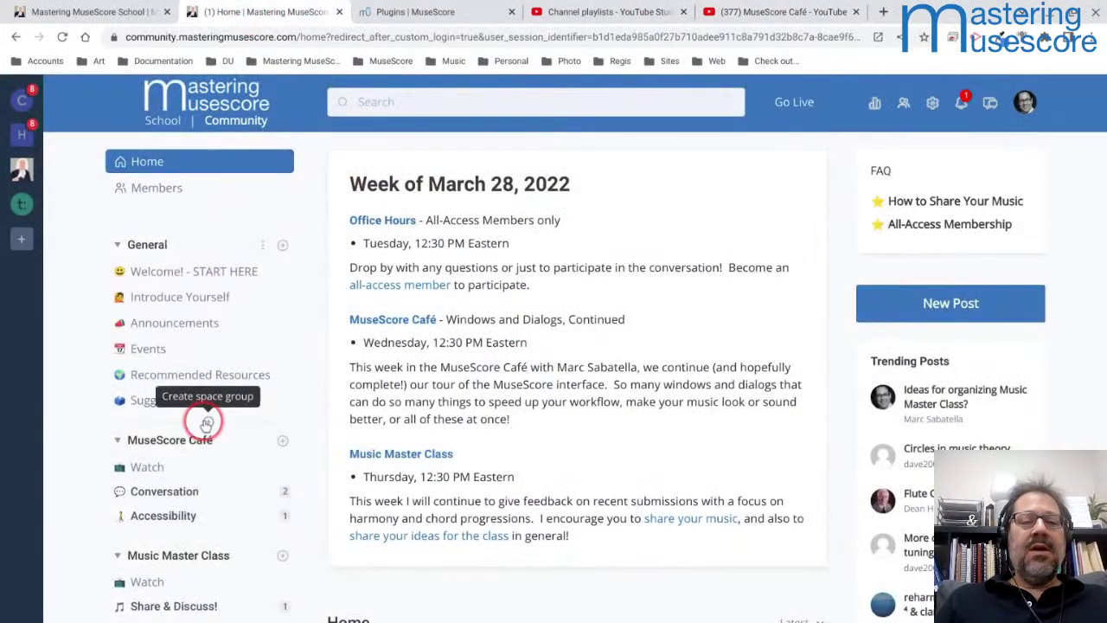
scroll(207, 424, down, 2)
scroll(207, 422, down, 1)
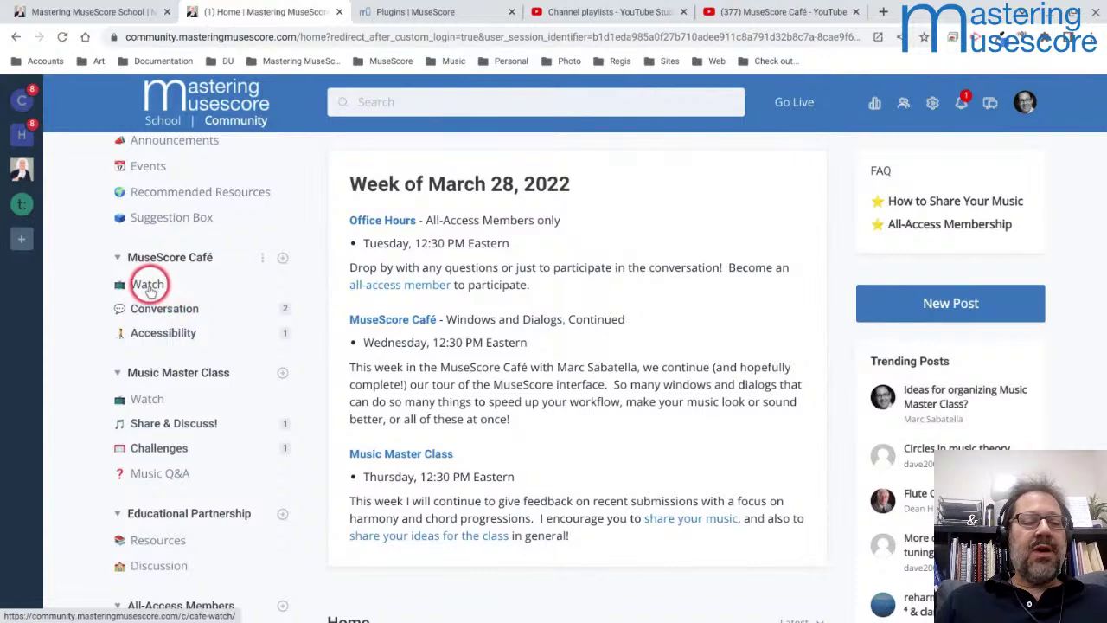
click(144, 292)
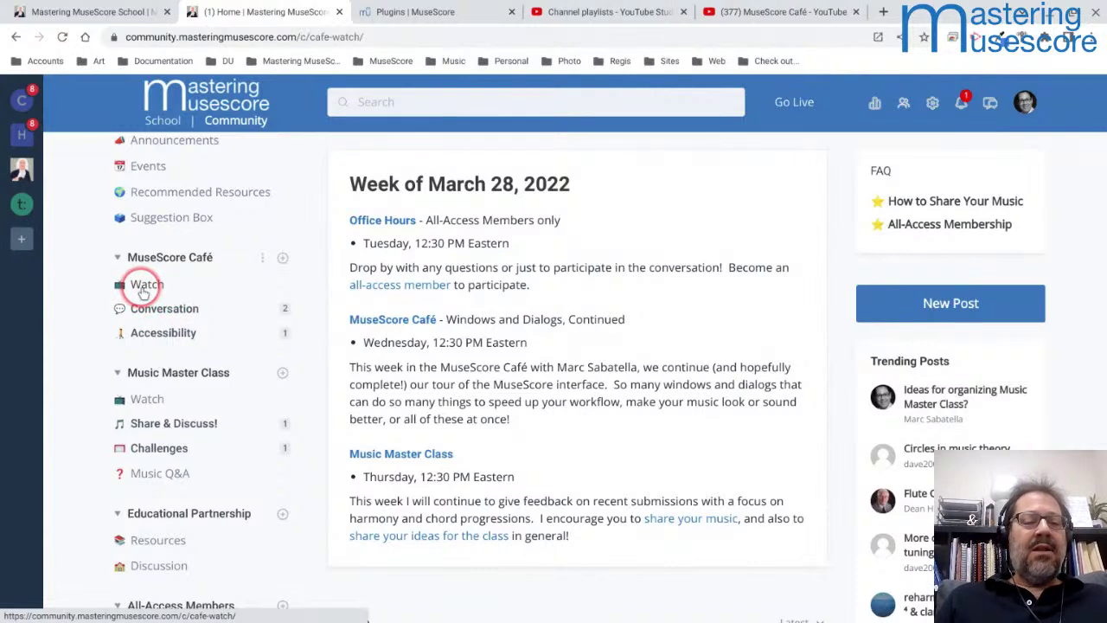
Step: Open the MuseScore Café previous episodes post and follow its link to the YouTube playlist
scroll(397, 424, down, 3)
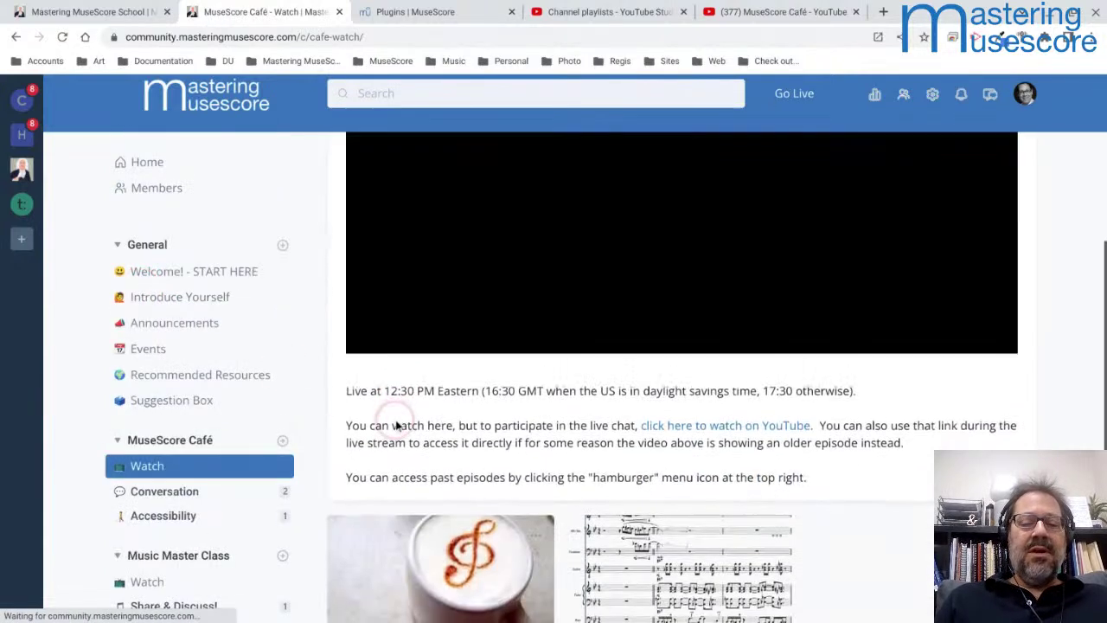
scroll(397, 423, down, 3)
click(408, 441)
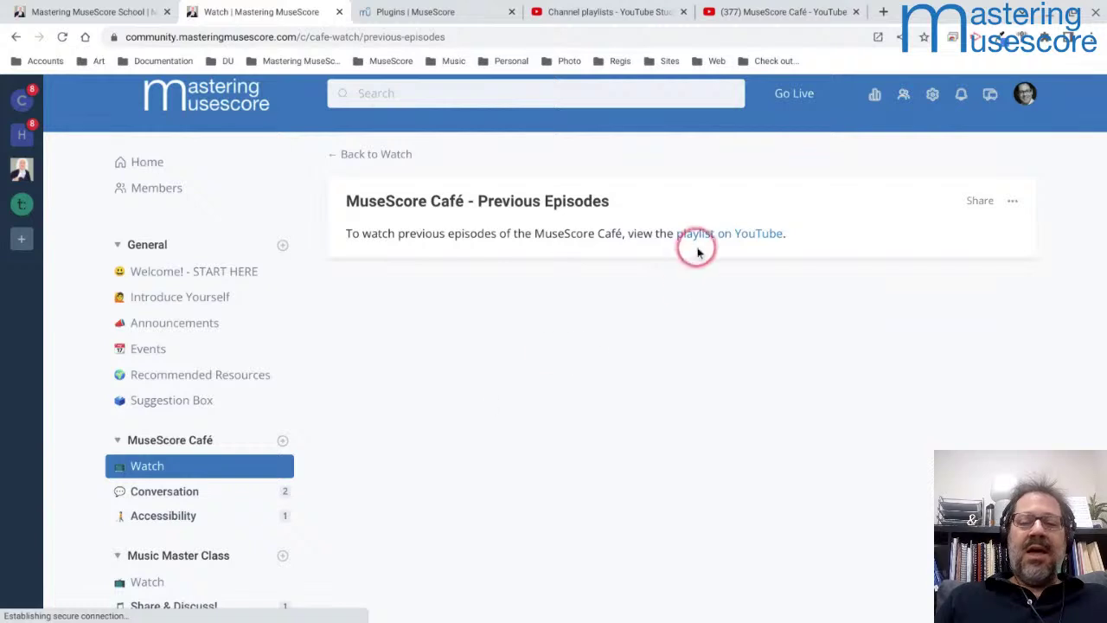
click(721, 239)
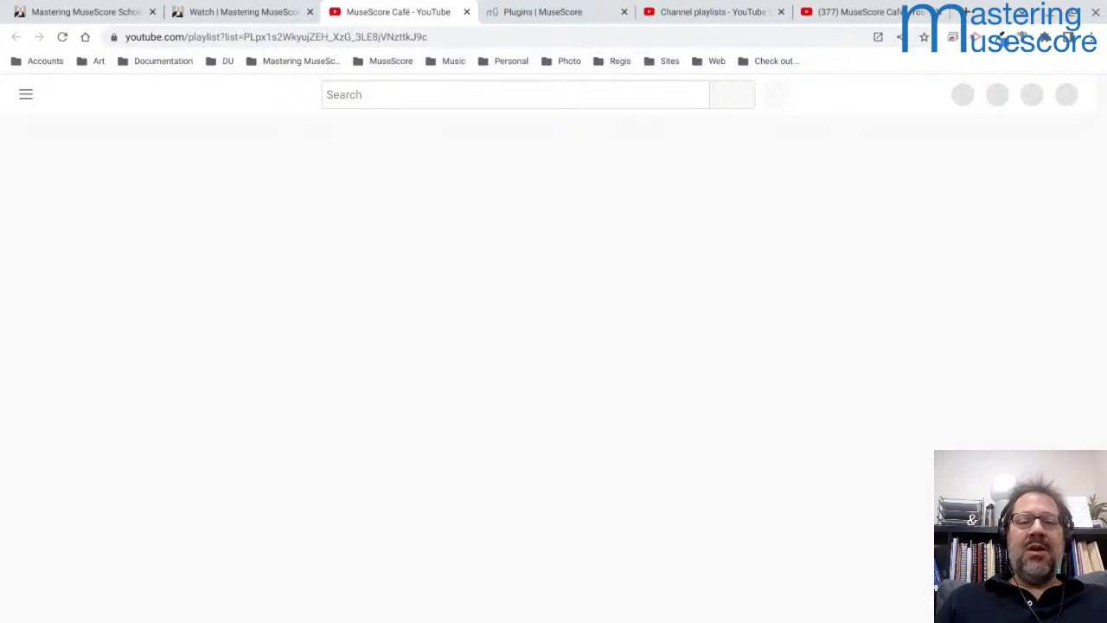
scroll(752, 164, down, 3)
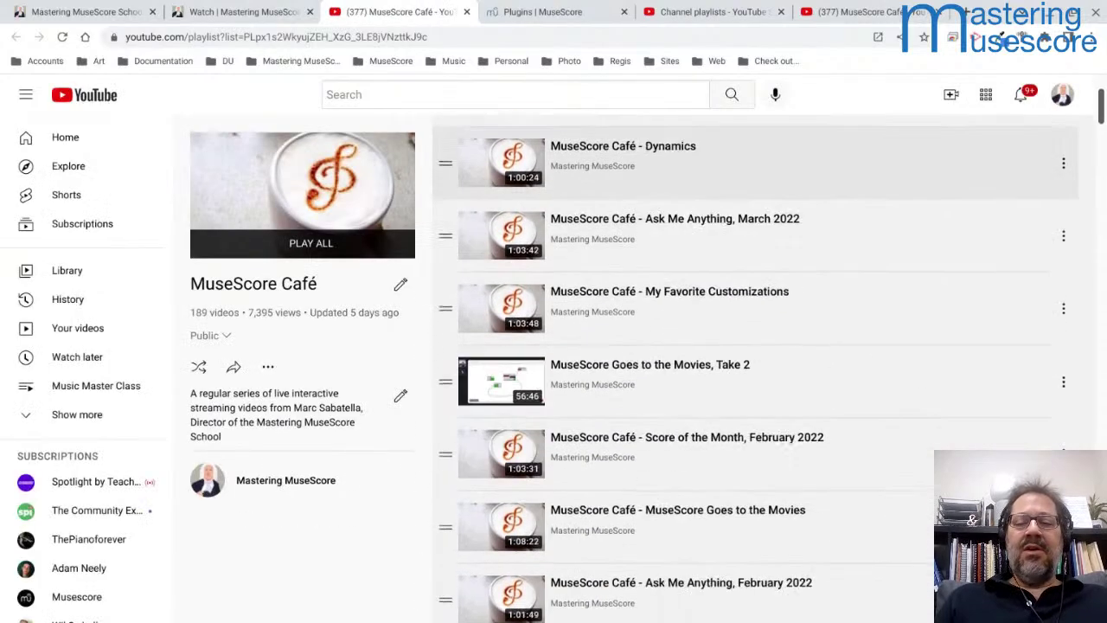
scroll(753, 363, down, 20)
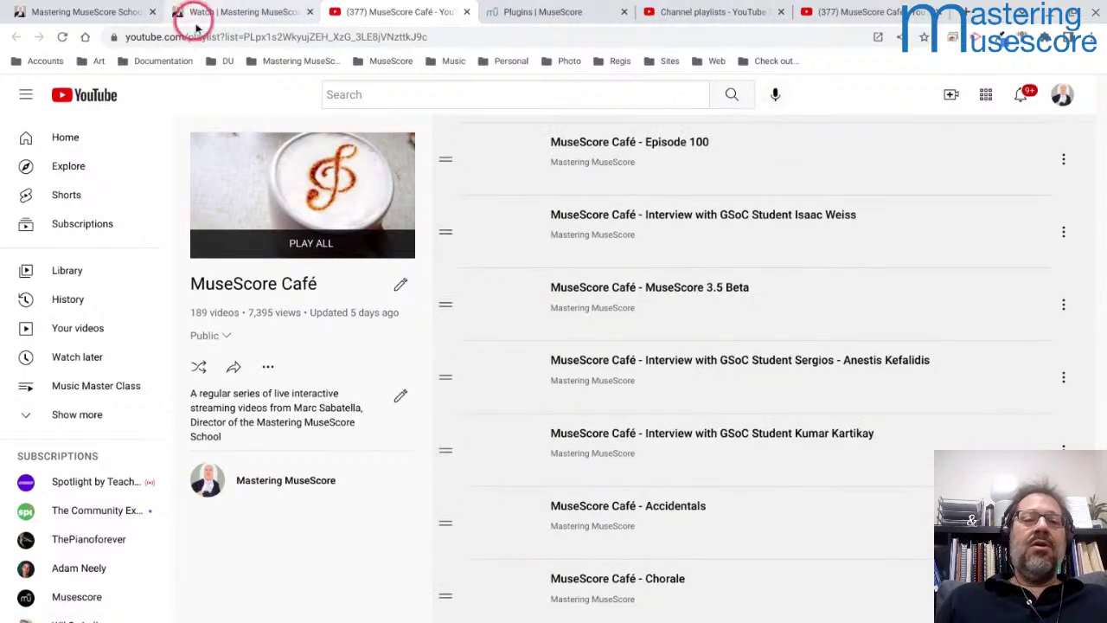
Step: Revisit the Previous Episodes post, and look through the older episodes in the linked YouTube playlist
click(200, 14)
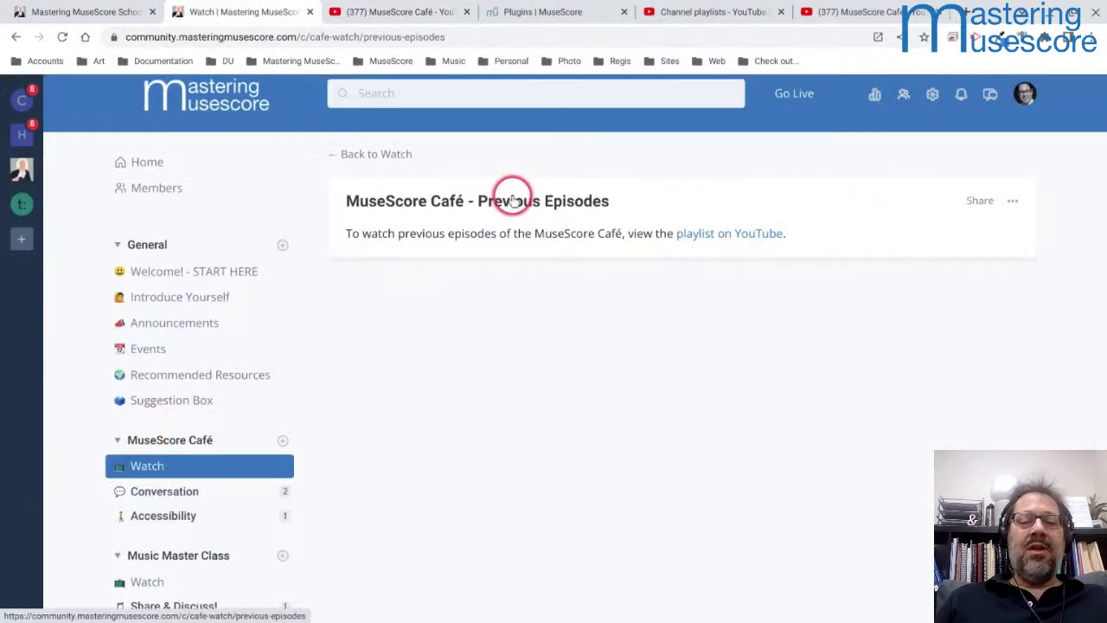
click(417, 12)
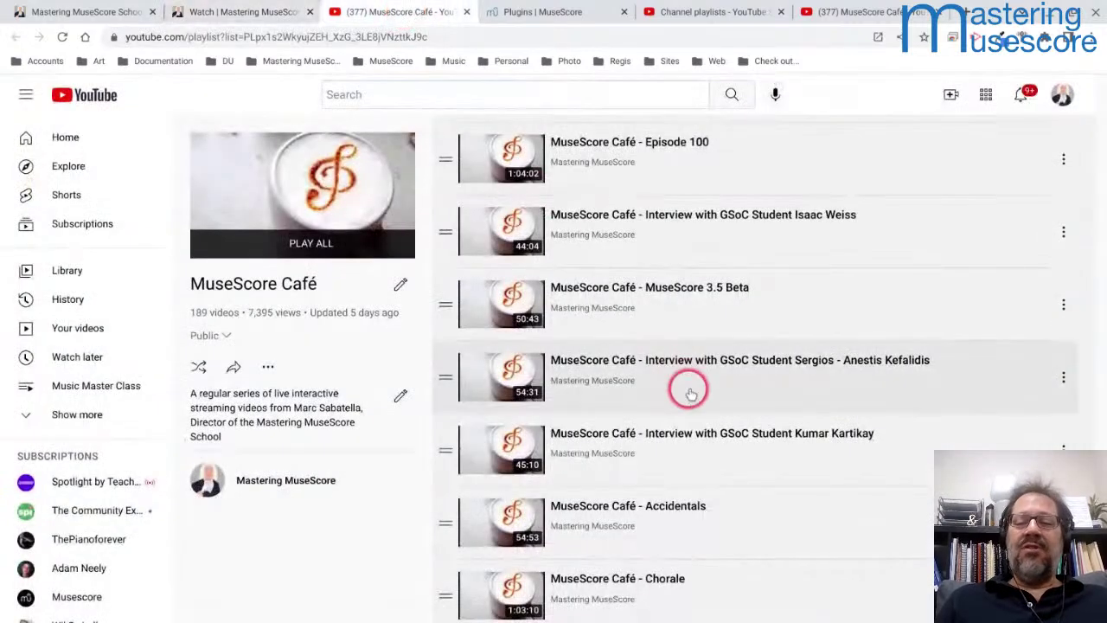
scroll(689, 393, down, 10)
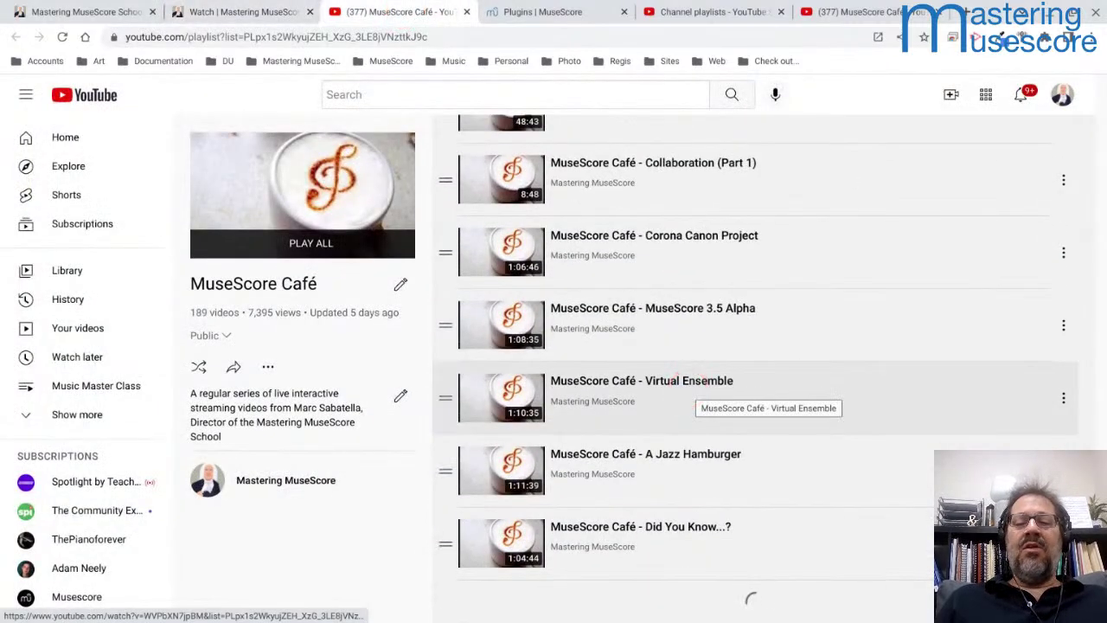
scroll(690, 393, down, 10)
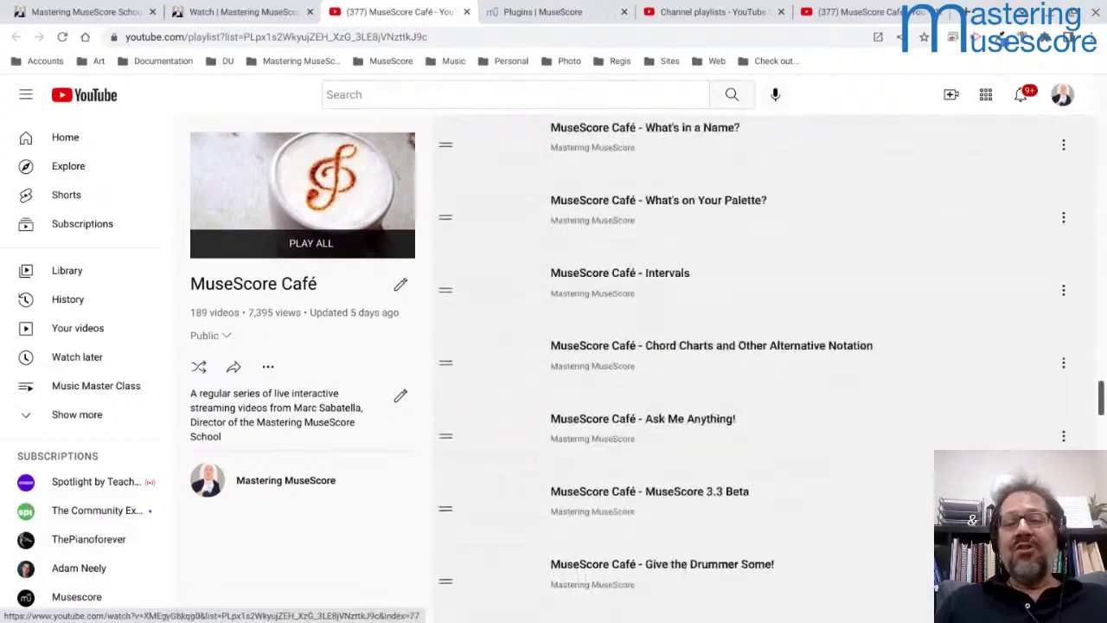
scroll(679, 363, down, 5)
click(679, 363)
Step: Switch from the web browser back to the untitled score in MuseScore
key(alt+Tab)
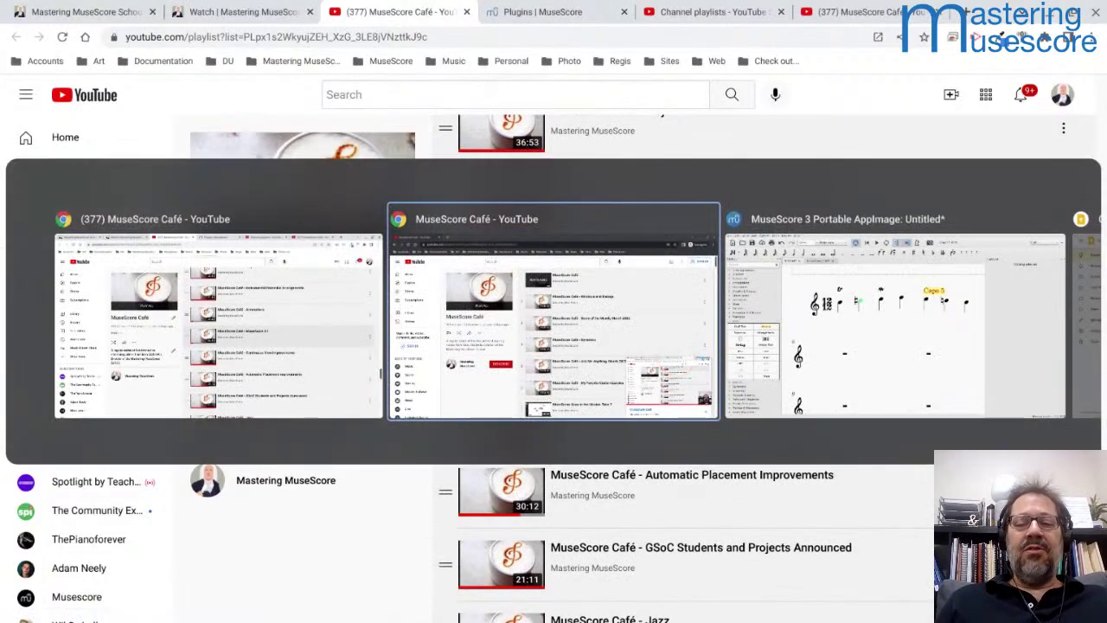
key(alt+Tab)
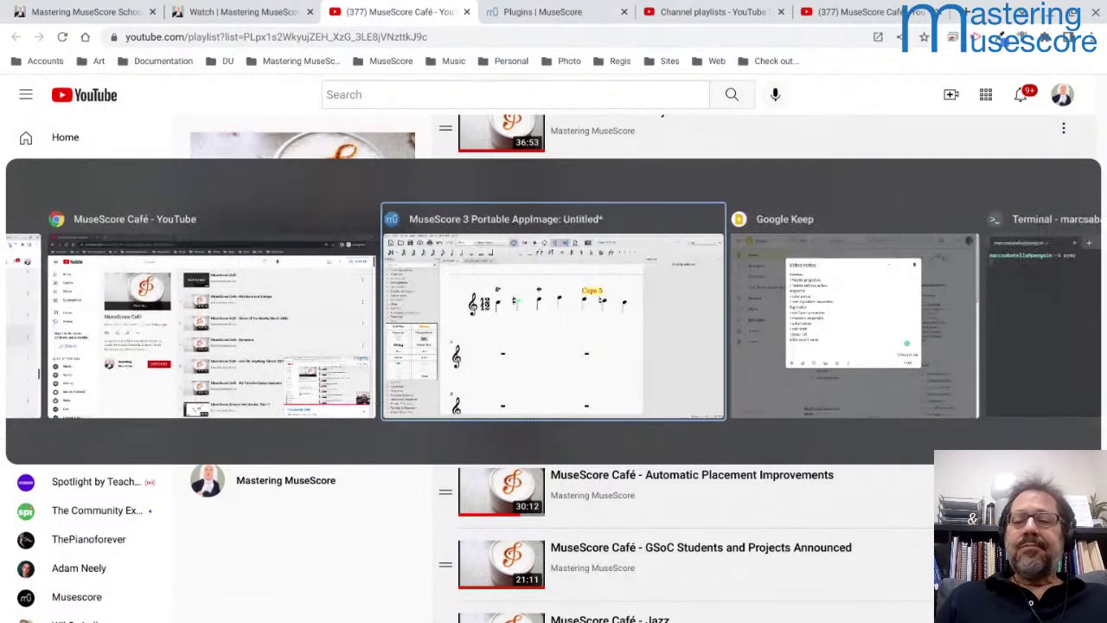
click(380, 262)
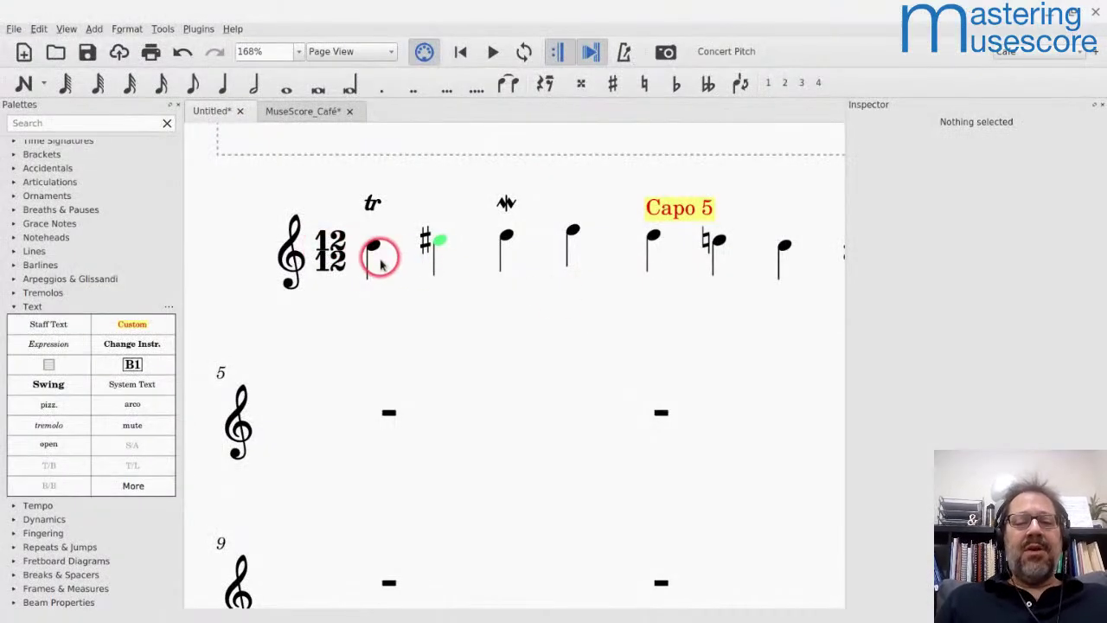
right_click(302, 409)
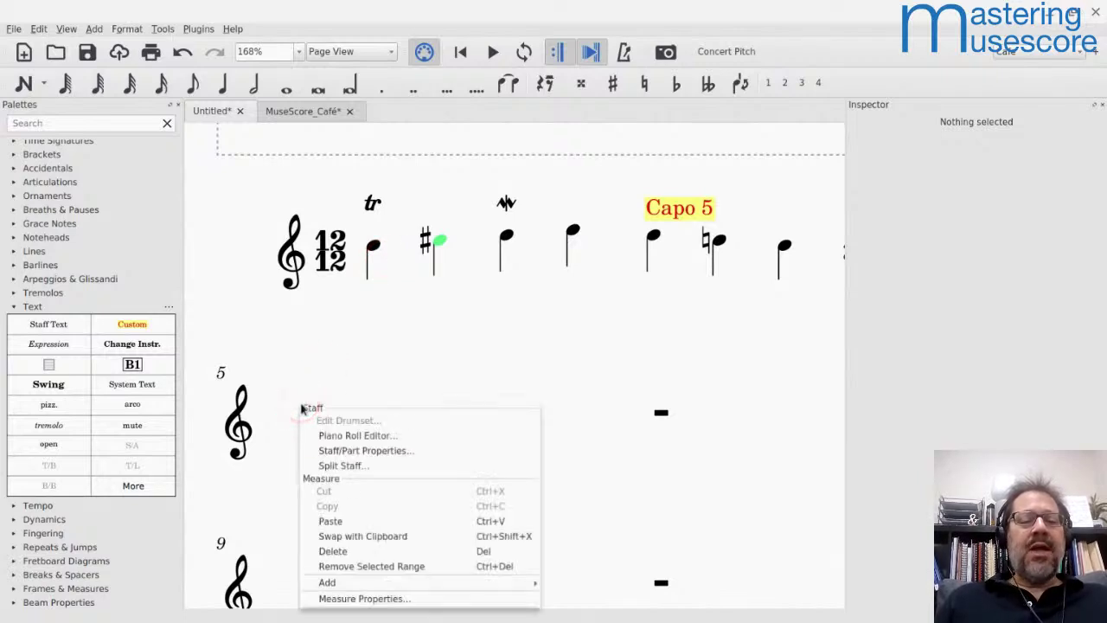
drag(302, 409, 352, 424)
click(262, 322)
Step: Undo the last eight score edits, including the 12/12 time signature, the hidden staff lines and barlines, and the Capo 5 text changes
key(ctrl+z)
key(ctrl+z)
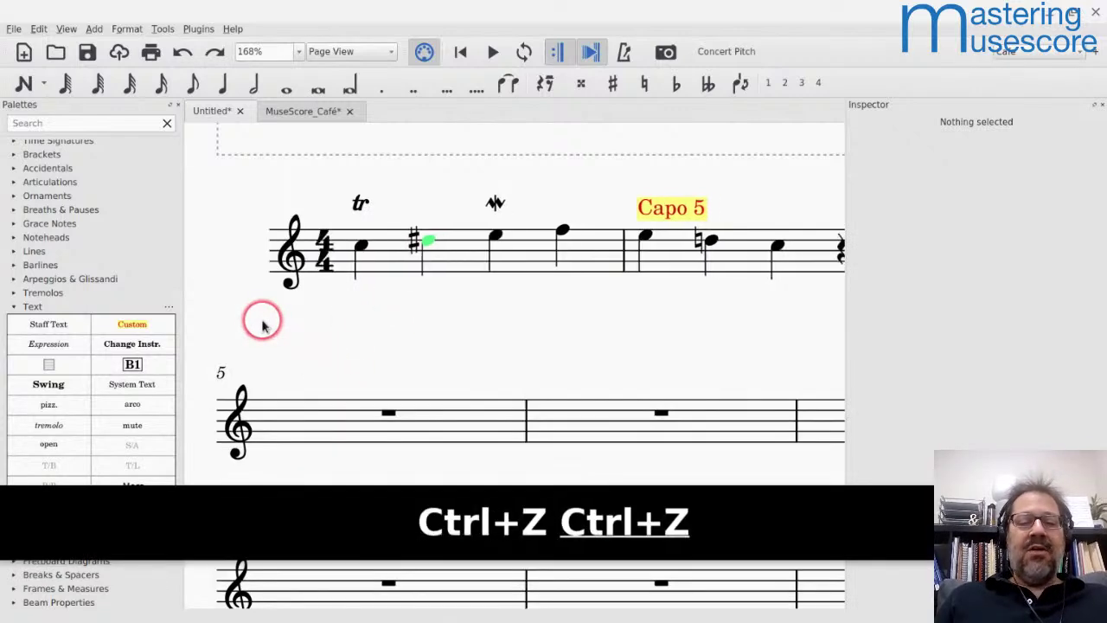
key(ctrl+z)
key(ctrl+z)
key(ctrl+z)
key(ctrl+z)
key(ctrl+z)
key(ctrl+z)
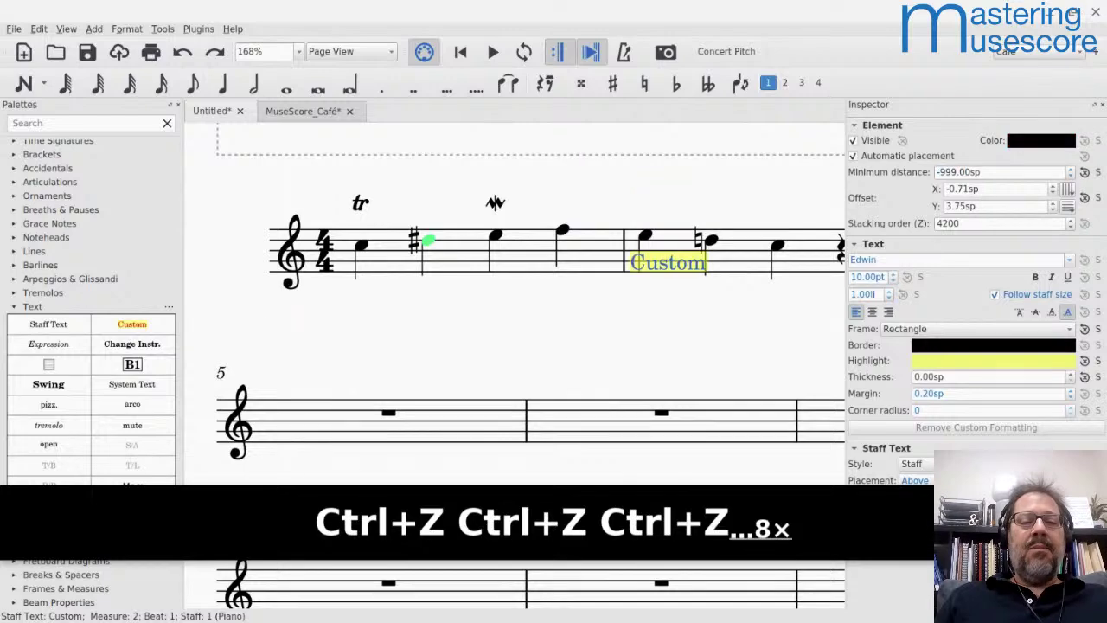
Step: Enter two quarter-note C5s at the start of measure 5
click(316, 426)
key(n)
key(c)
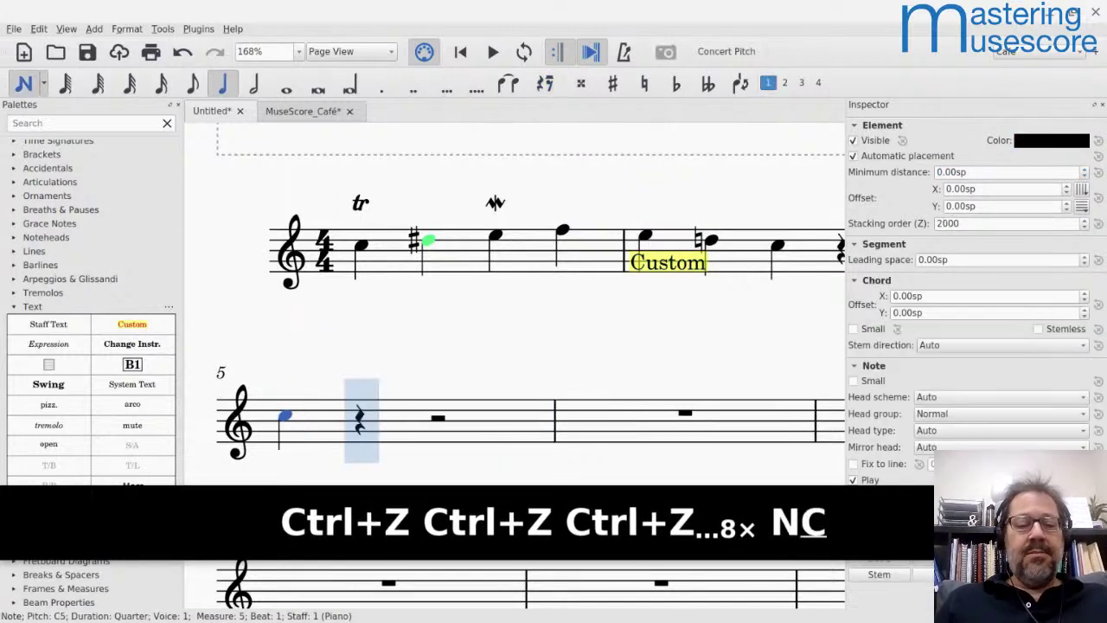
key(c)
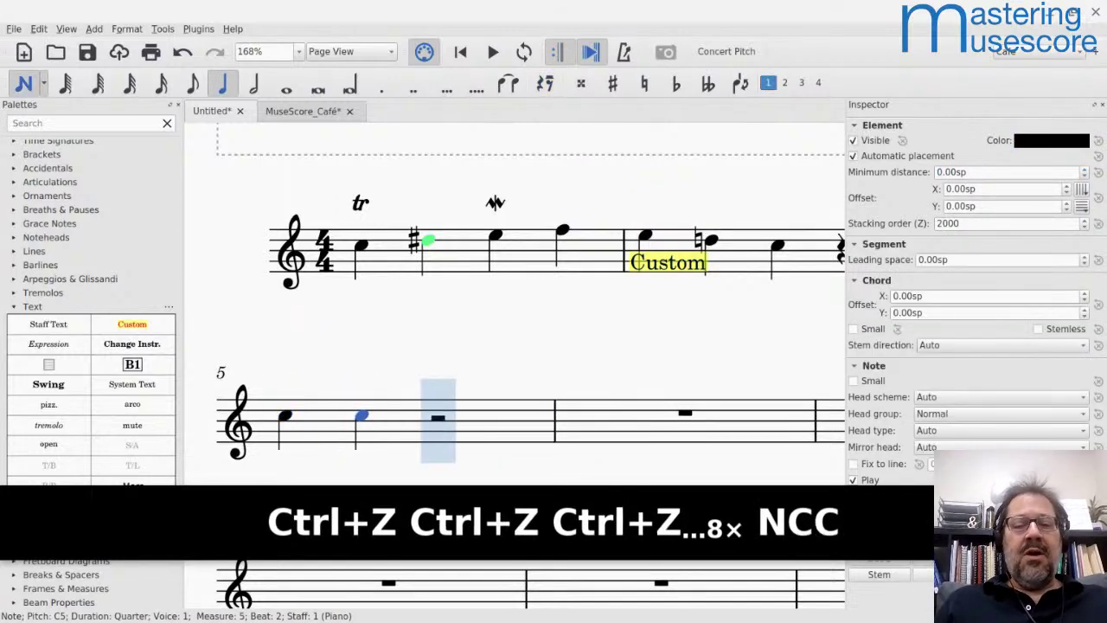
key(Escape)
Step: Delete the highlighted Custom staff text from measure 2
click(666, 278)
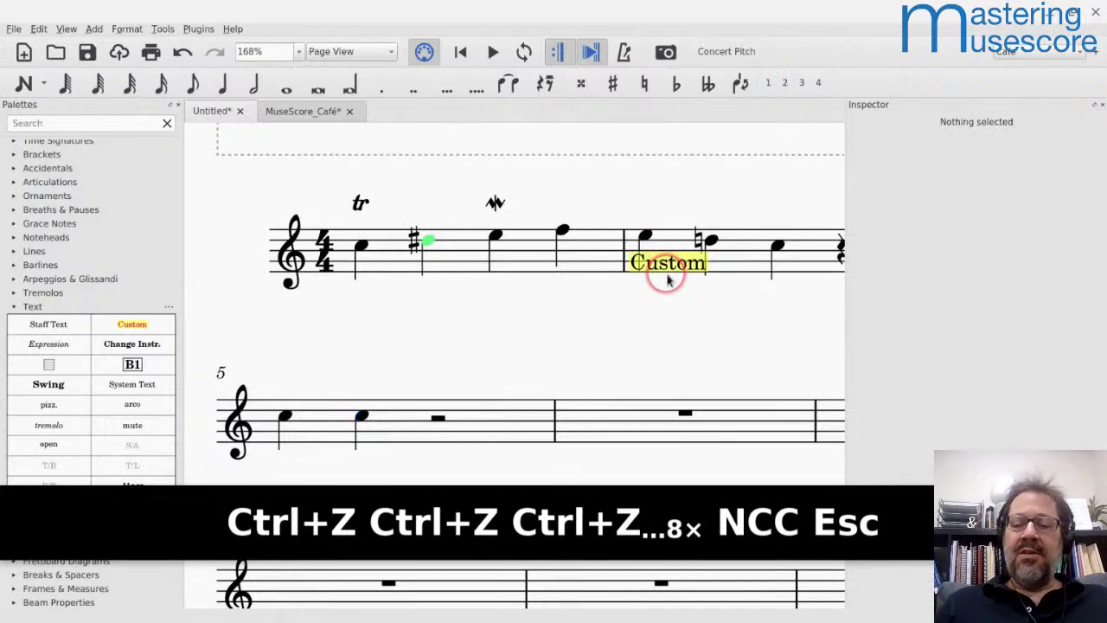
click(667, 275)
key(BackSpace)
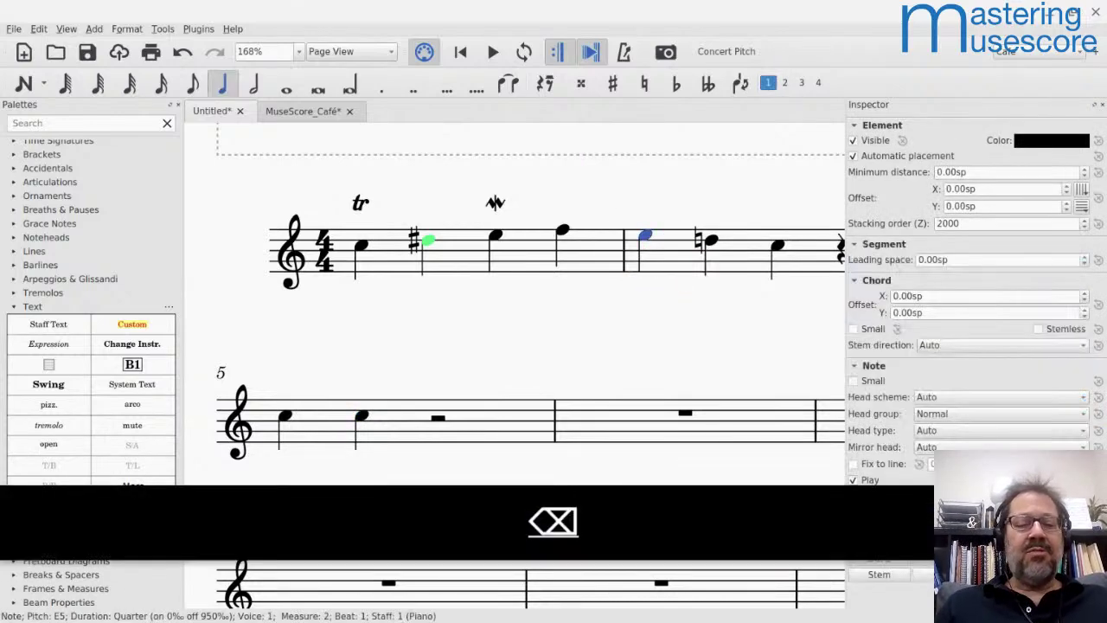
Step: Enter three quarter notes descending by octaves, C5, C4 and C3, from beat 1 of measure 5, replacing the existing notes
click(287, 416)
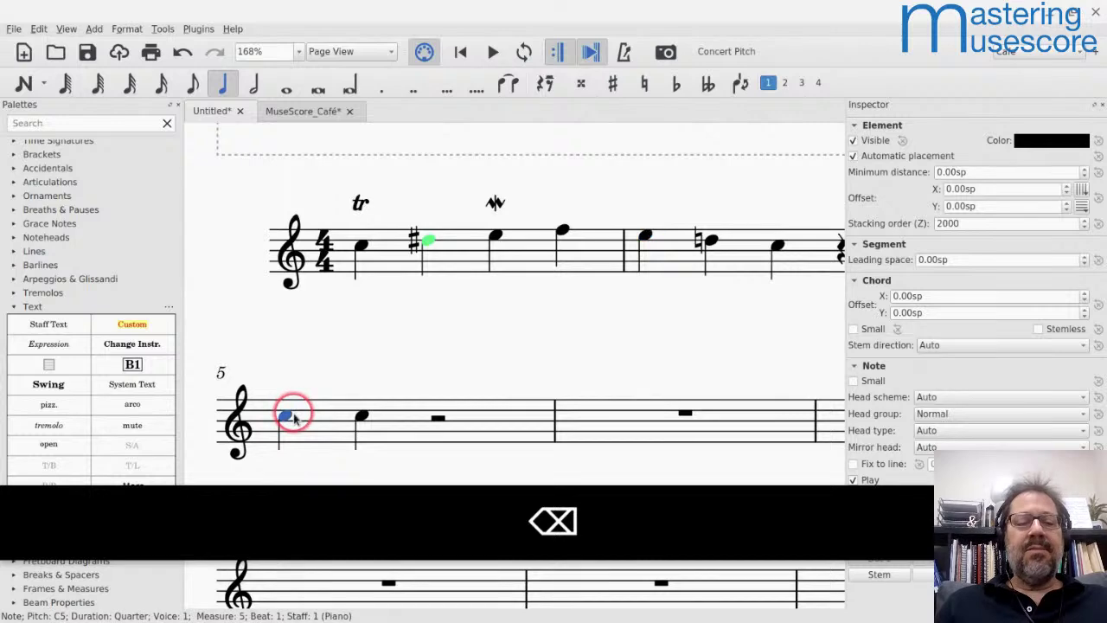
key(n)
key(c)
key(c)
key(ctrl+Down)
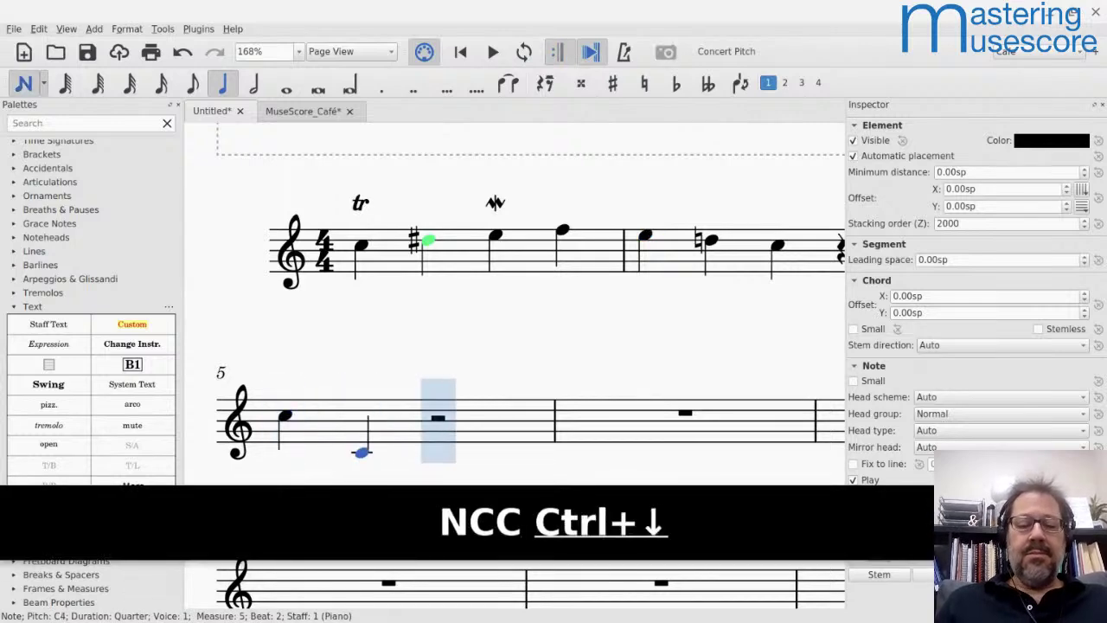
key(c)
key(ctrl+Down)
key(Escape)
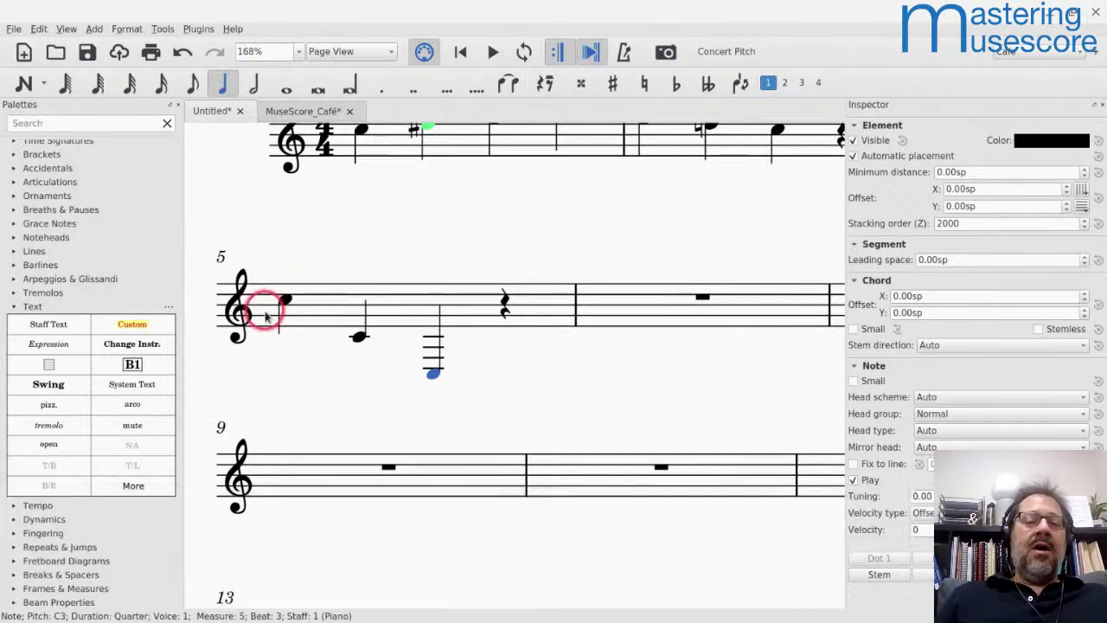
Step: Split the piano staff at split point c4, and check the notes of measure 5 across both staves
right_click(390, 304)
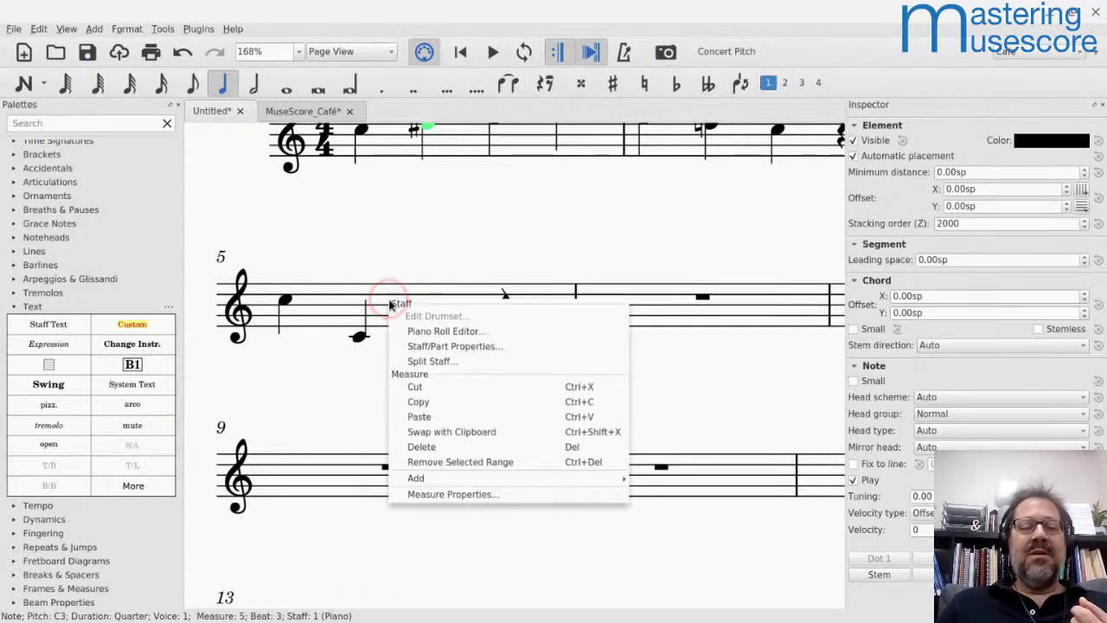
click(410, 366)
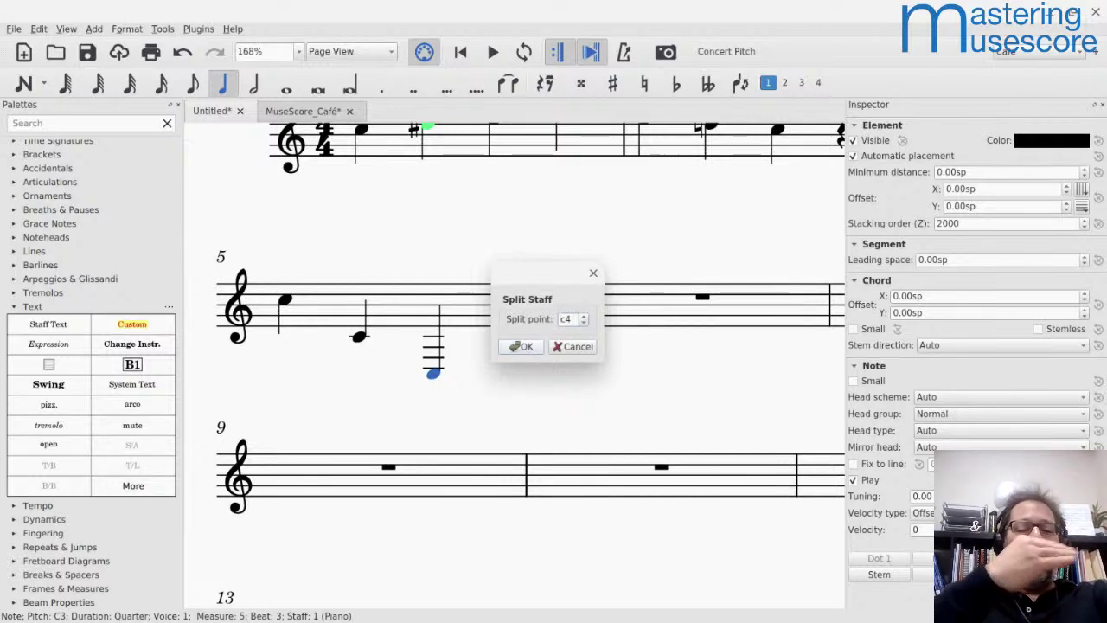
double_click(566, 319)
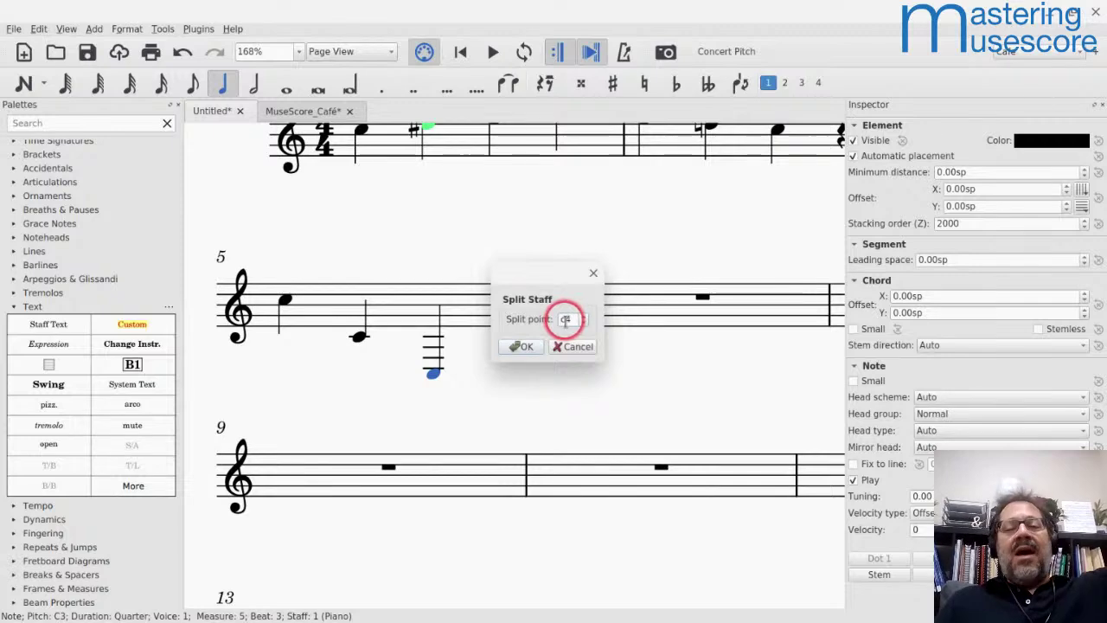
click(525, 346)
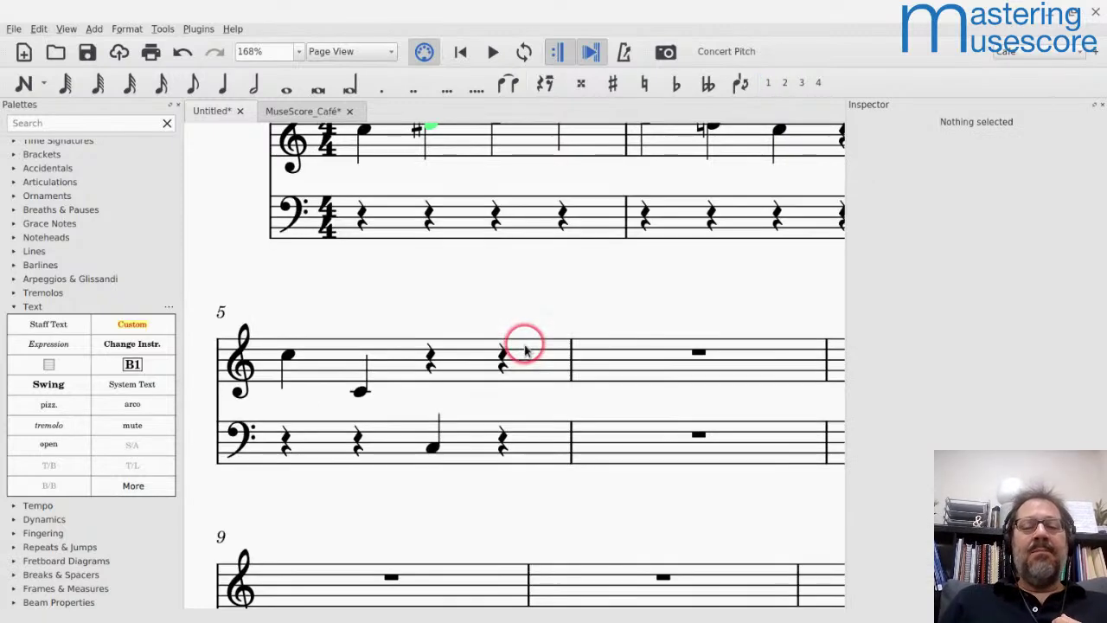
click(292, 347)
key(Right)
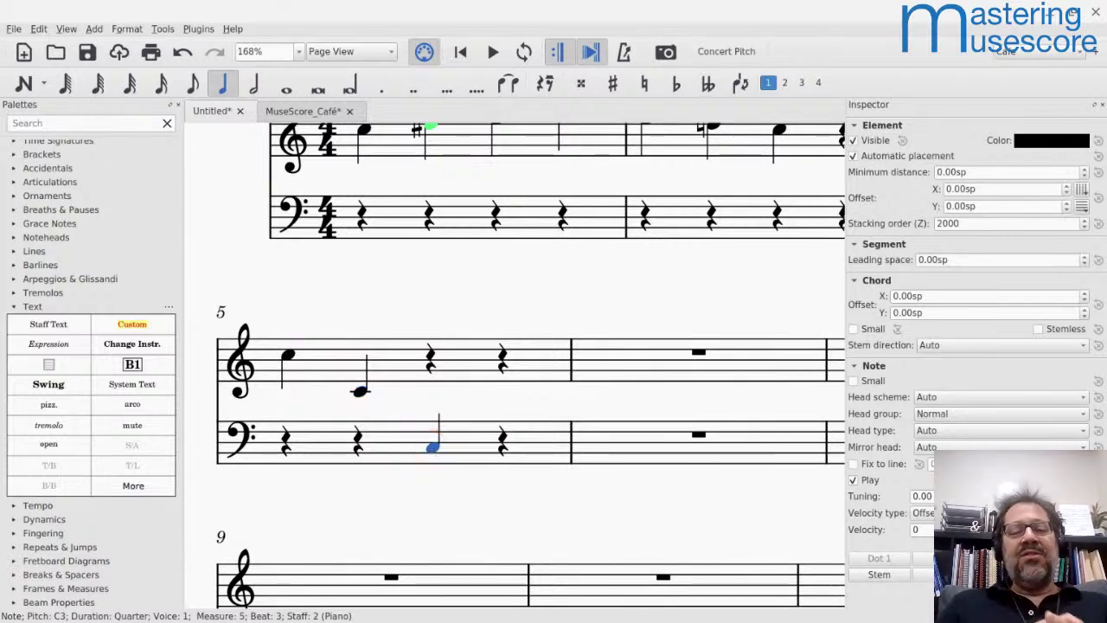
Step: Open the upper piano staff in the Piano Roll Editor and show the notes of measures 1 and 2
right_click(399, 358)
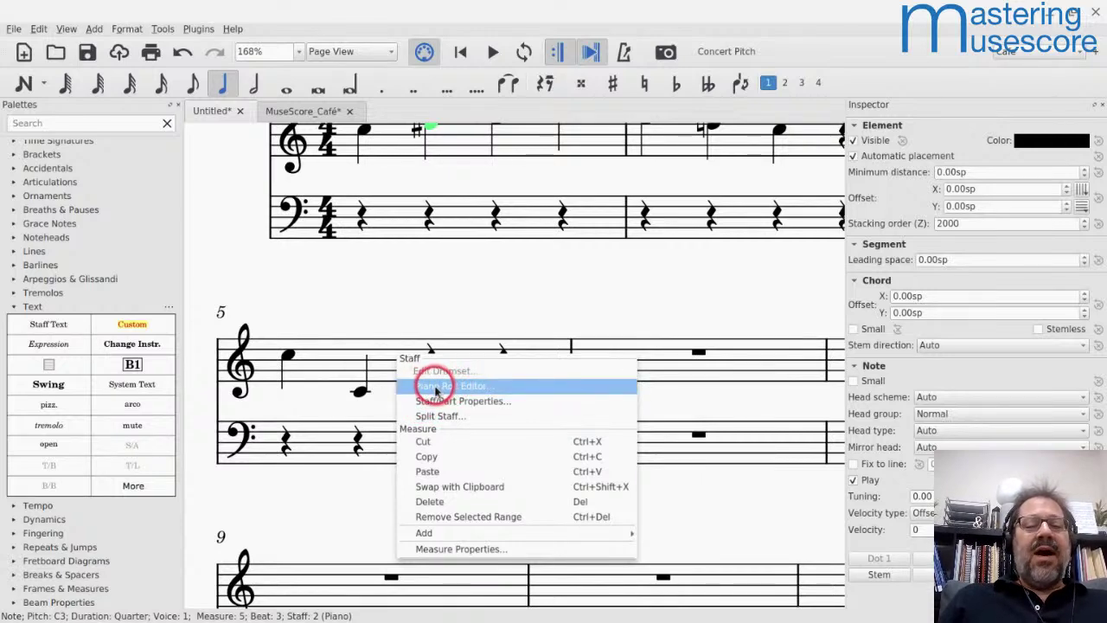
click(336, 356)
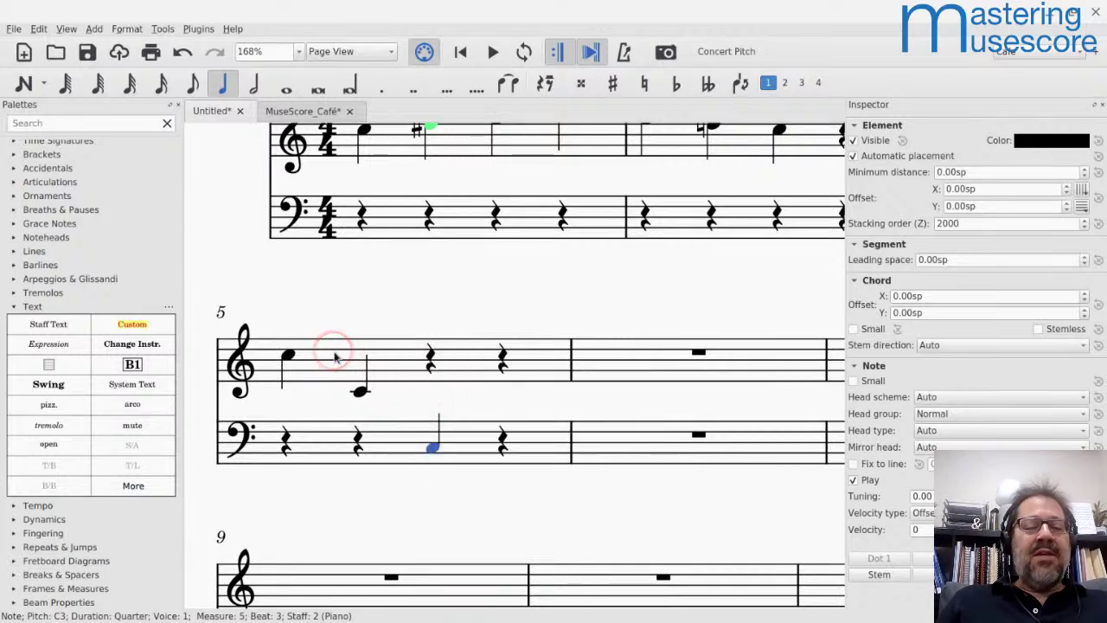
right_click(335, 357)
click(346, 376)
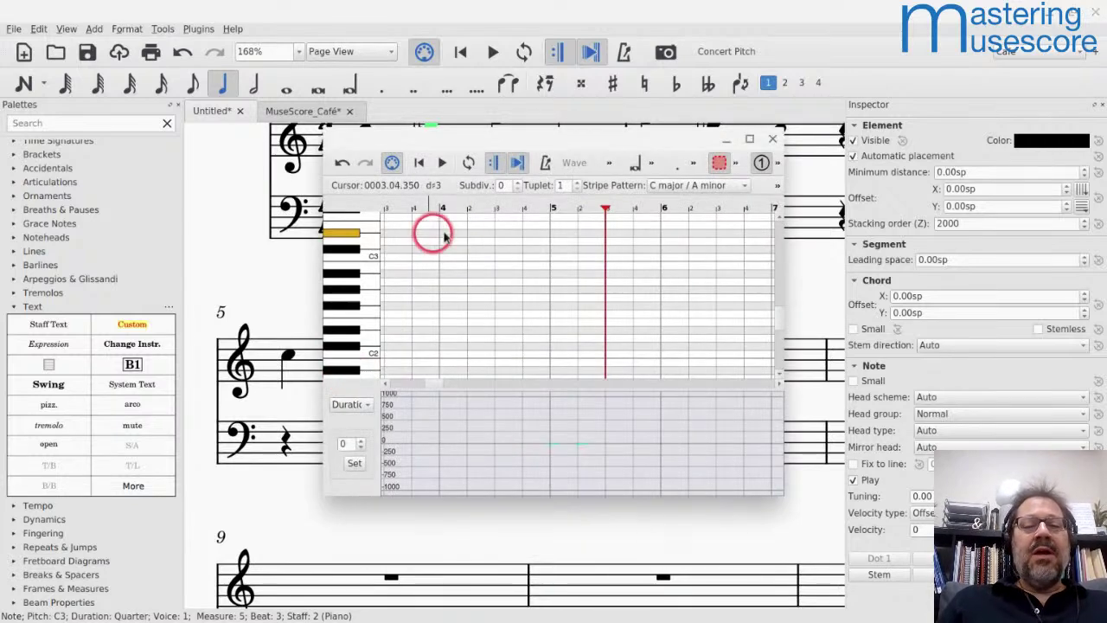
scroll(444, 235, left, 5)
scroll(477, 260, up, 5)
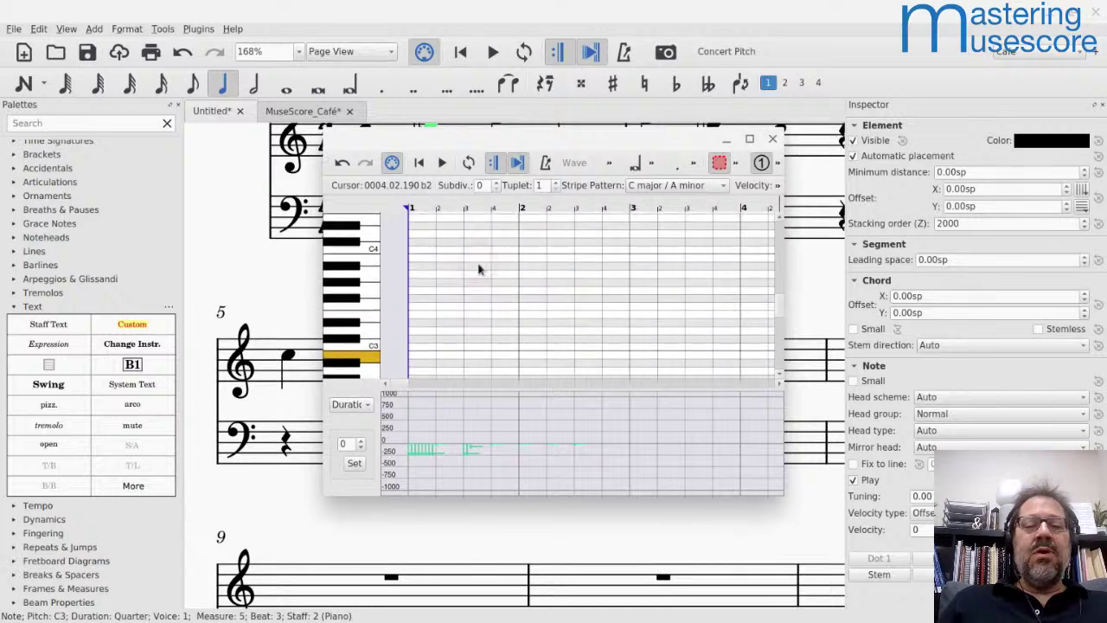
scroll(479, 269, up, 5)
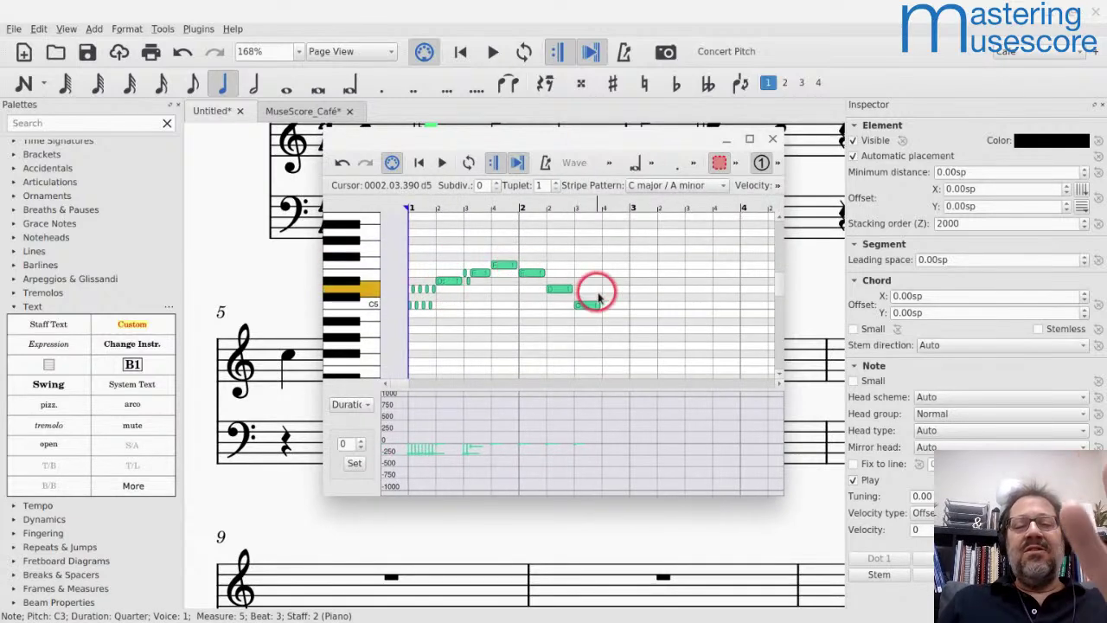
Step: Examine the trill, mordent and melody notes in the piano roll, and close the editor
click(509, 262)
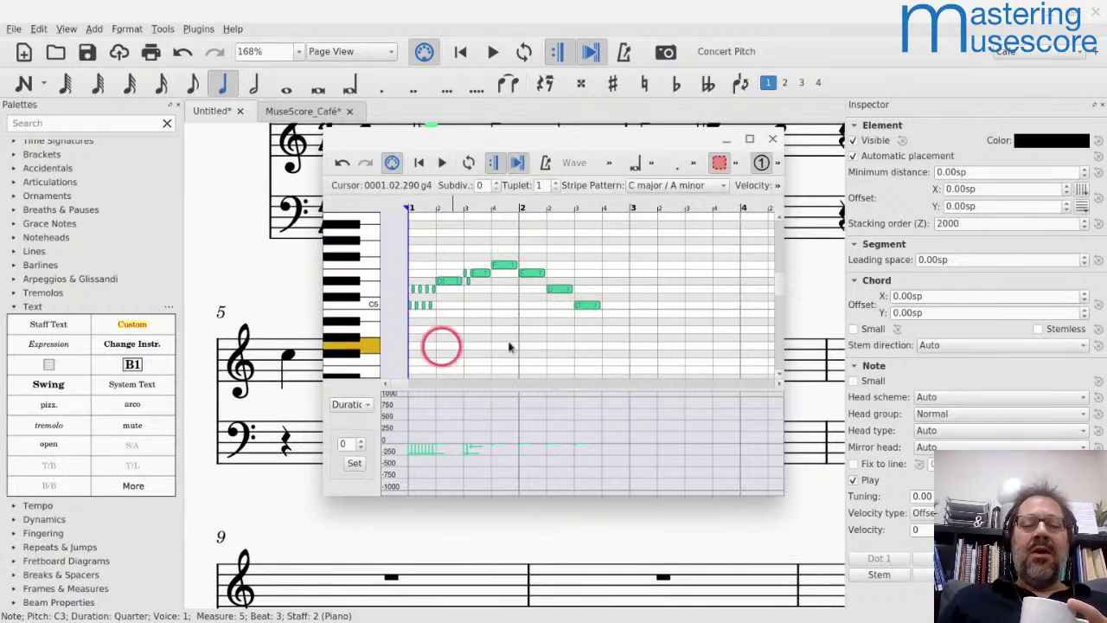
click(552, 317)
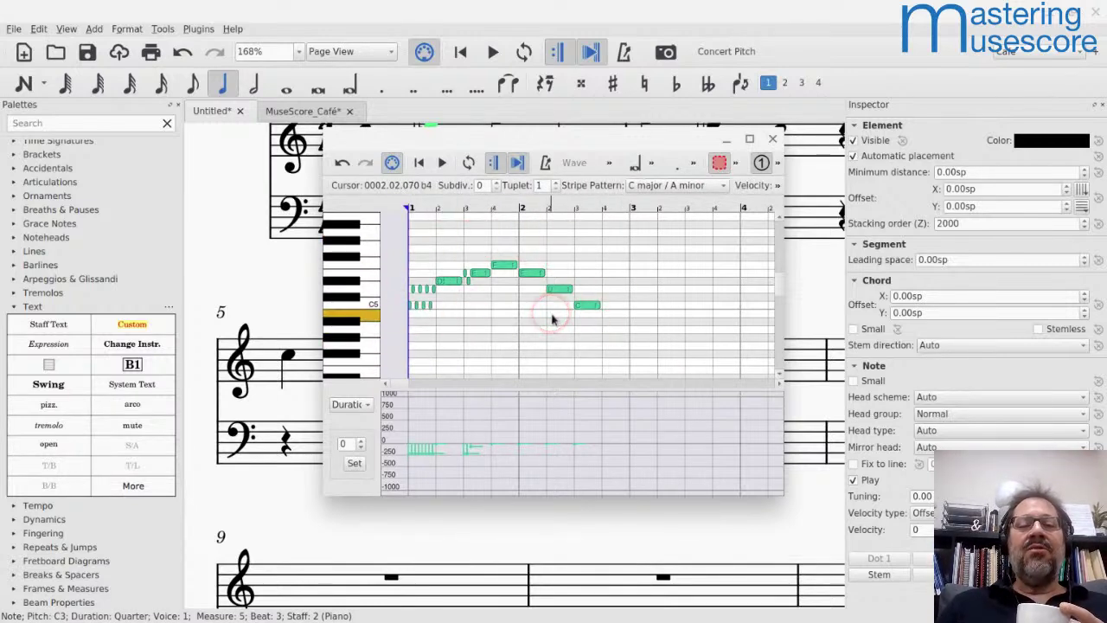
click(470, 261)
click(746, 274)
click(480, 318)
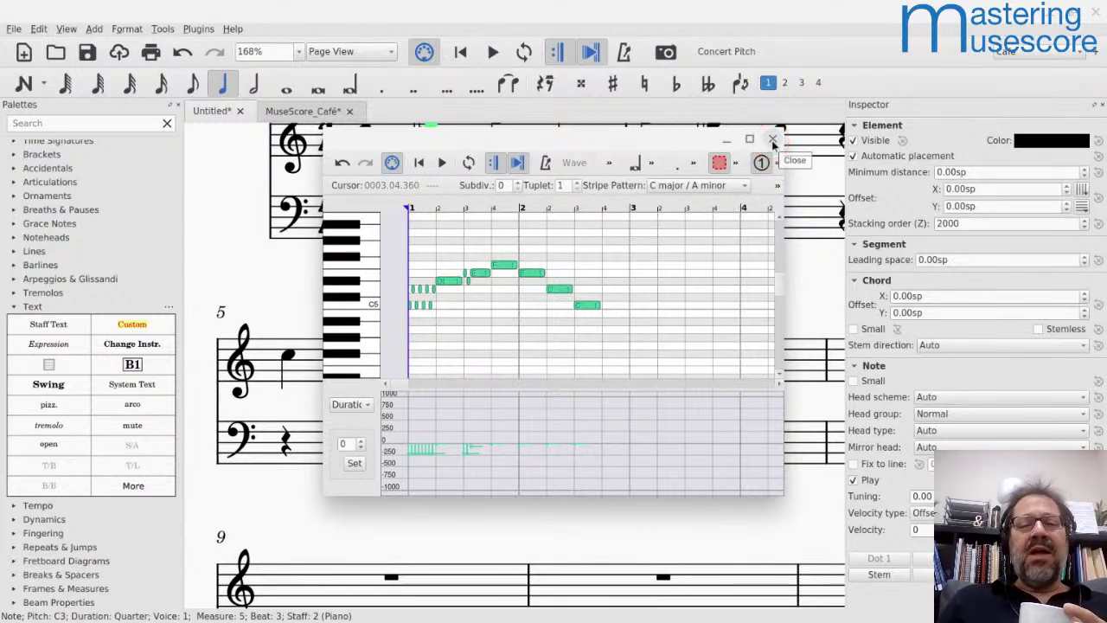
click(773, 141)
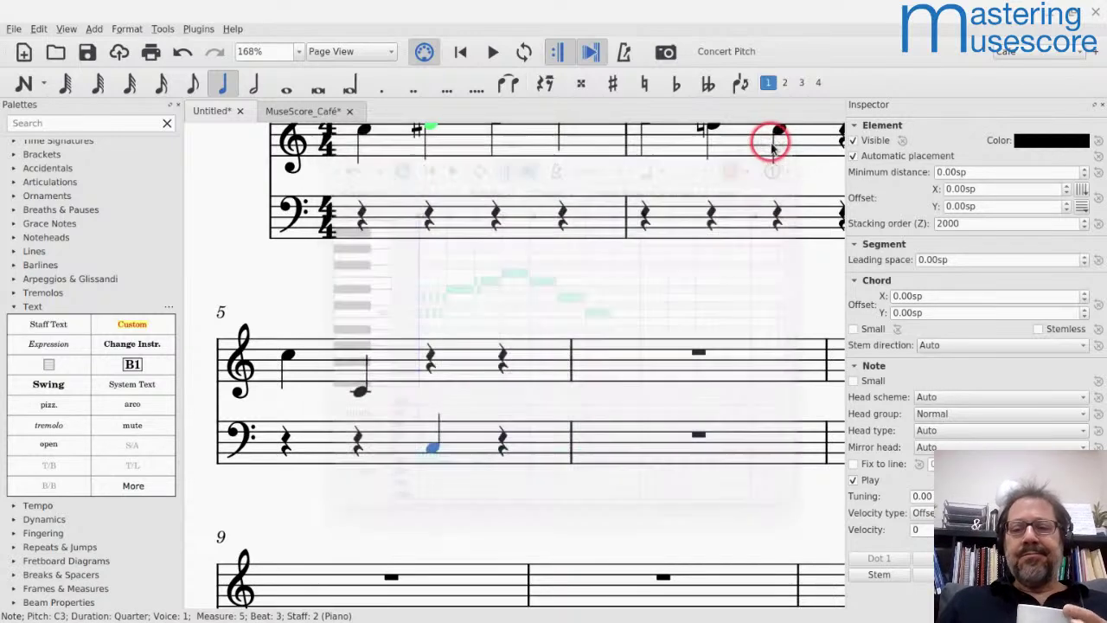
Step: Add a Drumset from the Percussion - Unpitched instruments to the score, above the piano
click(323, 369)
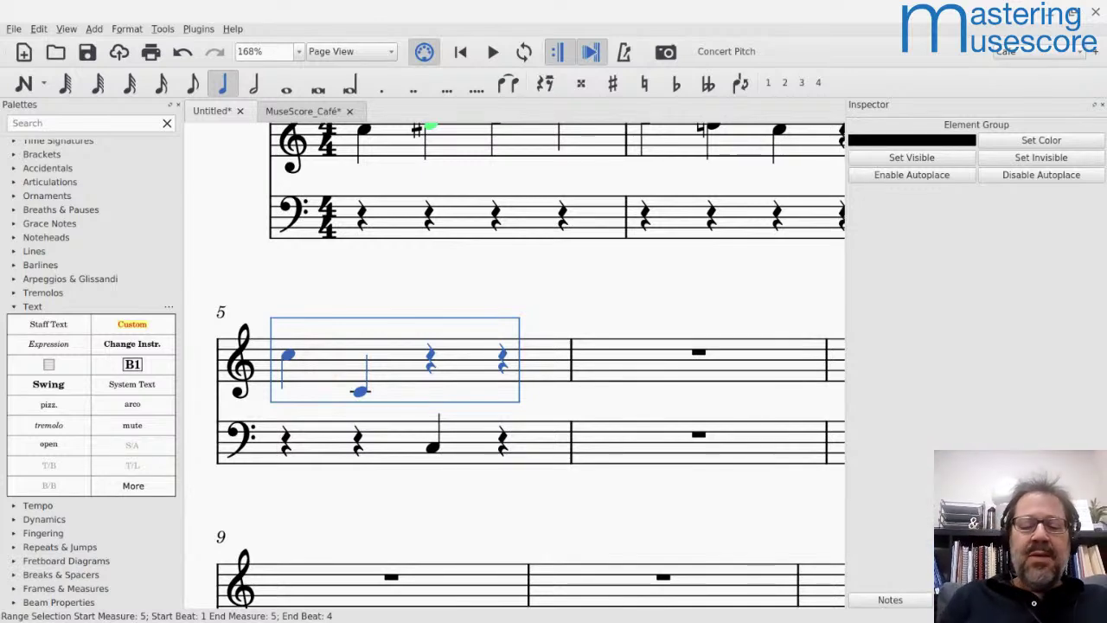
click(65, 29)
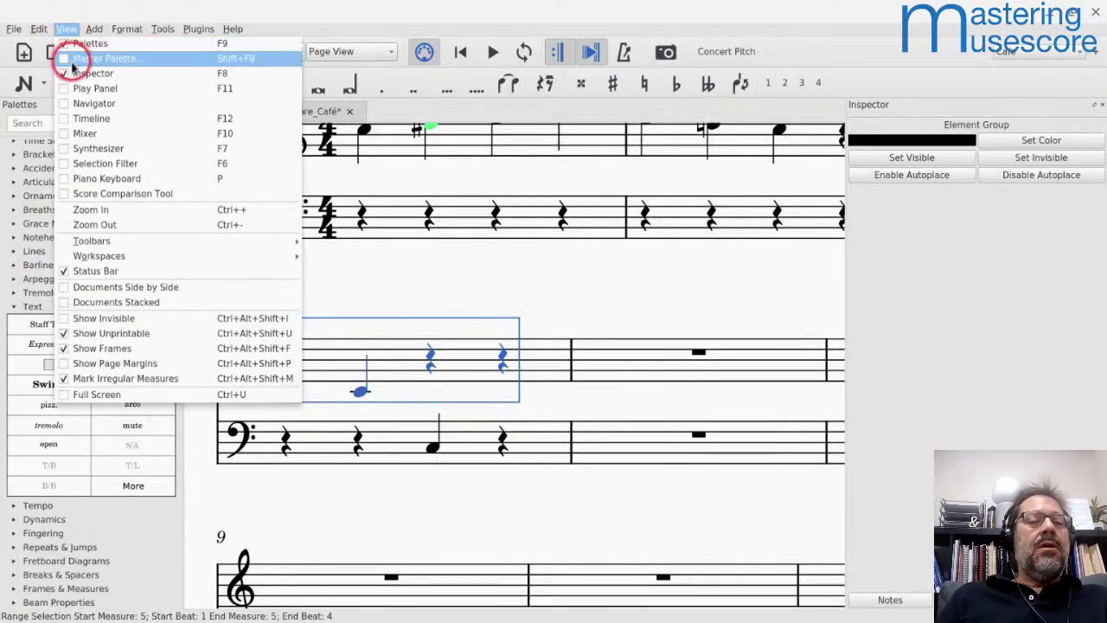
mouse_move(40, 31)
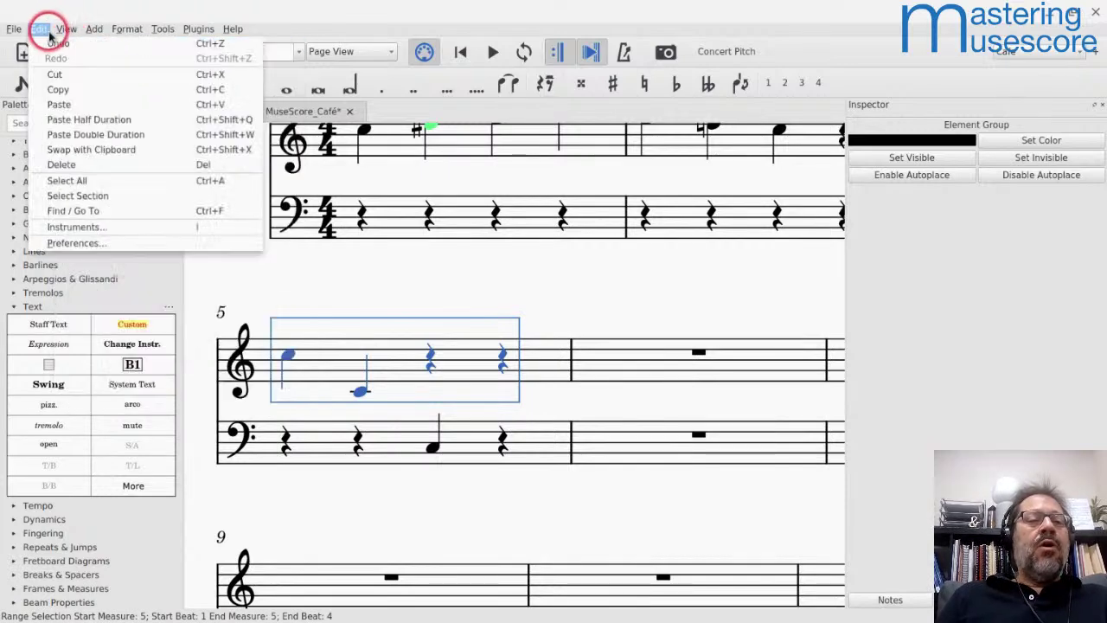
click(52, 227)
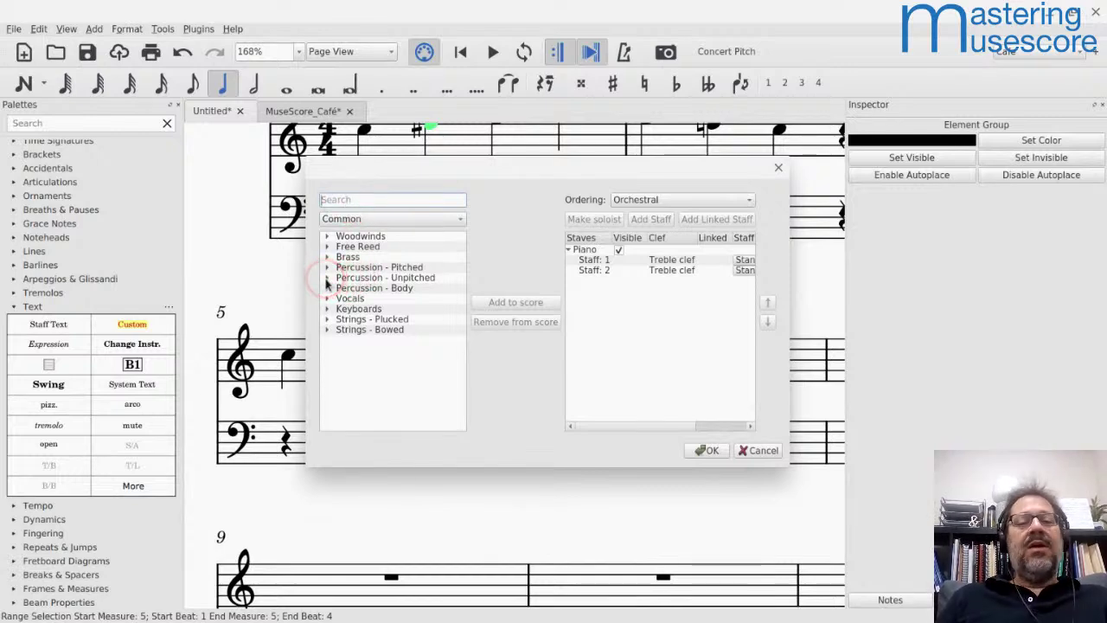
click(327, 277)
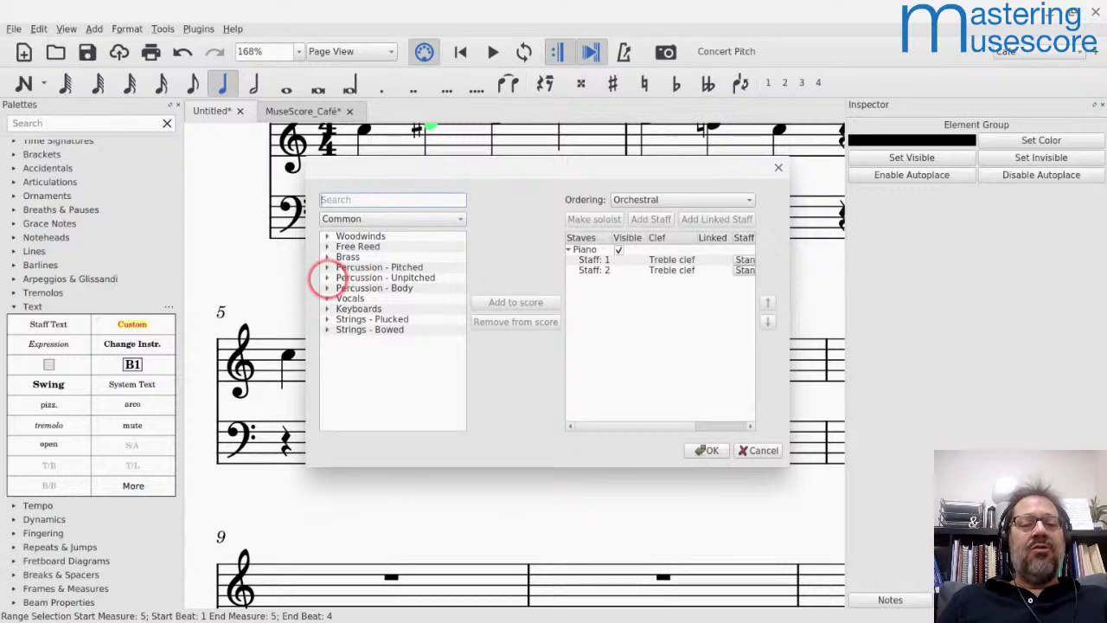
click(356, 289)
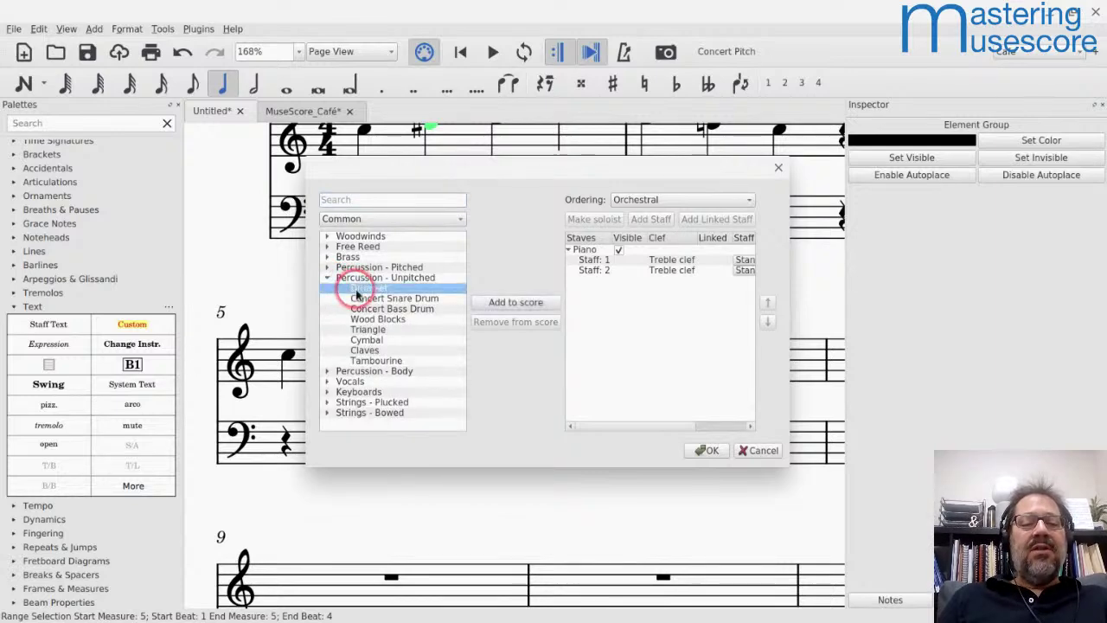
double_click(356, 291)
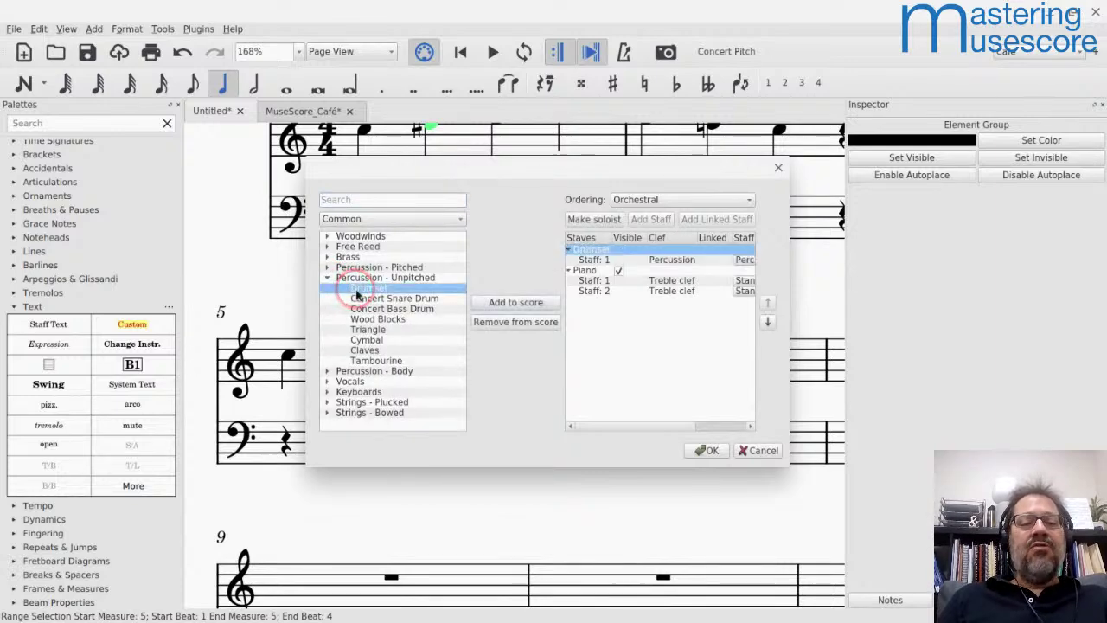
click(723, 462)
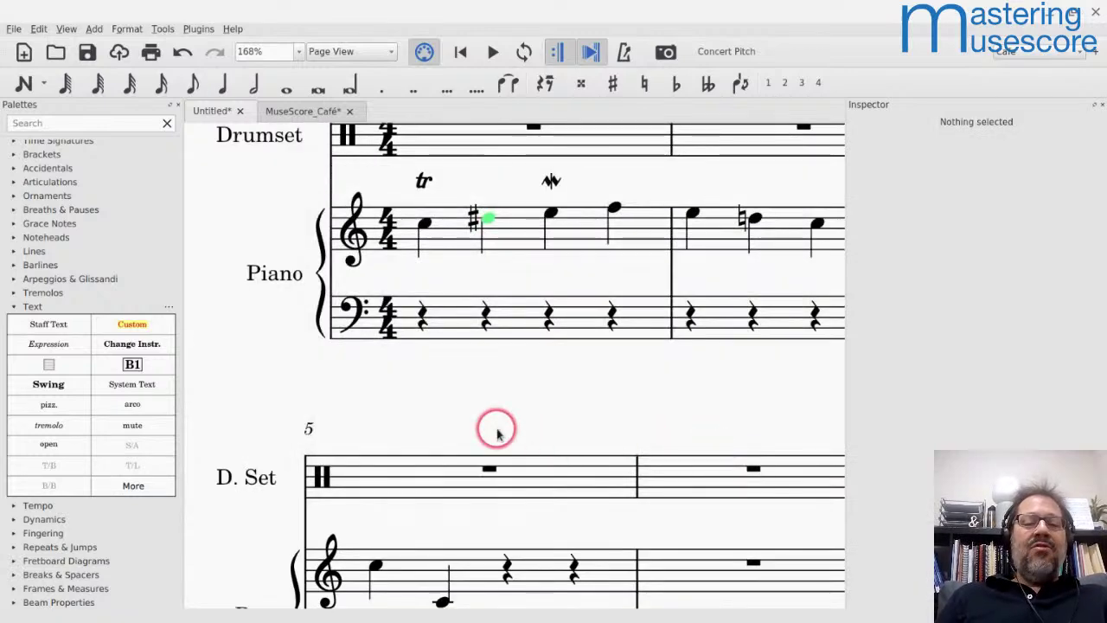
Step: Enter three quarter-note acoustic snare hits on beats 1 to 3 of measure 5 in the drumset staff
scroll(497, 432, down, 2)
click(416, 401)
key(n)
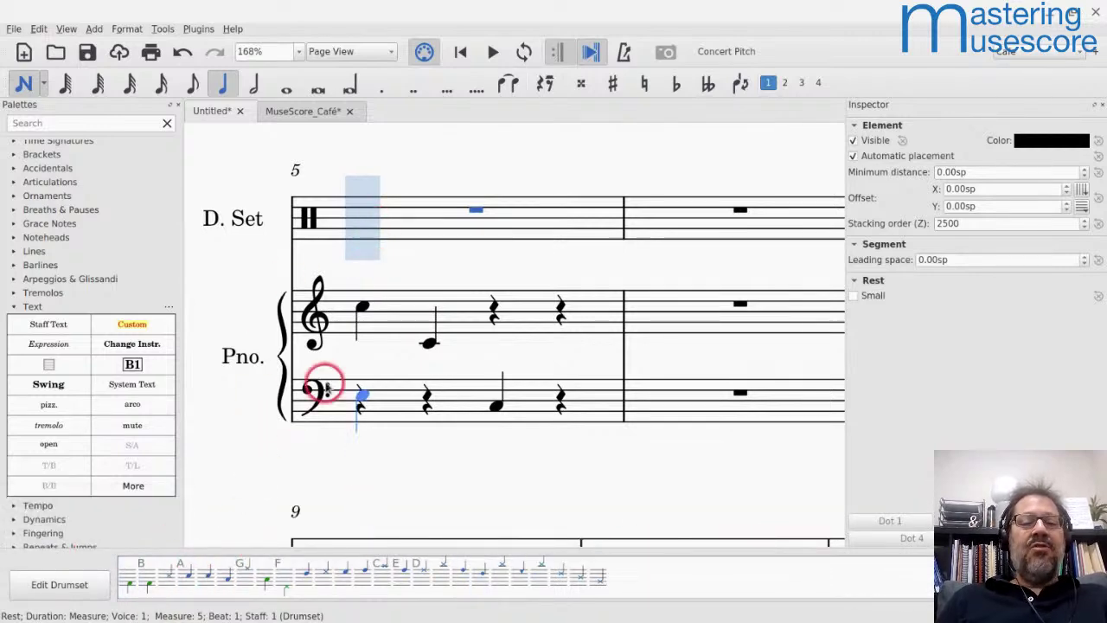
key(a)
key(a)
key(a)
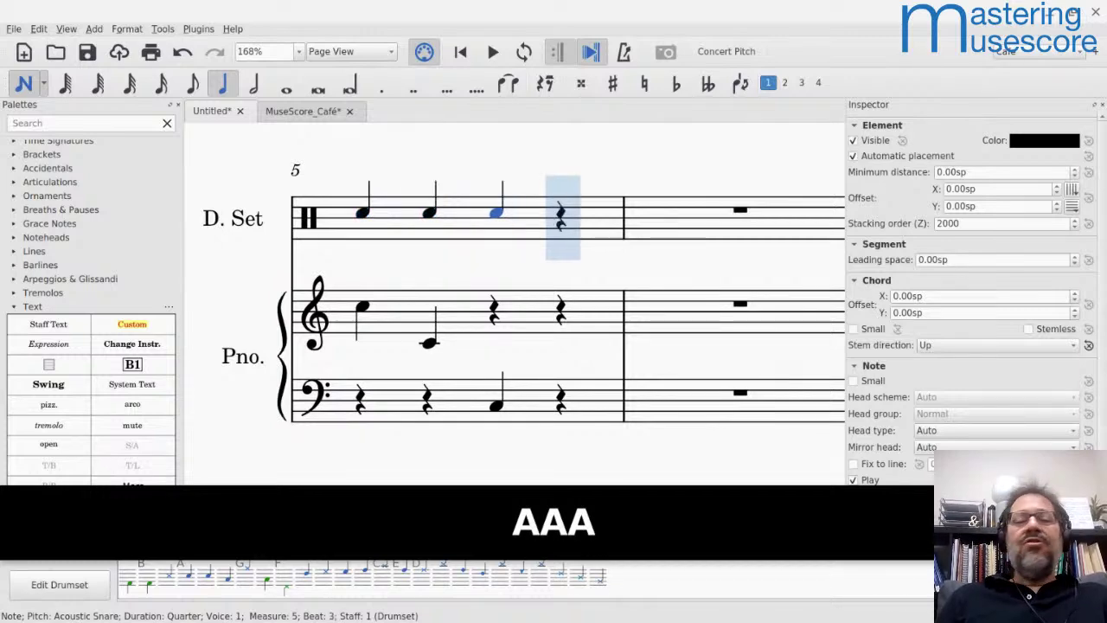
key(Escape)
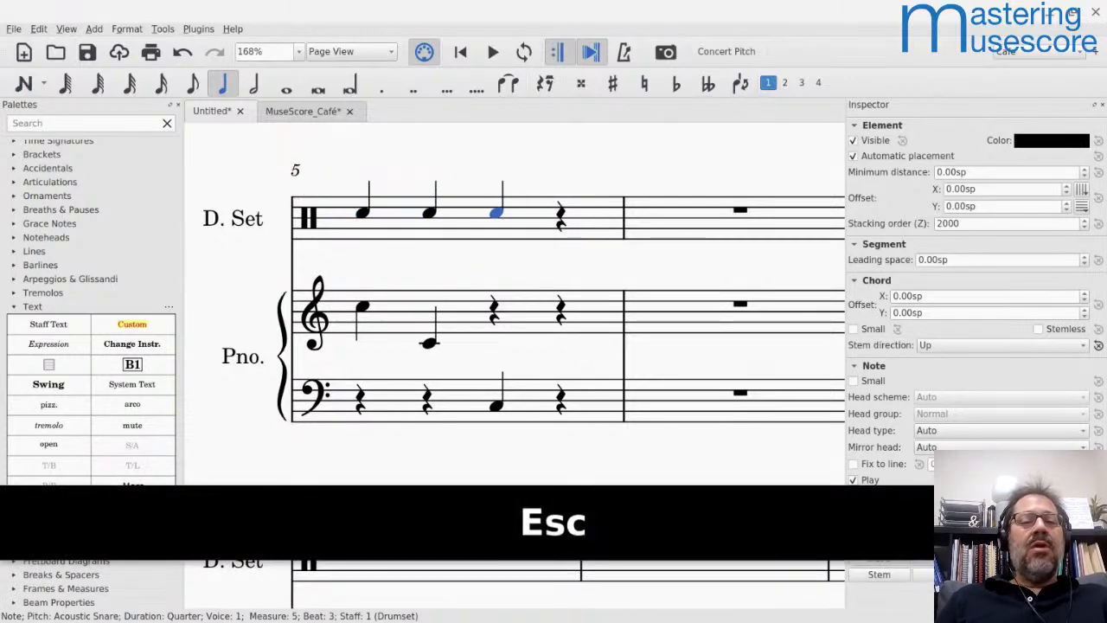
click(392, 223)
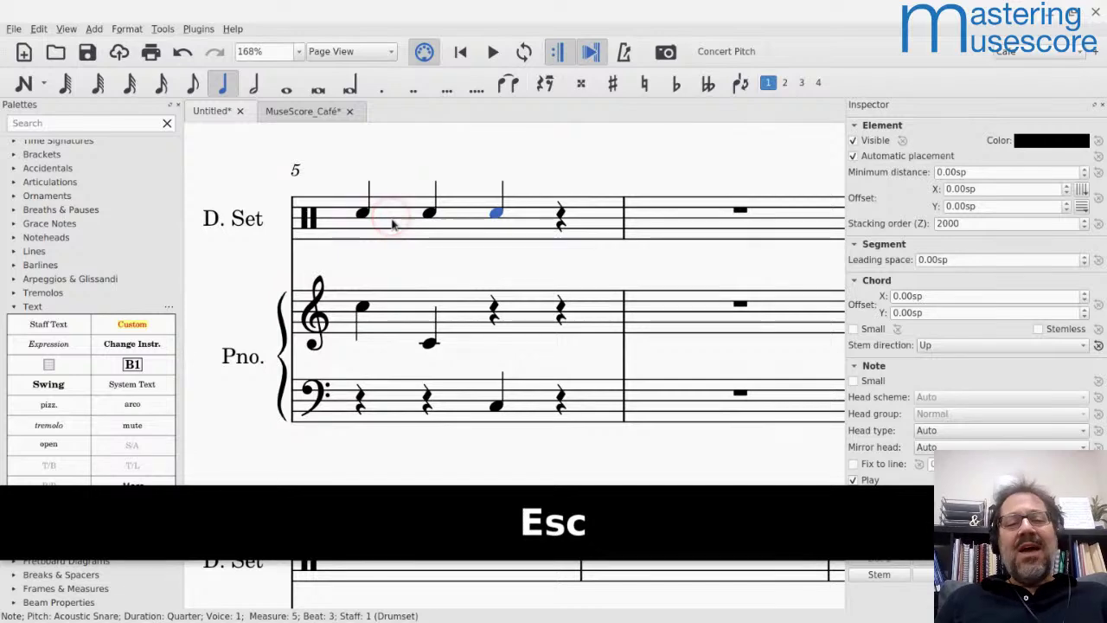
click(364, 216)
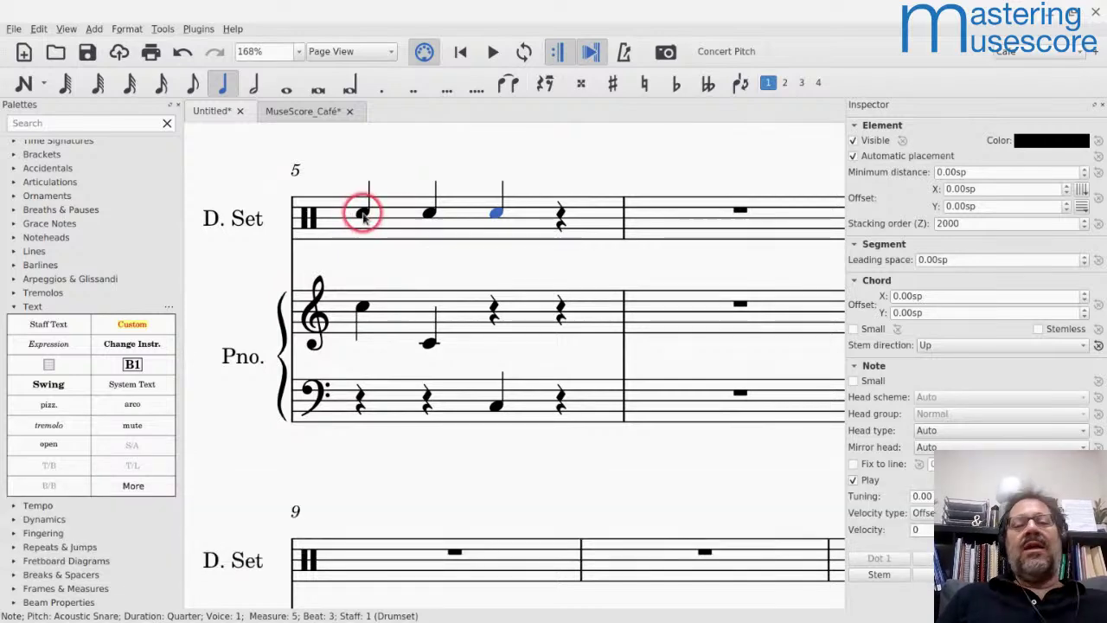
drag(366, 219, 394, 218)
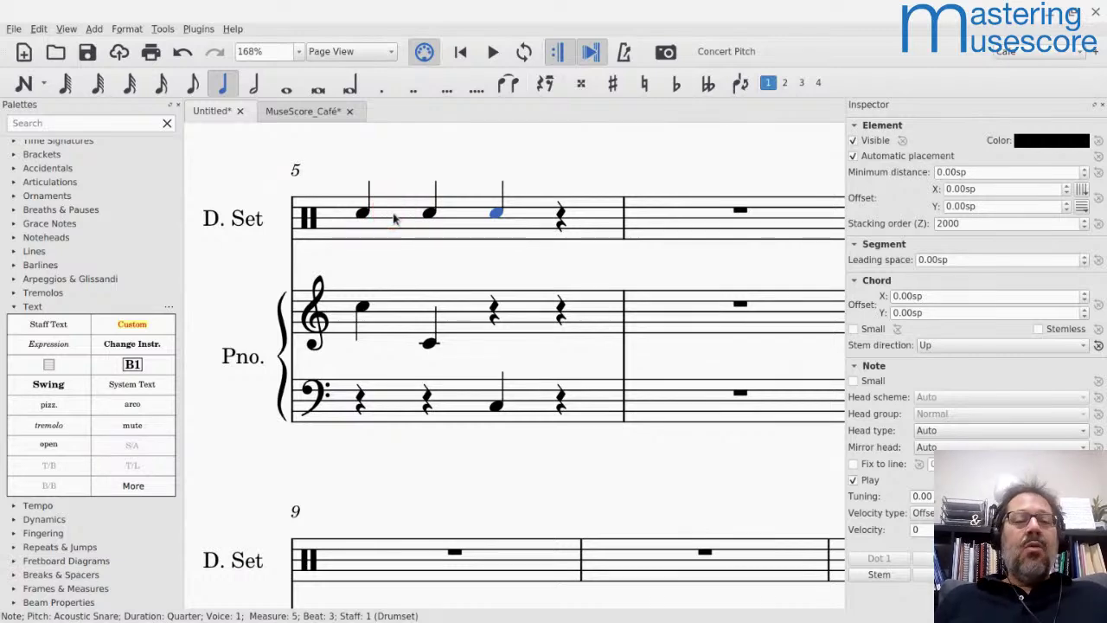
Step: Open the drumset staff's drumset for editing and widen the dialog so the full instrument names are readable
right_click(394, 213)
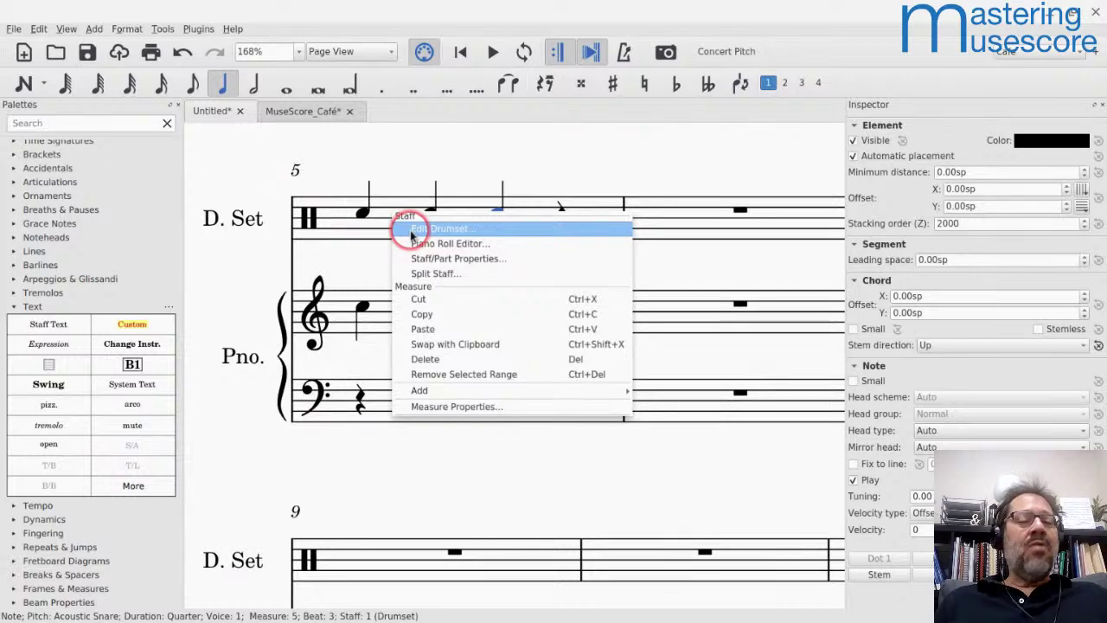
click(413, 230)
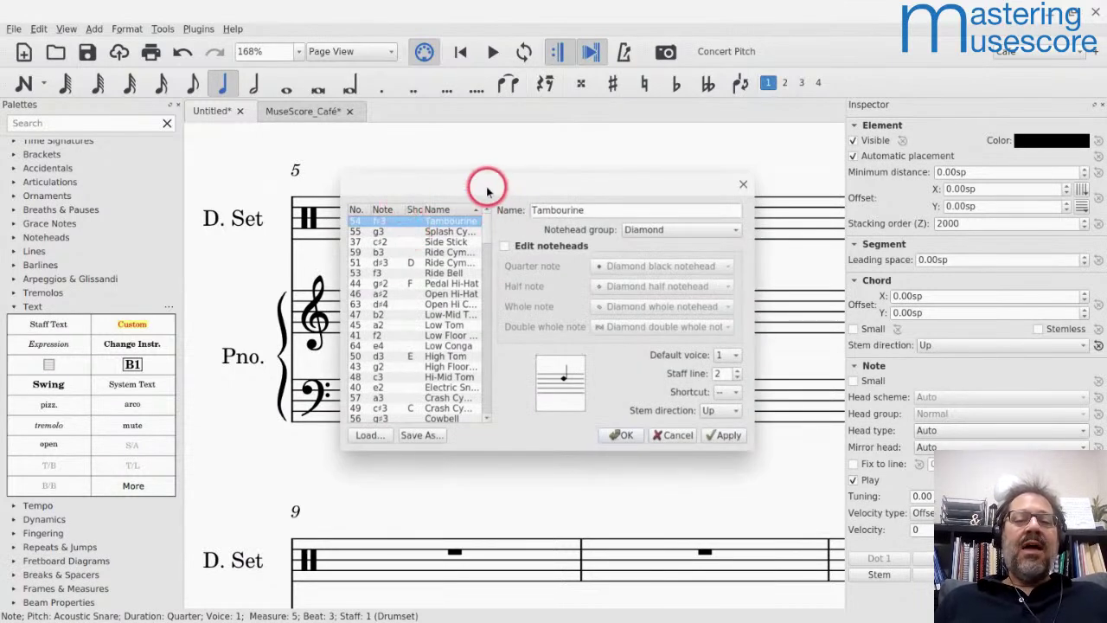
drag(485, 181, 615, 128)
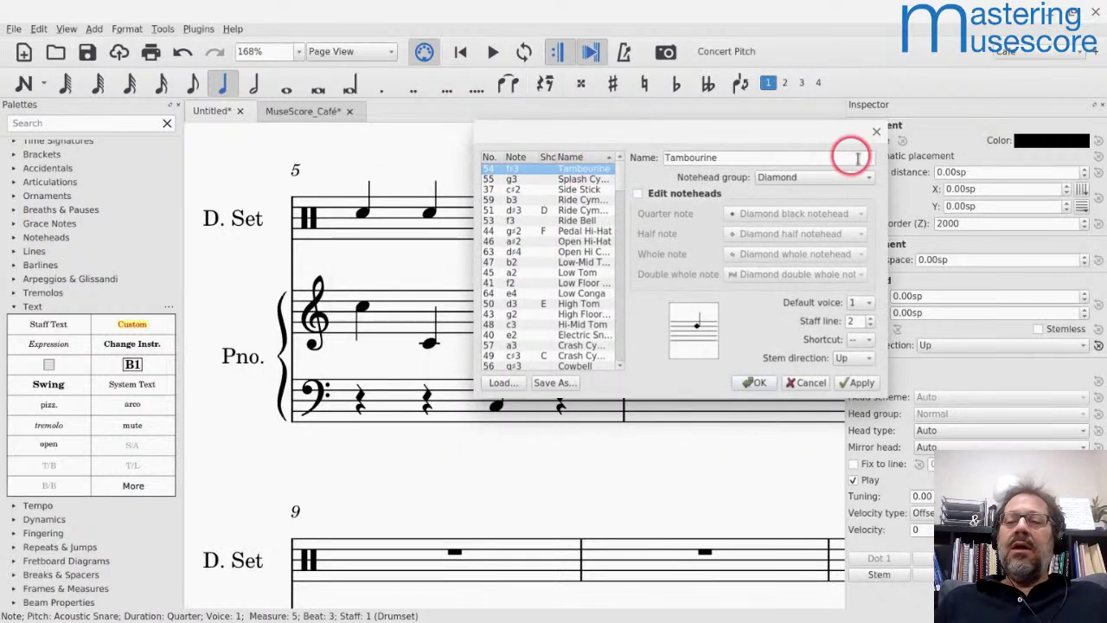
drag(891, 177, 959, 191)
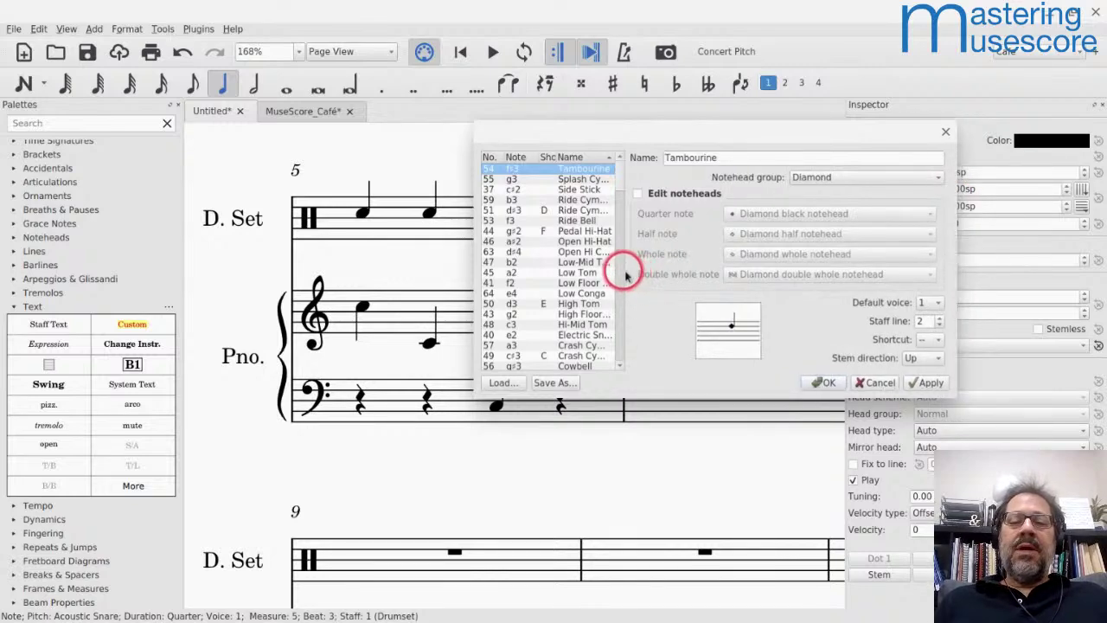
scroll(579, 252, down, 3)
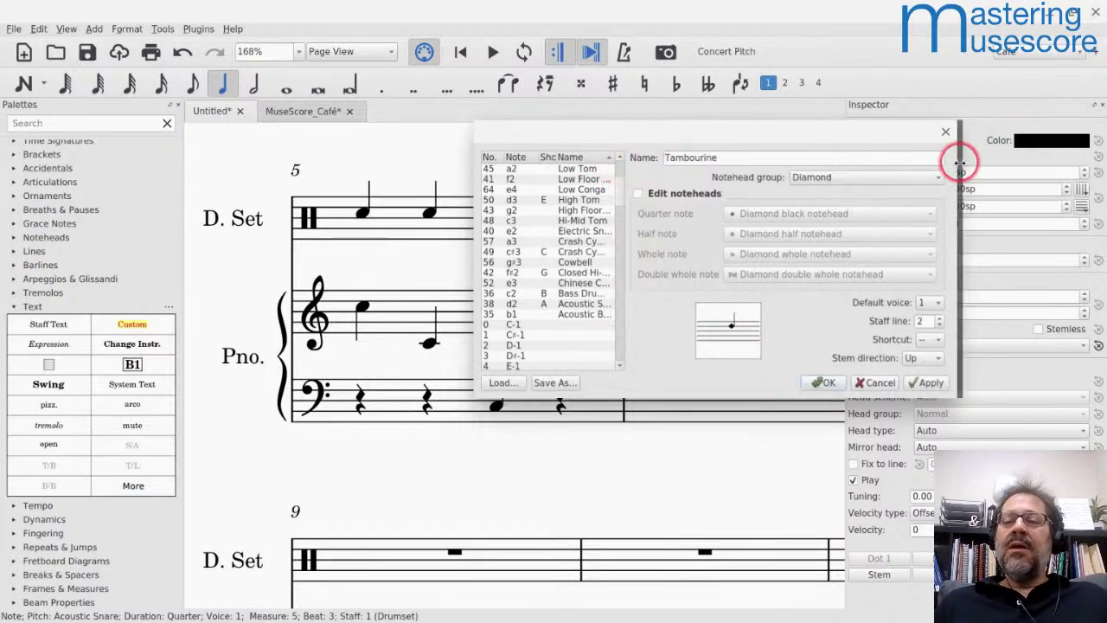
drag(960, 163, 1087, 156)
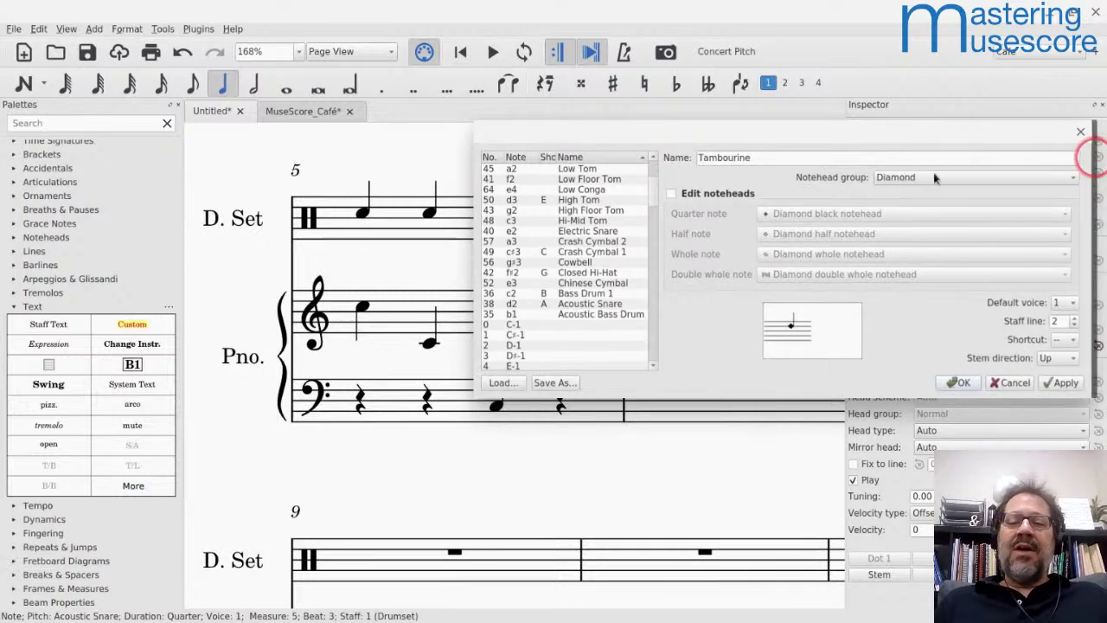
Step: Rename the Acoustic Snare entry to Snare and set its notehead group to Cross
click(548, 305)
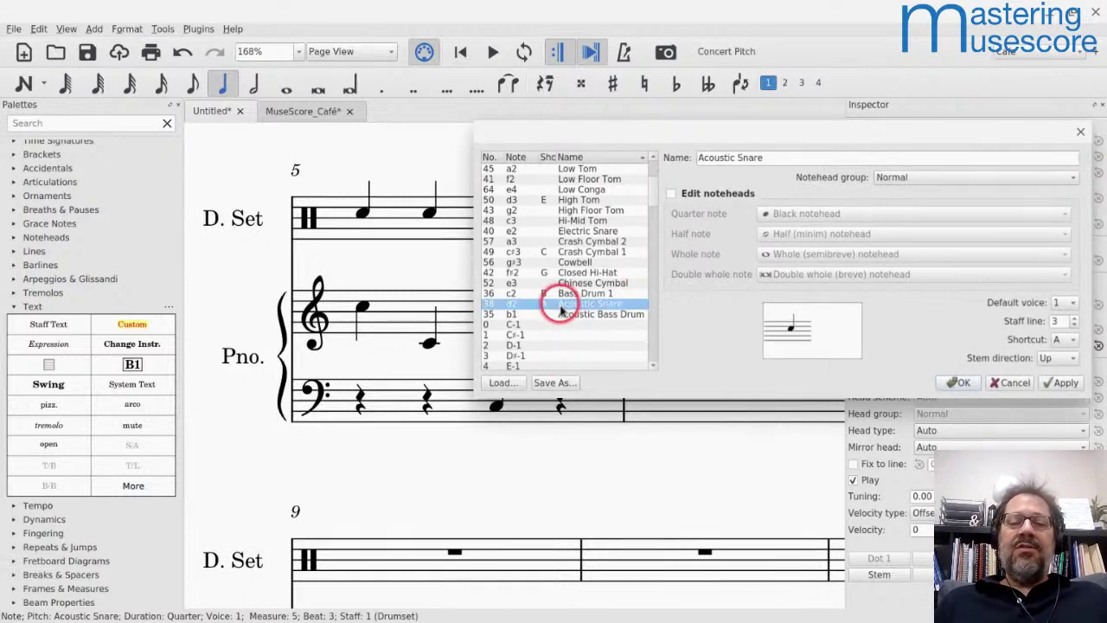
click(823, 158)
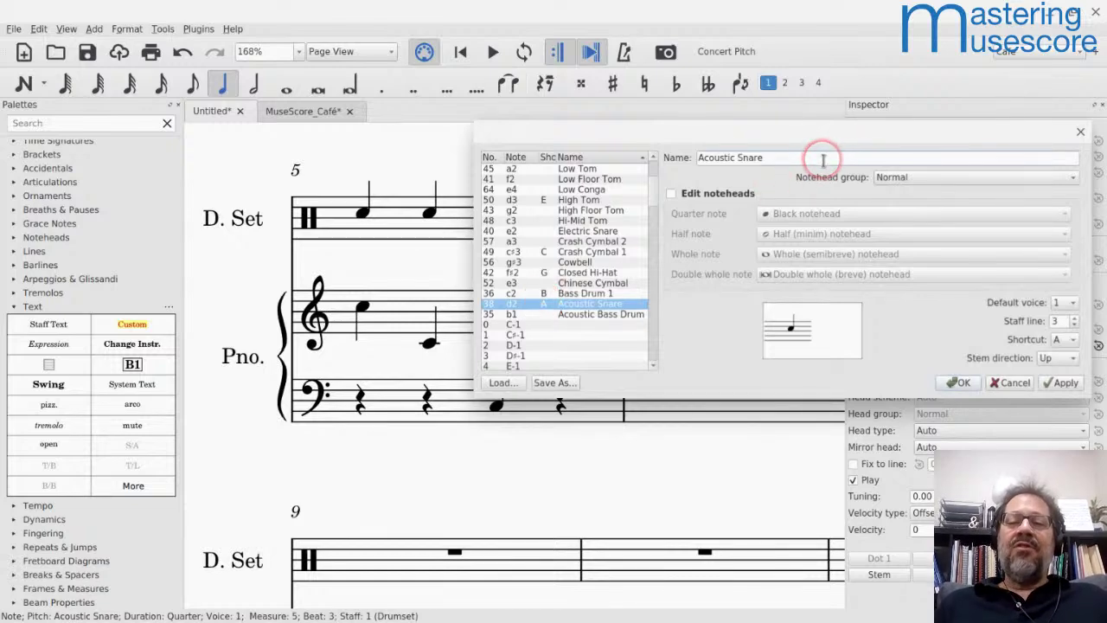
key(Home)
key(ctrl+shift+Right)
key(BackSpace)
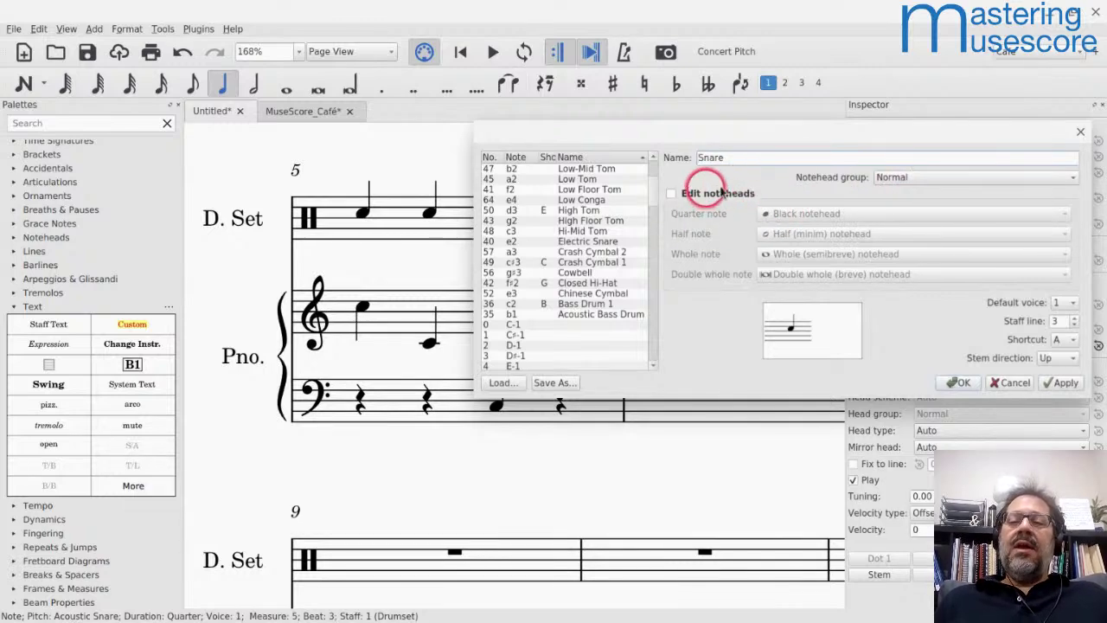
click(887, 178)
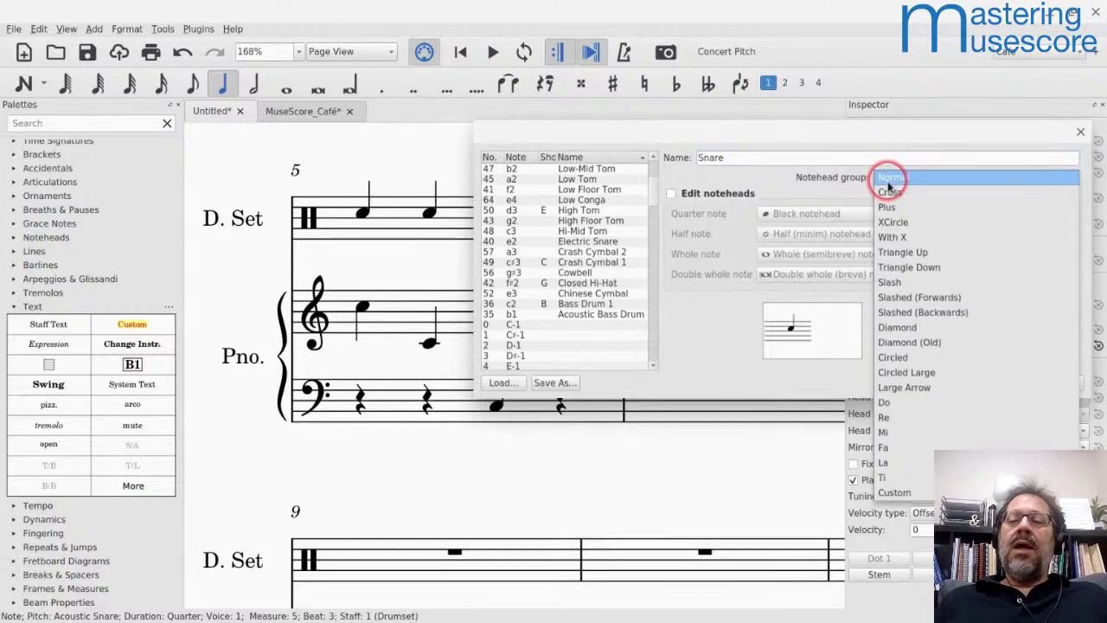
click(887, 197)
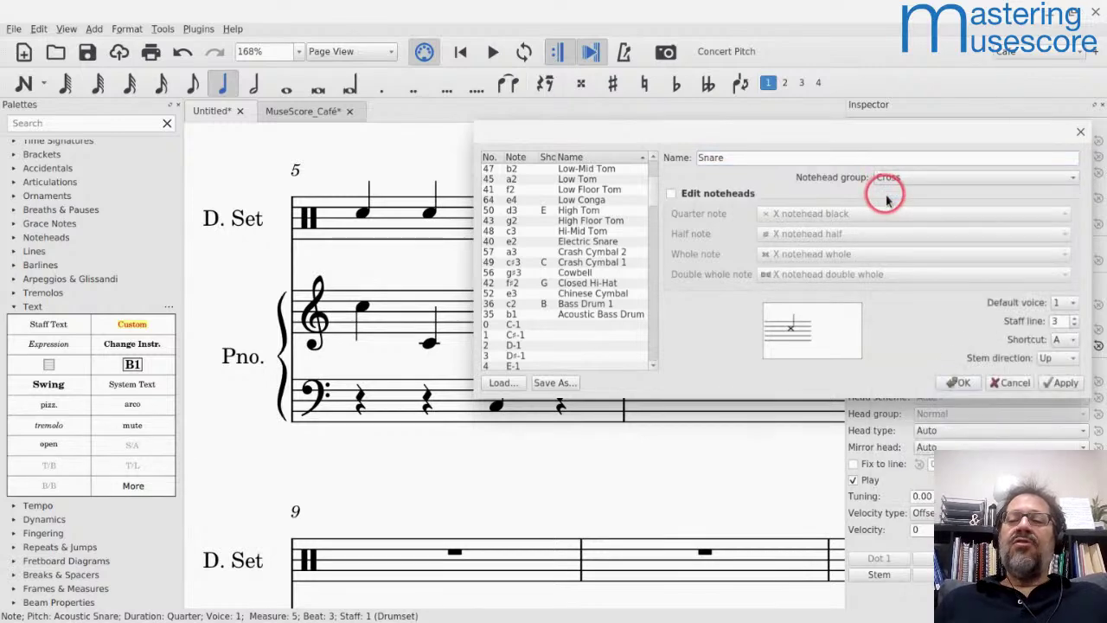
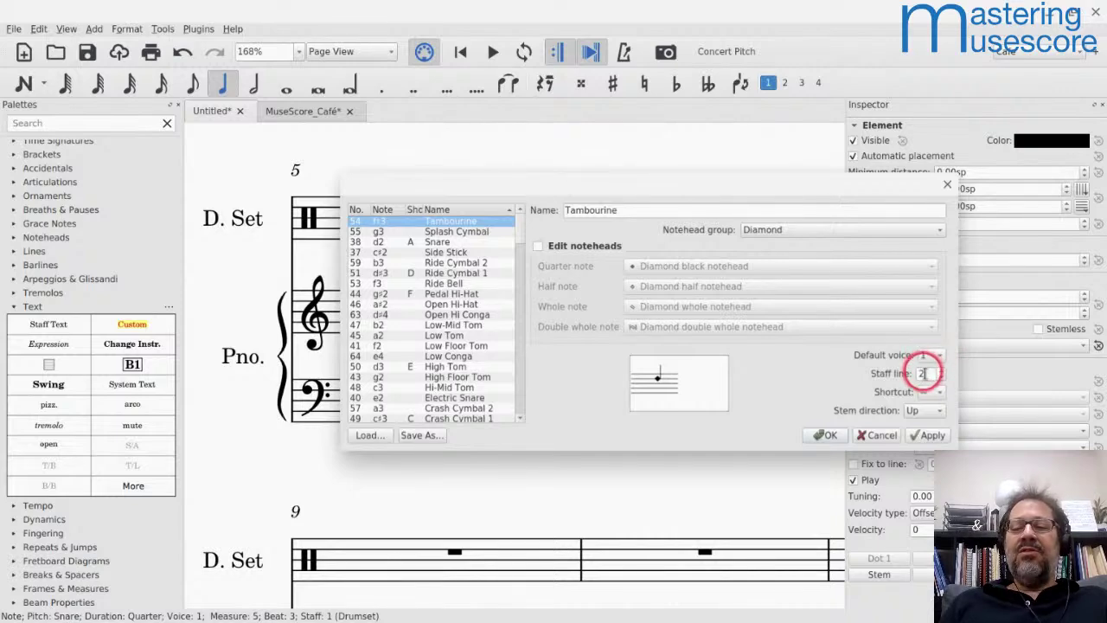
Step: Examine the drumset's shortcut setting and the Splash Cymbal and Side Stick definitions, and close the editor without changes
click(925, 395)
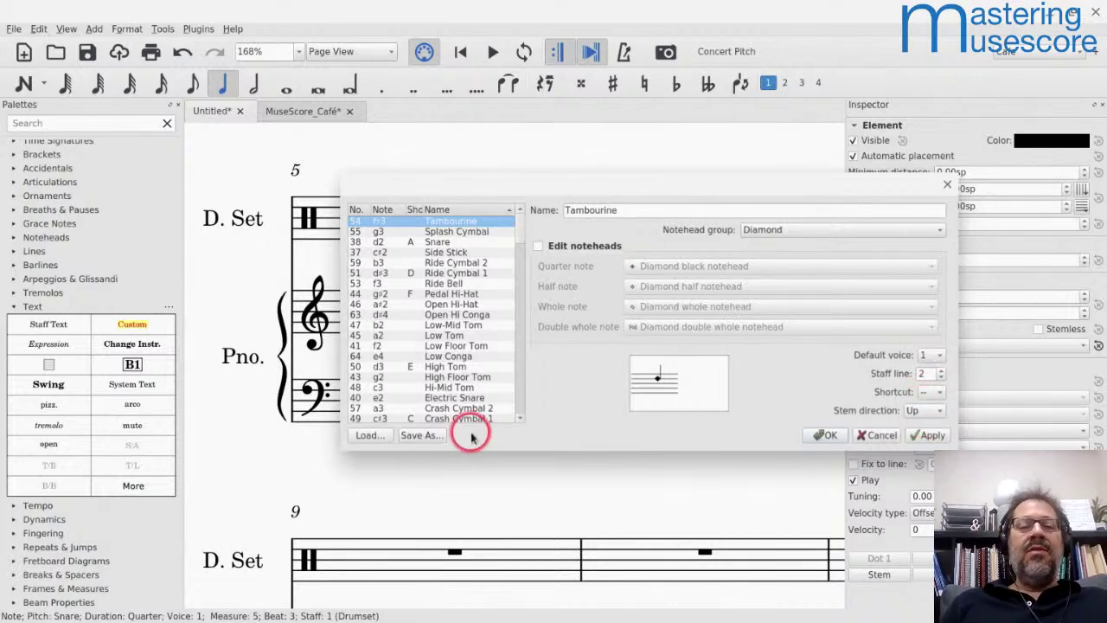
click(443, 232)
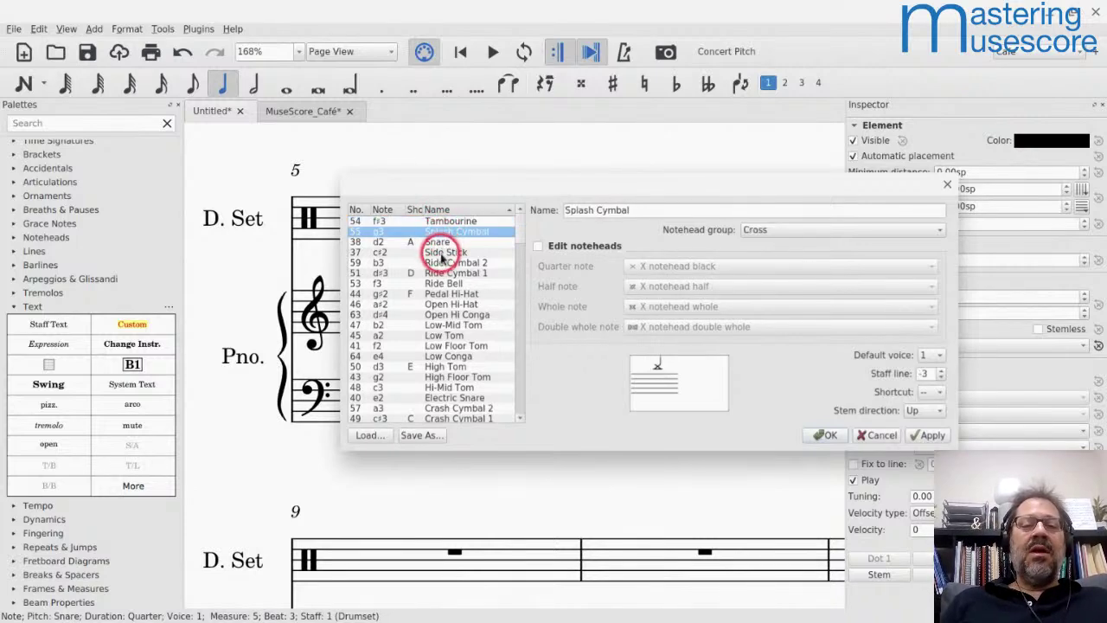
click(442, 252)
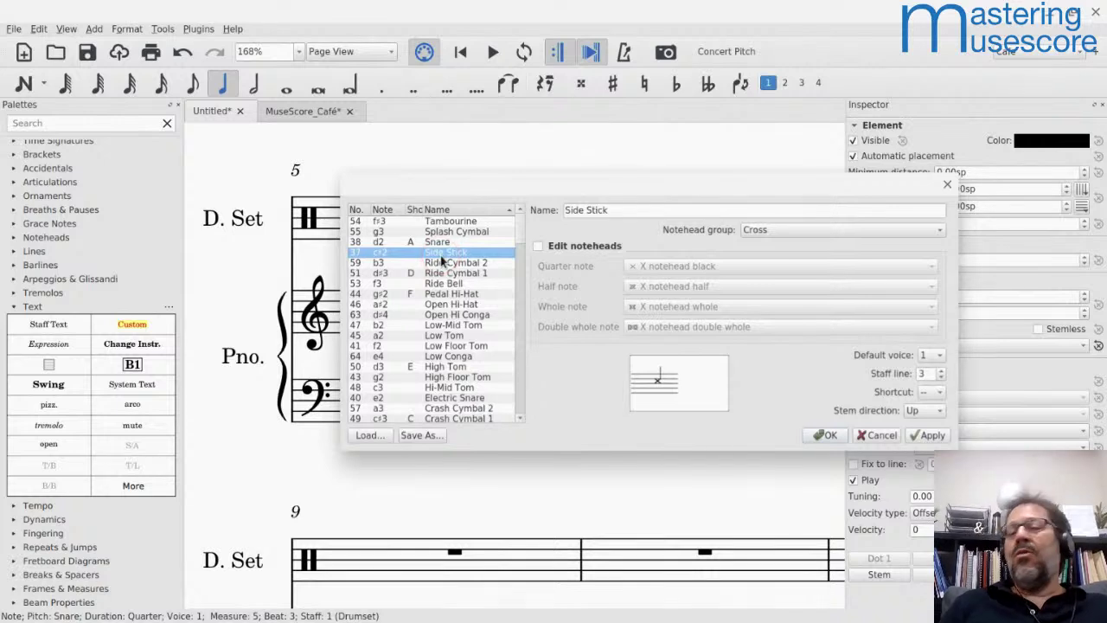
click(861, 436)
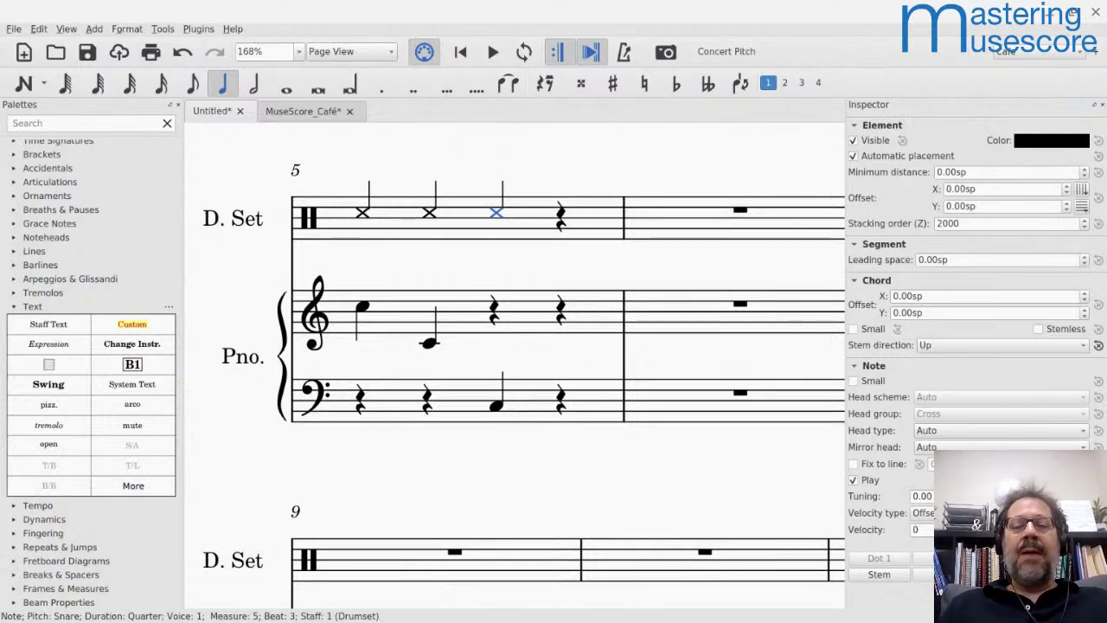
right_click(390, 218)
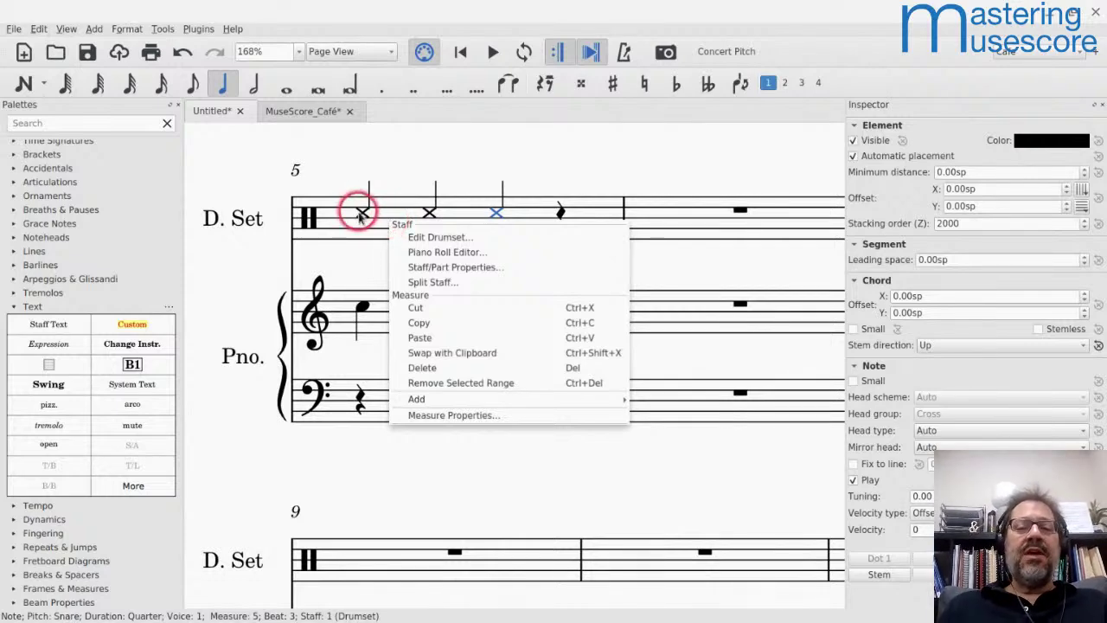
click(356, 277)
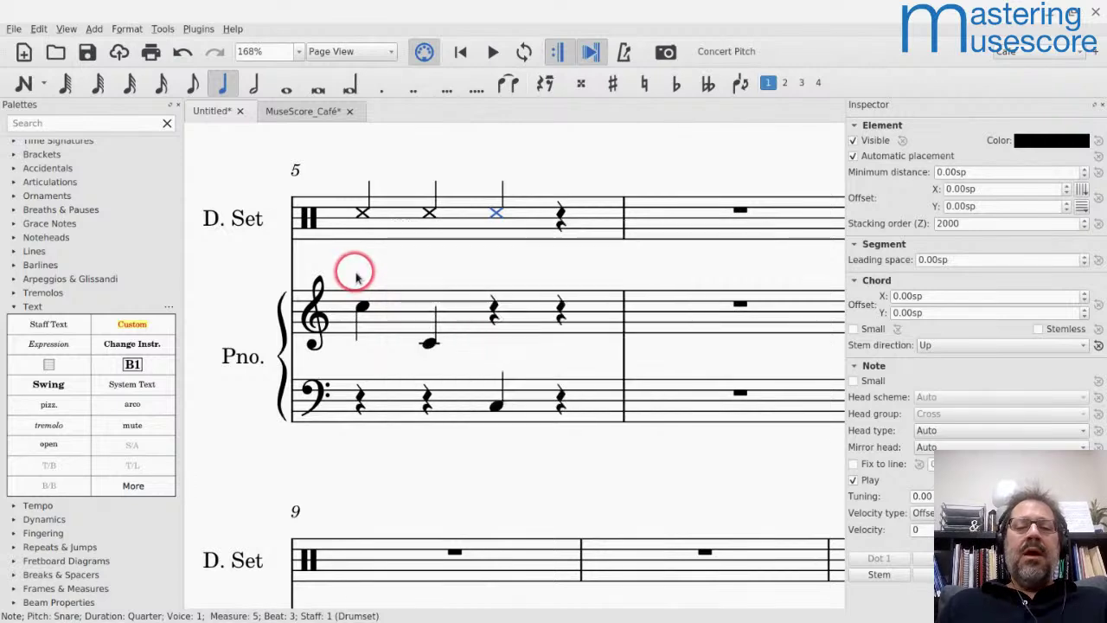
Step: Select all elements similar to the first piano note in measure 1, and clear the selection
scroll(441, 281, up, 4)
scroll(444, 288, down, 5)
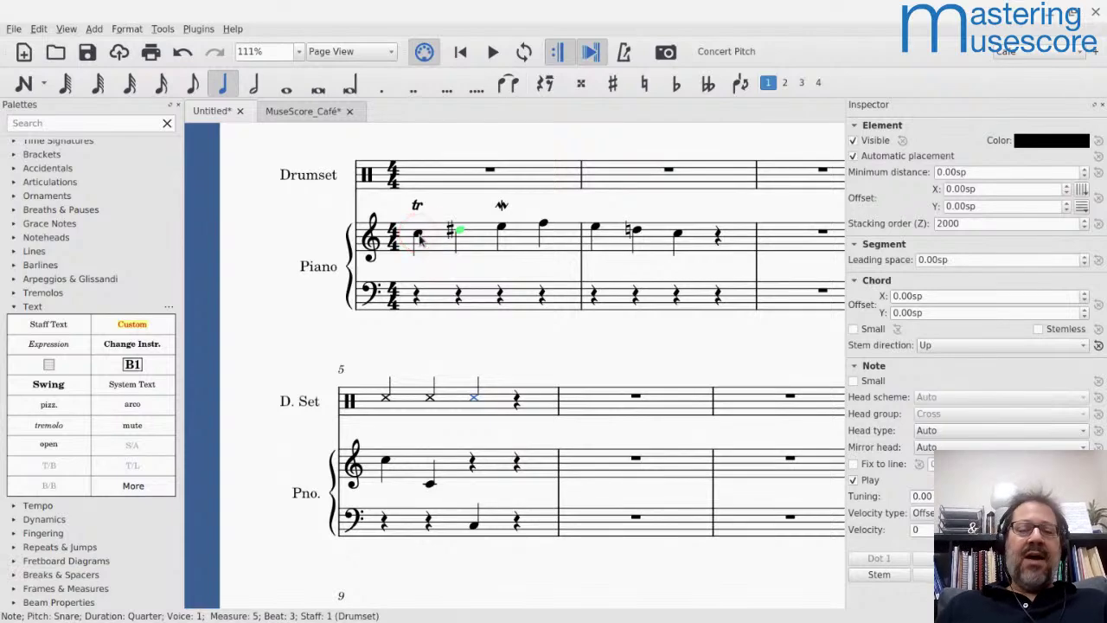
right_click(419, 235)
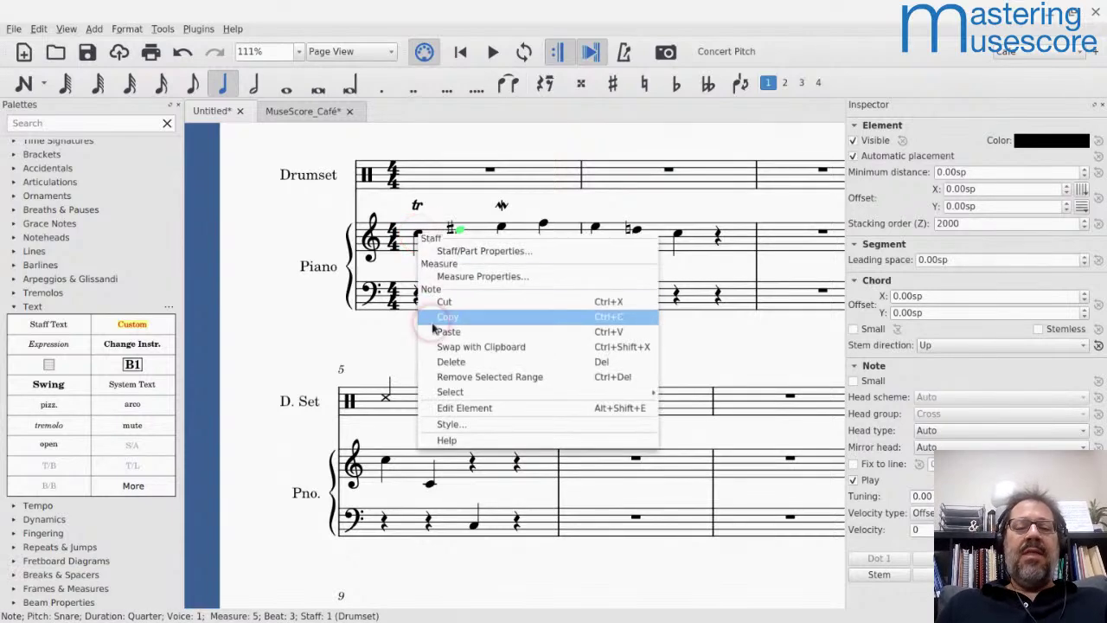
mouse_move(435, 392)
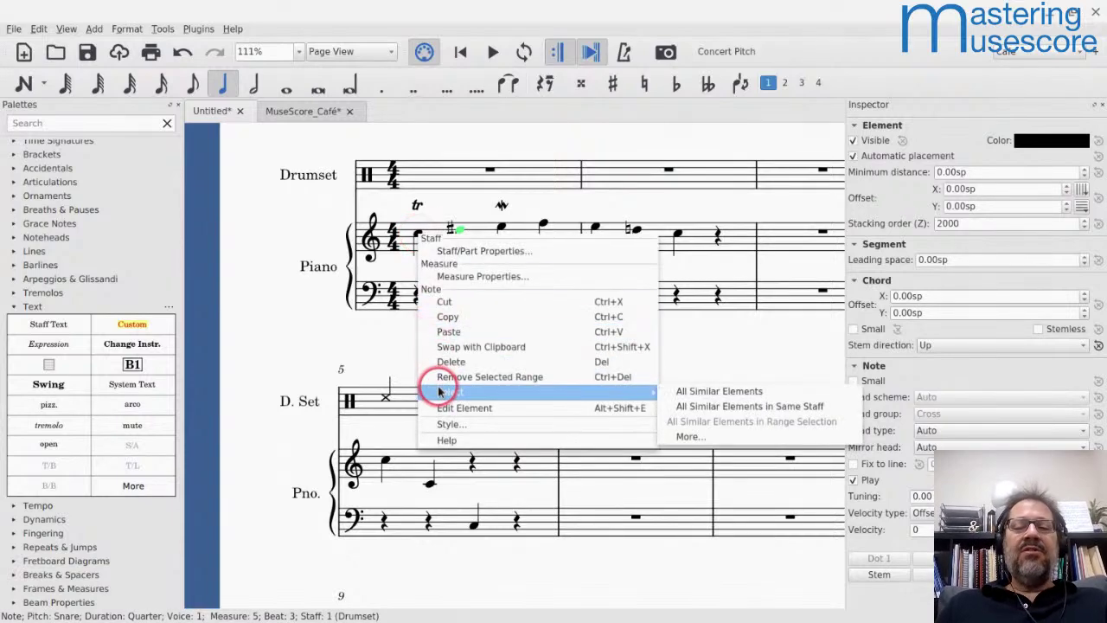
click(704, 394)
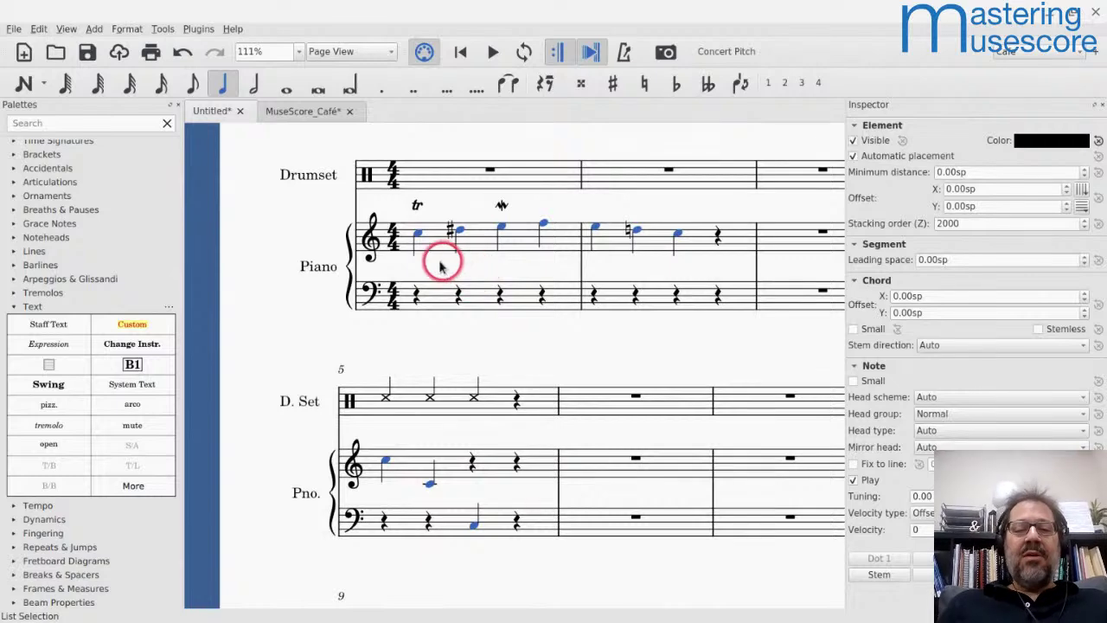
key(Escape)
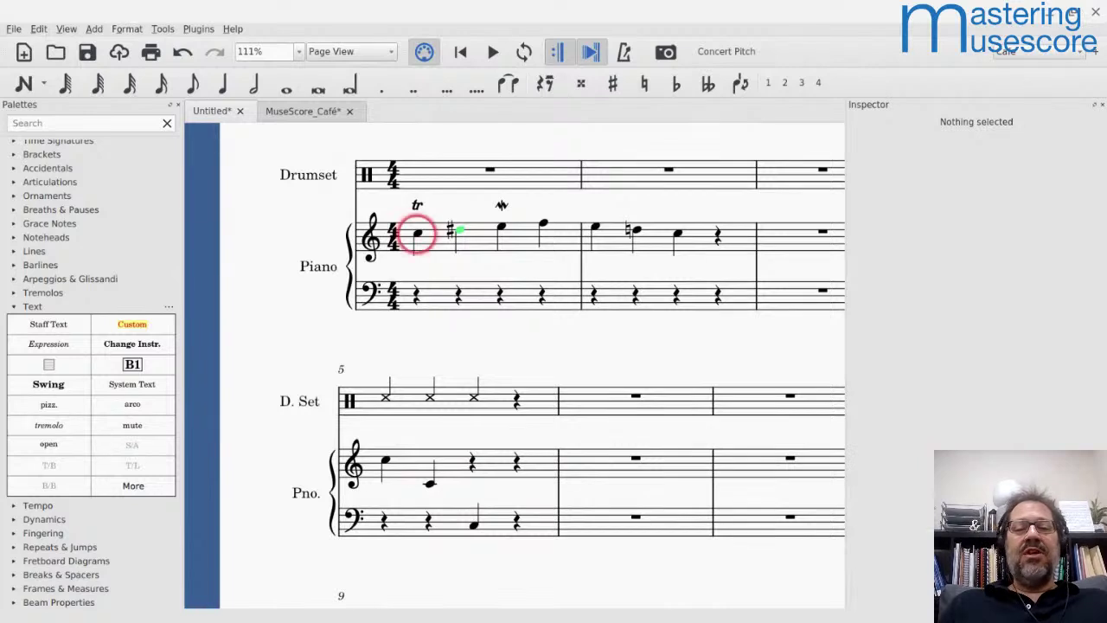
Step: Select all notes sharing the quarter duration and note name C of the first piano note in measure 1
right_click(417, 234)
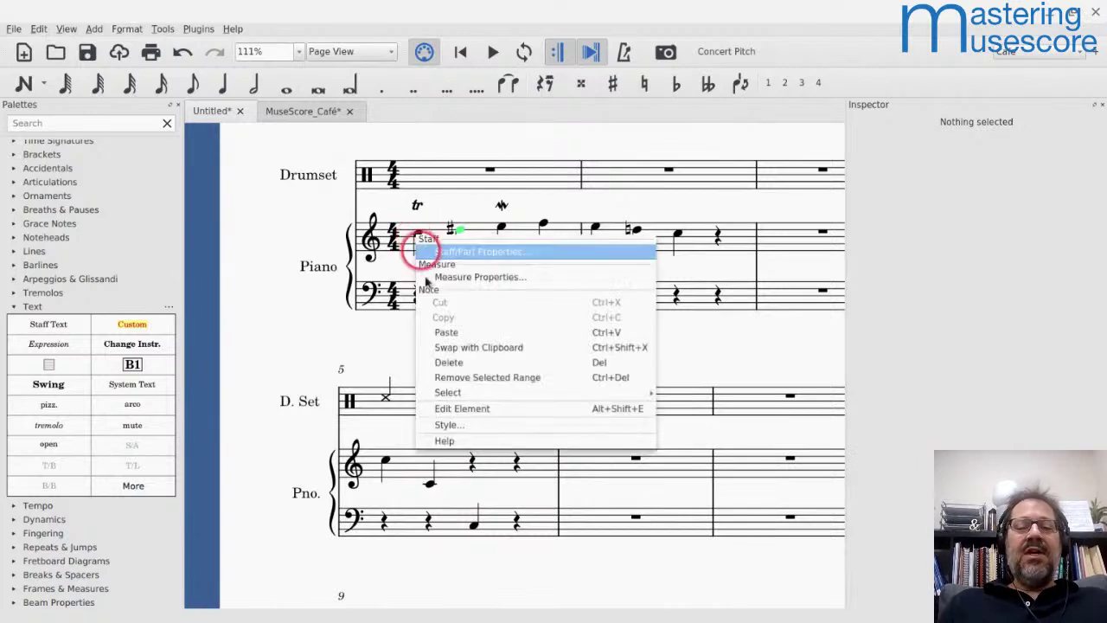
mouse_move(468, 396)
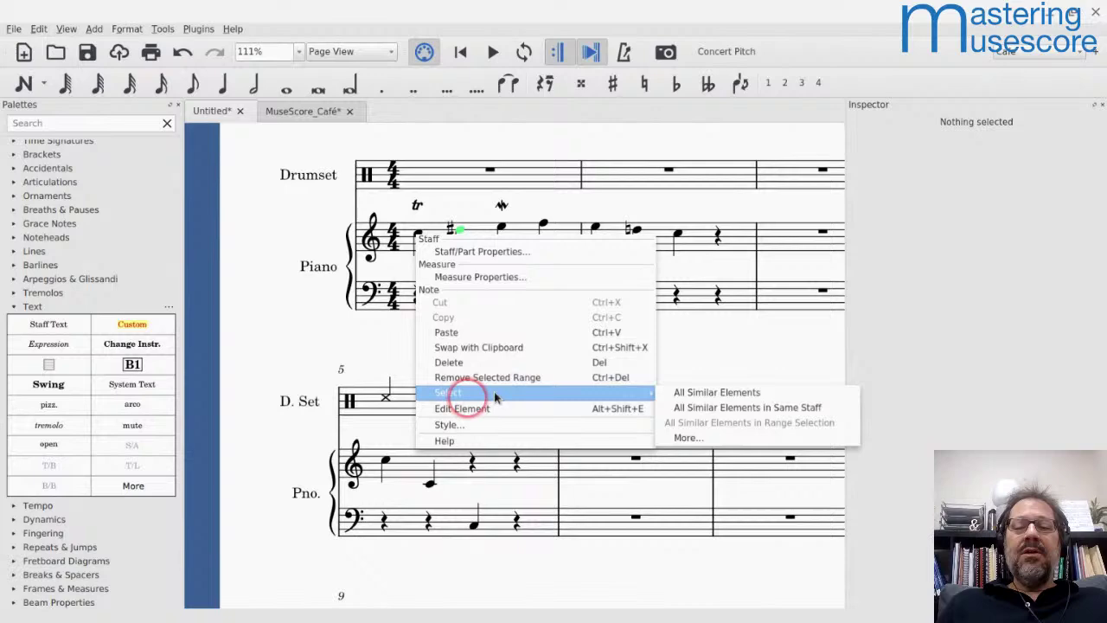
click(694, 441)
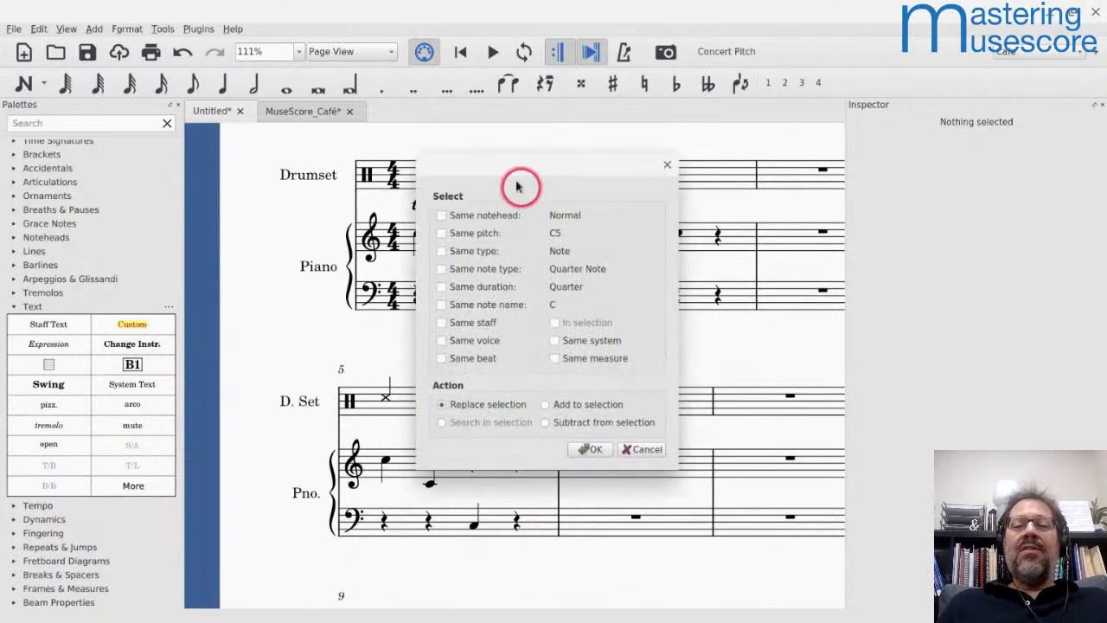
drag(502, 167, 591, 140)
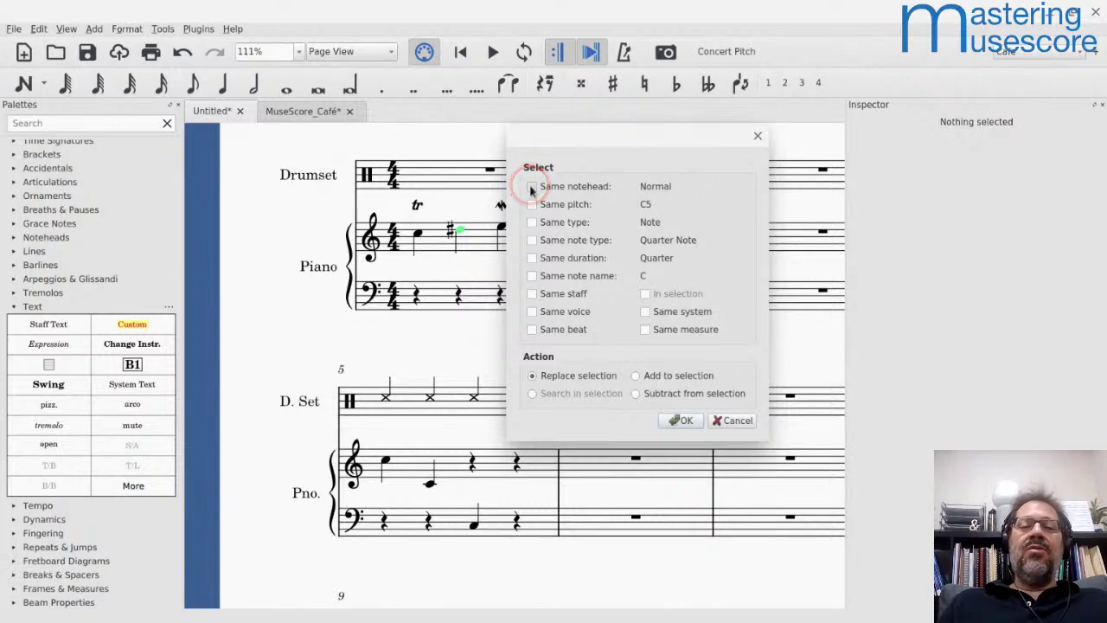
click(532, 204)
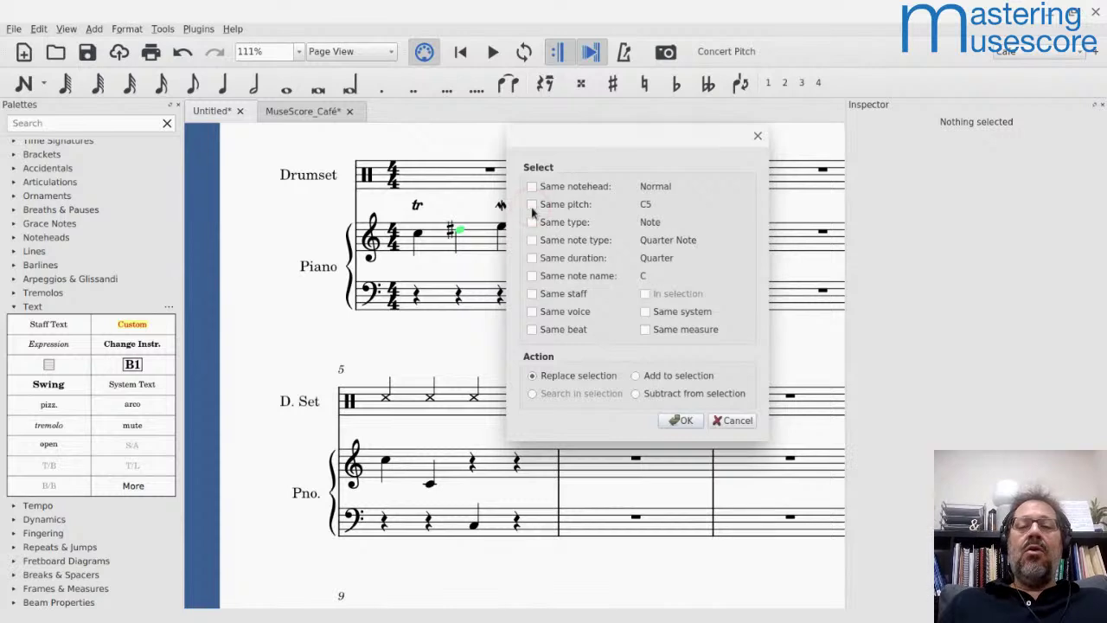
click(532, 257)
click(531, 275)
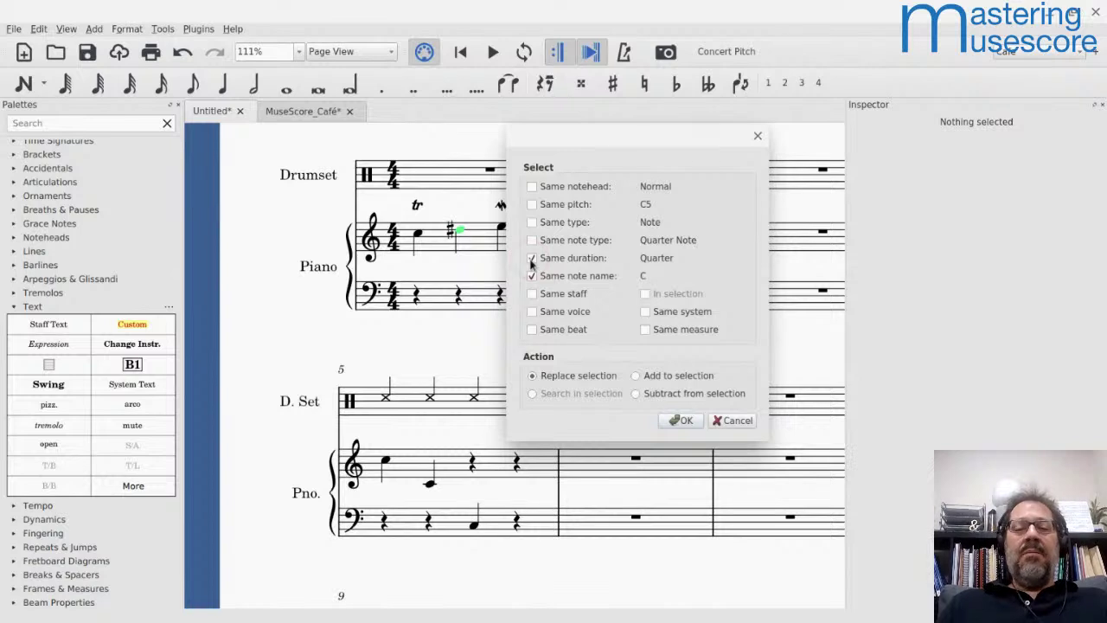
click(531, 259)
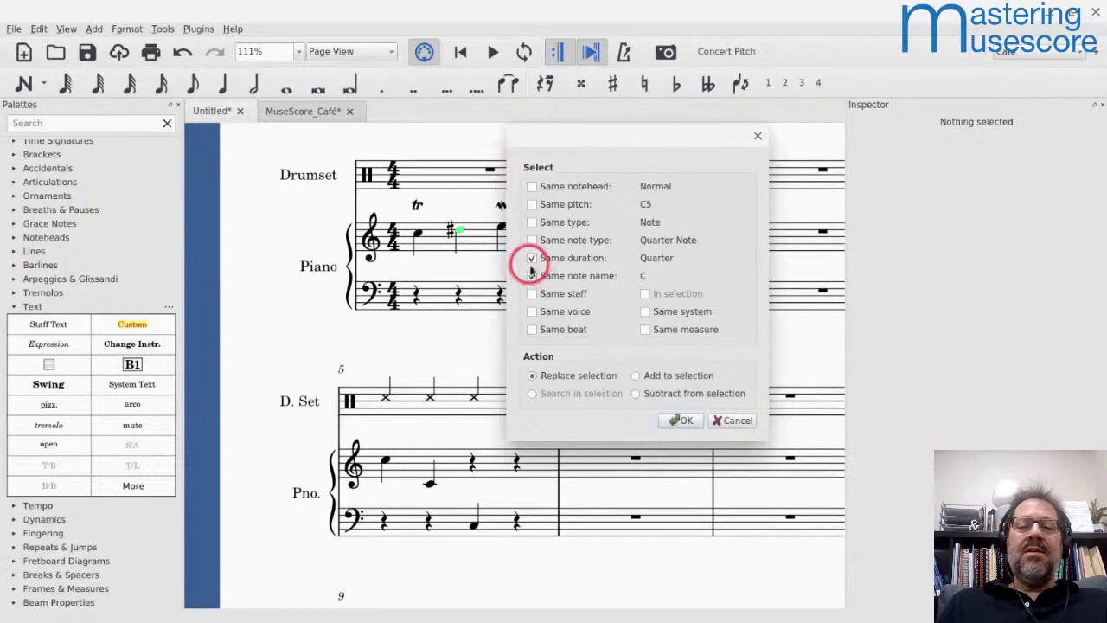
click(672, 423)
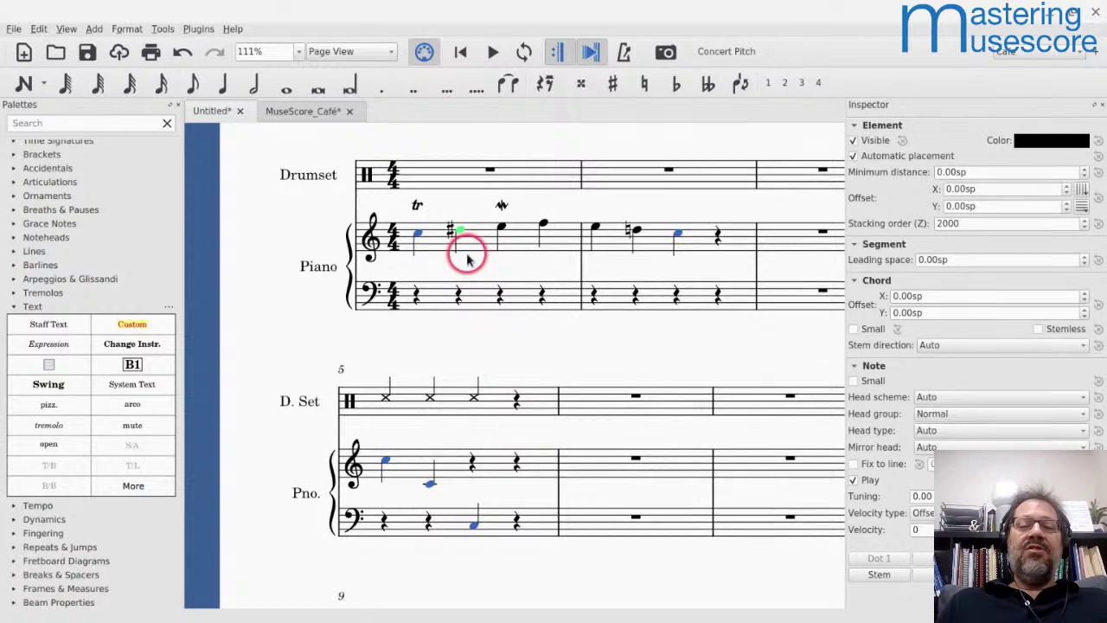
Step: Examine the additional selection criteria for the third piano note in measure 1, and close the dialog without selecting anything
scroll(463, 250, up, 6)
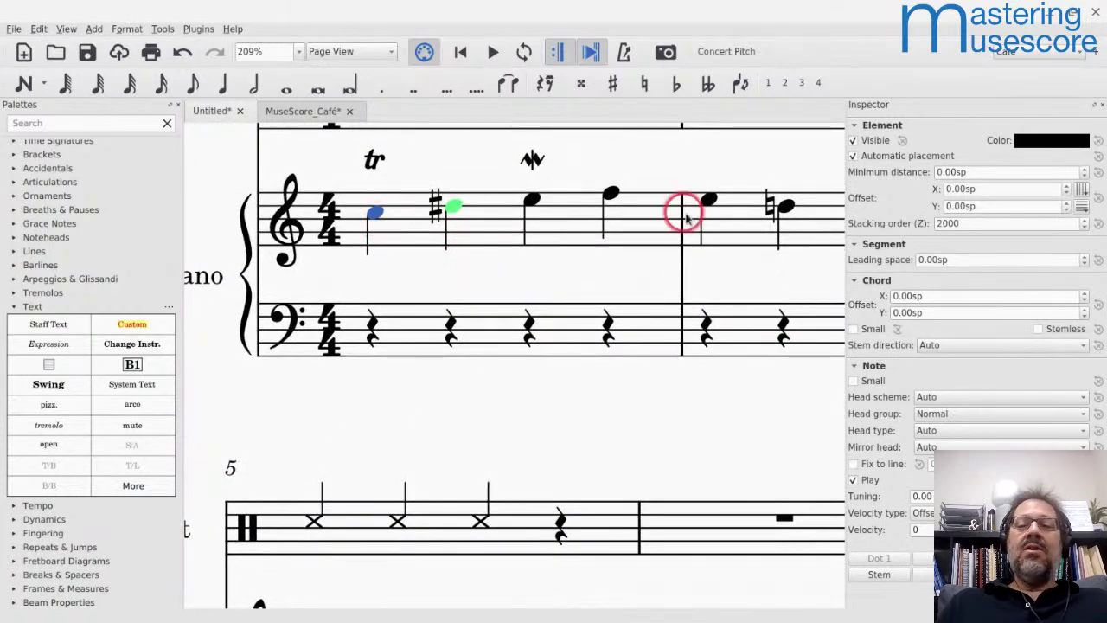
scroll(544, 265, right, 3)
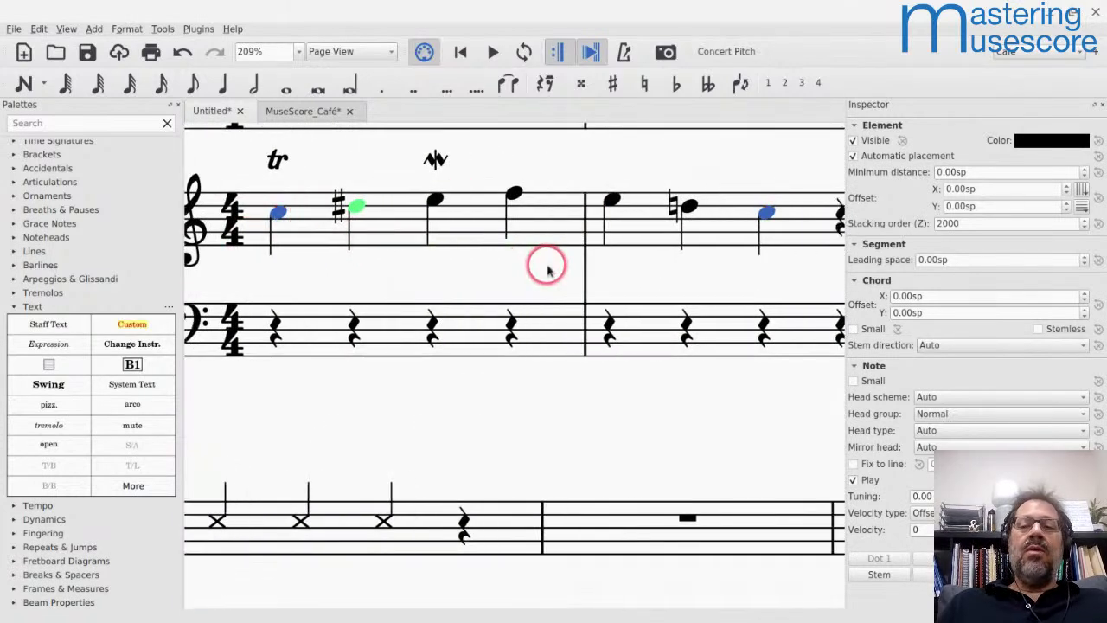
scroll(544, 265, down, 2)
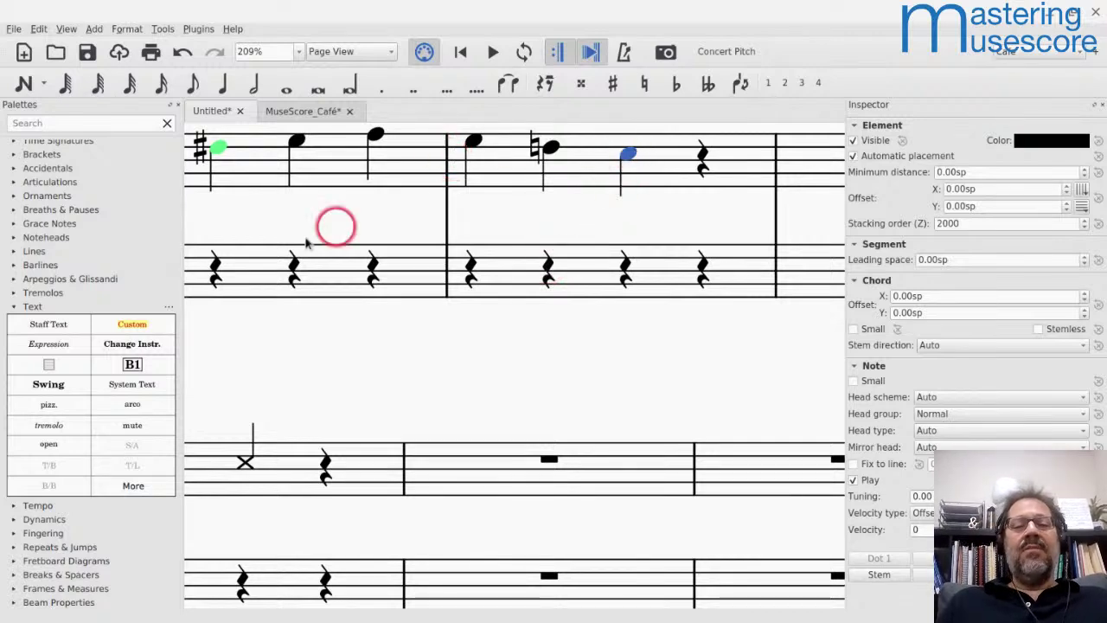
right_click(351, 157)
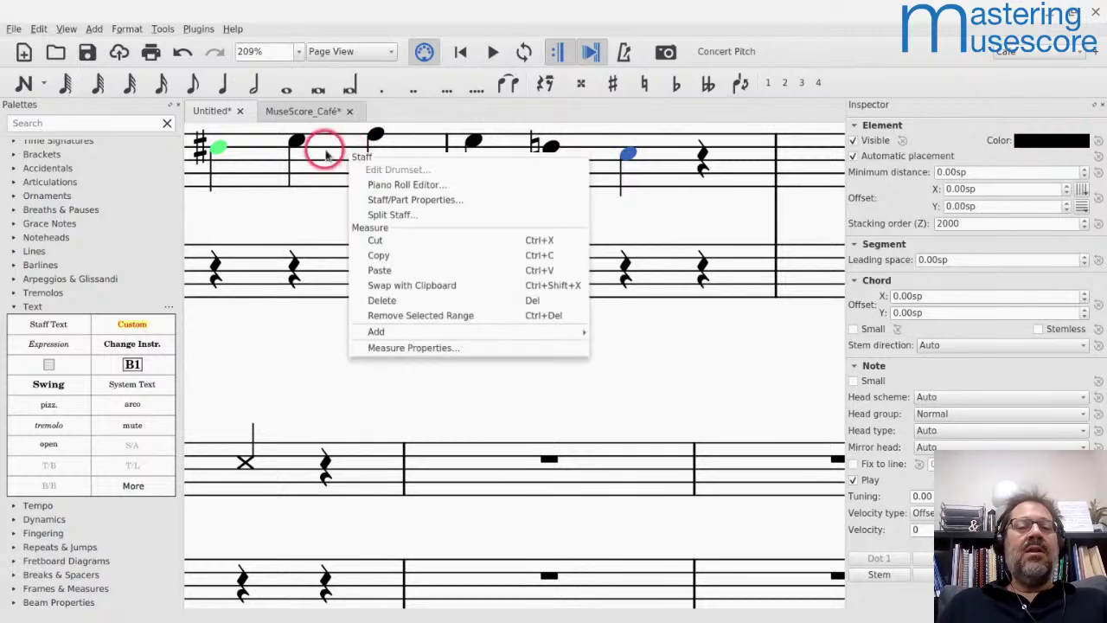
click(297, 143)
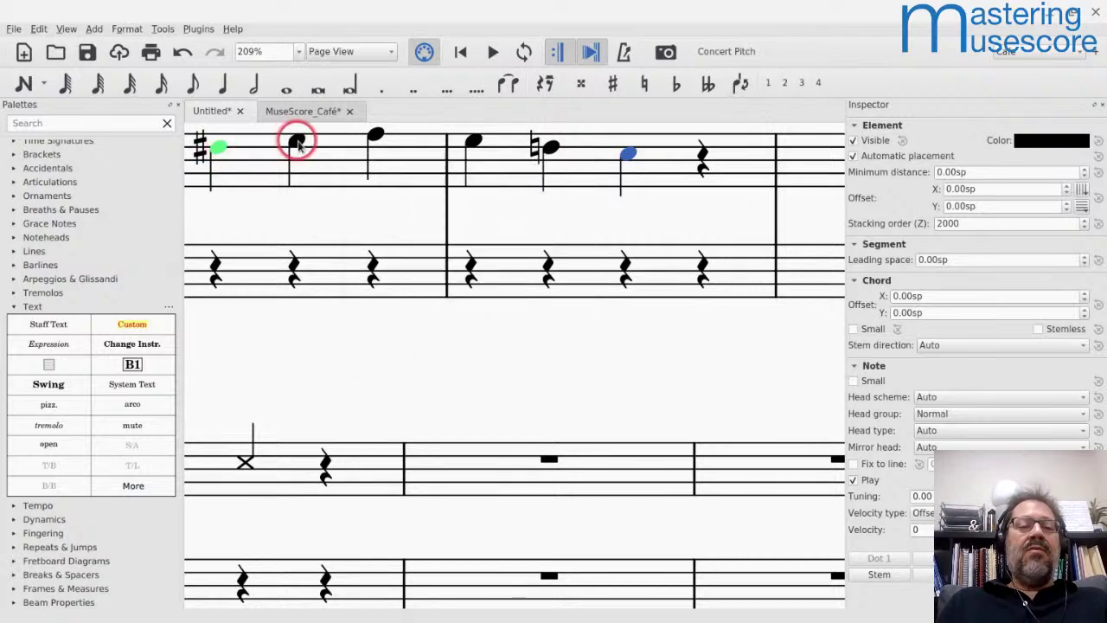
right_click(297, 144)
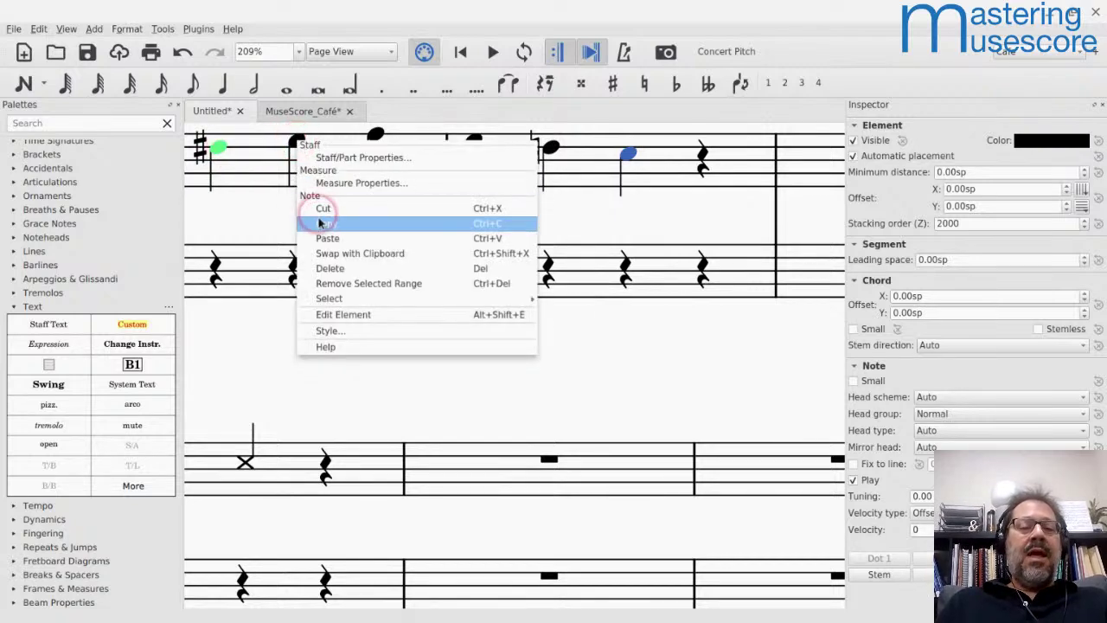
mouse_move(333, 298)
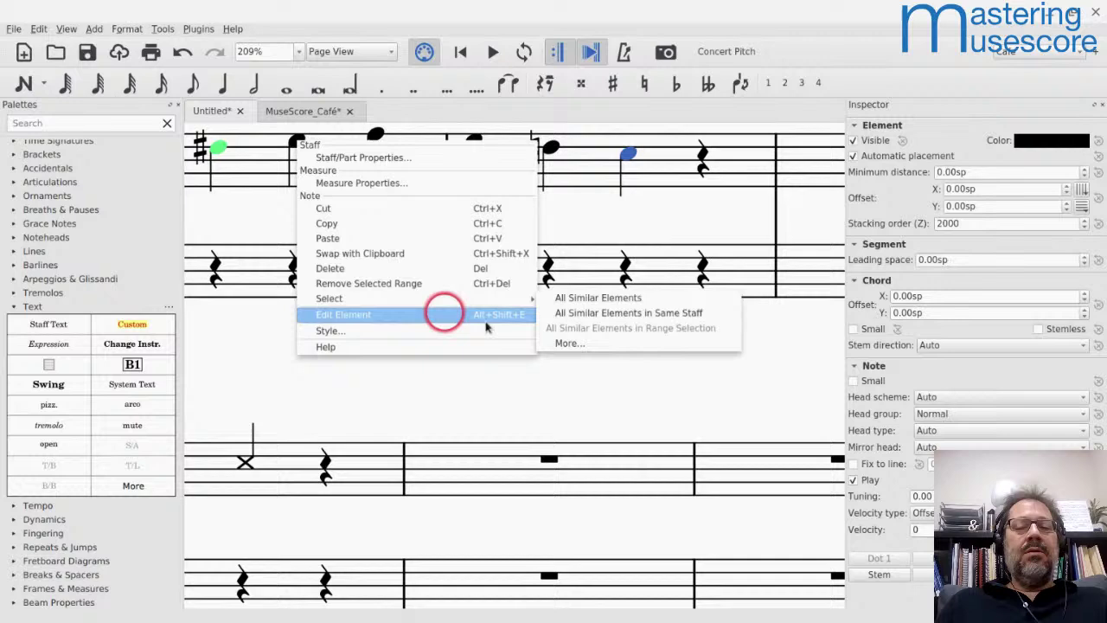
click(580, 344)
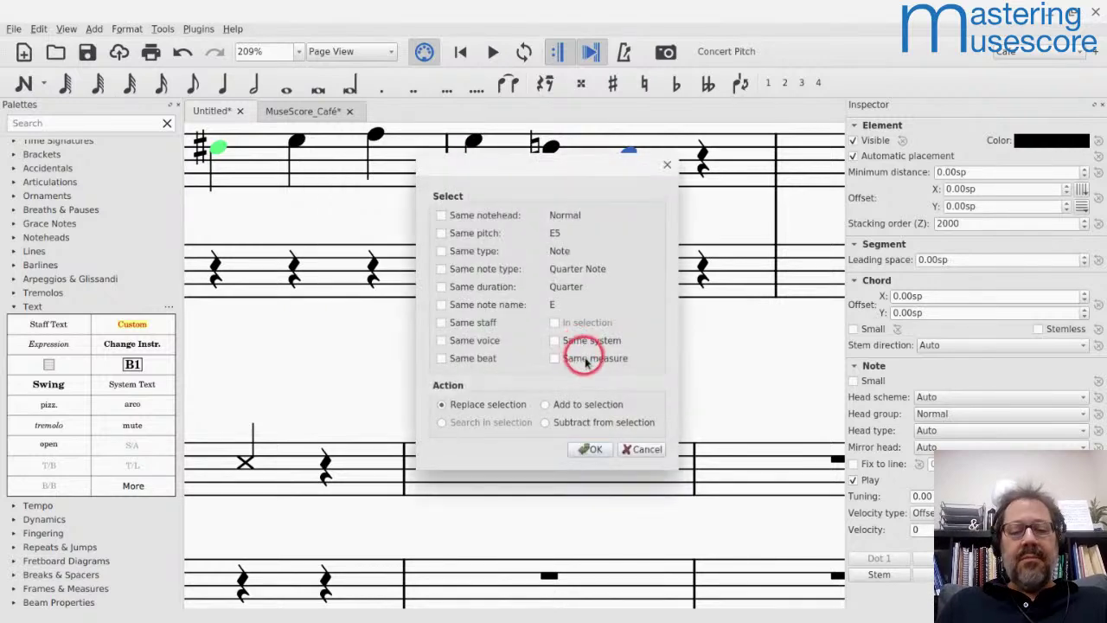
click(634, 458)
Step: Switch to Google Keep to read the Video notes topic list, and return to MuseScore
key(alt+Tab)
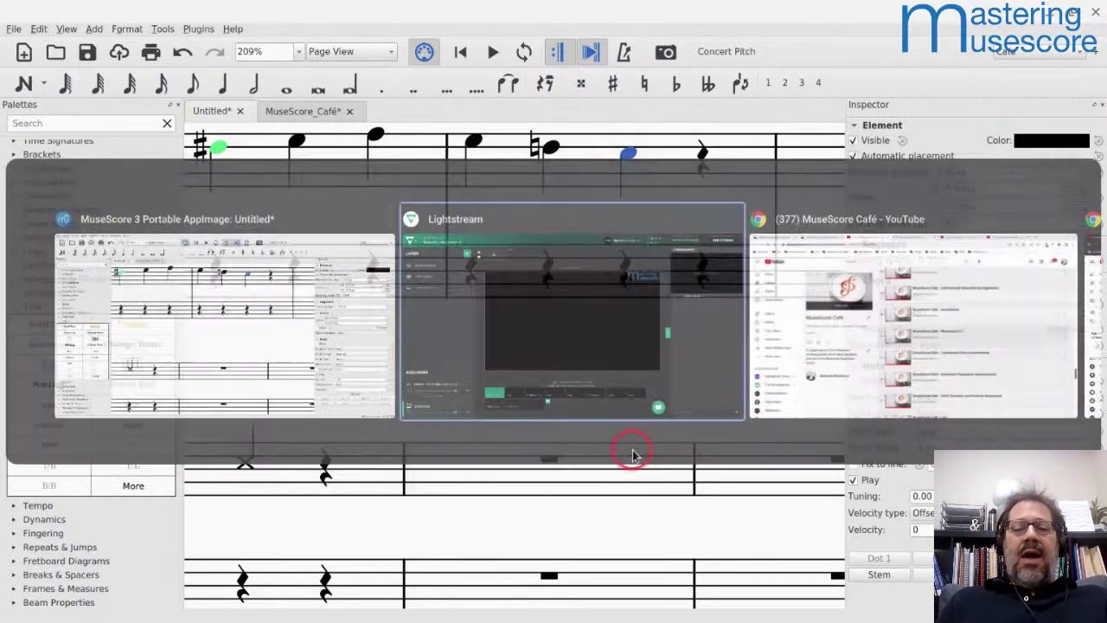
key(alt+Tab)
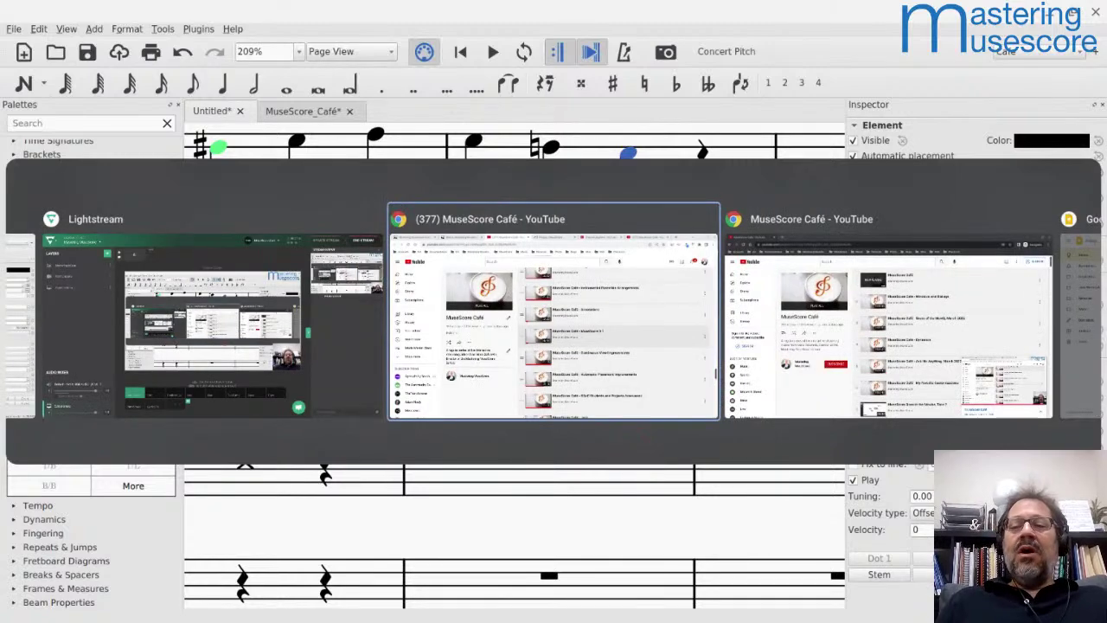
key(alt+Tab)
key(alt+Tab)
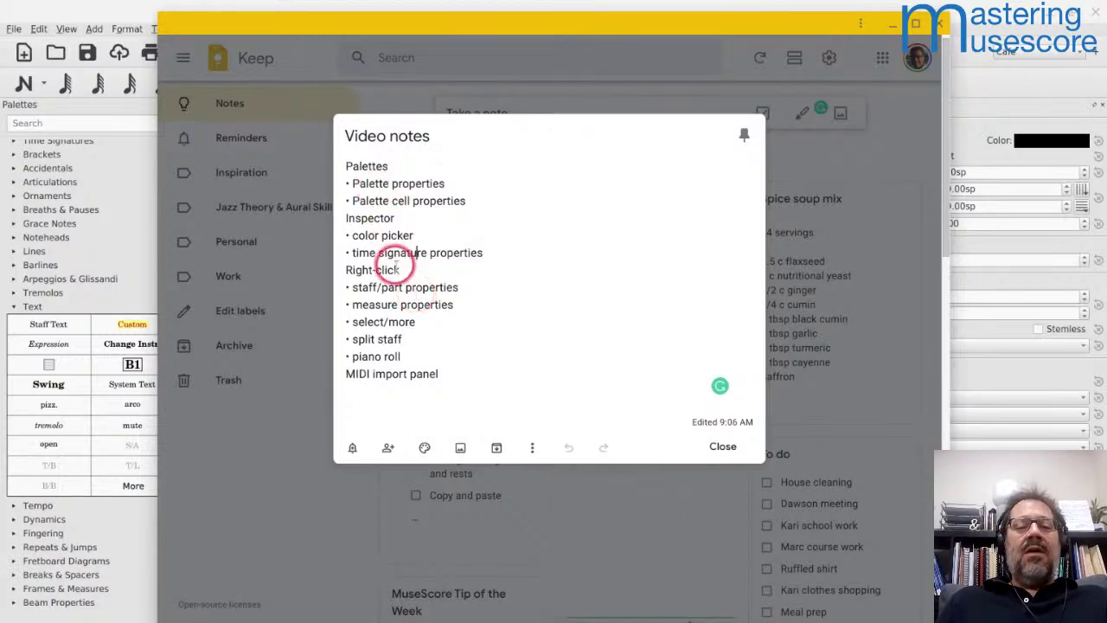
key(alt+Tab)
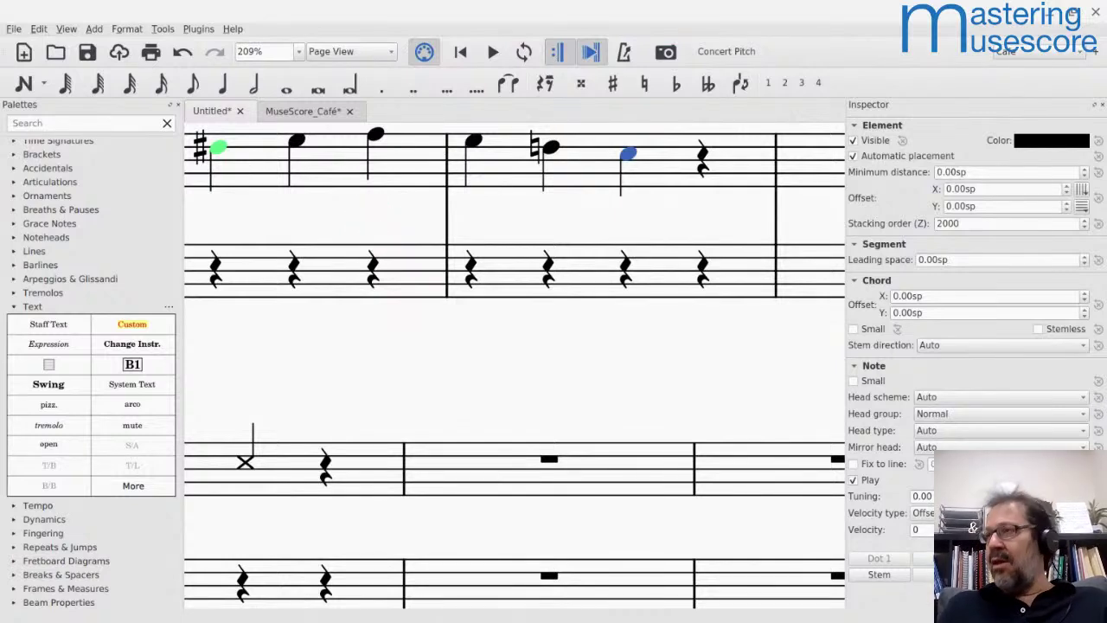
Step: Import the MIDI file she thinks in c chordpulse_0.mid from the Test folder inside Scores
key(ctrl+o)
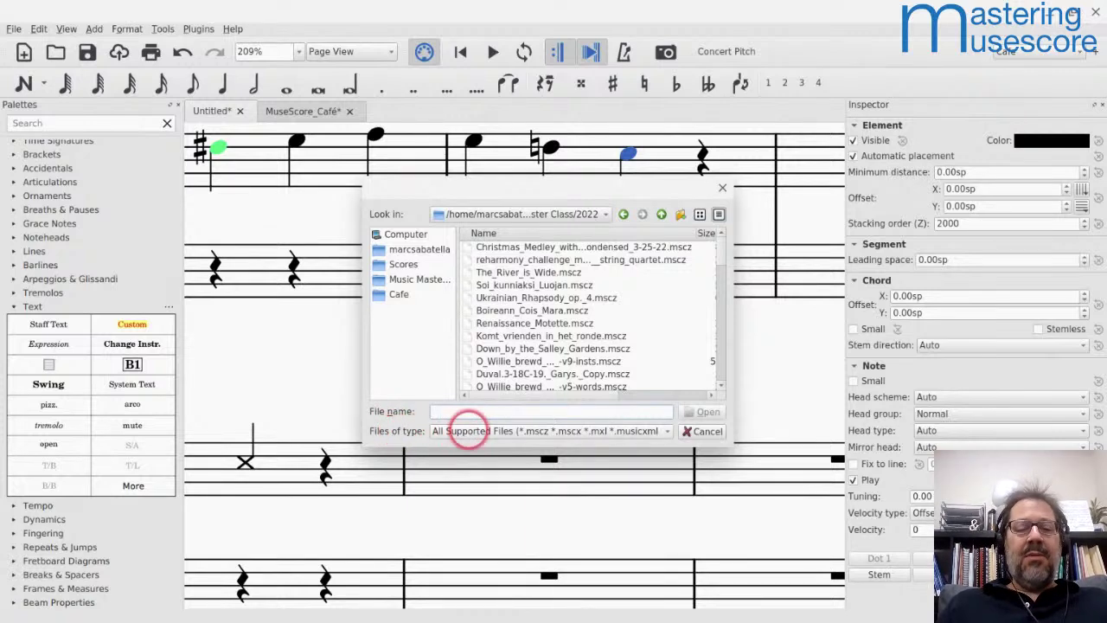
click(467, 430)
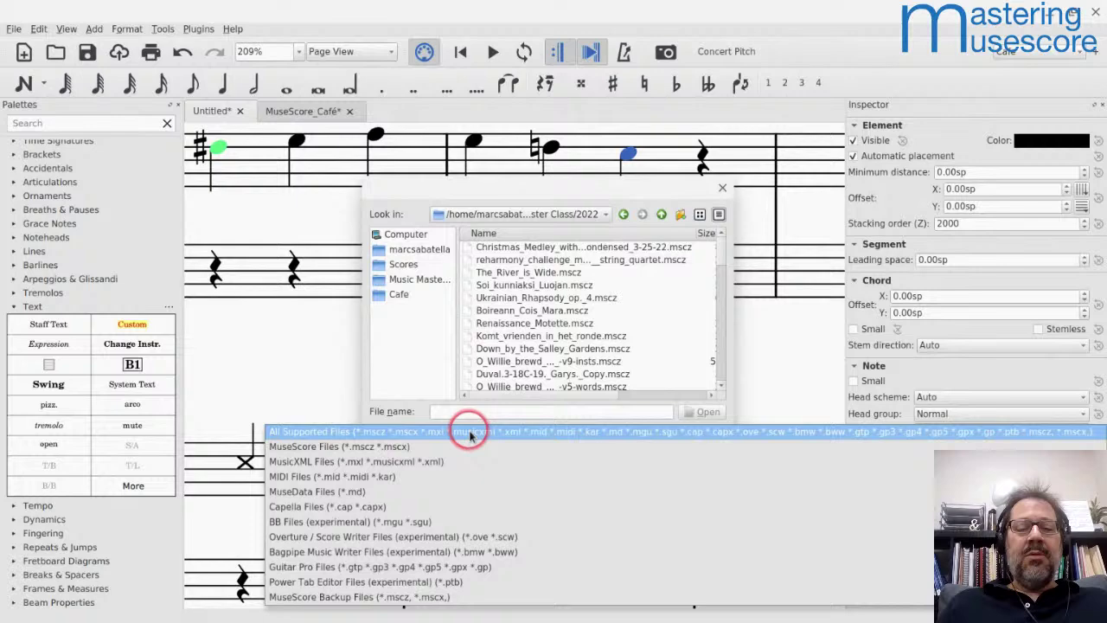
click(311, 476)
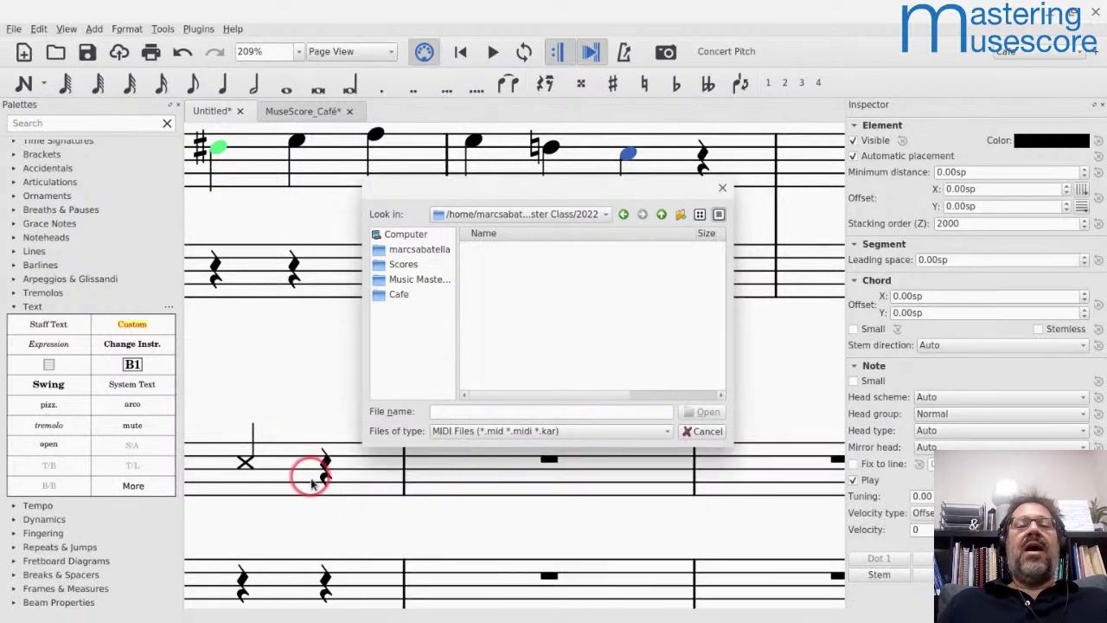
click(396, 264)
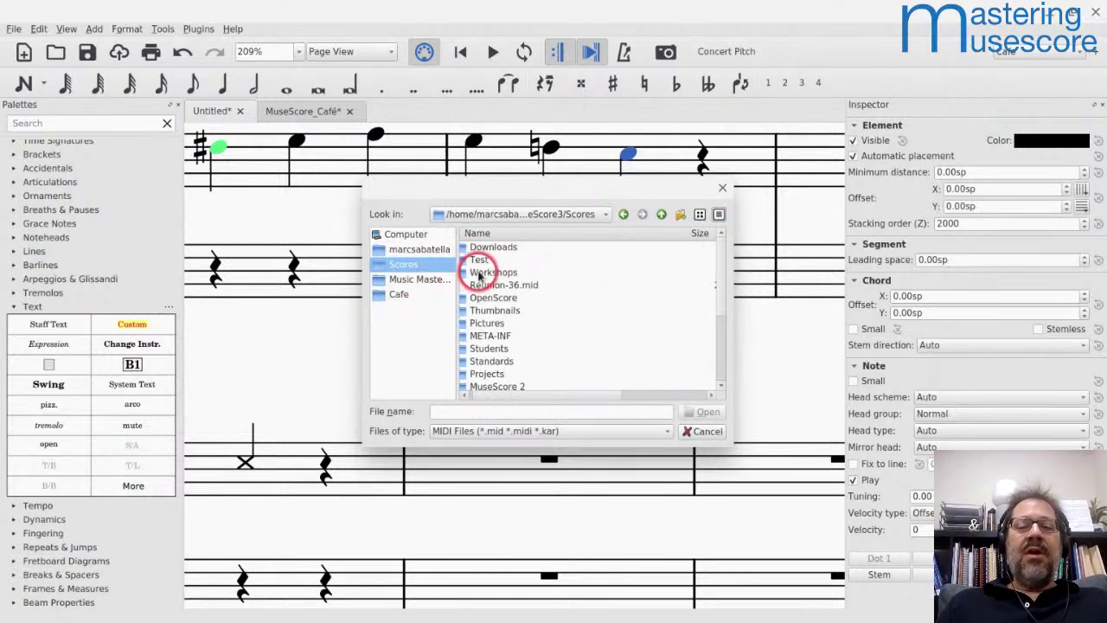
double_click(476, 259)
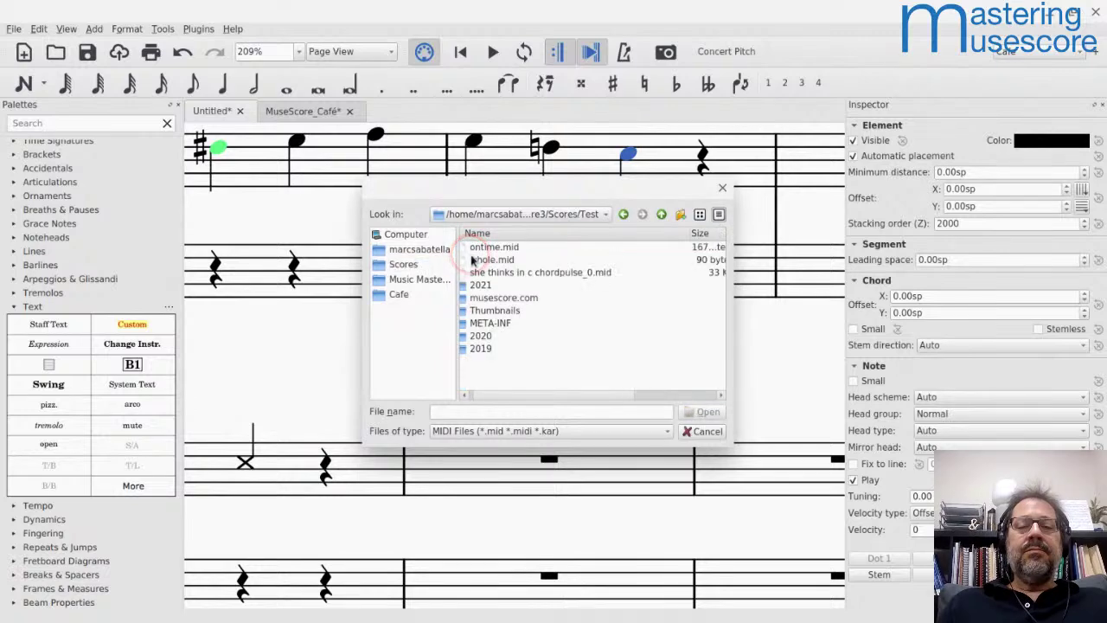
click(536, 273)
key(Return)
key(Return)
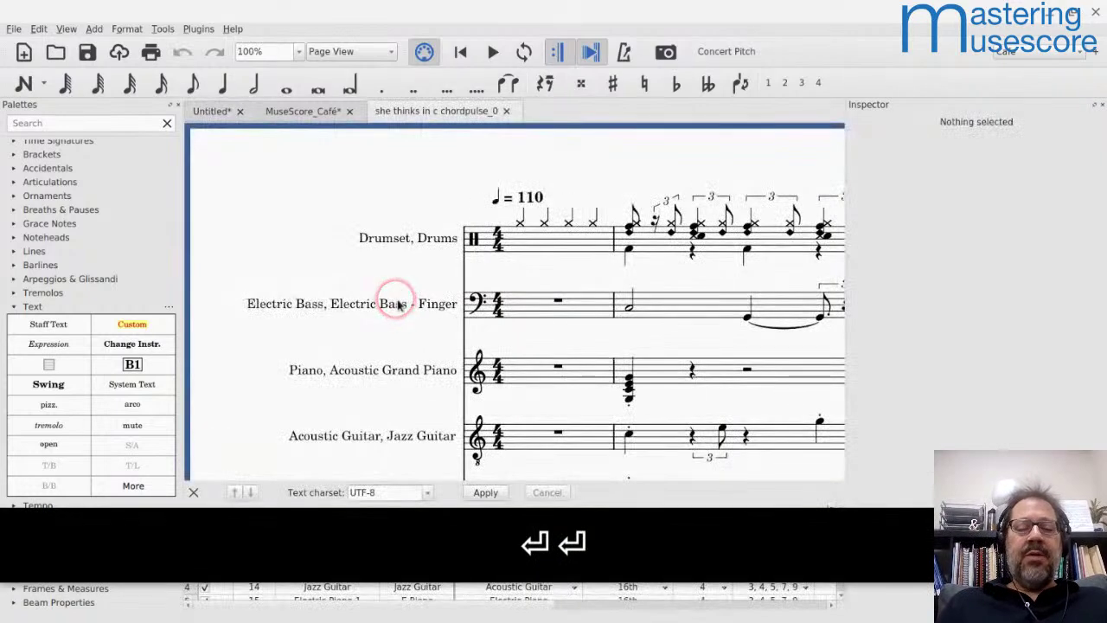
Step: Enlarge the MIDI import panel enough to show all of its track rows
scroll(481, 317, down, 3)
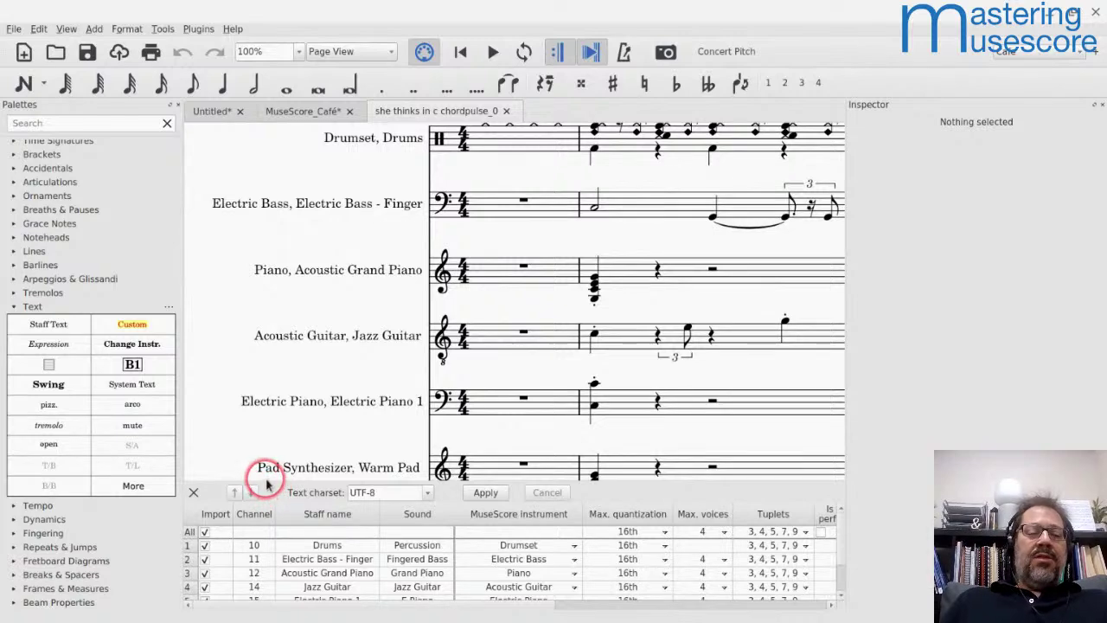
drag(268, 490, 276, 439)
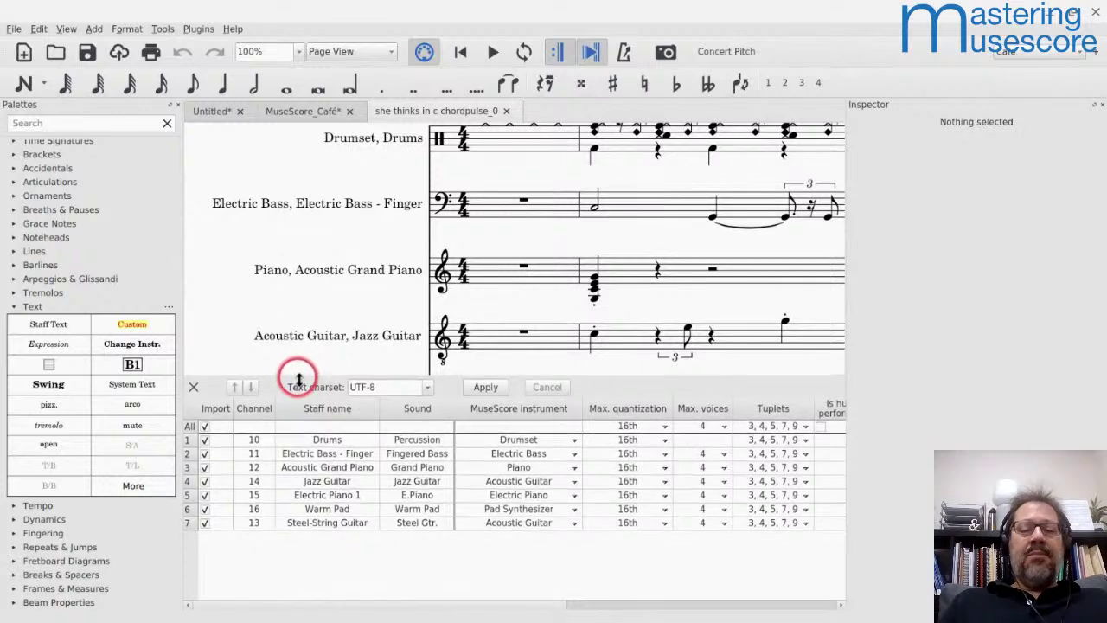
drag(298, 376, 300, 412)
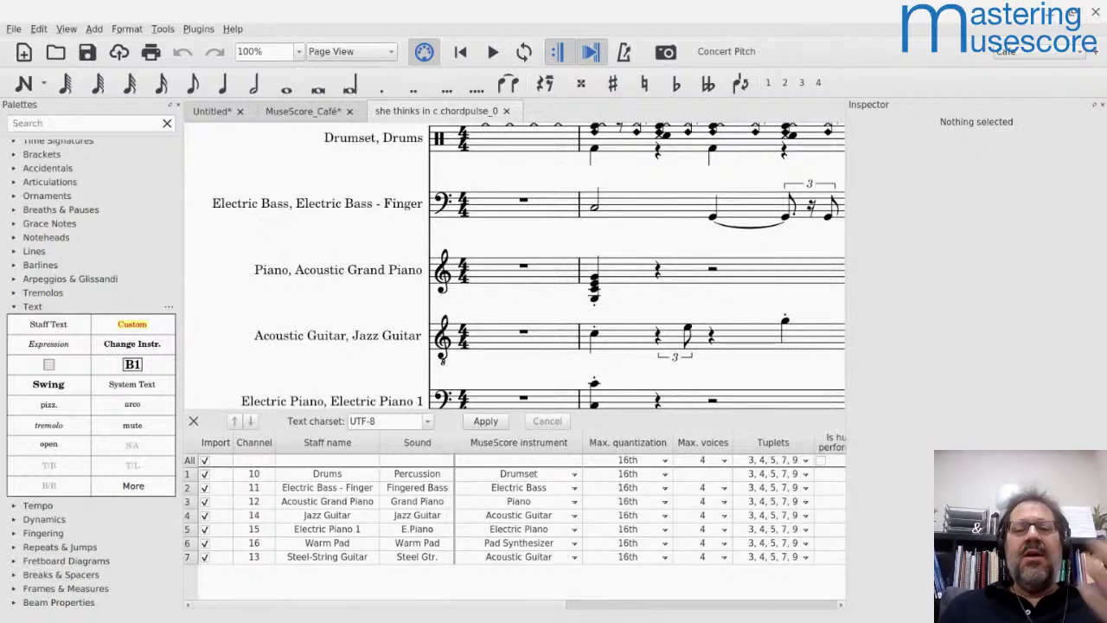
Step: Examine the MIDI import options for each track, from maximum quantization, voices and tuplets through to swing detection
click(622, 472)
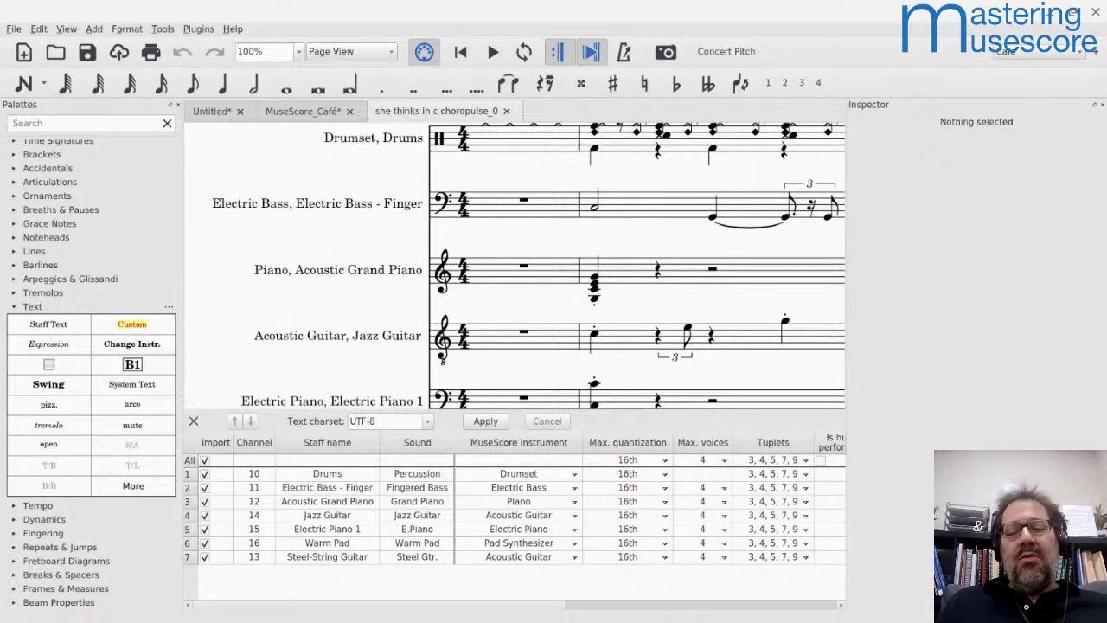
click(699, 463)
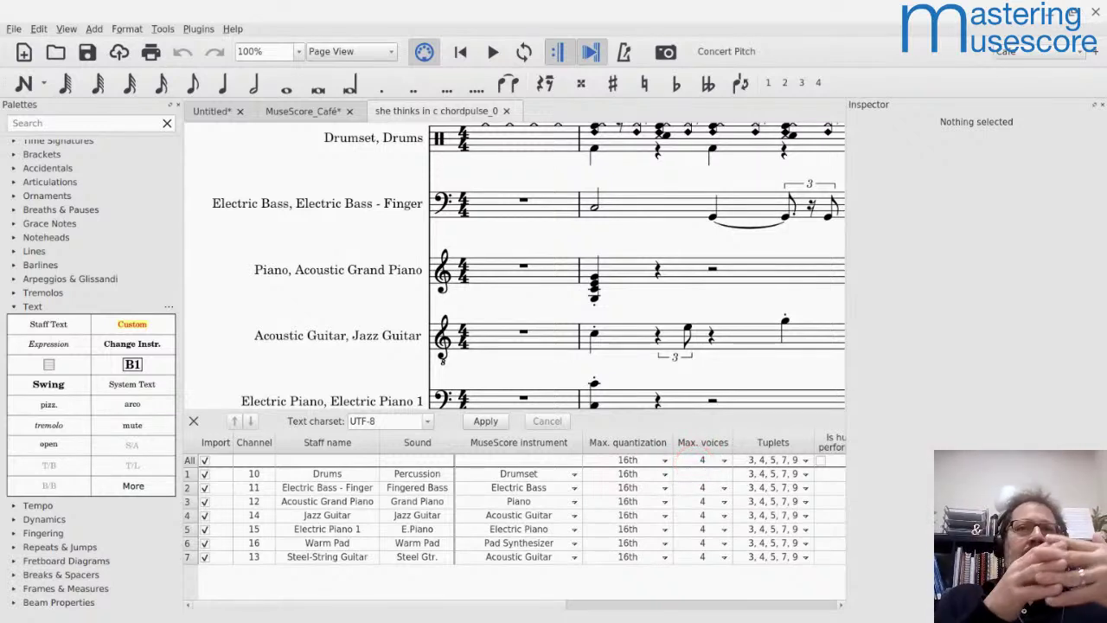
click(696, 461)
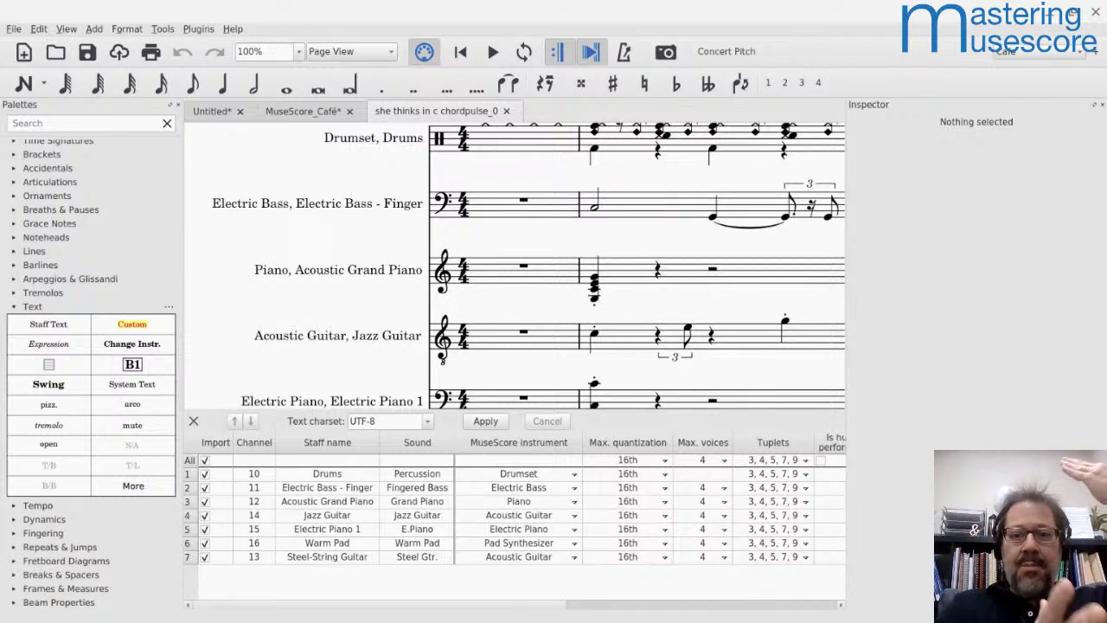
click(694, 461)
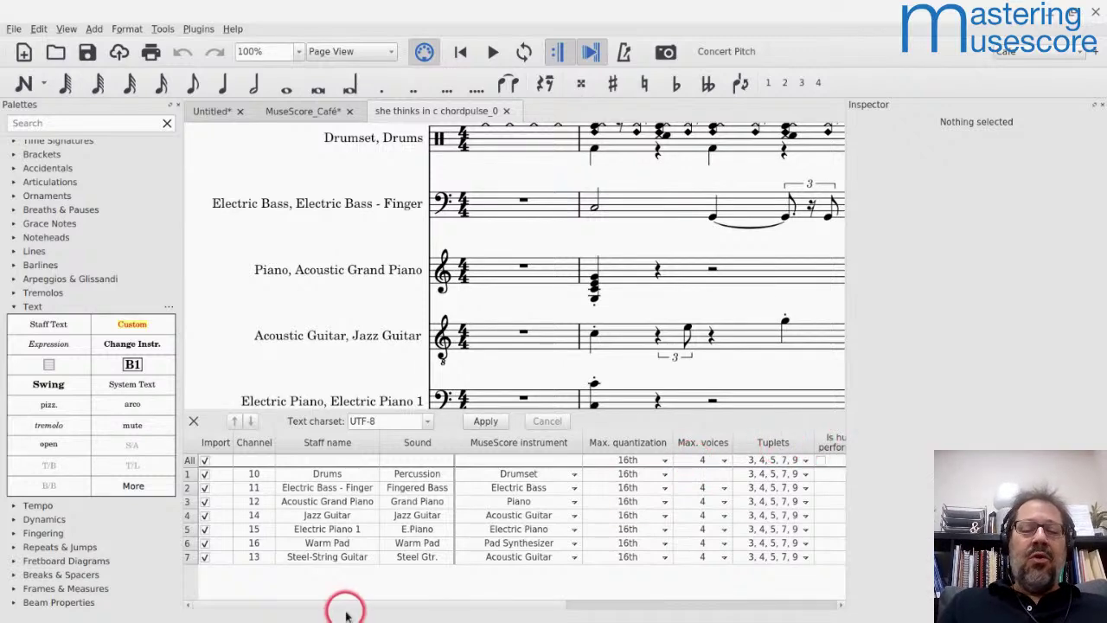
drag(334, 606, 448, 614)
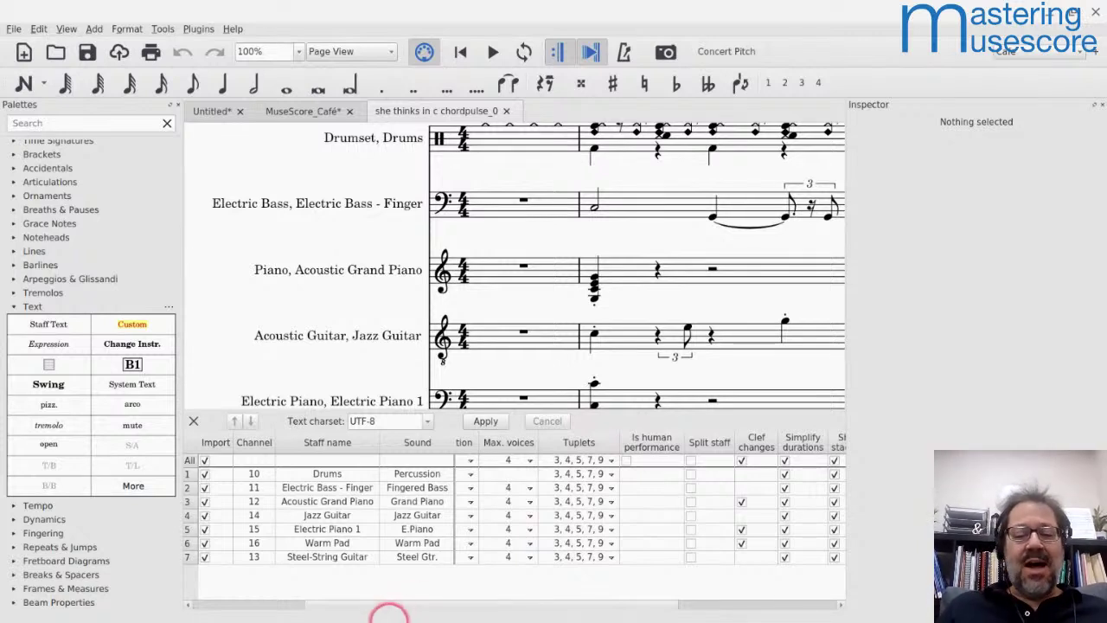
drag(363, 601, 546, 591)
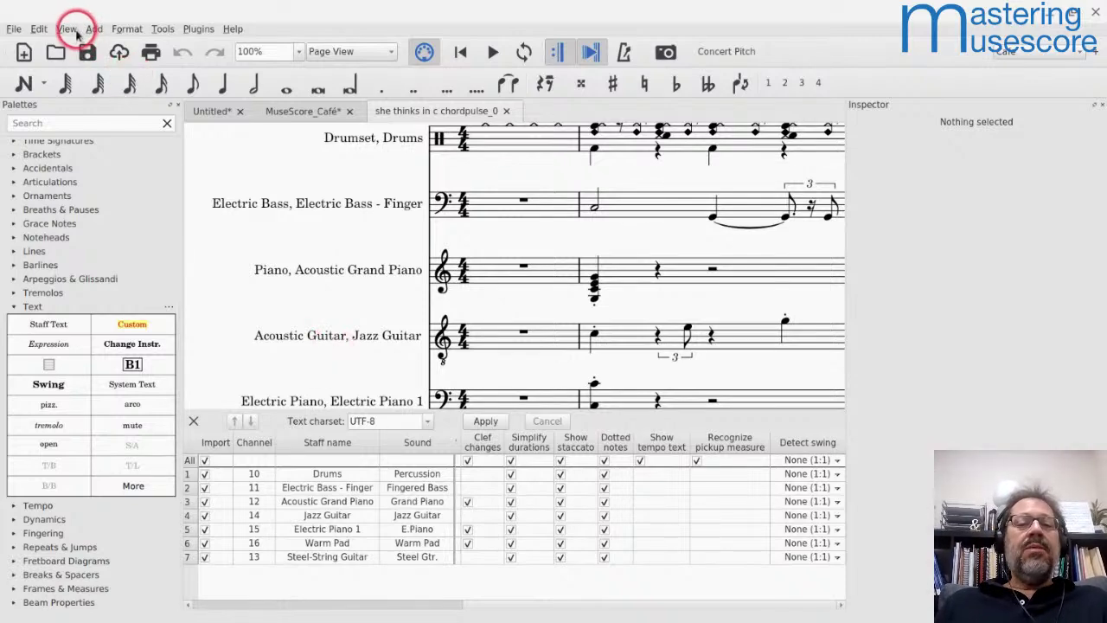
Step: Switch to the MuseScore_Café score and show the Timeline
click(290, 109)
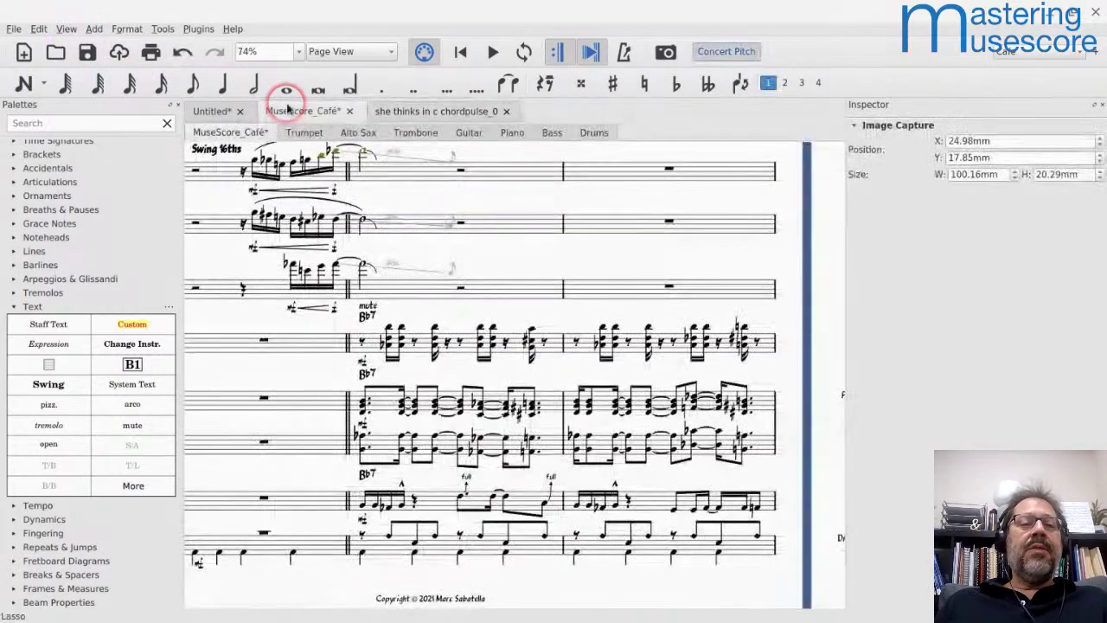
click(64, 27)
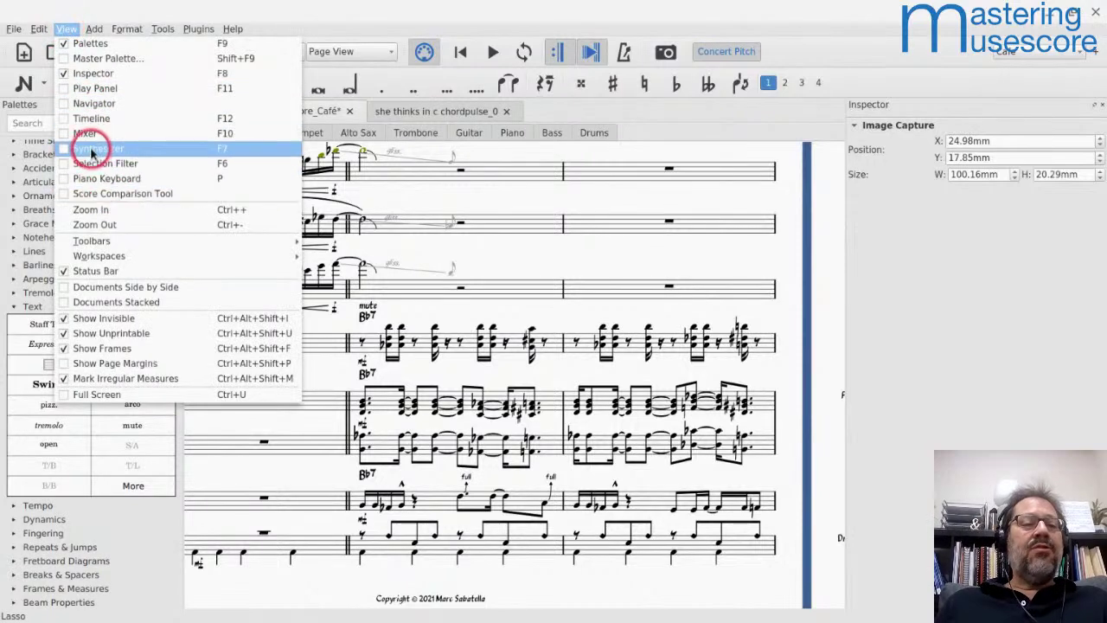
click(78, 119)
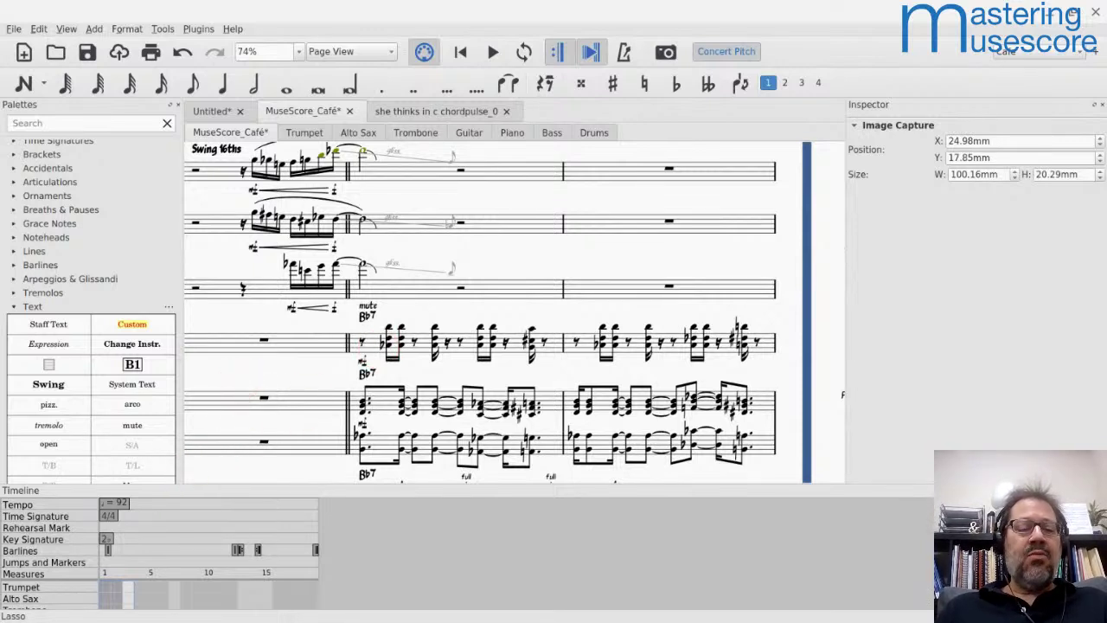
Step: Open As_I_Do - piano quintet.mscz from the Scores folder and navigate to rehearsal mark C through the Timeline
key(ctrl+o)
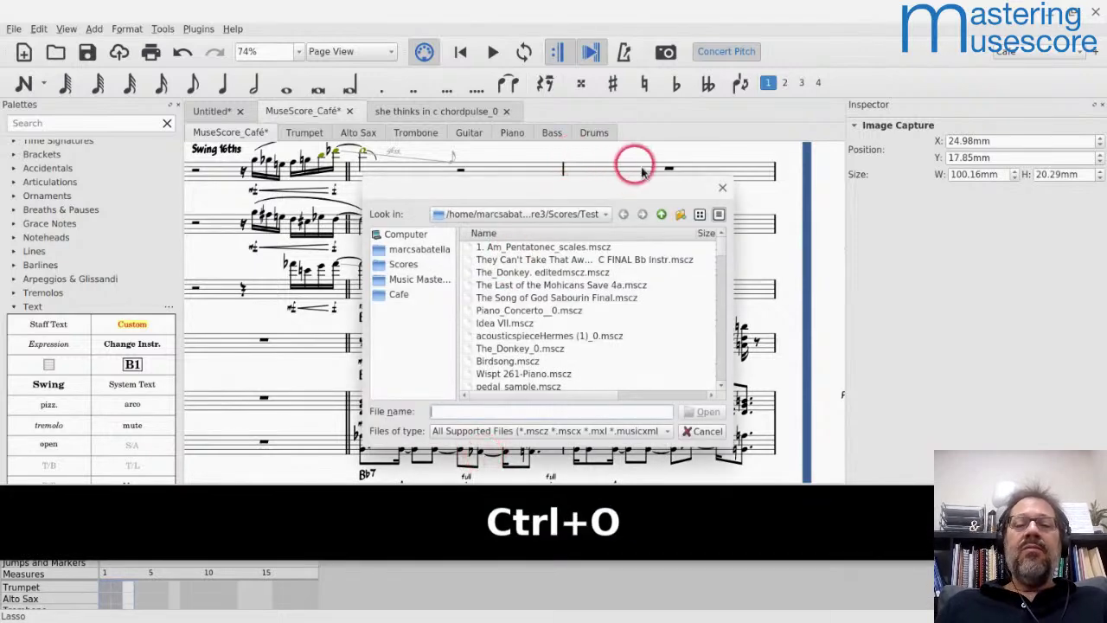
click(662, 213)
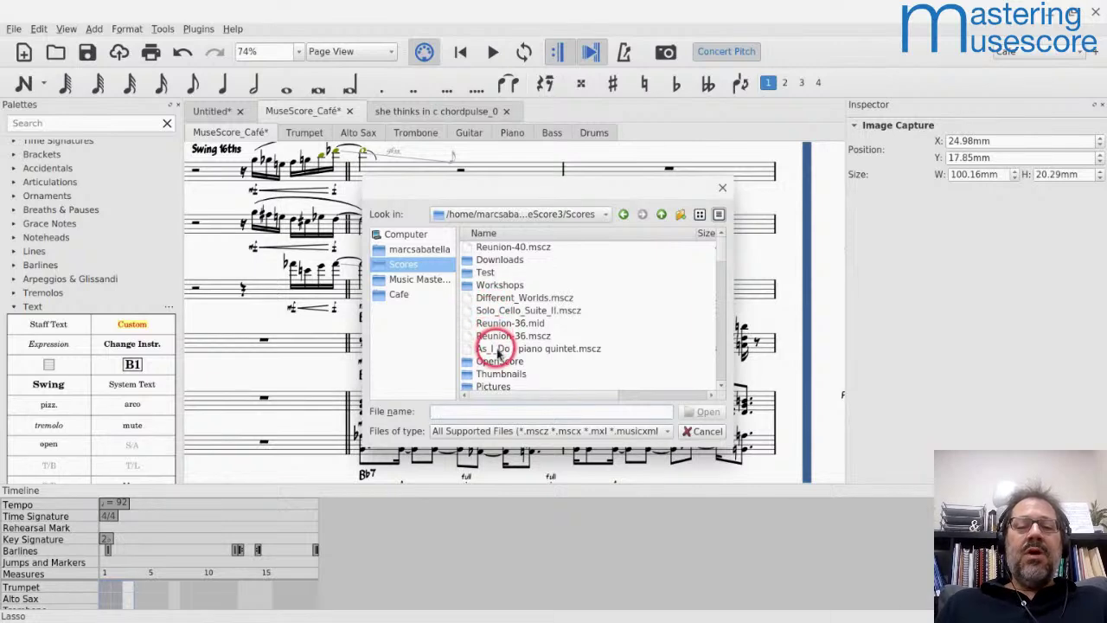
click(491, 348)
key(Return)
key(Return)
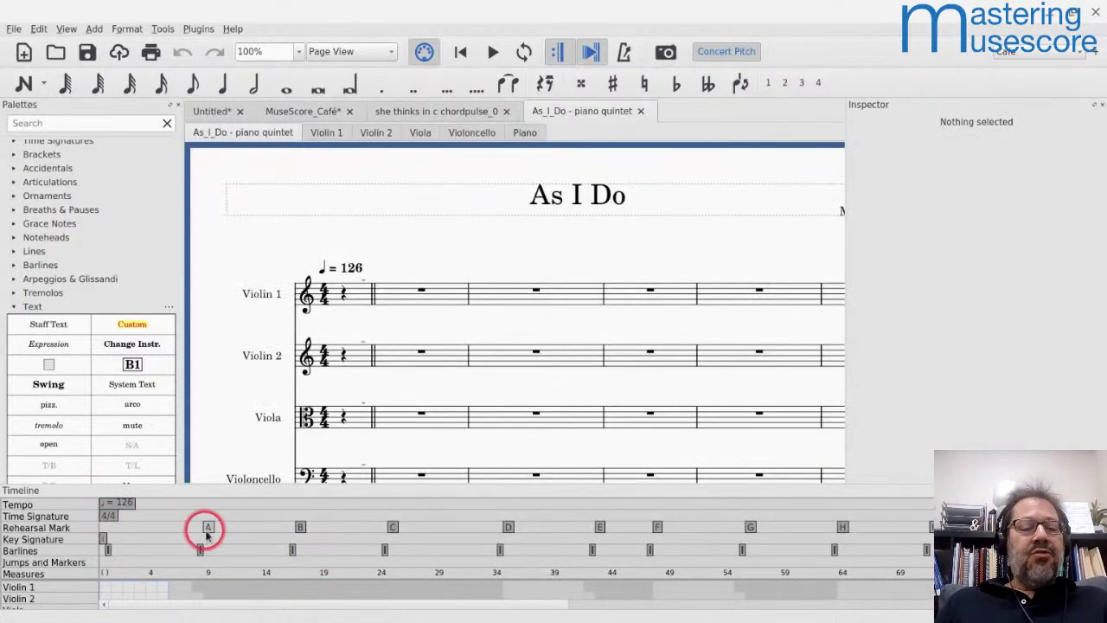
click(394, 528)
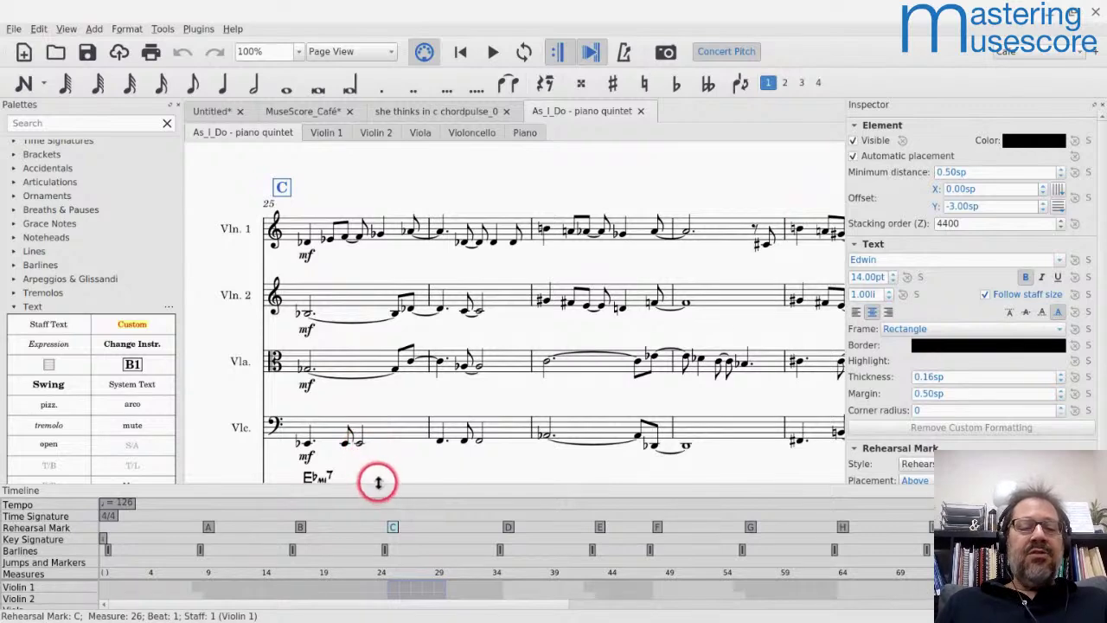
key(Escape)
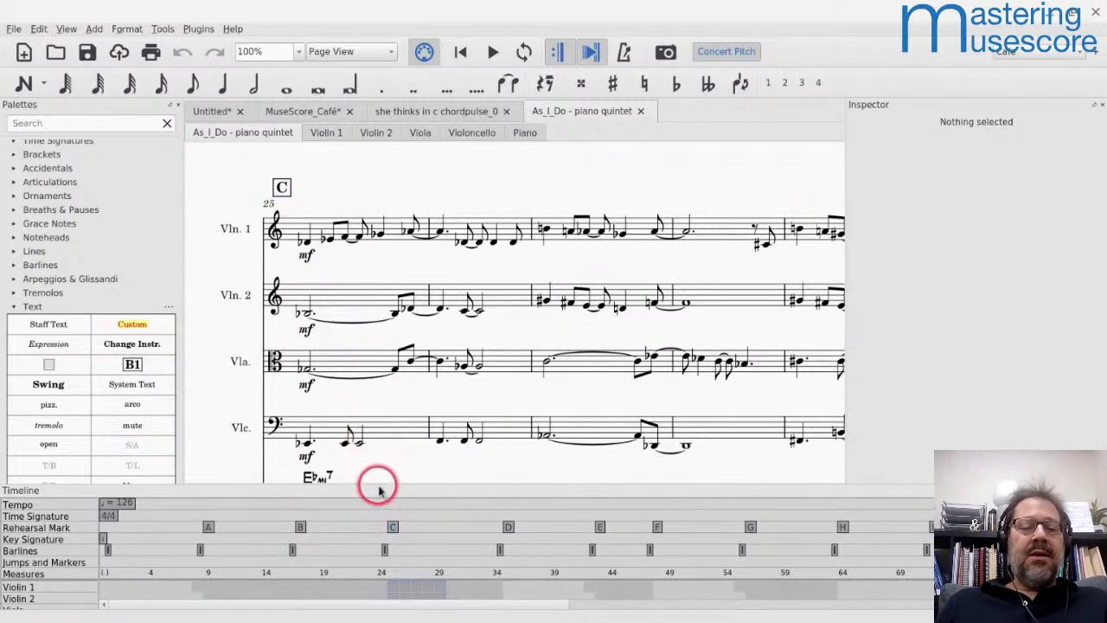
Step: Enlarge the Timeline and use its grid to visit Viola measure 6, then Violin 2 measures 17 and 46
drag(378, 484, 388, 438)
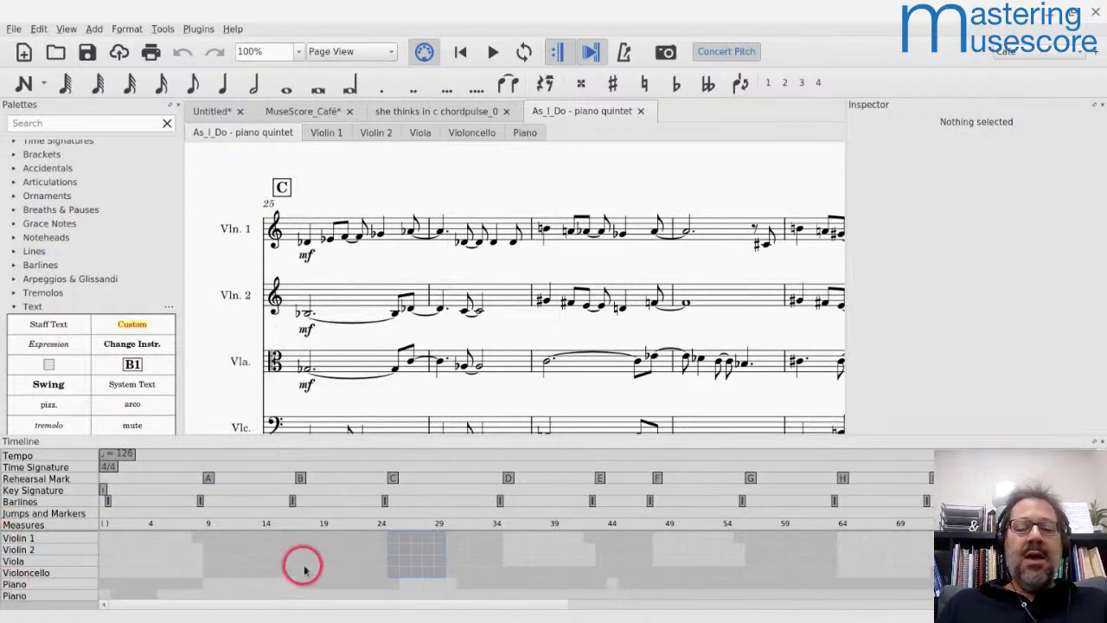
click(161, 562)
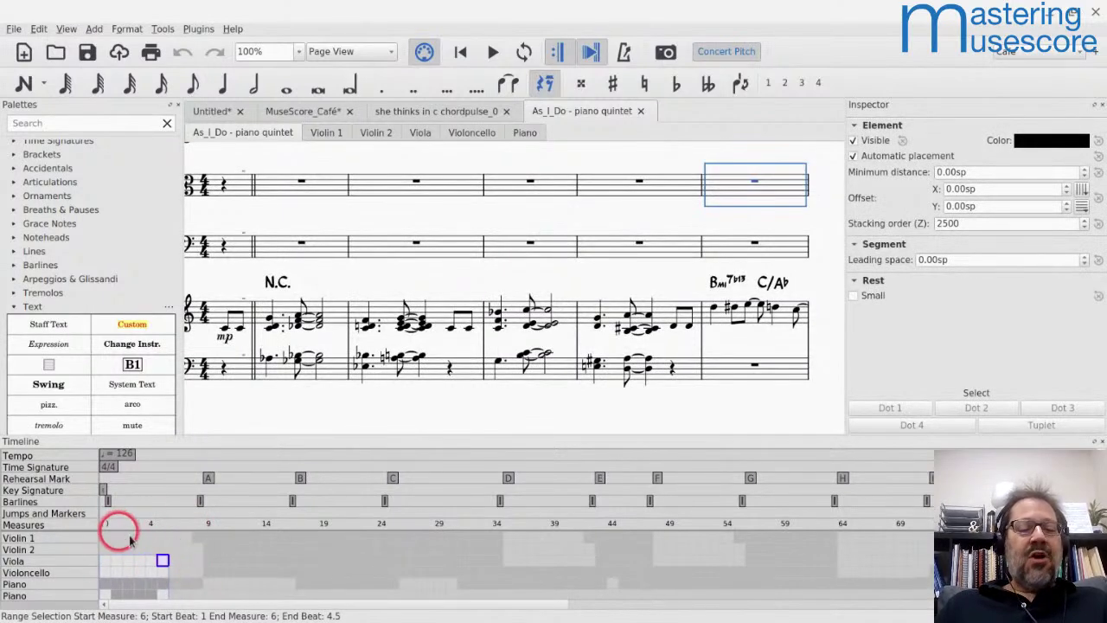
click(288, 549)
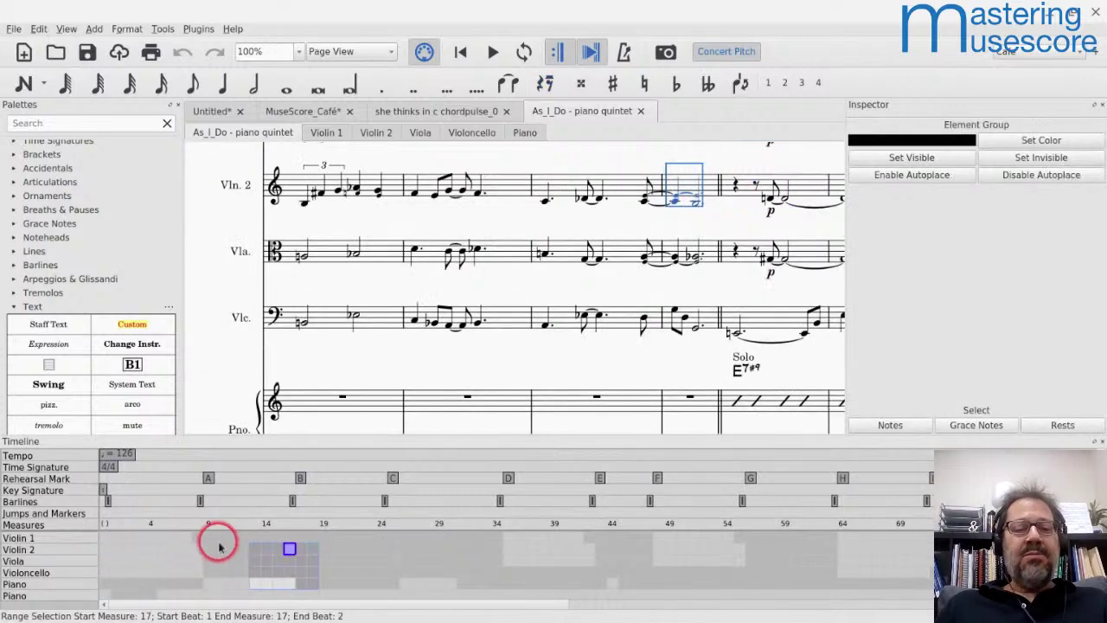
click(544, 548)
click(624, 548)
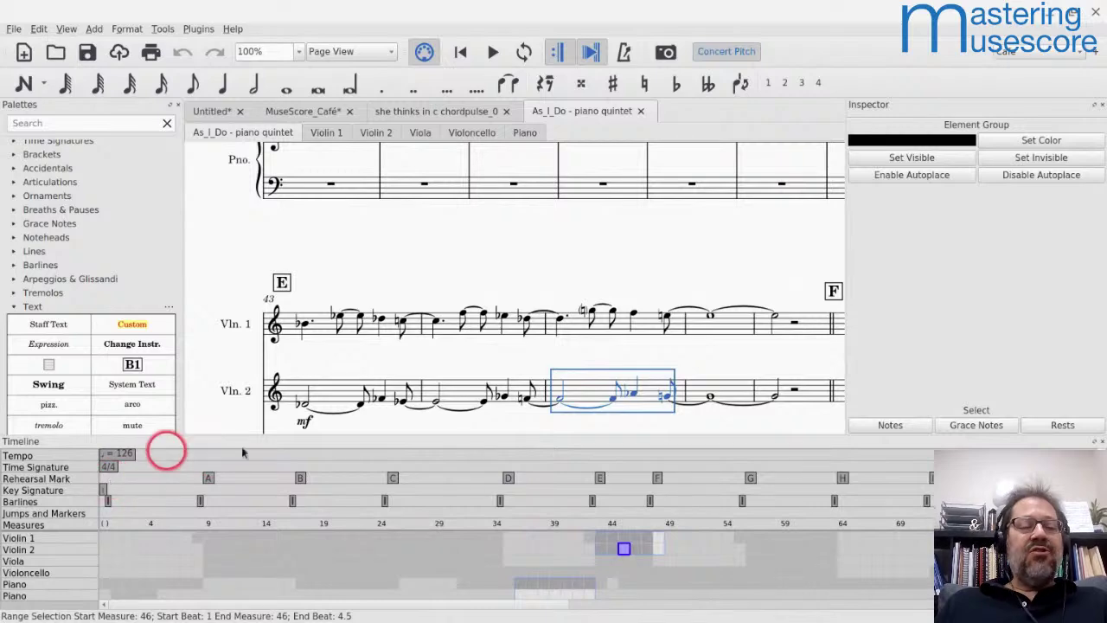
scroll(289, 463, down, 5)
scroll(289, 472, up, 5)
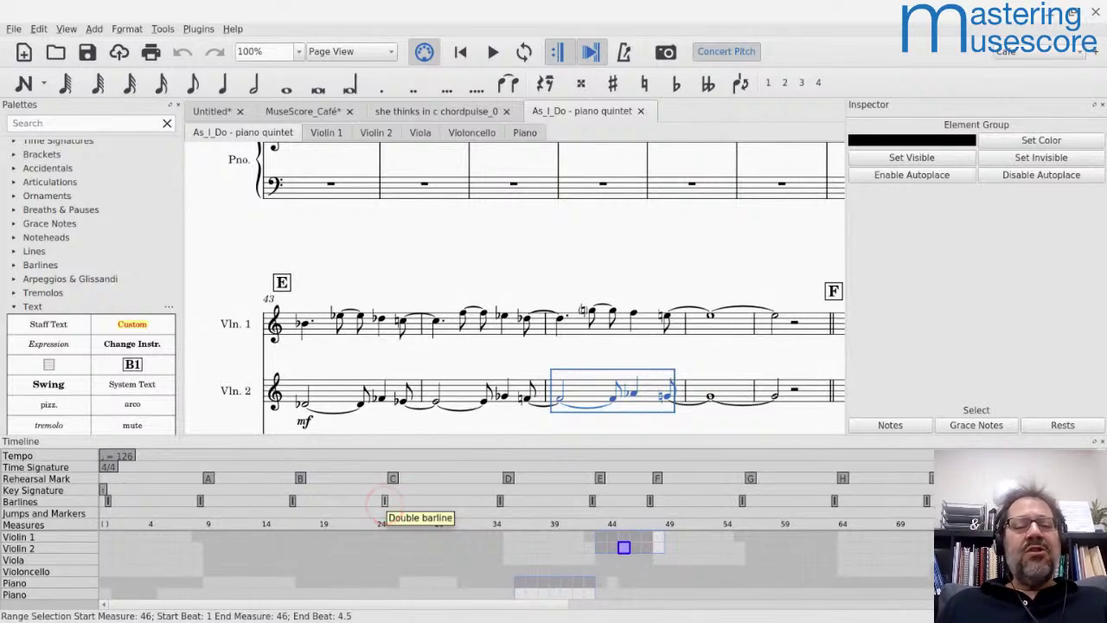
Step: Jump to rehearsal mark C and add the rehearsal mark "The spot I want to go back to" two measures after it
click(394, 480)
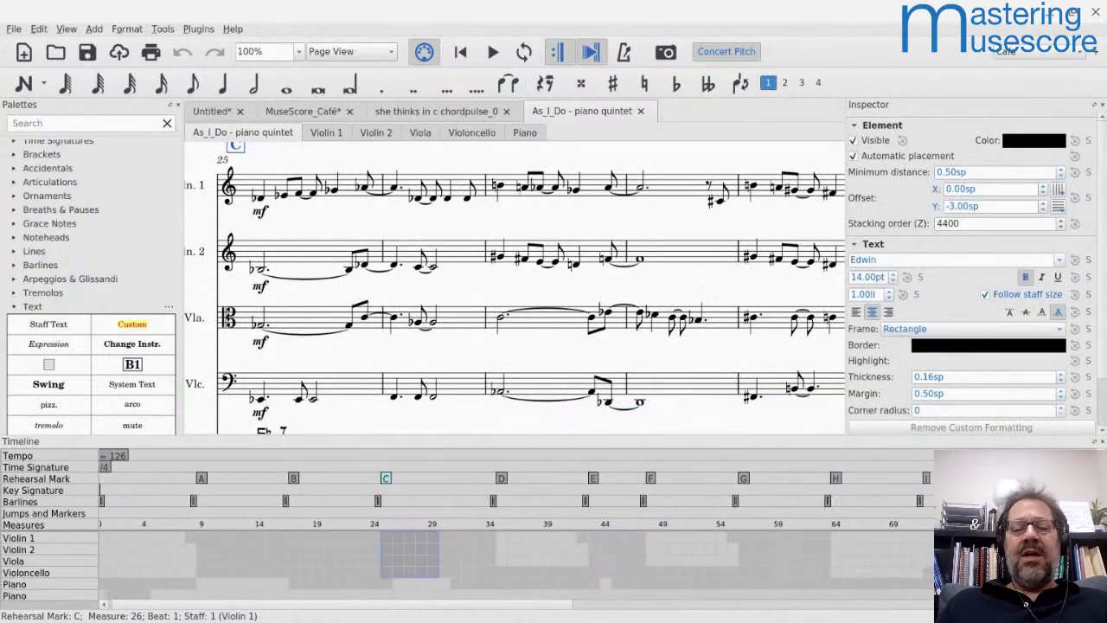
scroll(369, 363, up, 1)
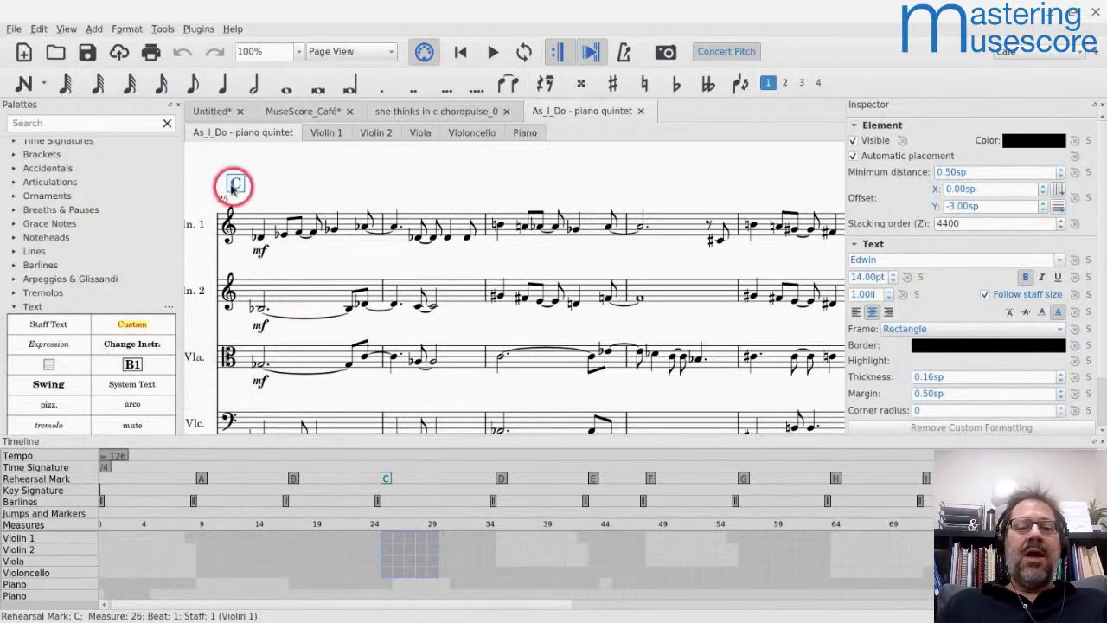
click(500, 226)
key(ctrl+m)
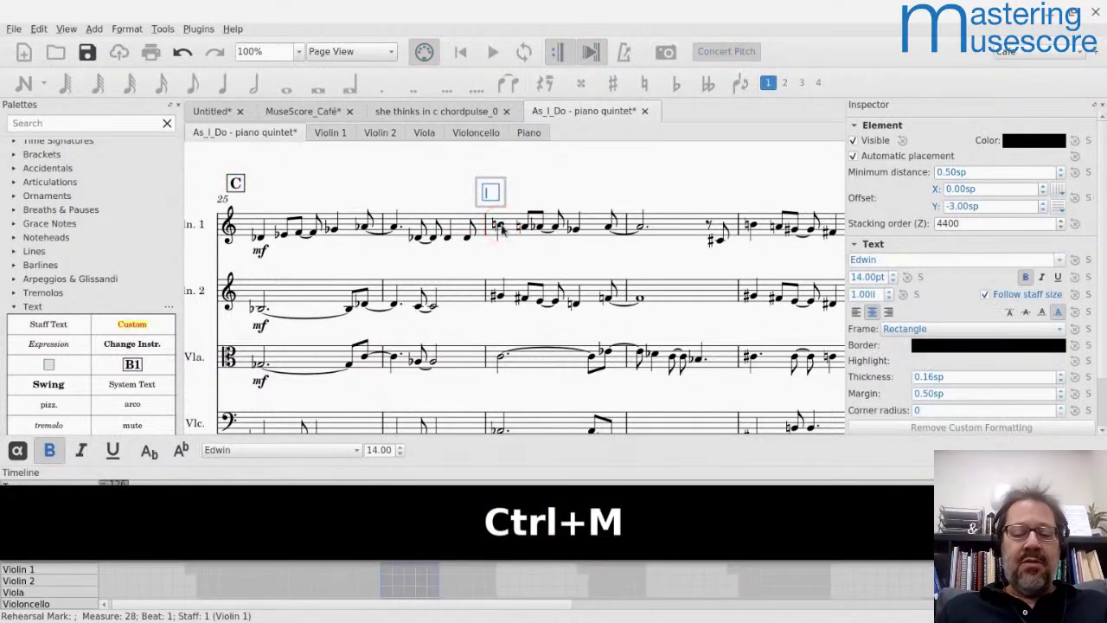
text(Th)
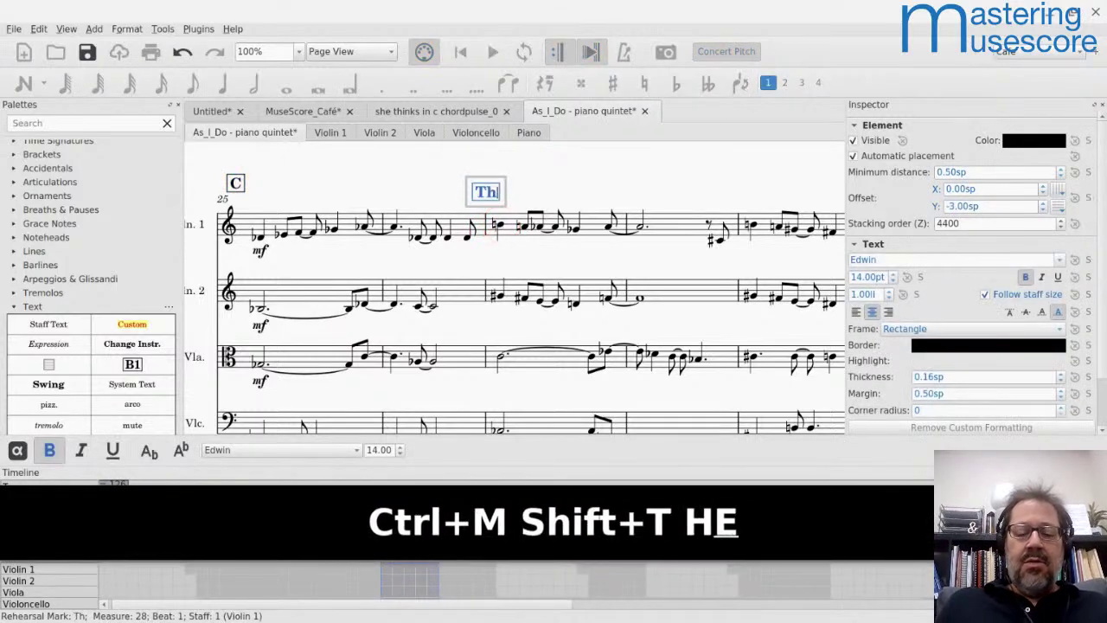
text(e spot I want to)
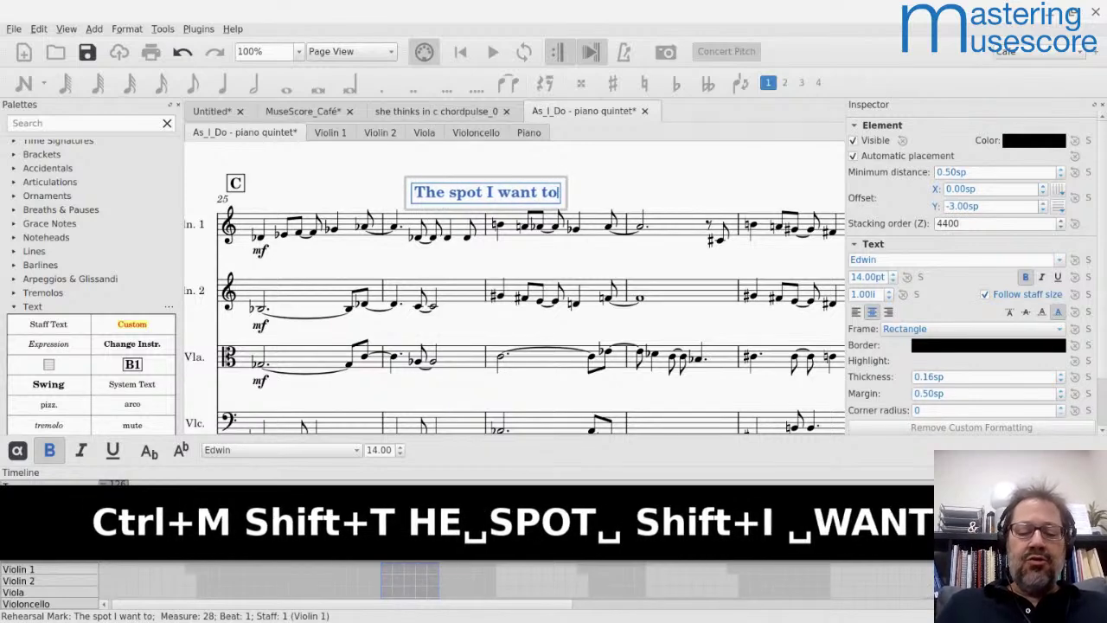
text( go back to)
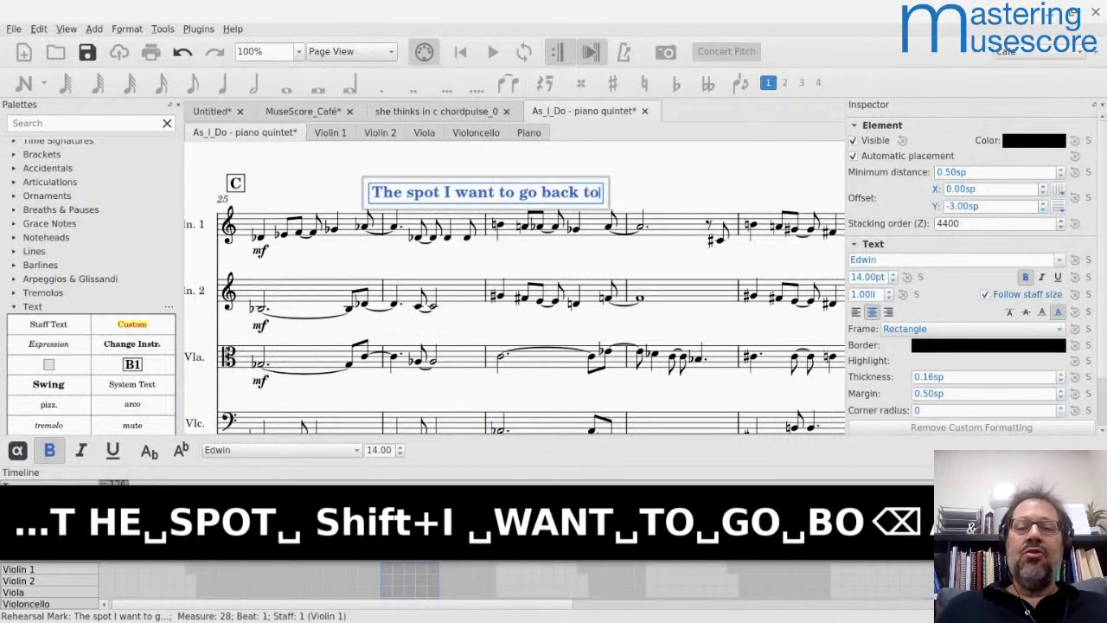
key(Escape)
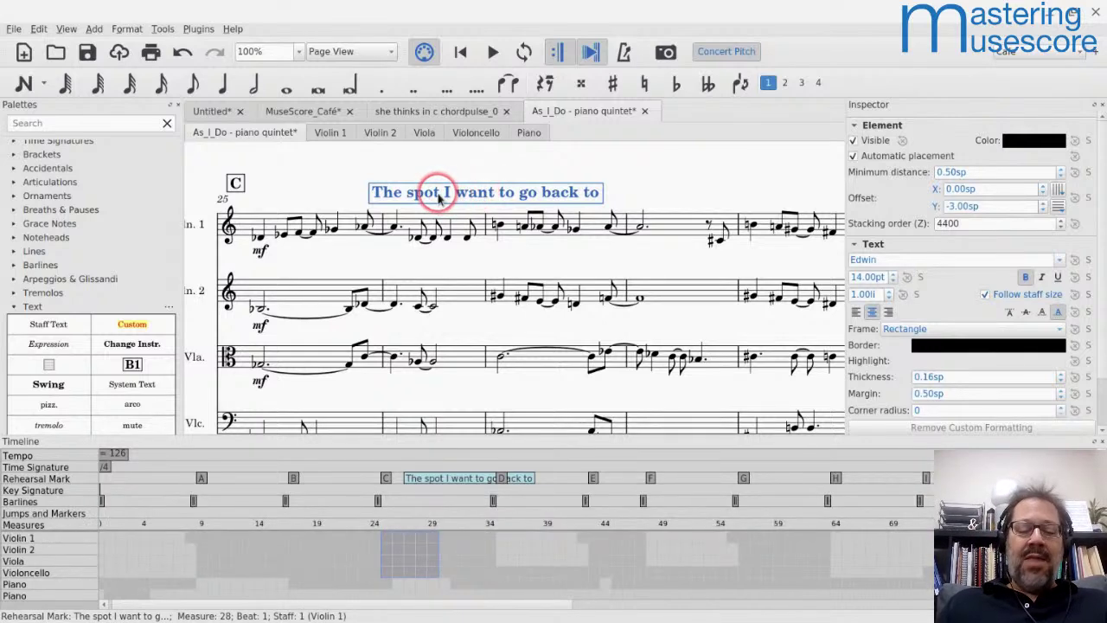
Step: Make the rehearsal mark "The spot I want to go back to" invisible and clear the selection
key(x)
key(ctrl+z)
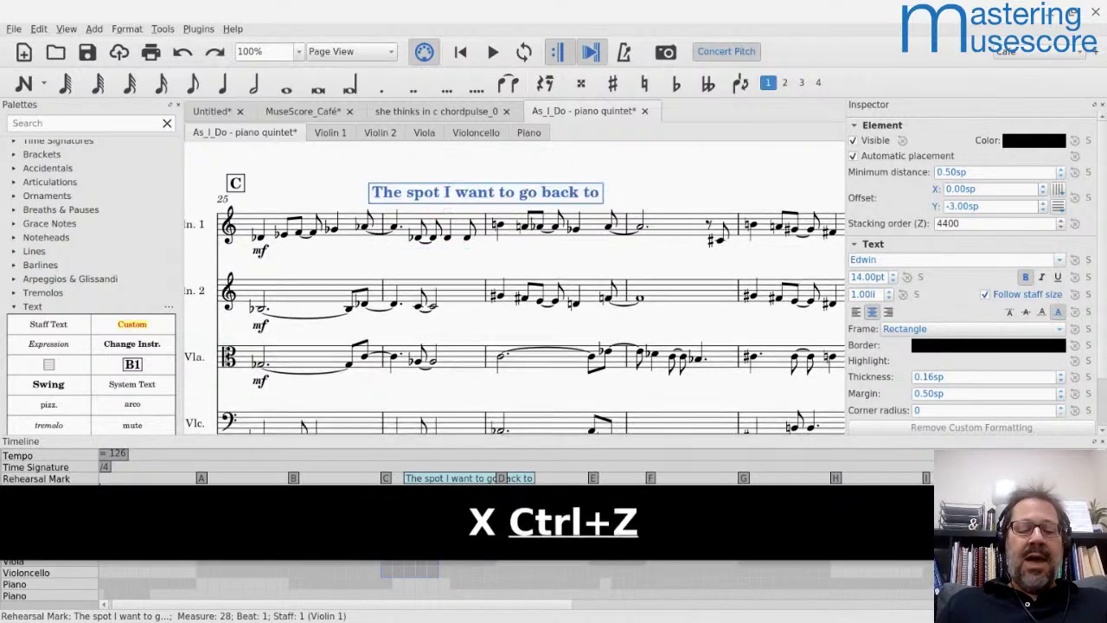
key(v)
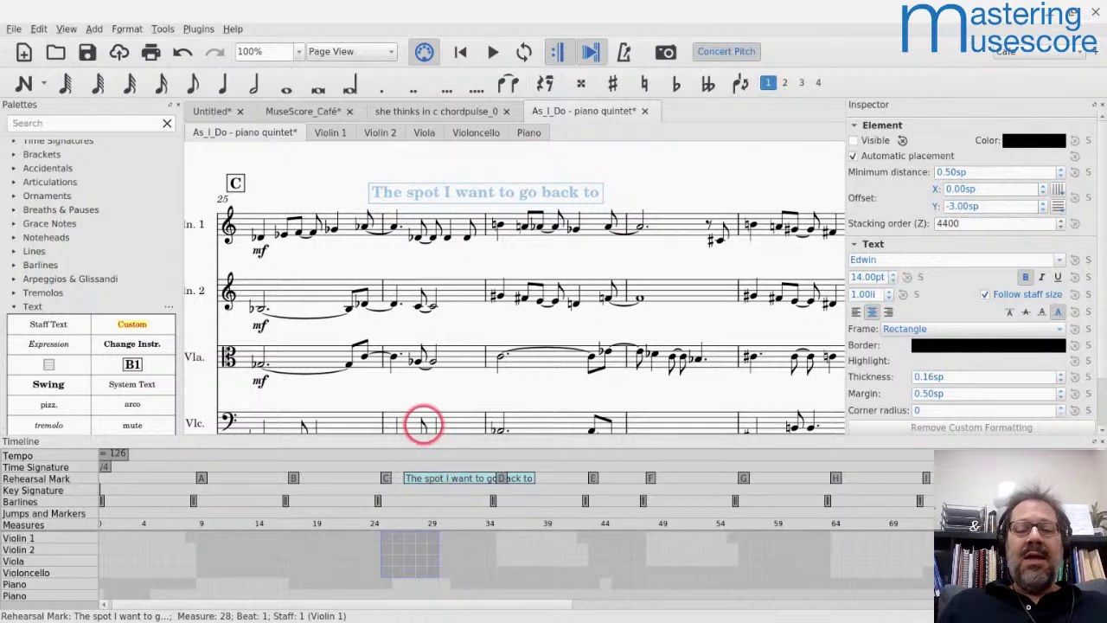
key(Escape)
Step: Navigate through the Timeline between the custom rehearsal mark, marks T and B, and Violin 1 measure 43
scroll(433, 472, right, 2)
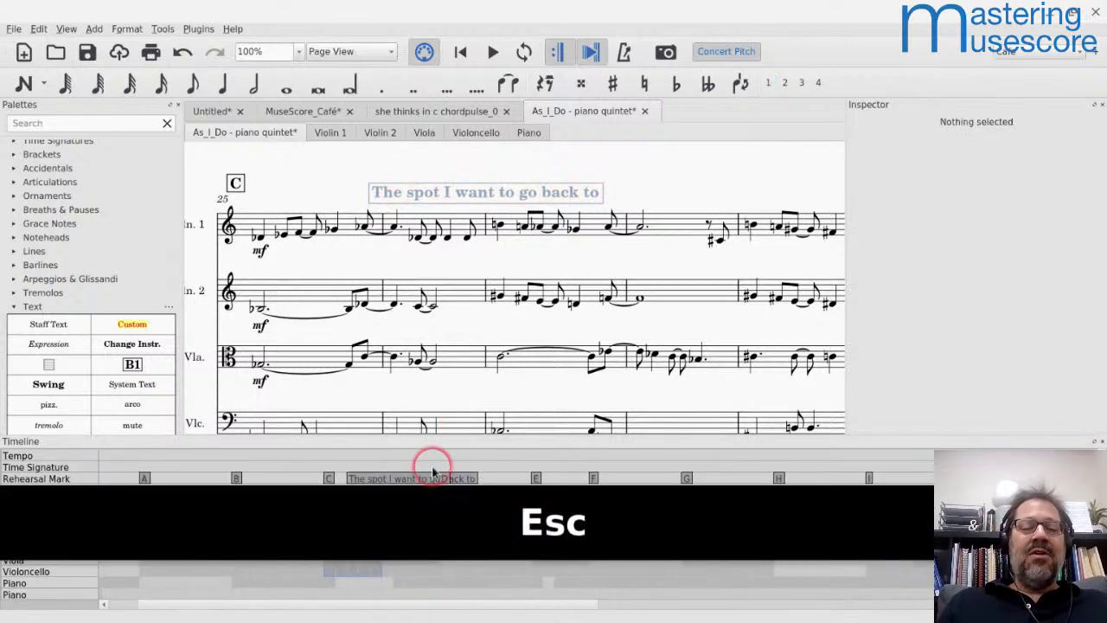
click(374, 481)
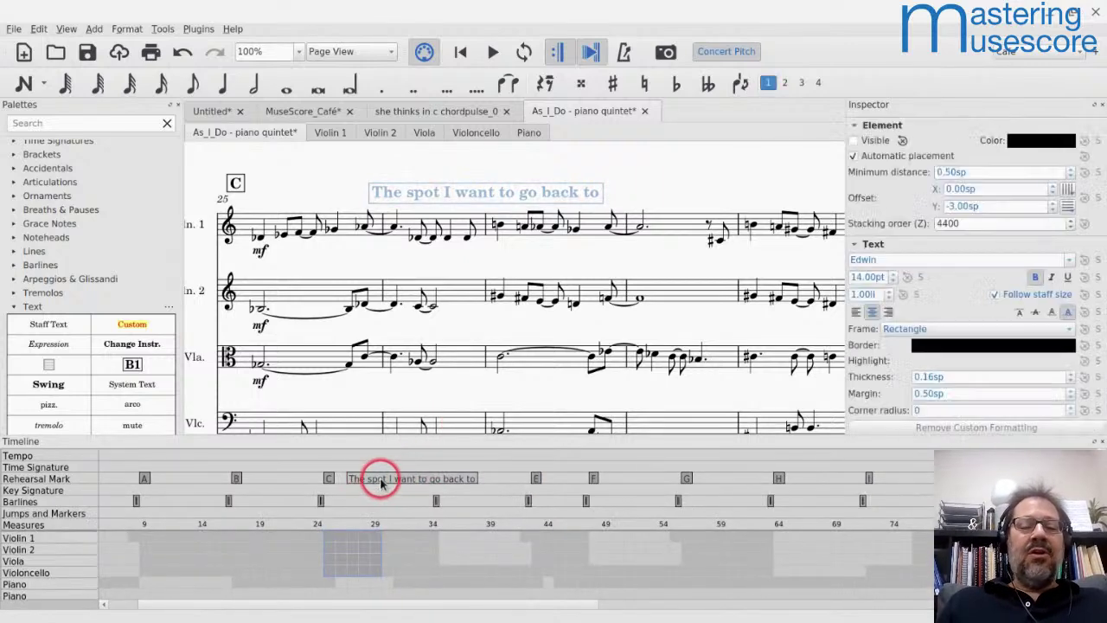
scroll(625, 489, right, 10)
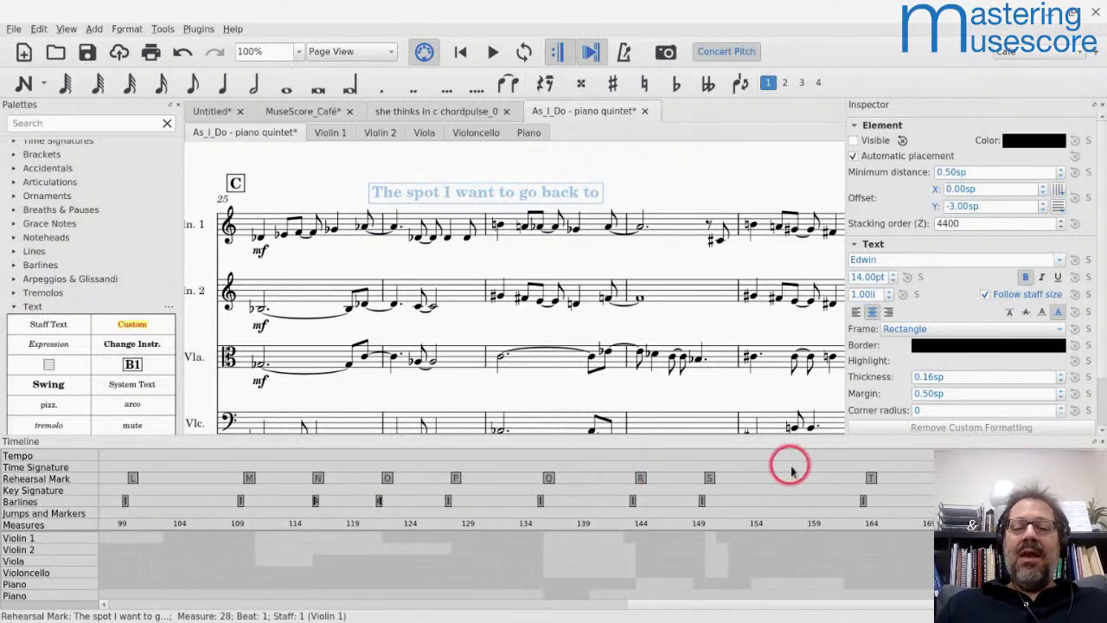
click(872, 478)
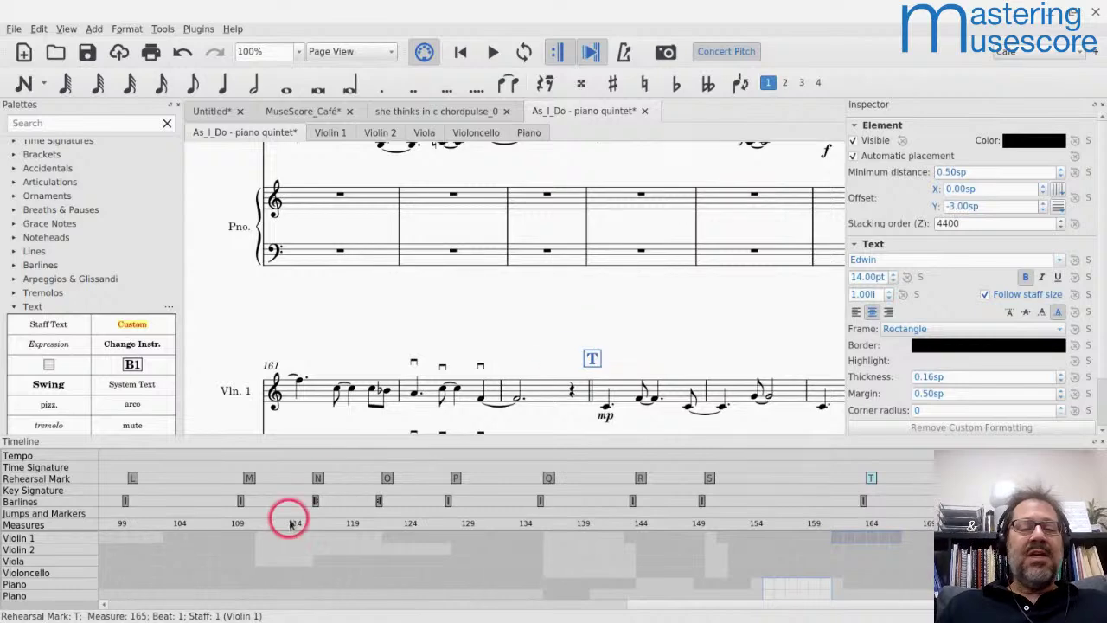
scroll(254, 510, left, 10)
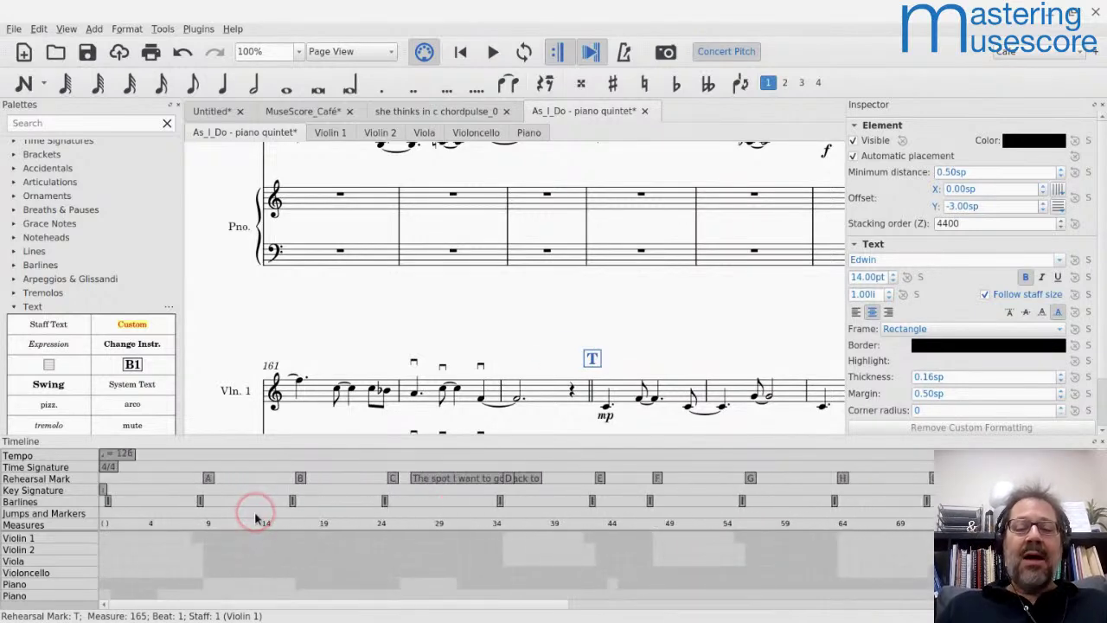
click(426, 481)
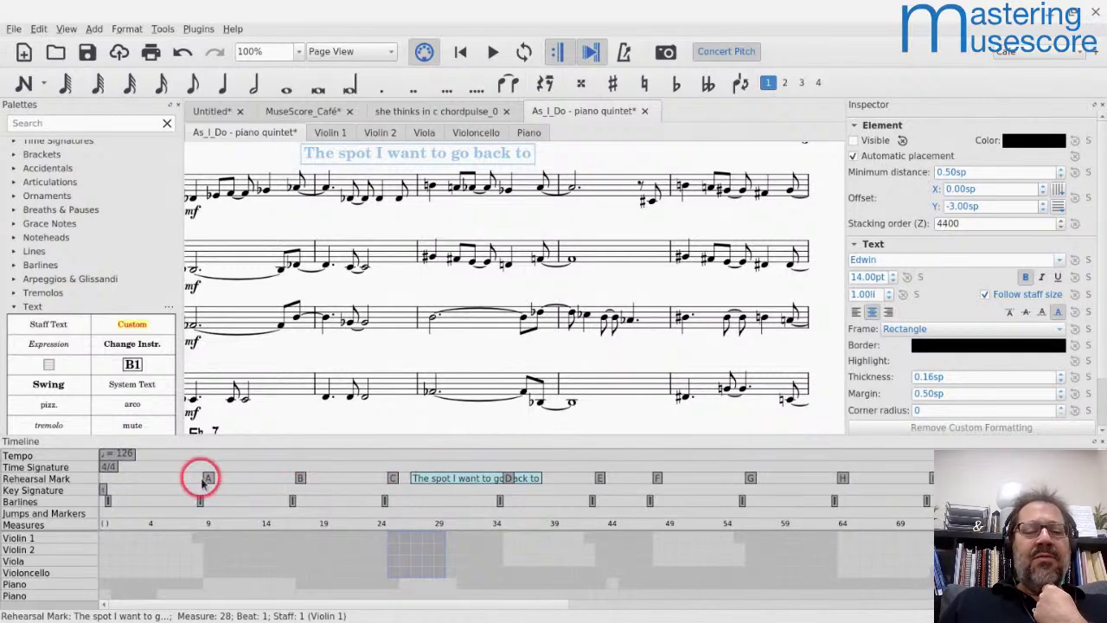
click(300, 483)
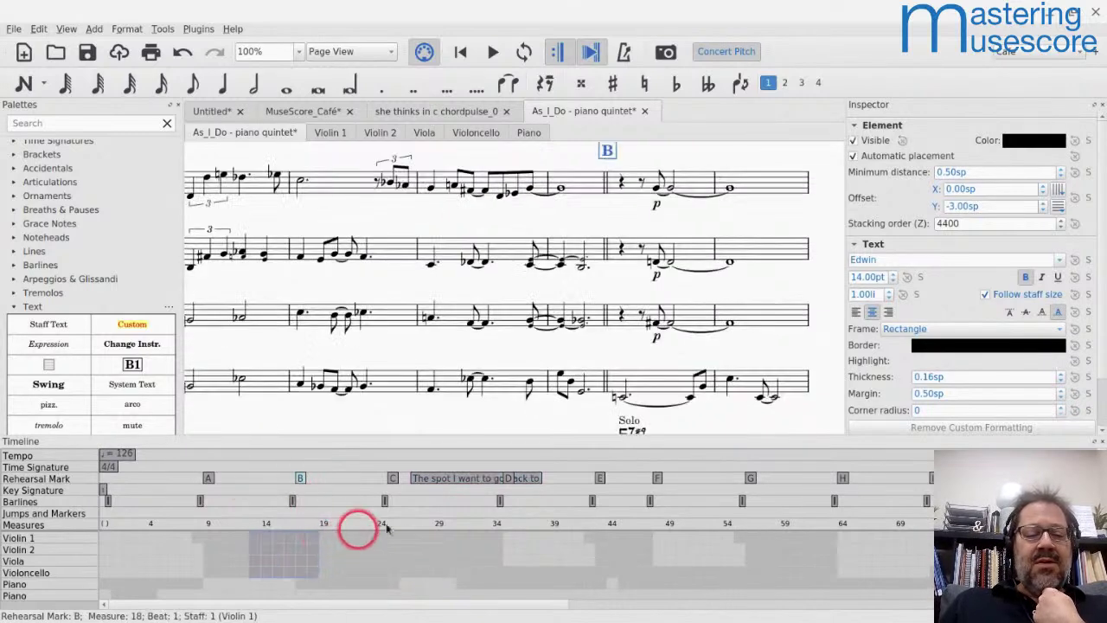
click(590, 542)
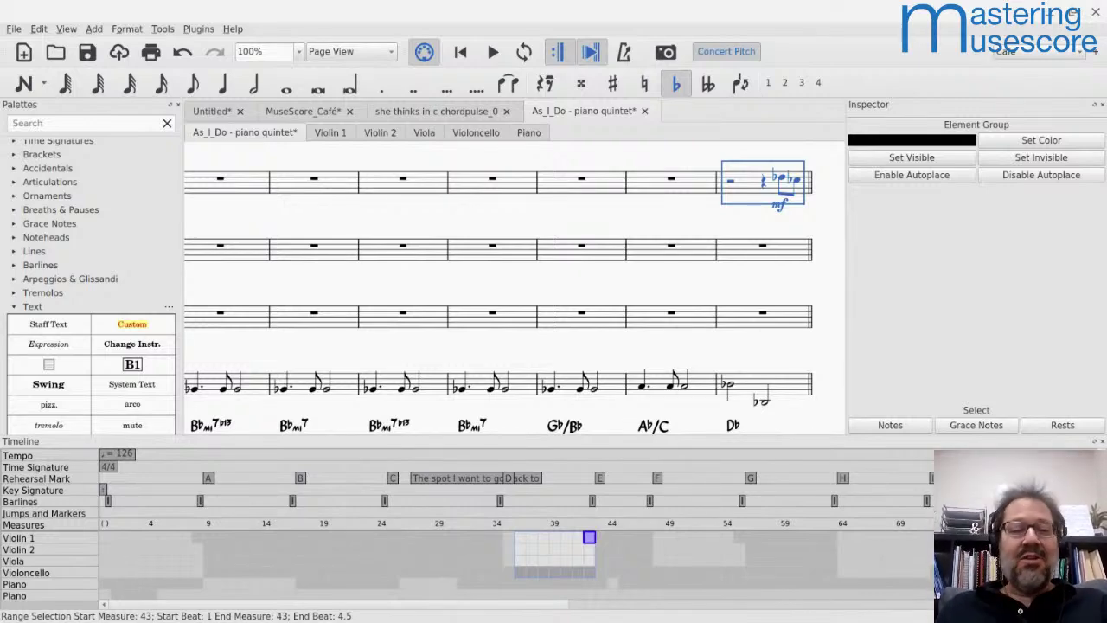
Step: Switch to the MuseScore_Café score and undo all of its edits
click(282, 114)
key(ctrl+z)
key(ctrl+z)
key(ctrl+z)
key(ctrl+z)
key(ctrl+z)
key(ctrl+z)
key(ctrl+z)
key(ctrl+z)
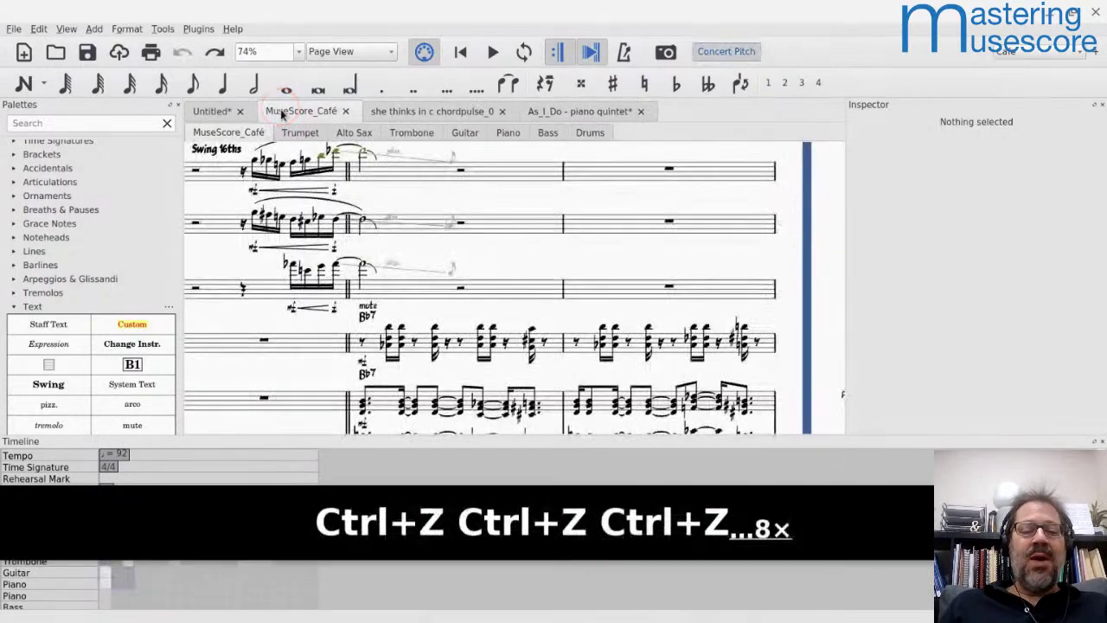
key(ctrl+z)
key(ctrl+z)
key(ctrl+z)
key(ctrl+z)
key(ctrl+z)
key(ctrl+z)
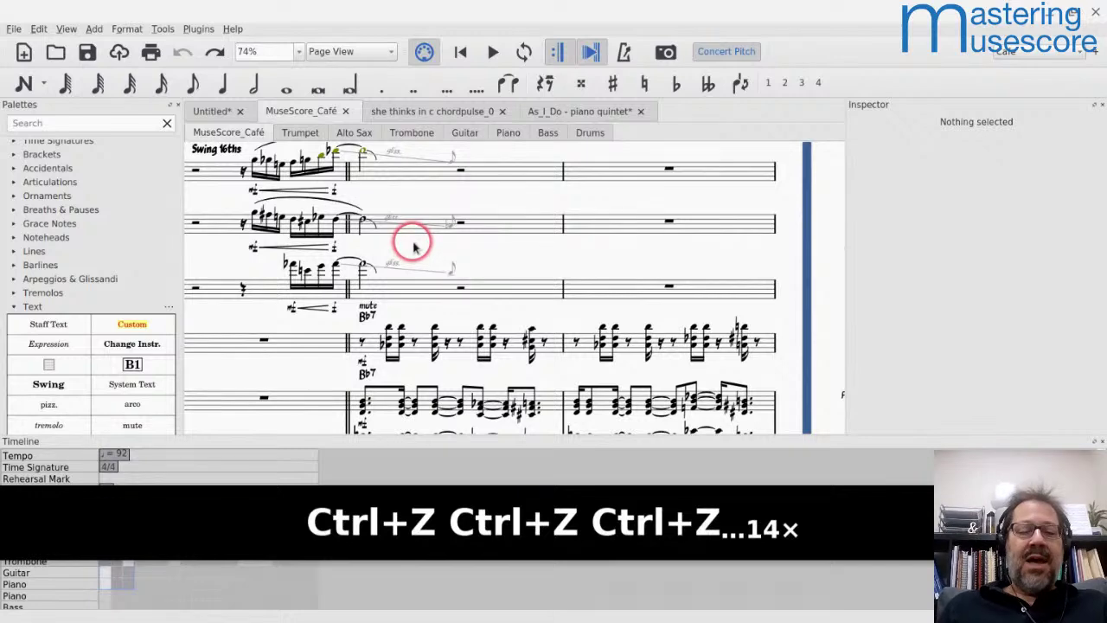
Step: Return to the start of the score, close the Timeline and show the Play Panel
key(ctrl+Home)
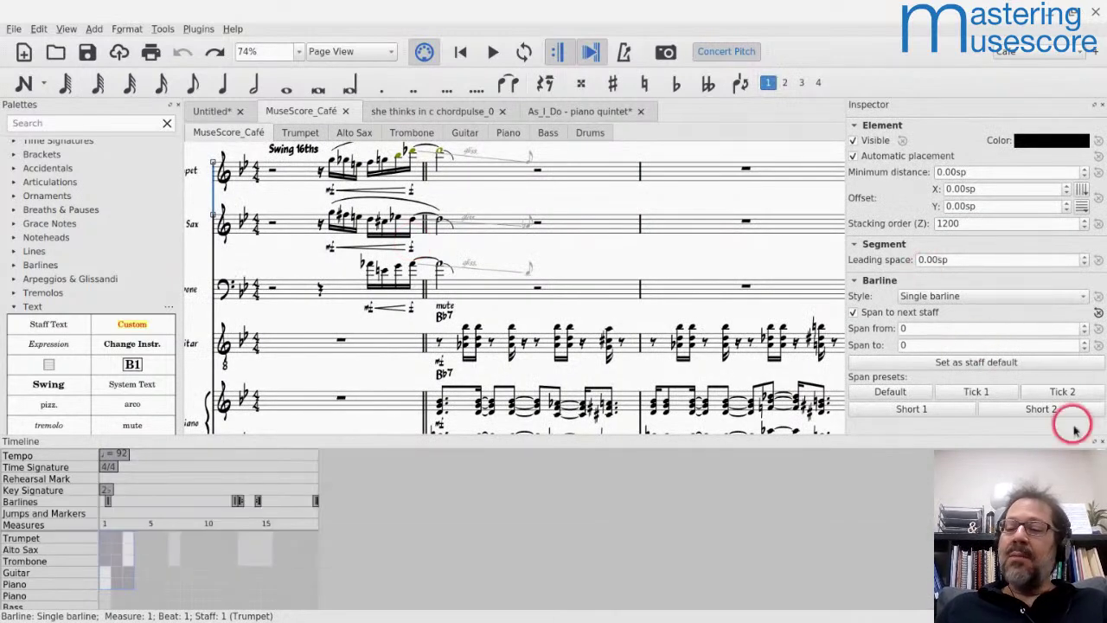
click(1097, 442)
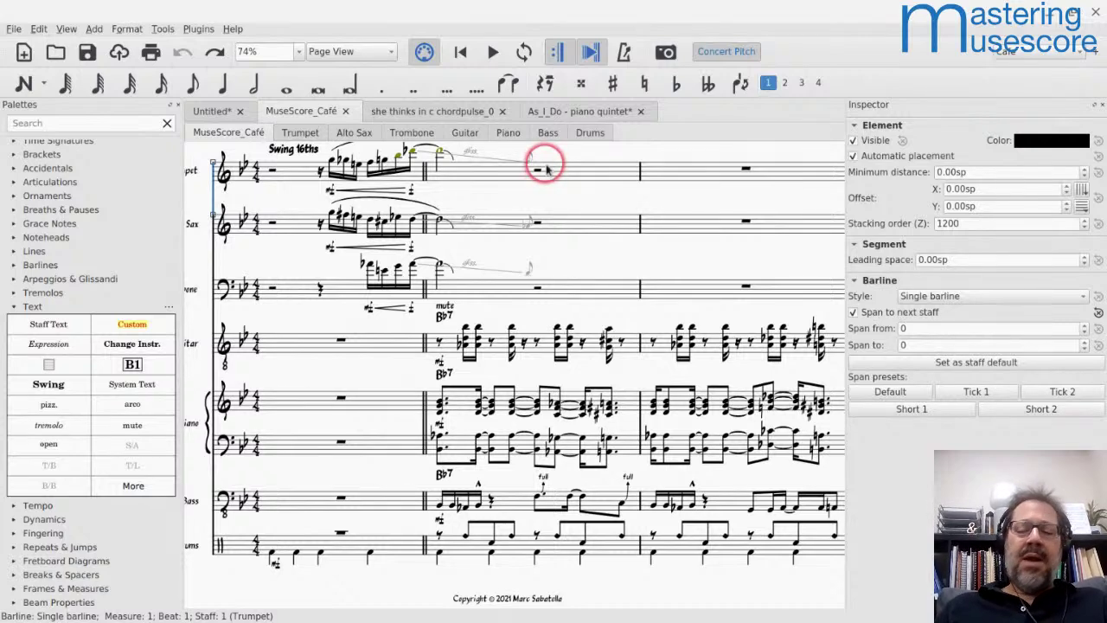
key(ctrl+F10)
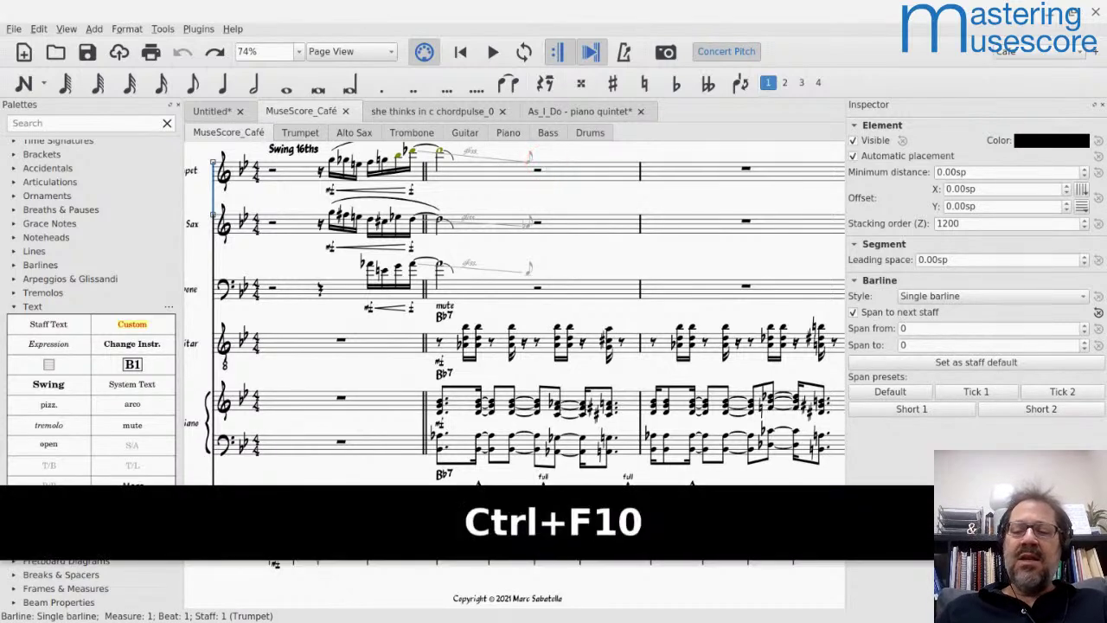
key(ctrl+F10)
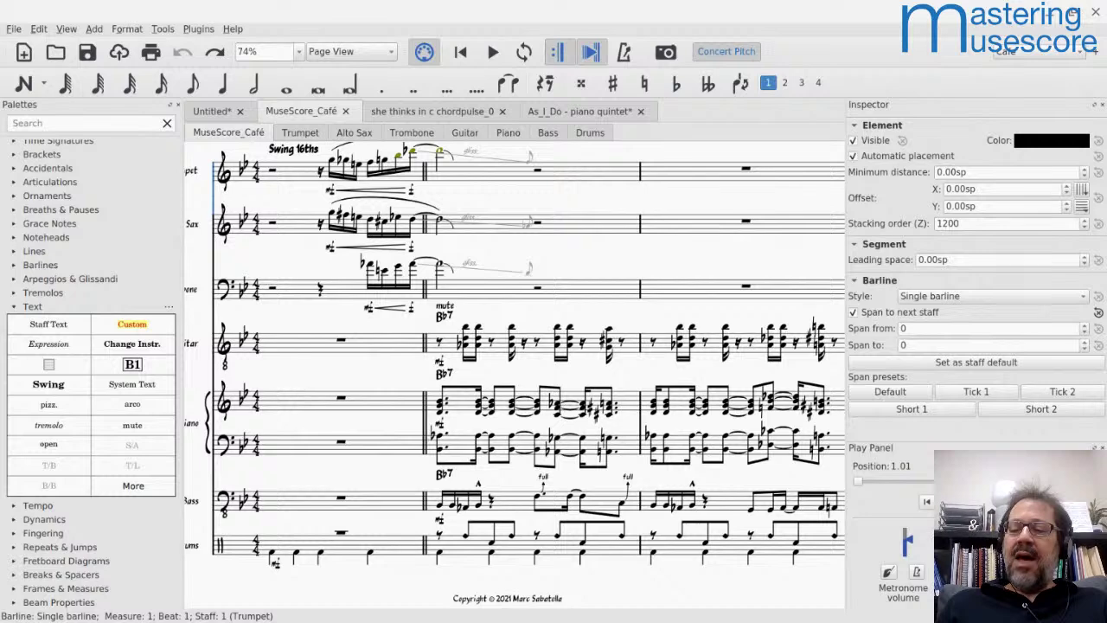
Step: Play the MuseScore_Café score from the first Trumpet measure
key(shift+Right)
key(5)
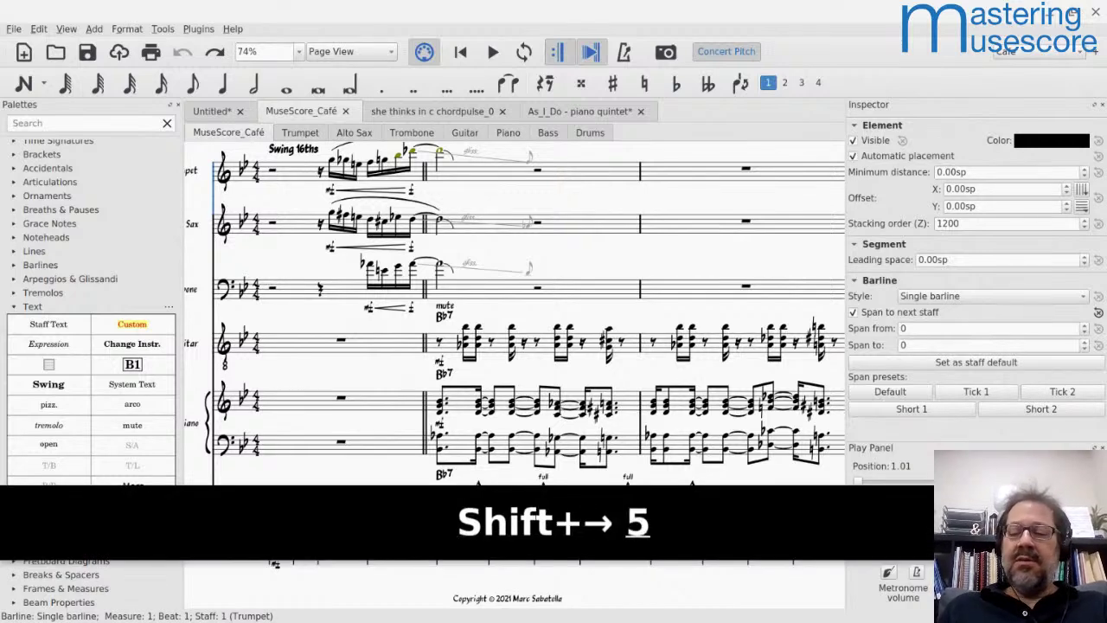
key(Return)
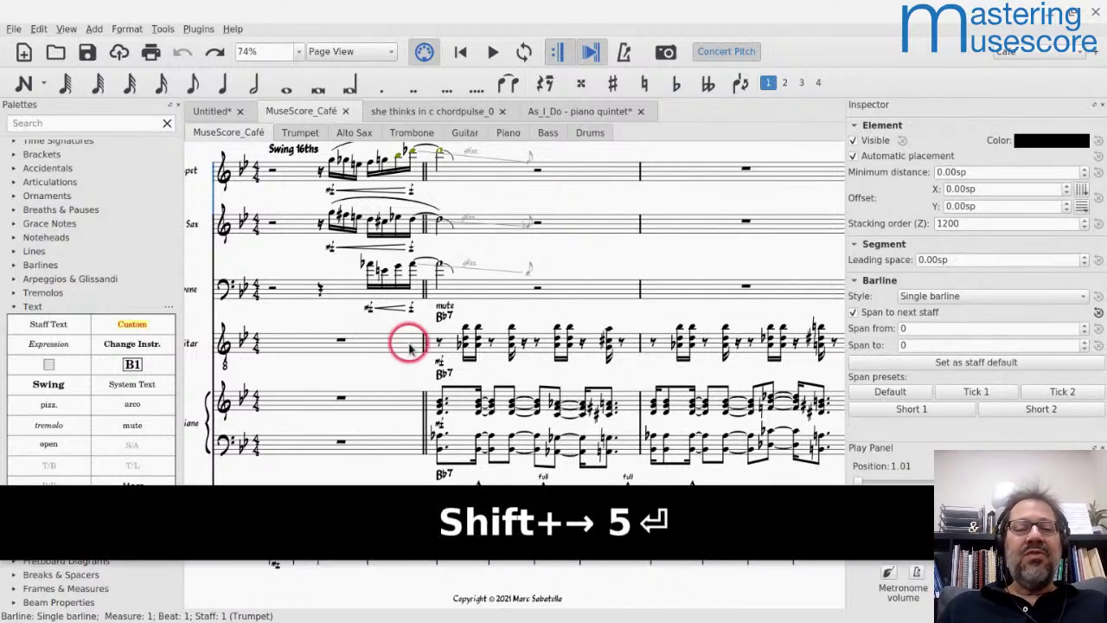
click(287, 178)
key(space)
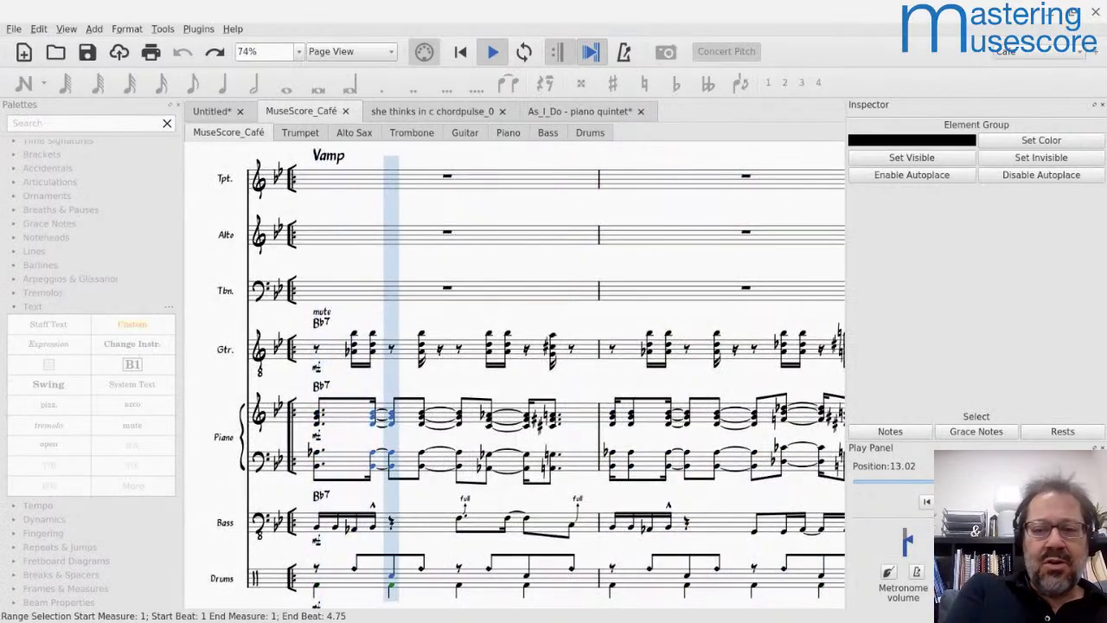
Step: Switch to the Chrome browser and bring up the MuseScore Café Watch page of the Mastering MuseScore community
key(alt+Tab)
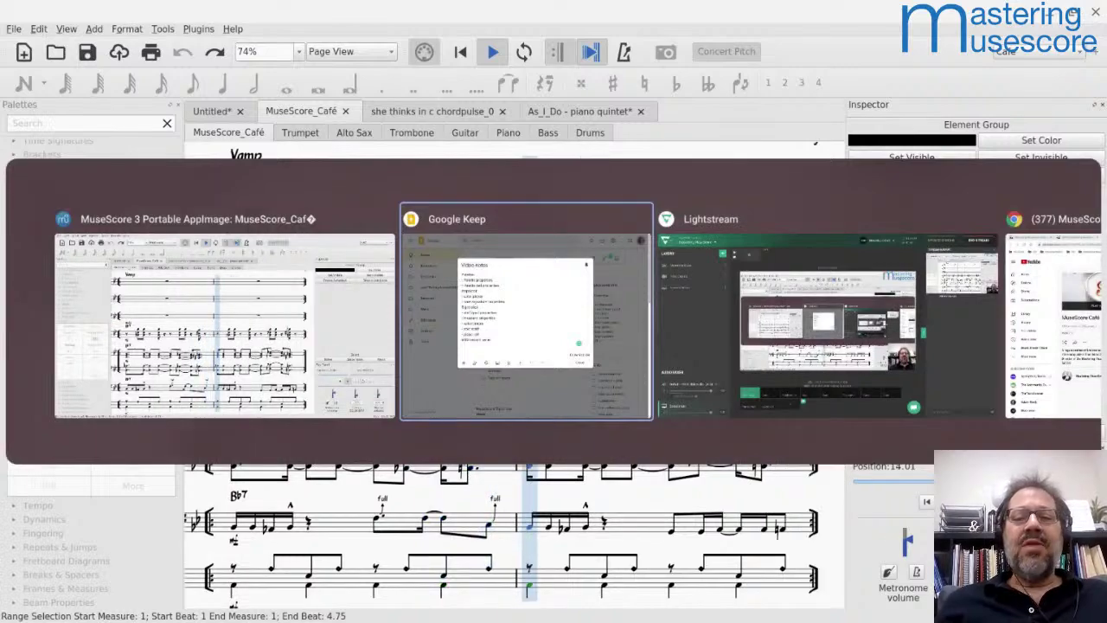
key(alt+Tab)
key(alt+Tab)
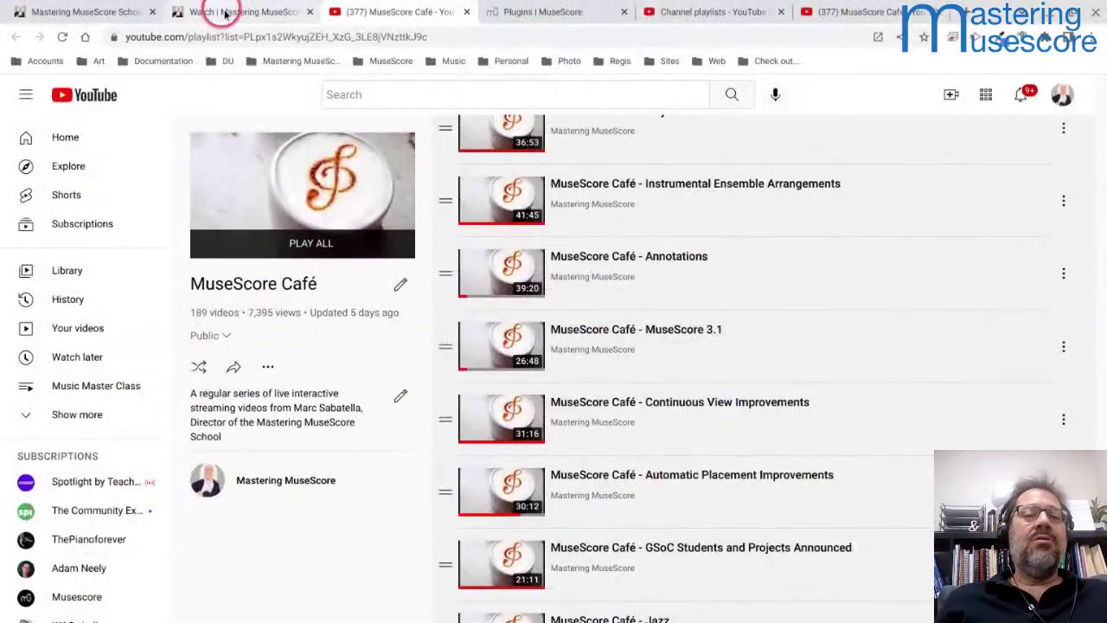
click(225, 12)
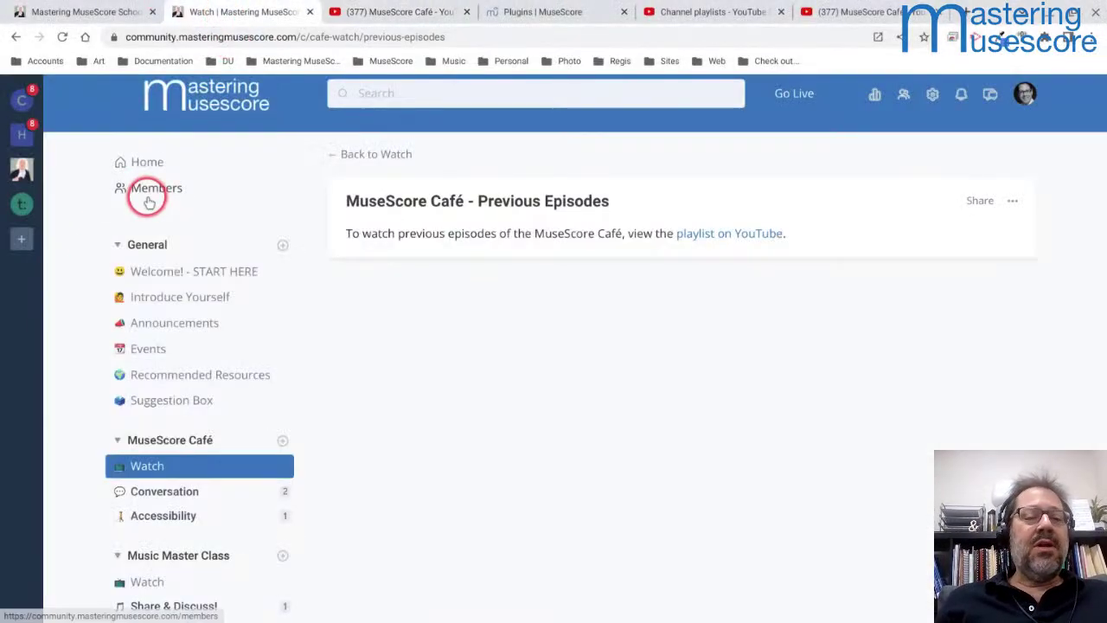
scroll(156, 433, down, 1)
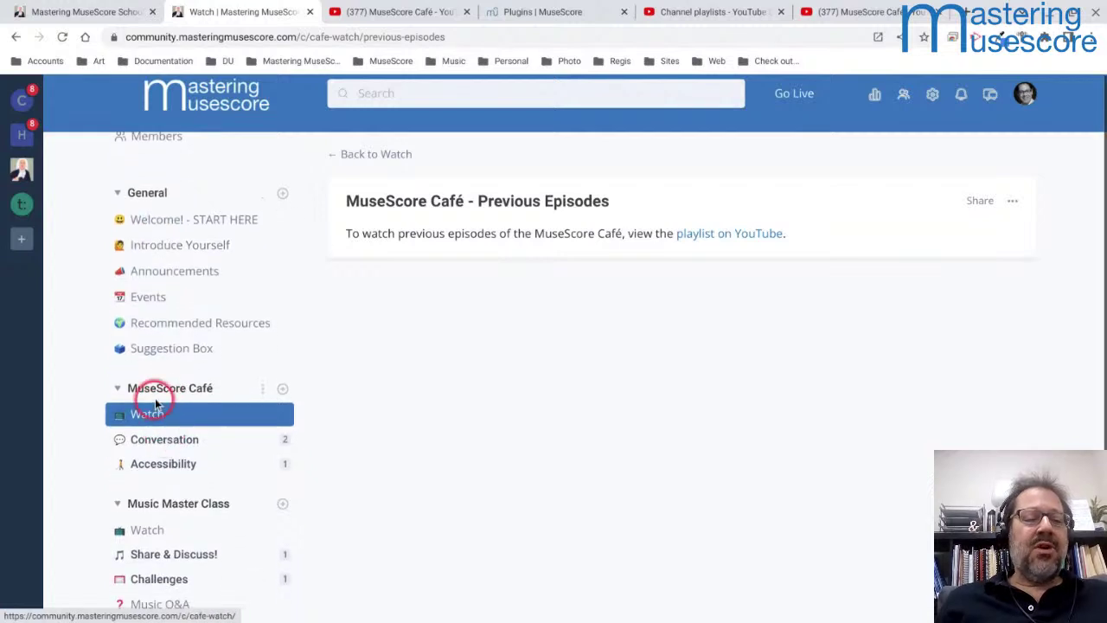
Step: Open the MuseScore Café Conversation space and look over its pinned introduction and the latest post about the Timeline
click(139, 442)
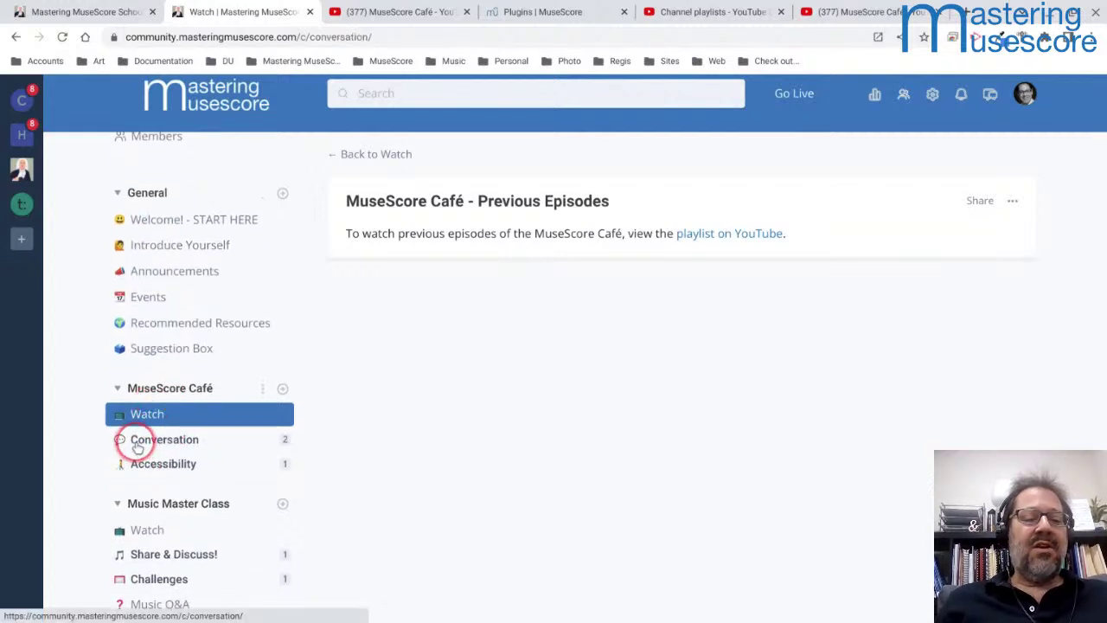
click(501, 361)
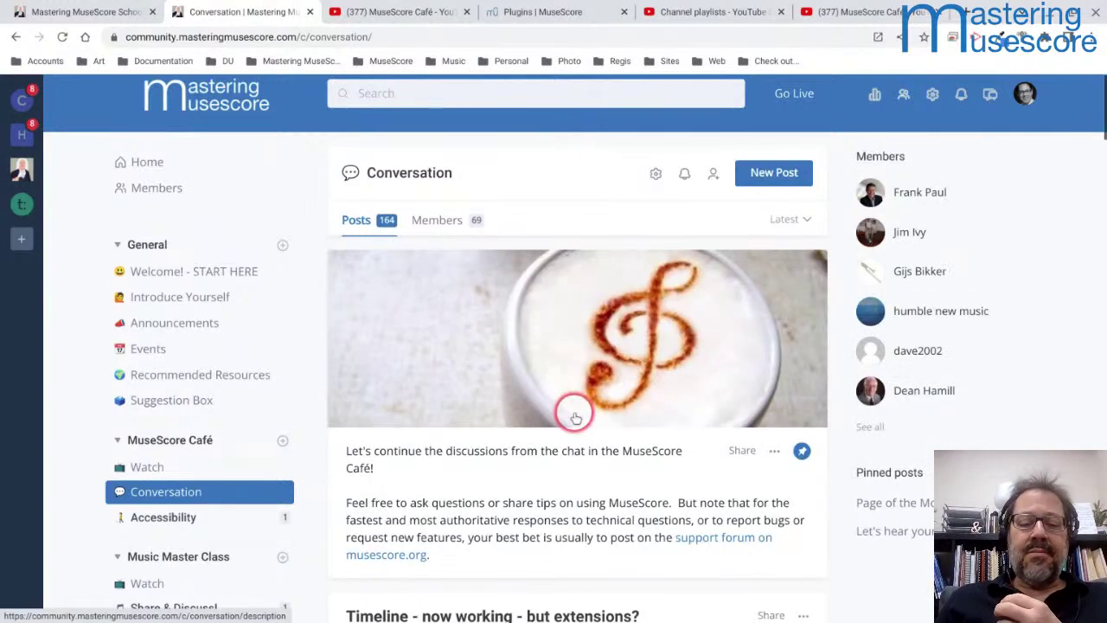
scroll(573, 407, down, 2)
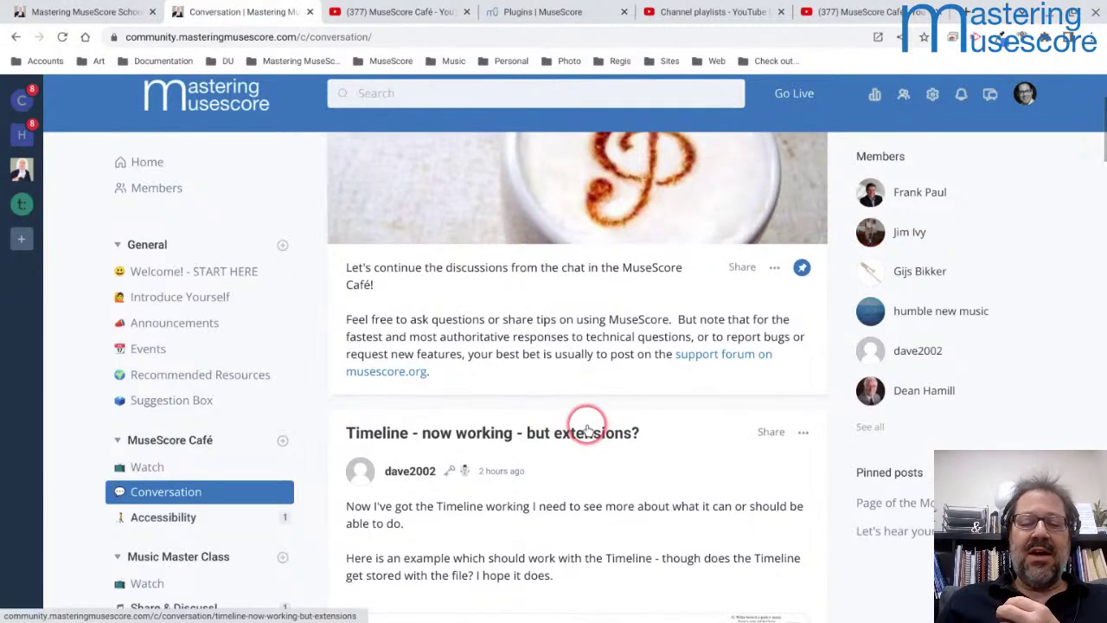
scroll(588, 430, down, 2)
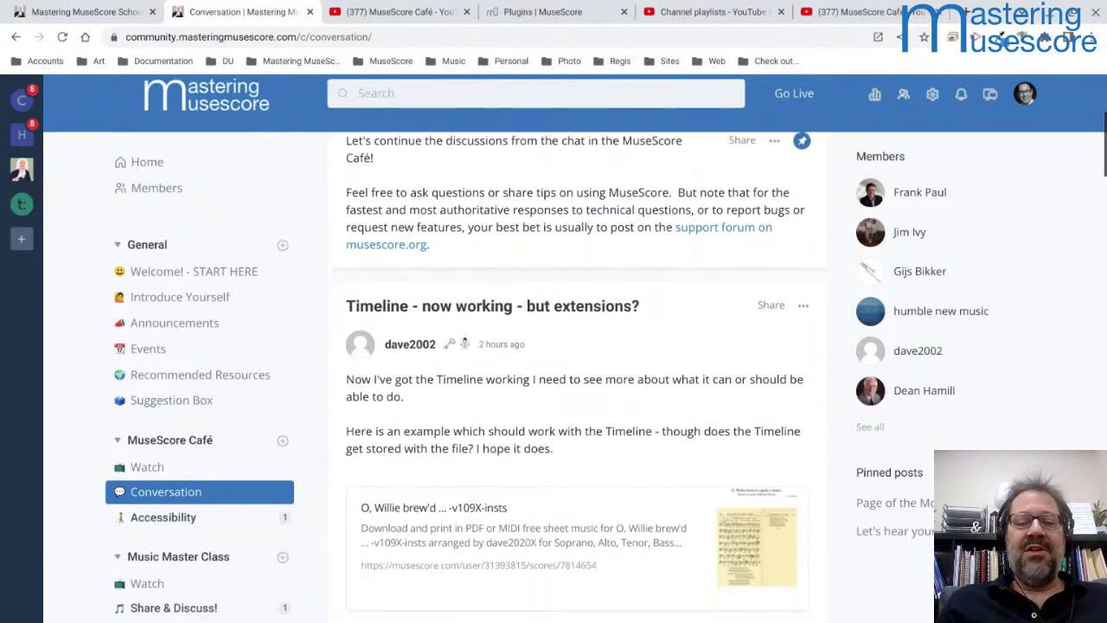
scroll(589, 430, down, 3)
scroll(515, 204, up, 5)
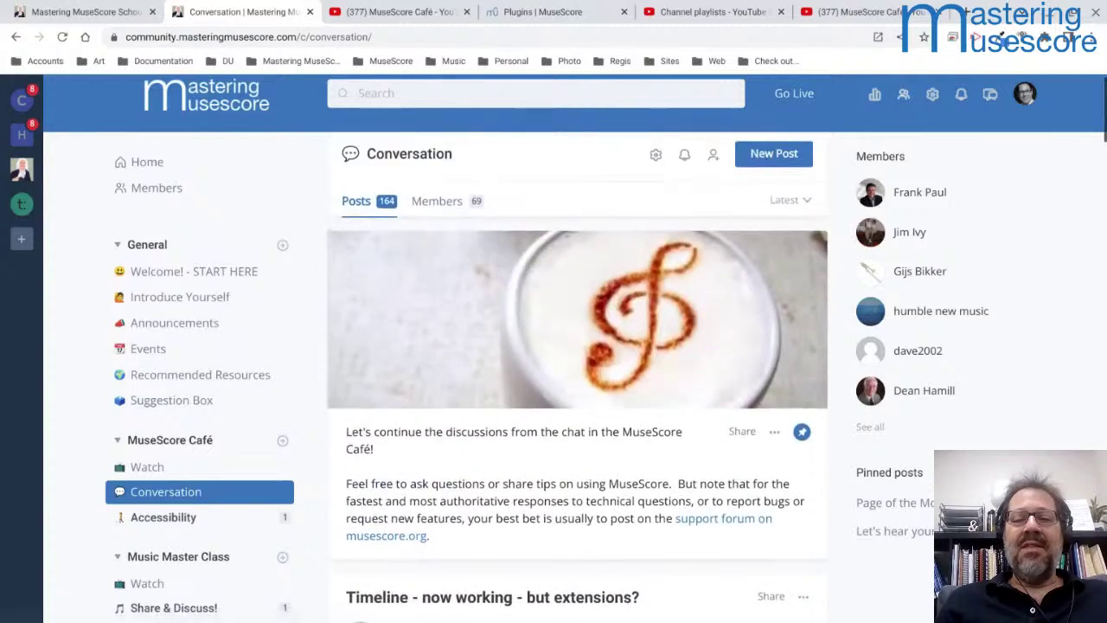
scroll(514, 204, up, 1)
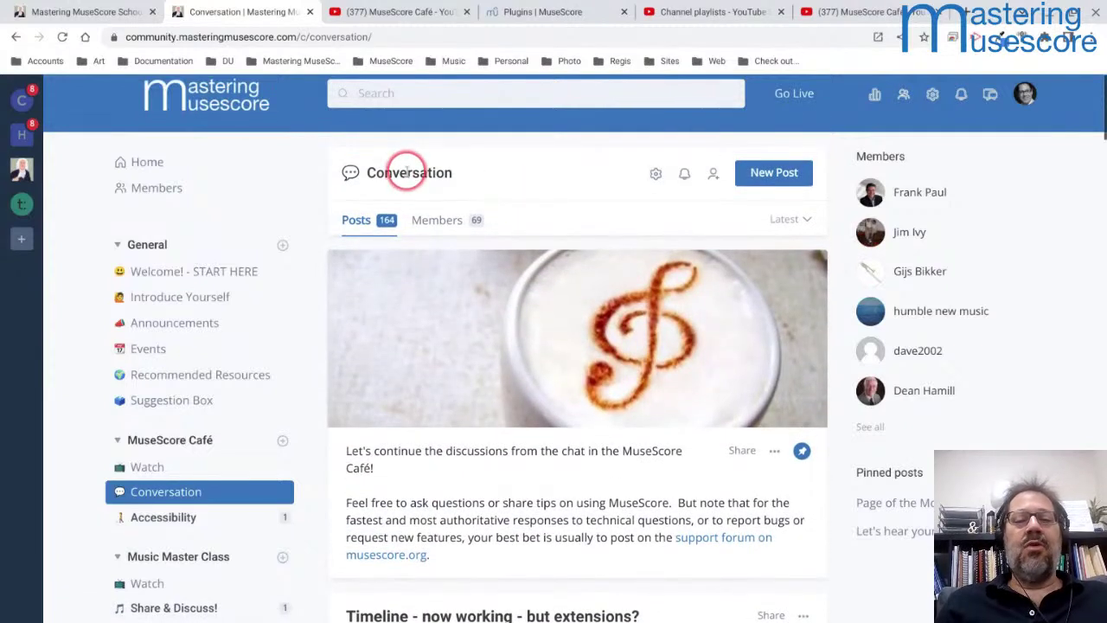